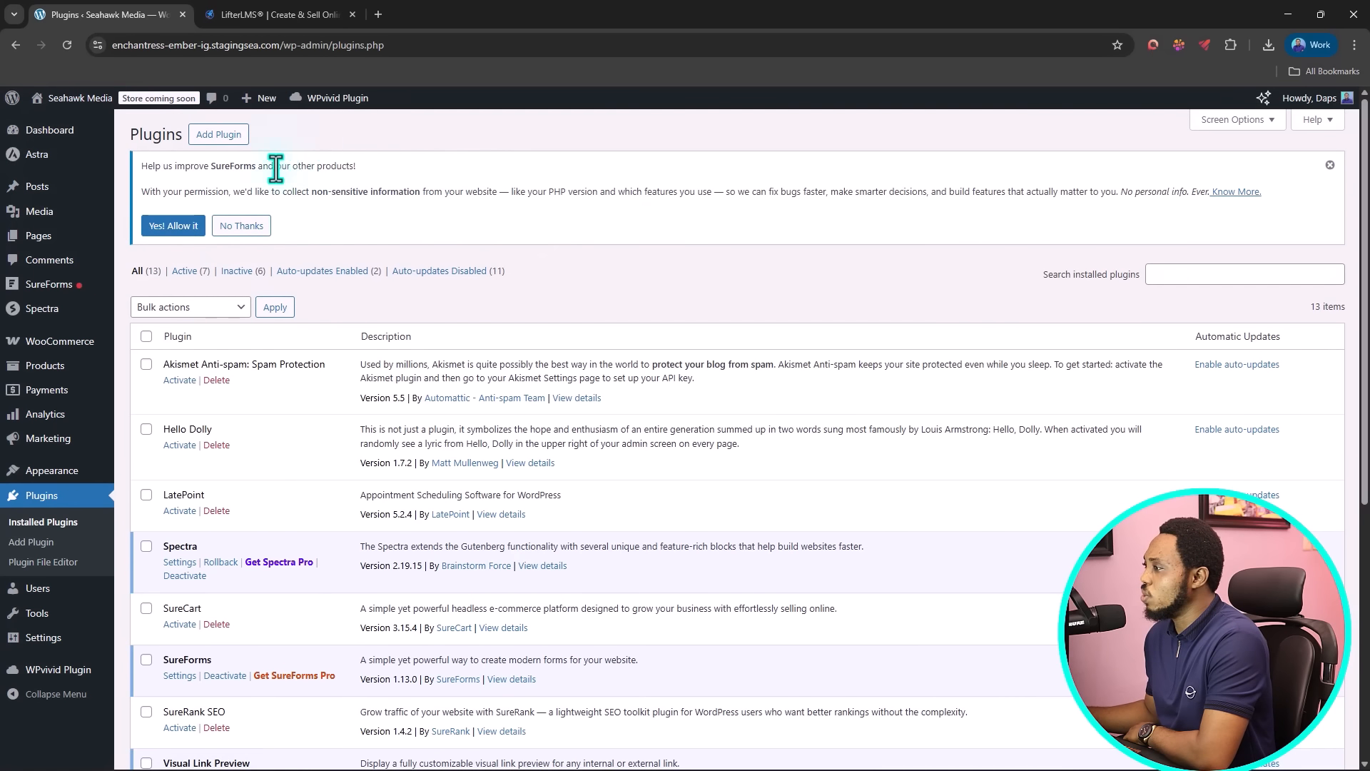
Step: Find the plugin "LifterLMS – WP LMS for eLearning, Online Courses, & Quizzes" by searching for lifterlms, then install and activate it
{"action": "left_click", "coordinate": [218, 135]}
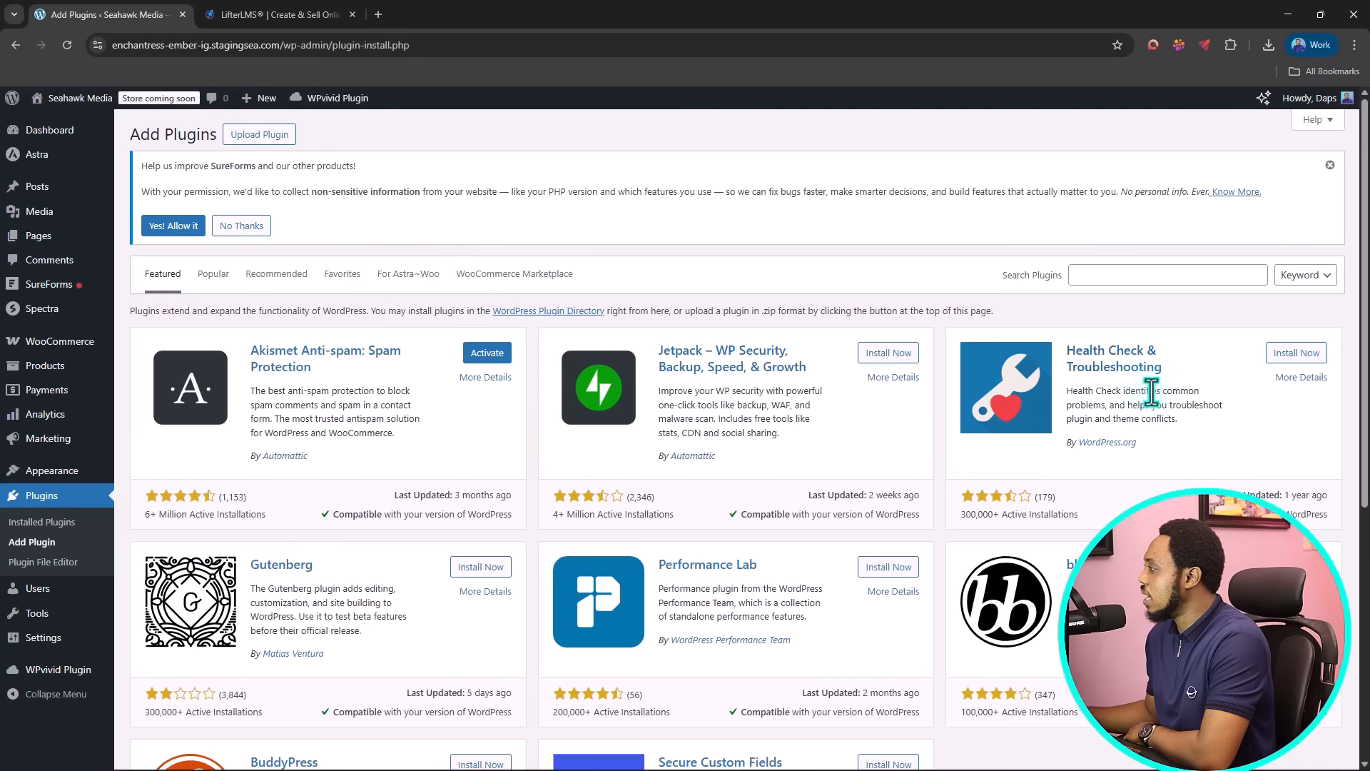
{"action": "left_click", "coordinate": [1092, 276]}
{"action": "type", "text": "lifterlms"}
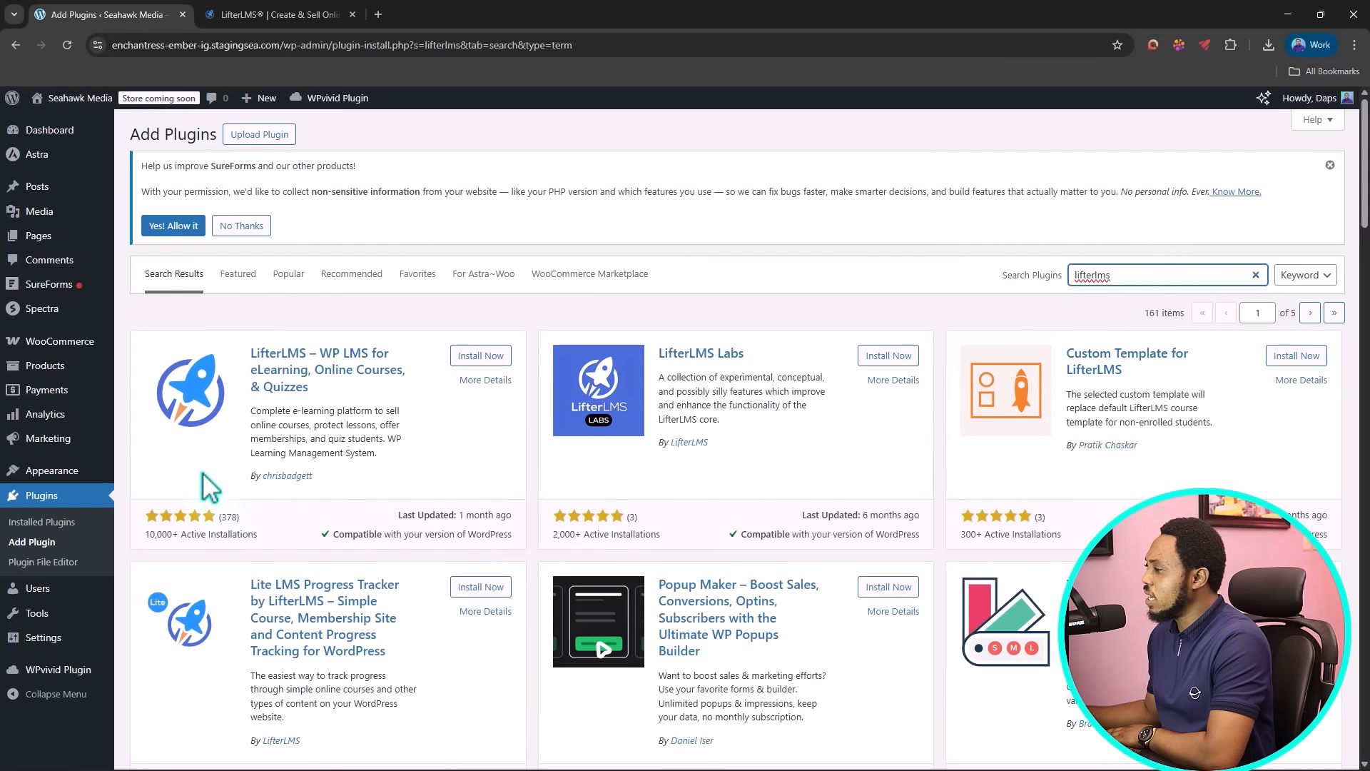
{"action": "left_click", "coordinate": [472, 361]}
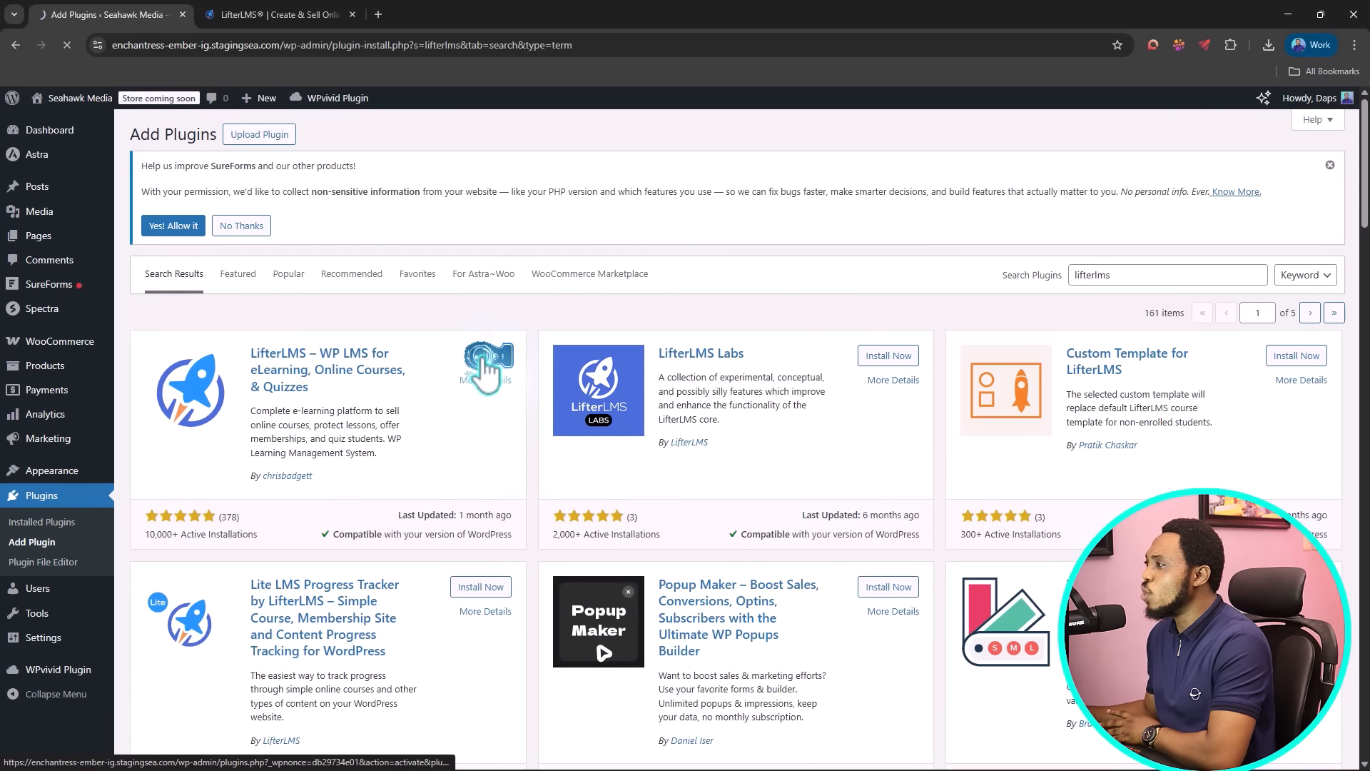
{"action": "left_click", "coordinate": [487, 357]}
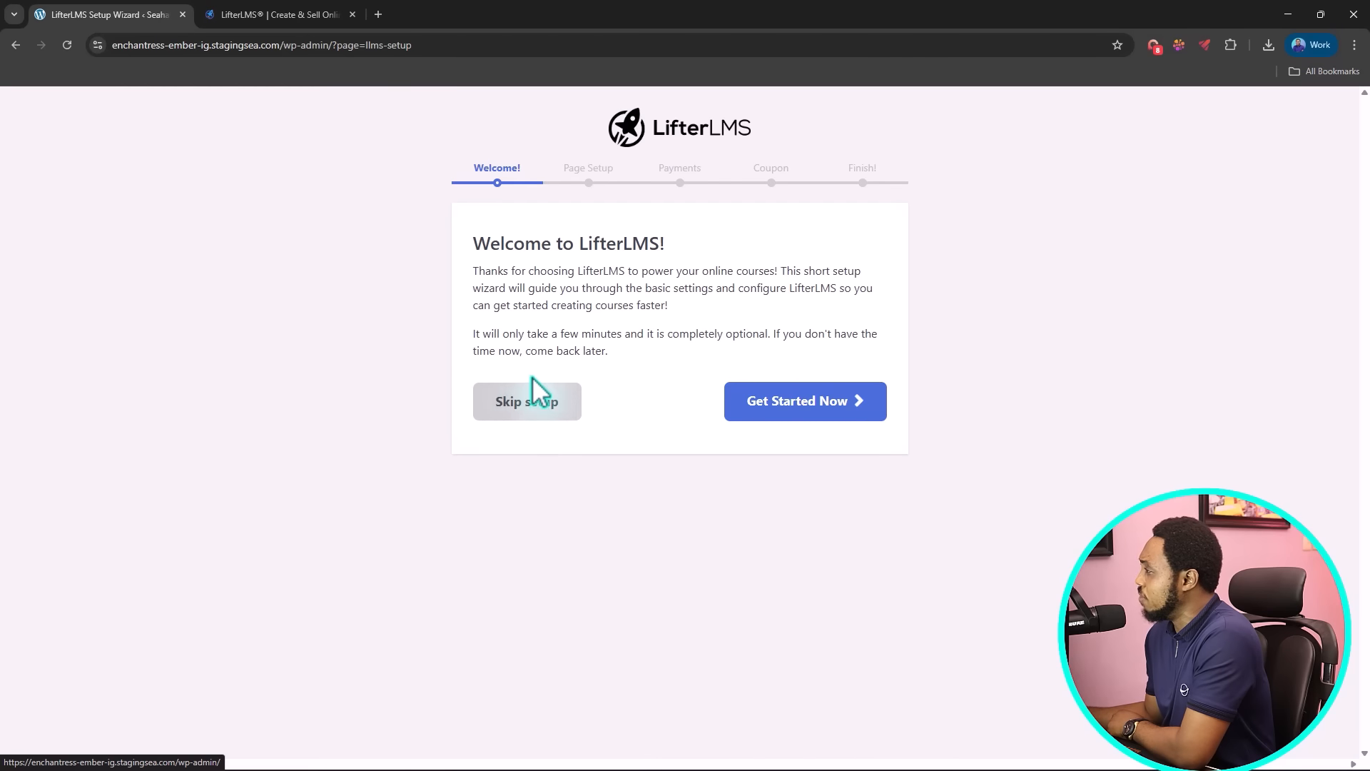
Step: Start the LifterLMS setup wizard and accept the automatic creation of its essential pages
{"action": "left_click", "coordinate": [811, 402]}
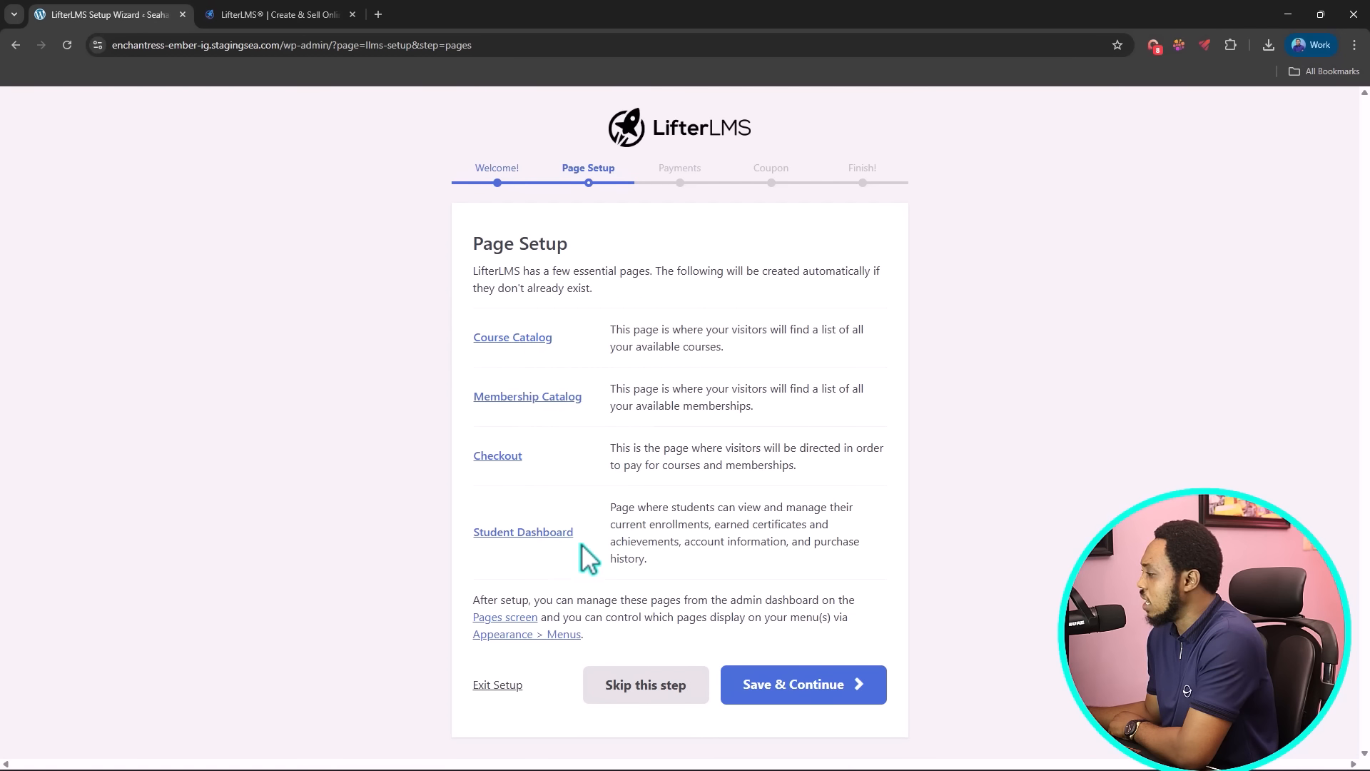
{"action": "left_click", "coordinate": [826, 683]}
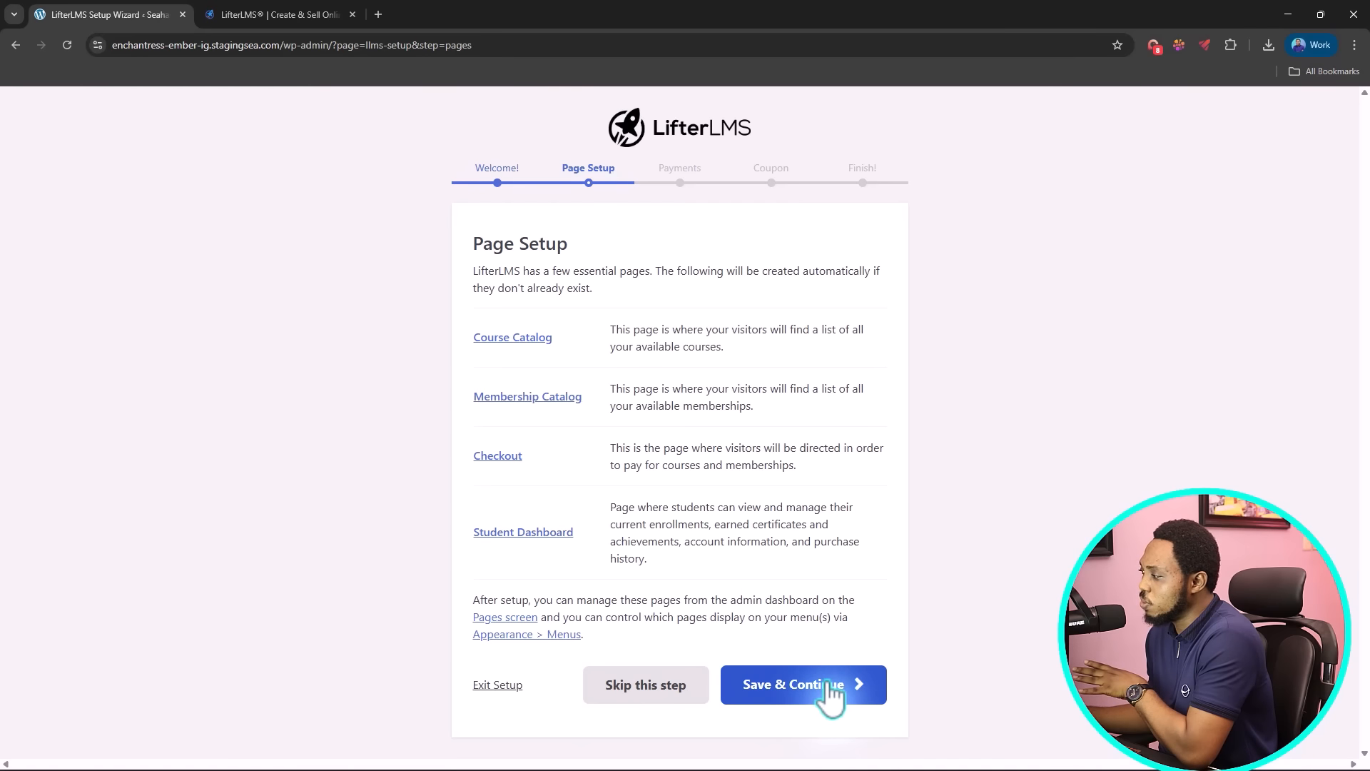
{"action": "left_click", "coordinate": [828, 684]}
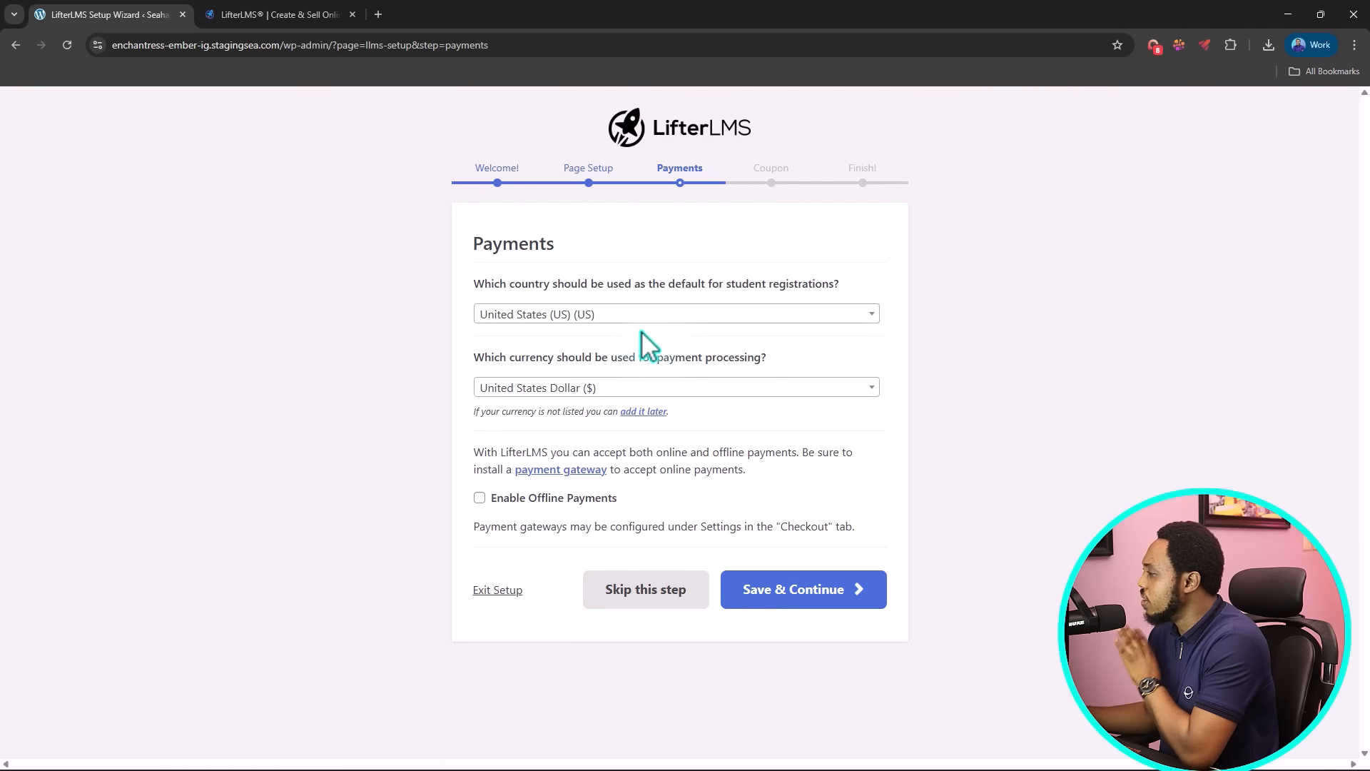
Step: Keep United States Dollar as the payment currency, enable offline payments, and decline sharing usage data for a coupon
{"action": "left_click", "coordinate": [625, 391]}
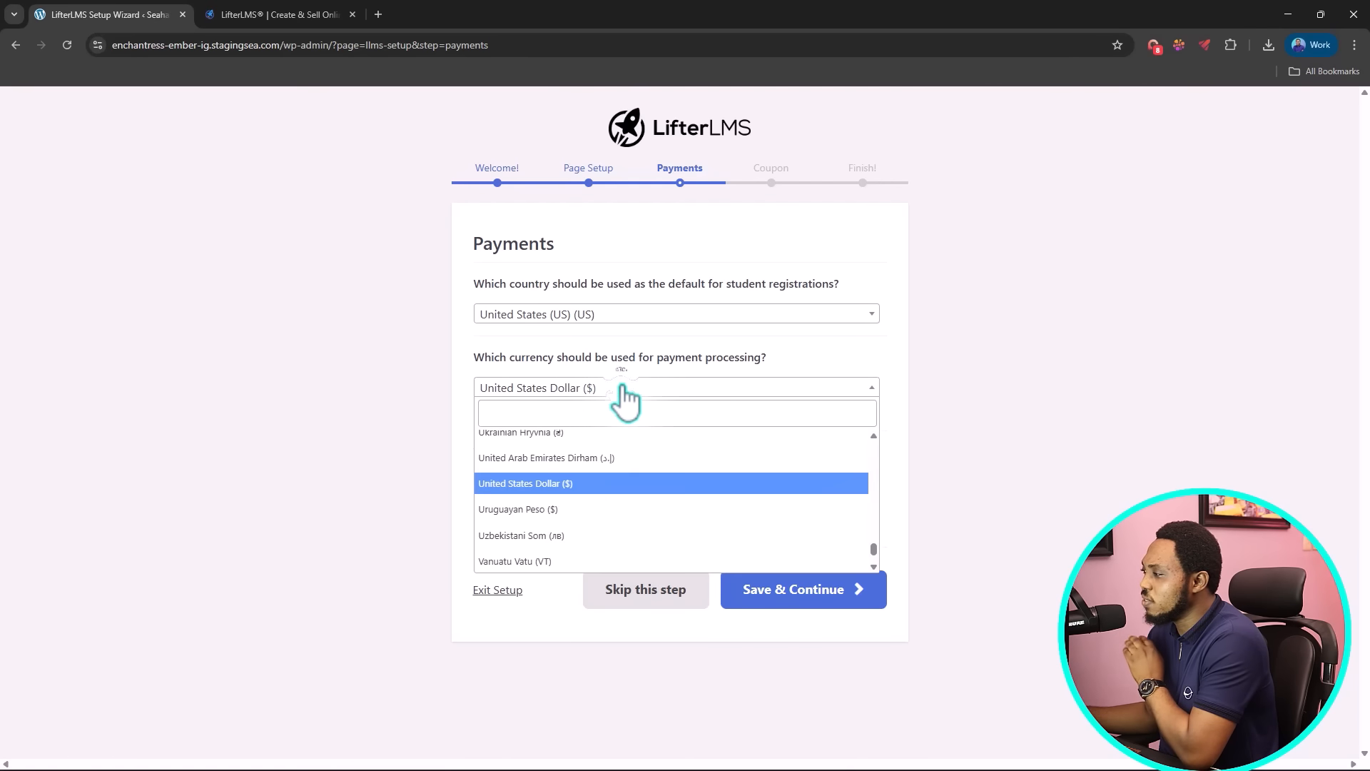
{"action": "left_click", "coordinate": [466, 392]}
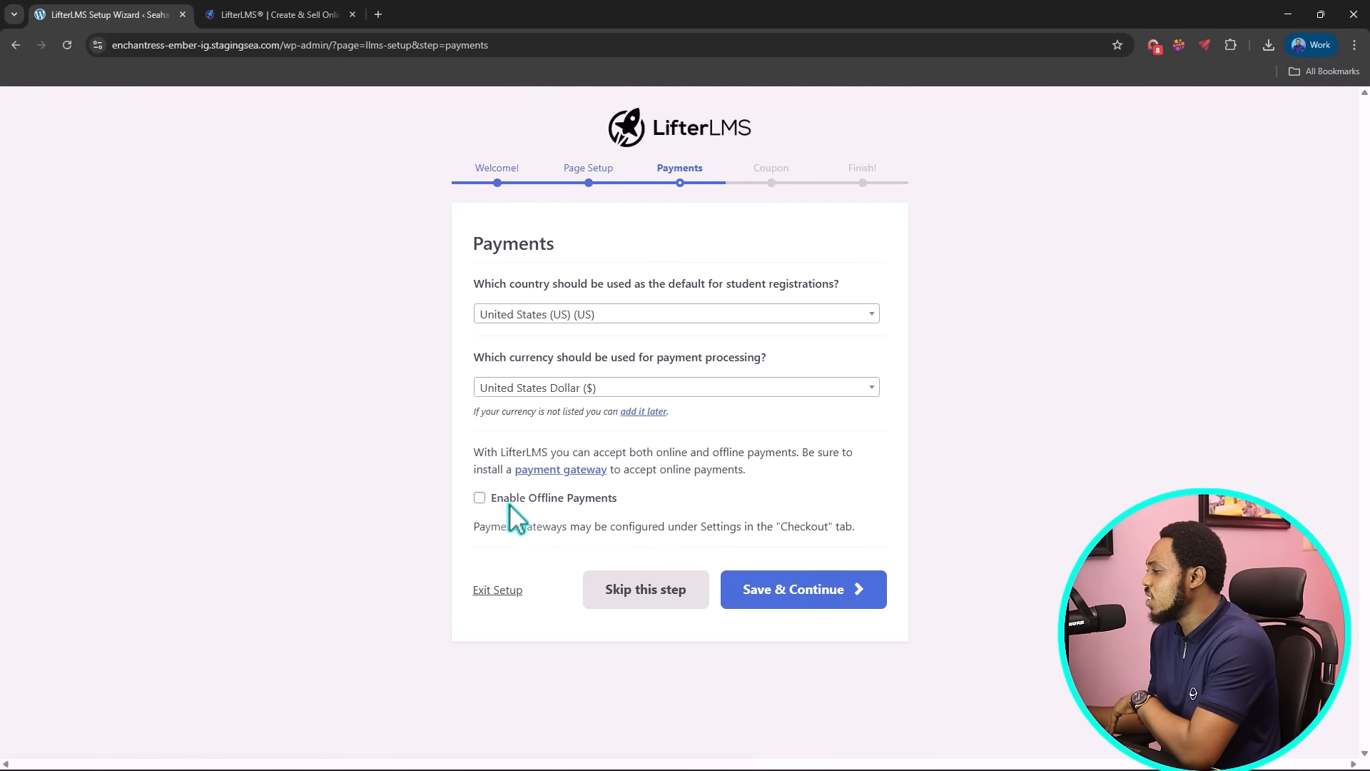
{"action": "left_click", "coordinate": [479, 498]}
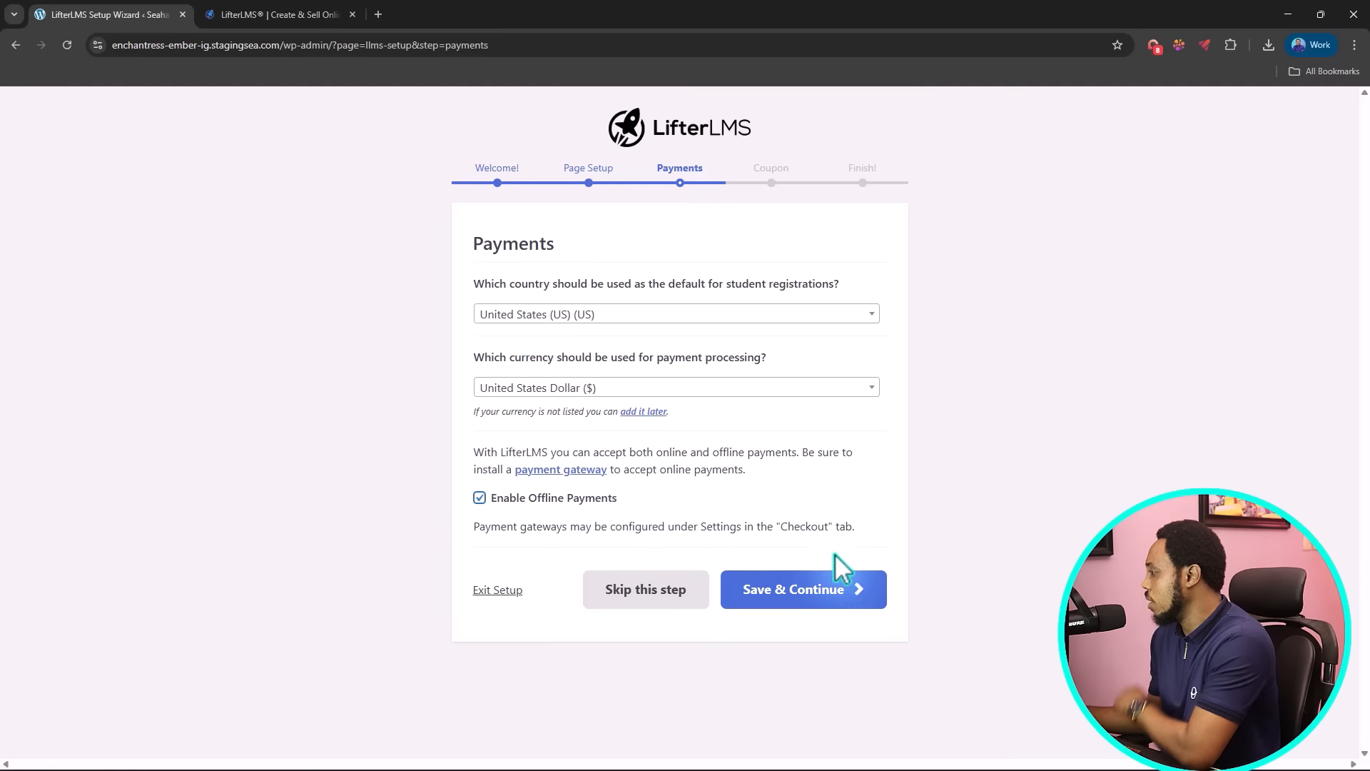
{"action": "left_click", "coordinate": [823, 603]}
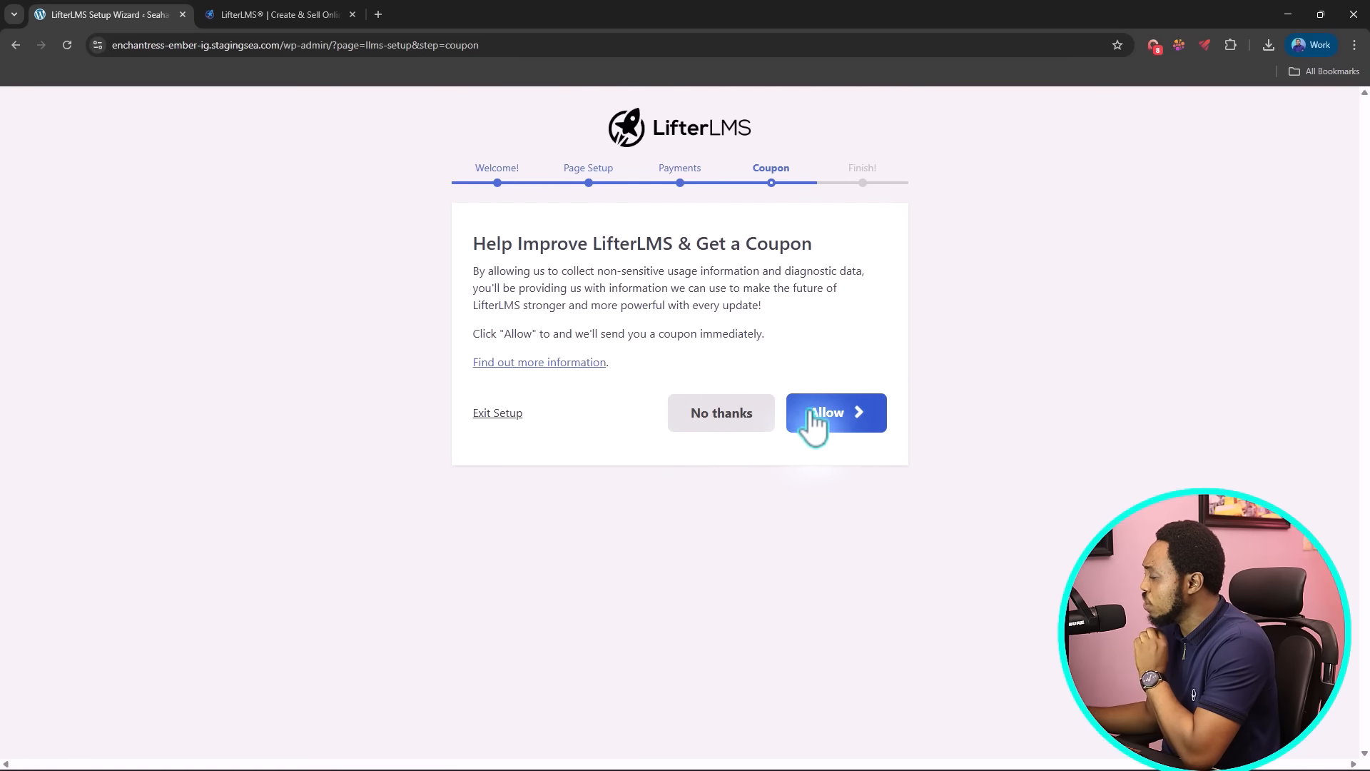
{"action": "left_click", "coordinate": [712, 419]}
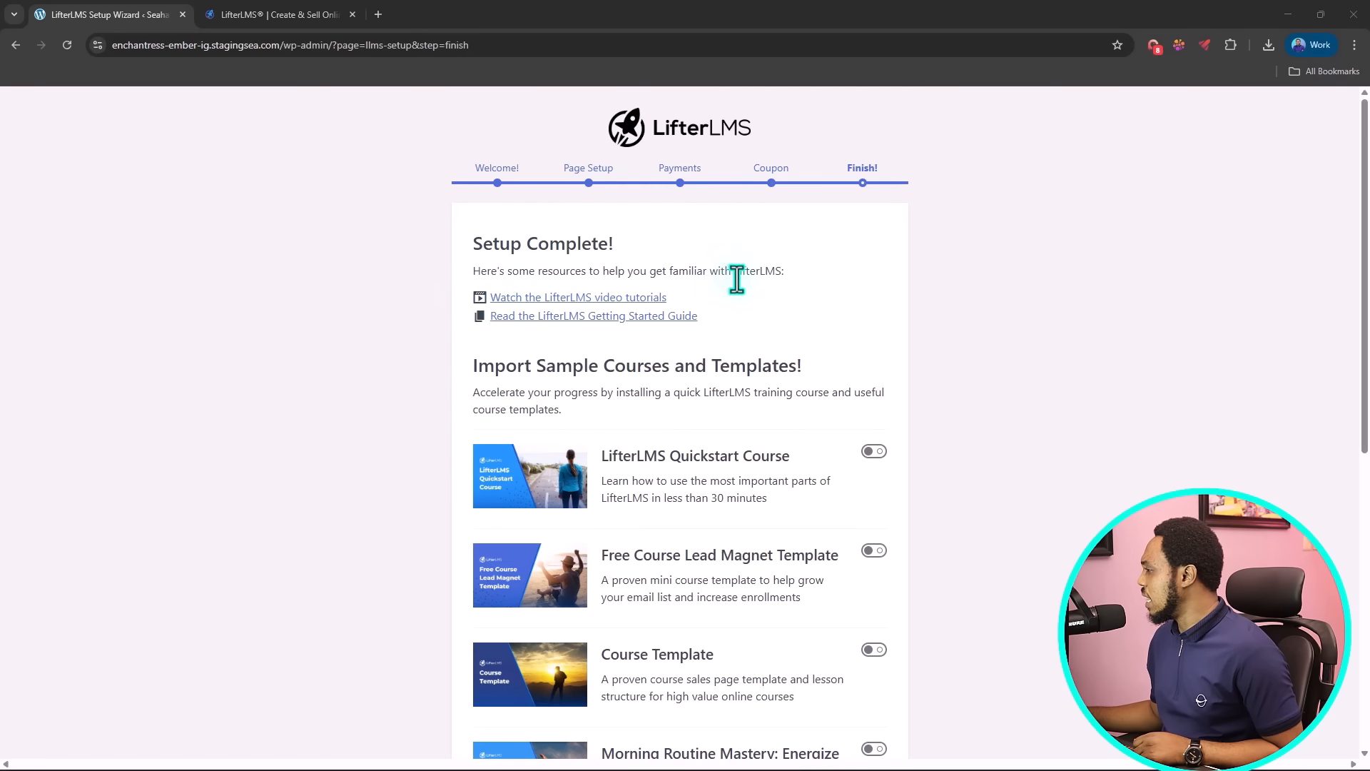
Step: Select all six sample courses and templates offered at the end of the setup wizard and import them
{"action": "scroll", "coordinate": [737, 278], "scroll_direction": "down", "scroll_amount": 3}
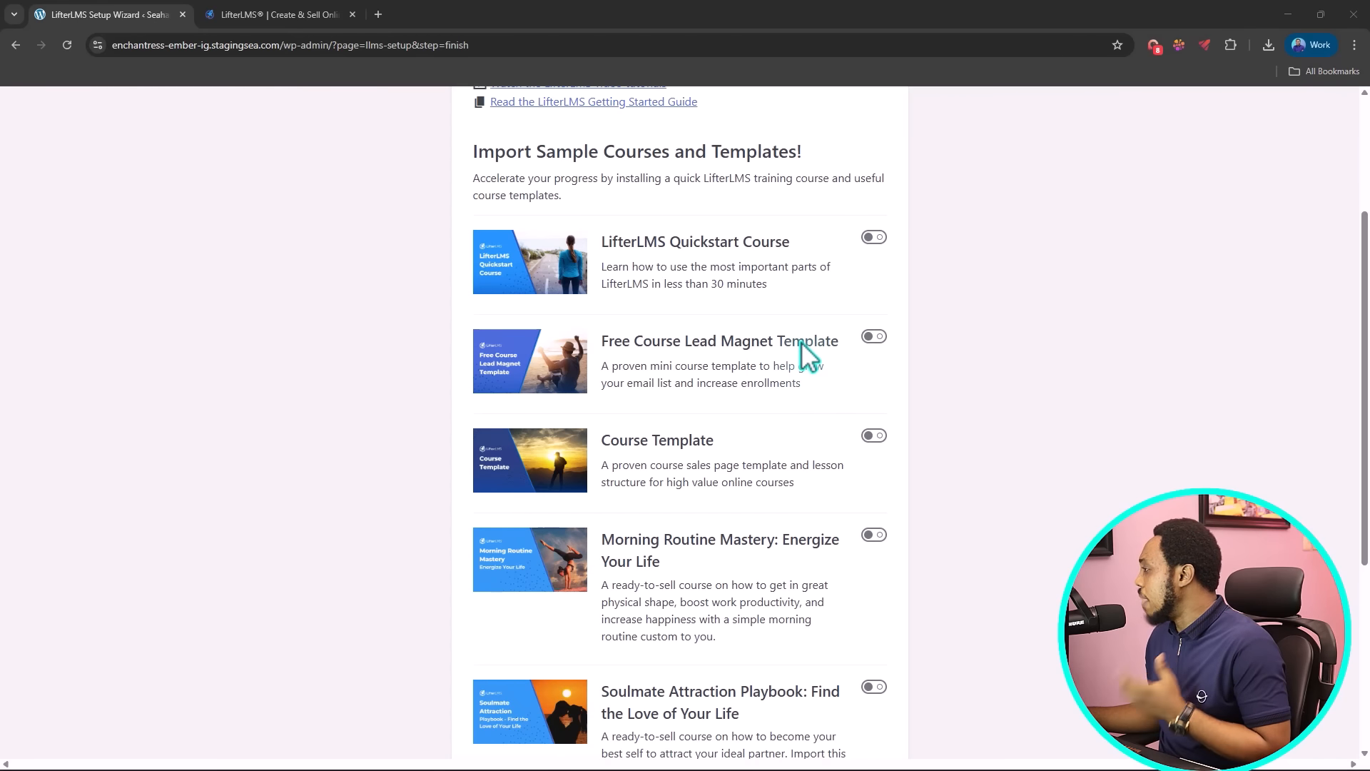
{"action": "scroll", "coordinate": [800, 350], "scroll_direction": "down", "scroll_amount": 2}
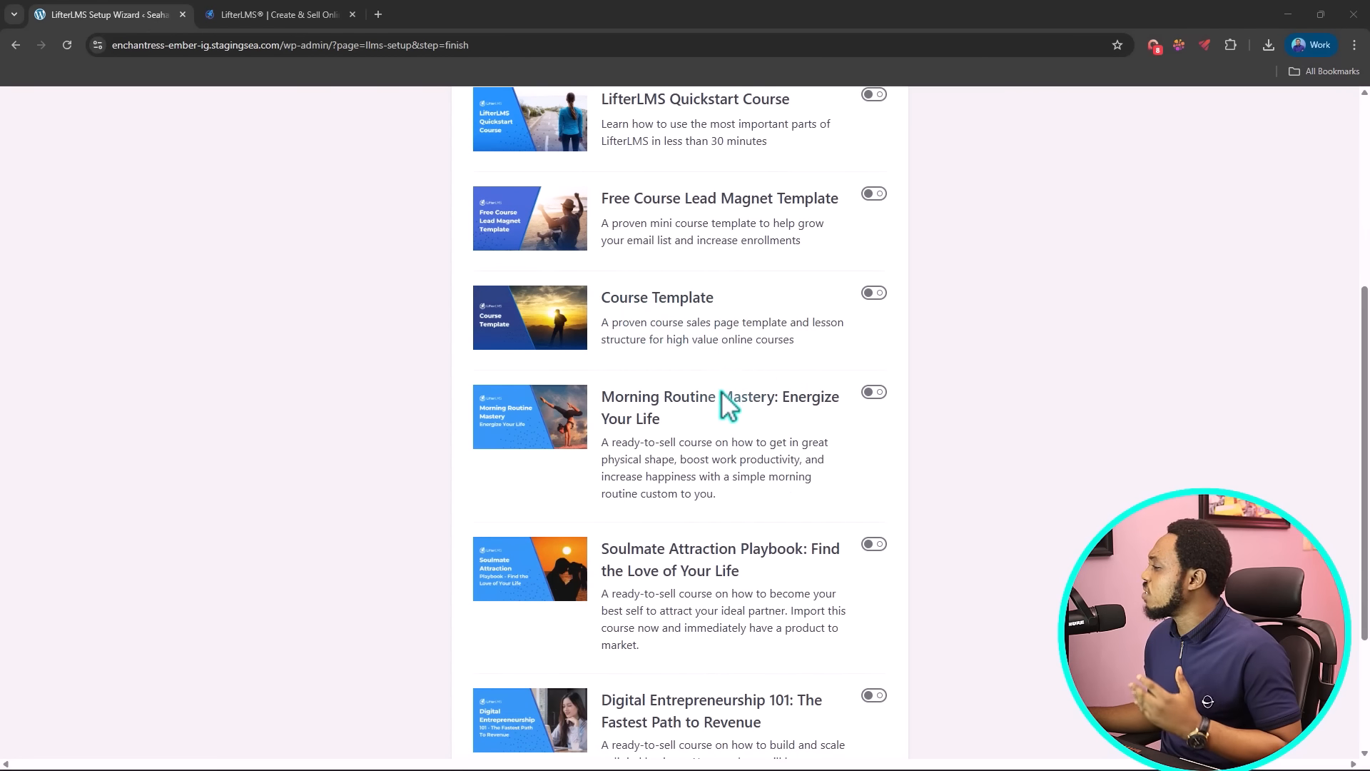
{"action": "scroll", "coordinate": [707, 429], "scroll_direction": "down", "scroll_amount": 2}
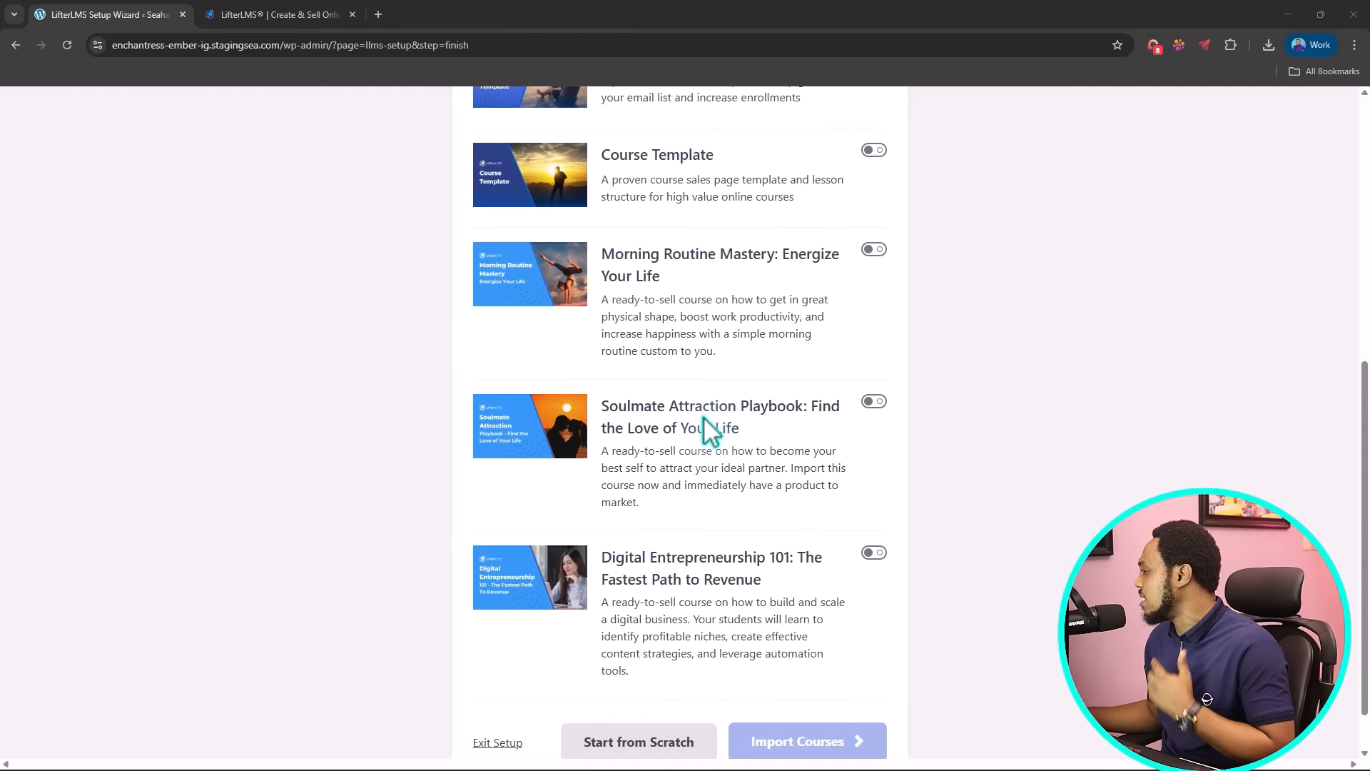
{"action": "scroll", "coordinate": [699, 421], "scroll_direction": "up", "scroll_amount": 4}
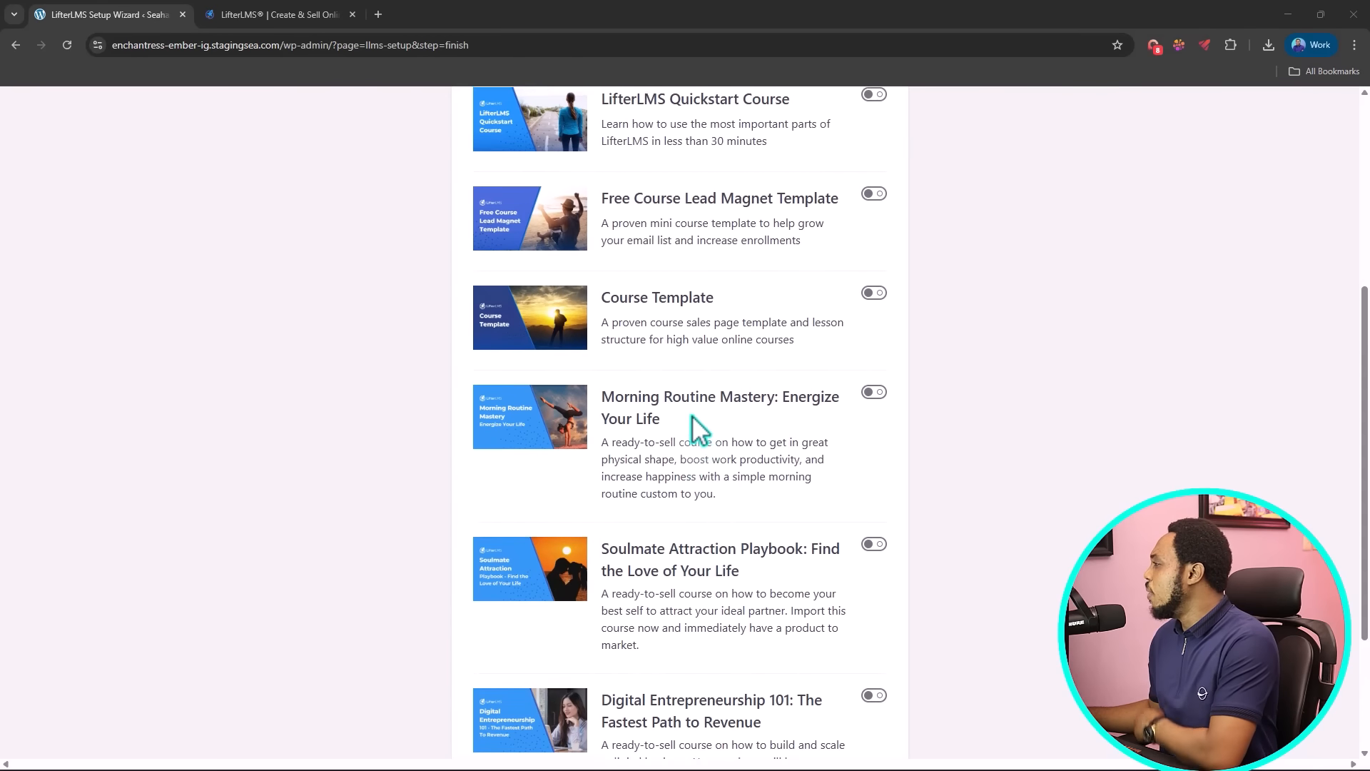
{"action": "left_click", "coordinate": [874, 239]}
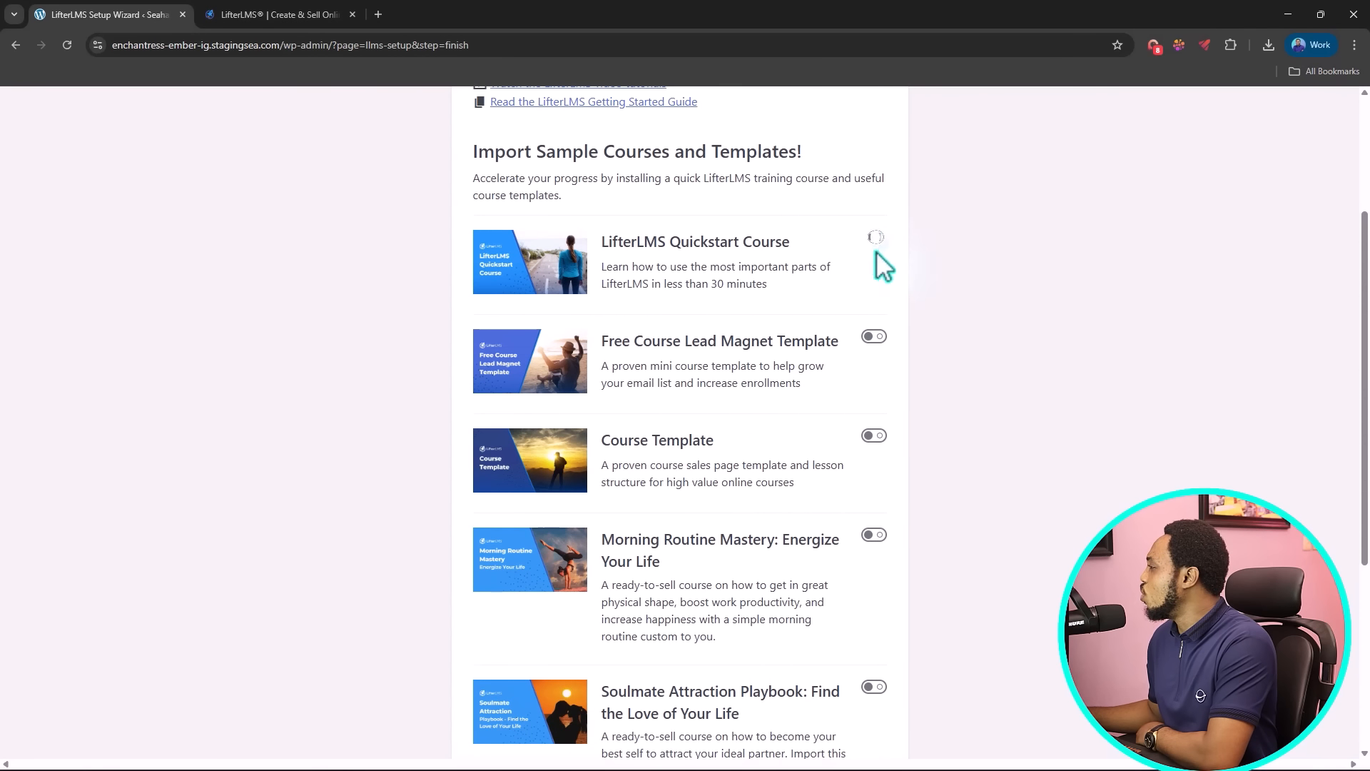
{"action": "left_click", "coordinate": [875, 337]}
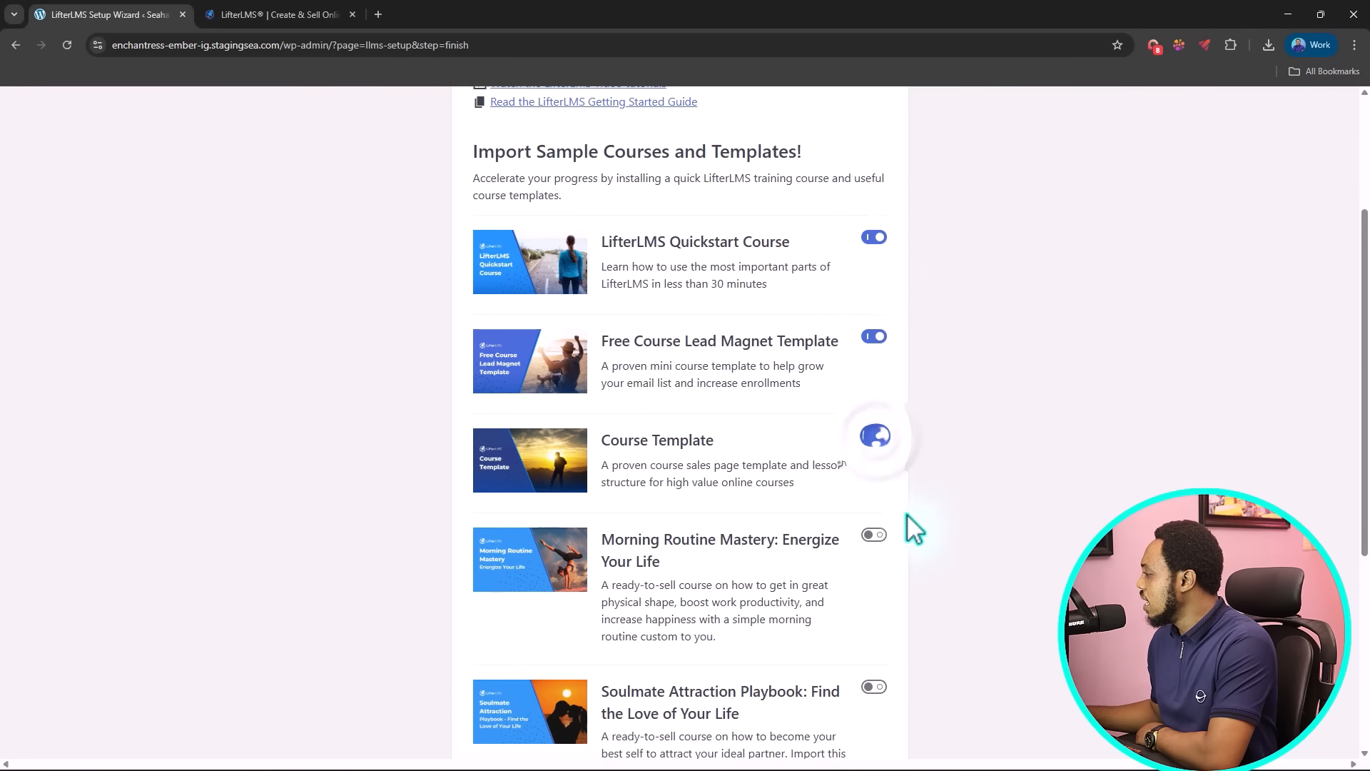
{"action": "left_click", "coordinate": [872, 535]}
{"action": "scroll", "coordinate": [885, 464], "scroll_direction": "down", "scroll_amount": 4}
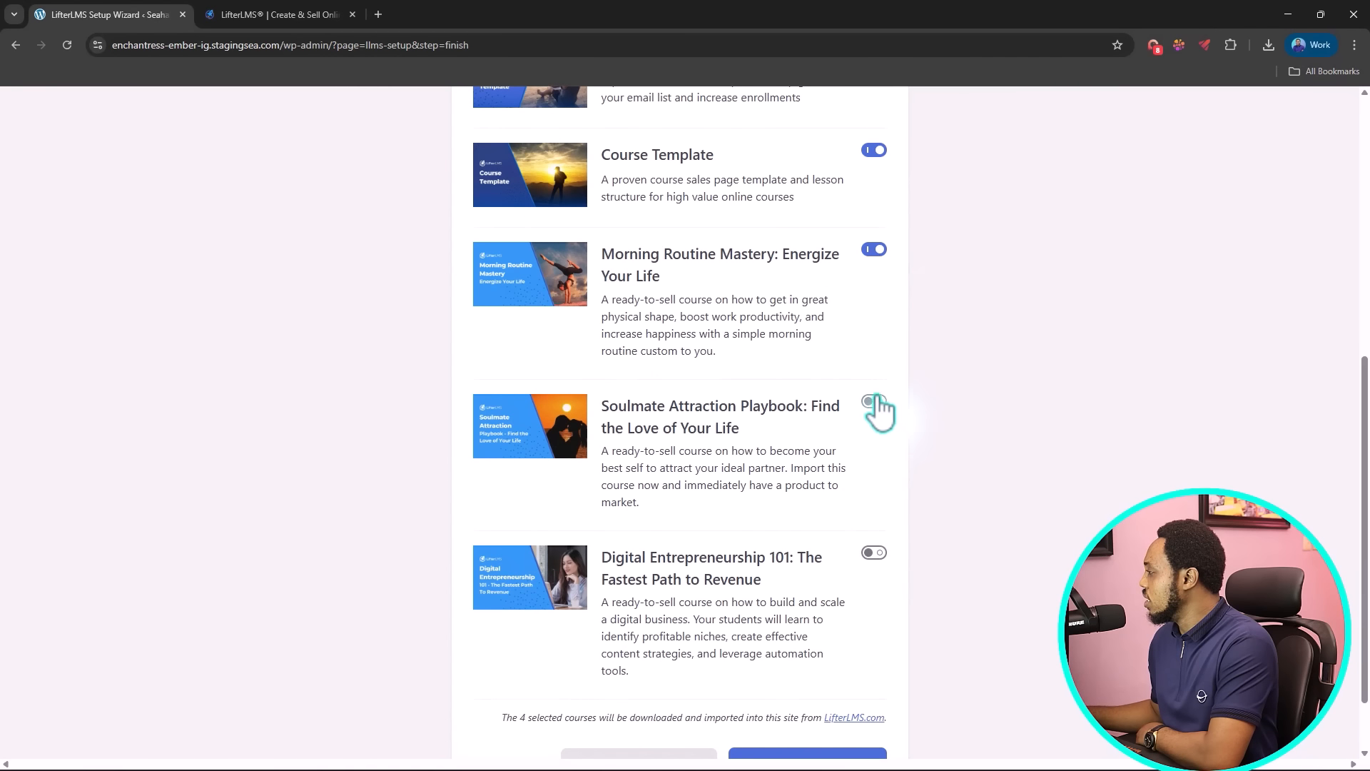
{"action": "left_click", "coordinate": [875, 404]}
{"action": "left_click", "coordinate": [875, 553]}
{"action": "scroll", "coordinate": [773, 540], "scroll_direction": "down", "scroll_amount": 1}
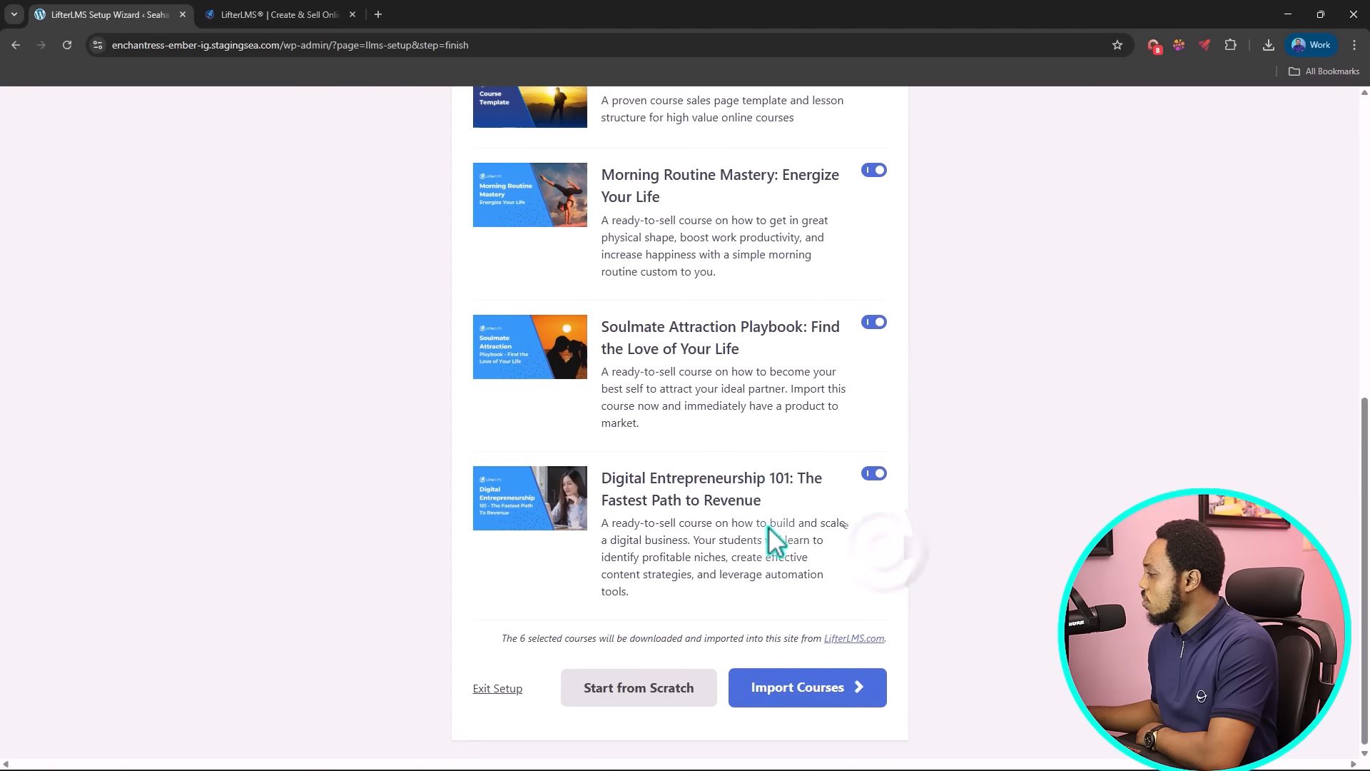
{"action": "left_click", "coordinate": [821, 696]}
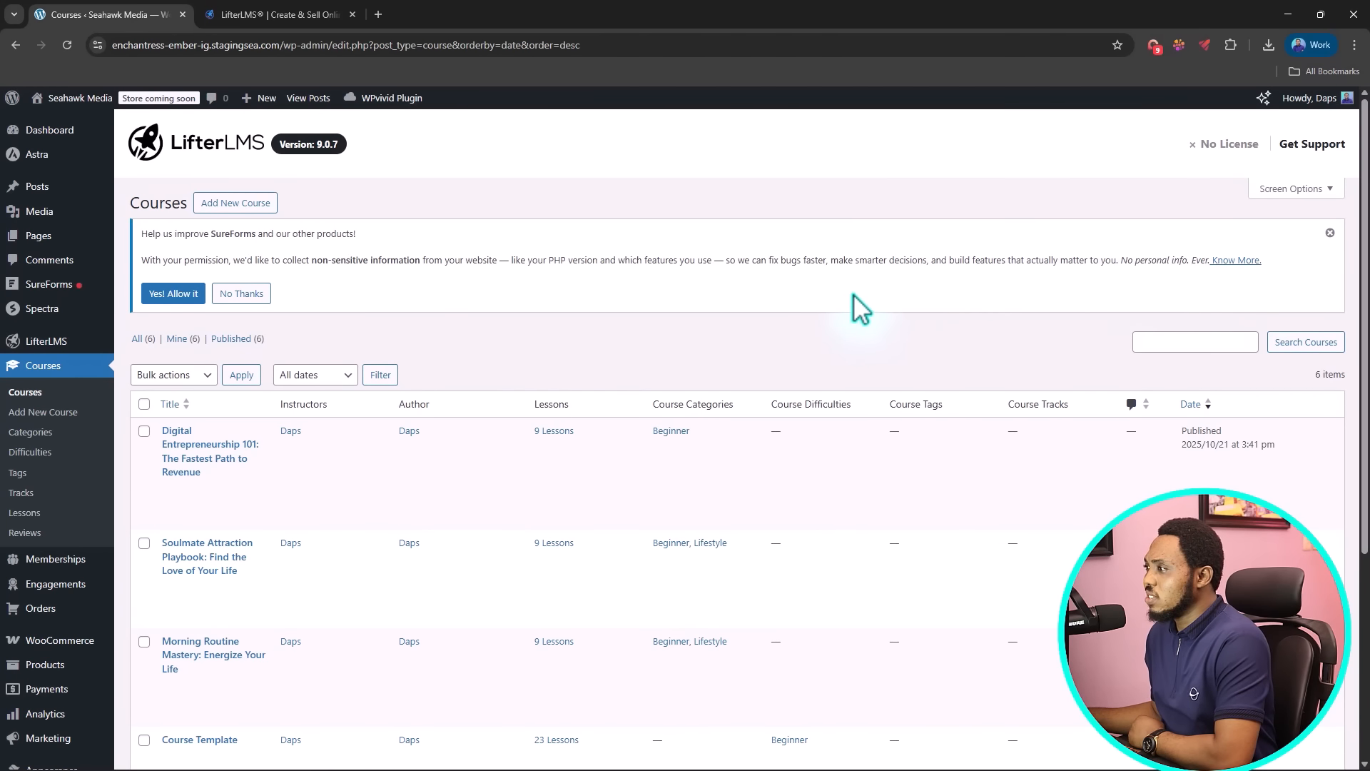
Step: Open the front-end page of each of the six imported courses in its own browser tab
{"action": "scroll", "coordinate": [838, 319], "scroll_direction": "down", "scroll_amount": 2}
{"action": "scroll", "coordinate": [229, 306], "scroll_direction": "down", "scroll_amount": 3}
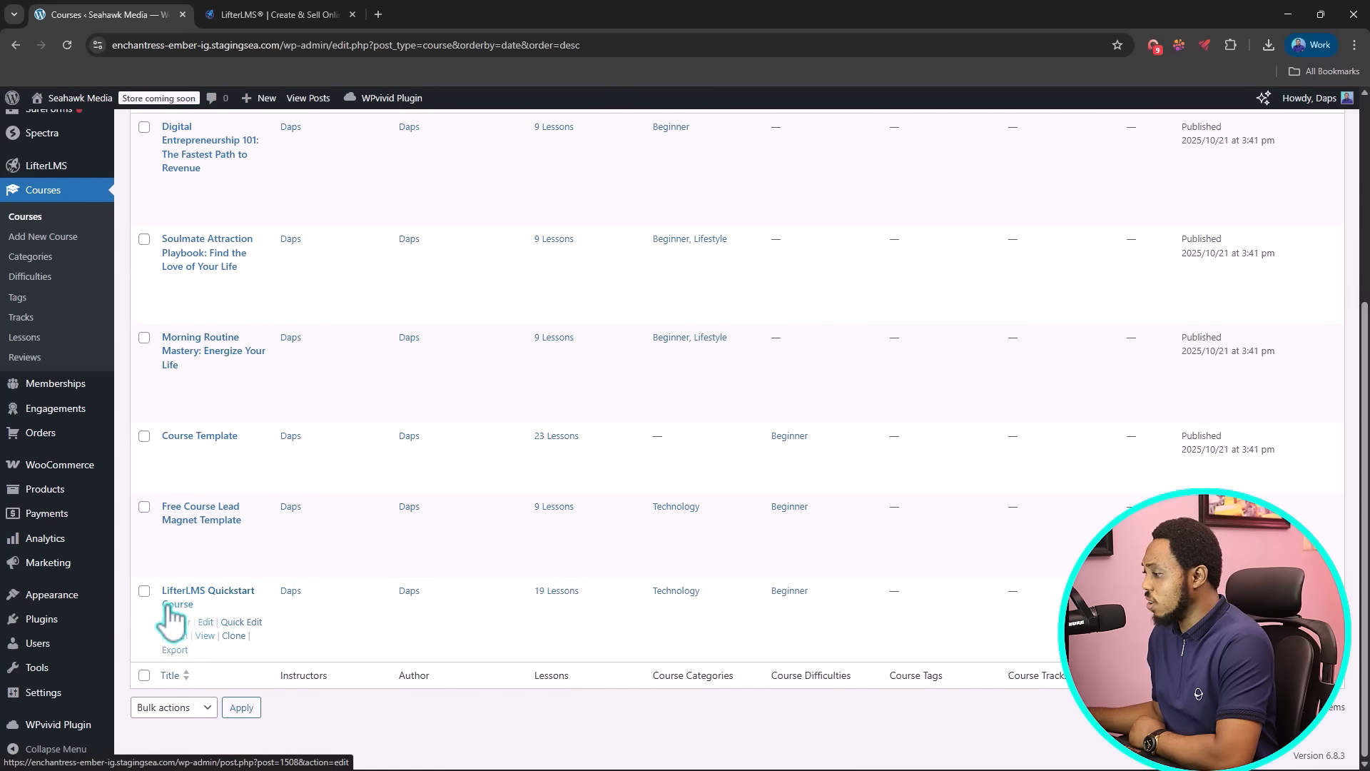
{"action": "right_click", "coordinate": [205, 635]}
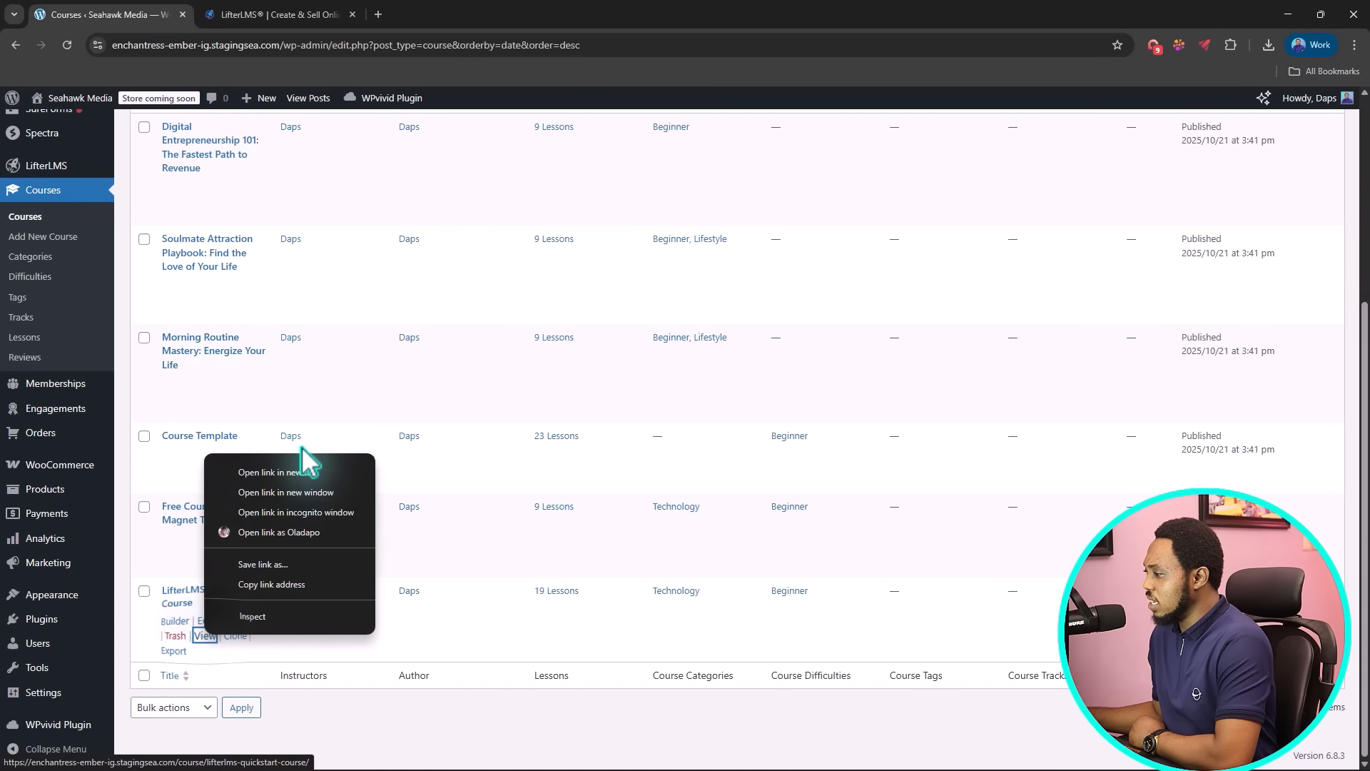
{"action": "left_click", "coordinate": [278, 473]}
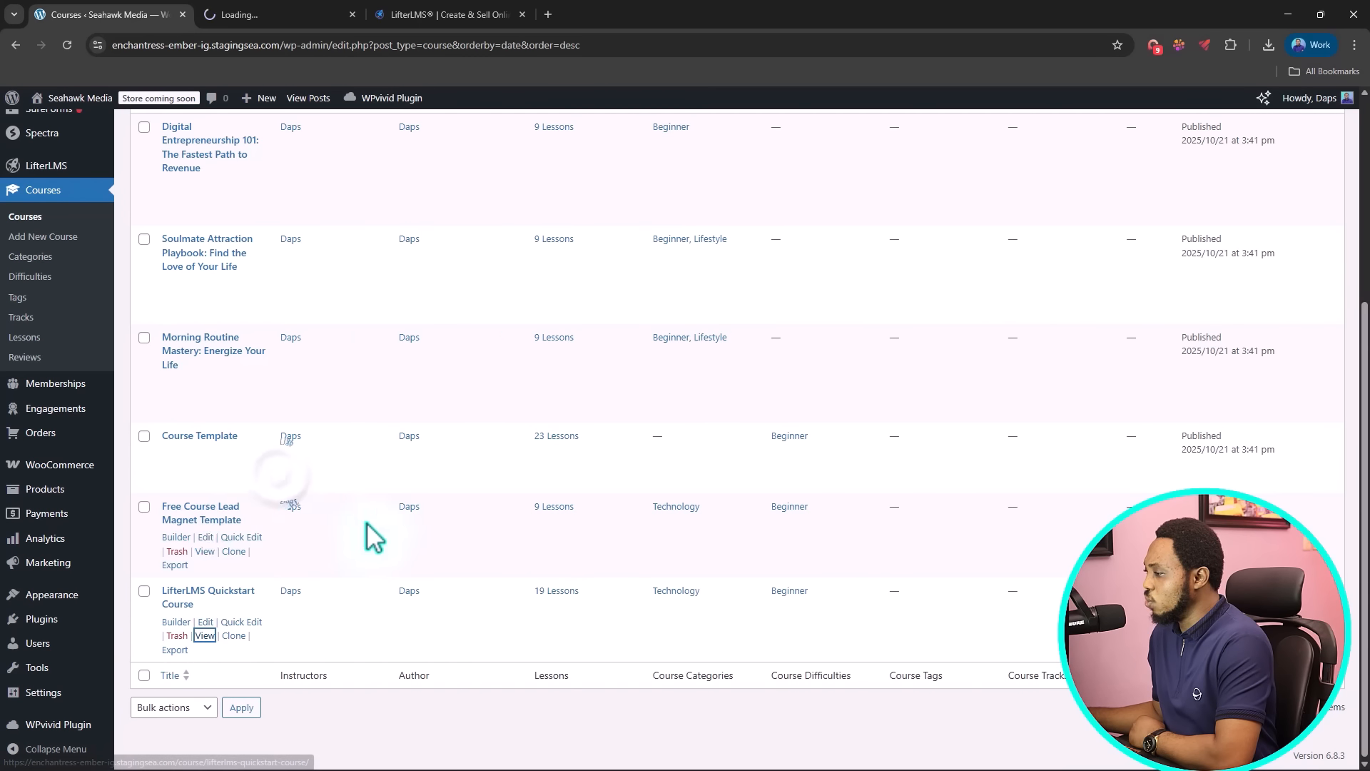
{"action": "right_click", "coordinate": [205, 561]}
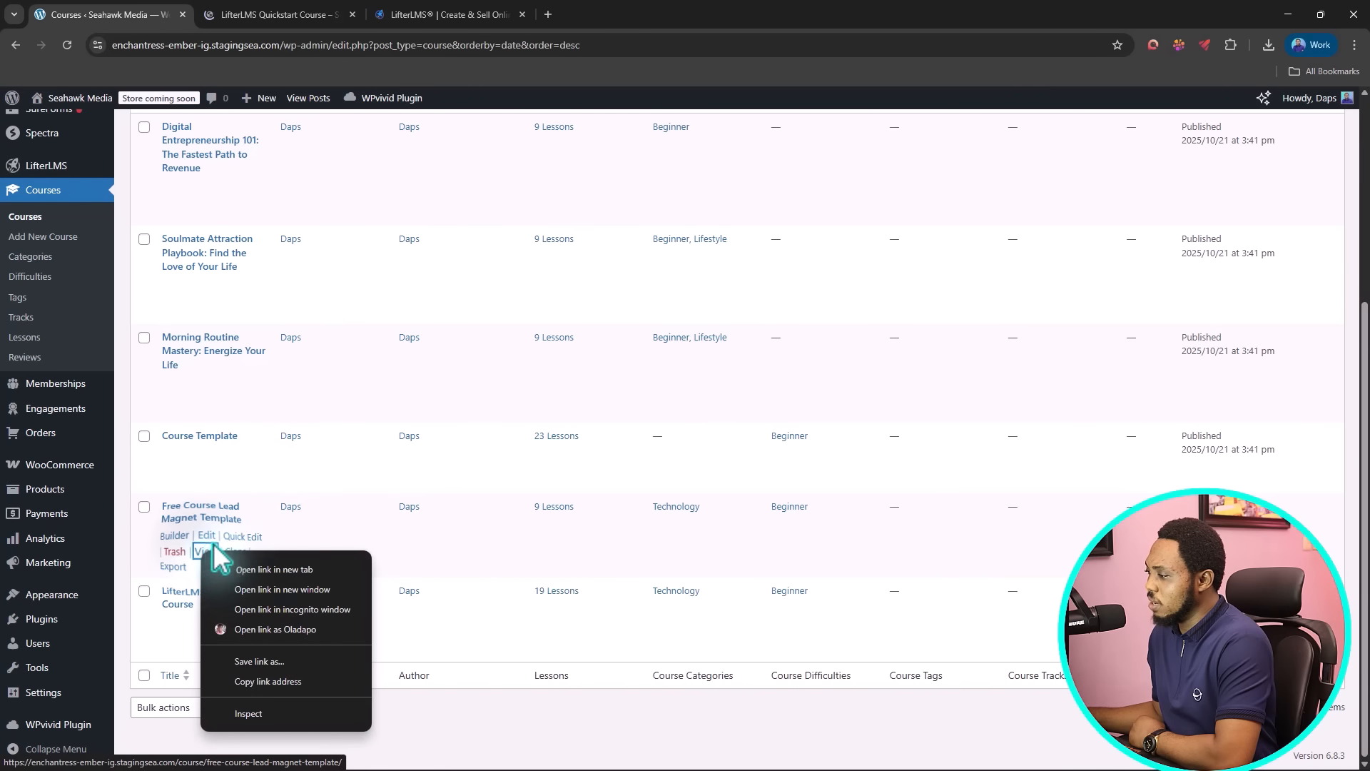
{"action": "left_click", "coordinate": [253, 568]}
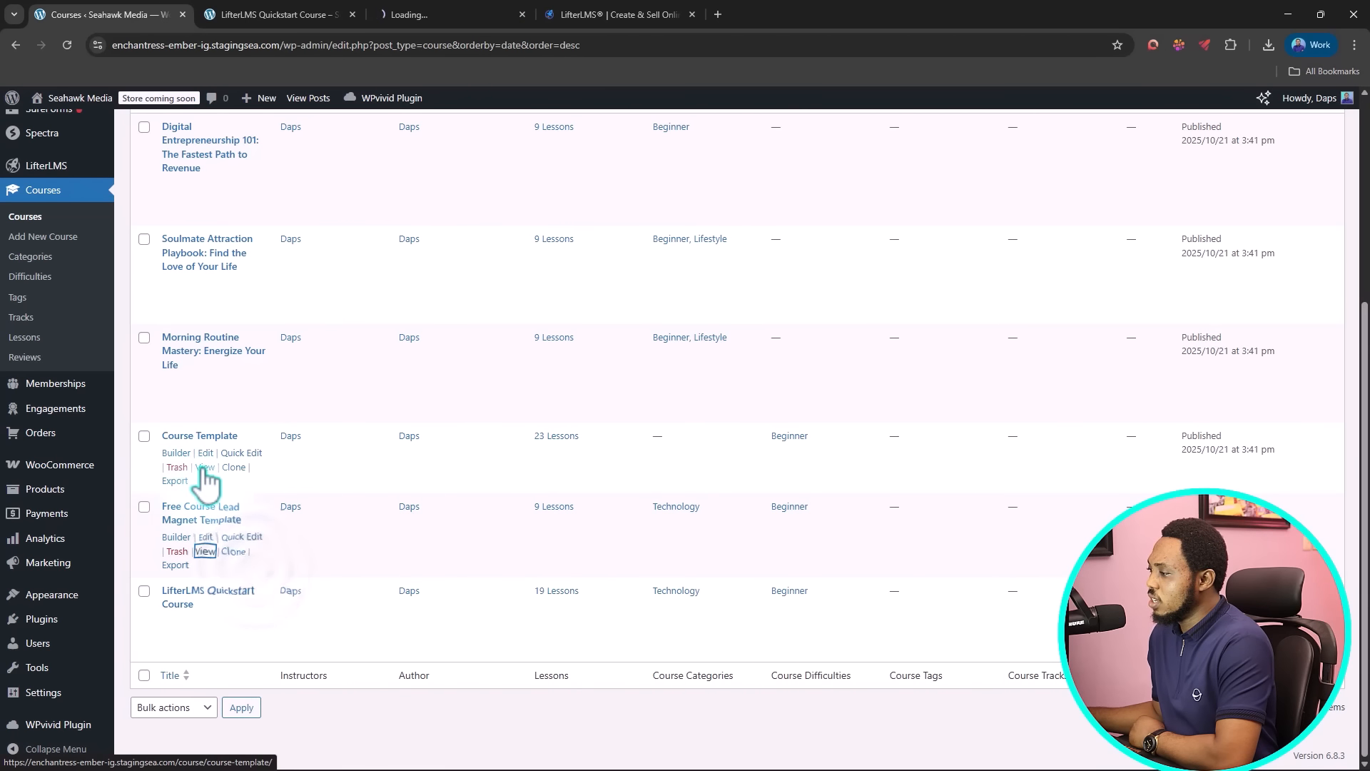
{"action": "right_click", "coordinate": [204, 467]}
{"action": "left_click", "coordinate": [241, 480]}
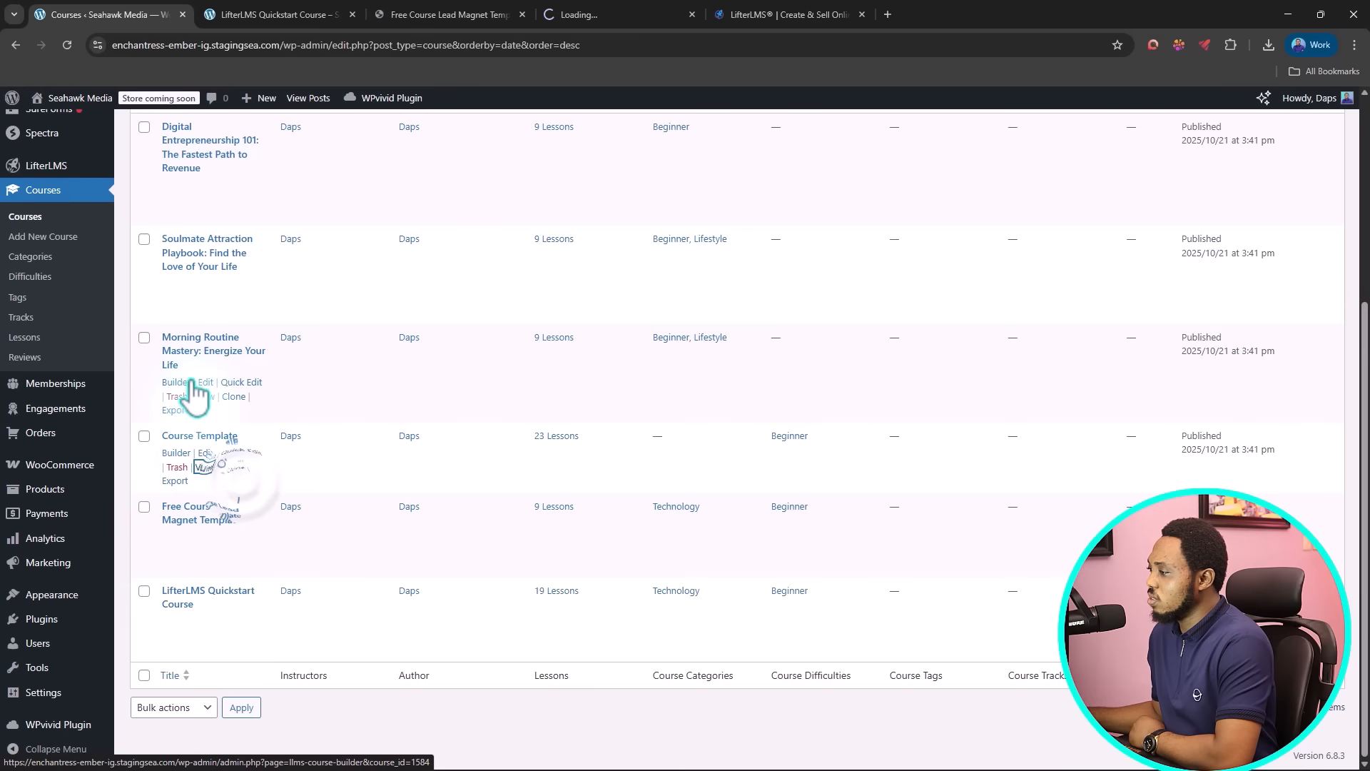
{"action": "right_click", "coordinate": [210, 397]}
{"action": "left_click", "coordinate": [250, 412]}
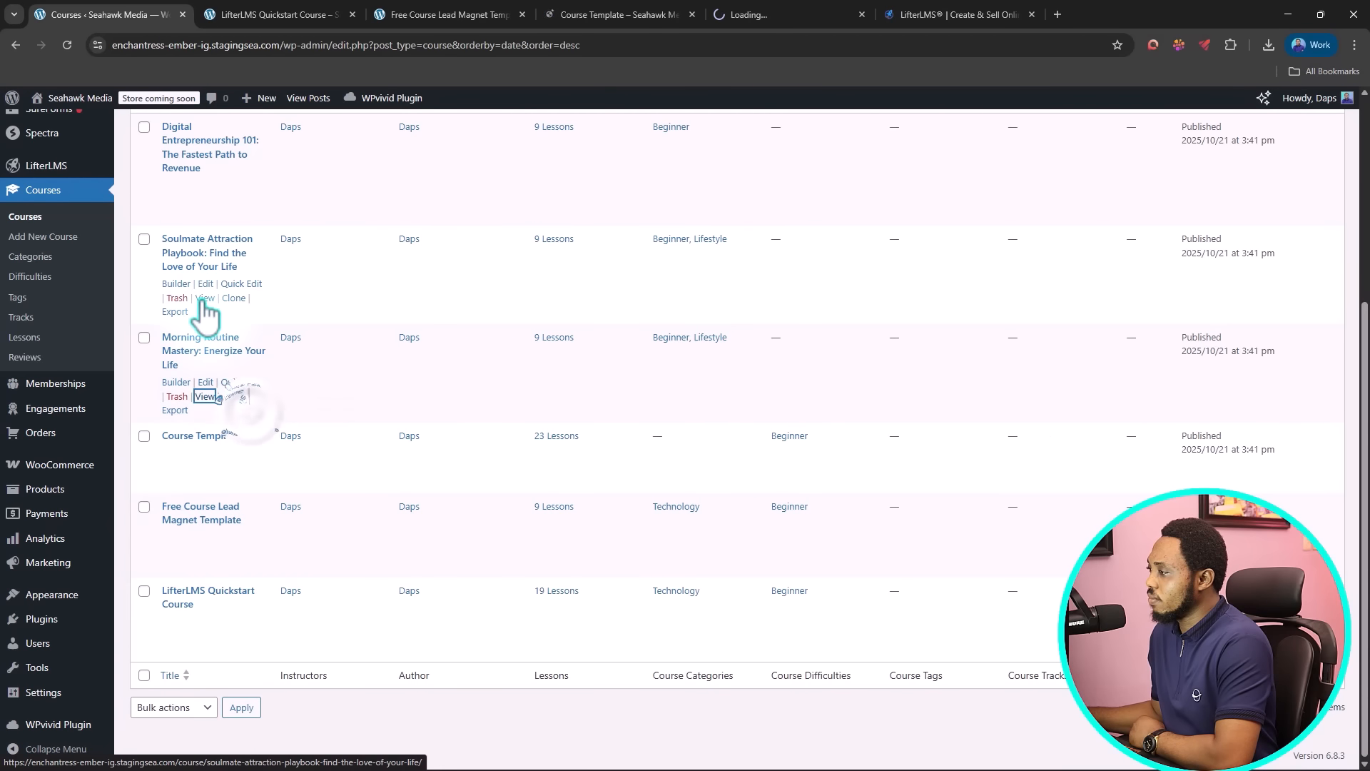
{"action": "right_click", "coordinate": [205, 299]}
{"action": "left_click", "coordinate": [228, 312]}
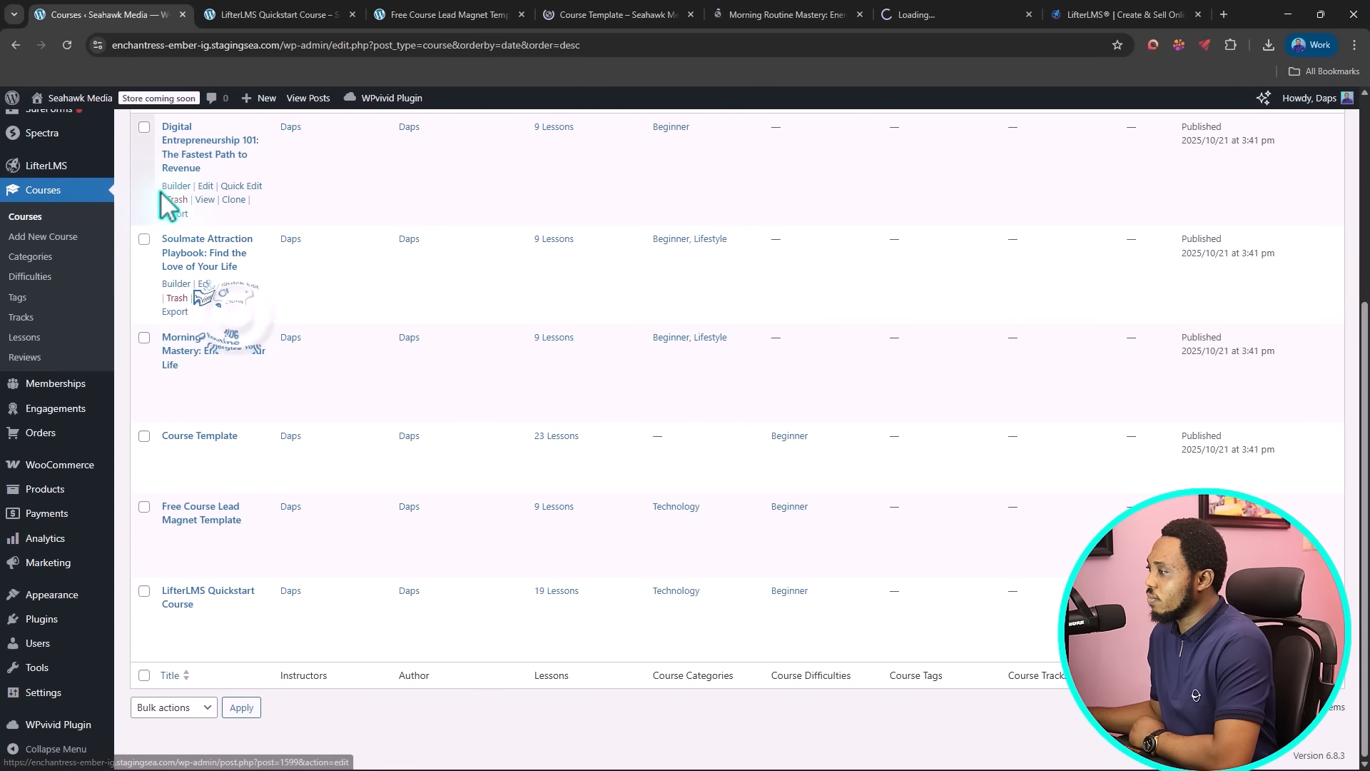
{"action": "right_click", "coordinate": [207, 200]}
{"action": "left_click", "coordinate": [257, 221]}
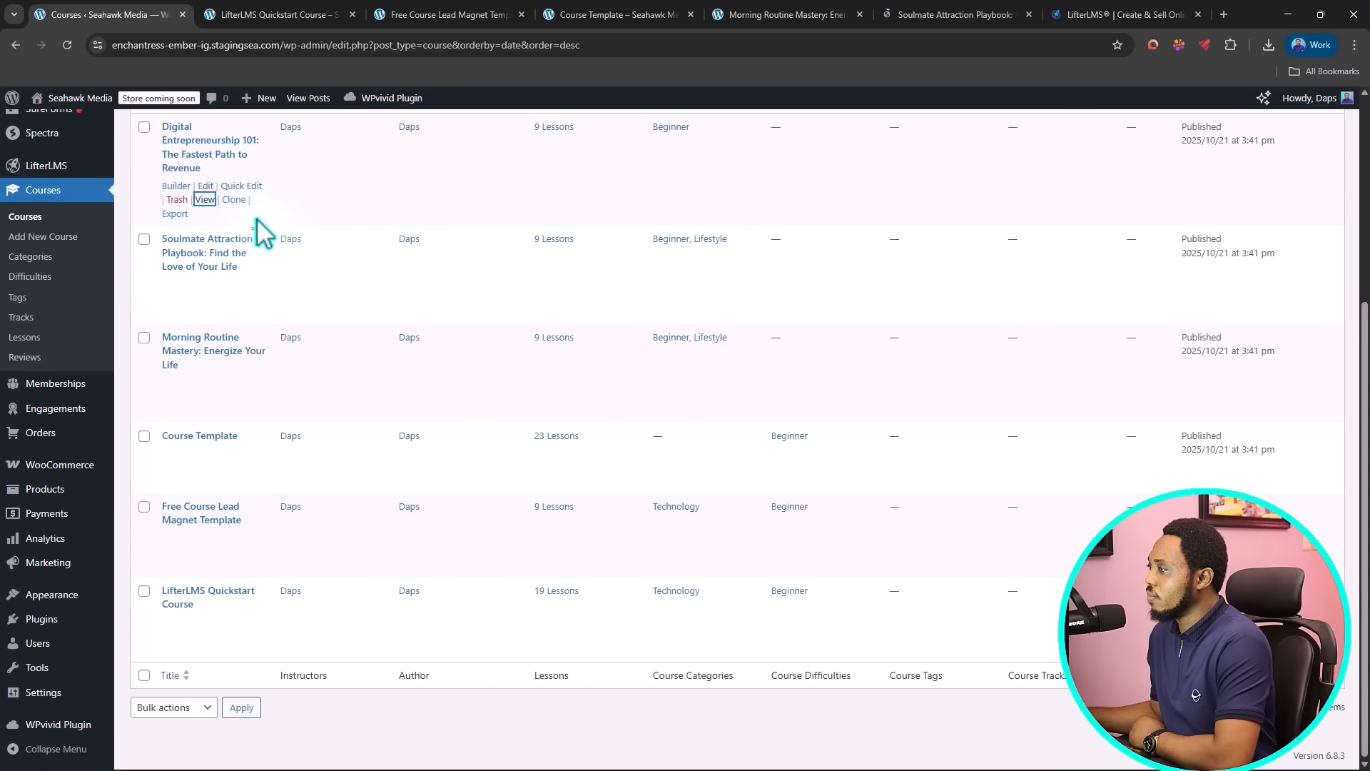
{"action": "scroll", "coordinate": [250, 228], "scroll_direction": "up", "scroll_amount": 3}
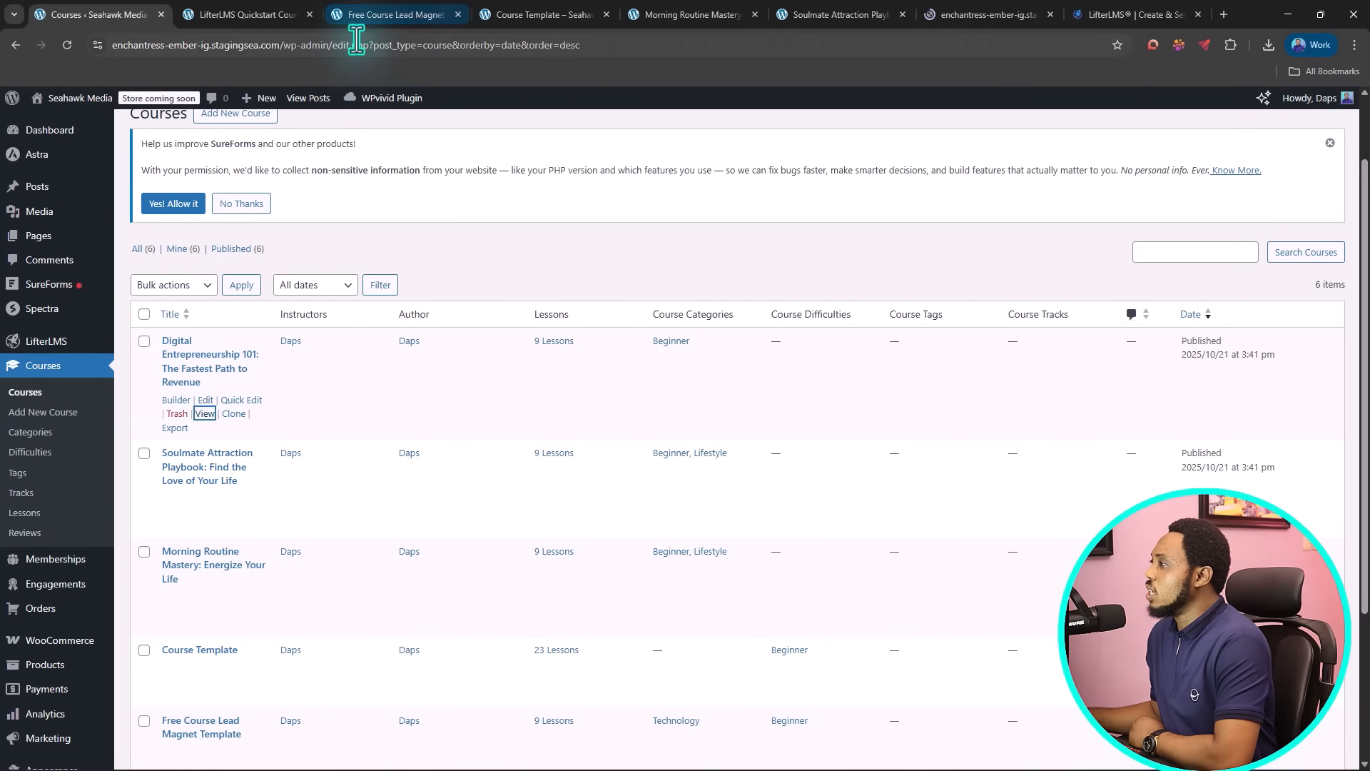
Step: Examine the headline and short description on the Free Course Lead Magnet Template course page
{"action": "left_click", "coordinate": [389, 10]}
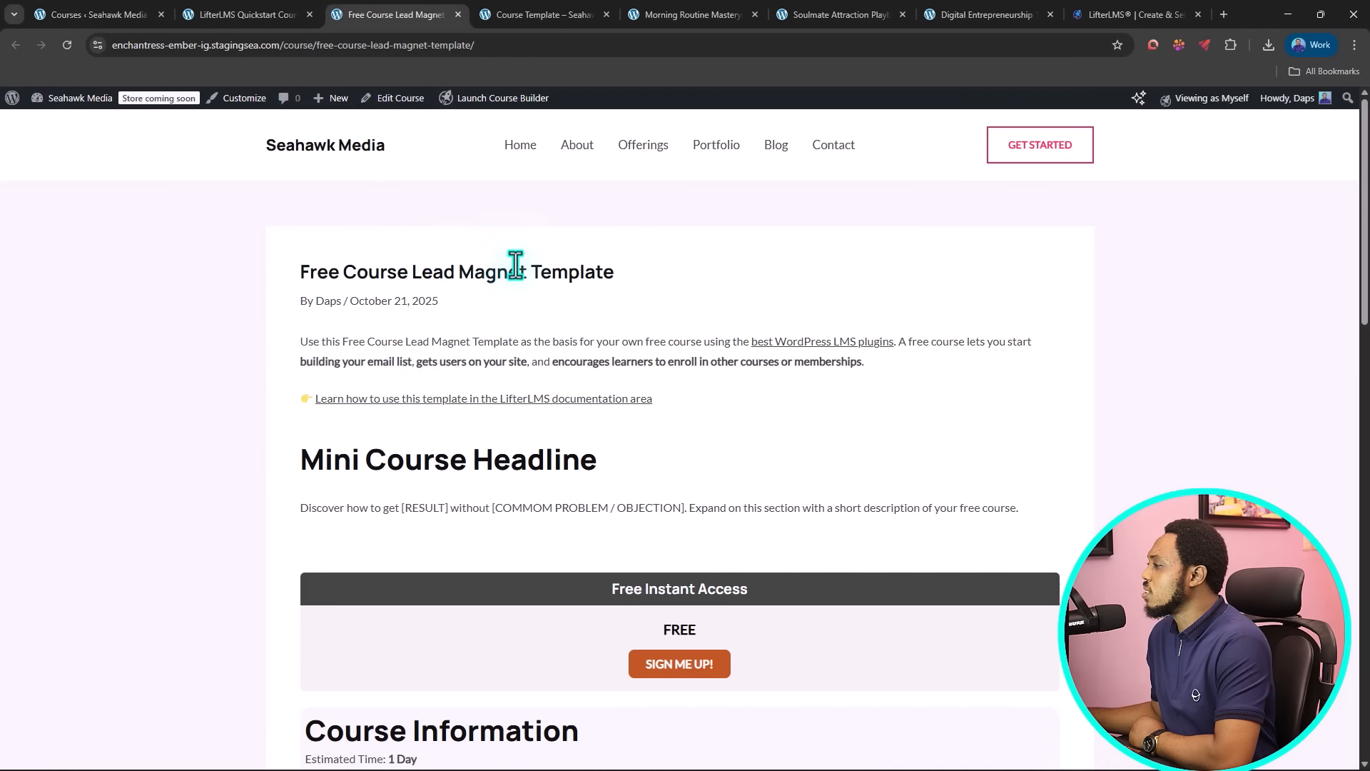
{"action": "scroll", "coordinate": [671, 300], "scroll_direction": "down", "scroll_amount": 2}
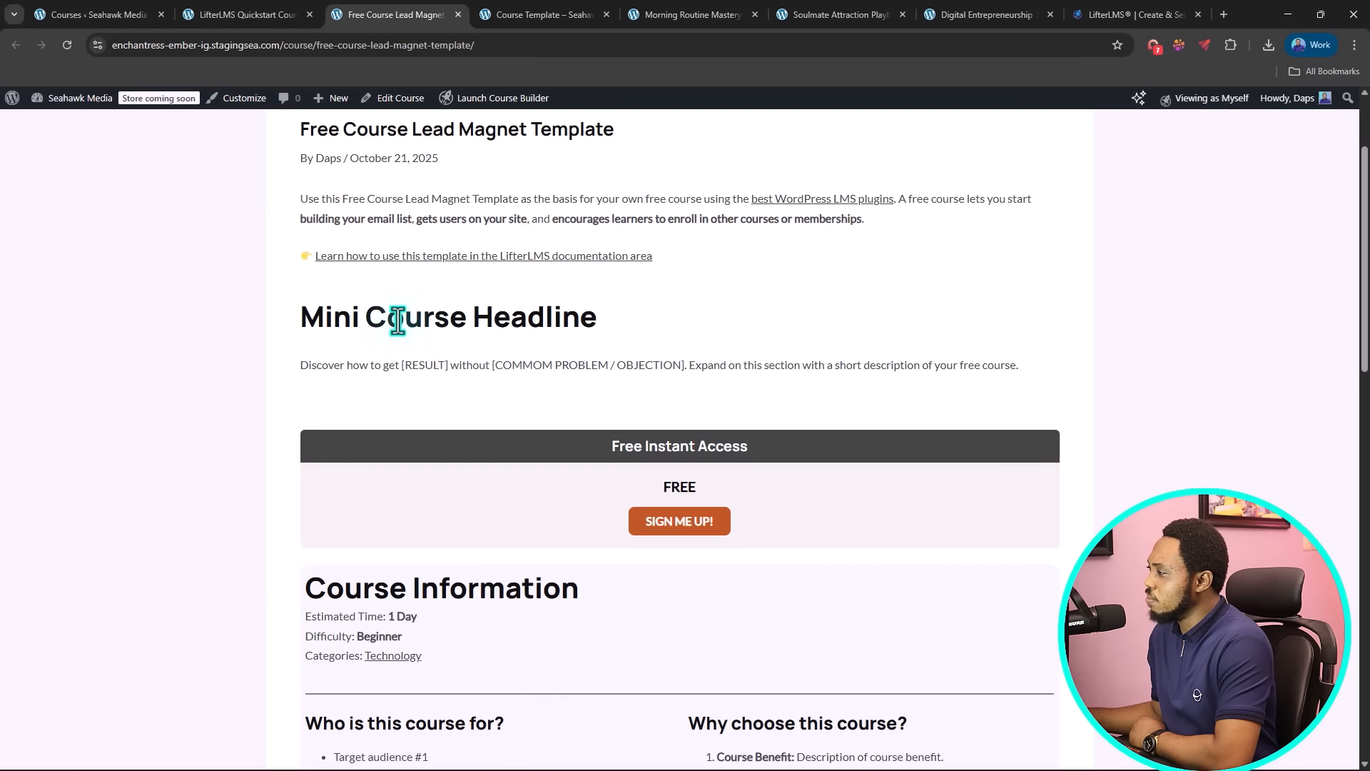
{"action": "left_click_drag", "start_coordinate": [303, 326], "coordinate": [639, 332]}
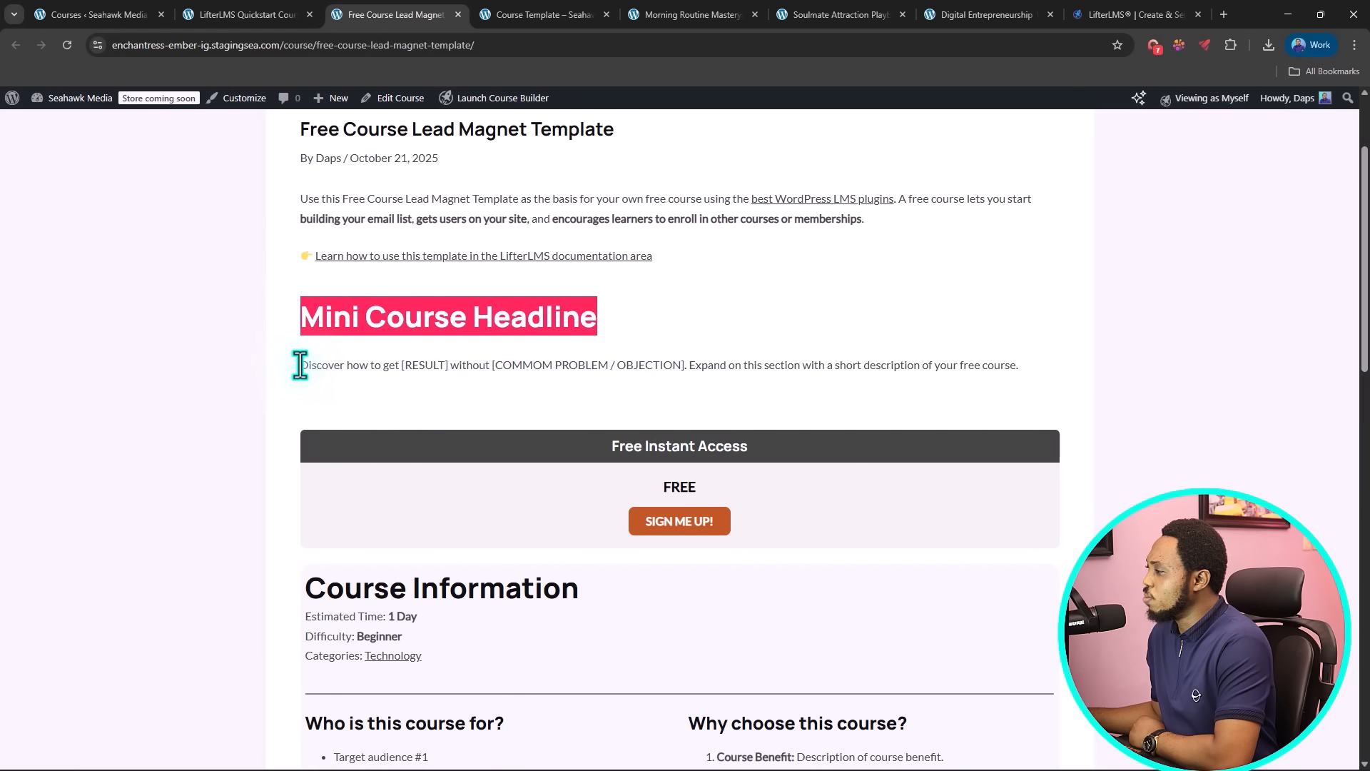
{"action": "left_click_drag", "start_coordinate": [300, 365], "coordinate": [589, 387]}
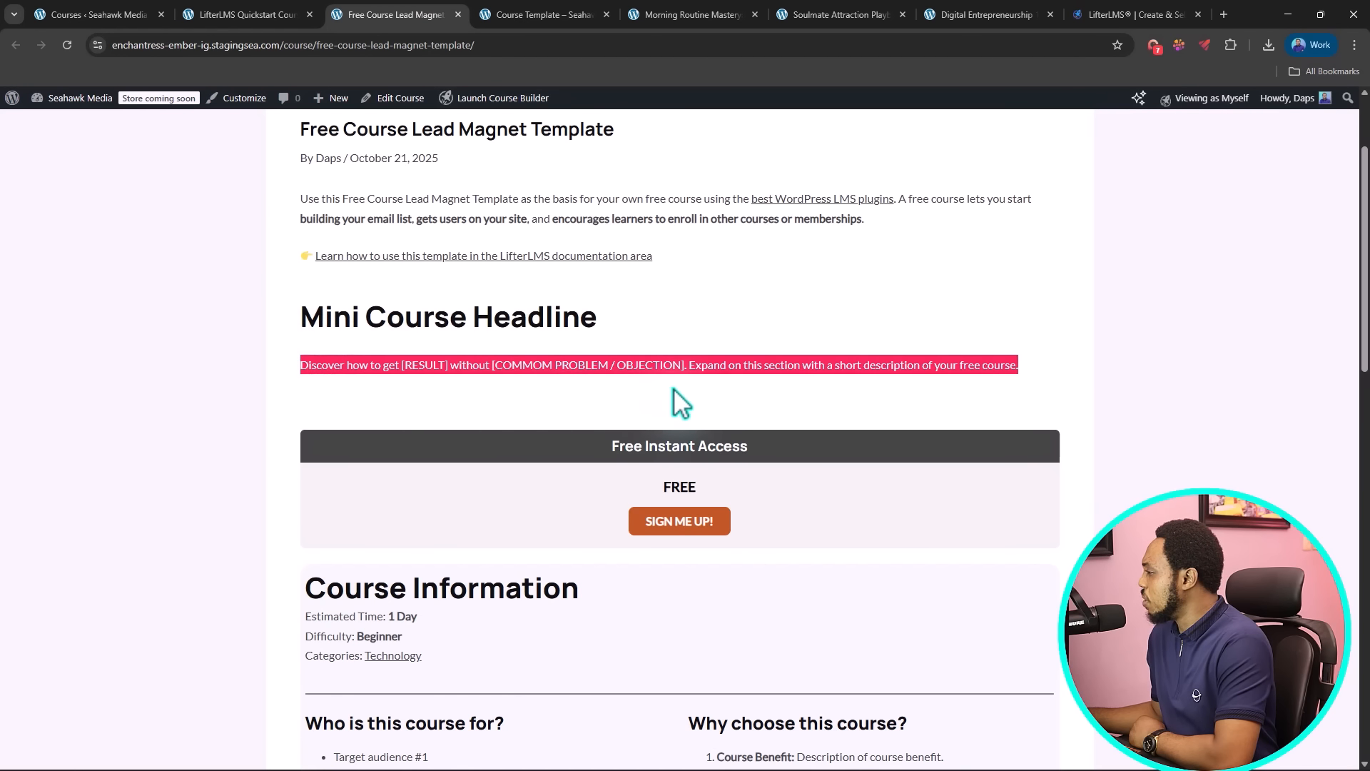
Step: Examine the free access offer, course information, target audience, course benefits and lesson outline on the Free Course Lead Magnet Template page
{"action": "scroll", "coordinate": [674, 389], "scroll_direction": "down", "scroll_amount": 1}
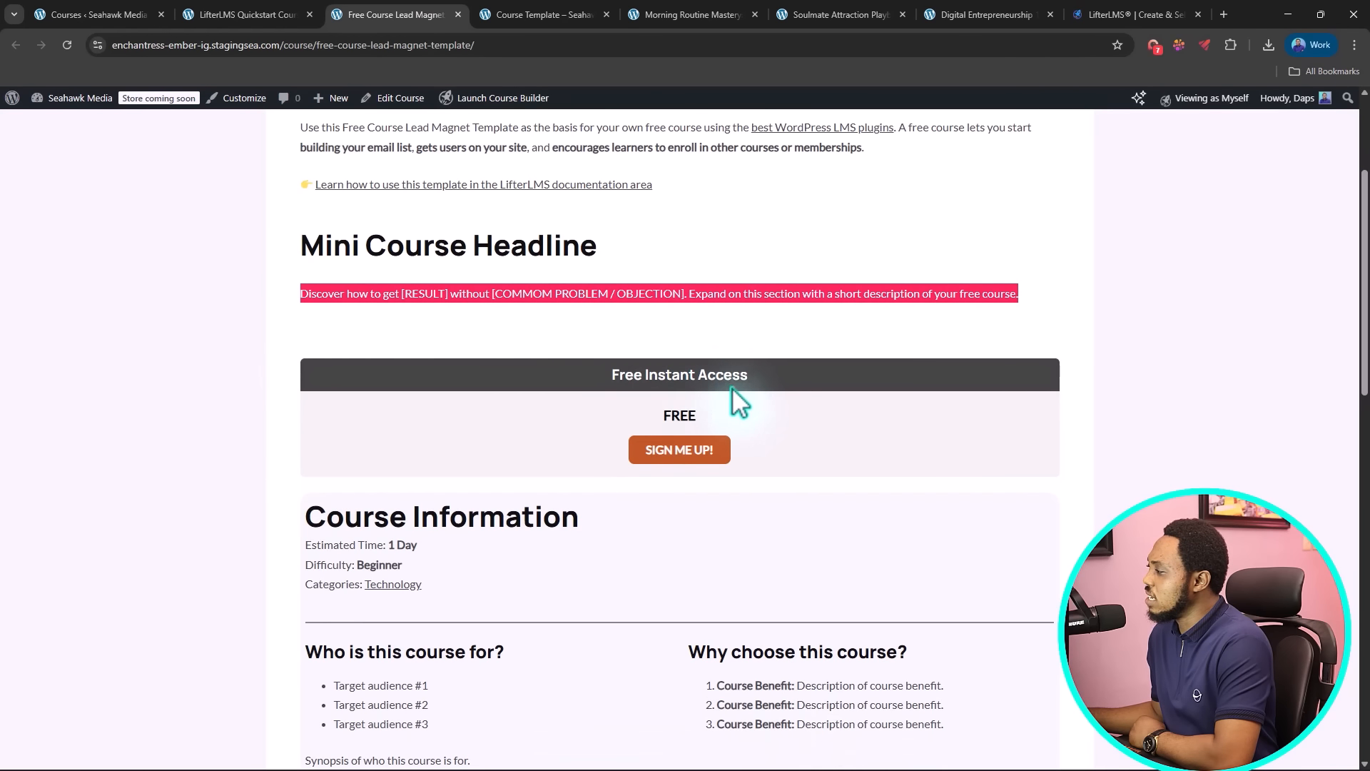
{"action": "scroll", "coordinate": [577, 450], "scroll_direction": "down", "scroll_amount": 4}
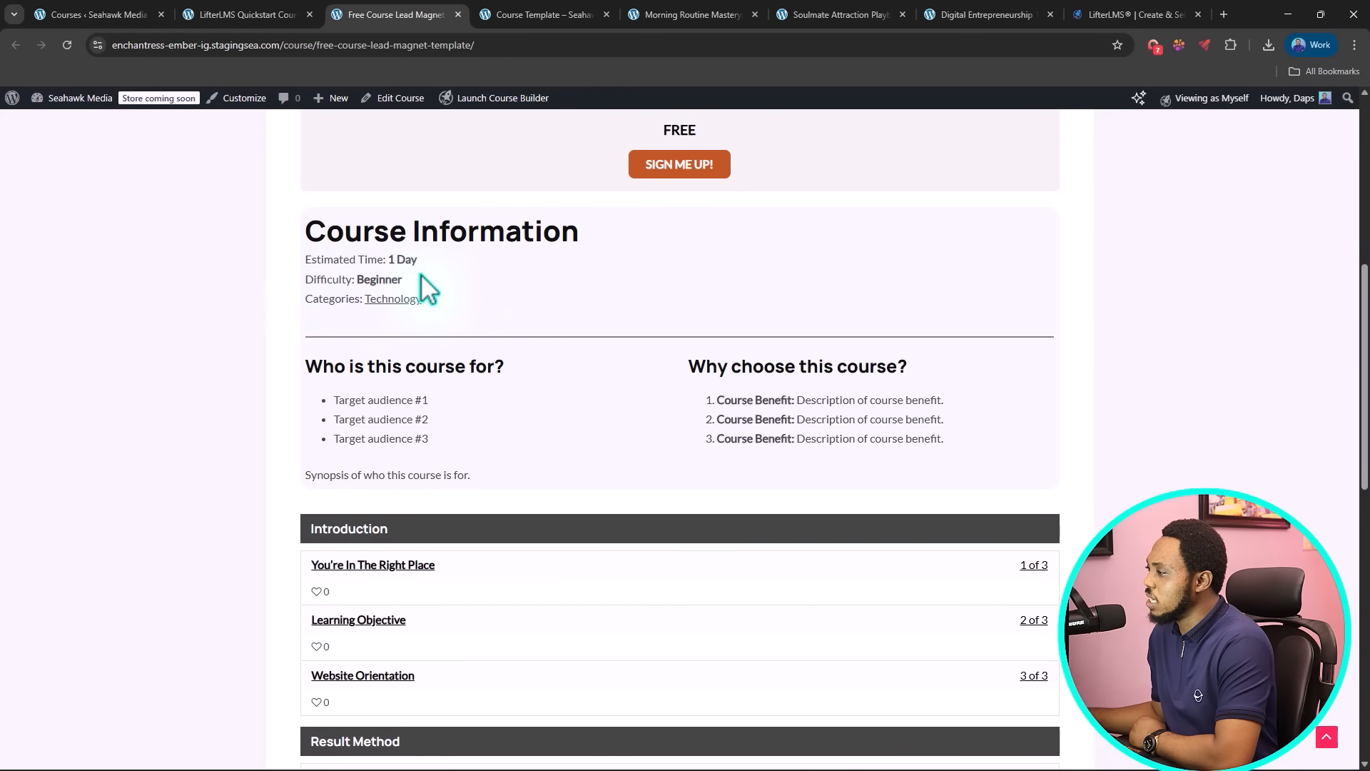
{"action": "scroll", "coordinate": [550, 307], "scroll_direction": "down", "scroll_amount": 2}
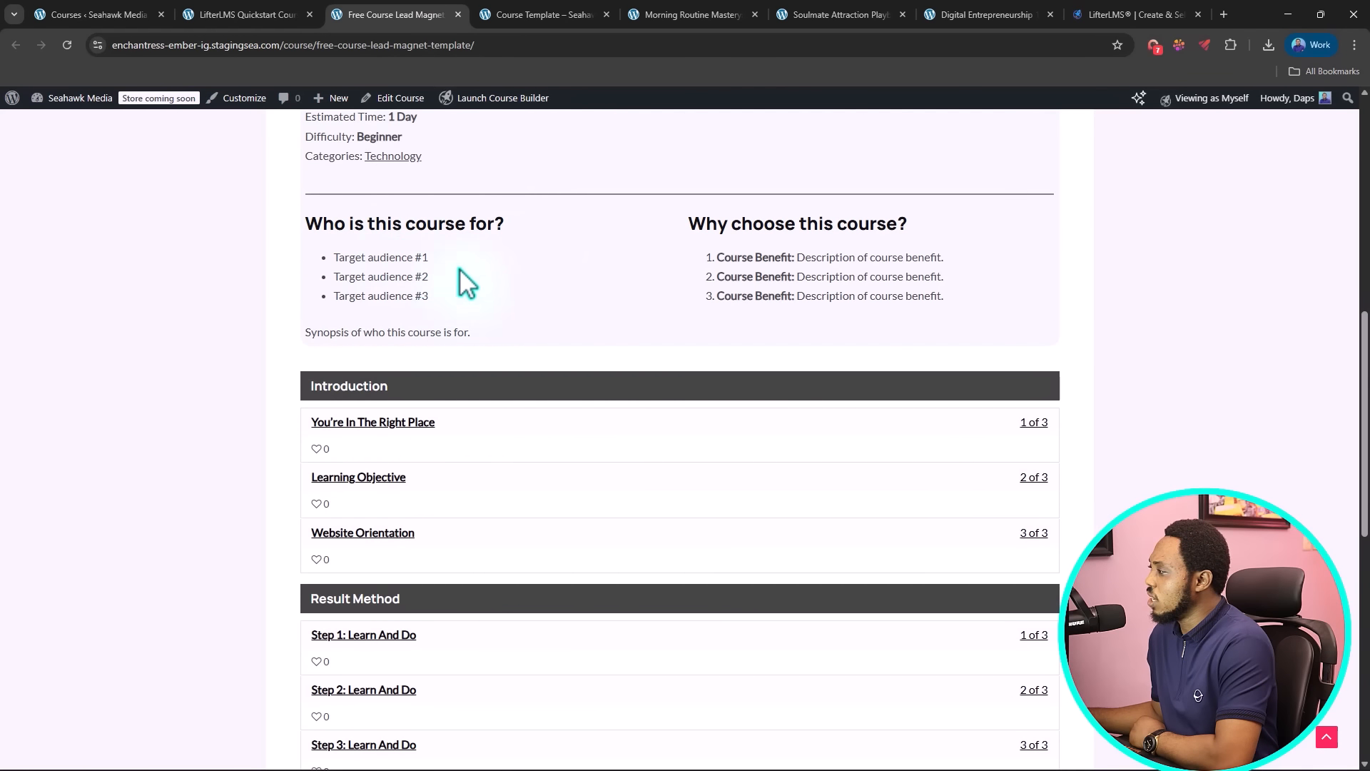
{"action": "left_click_drag", "start_coordinate": [476, 314], "coordinate": [338, 247]}
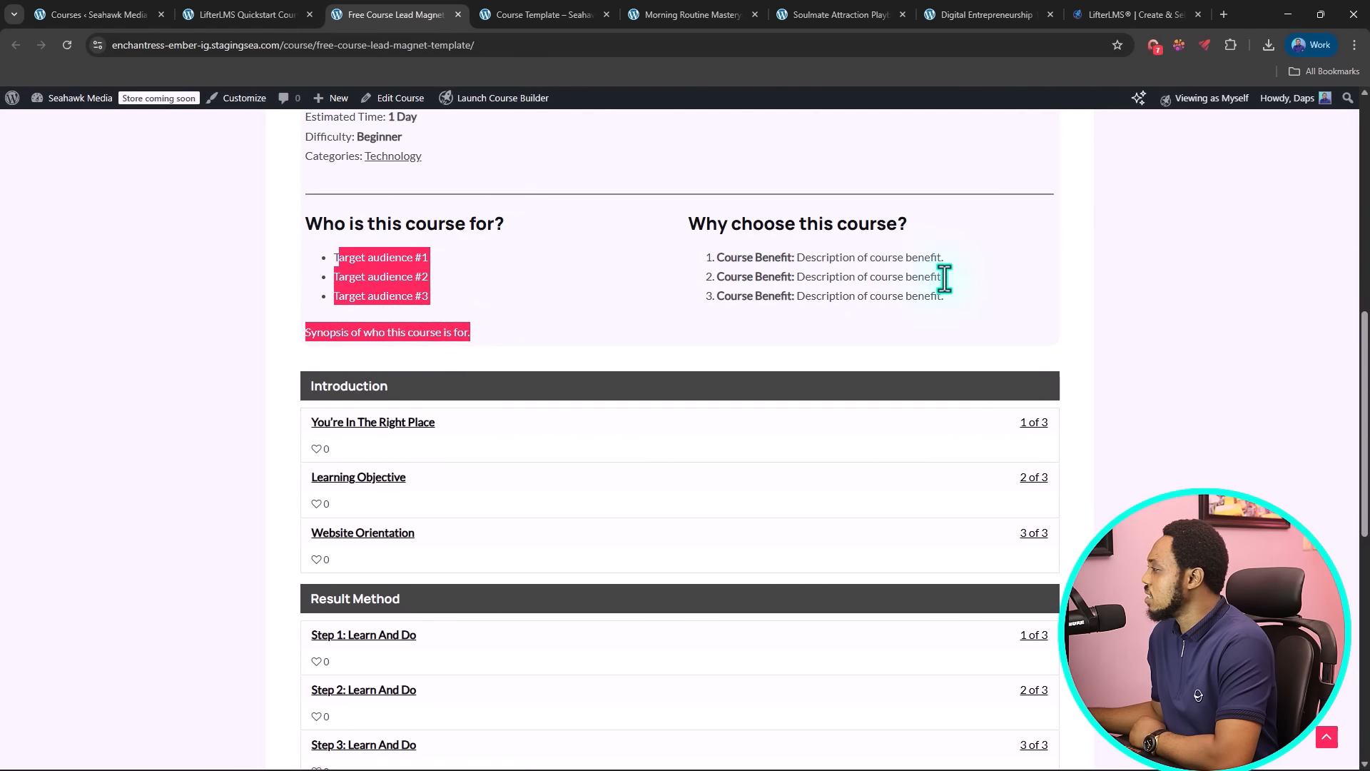
{"action": "left_click_drag", "start_coordinate": [950, 296], "coordinate": [743, 264]}
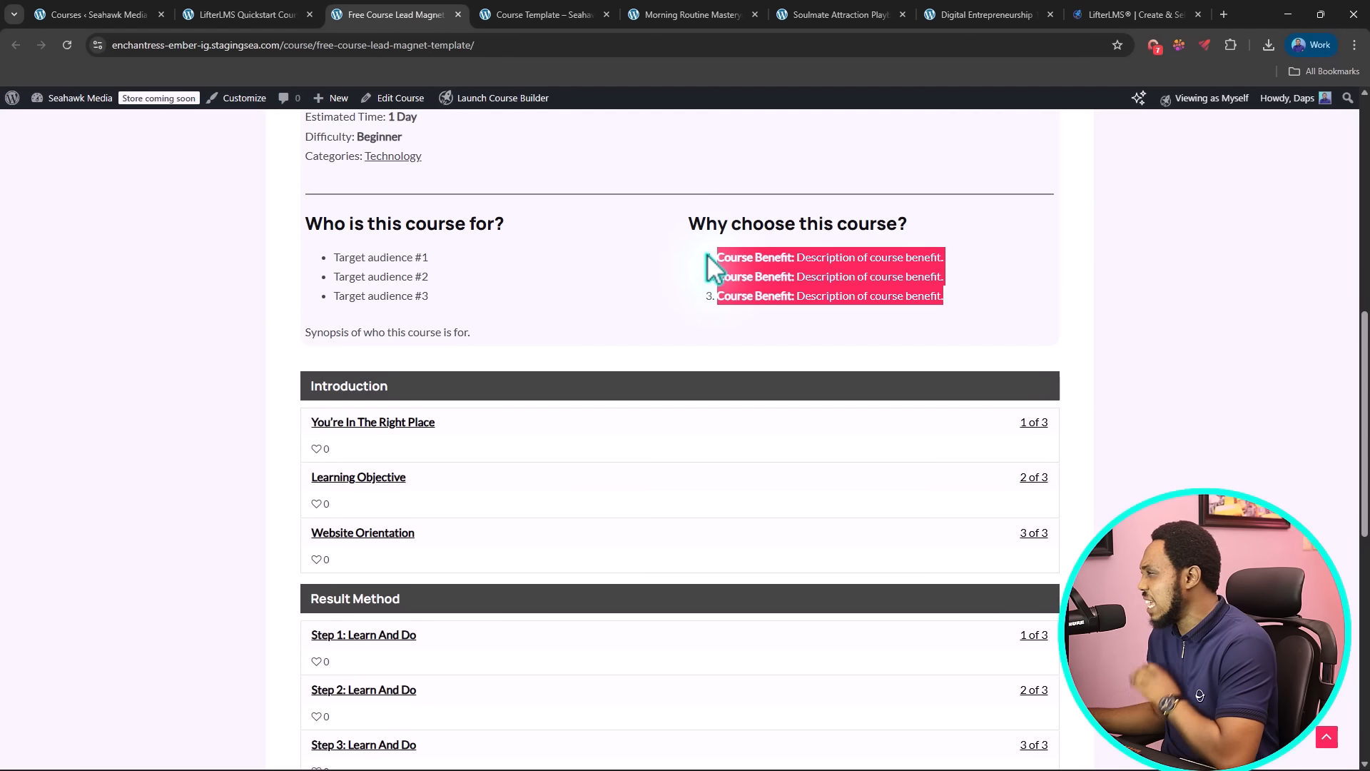
{"action": "left_click", "coordinate": [667, 314]}
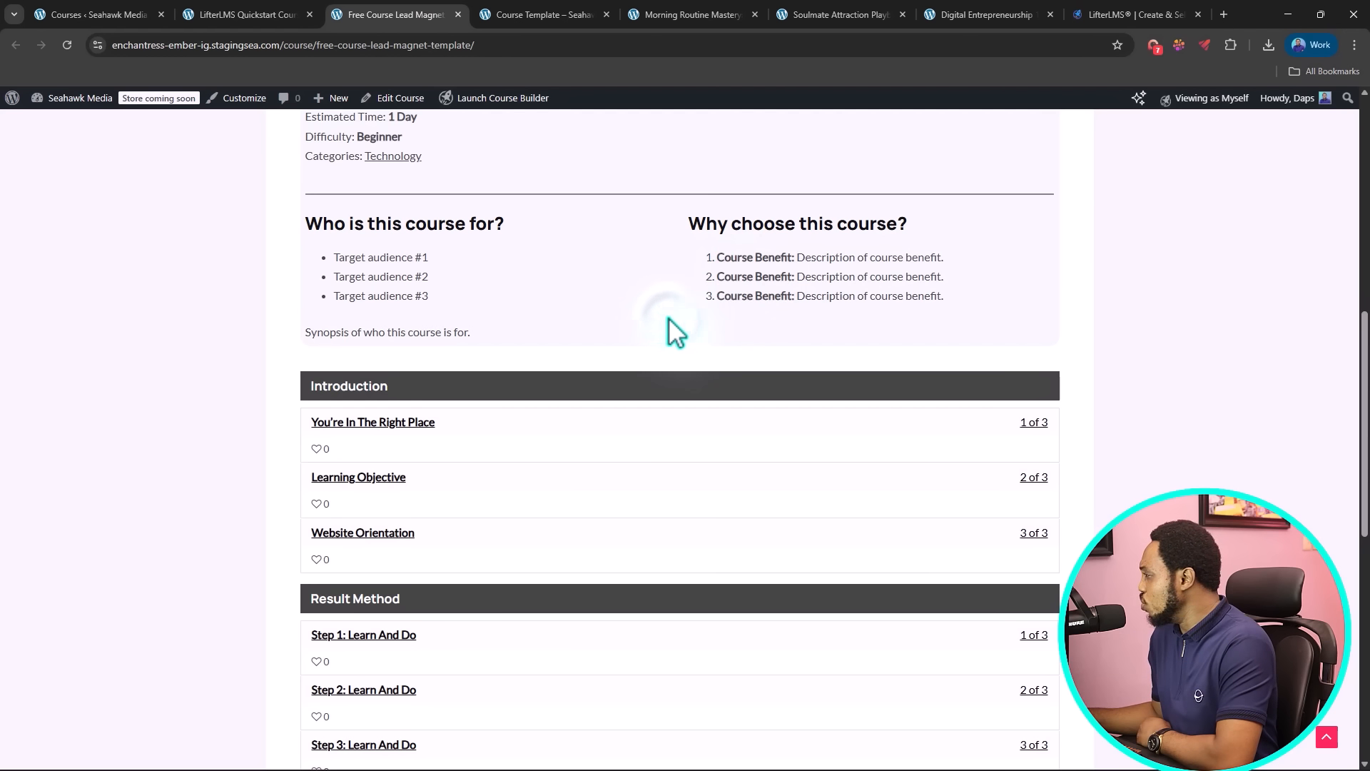
{"action": "scroll", "coordinate": [654, 321], "scroll_direction": "down", "scroll_amount": 2}
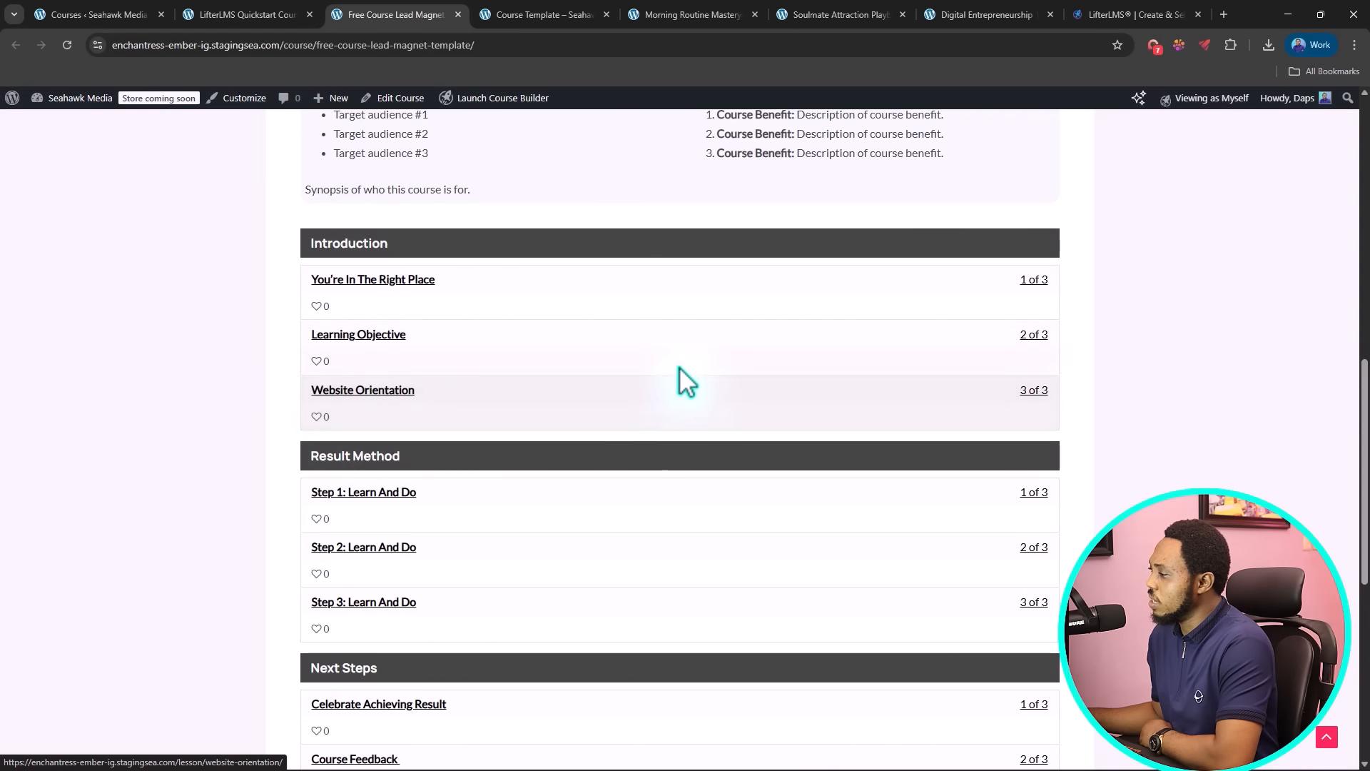
{"action": "scroll", "coordinate": [679, 367], "scroll_direction": "down", "scroll_amount": 7}
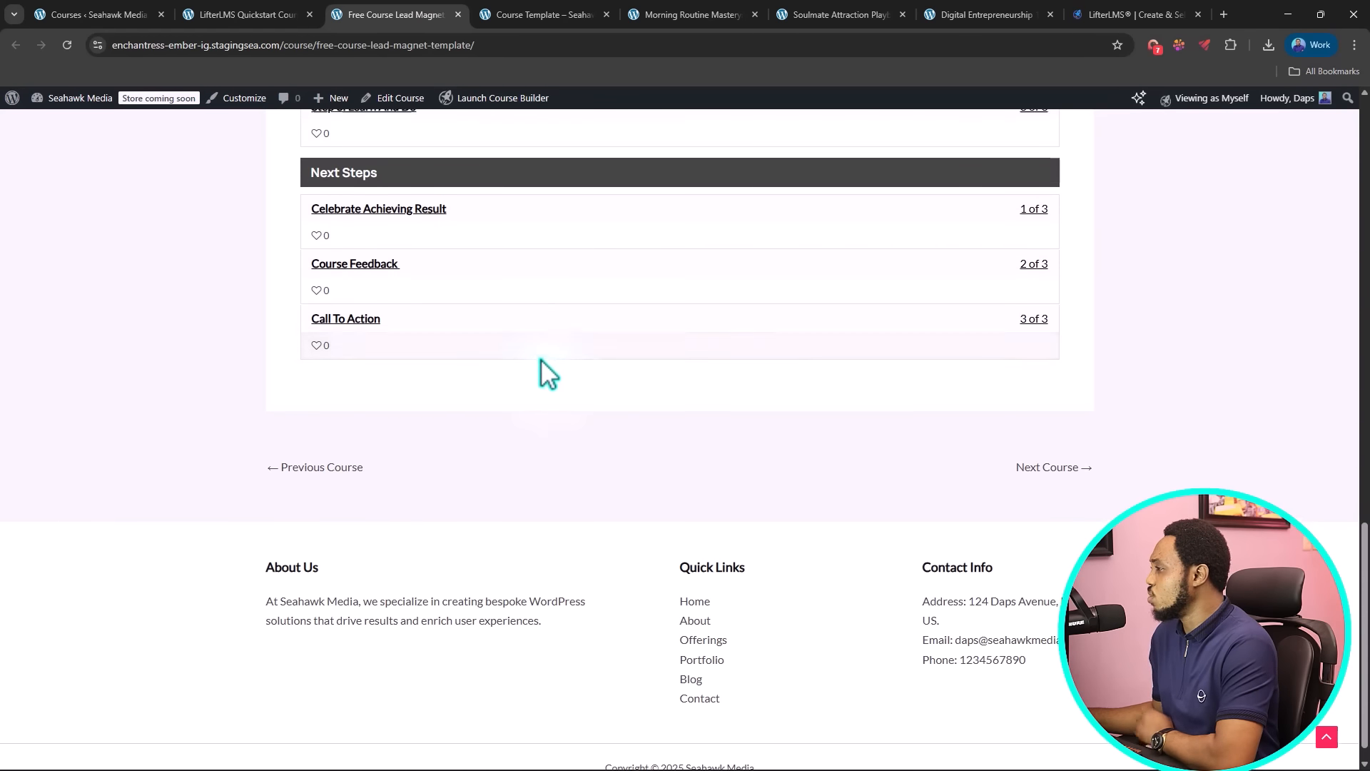
{"action": "scroll", "coordinate": [541, 358], "scroll_direction": "up", "scroll_amount": 15}
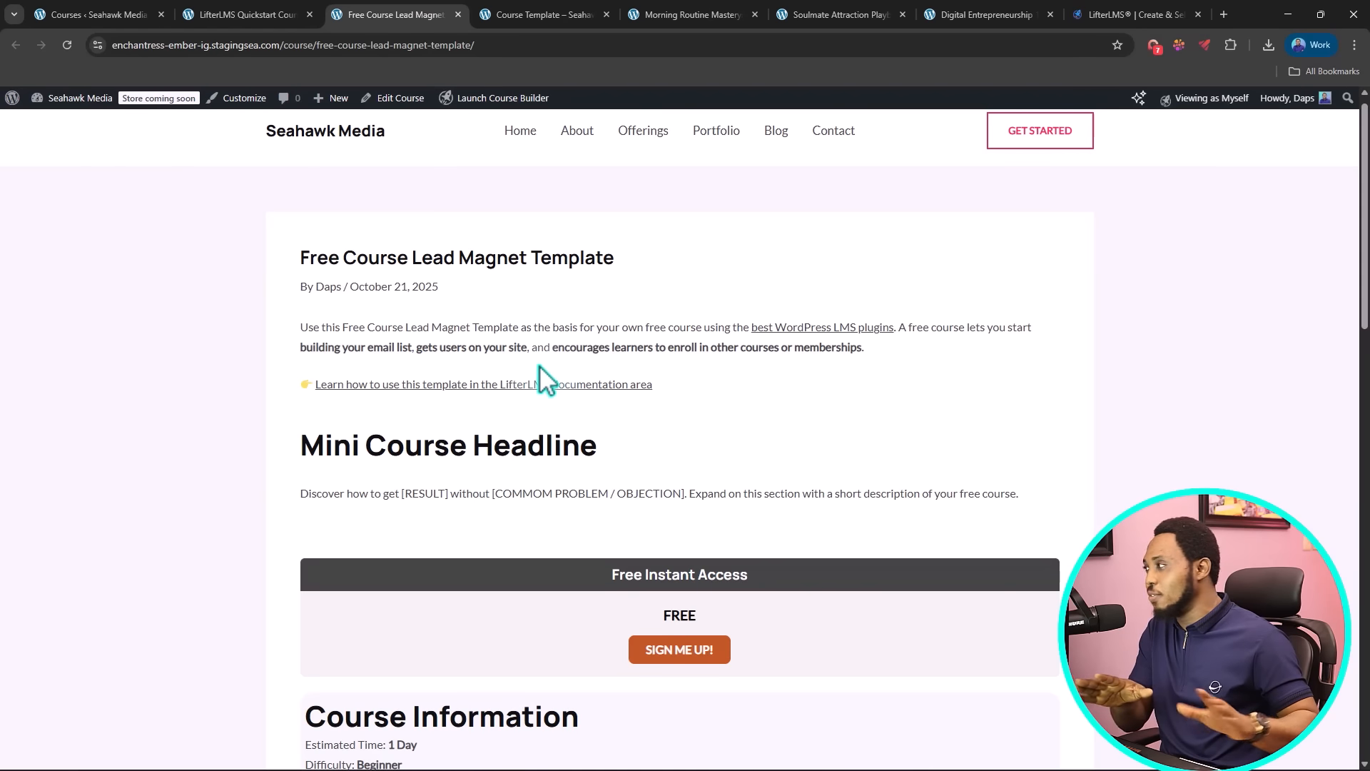
{"action": "scroll", "coordinate": [452, 254], "scroll_direction": "up", "scroll_amount": 1}
Step: Switch to the Course Template page, examine its course hook heading, and briefly play the introductory video before pausing it
{"action": "left_click", "coordinate": [535, 15]}
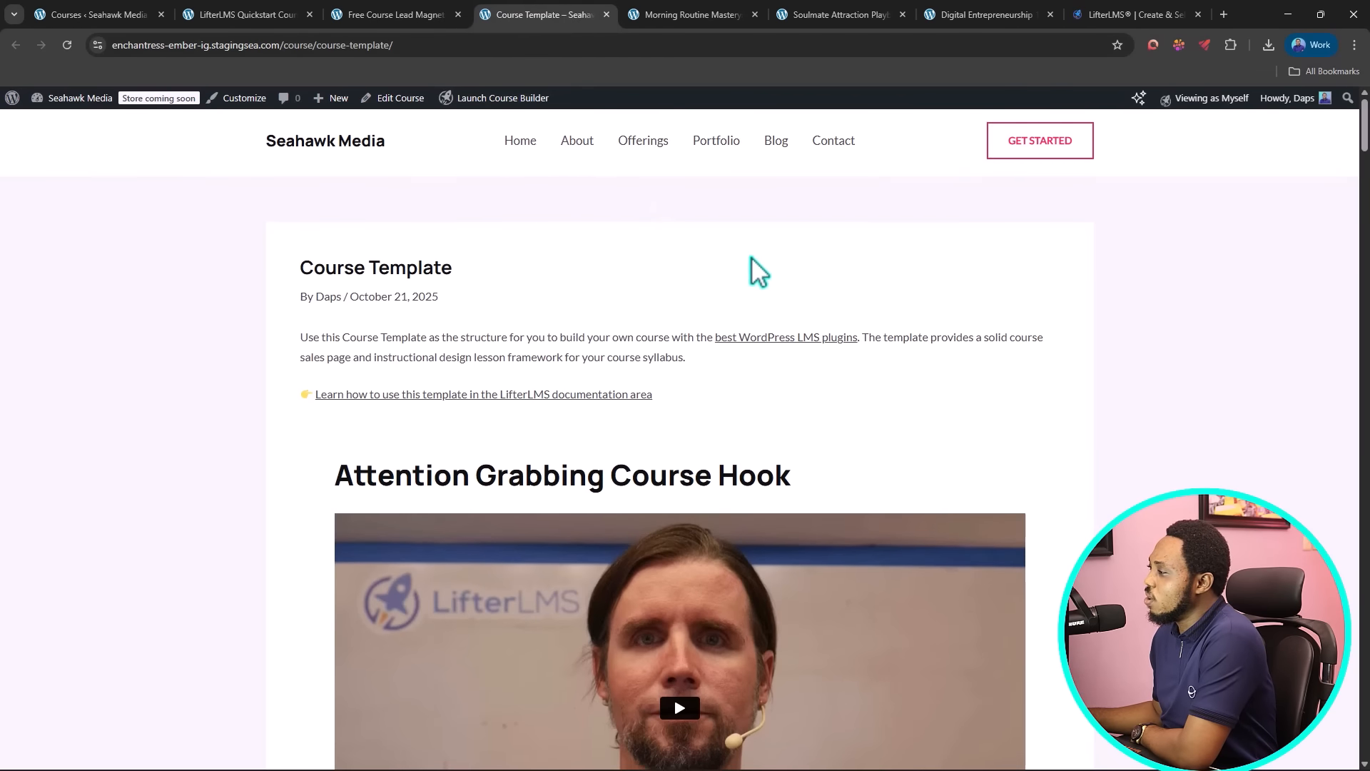
{"action": "scroll", "coordinate": [757, 269], "scroll_direction": "down", "scroll_amount": 3}
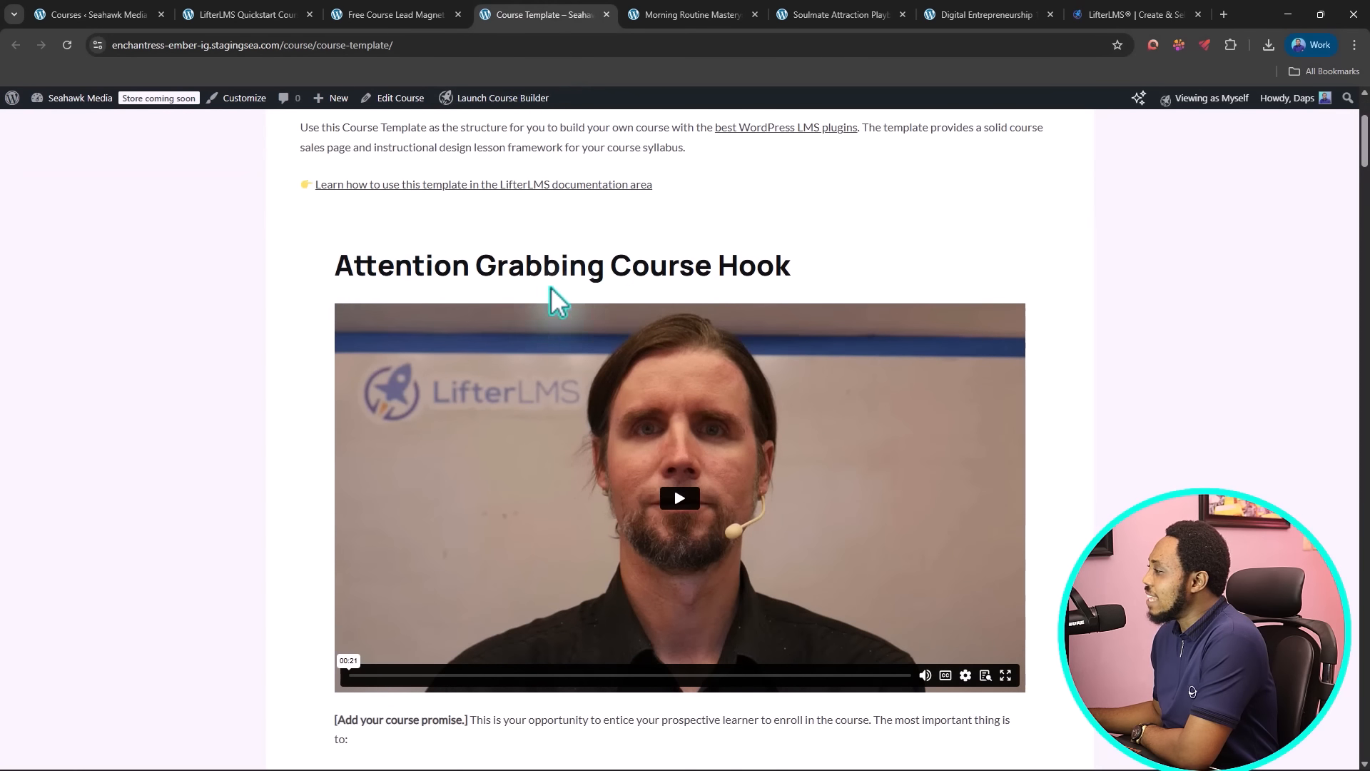
{"action": "left_click_drag", "start_coordinate": [371, 267], "coordinate": [806, 276]}
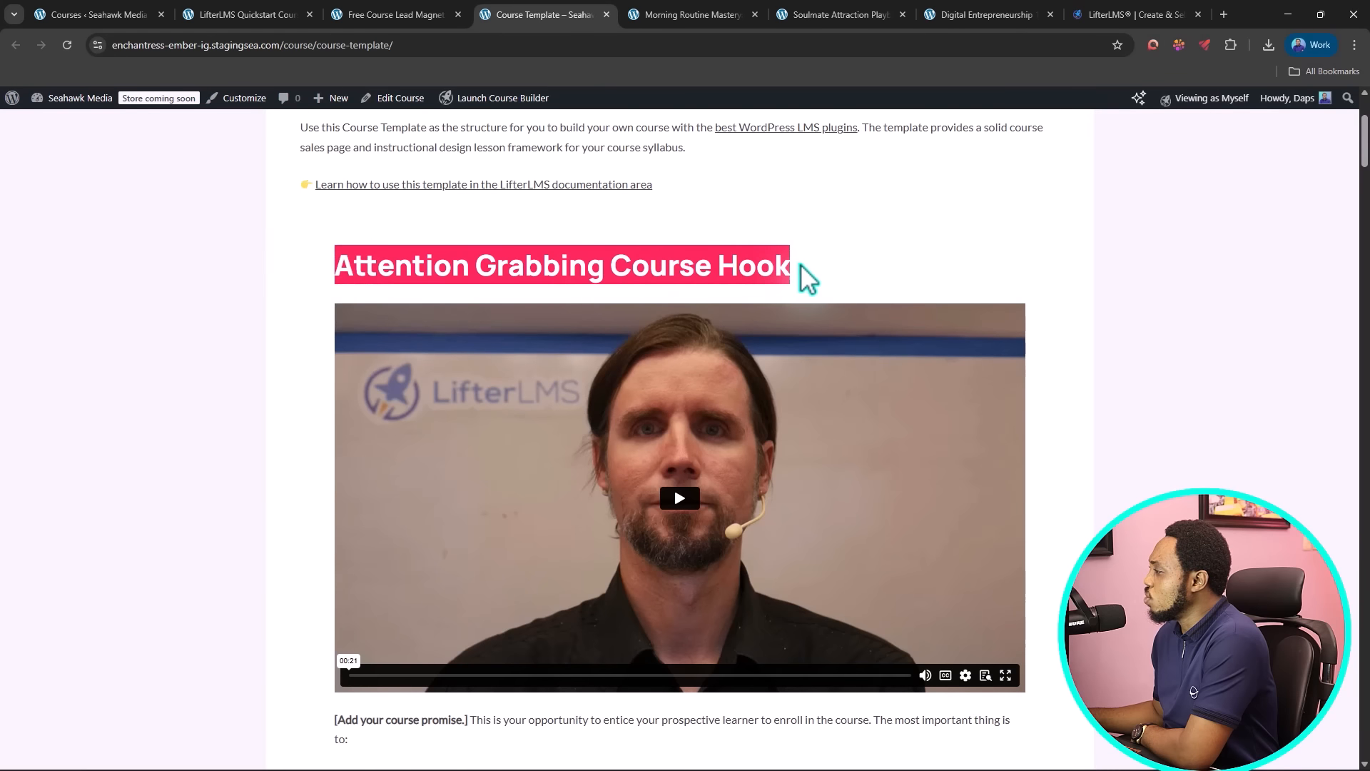
{"action": "scroll", "coordinate": [838, 253], "scroll_direction": "down", "scroll_amount": 1}
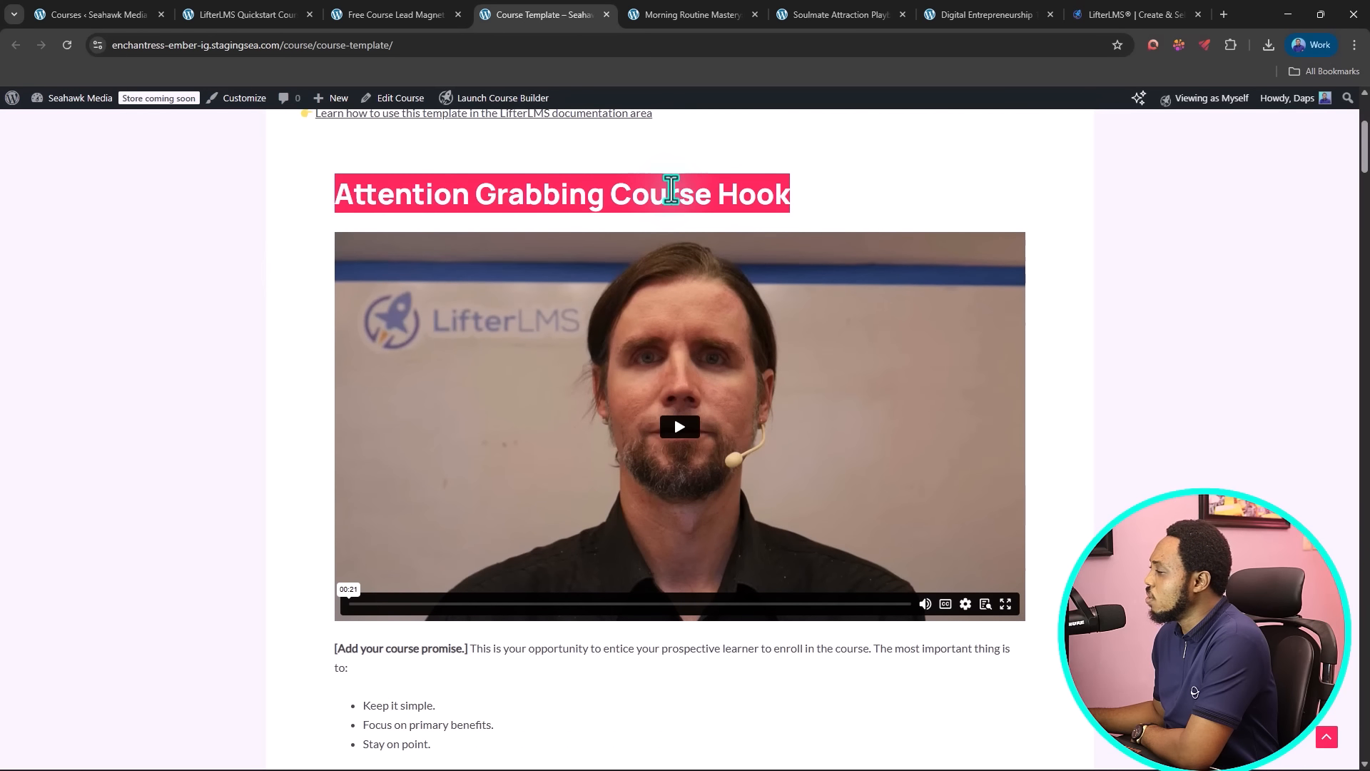
{"action": "scroll", "coordinate": [771, 207], "scroll_direction": "down", "scroll_amount": 3}
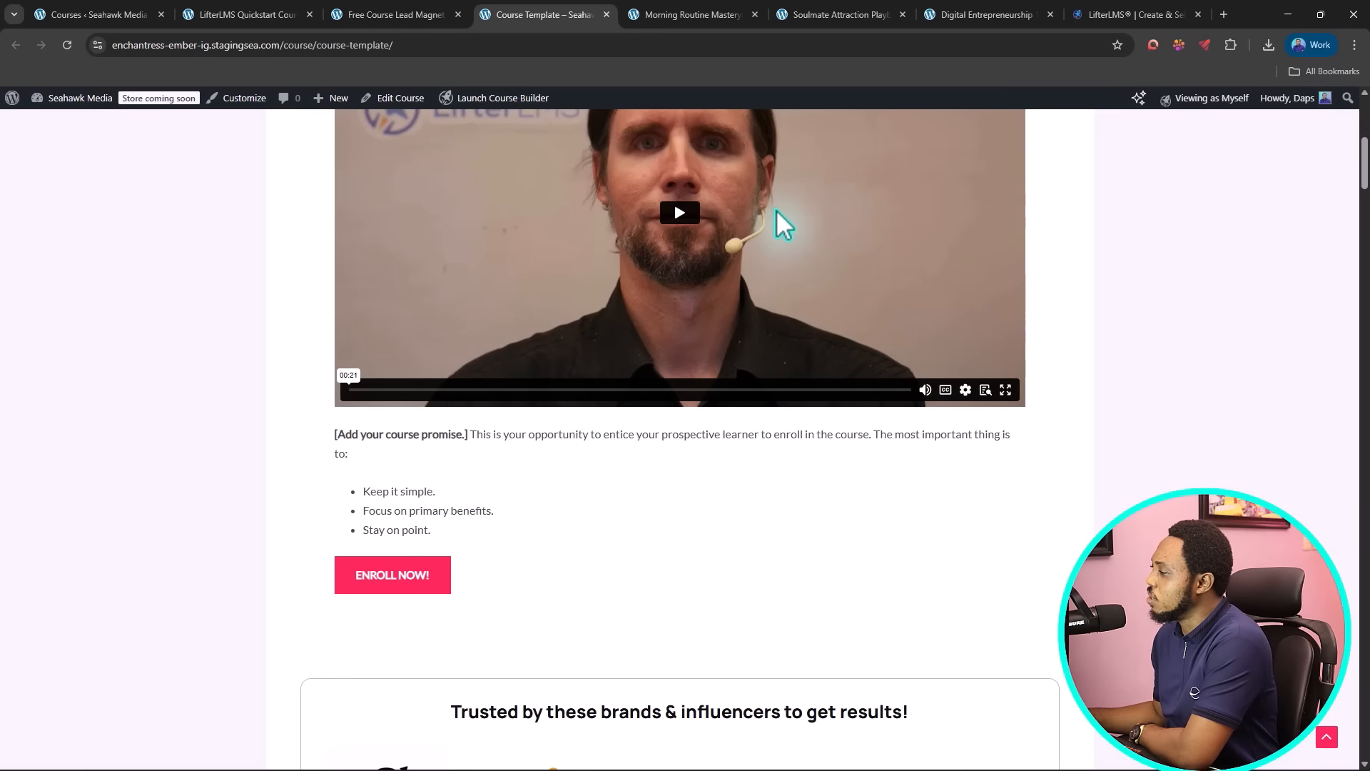
{"action": "left_click", "coordinate": [682, 214]}
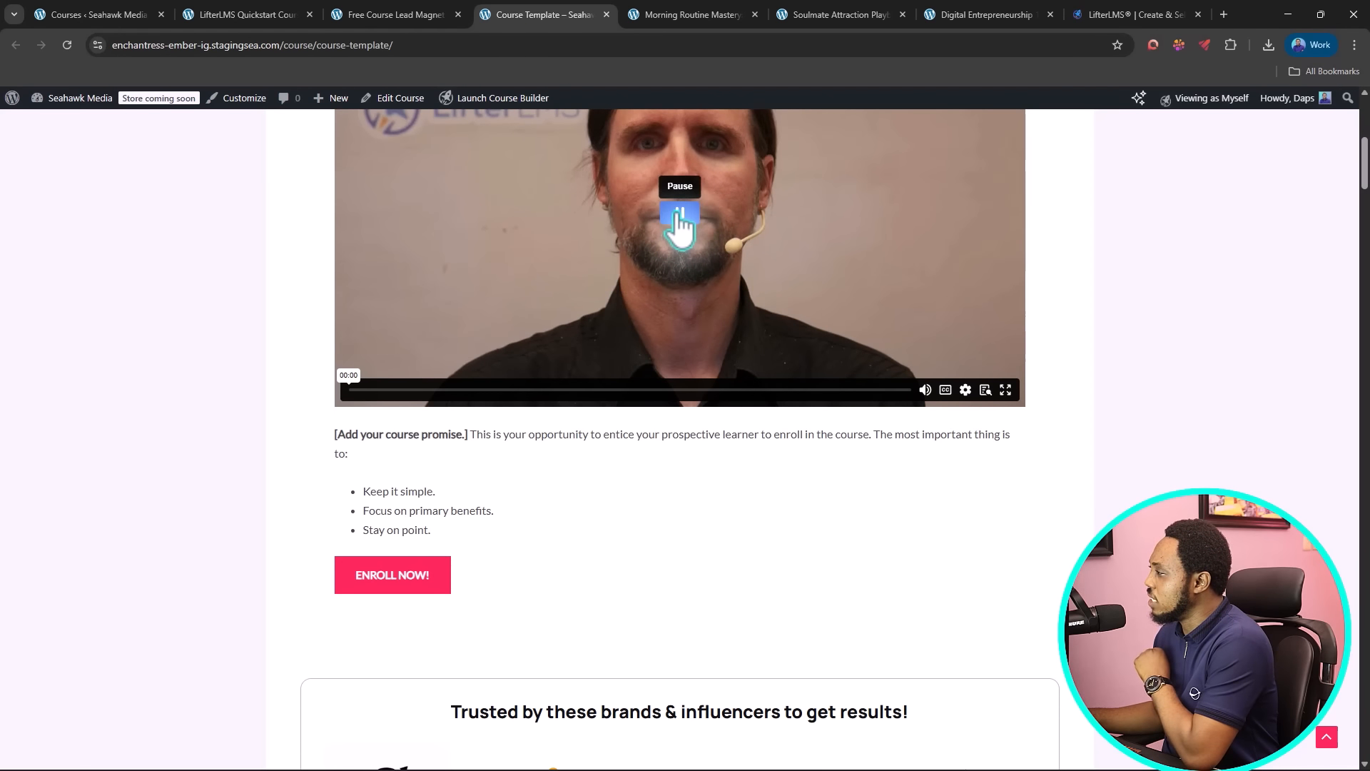
{"action": "scroll", "coordinate": [666, 300], "scroll_direction": "up", "scroll_amount": 2}
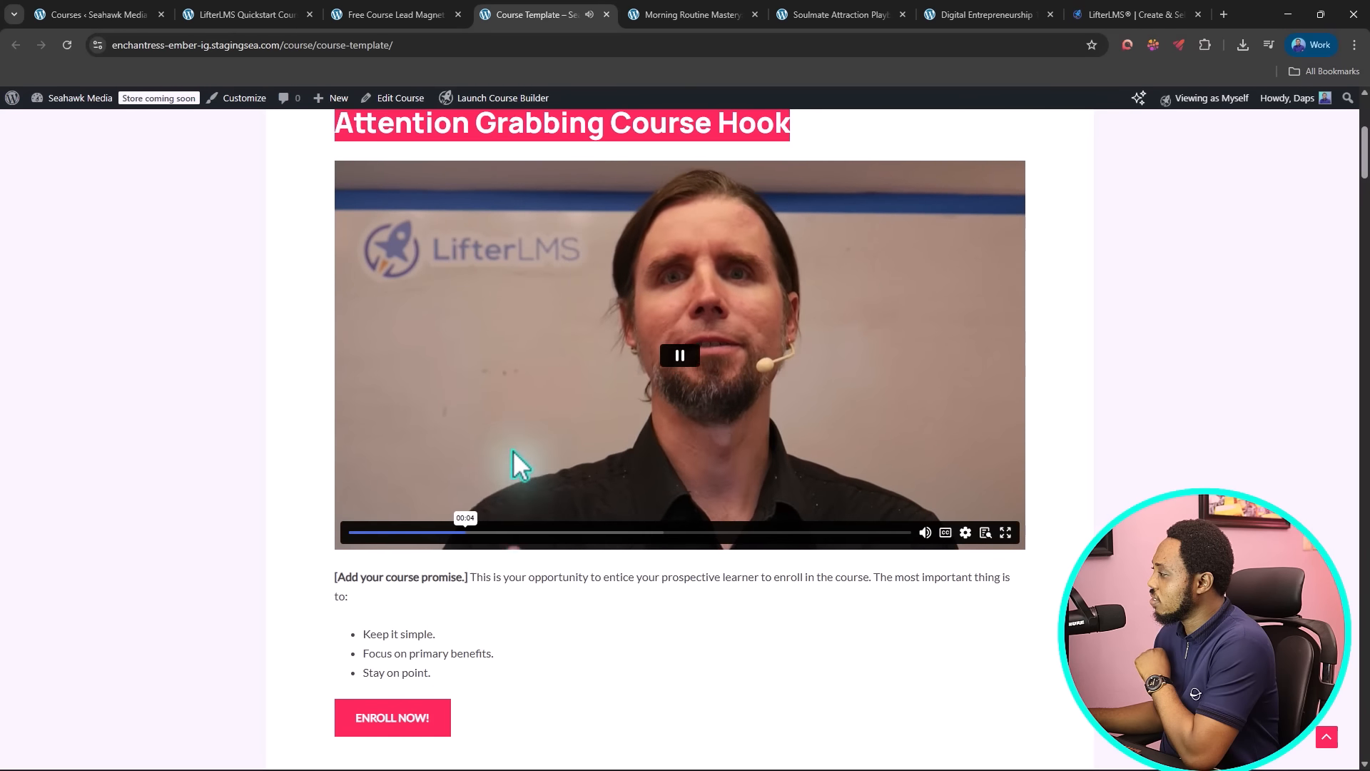
{"action": "left_click", "coordinate": [678, 355]}
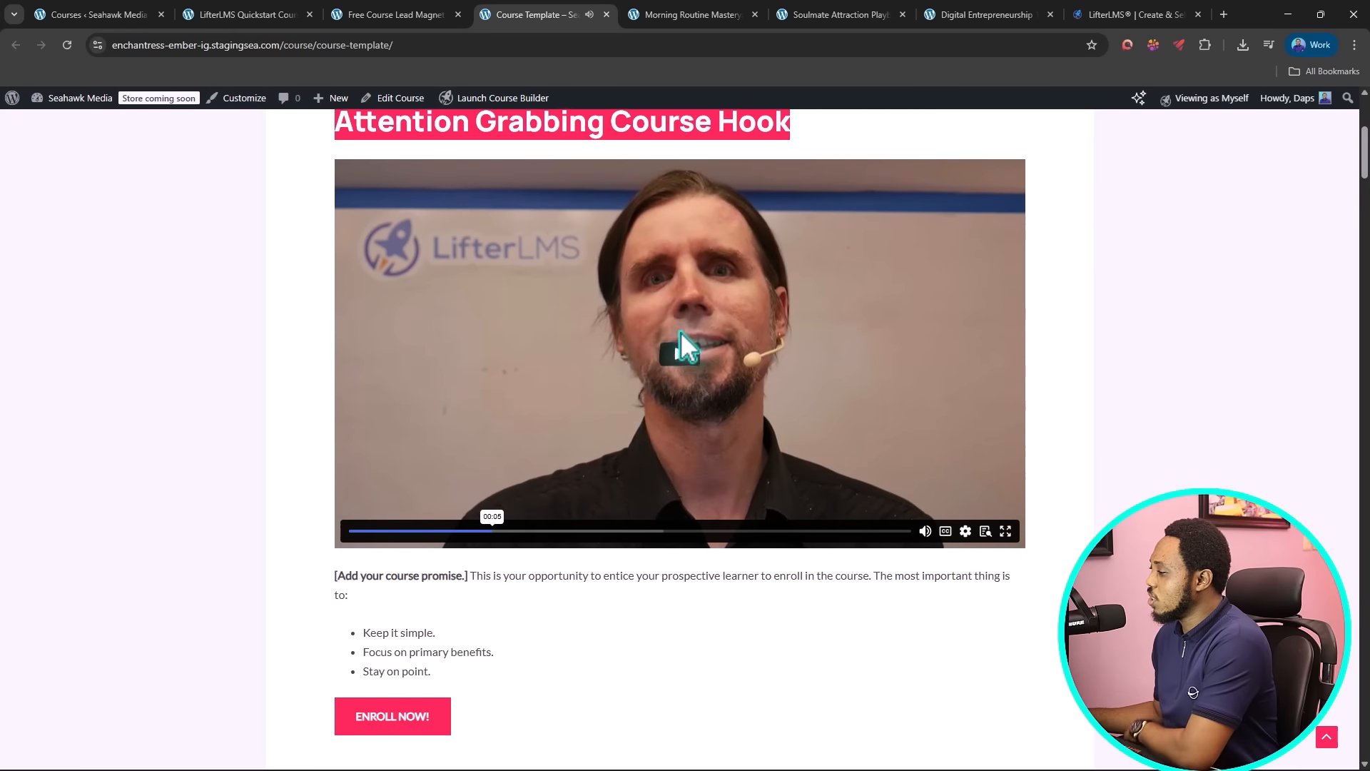
Step: Examine the Course Template page's course promise, trusted brands, student journey, testimonials, three pillars, How It Works and curriculum sections
{"action": "scroll", "coordinate": [680, 331], "scroll_direction": "down", "scroll_amount": 3}
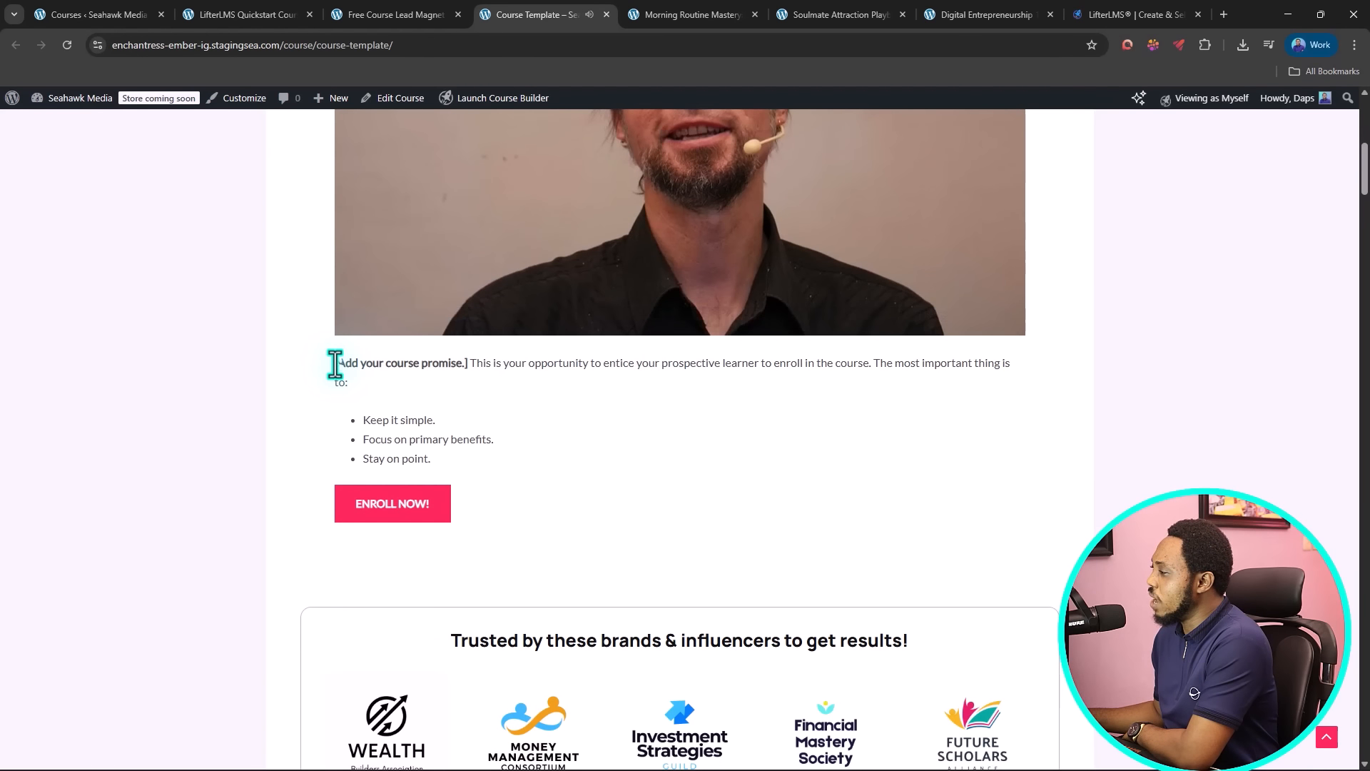
{"action": "left_click_drag", "start_coordinate": [336, 365], "coordinate": [515, 368]}
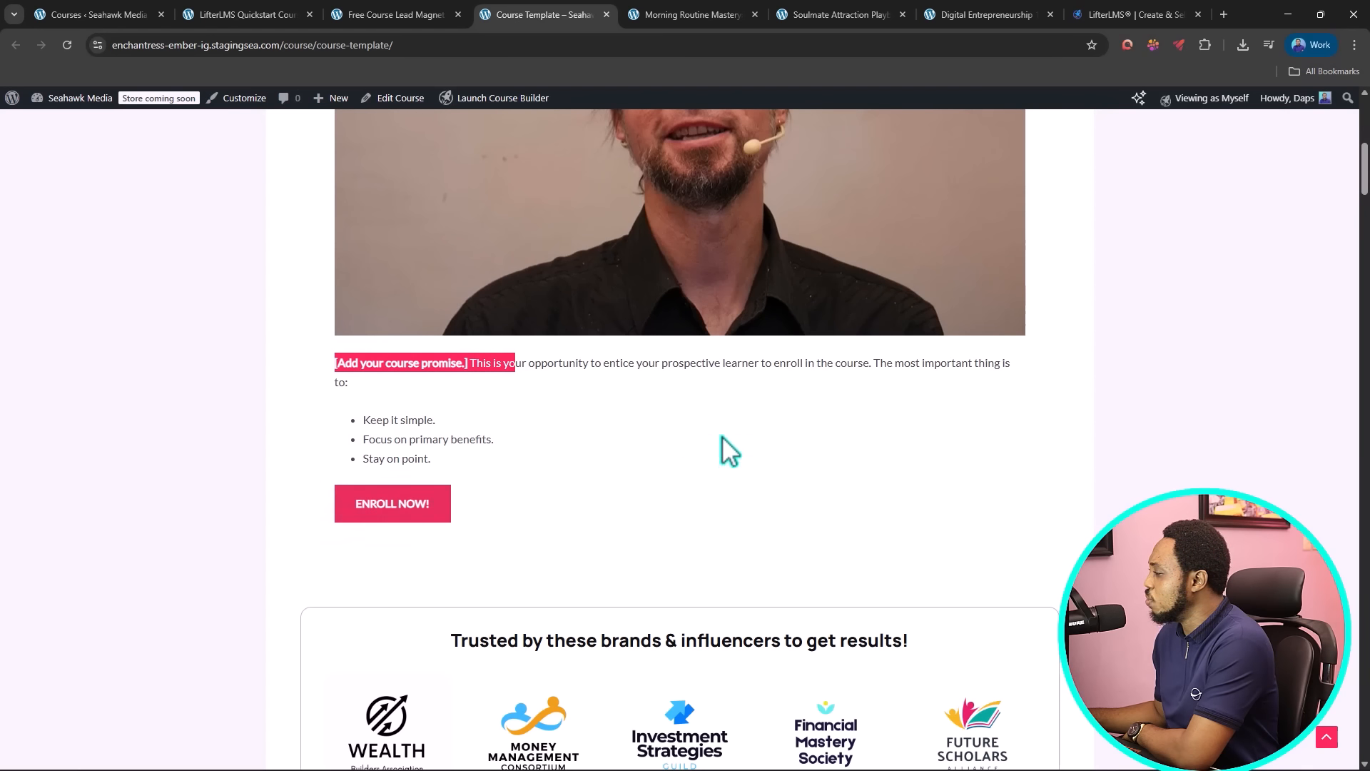
{"action": "scroll", "coordinate": [721, 452], "scroll_direction": "down", "scroll_amount": 5}
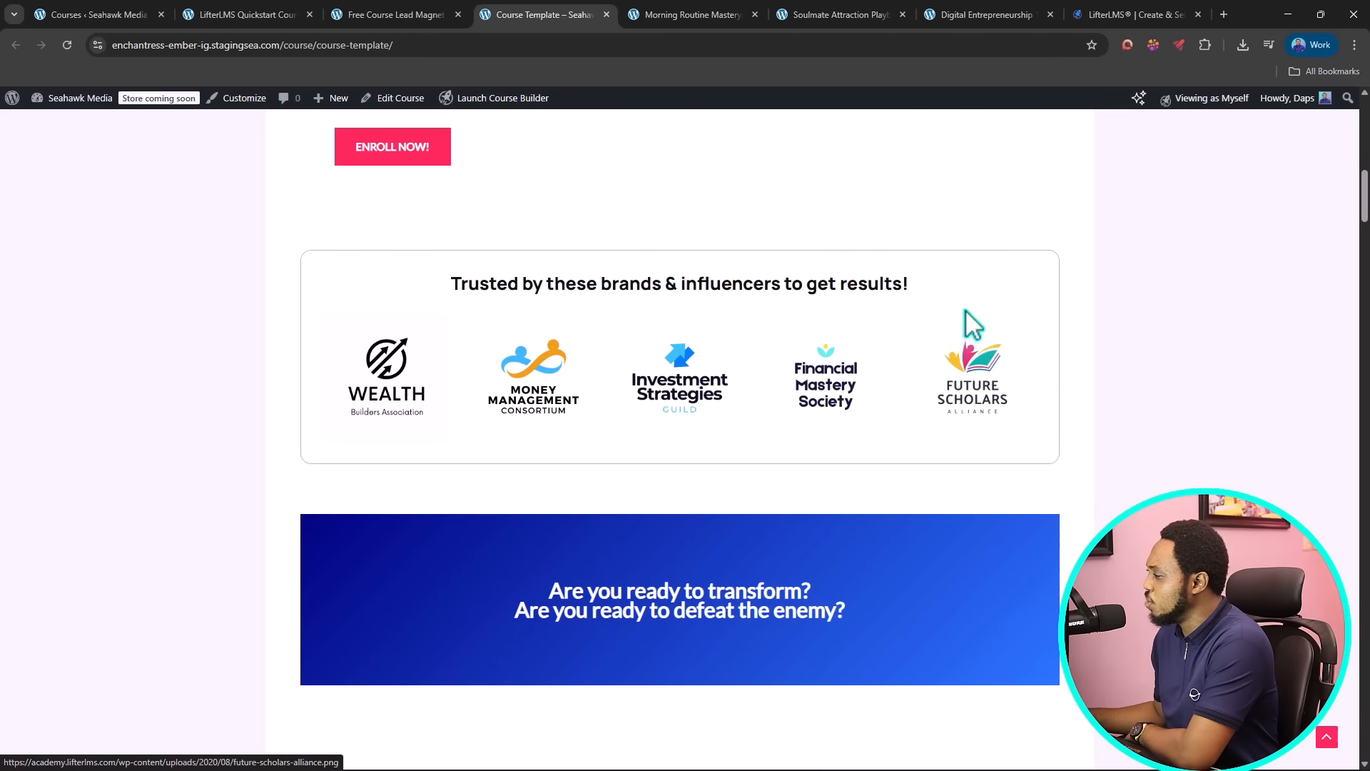
{"action": "scroll", "coordinate": [973, 324], "scroll_direction": "down", "scroll_amount": 5}
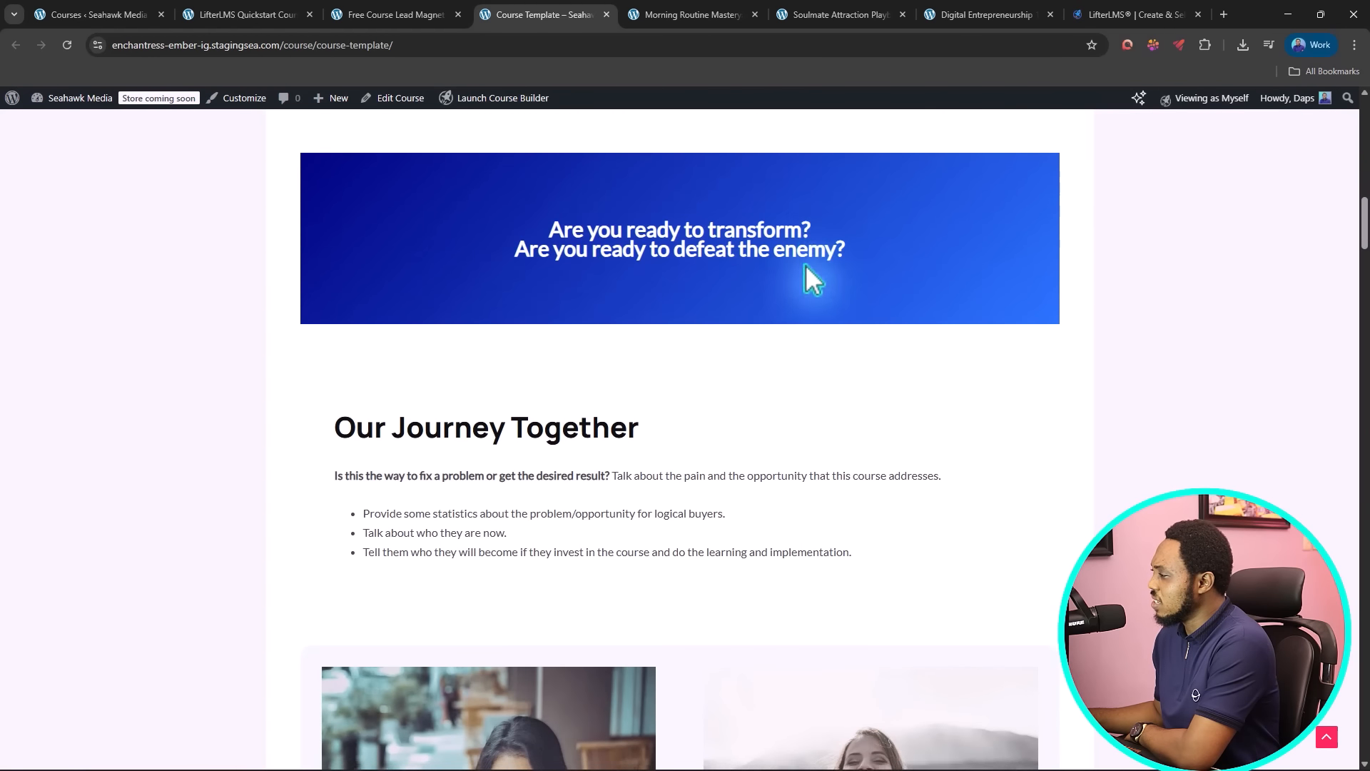
{"action": "scroll", "coordinate": [805, 265], "scroll_direction": "down", "scroll_amount": 10}
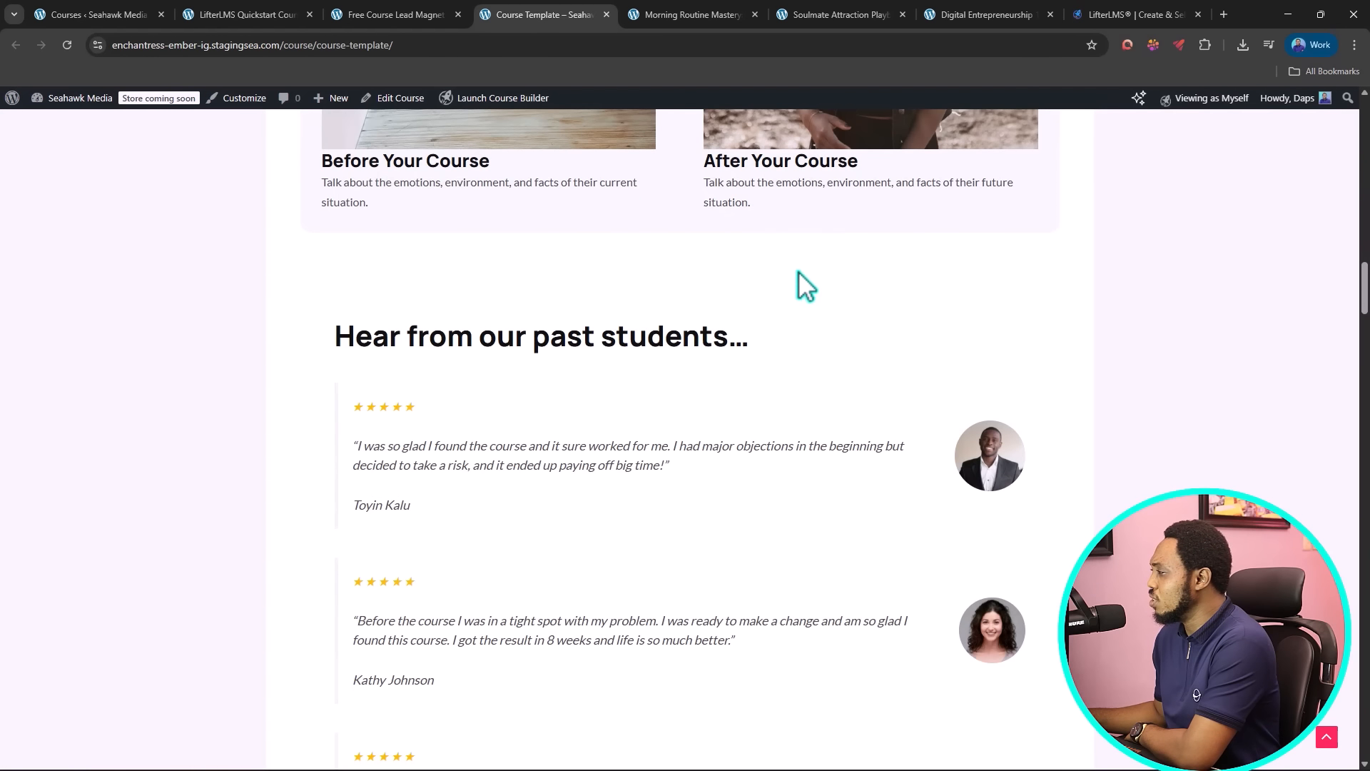
{"action": "scroll", "coordinate": [803, 285], "scroll_direction": "down", "scroll_amount": 2}
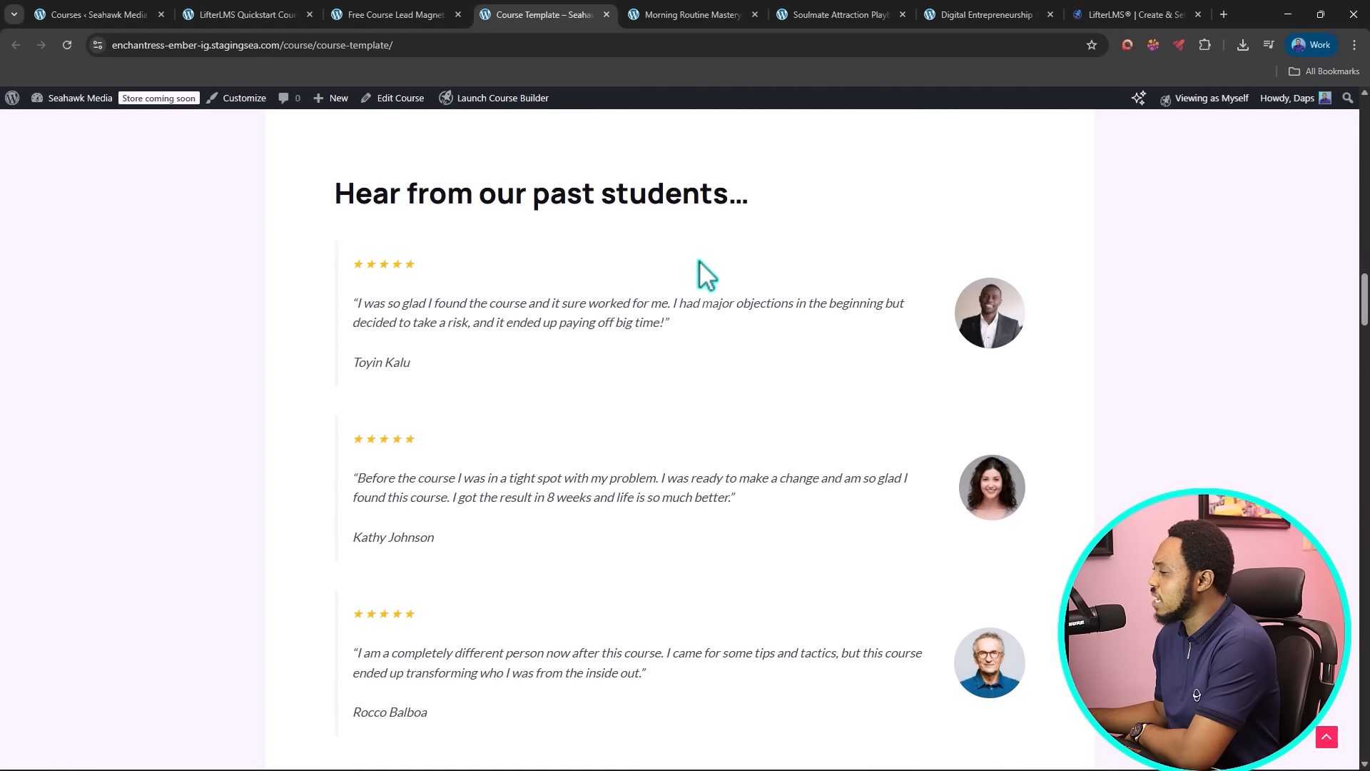
{"action": "scroll", "coordinate": [703, 299], "scroll_direction": "down", "scroll_amount": 10}
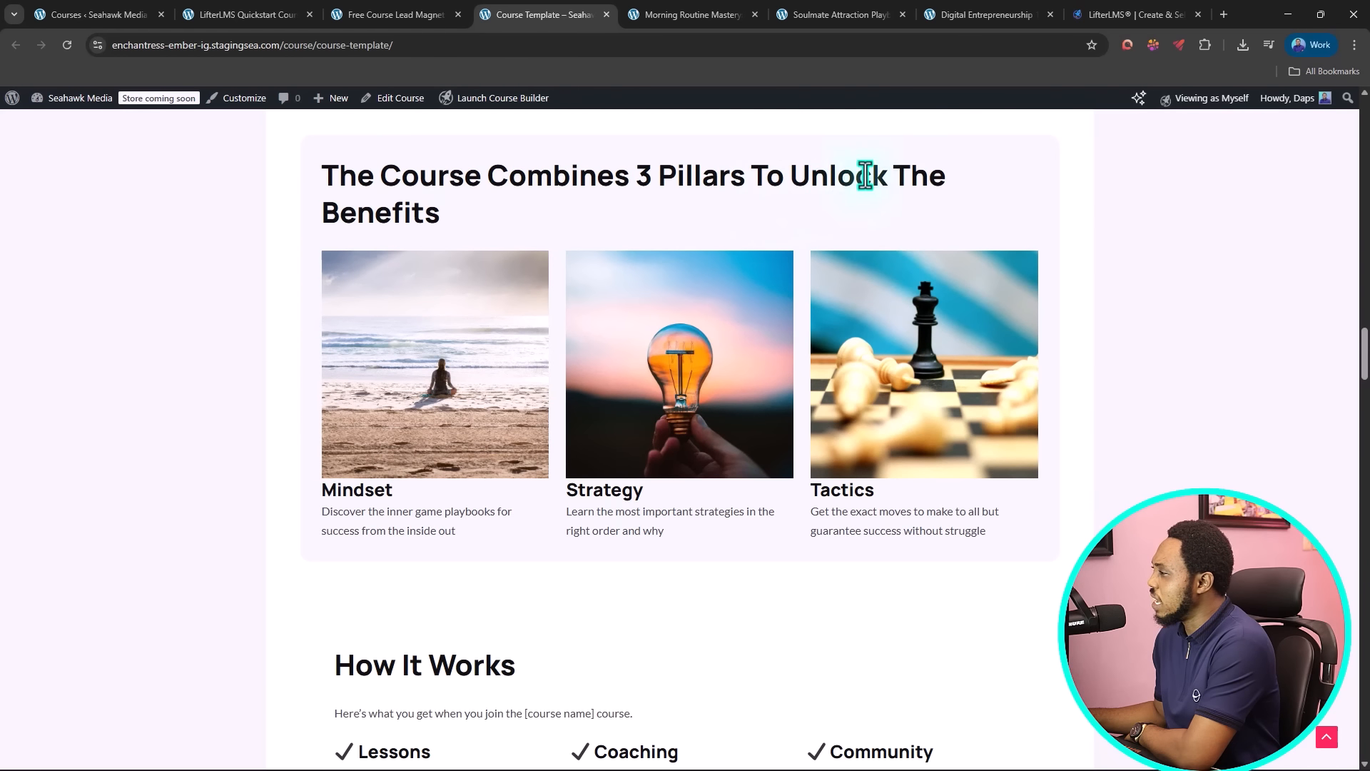
{"action": "scroll", "coordinate": [331, 269], "scroll_direction": "down", "scroll_amount": 7}
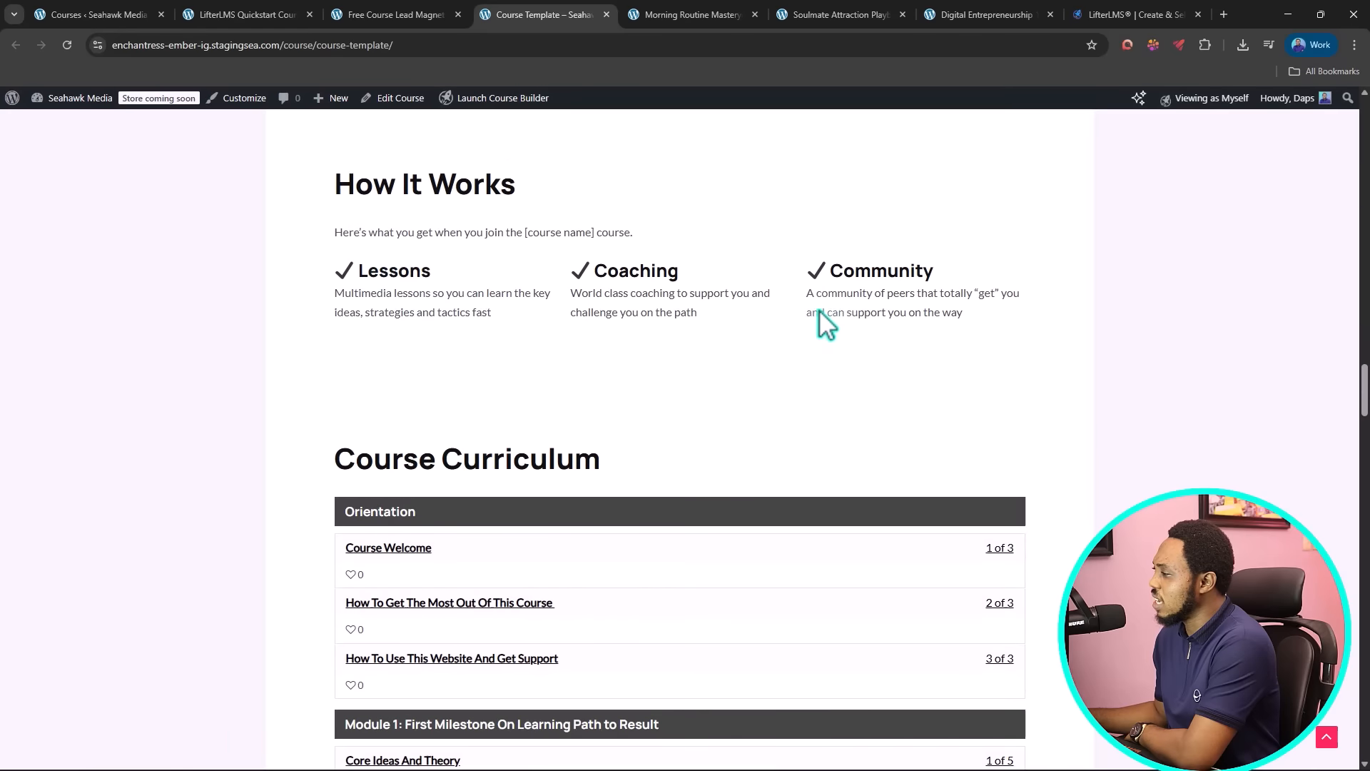
{"action": "scroll", "coordinate": [628, 264], "scroll_direction": "down", "scroll_amount": 10}
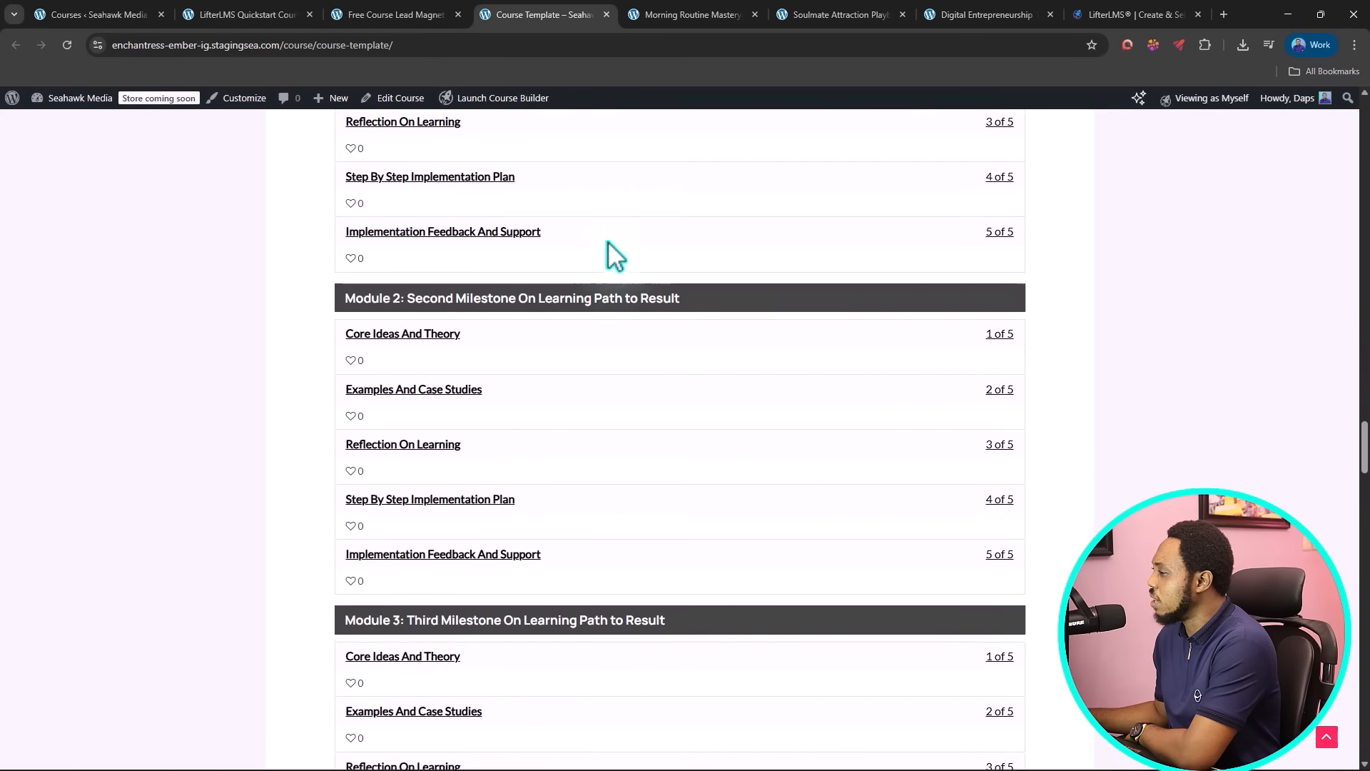
{"action": "scroll", "coordinate": [613, 253], "scroll_direction": "down", "scroll_amount": 13}
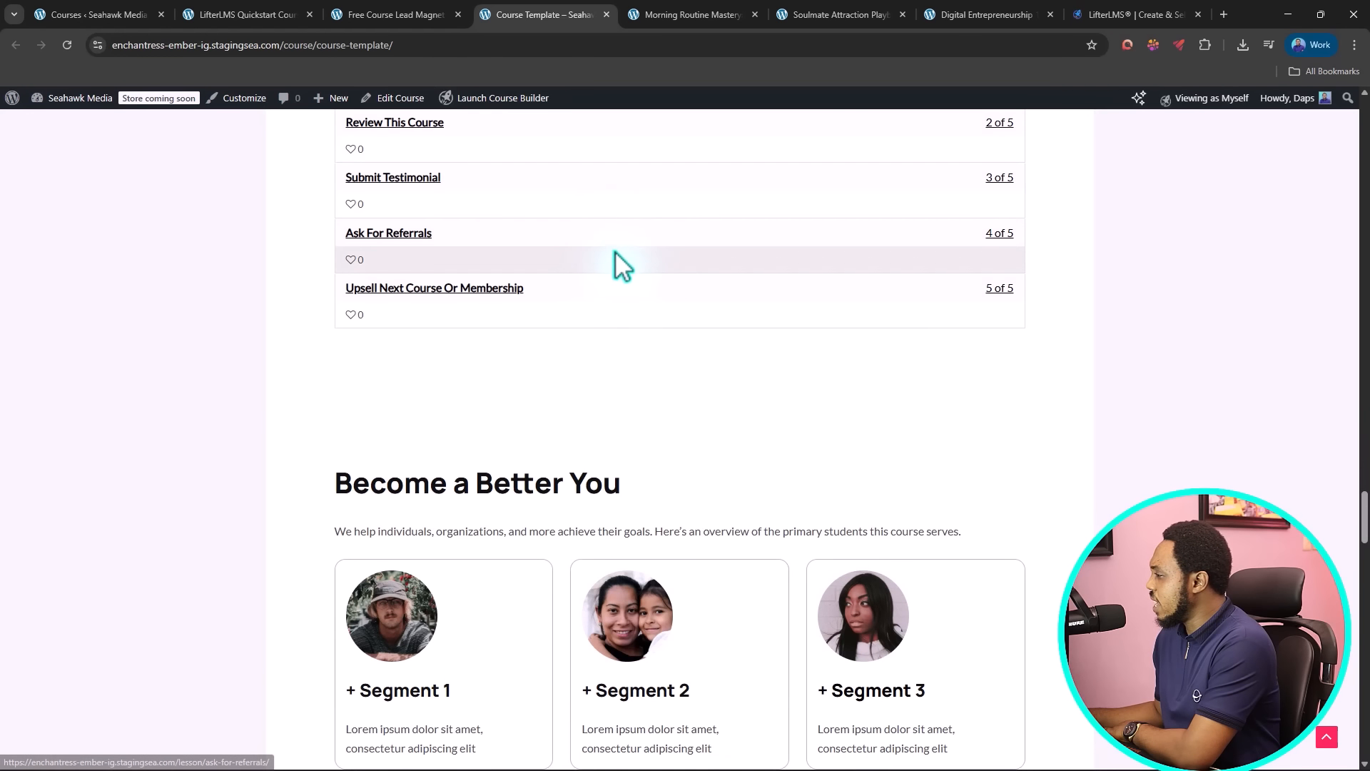
Step: Examine the audience segments, instructor profile, pricing plans, call to action and money-back guarantee on the Course Template page
{"action": "scroll", "coordinate": [615, 250], "scroll_direction": "down", "scroll_amount": 4}
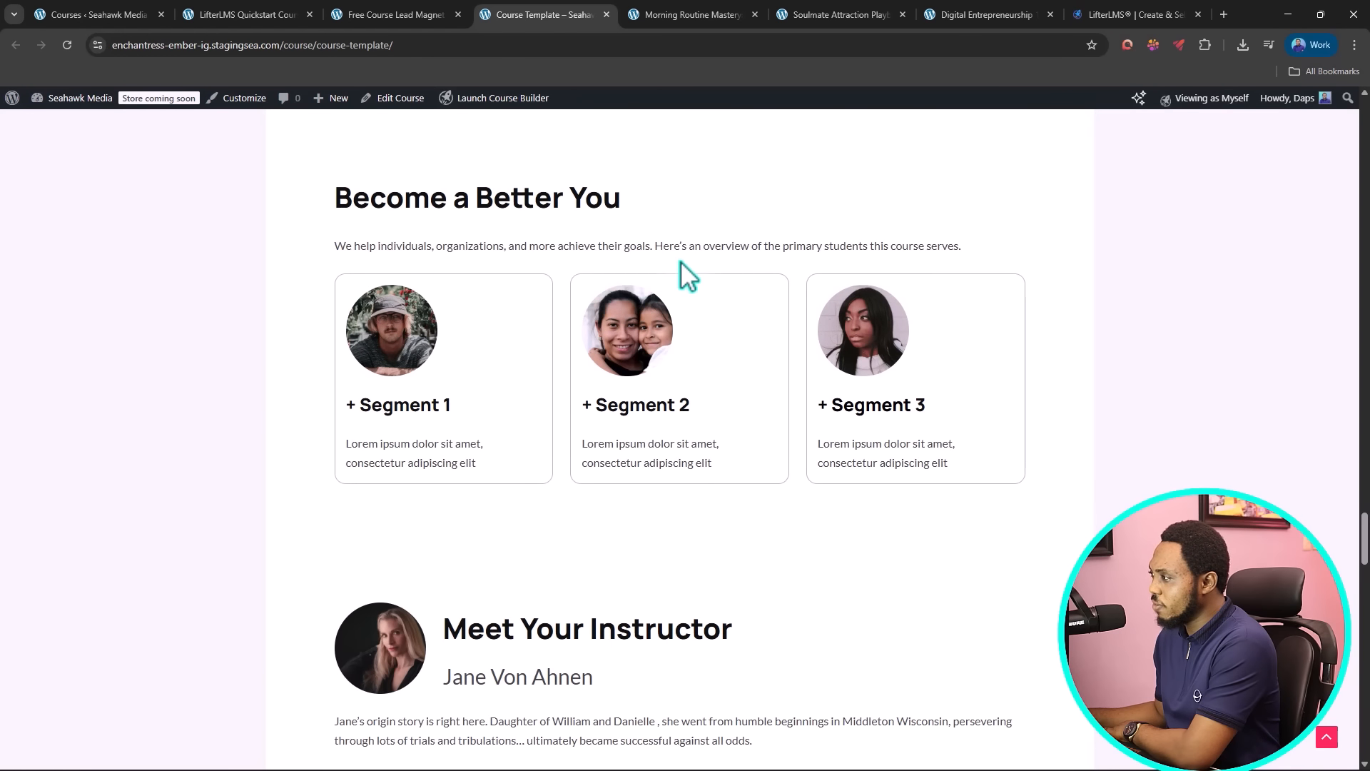
{"action": "scroll", "coordinate": [513, 300], "scroll_direction": "down", "scroll_amount": 6}
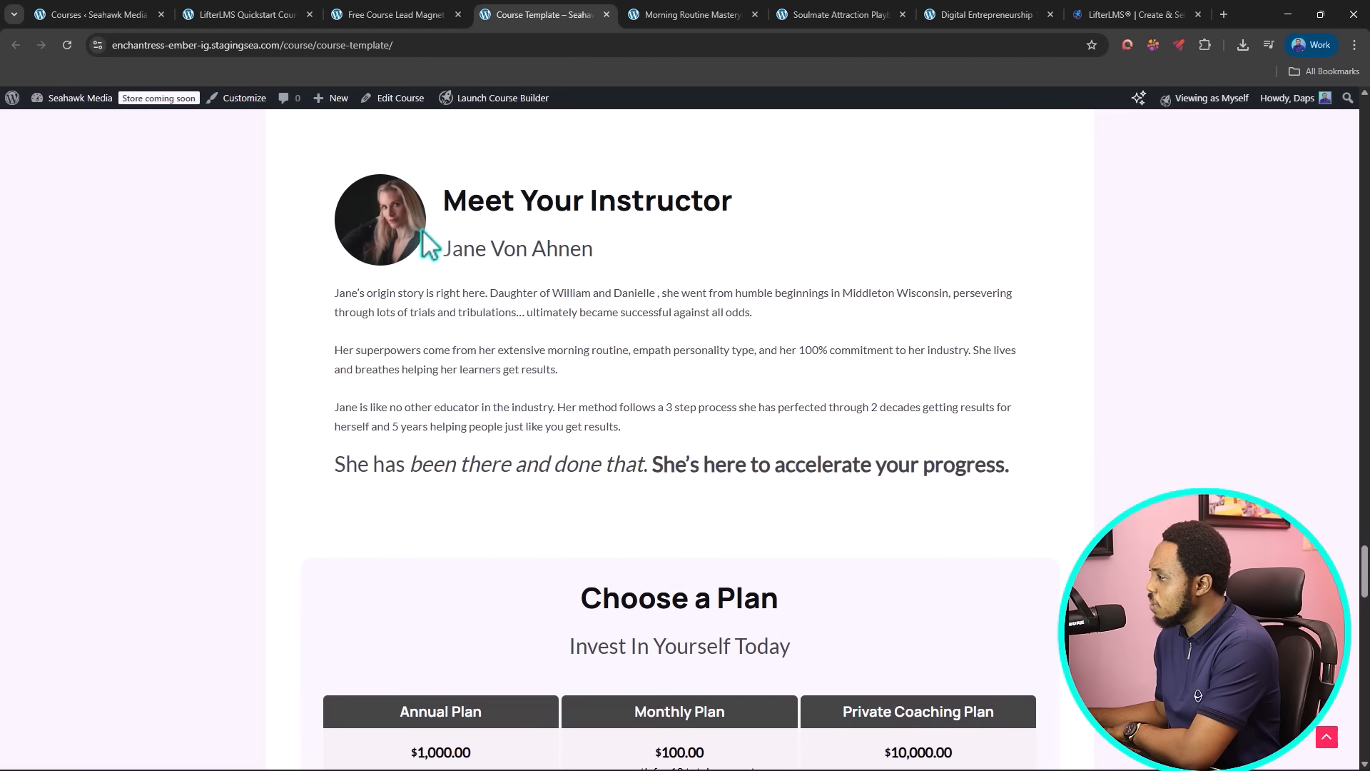
{"action": "scroll", "coordinate": [685, 346], "scroll_direction": "down", "scroll_amount": 4}
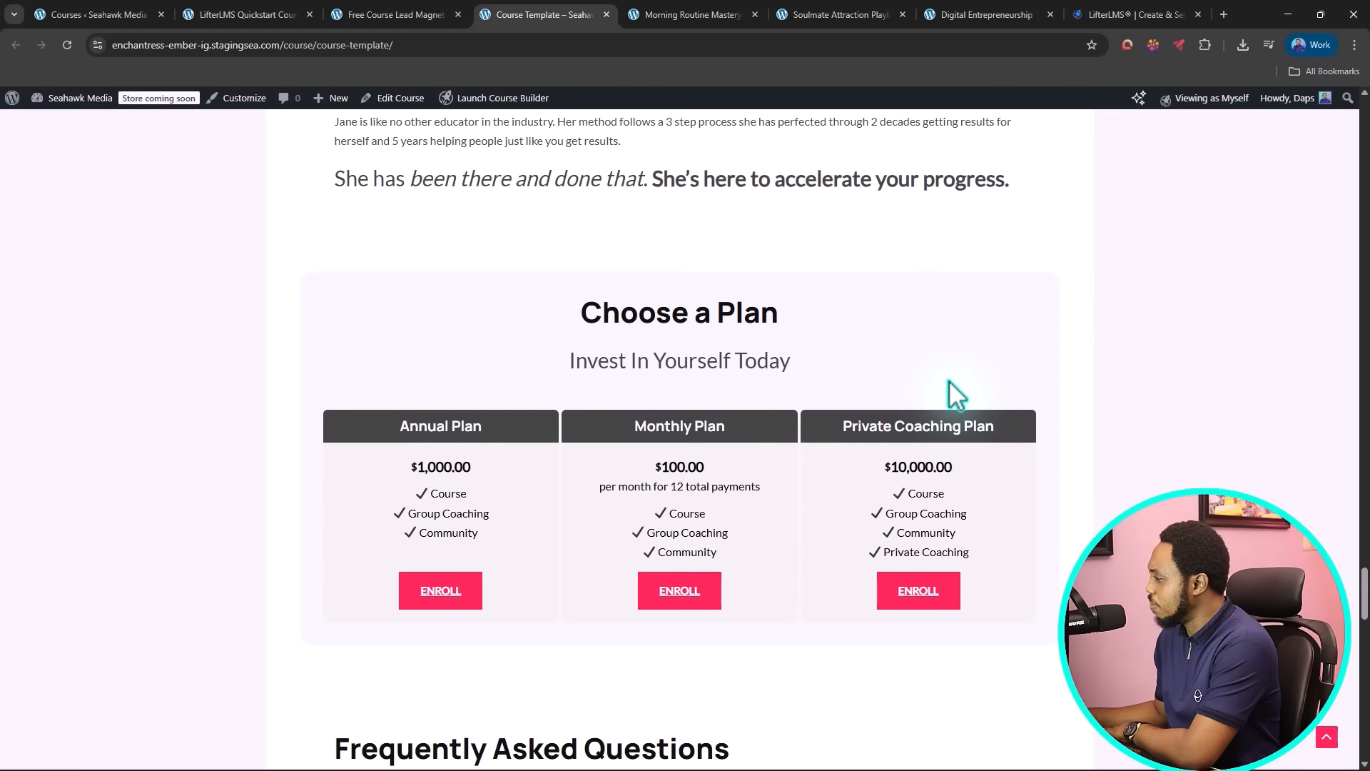
{"action": "scroll", "coordinate": [957, 546], "scroll_direction": "down", "scroll_amount": 13}
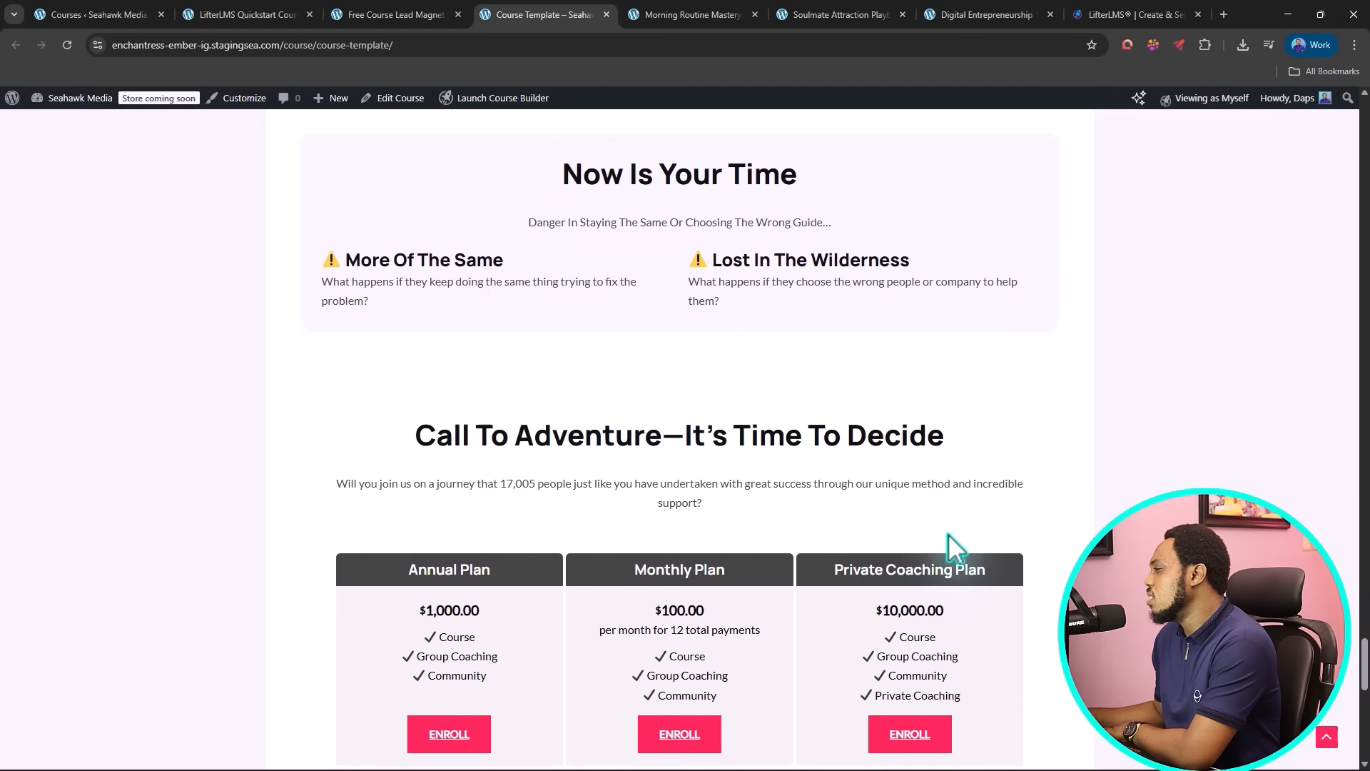
{"action": "scroll", "coordinate": [945, 533], "scroll_direction": "down", "scroll_amount": 5}
{"action": "scroll", "coordinate": [941, 530], "scroll_direction": "up", "scroll_amount": 4}
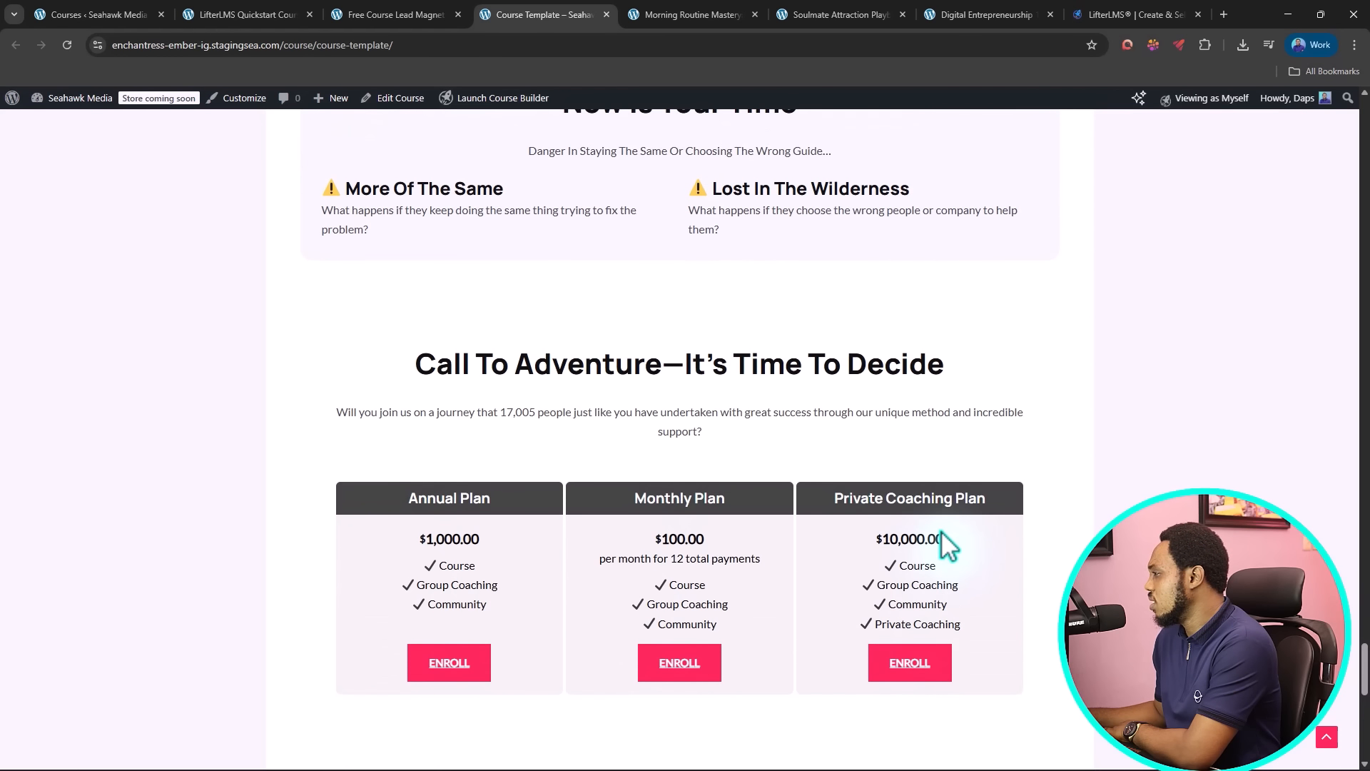
{"action": "scroll", "coordinate": [939, 529], "scroll_direction": "down", "scroll_amount": 3}
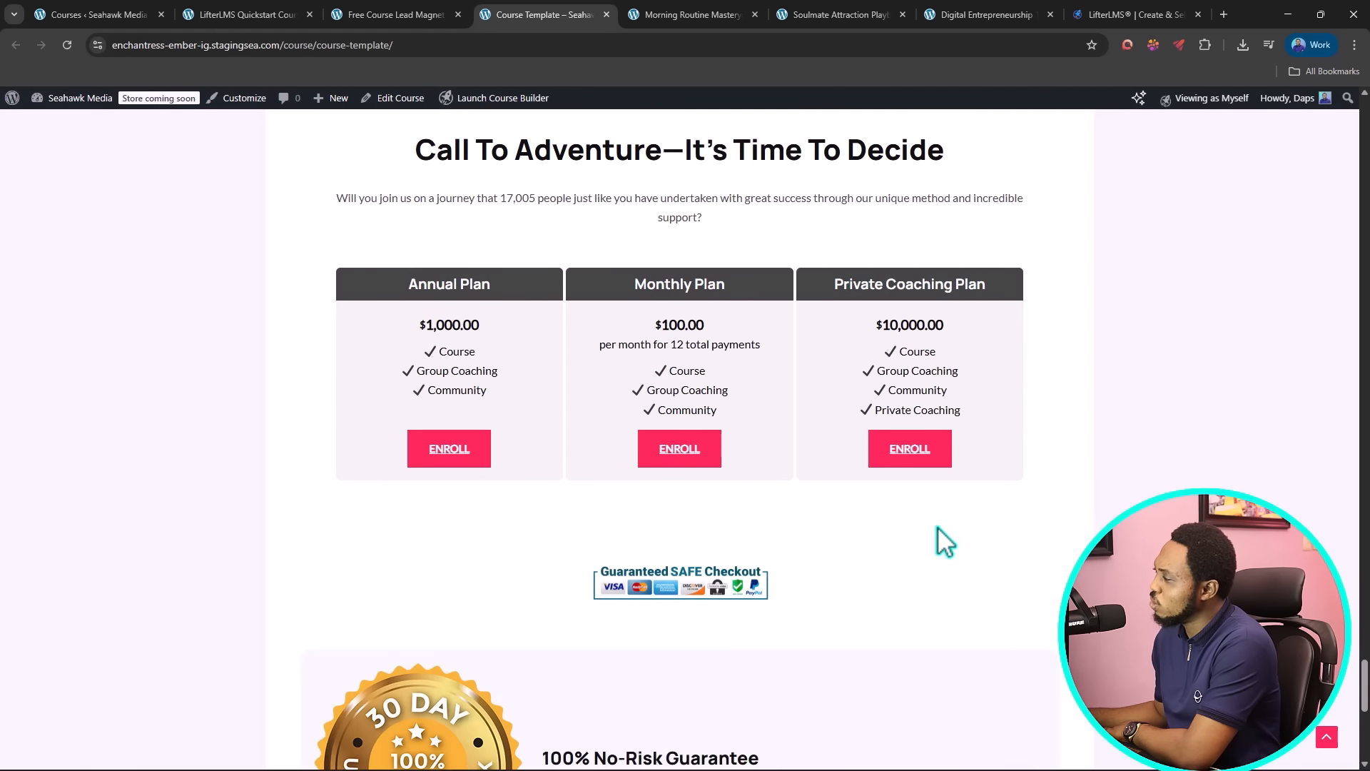
{"action": "scroll", "coordinate": [938, 528], "scroll_direction": "down", "scroll_amount": 8}
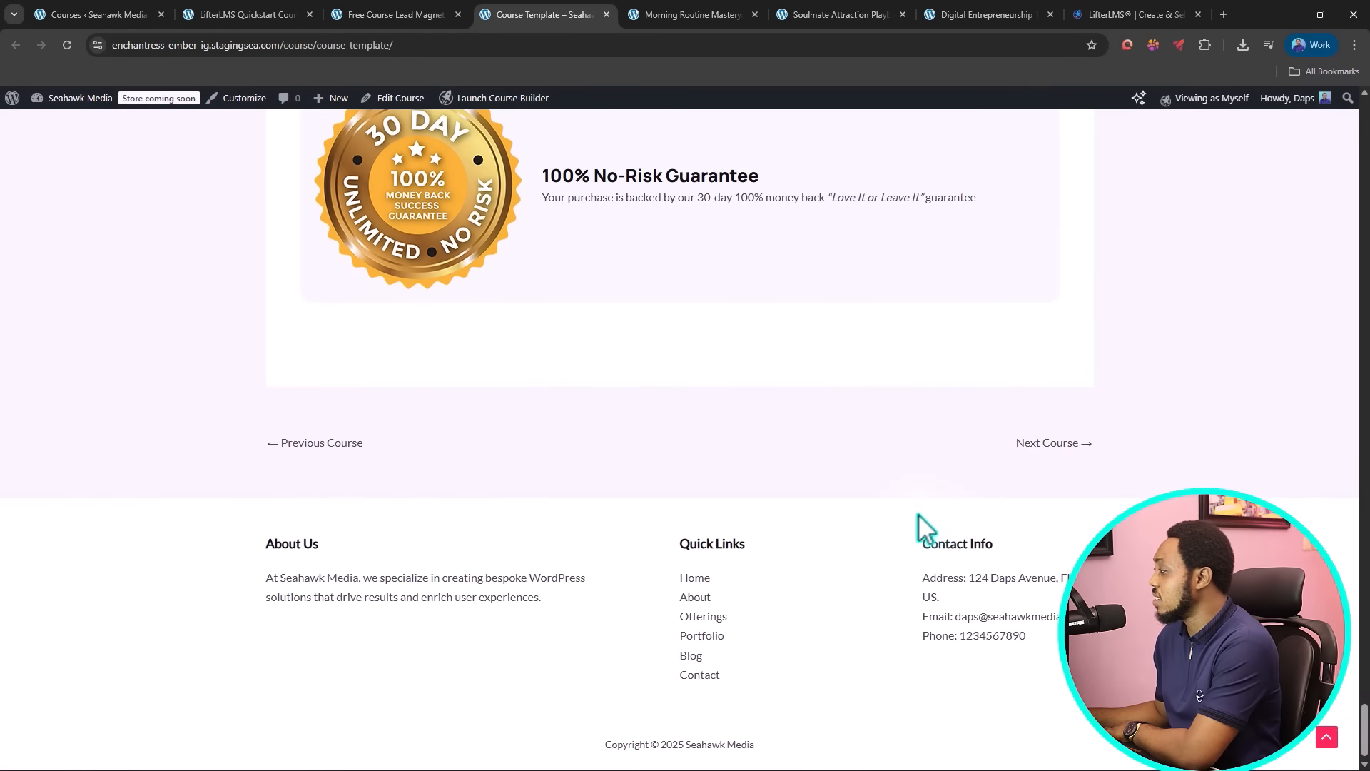
{"action": "scroll", "coordinate": [925, 527], "scroll_direction": "up", "scroll_amount": 20}
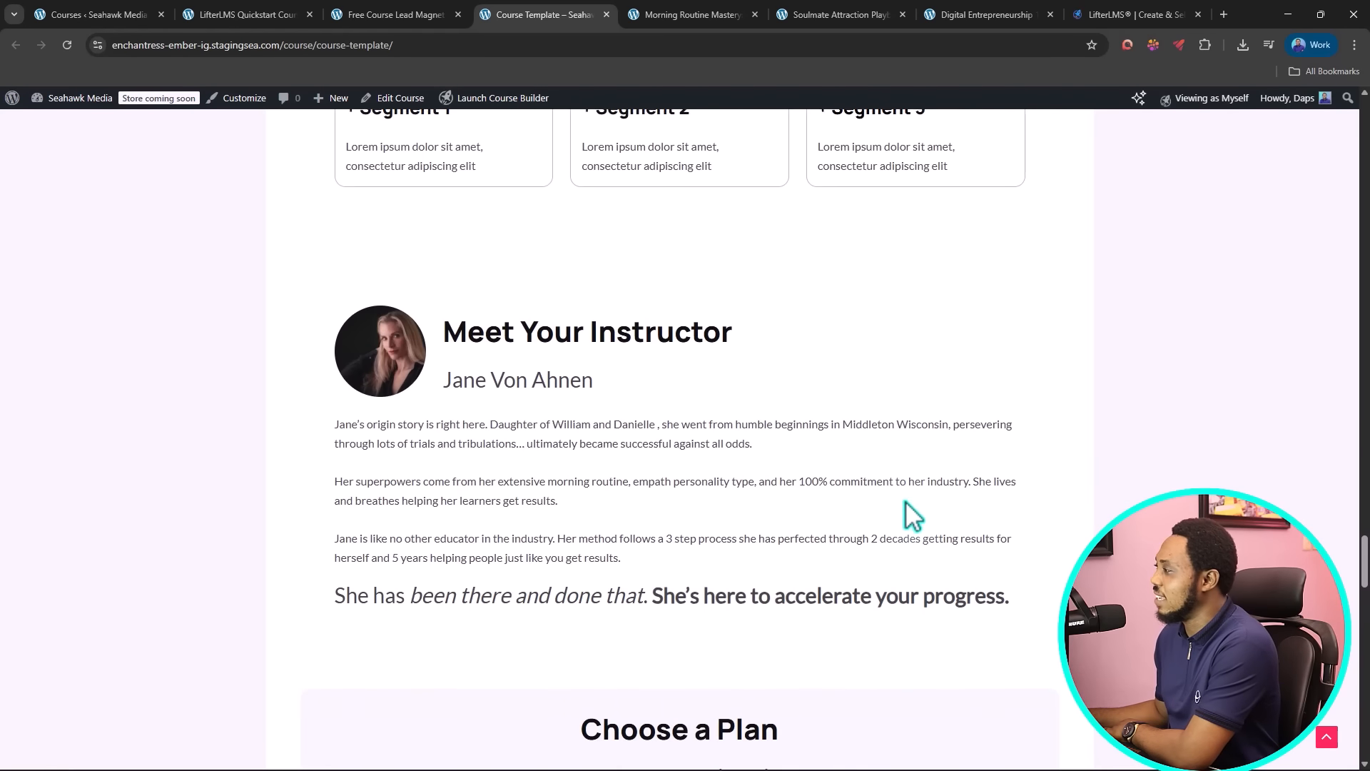
Step: Open the Morning Routine Mastery course page and examine its description, course information, instructor, free access offer and lesson outline
{"action": "scroll", "coordinate": [913, 514], "scroll_direction": "up", "scroll_amount": 15}
{"action": "scroll", "coordinate": [906, 499], "scroll_direction": "up", "scroll_amount": 15}
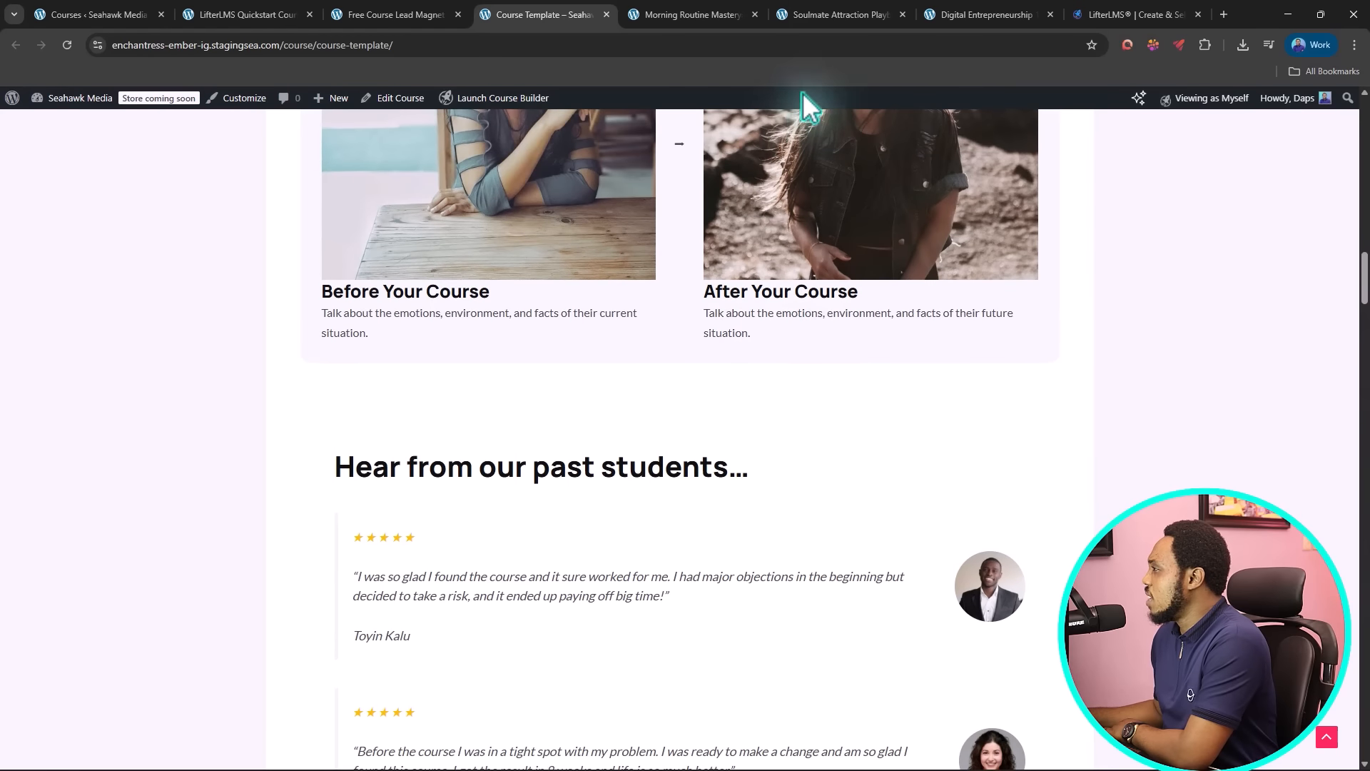
{"action": "left_click", "coordinate": [705, 14]}
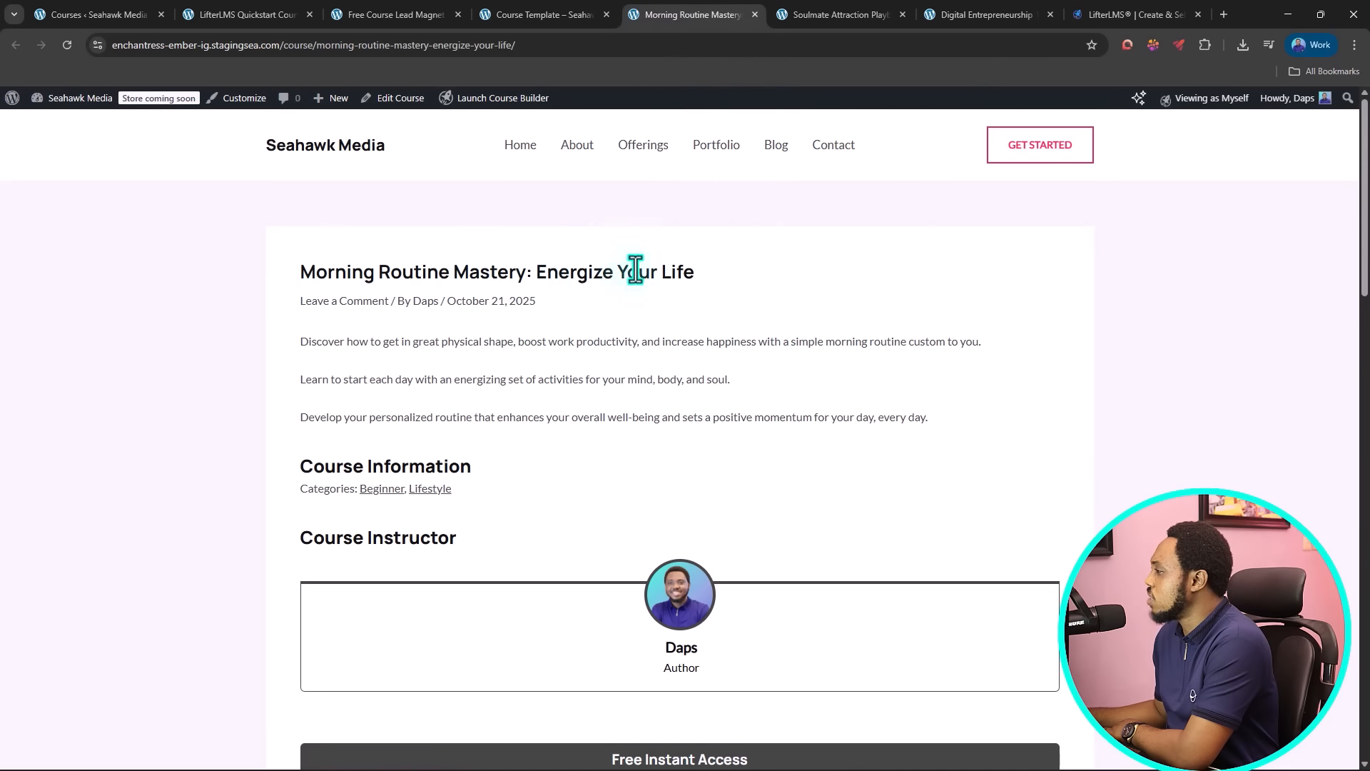
{"action": "scroll", "coordinate": [735, 278], "scroll_direction": "down", "scroll_amount": 2}
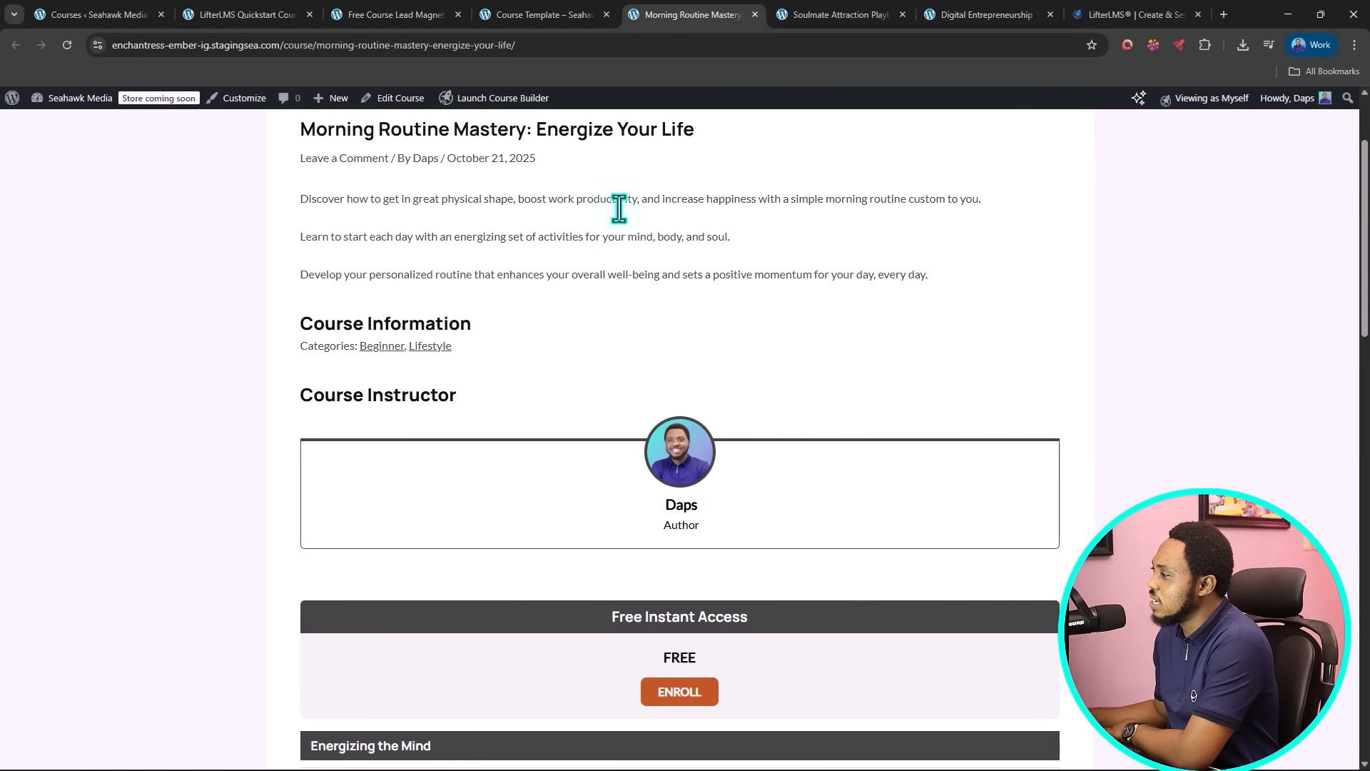
{"action": "scroll", "coordinate": [582, 300], "scroll_direction": "down", "scroll_amount": 2}
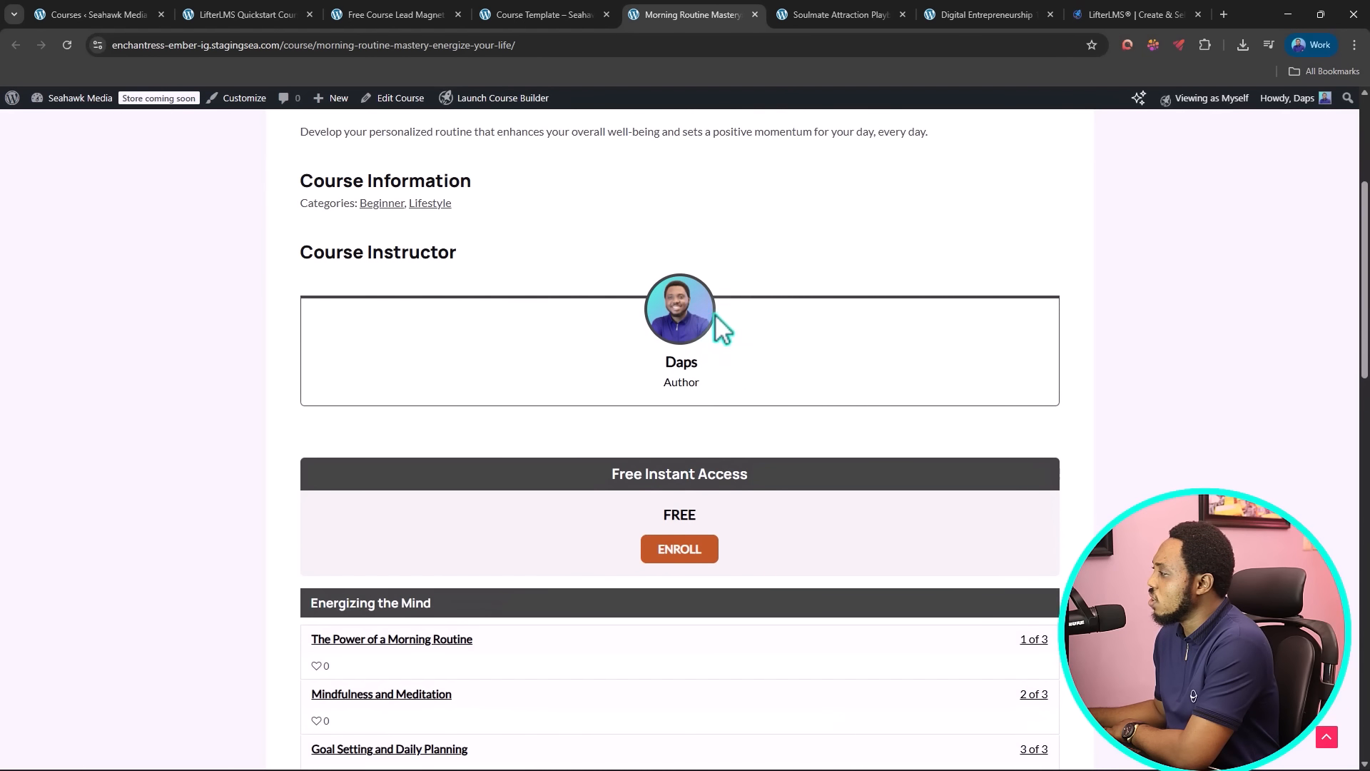
{"action": "scroll", "coordinate": [754, 307], "scroll_direction": "down", "scroll_amount": 4}
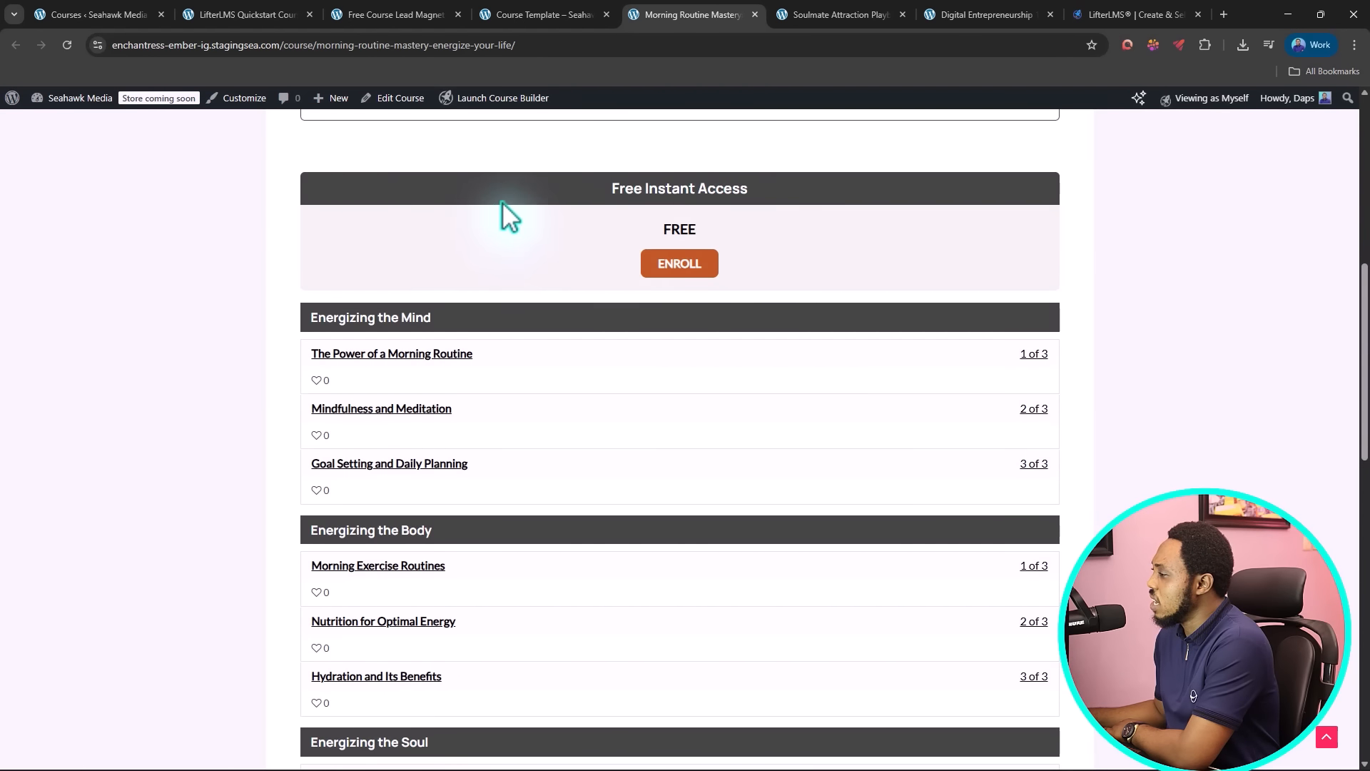
{"action": "scroll", "coordinate": [502, 214], "scroll_direction": "down", "scroll_amount": 10}
{"action": "scroll", "coordinate": [500, 312], "scroll_direction": "down", "scroll_amount": 3}
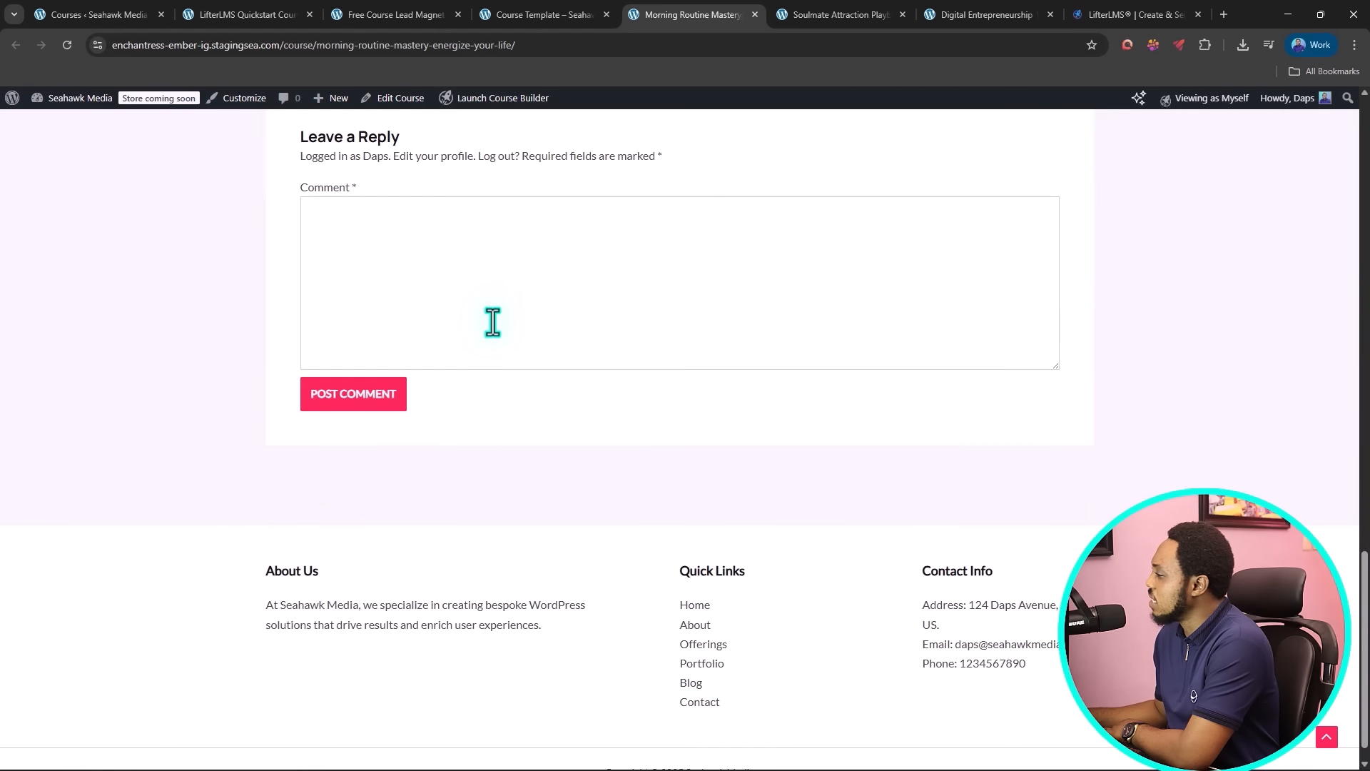
{"action": "scroll", "coordinate": [493, 318], "scroll_direction": "up", "scroll_amount": 6}
Step: Switch to the Soulmate Attraction Playbook course page and examine its introduction, free access offer and lesson outline
{"action": "left_click", "coordinate": [868, 10]}
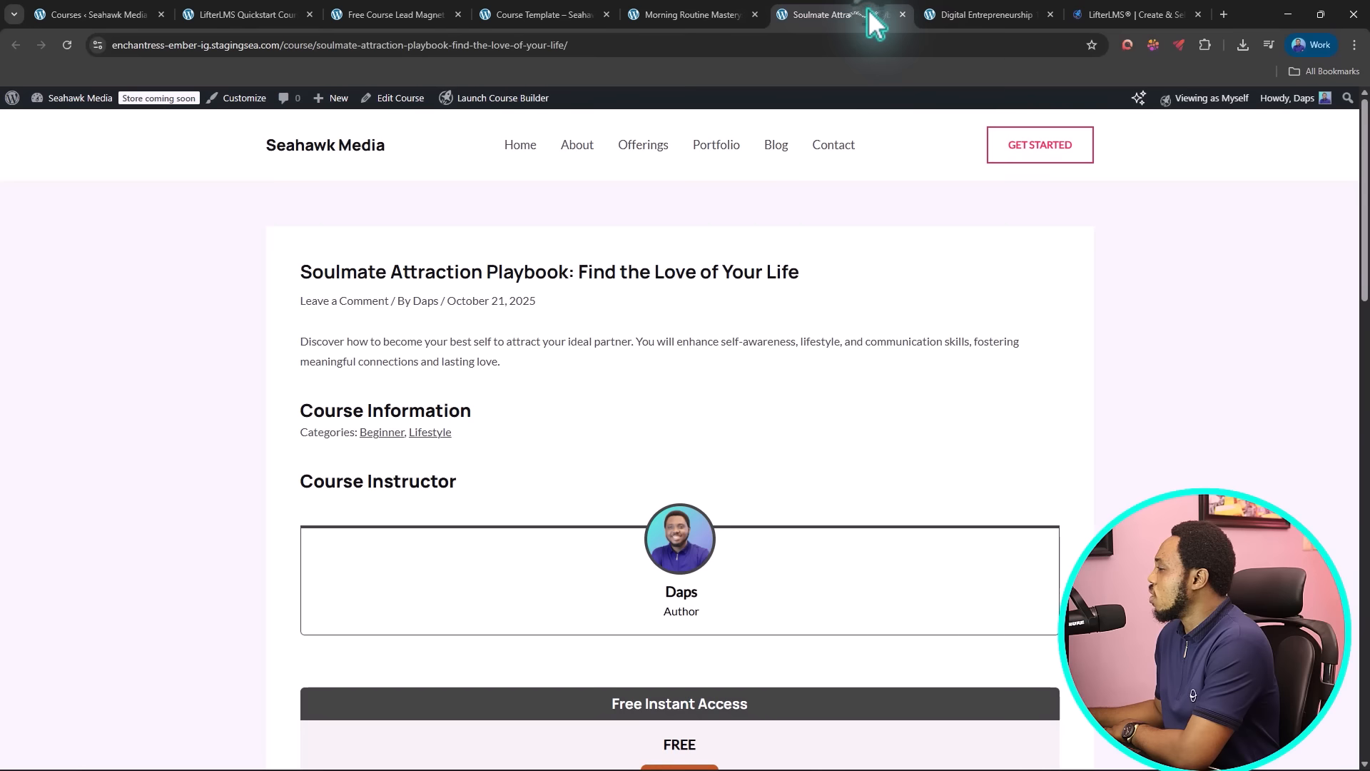
{"action": "scroll", "coordinate": [649, 282], "scroll_direction": "down", "scroll_amount": 15}
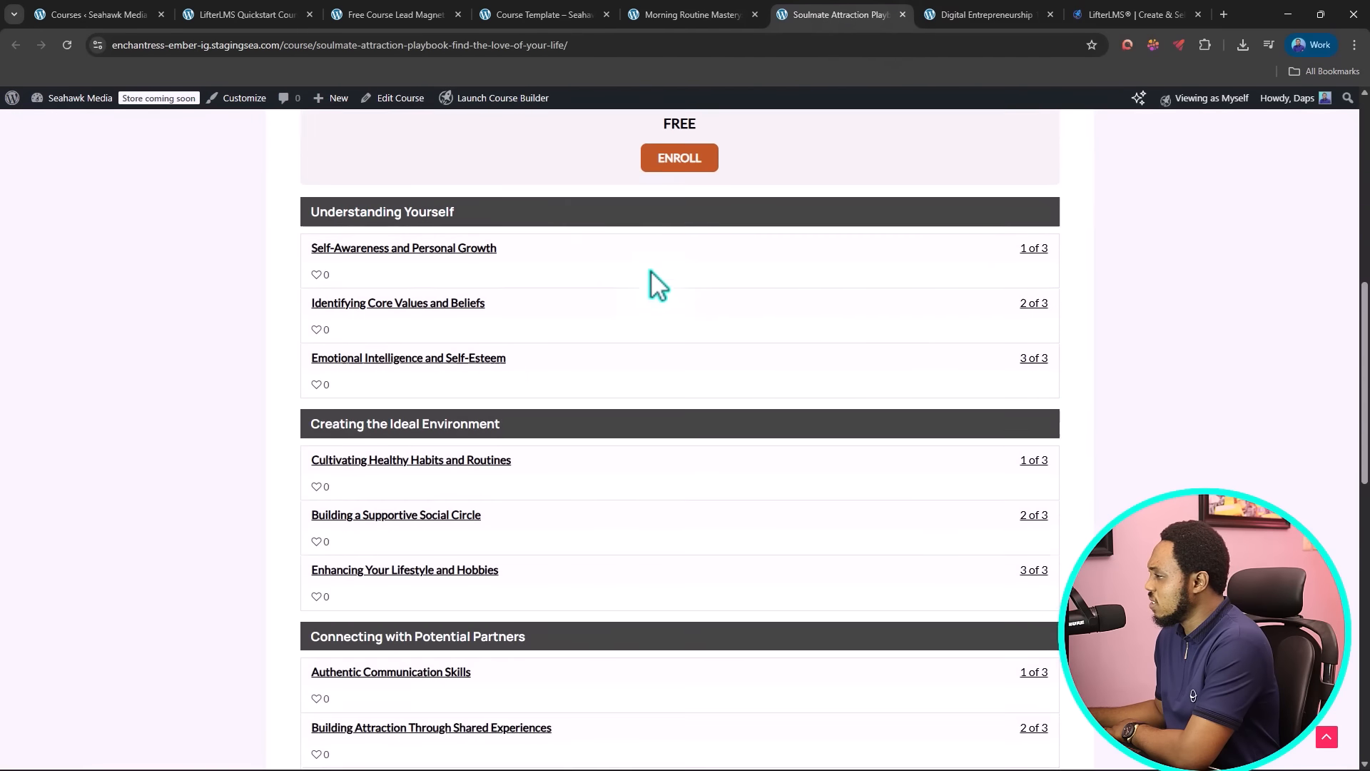
{"action": "scroll", "coordinate": [653, 289], "scroll_direction": "up", "scroll_amount": 3}
Step: Switch to the Digital Entrepreneurship 101 course page and examine its whole layout from the introduction to the comment form
{"action": "left_click", "coordinate": [995, 15]}
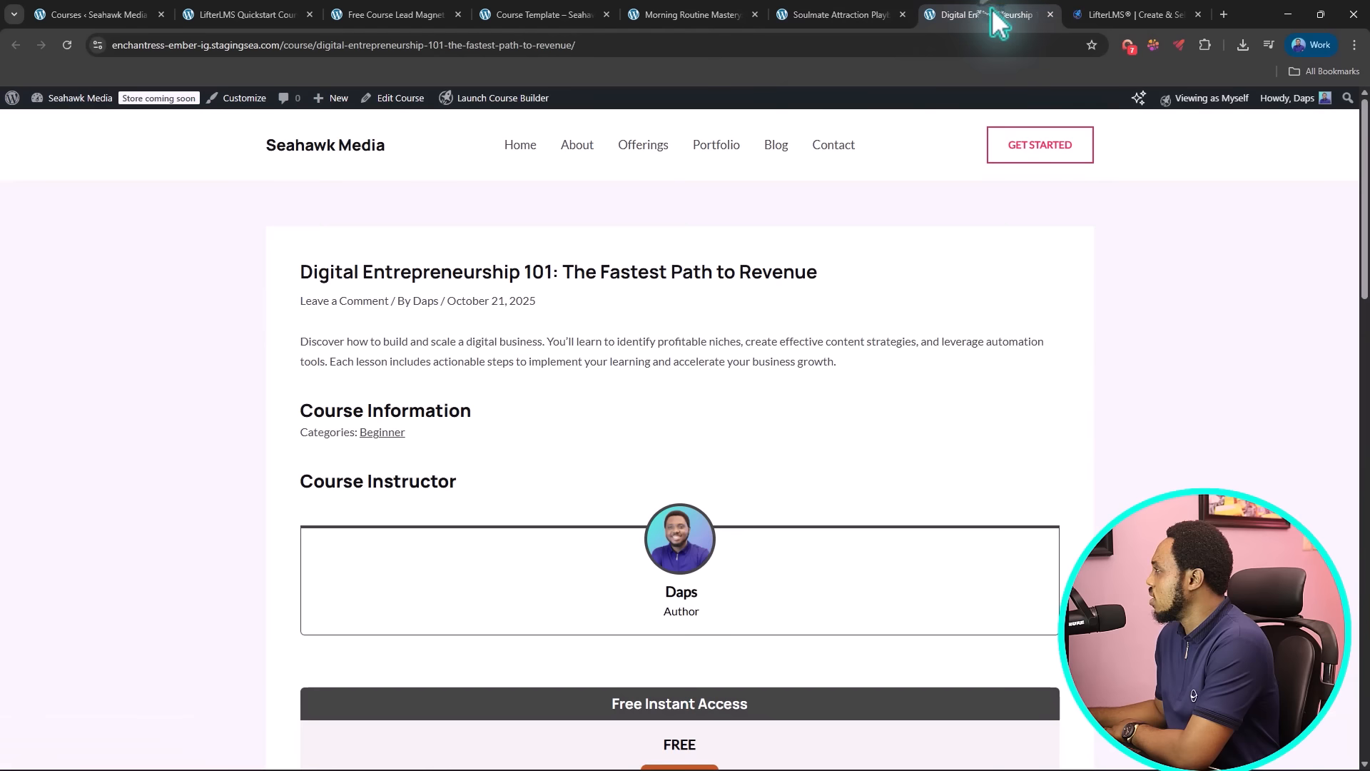
{"action": "scroll", "coordinate": [458, 279], "scroll_direction": "down", "scroll_amount": 5}
{"action": "scroll", "coordinate": [454, 273], "scroll_direction": "down", "scroll_amount": 15}
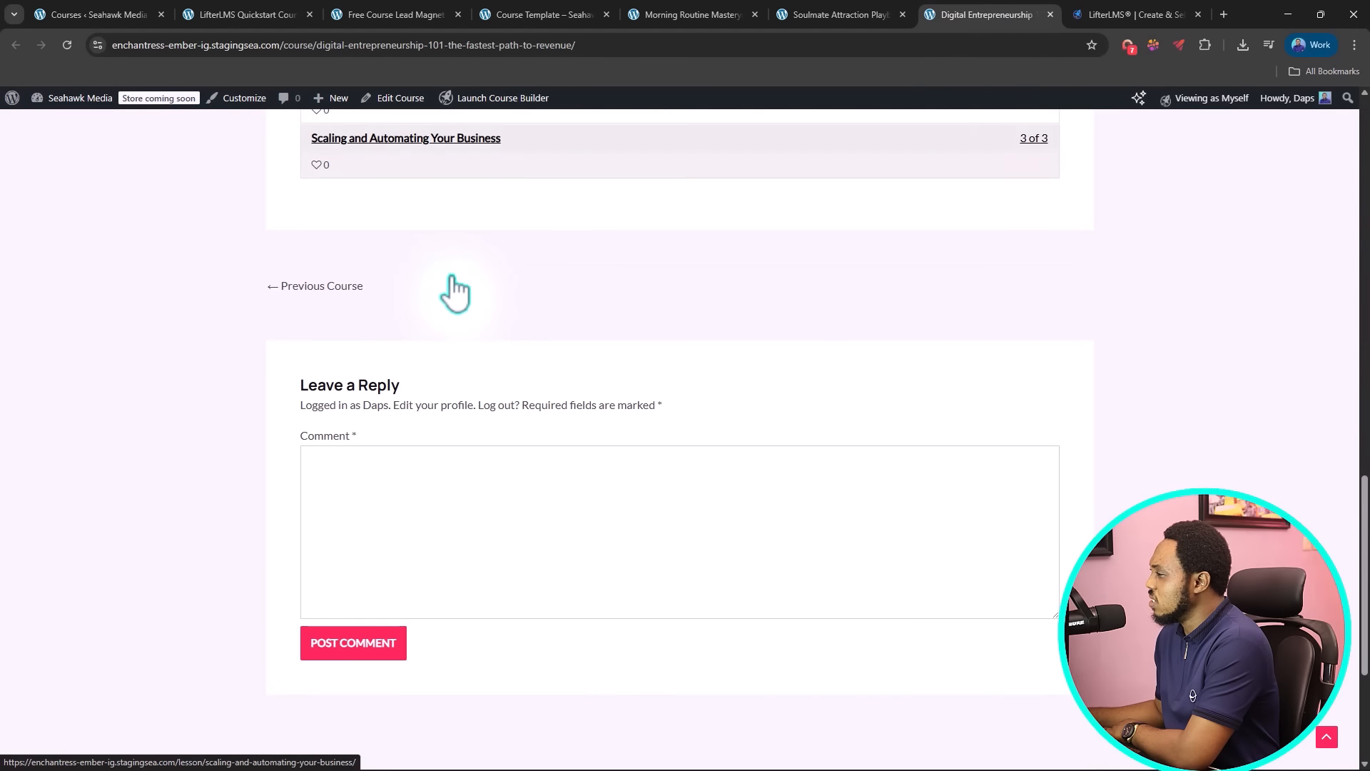
{"action": "scroll", "coordinate": [448, 274], "scroll_direction": "up", "scroll_amount": 6}
{"action": "scroll", "coordinate": [447, 276], "scroll_direction": "up", "scroll_amount": 10}
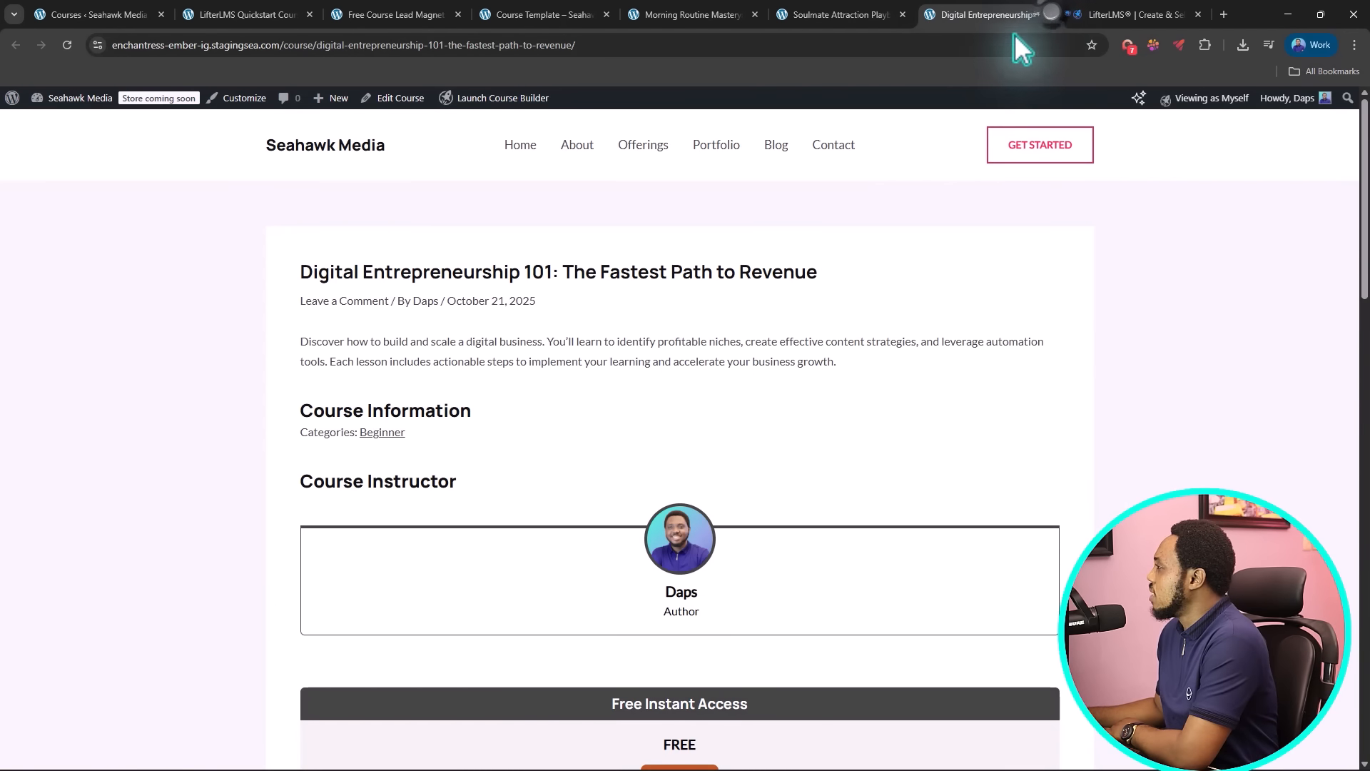
Step: Close the Digital Entrepreneurship 101, Soulmate Attraction Playbook and Morning Routine Mastery course pages
{"action": "left_click", "coordinate": [1050, 14]}
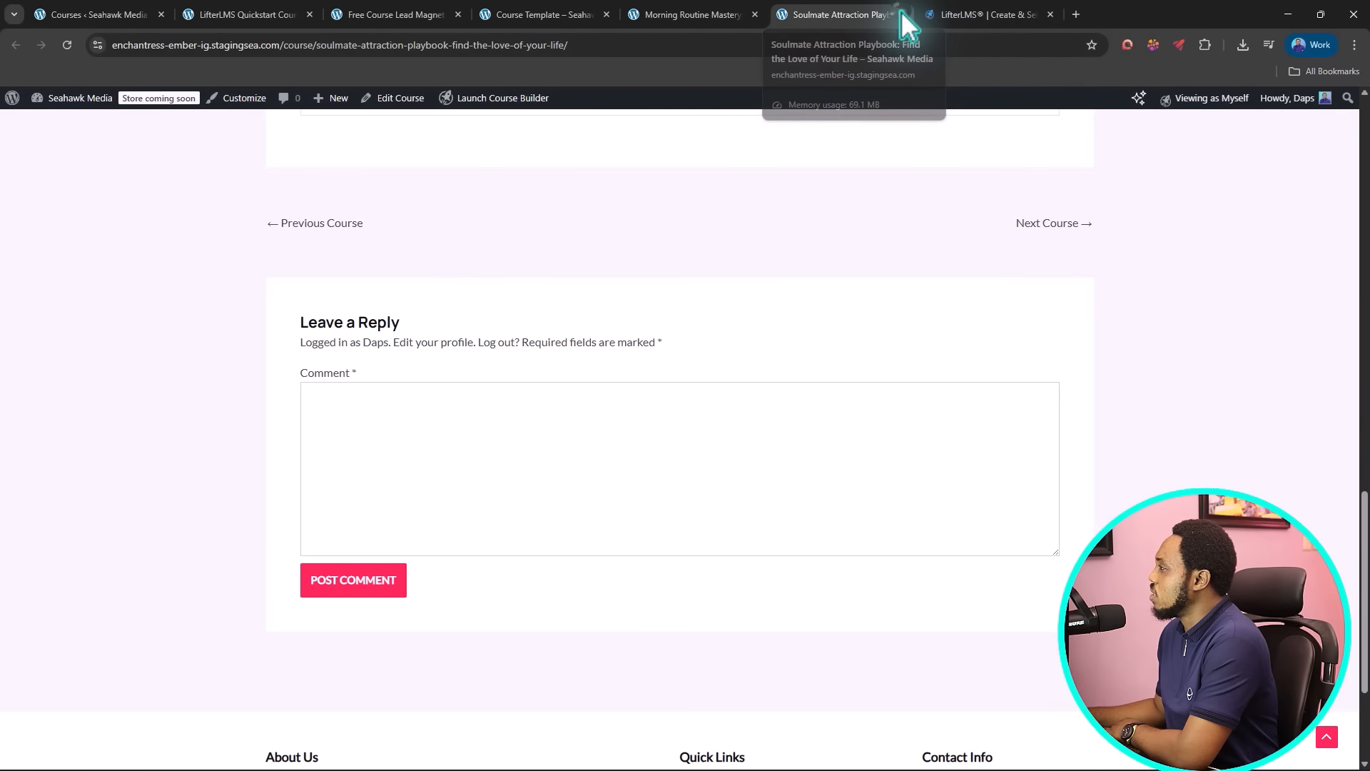
{"action": "left_click", "coordinate": [903, 14]}
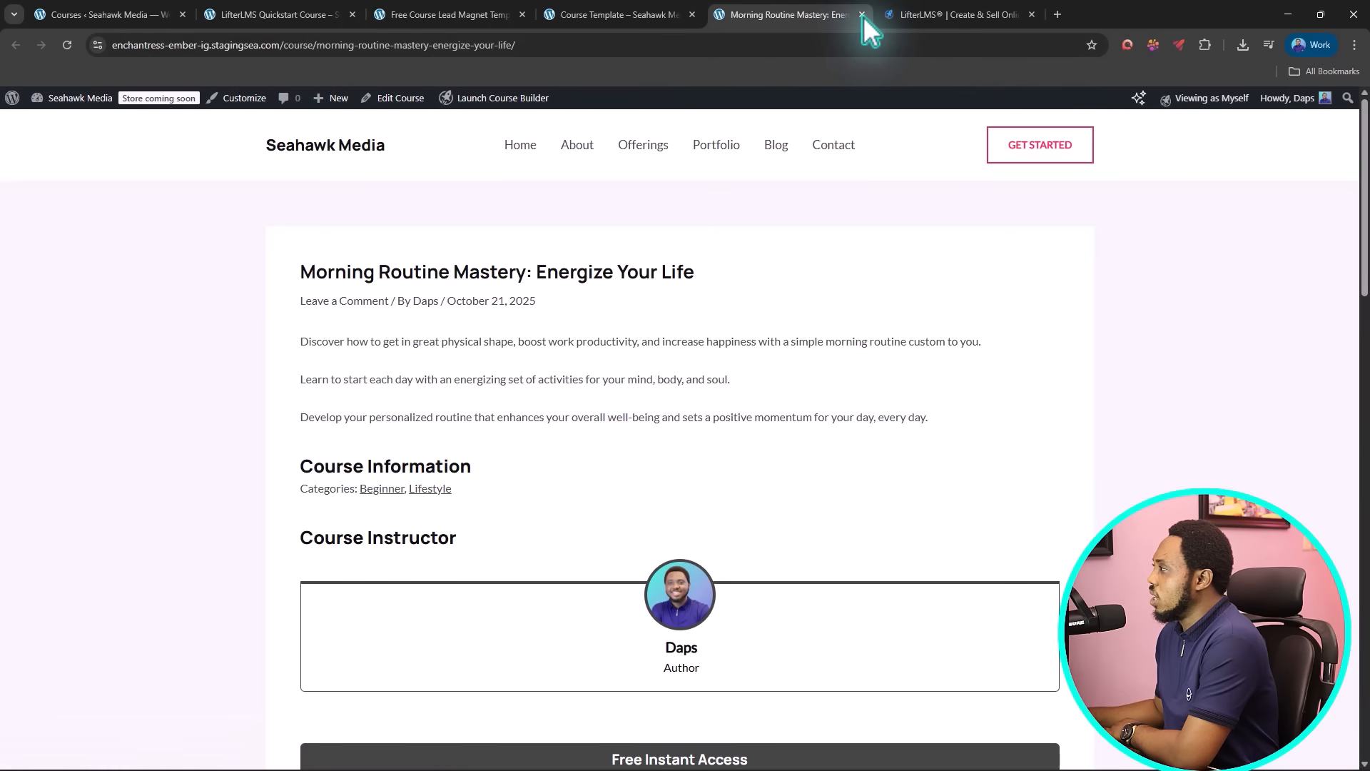
{"action": "left_click", "coordinate": [862, 14]}
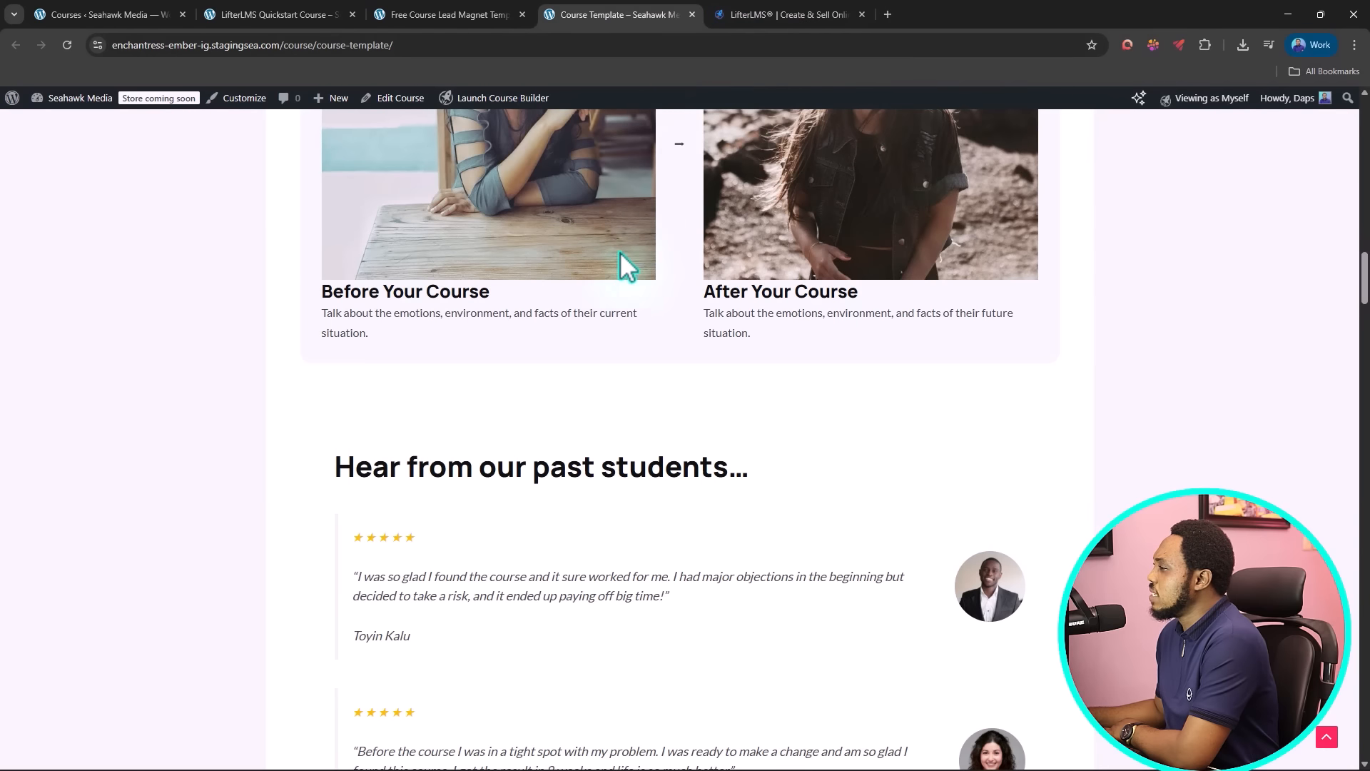
Step: Review the Course Template page again, from its introduction and course promise to the testimonials and three pillars section
{"action": "scroll", "coordinate": [610, 243], "scroll_direction": "up", "scroll_amount": 5}
{"action": "scroll", "coordinate": [601, 234], "scroll_direction": "up", "scroll_amount": 15}
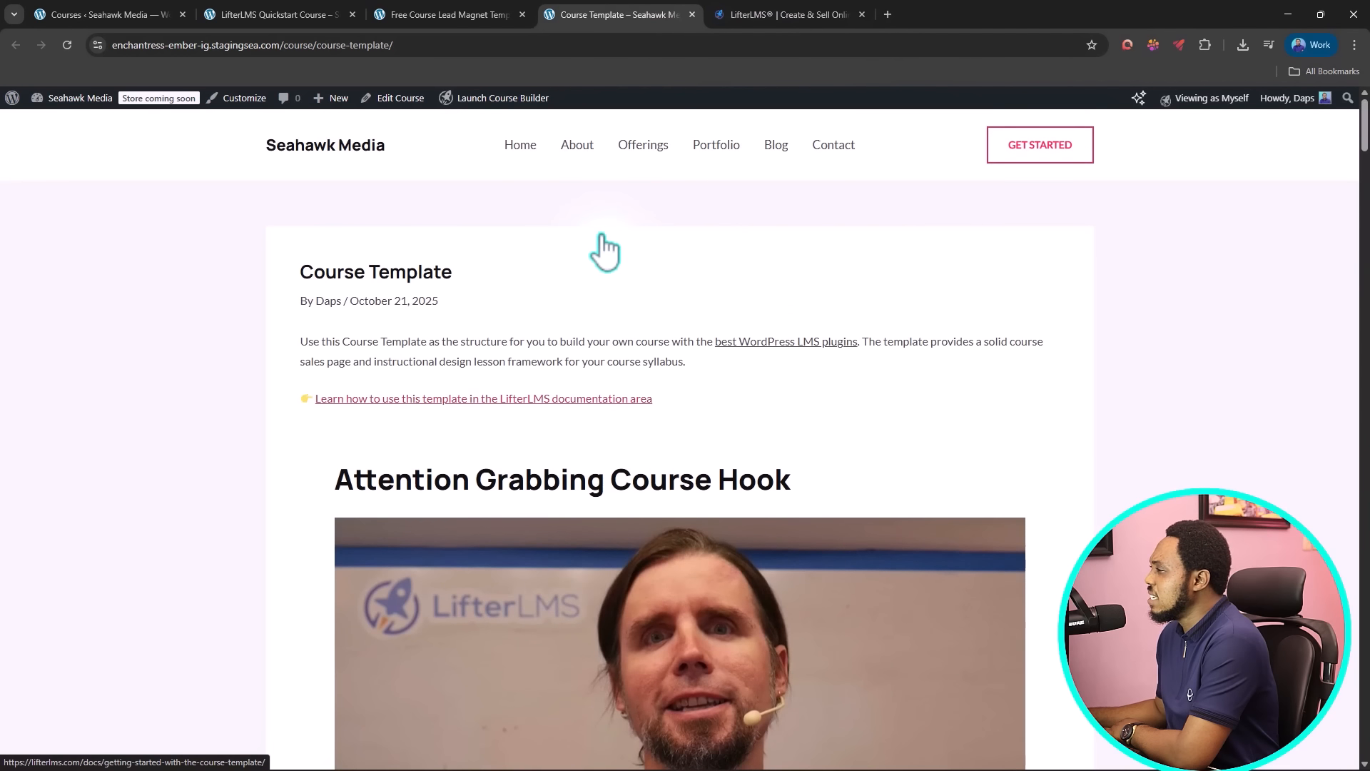
{"action": "scroll", "coordinate": [606, 251], "scroll_direction": "down", "scroll_amount": 10}
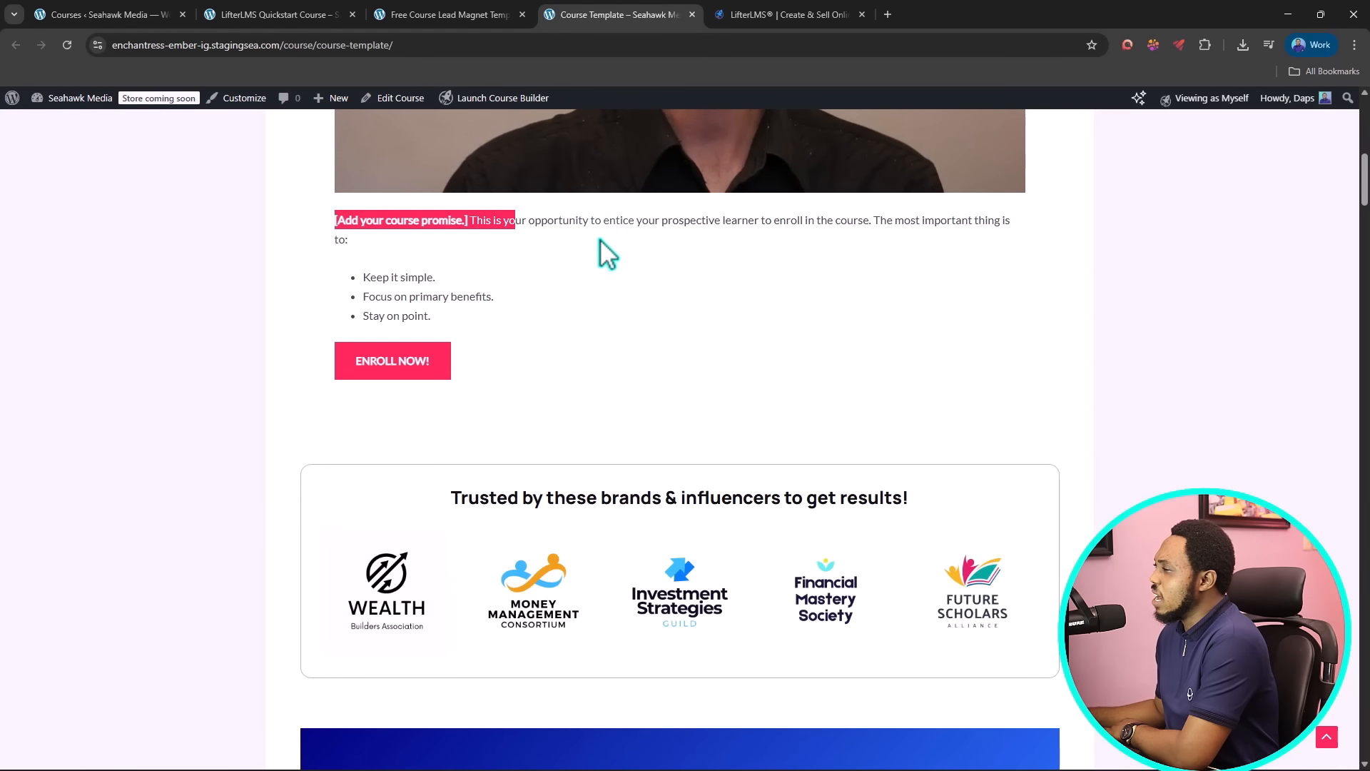
{"action": "scroll", "coordinate": [608, 253], "scroll_direction": "down", "scroll_amount": 15}
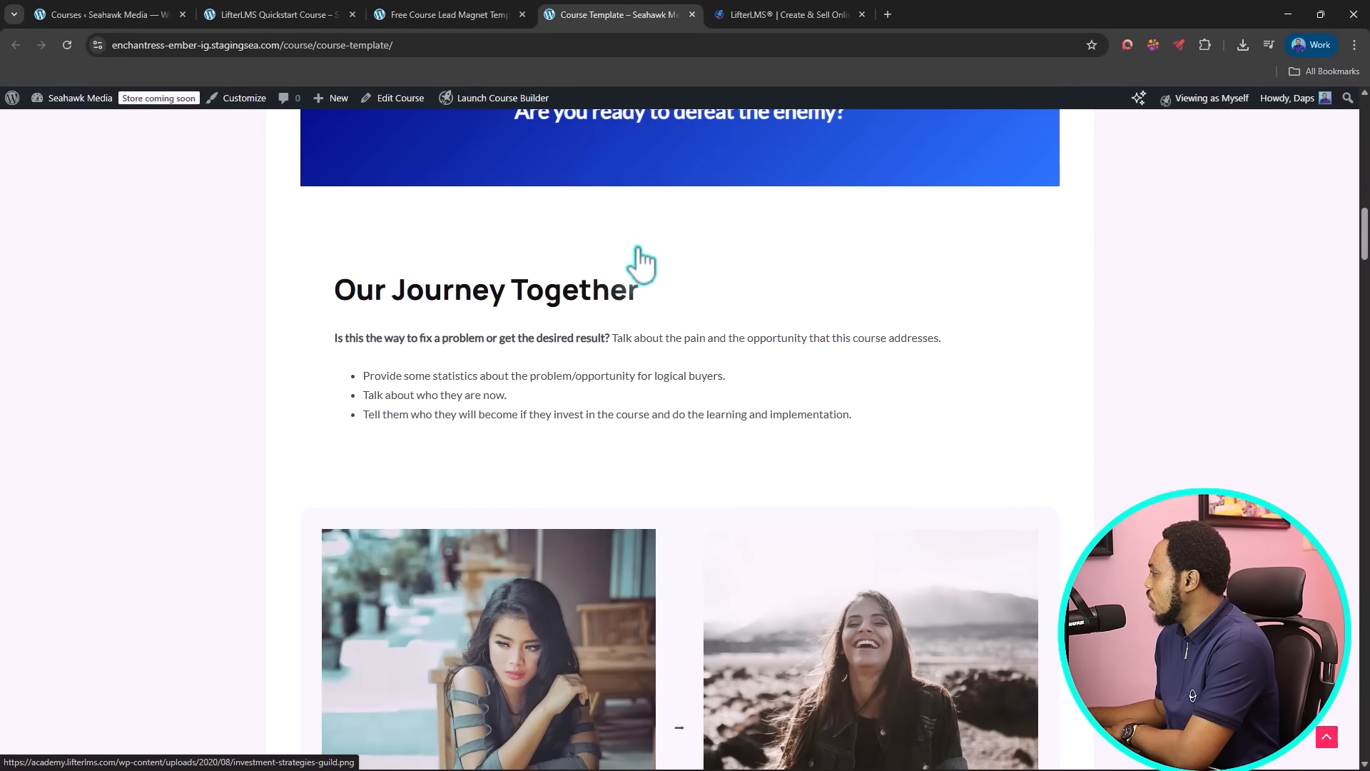
{"action": "scroll", "coordinate": [637, 250], "scroll_direction": "down", "scroll_amount": 9}
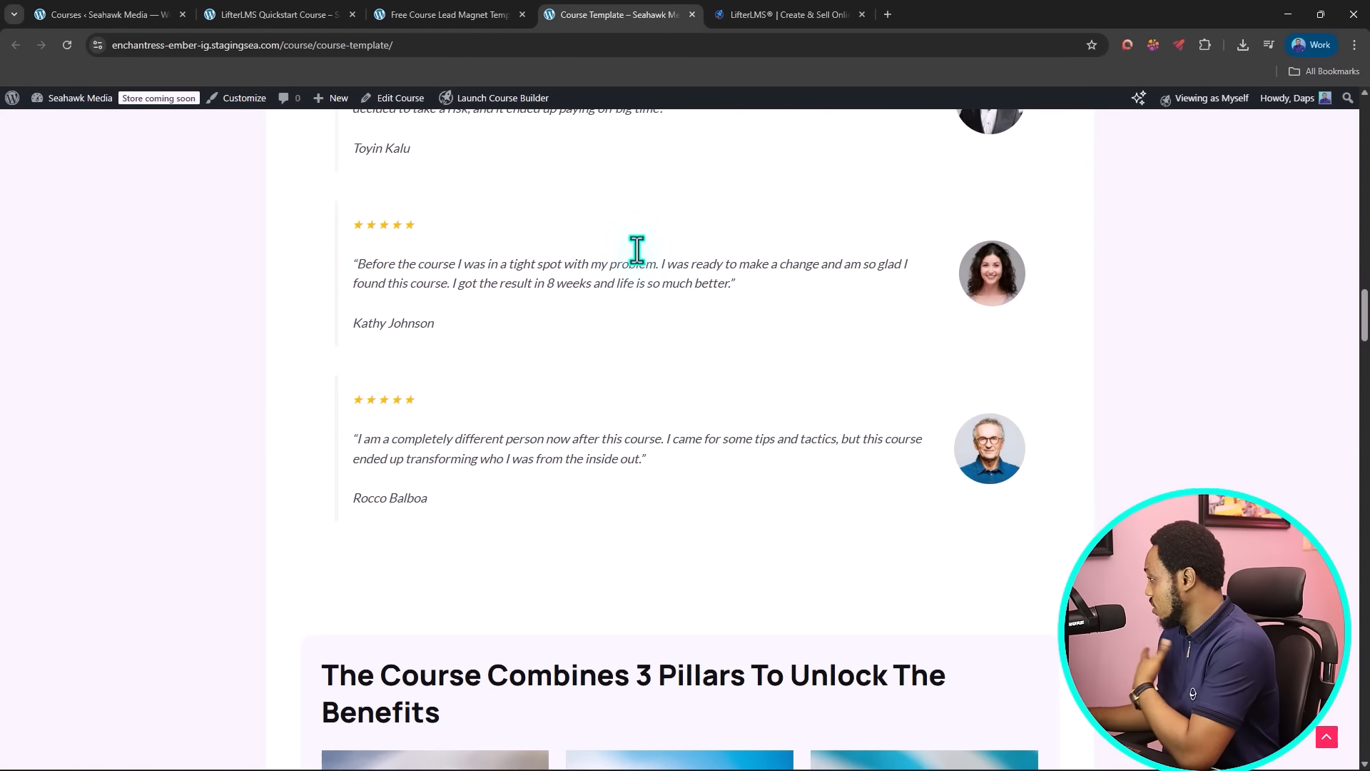
{"action": "scroll", "coordinate": [600, 328], "scroll_direction": "down", "scroll_amount": 2}
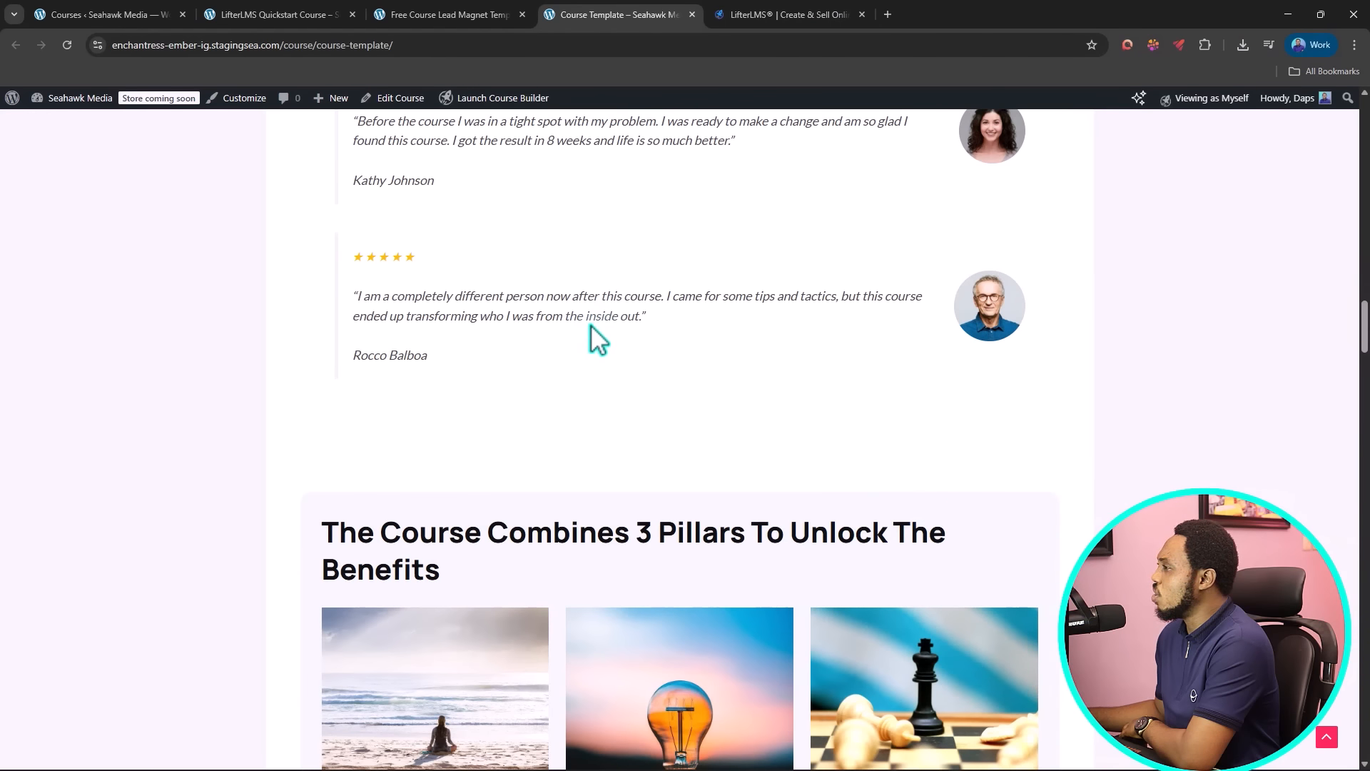
Step: Open the Course Template for editing and change its title to "My Success Rituals"
{"action": "left_click", "coordinate": [402, 103]}
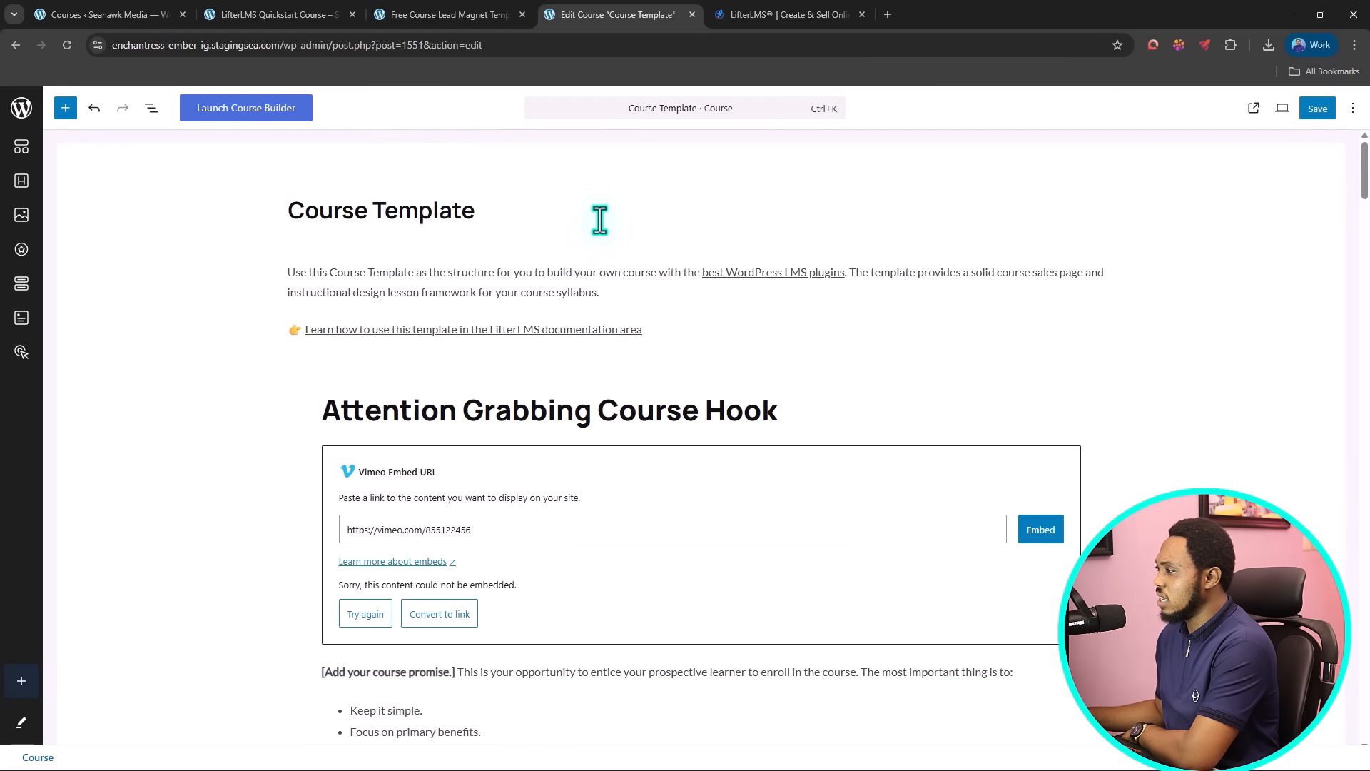
{"action": "left_click", "coordinate": [477, 208]}
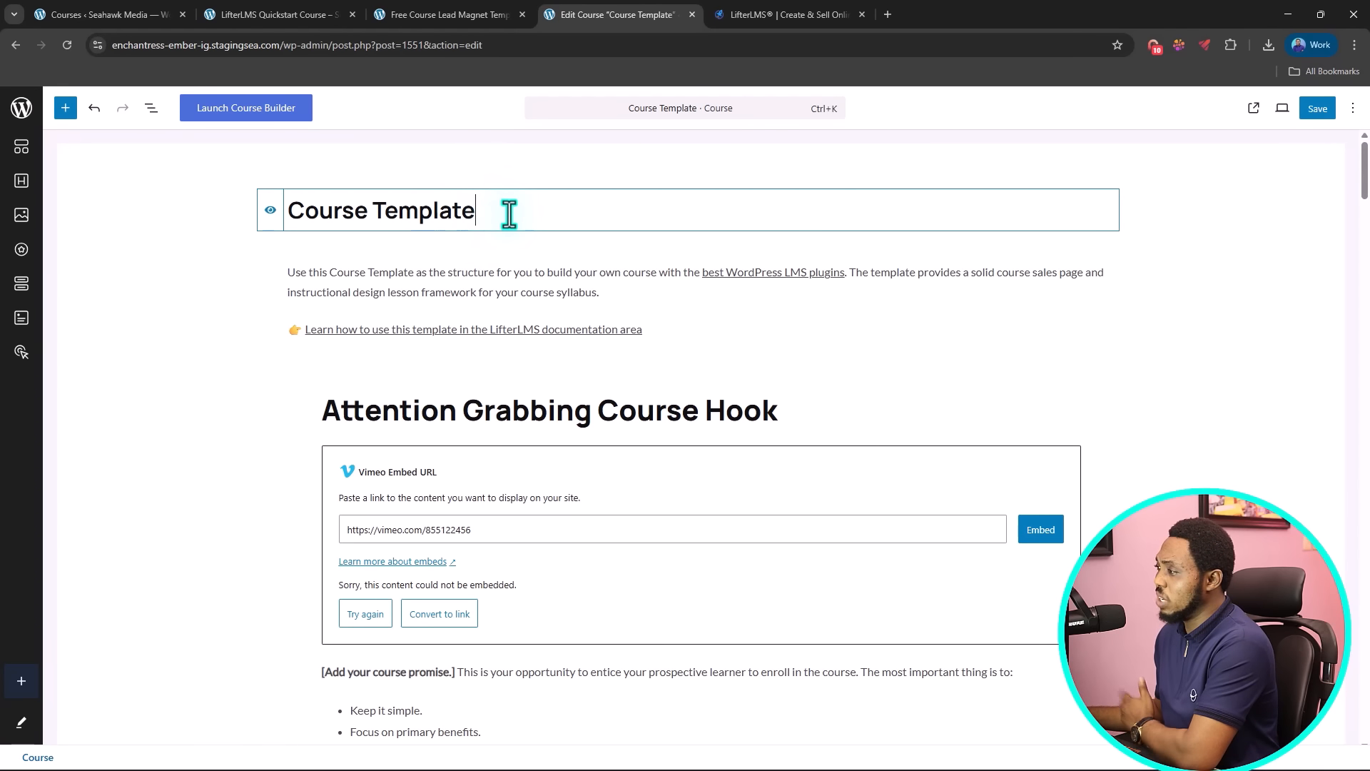
{"action": "left_click_drag", "start_coordinate": [491, 216], "coordinate": [292, 210]}
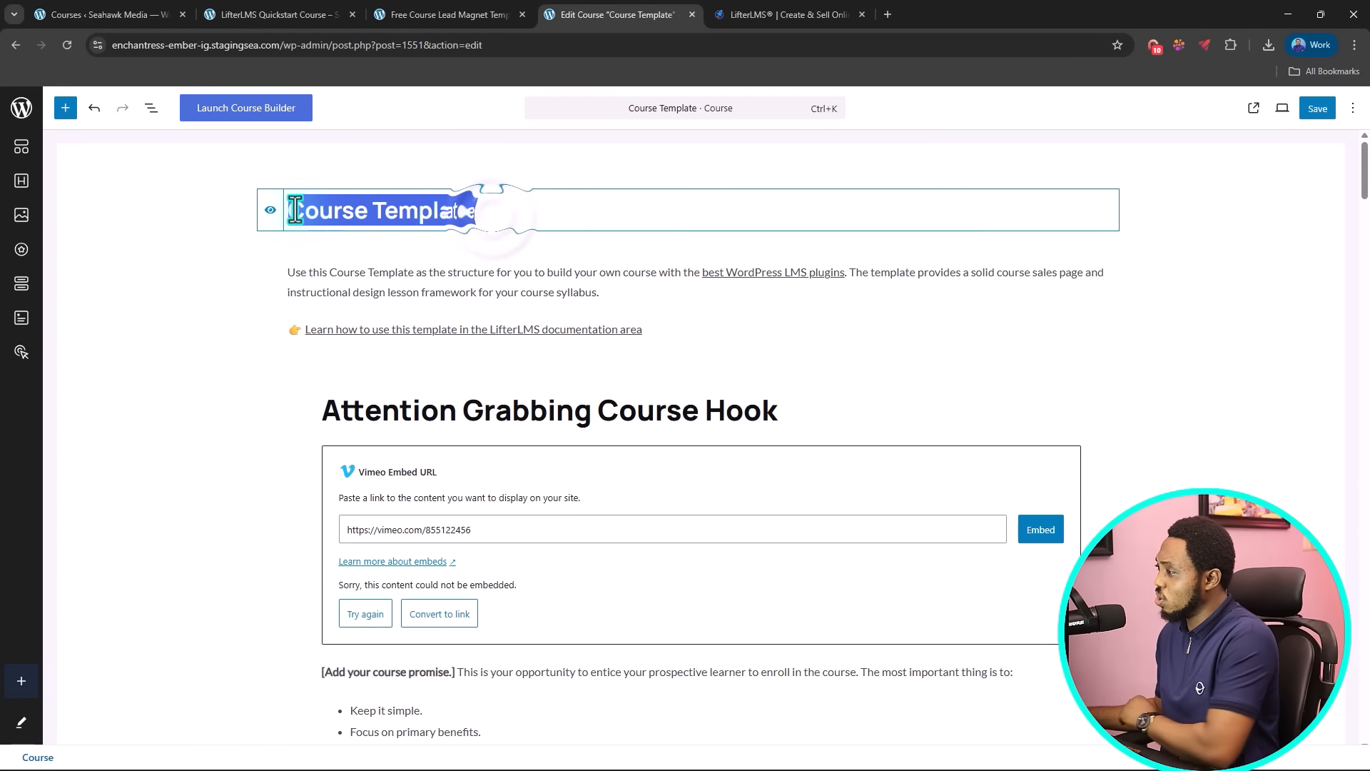
{"action": "type", "text": "My Success"}
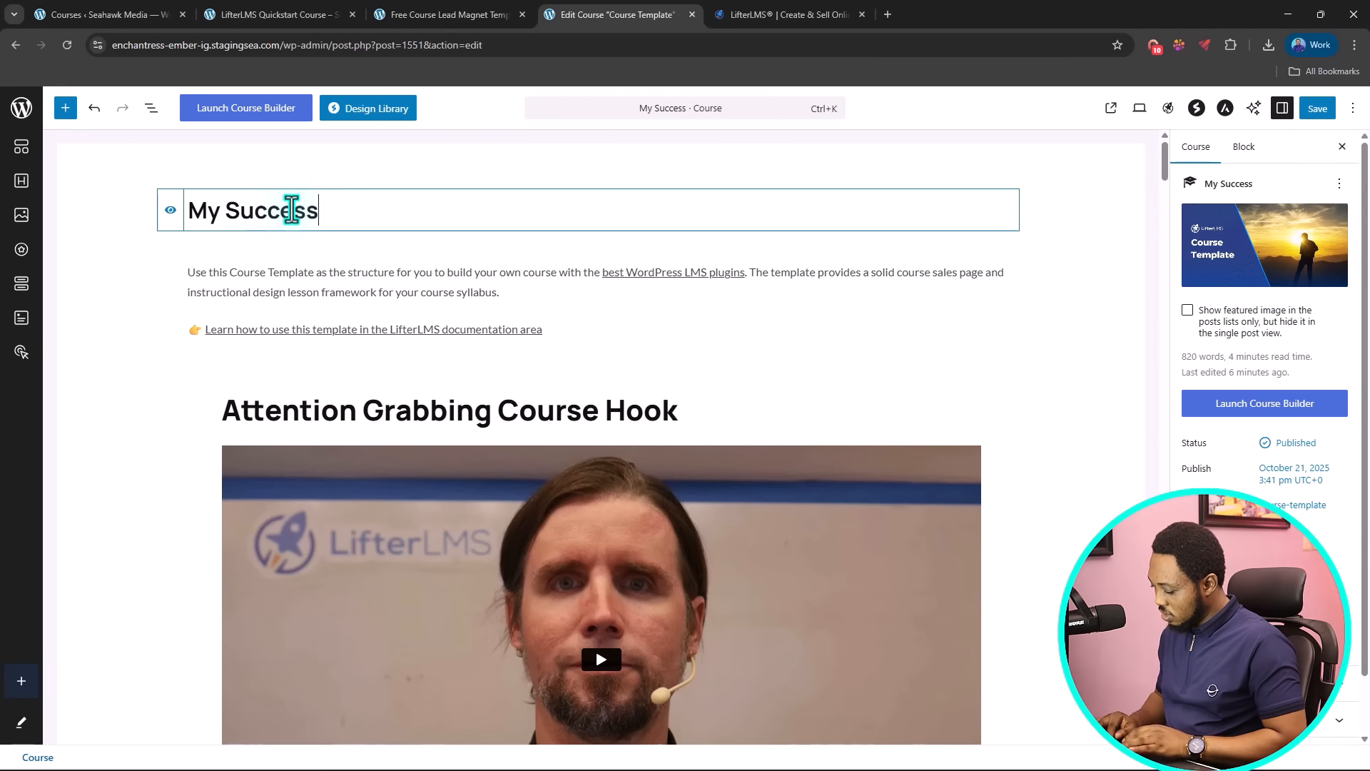
{"action": "type", "text": " Rituals"}
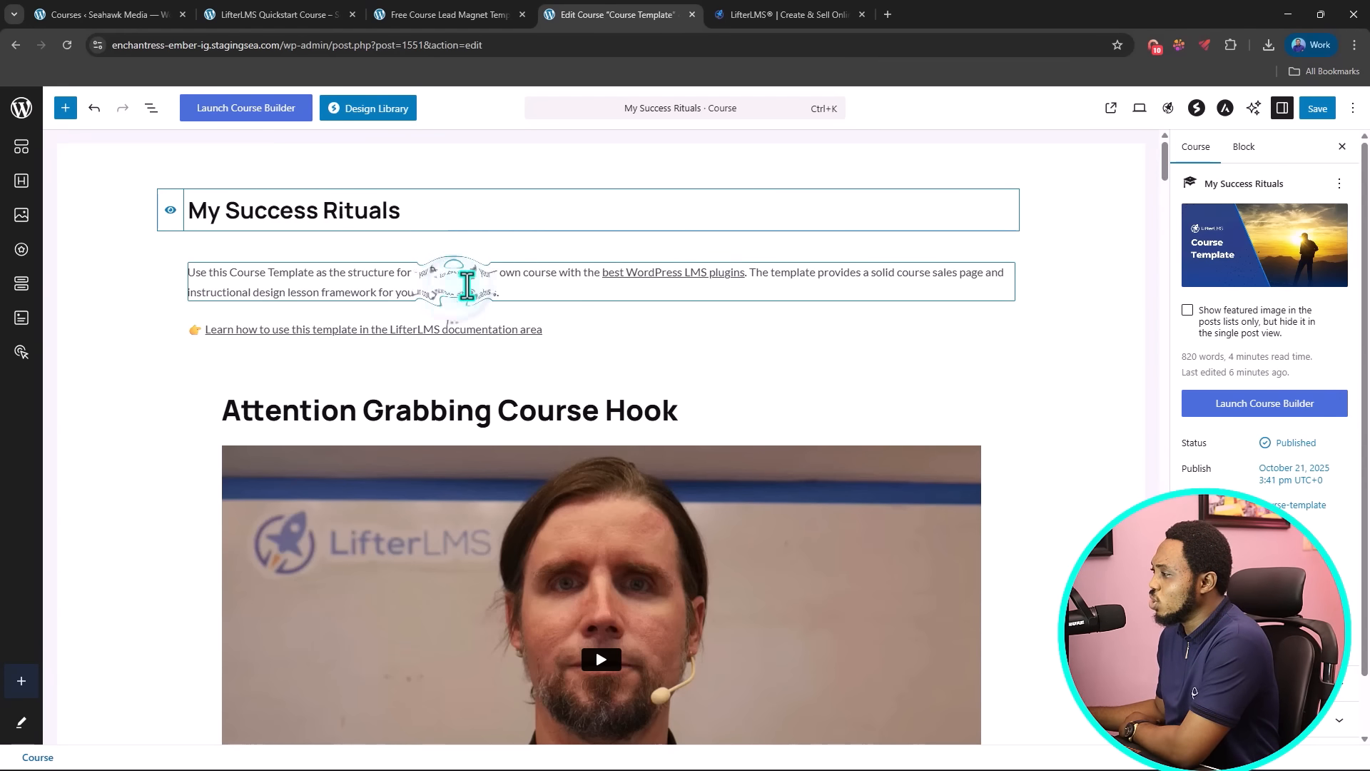
Step: Inspect the introductory paragraph and the editable text and URL of the documentation link below it, leaving both unchanged
{"action": "left_click_drag", "start_coordinate": [503, 292], "coordinate": [187, 279]}
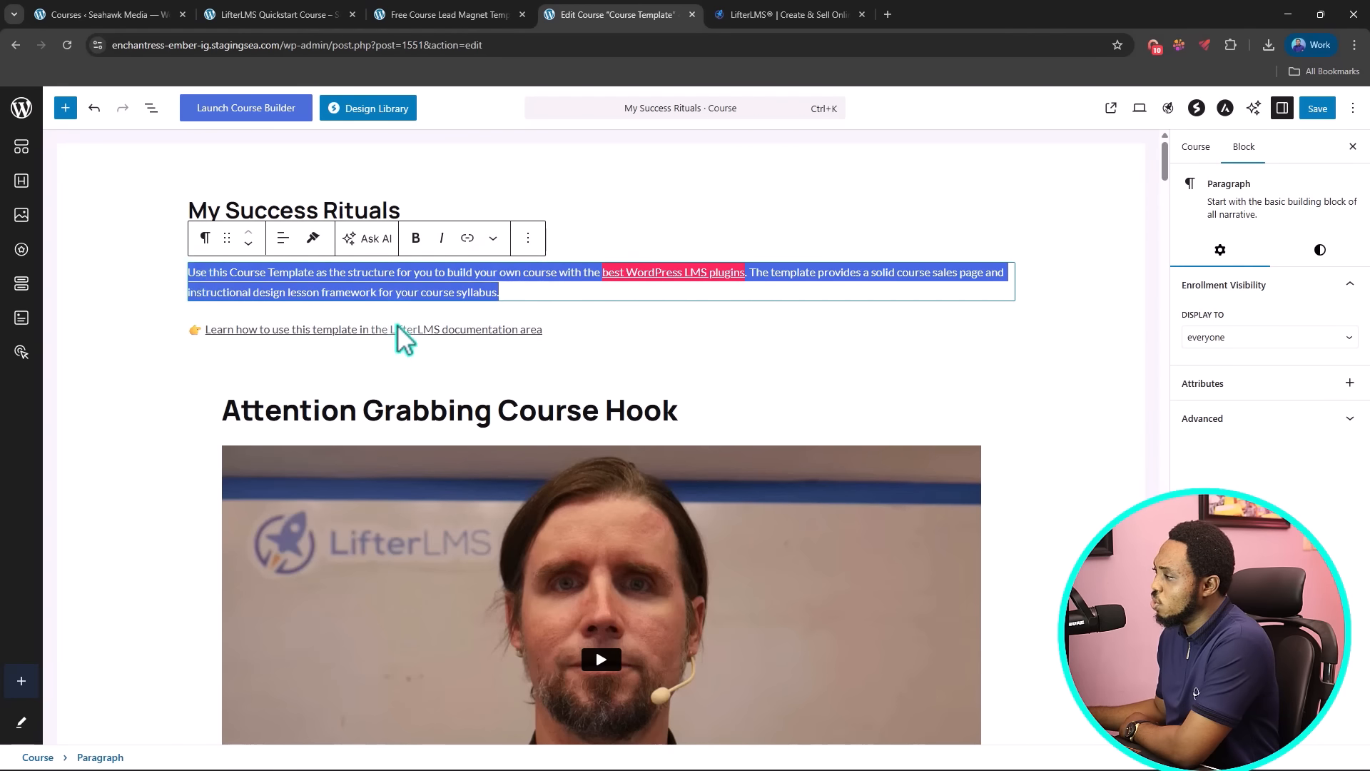
{"action": "left_click", "coordinate": [362, 330]}
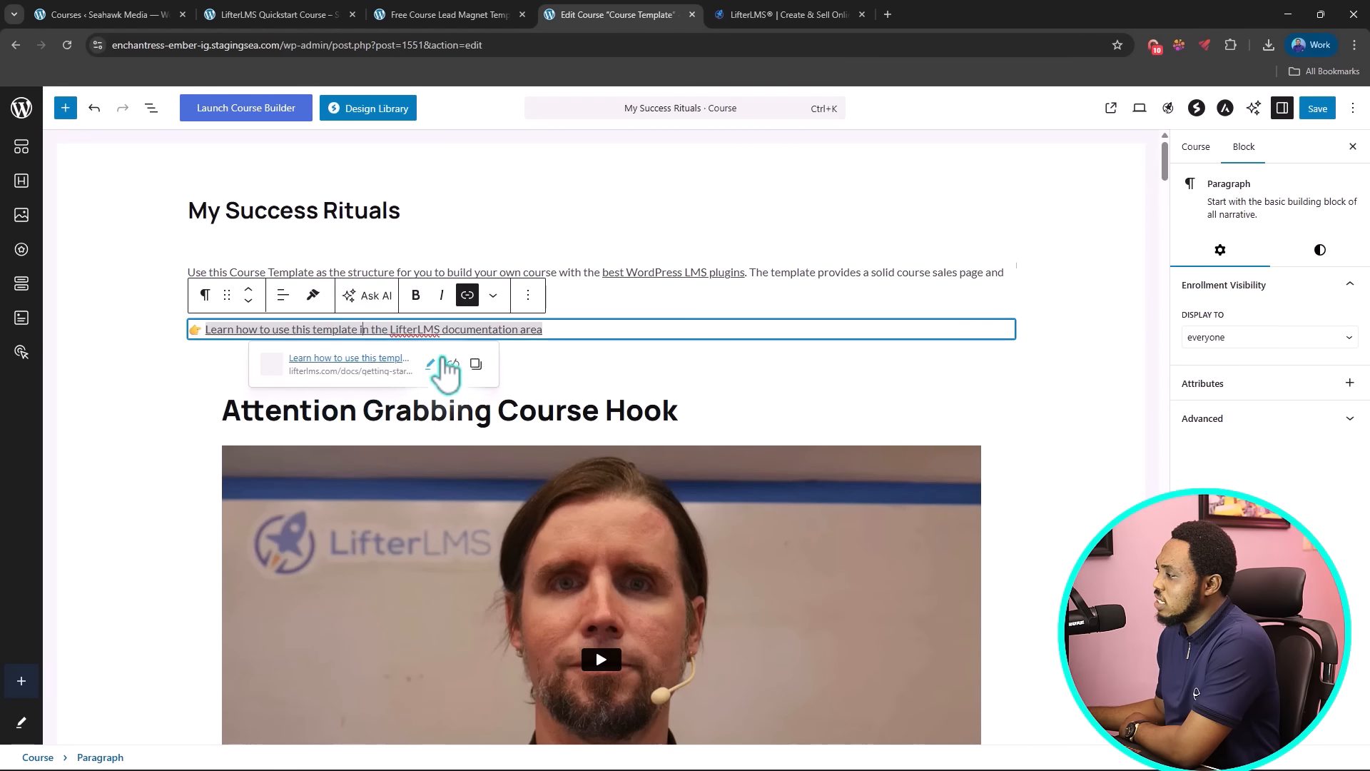
{"action": "left_click", "coordinate": [434, 364]}
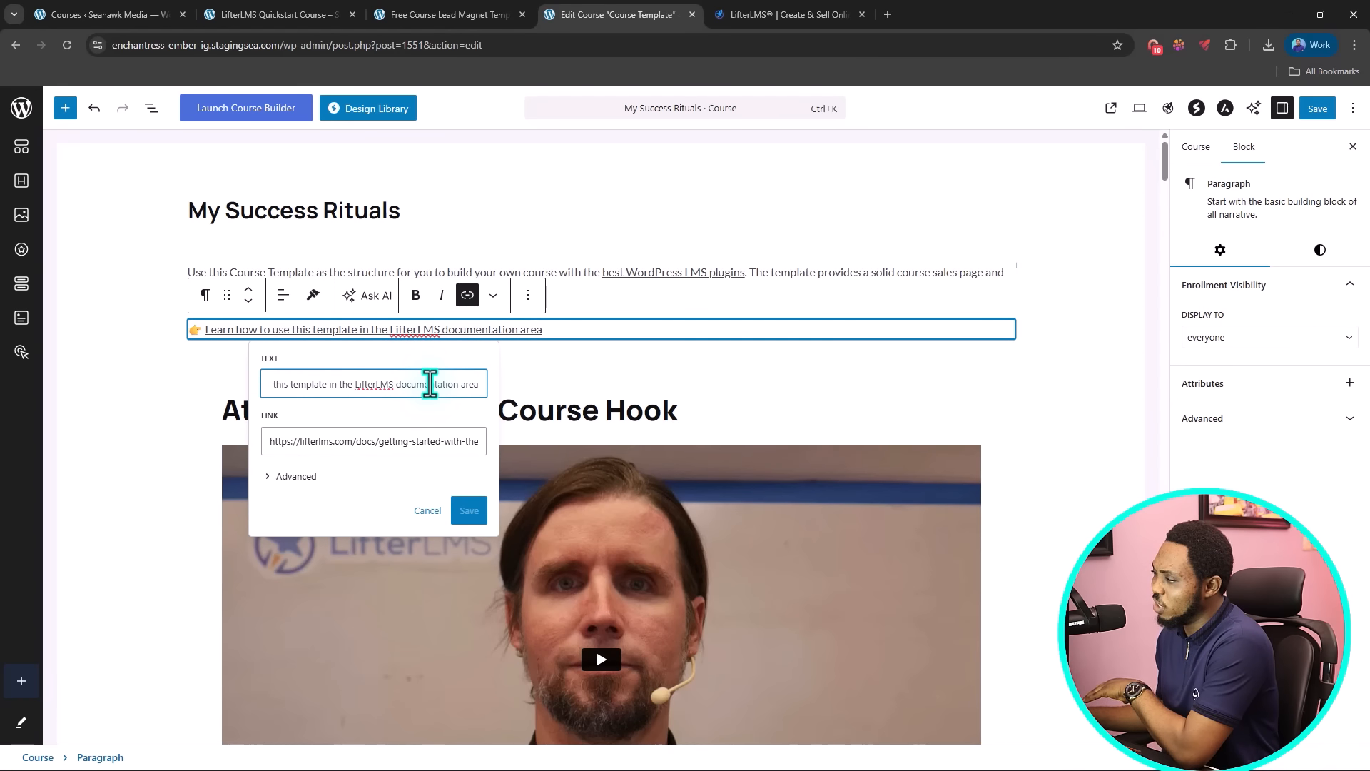
{"action": "left_click", "coordinate": [628, 377]}
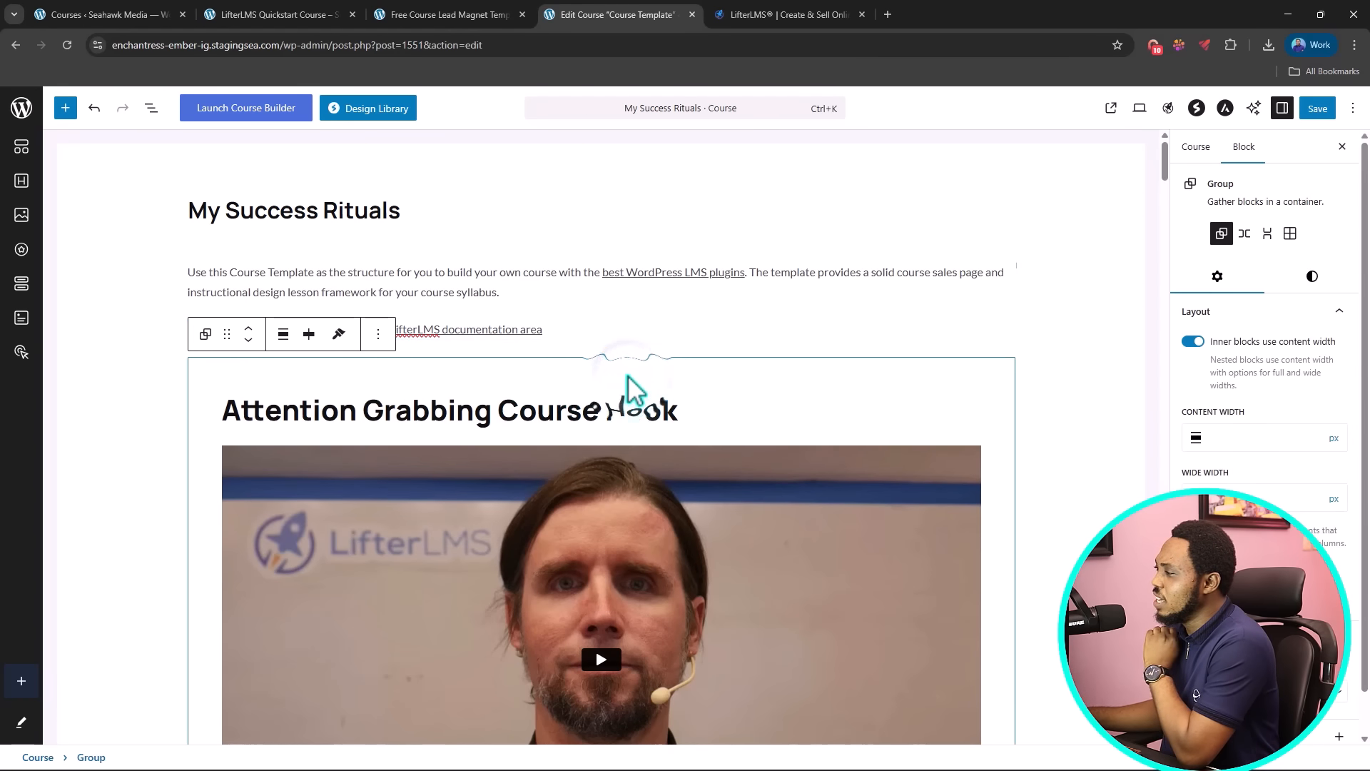
Step: Search the blocks for "youtube" and install the "YouTube Block - A better way to embed YouTube video, short, playlist" beneath the course hook's Vimeo video
{"action": "scroll", "coordinate": [709, 347], "scroll_direction": "down", "scroll_amount": 4}
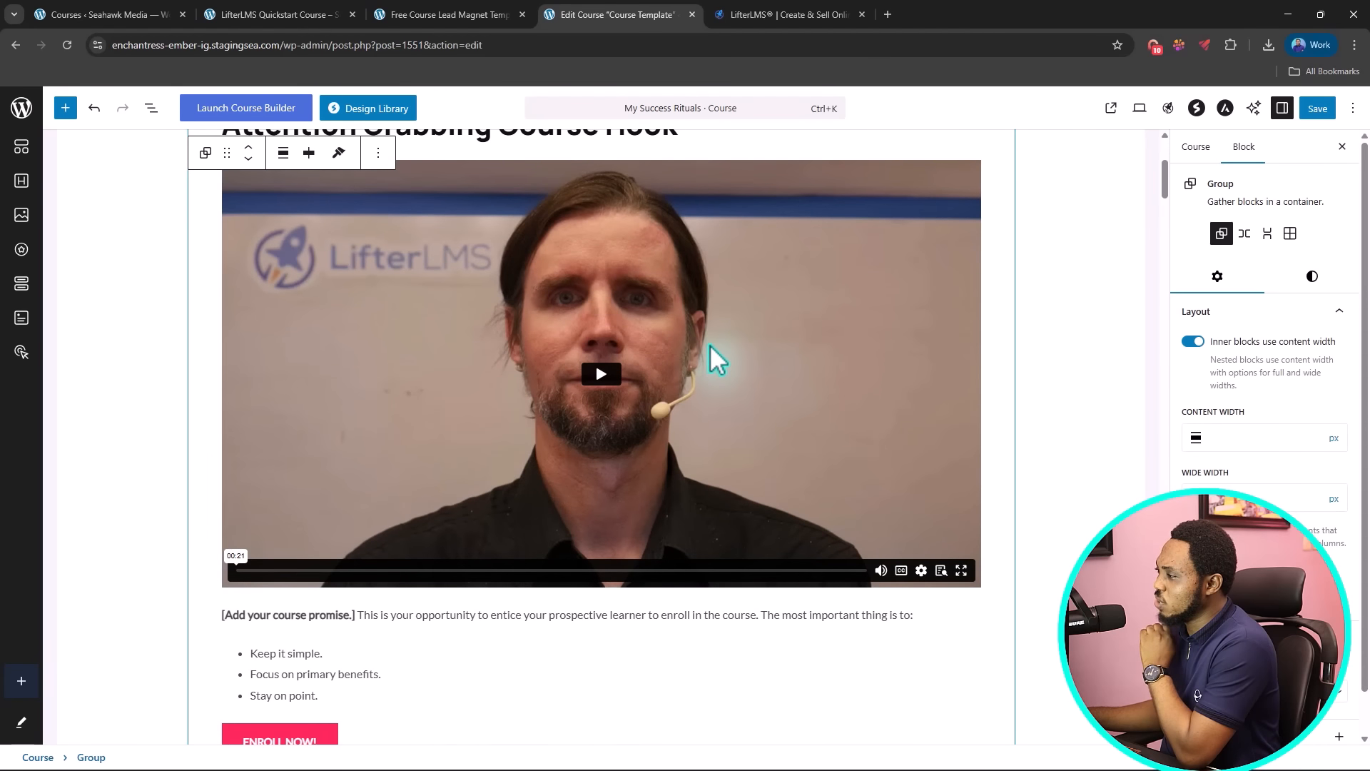
{"action": "left_click", "coordinate": [371, 328]}
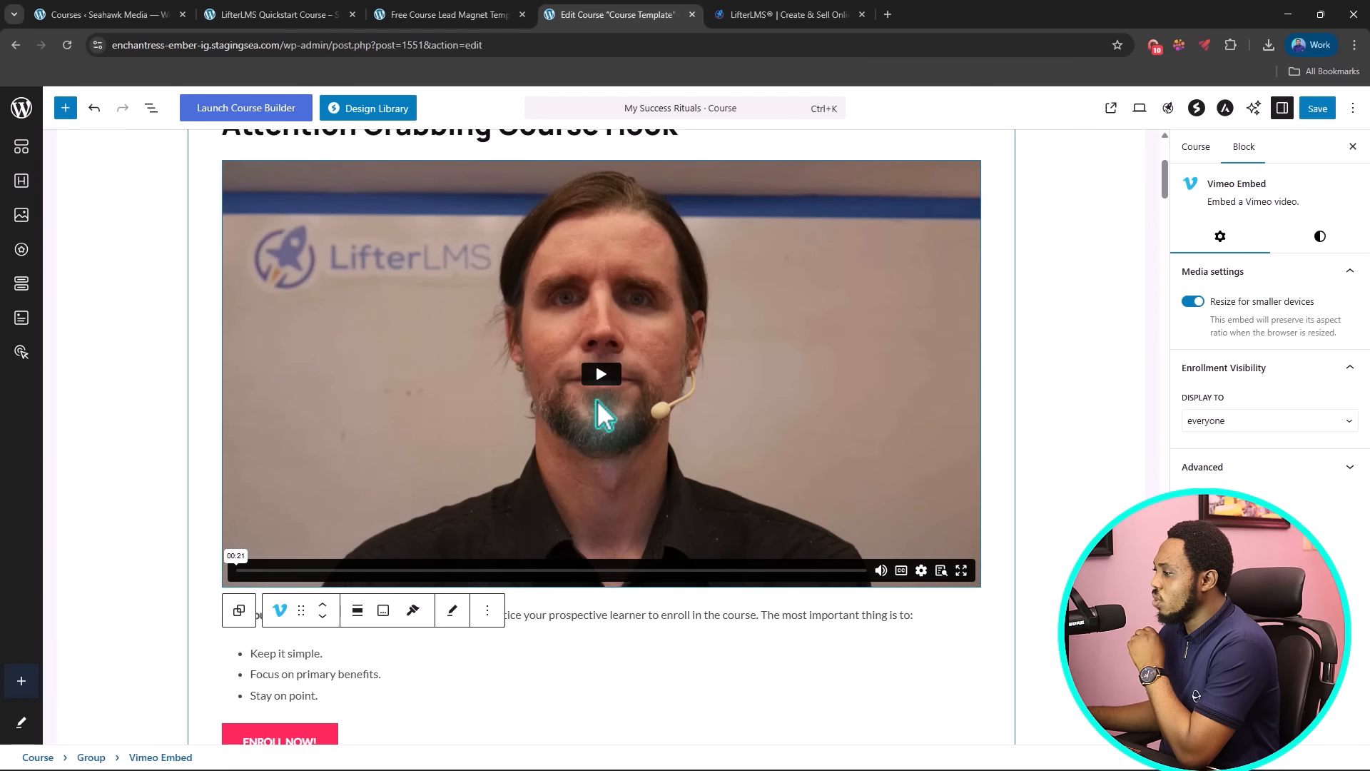
{"action": "left_click", "coordinate": [65, 108]}
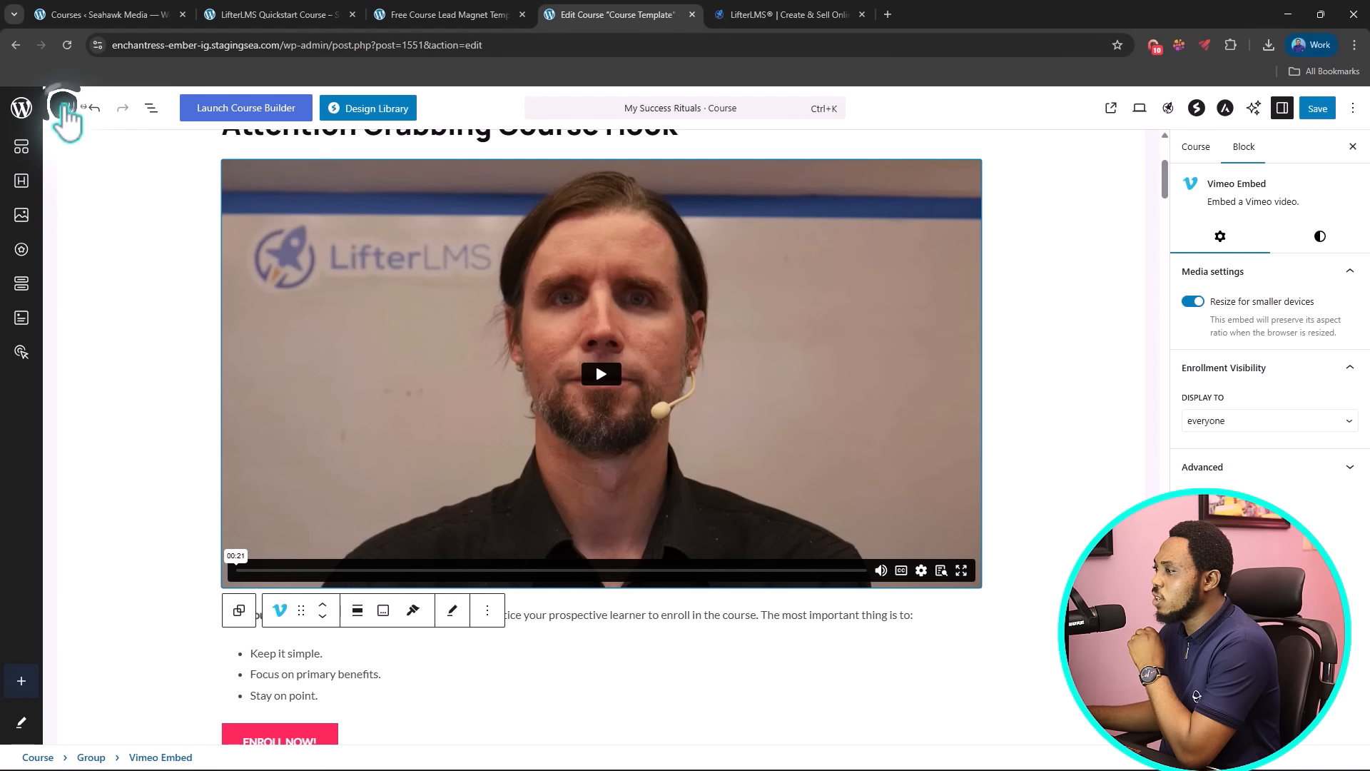
{"action": "left_click", "coordinate": [96, 190]}
{"action": "type", "text": "youtube"}
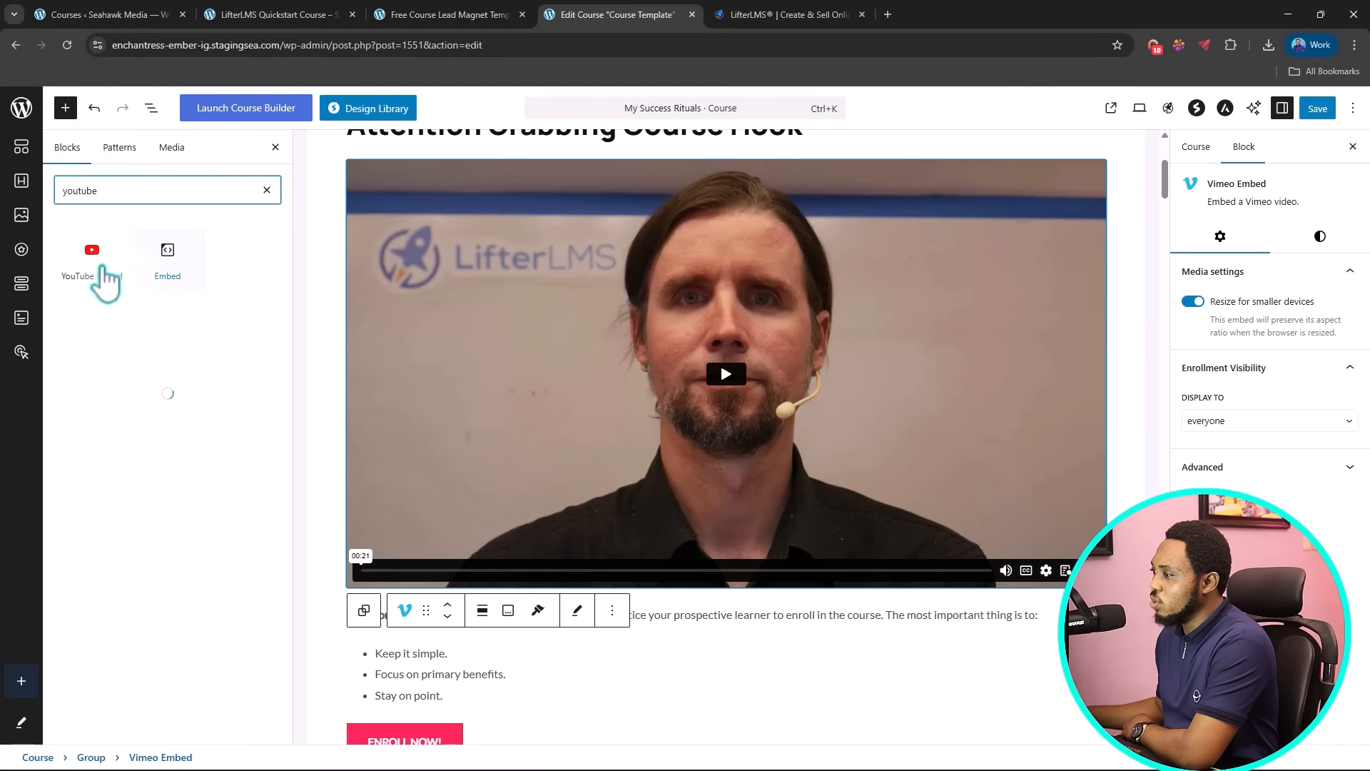
{"action": "left_click_drag", "start_coordinate": [92, 261], "coordinate": [690, 587]}
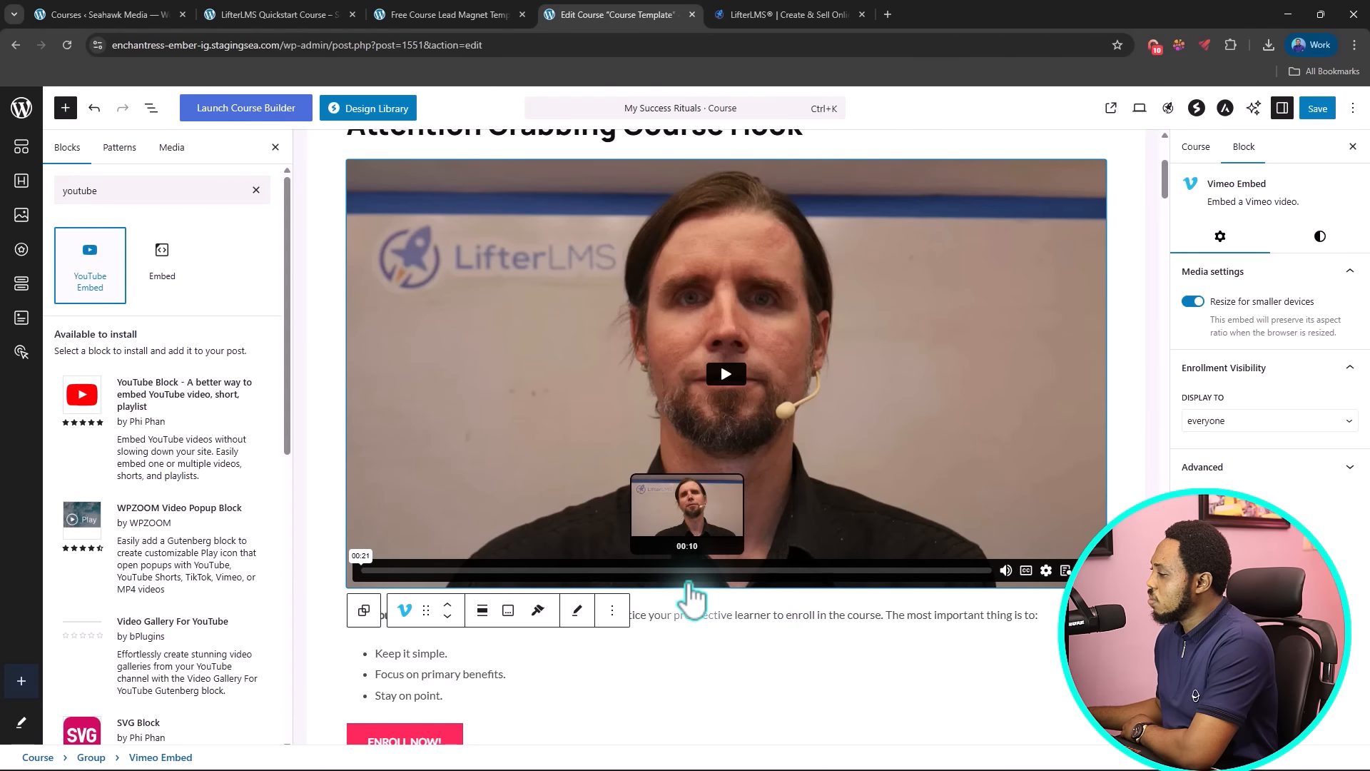
{"action": "left_click", "coordinate": [107, 427]}
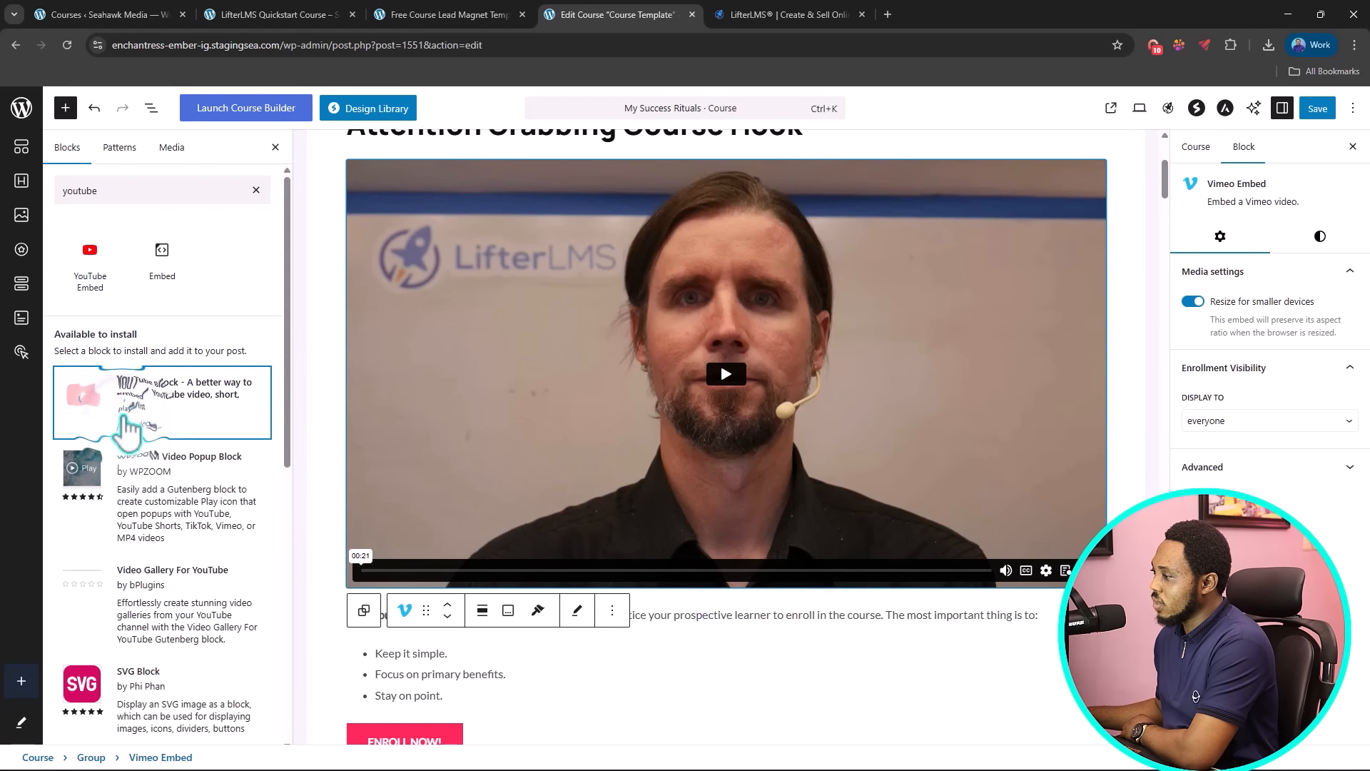
{"action": "scroll", "coordinate": [927, 492], "scroll_direction": "down", "scroll_amount": 3}
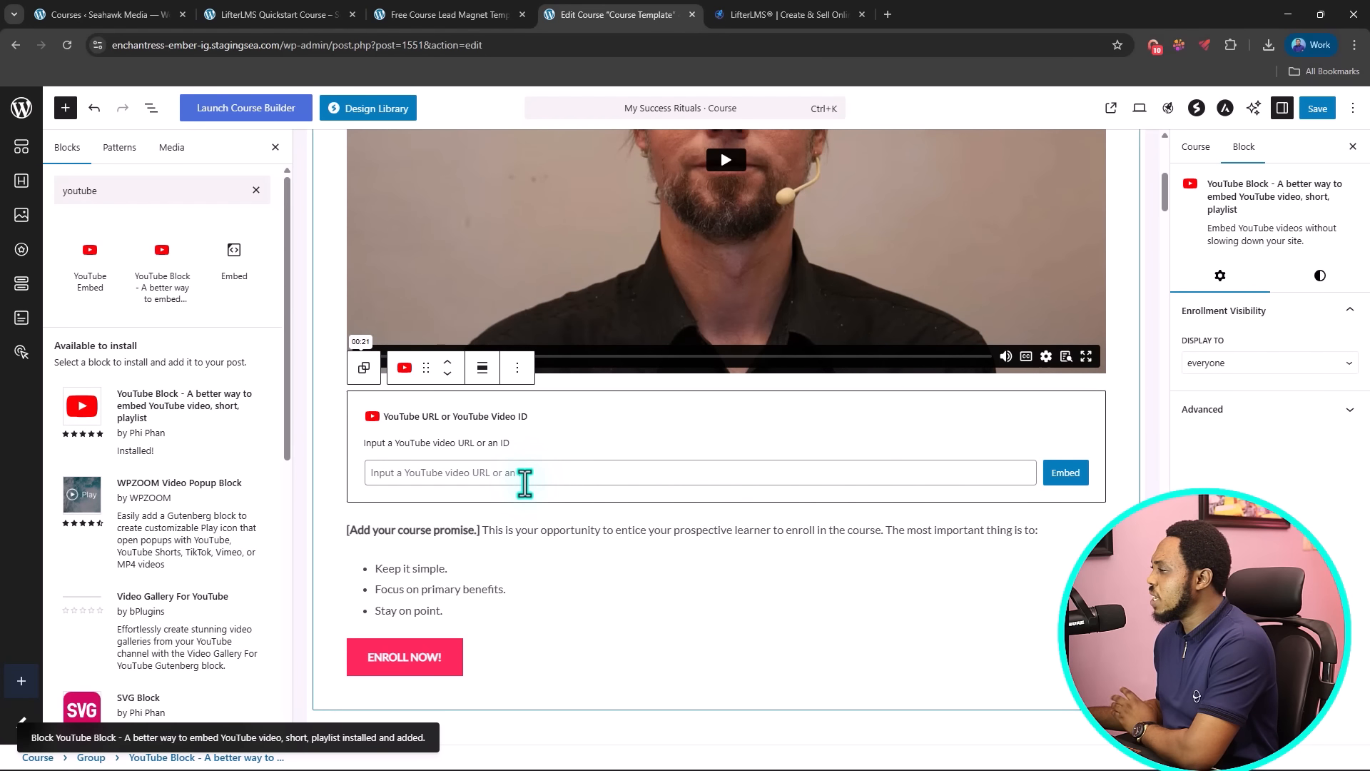
{"action": "left_click", "coordinate": [446, 474]}
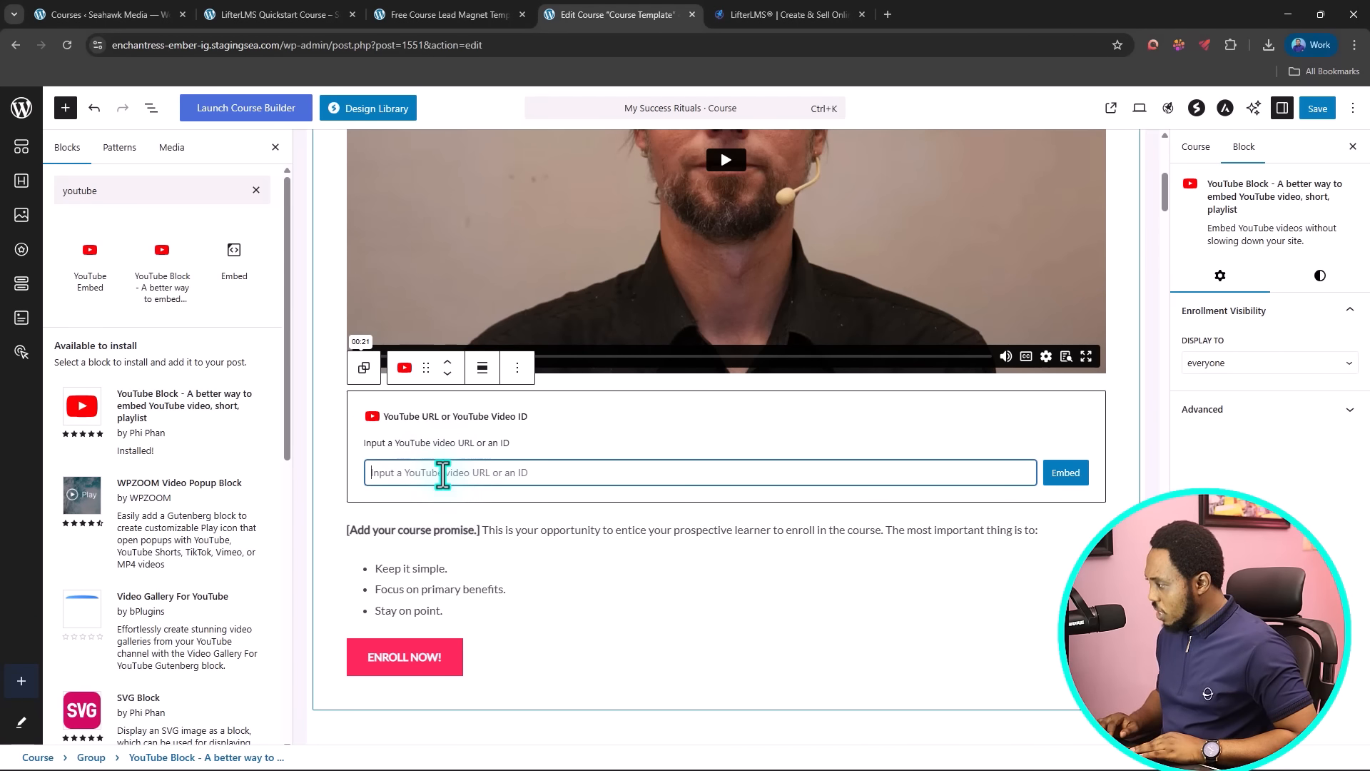
{"action": "type", "text": "https://youtu.be/VYvFZdh2YJo?si=-x49ZHLZraMKxl2v"}
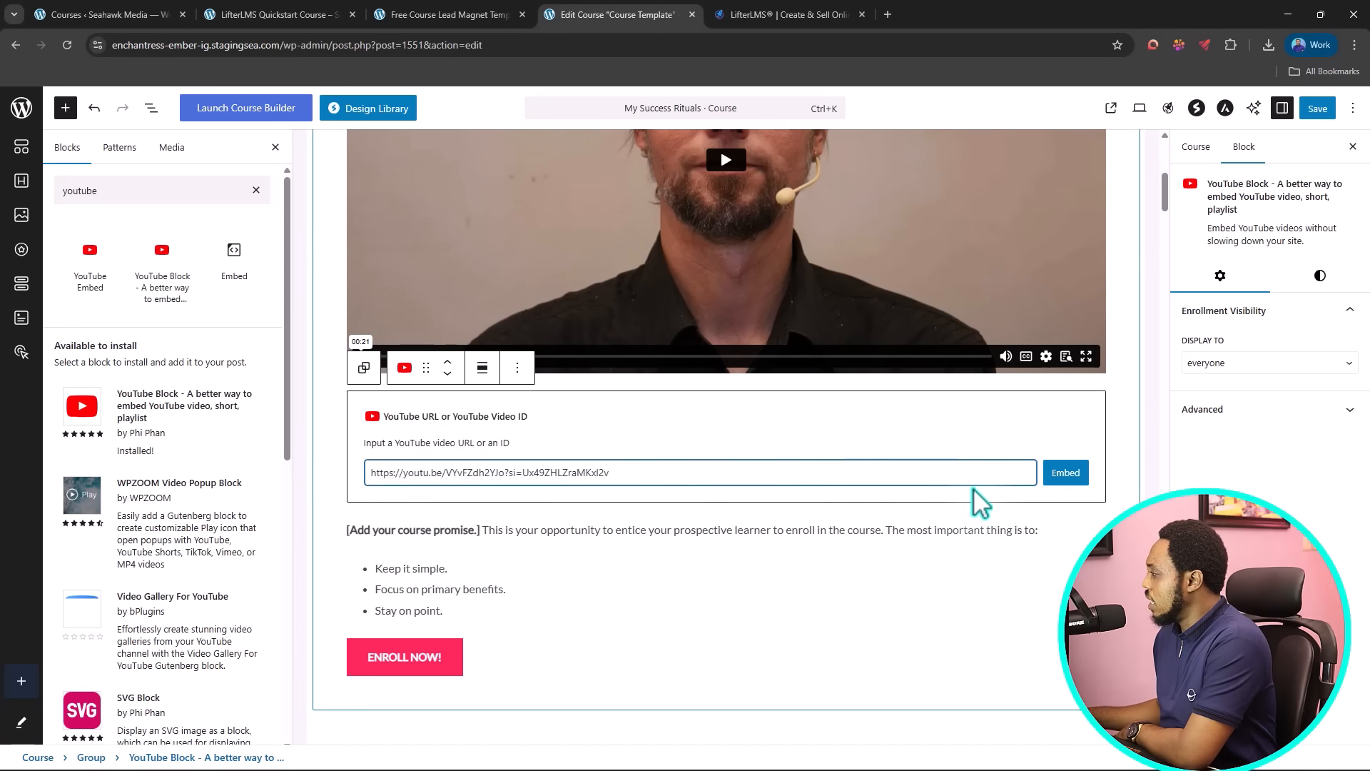
{"action": "left_click", "coordinate": [1065, 473]}
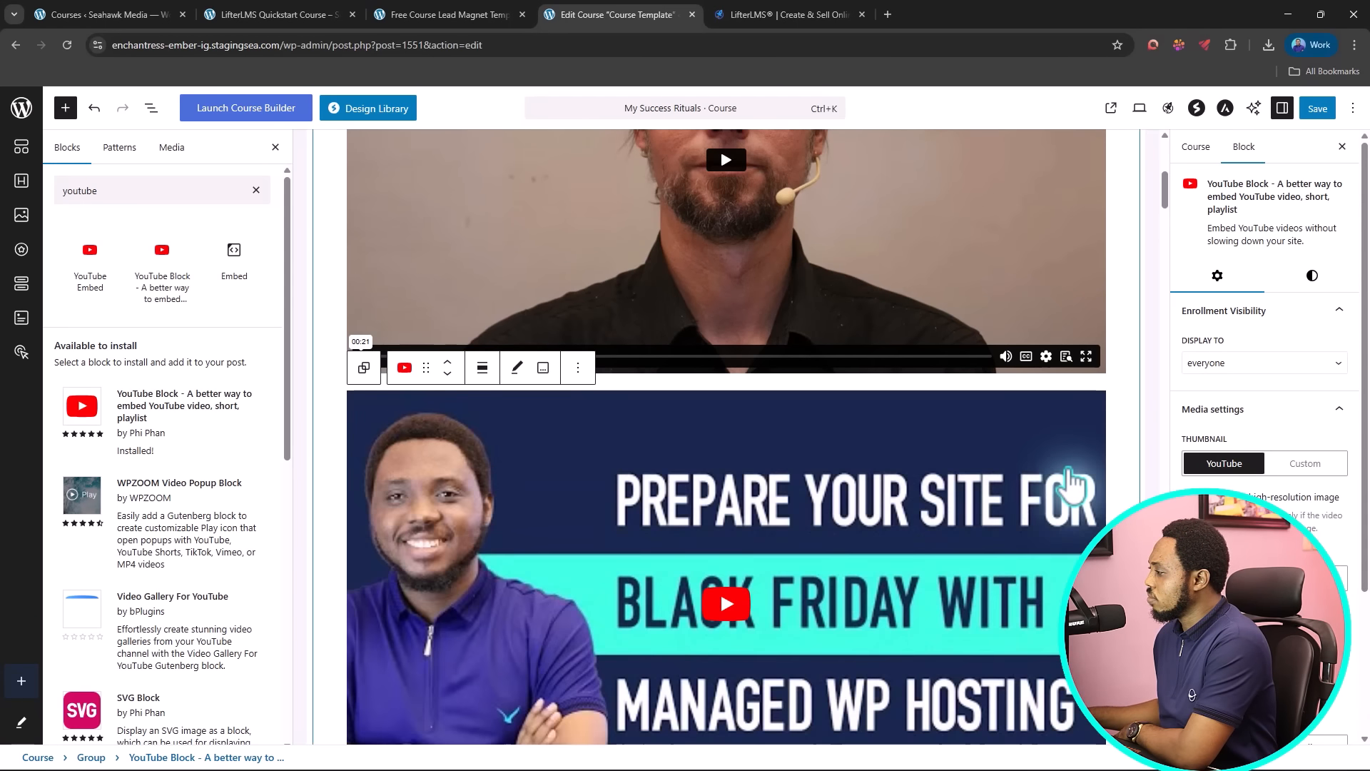
{"action": "scroll", "coordinate": [858, 491], "scroll_direction": "down", "scroll_amount": 2}
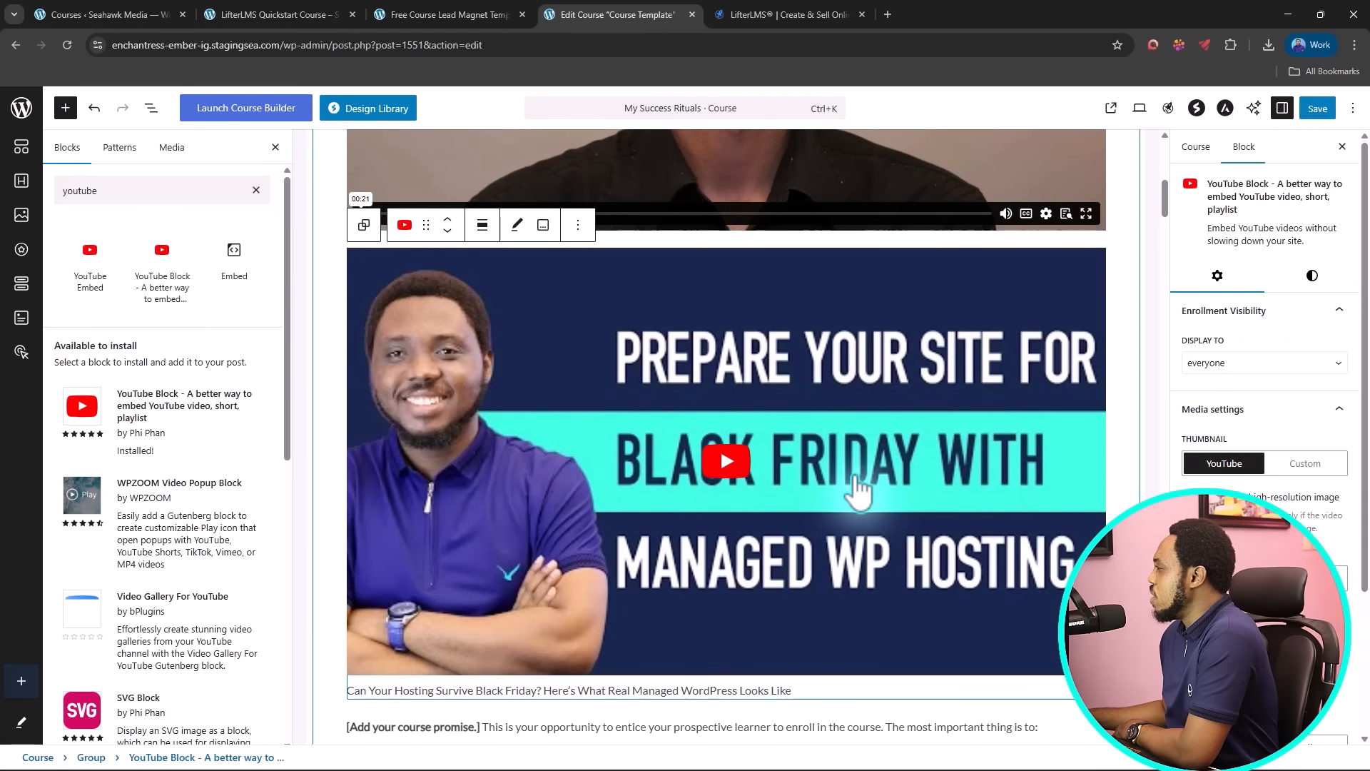
{"action": "scroll", "coordinate": [857, 480], "scroll_direction": "up", "scroll_amount": 2}
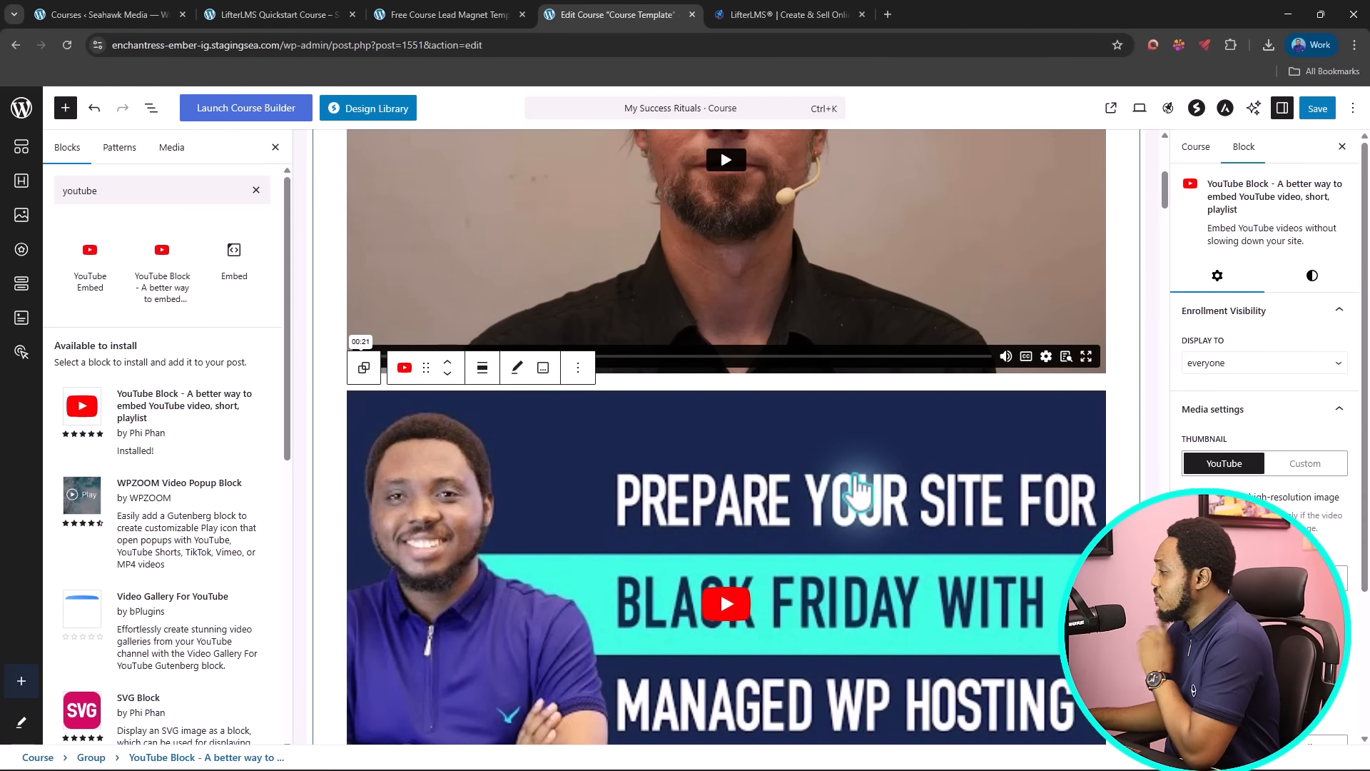
Step: Delete the Vimeo video block above the embedded YouTube video
{"action": "scroll", "coordinate": [856, 476], "scroll_direction": "up", "scroll_amount": 3}
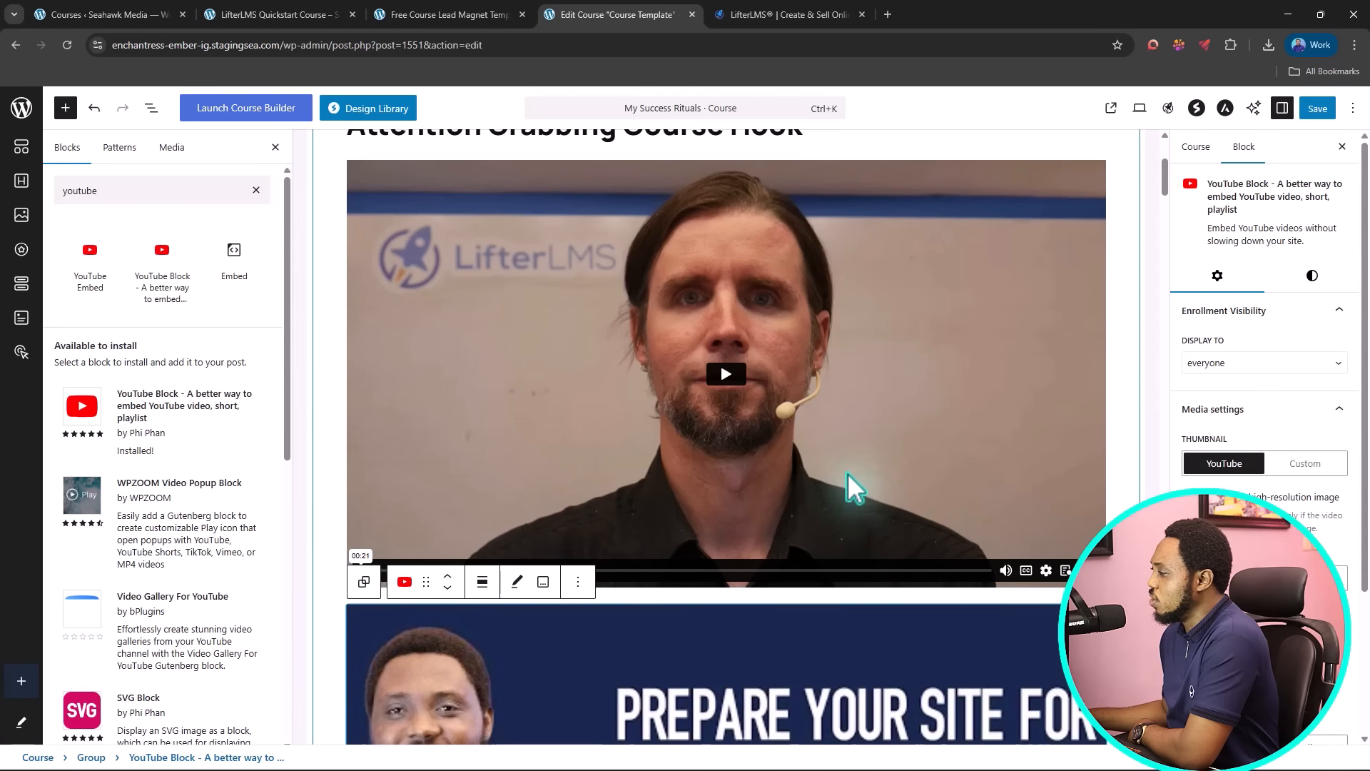
{"action": "left_click", "coordinate": [968, 336]}
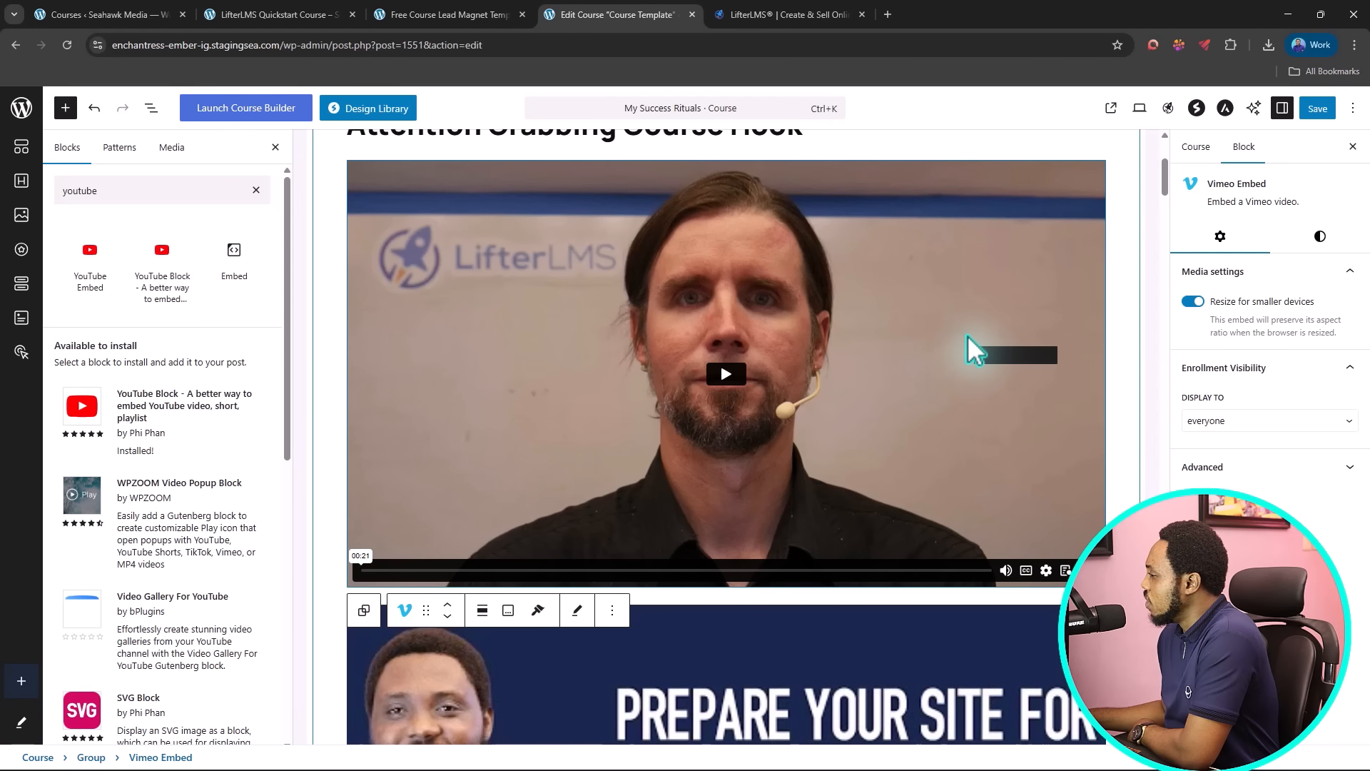
{"action": "left_click", "coordinate": [613, 611]}
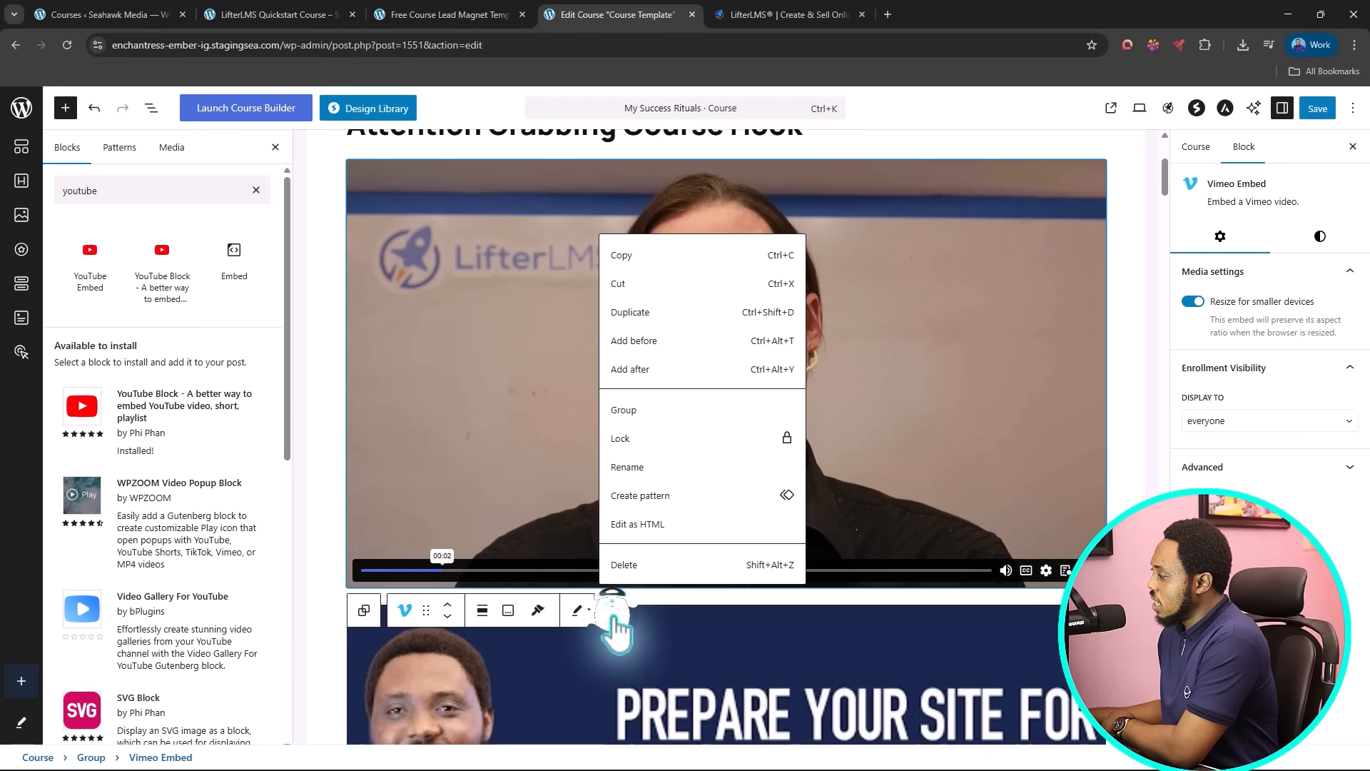
{"action": "left_click", "coordinate": [622, 567]}
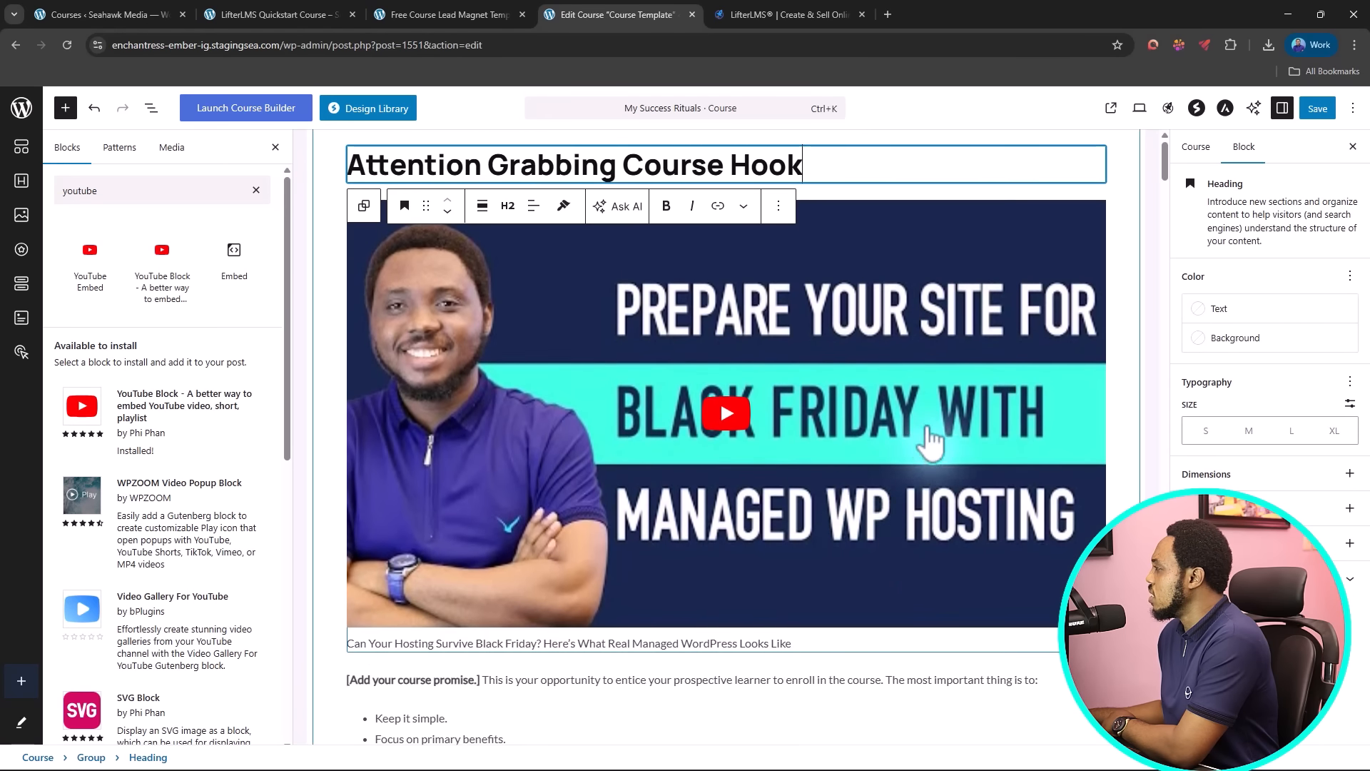
Step: Replace the "Attention Grabbing Course Hook" heading with "Your website might go down during Black Friday!"
{"action": "scroll", "coordinate": [931, 442], "scroll_direction": "up", "scroll_amount": 3}
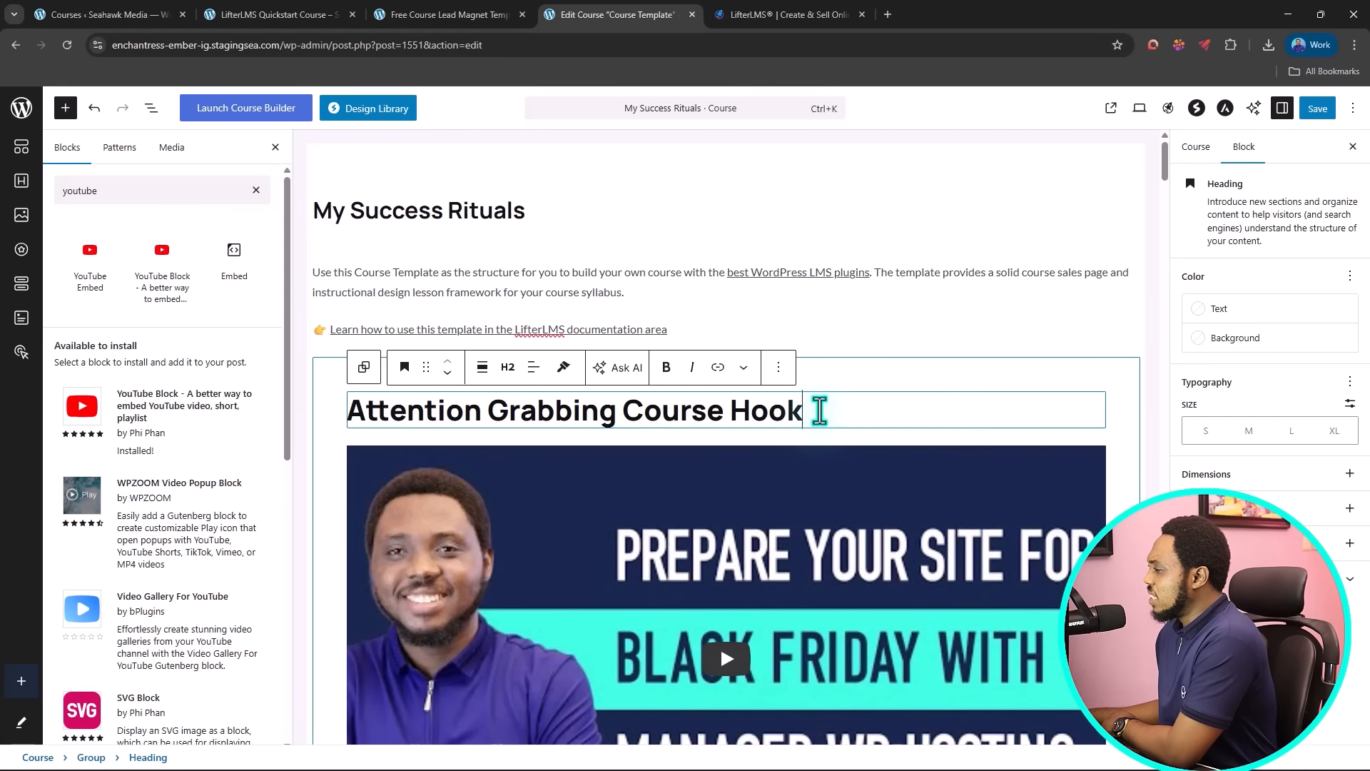
{"action": "left_click_drag", "start_coordinate": [823, 414], "coordinate": [286, 427]}
{"action": "type", "text": "Your website might go down during Black Friday"}
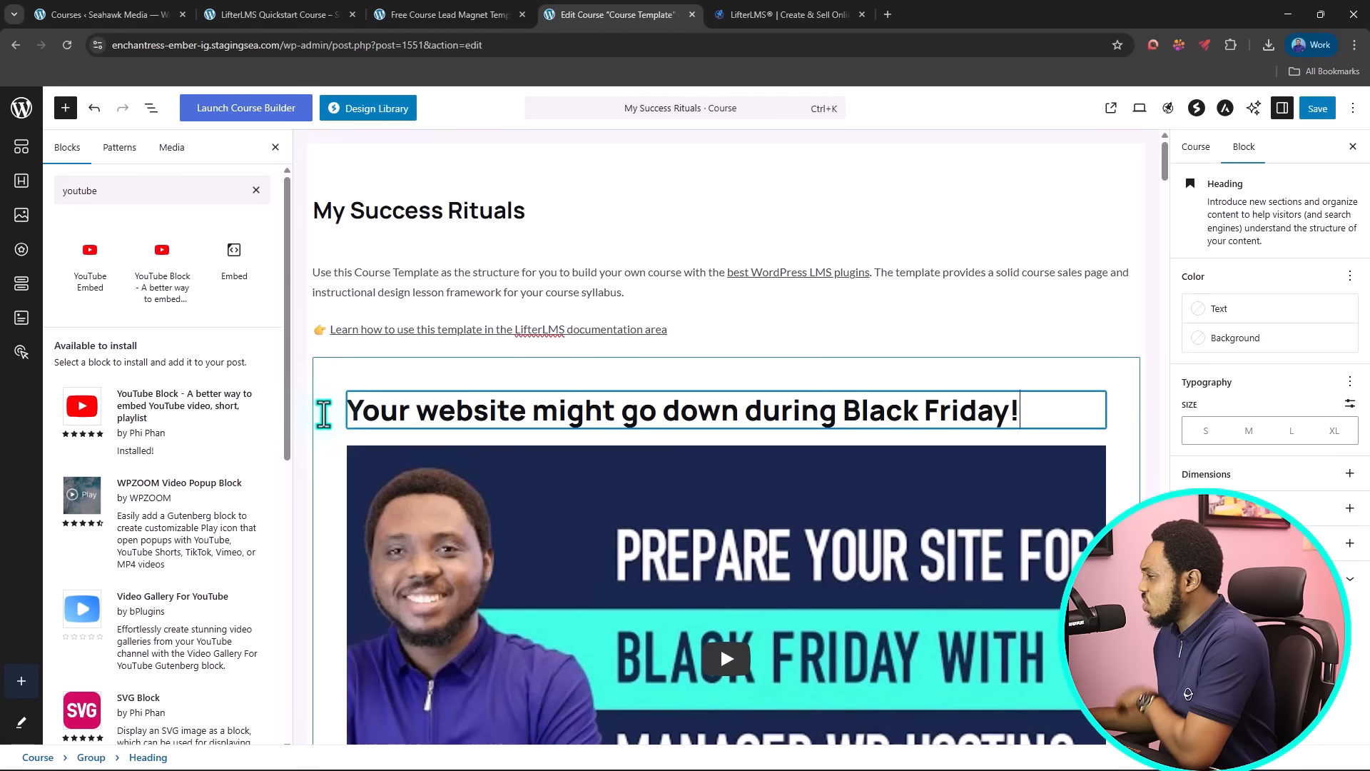
Step: Examine the template's brand logos, enroll button, before-and-after section and testimonials, selecting a sample logo and a testimonial photo to inspect their block settings
{"action": "scroll", "coordinate": [1074, 264], "scroll_direction": "down", "scroll_amount": 10}
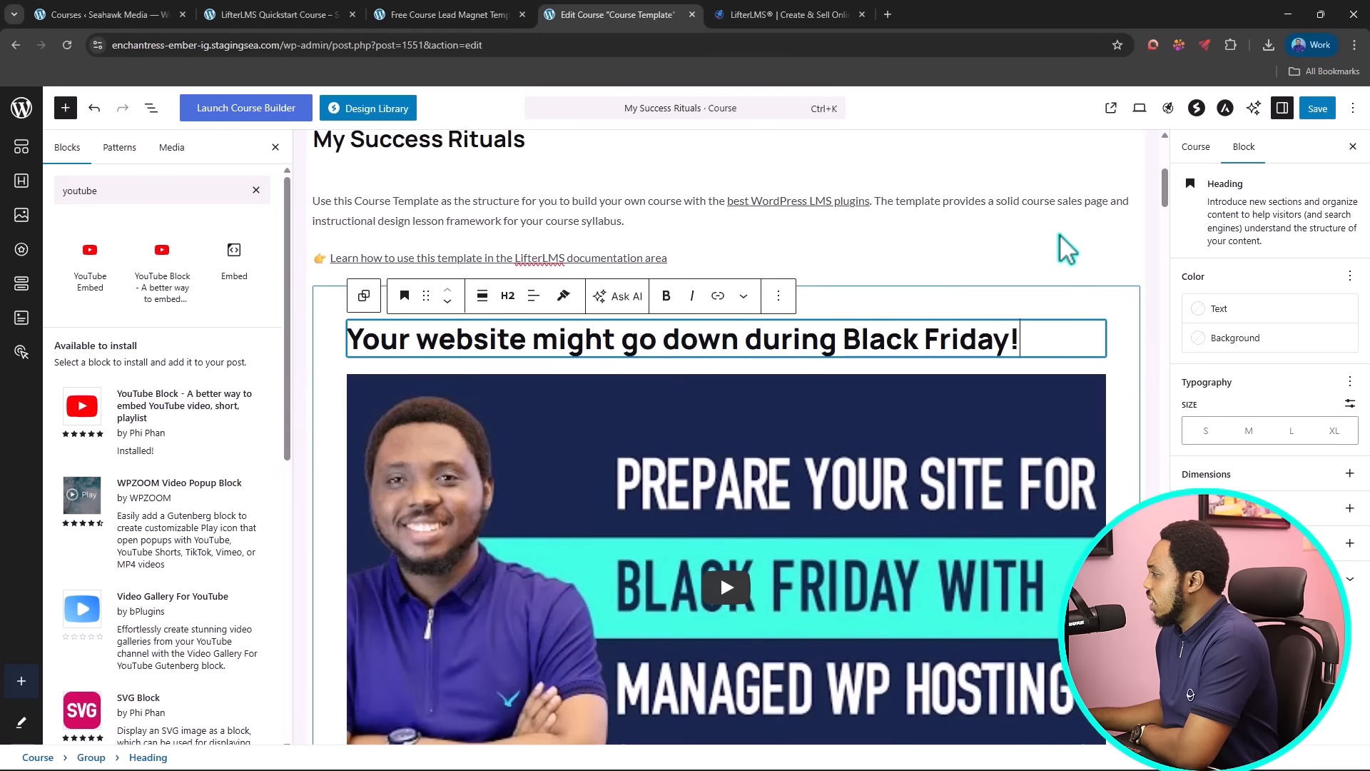
{"action": "scroll", "coordinate": [1073, 256], "scroll_direction": "down", "scroll_amount": 4}
{"action": "scroll", "coordinate": [943, 358], "scroll_direction": "up", "scroll_amount": 3}
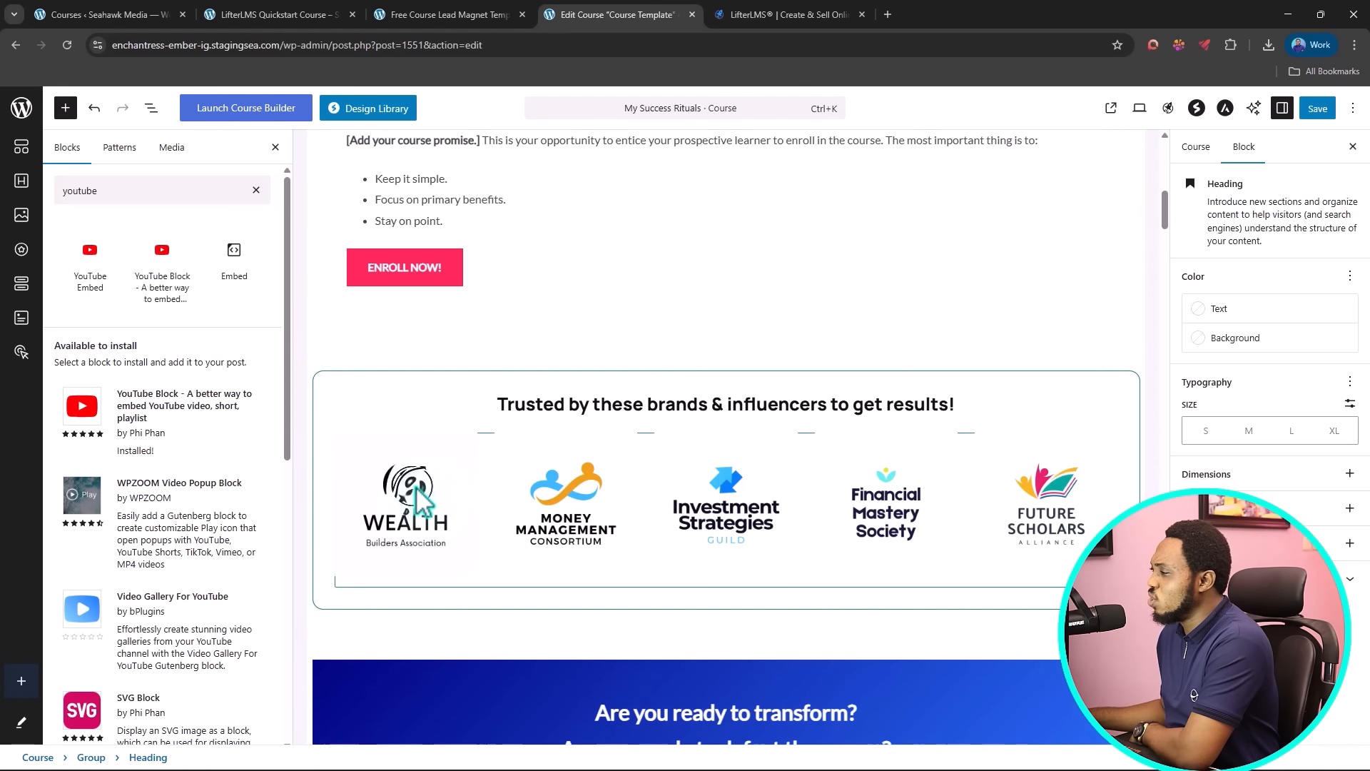
{"action": "left_click", "coordinate": [421, 500]}
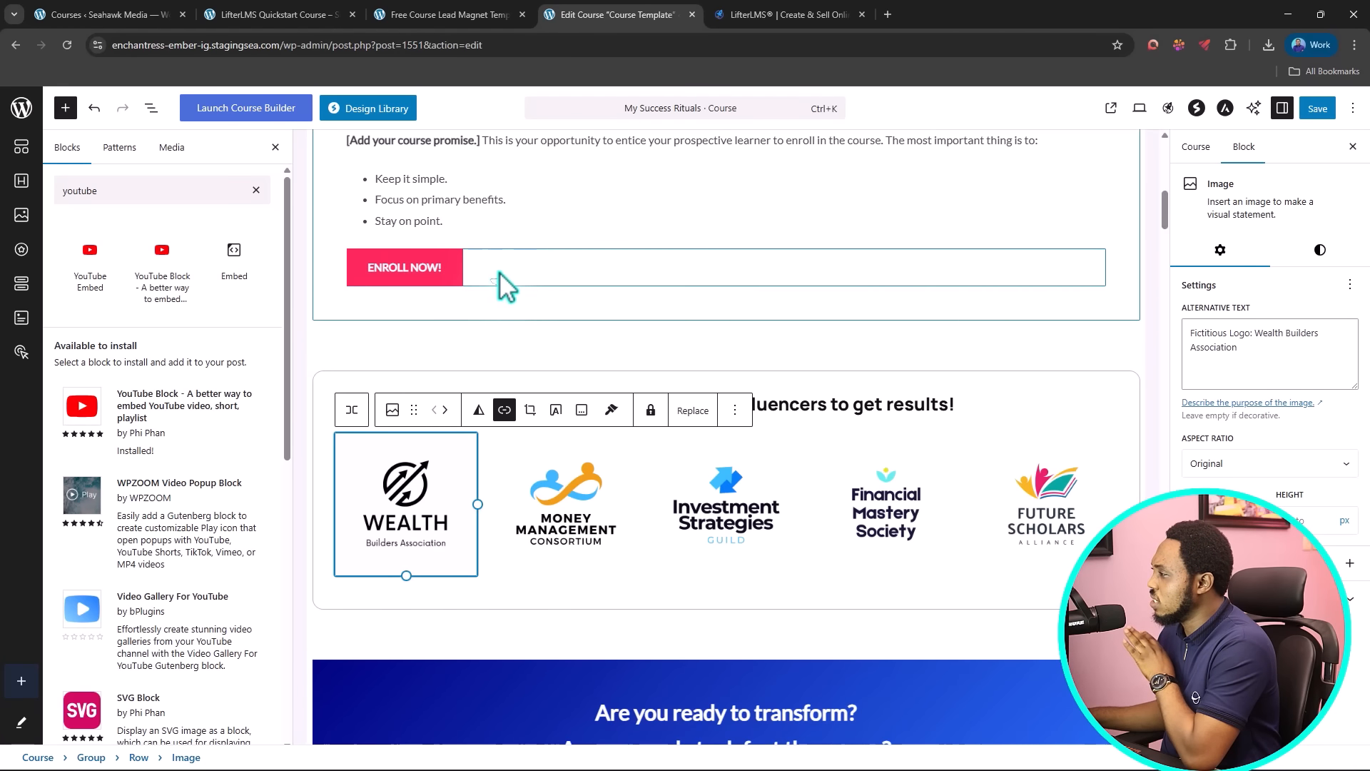
{"action": "left_click", "coordinate": [500, 274]}
{"action": "scroll", "coordinate": [535, 382], "scroll_direction": "down", "scroll_amount": 5}
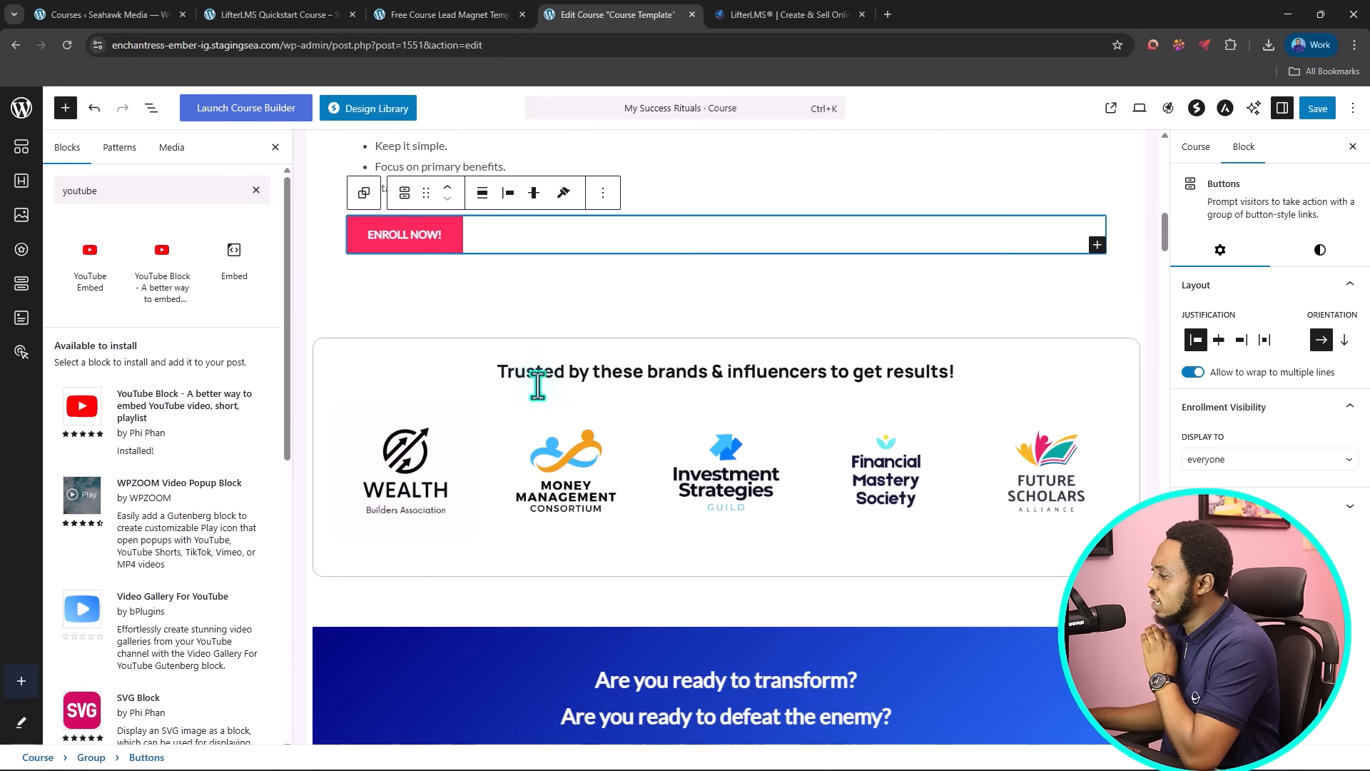
{"action": "scroll", "coordinate": [601, 494], "scroll_direction": "down", "scroll_amount": 8}
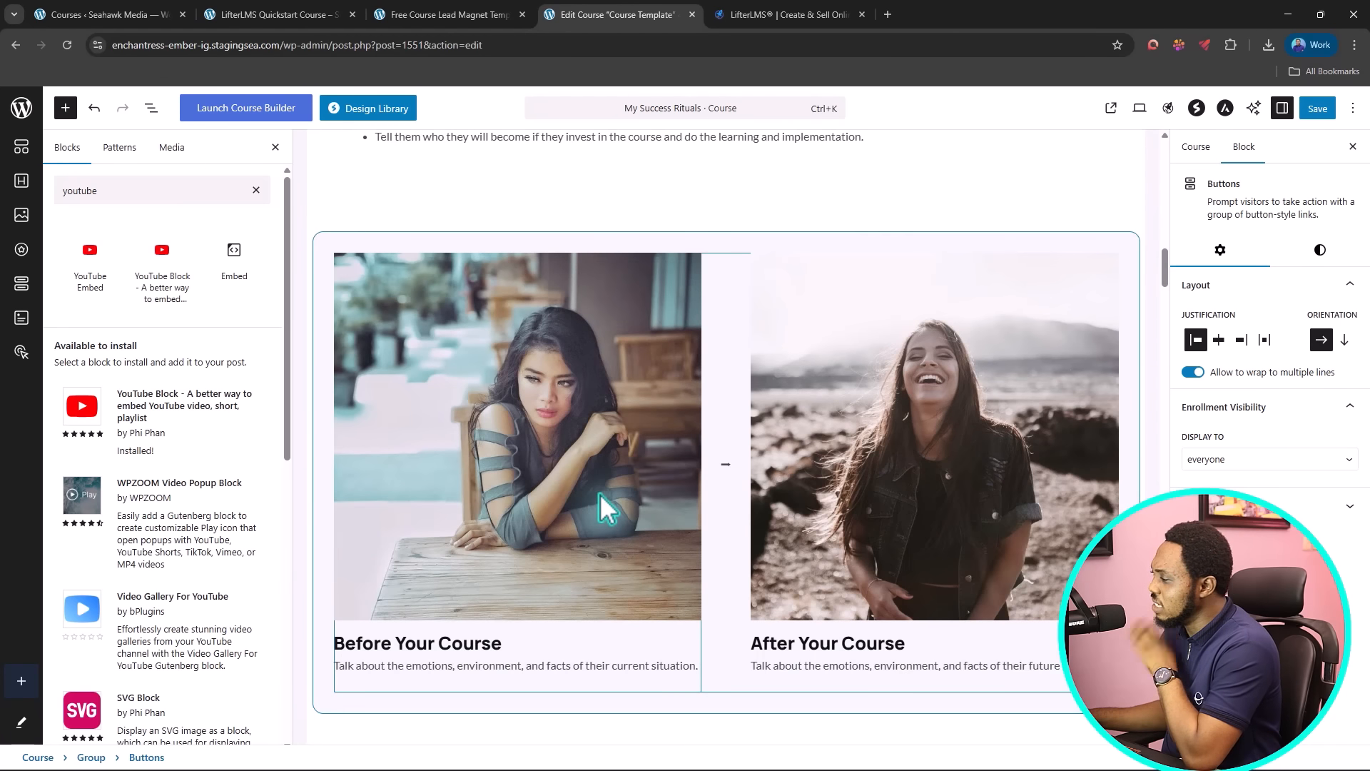
{"action": "scroll", "coordinate": [600, 494], "scroll_direction": "down", "scroll_amount": 10}
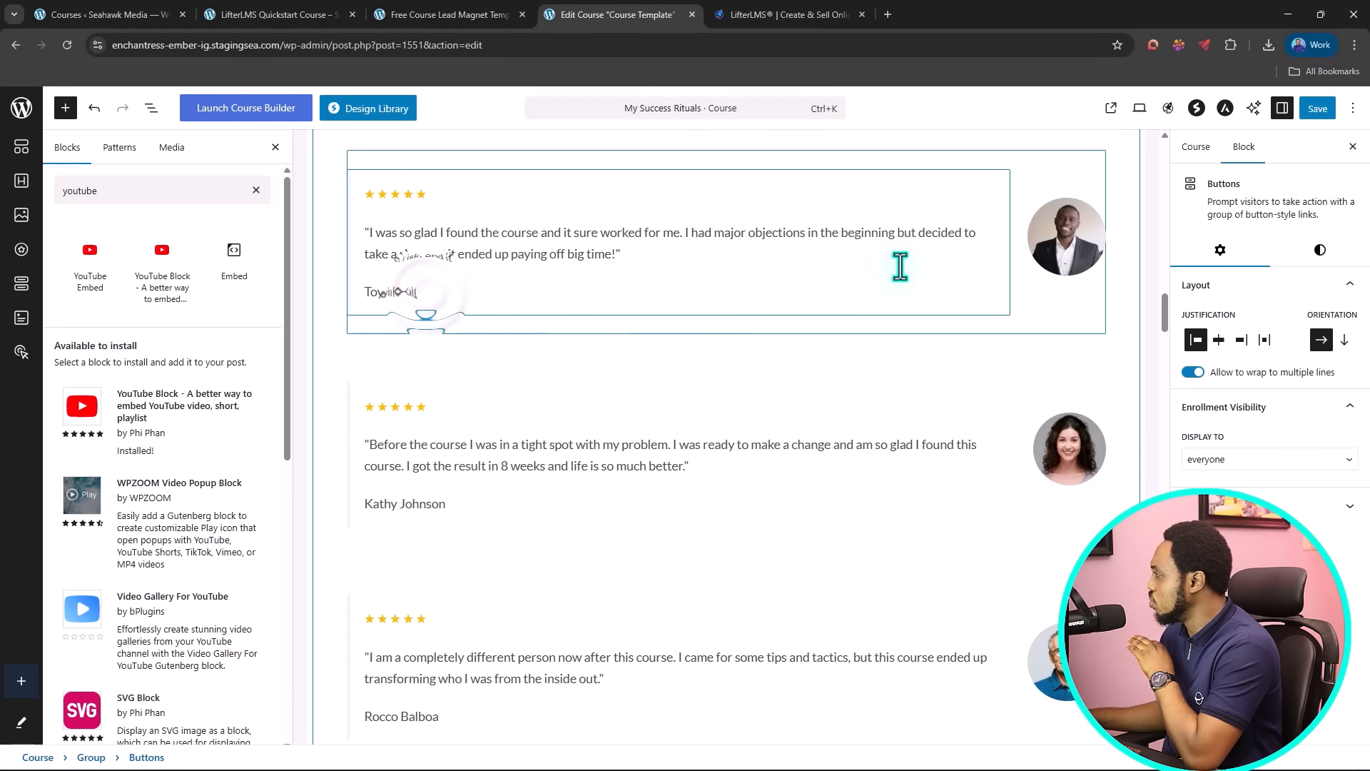
{"action": "left_click", "coordinate": [425, 291]}
{"action": "left_click", "coordinate": [1069, 252]}
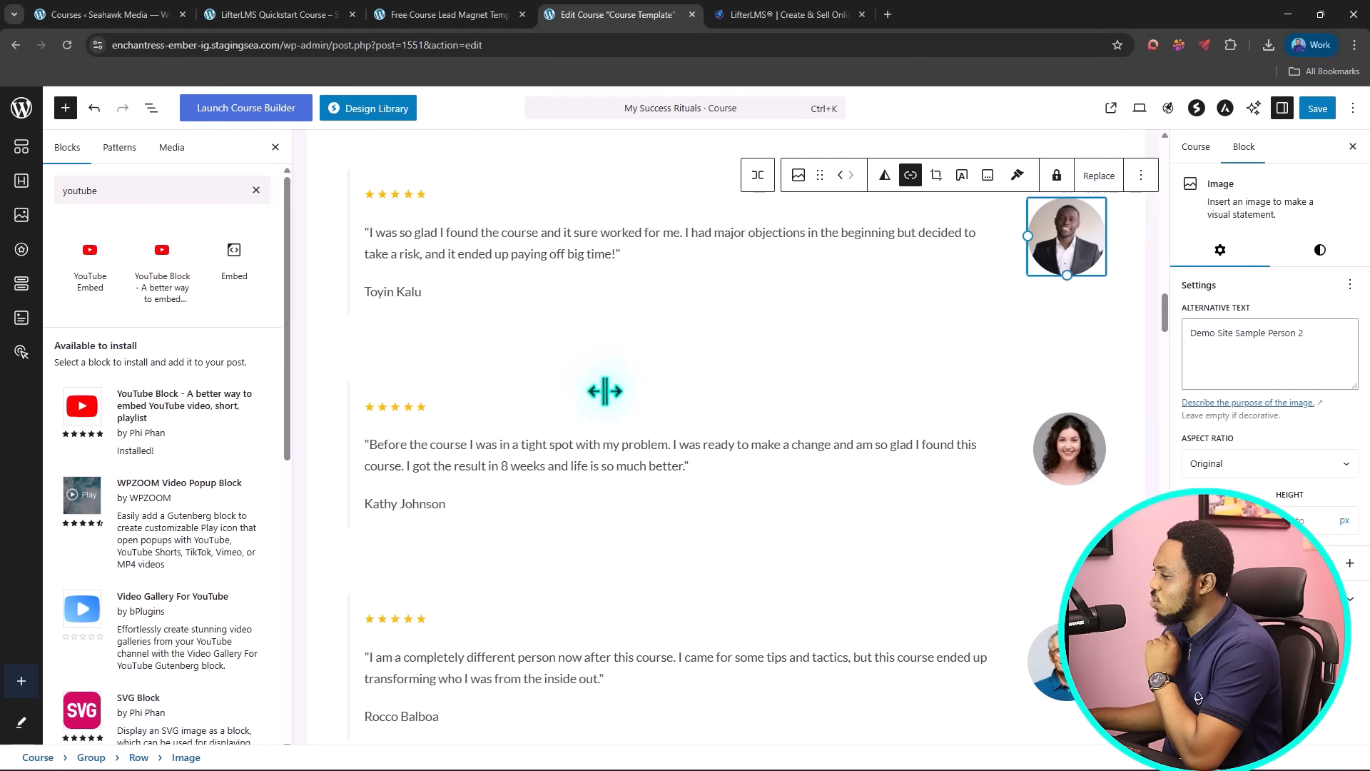
Step: Review the course curriculum modules and the "Become a Better You" student segments further down the template
{"action": "scroll", "coordinate": [599, 428], "scroll_direction": "down", "scroll_amount": 10}
{"action": "scroll", "coordinate": [604, 473], "scroll_direction": "down", "scroll_amount": 9}
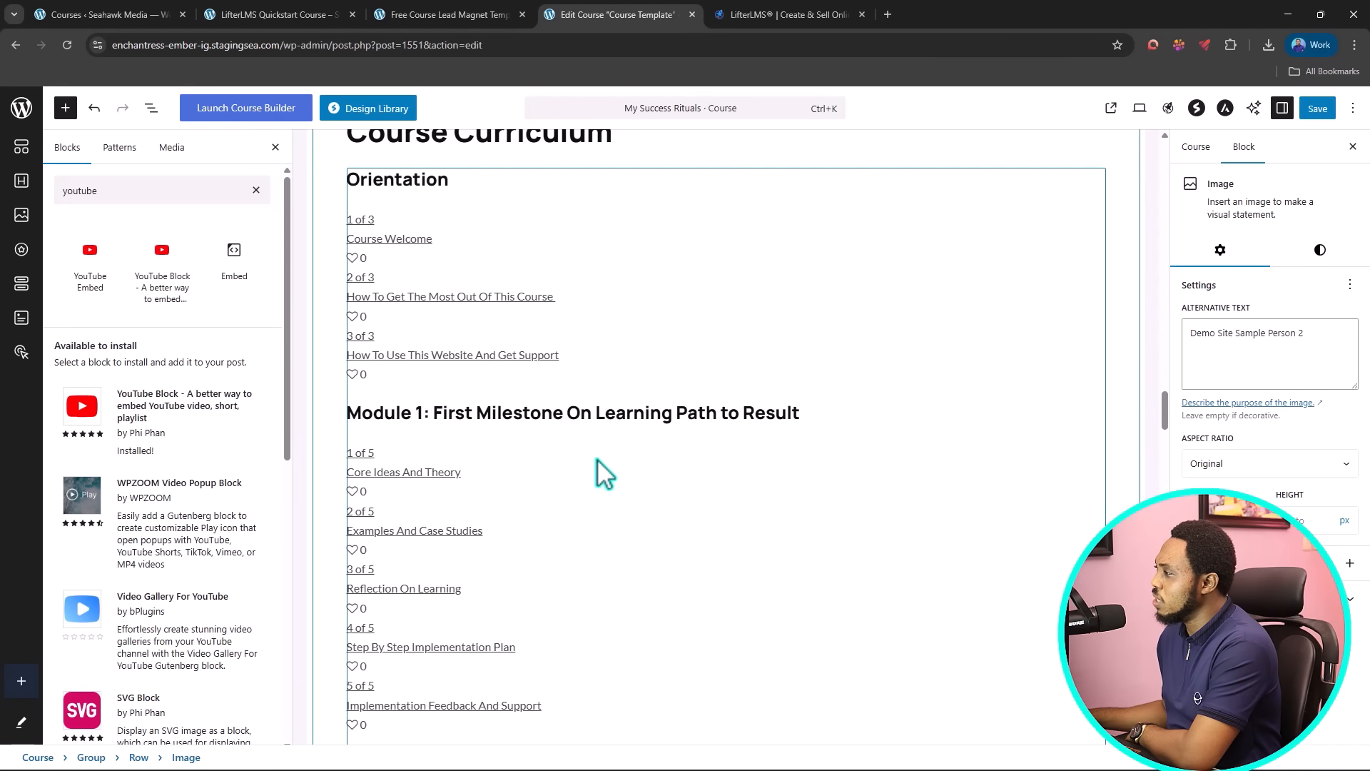
{"action": "scroll", "coordinate": [605, 473], "scroll_direction": "down", "scroll_amount": 10}
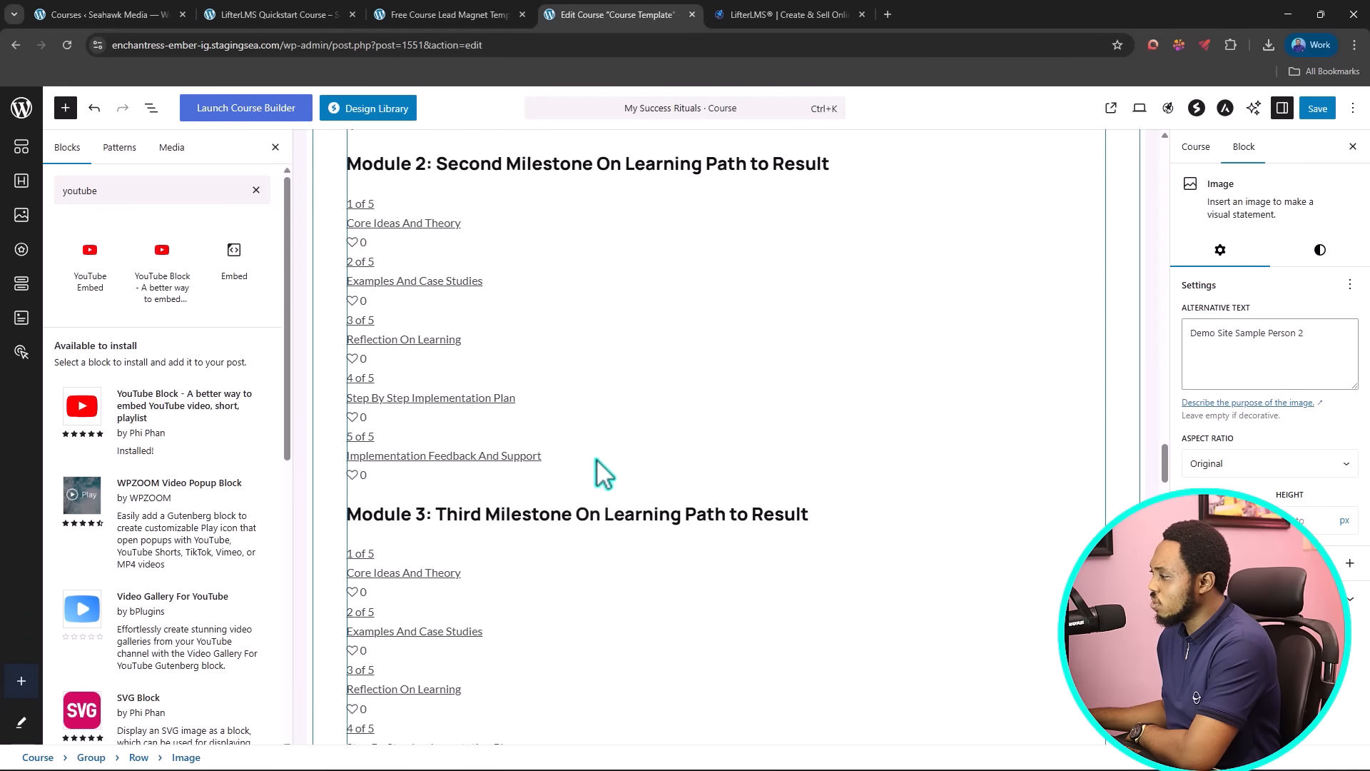
{"action": "scroll", "coordinate": [605, 473], "scroll_direction": "down", "scroll_amount": 12}
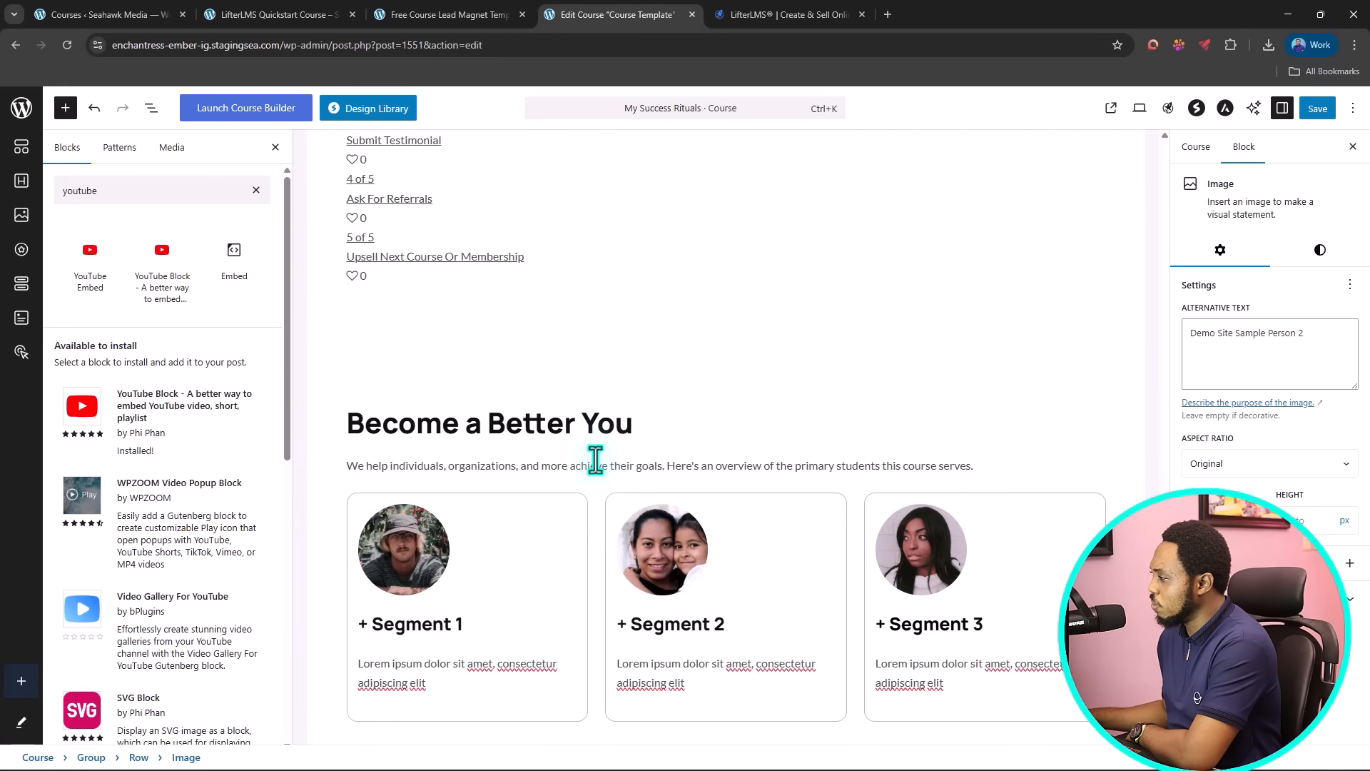
{"action": "scroll", "coordinate": [596, 460], "scroll_direction": "down", "scroll_amount": 8}
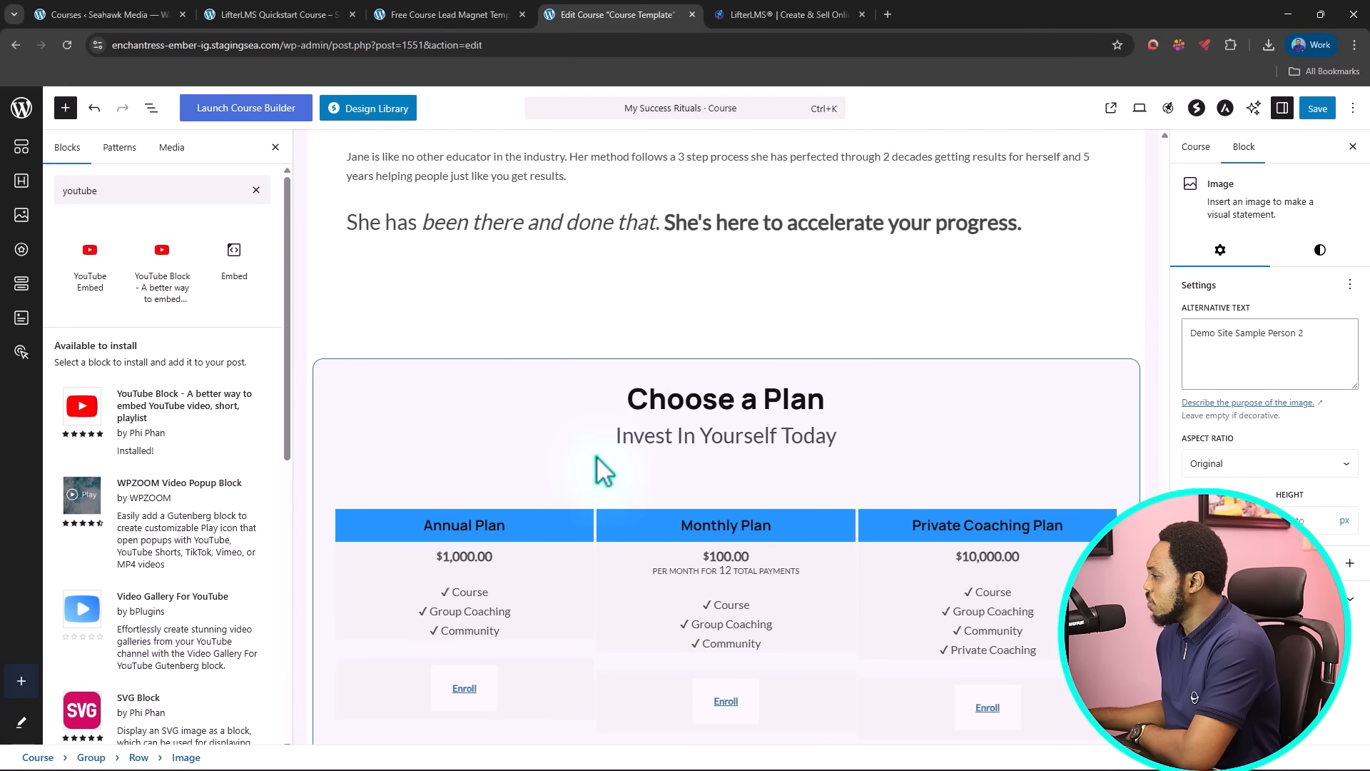
Step: Review the instructor section and its photo block, the pricing plans, the frequently asked questions, and the checkout and guarantee sections
{"action": "scroll", "coordinate": [603, 470], "scroll_direction": "up", "scroll_amount": 3}
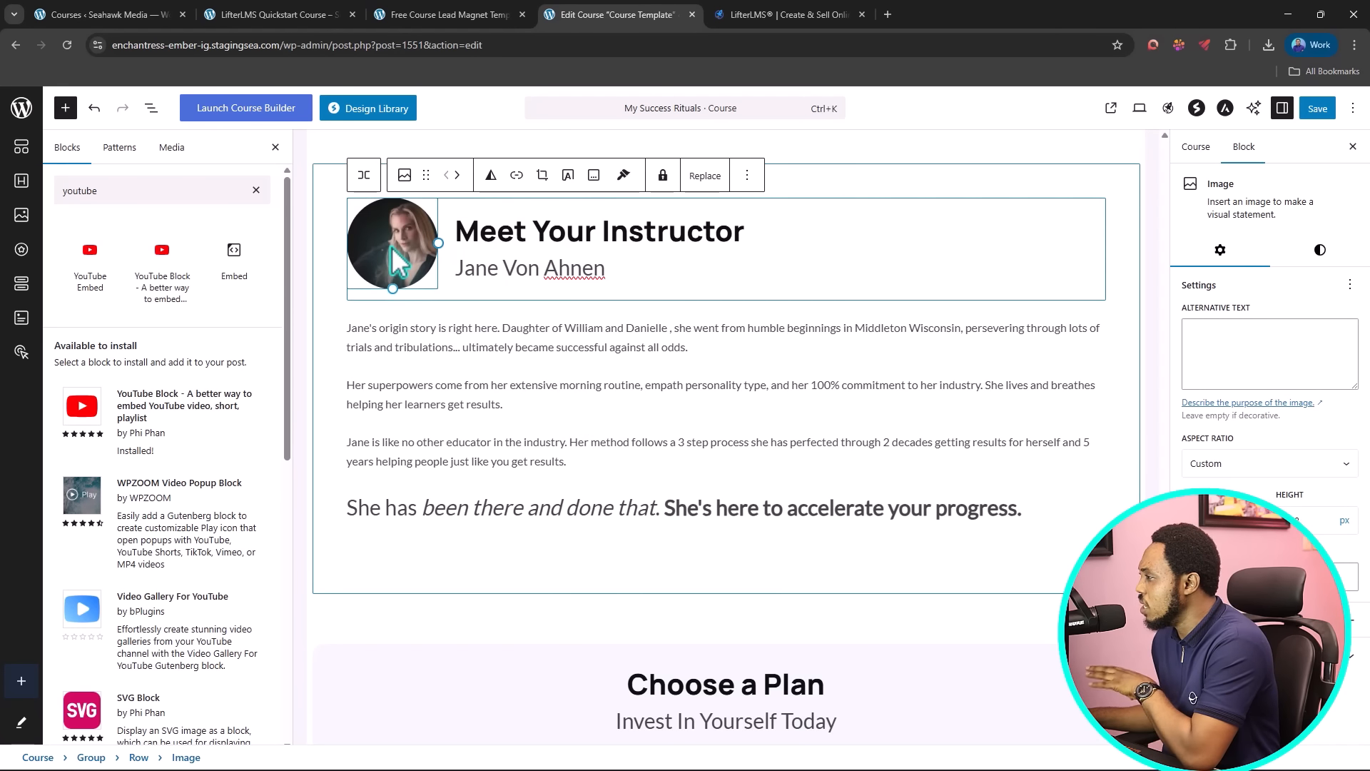
{"action": "scroll", "coordinate": [478, 371], "scroll_direction": "up", "scroll_amount": 2}
{"action": "scroll", "coordinate": [536, 379], "scroll_direction": "down", "scroll_amount": 1}
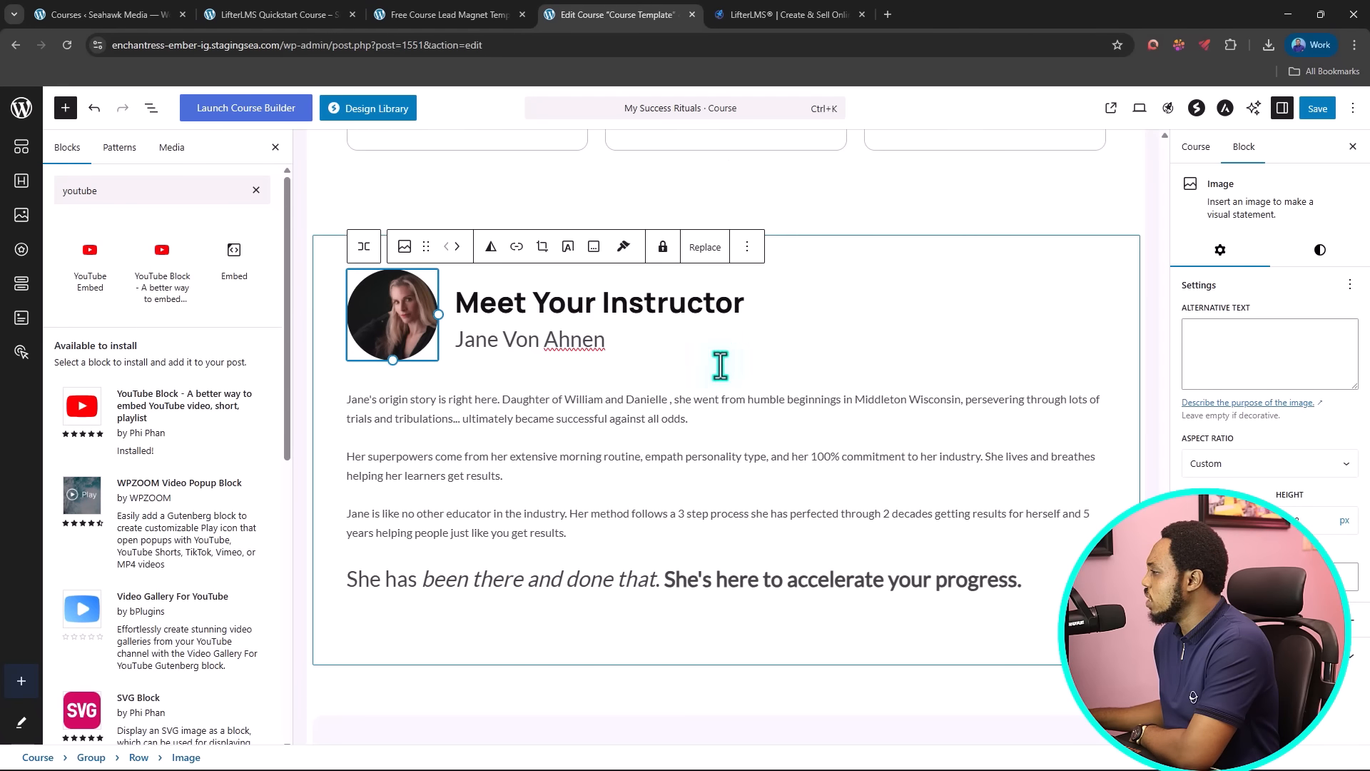
{"action": "scroll", "coordinate": [746, 457], "scroll_direction": "down", "scroll_amount": 5}
{"action": "scroll", "coordinate": [600, 439], "scroll_direction": "down", "scroll_amount": 2}
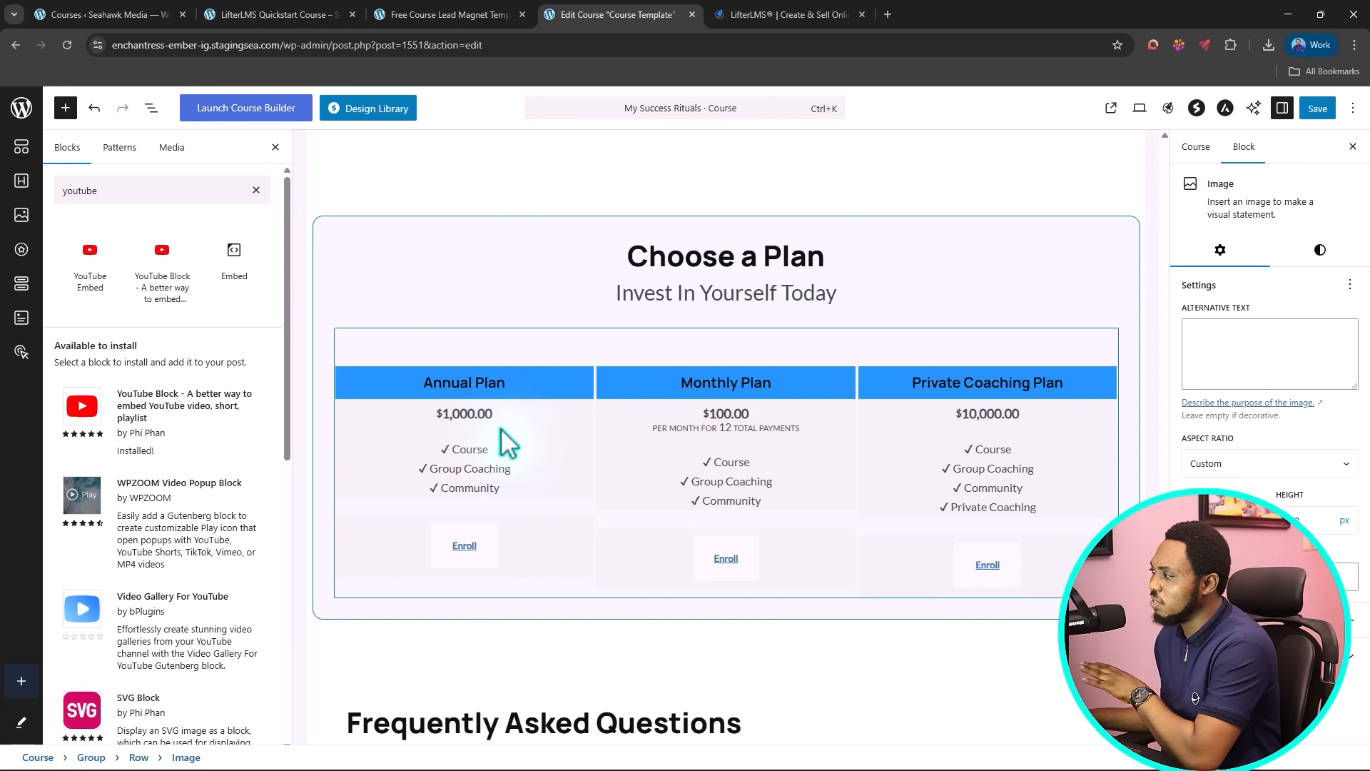
{"action": "scroll", "coordinate": [683, 426], "scroll_direction": "down", "scroll_amount": 5}
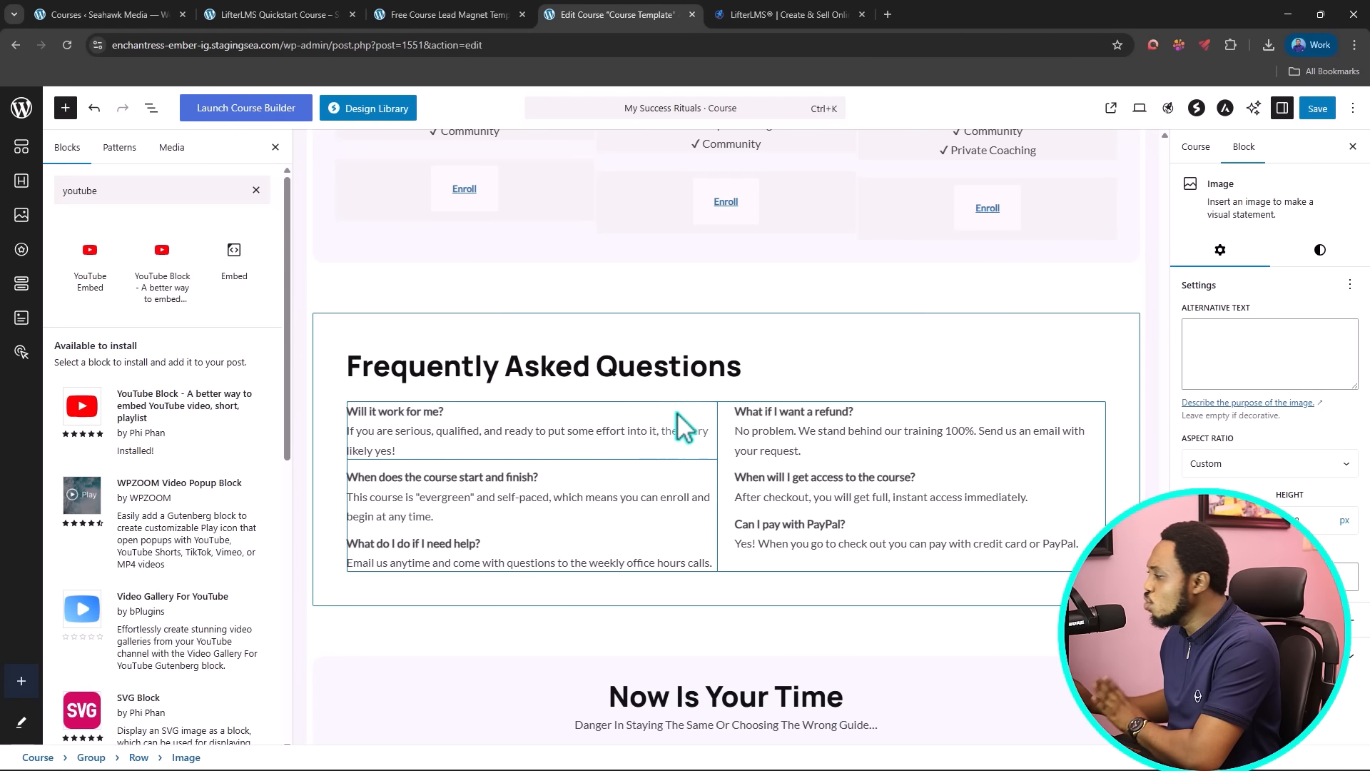
{"action": "scroll", "coordinate": [691, 409], "scroll_direction": "down", "scroll_amount": 12}
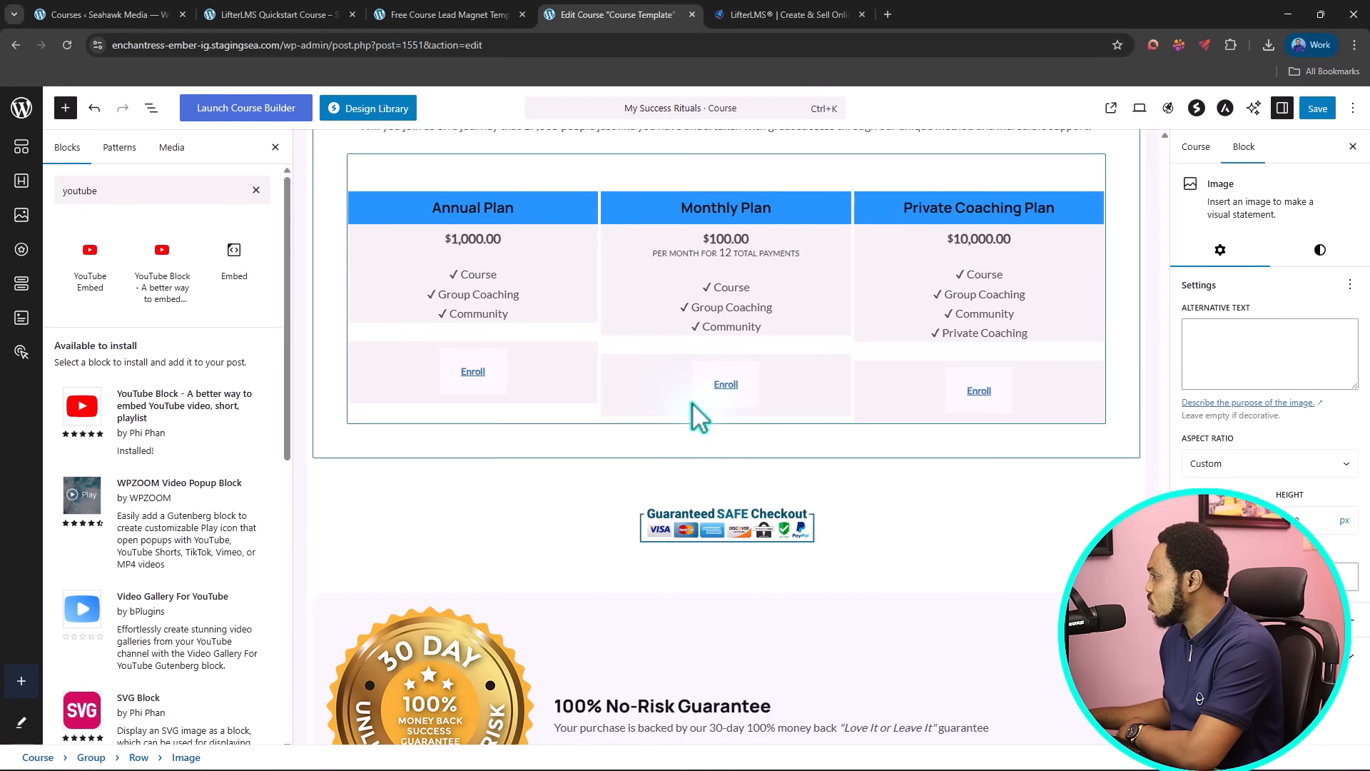
{"action": "scroll", "coordinate": [698, 416], "scroll_direction": "down", "scroll_amount": 4}
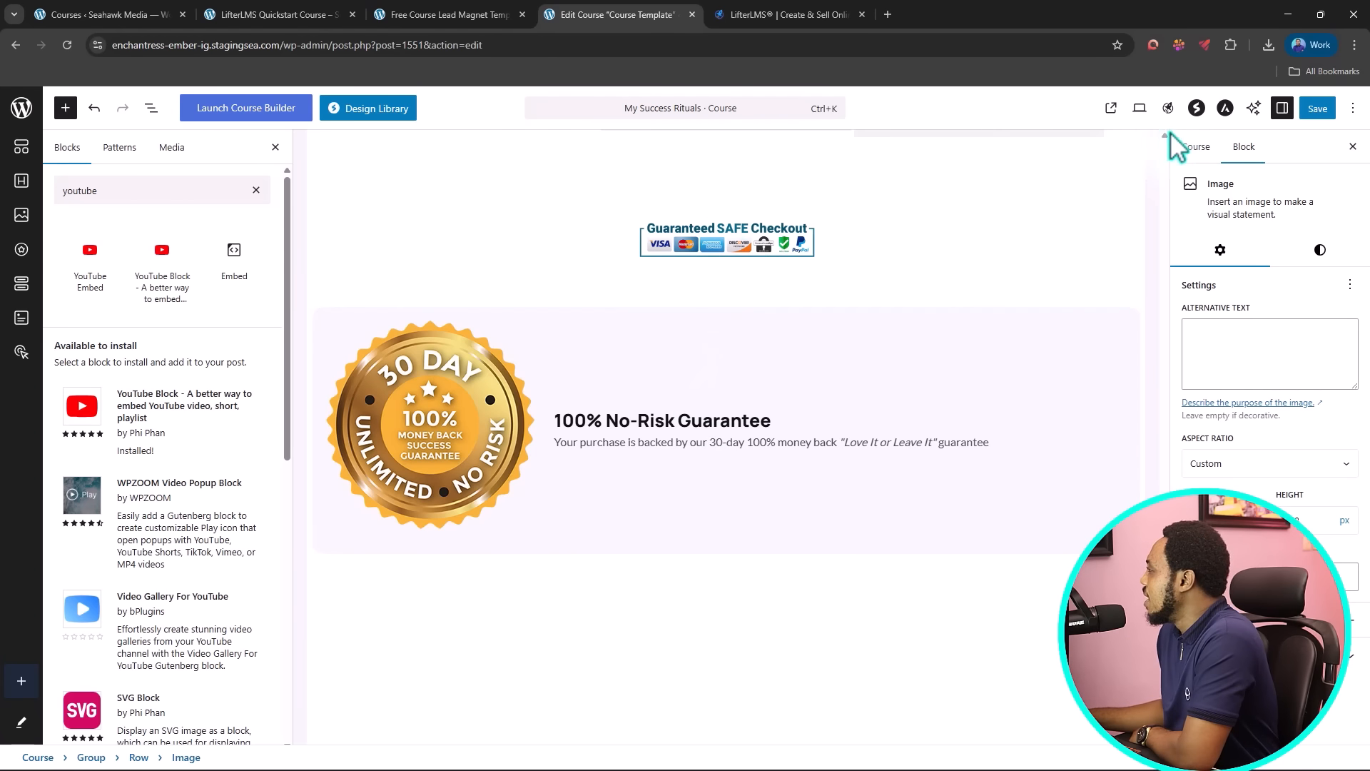
Step: Save the edited "My Success Rituals" course
{"action": "left_click", "coordinate": [1314, 111]}
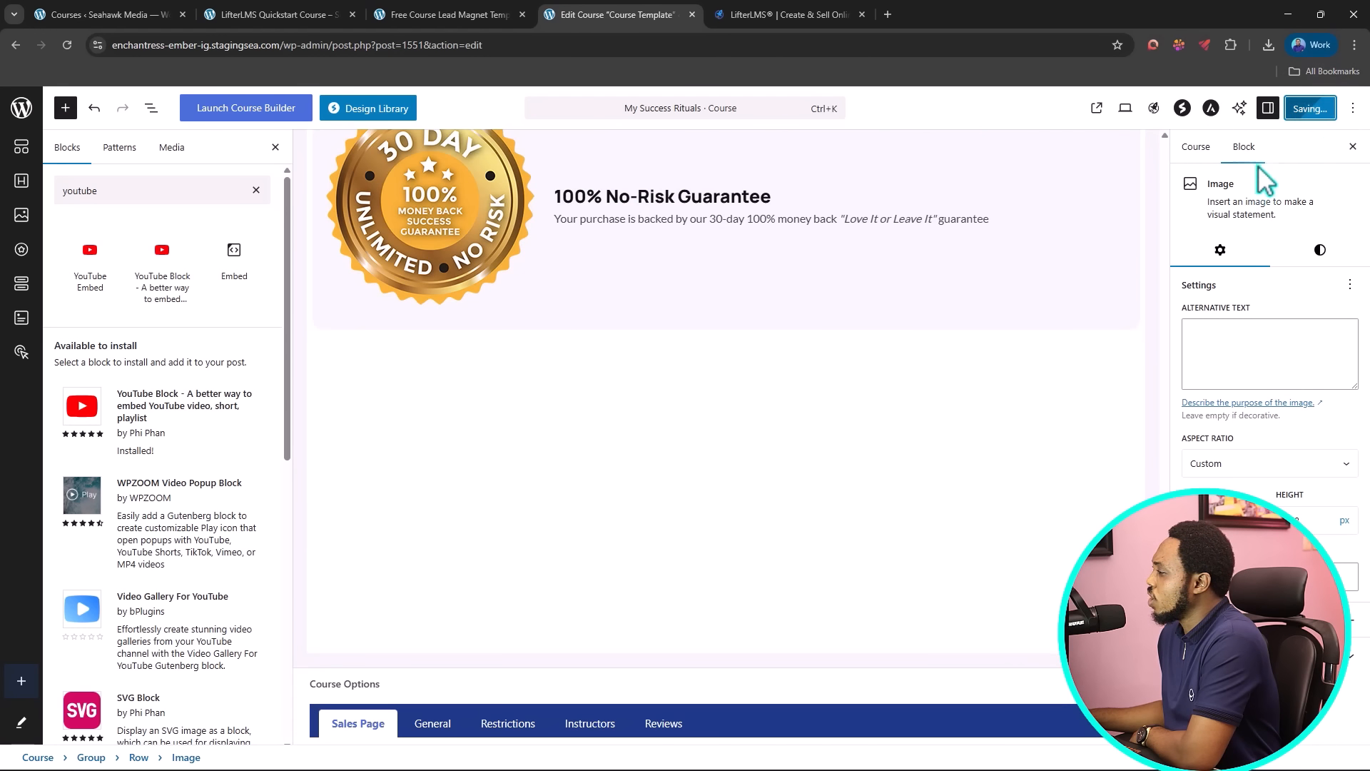
{"action": "scroll", "coordinate": [771, 330], "scroll_direction": "up", "scroll_amount": 5}
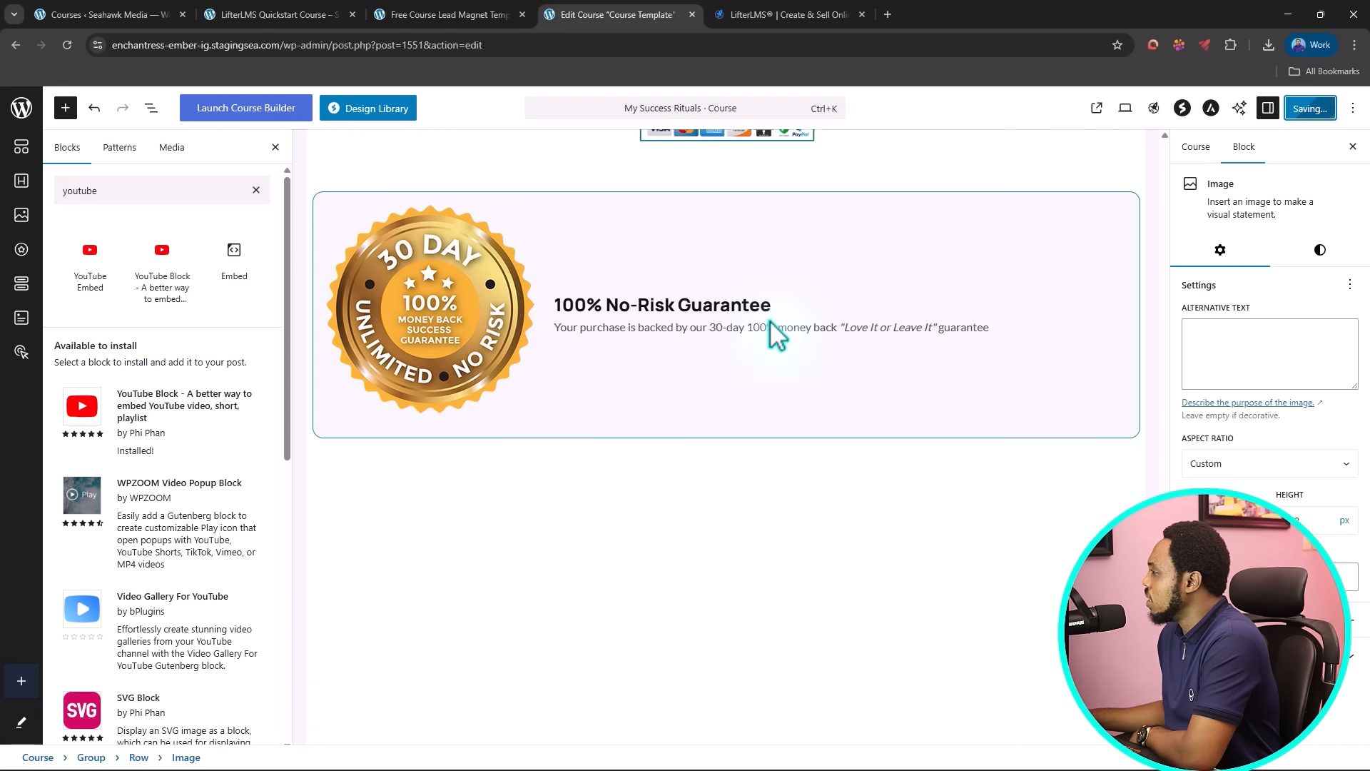
Step: Expand the Annual Plan access plan and review its enroll button text, description, pricing, expiration and checkout redirect settings
{"action": "scroll", "coordinate": [799, 288], "scroll_direction": "down", "scroll_amount": 10}
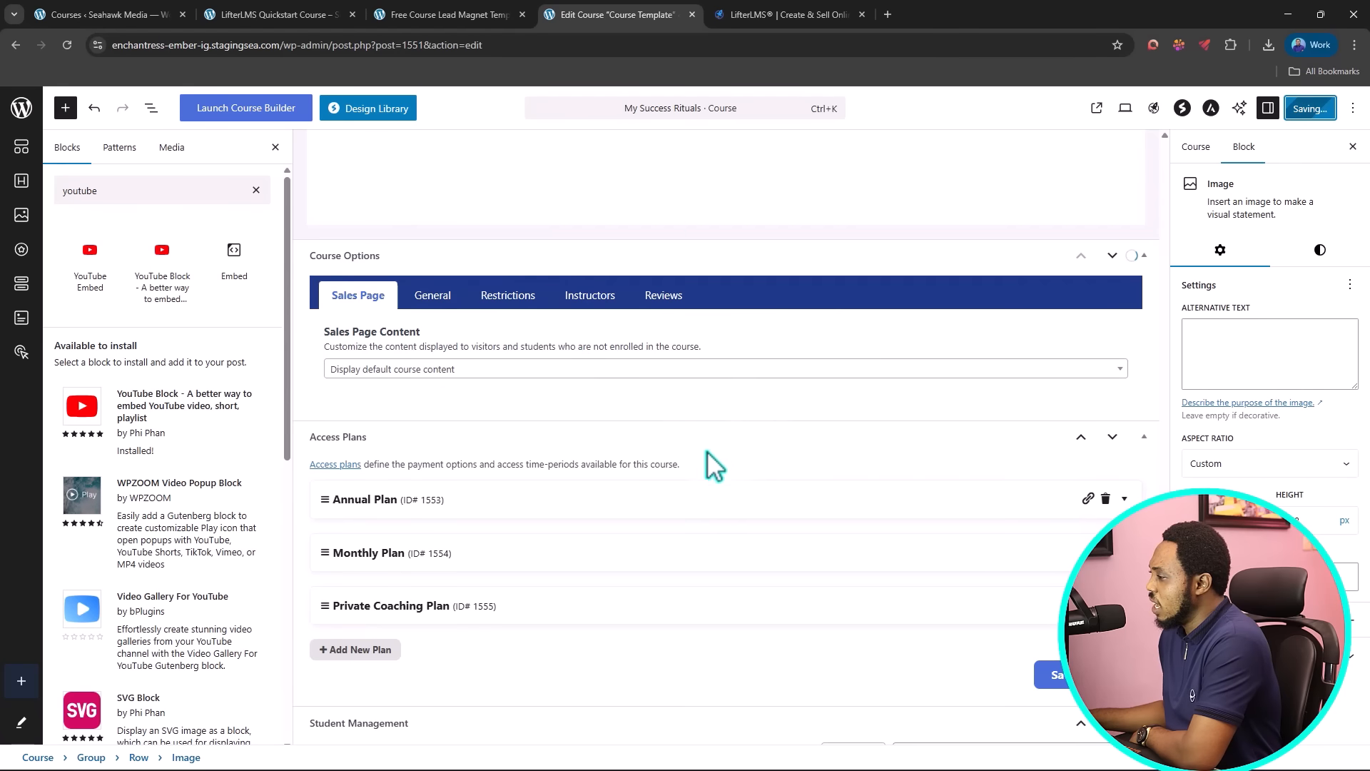
{"action": "scroll", "coordinate": [706, 457], "scroll_direction": "down", "scroll_amount": 1}
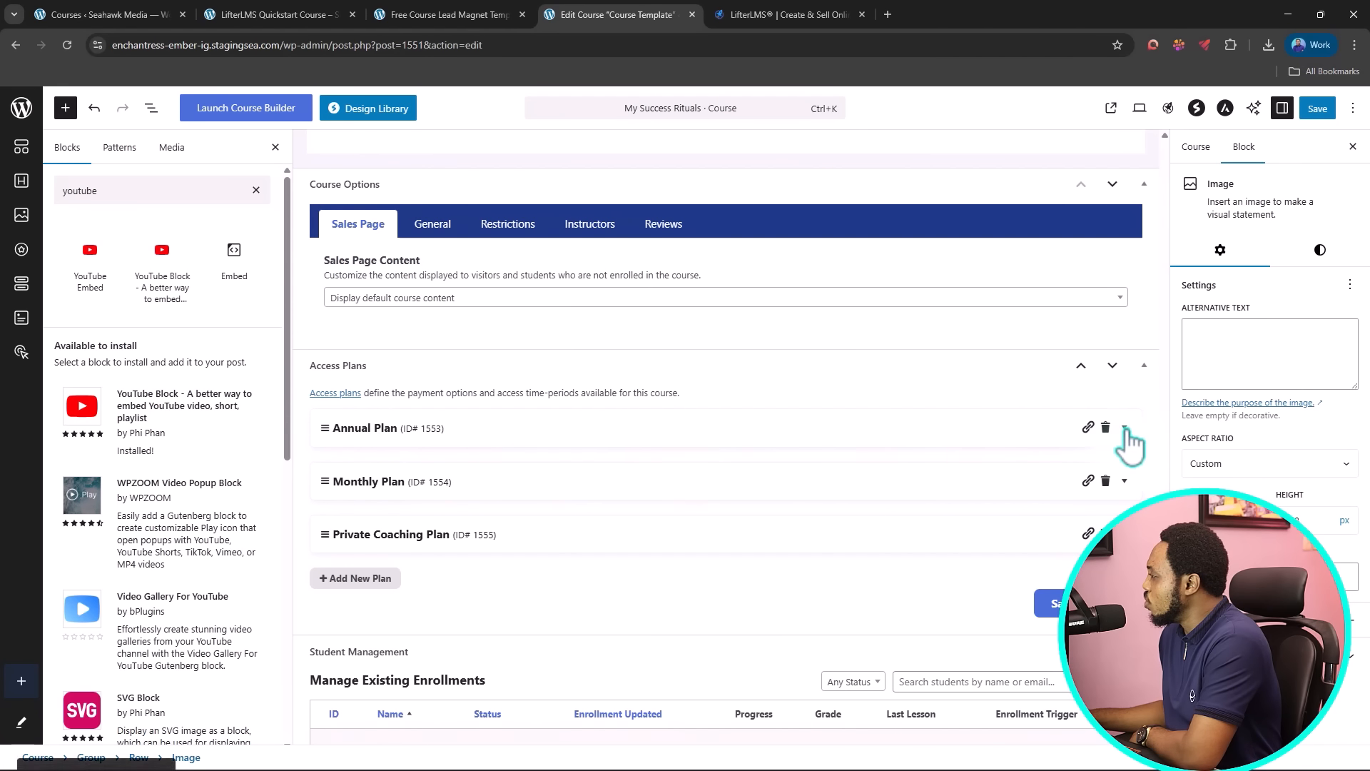
{"action": "left_click", "coordinate": [1124, 428]}
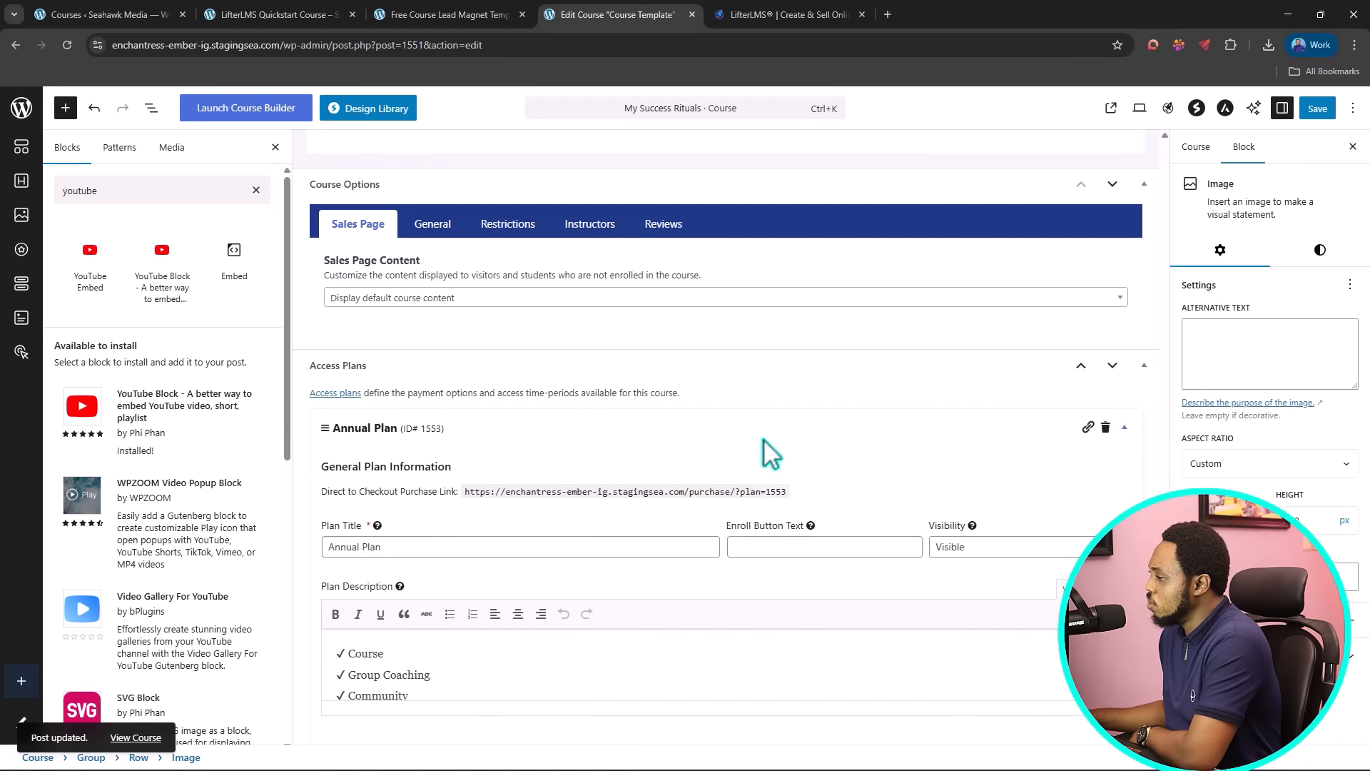
{"action": "scroll", "coordinate": [456, 496], "scroll_direction": "down", "scroll_amount": 1}
{"action": "scroll", "coordinate": [452, 483], "scroll_direction": "down", "scroll_amount": 2}
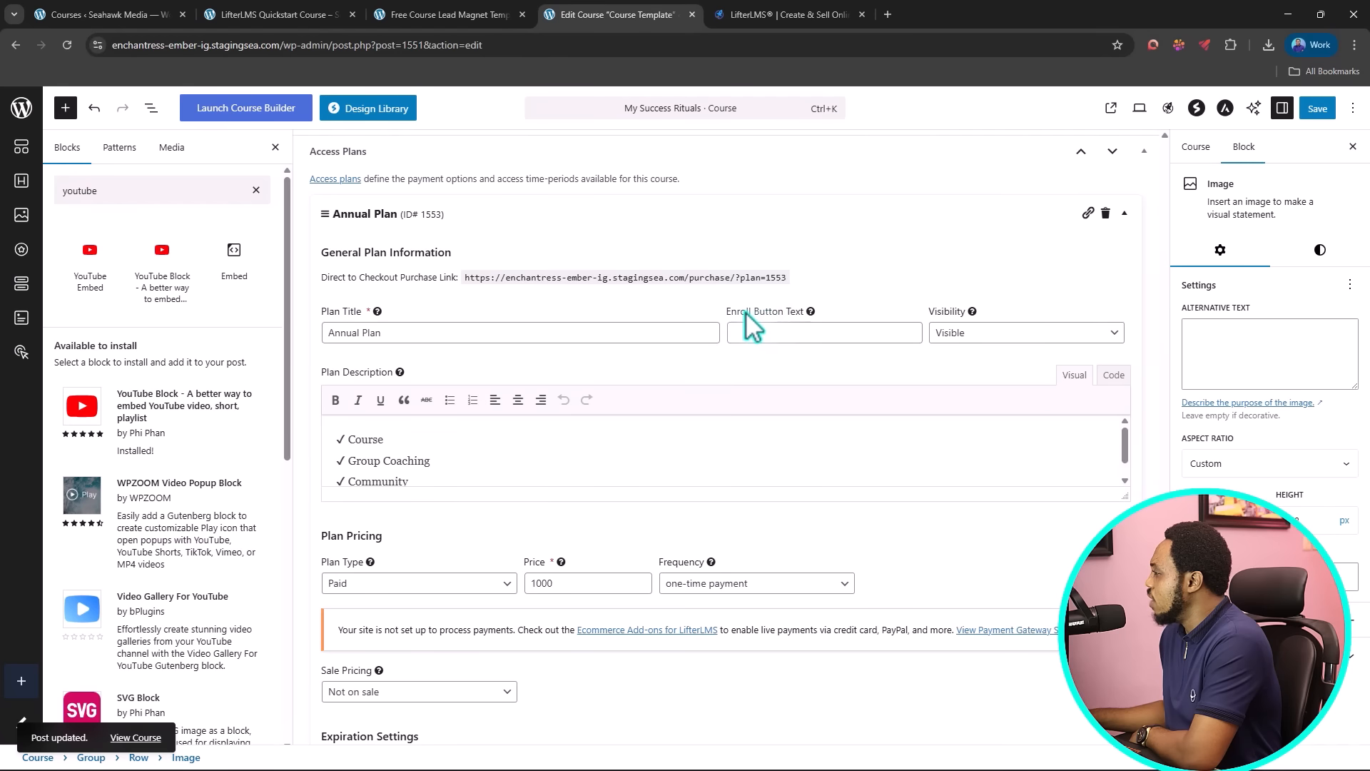
{"action": "left_click", "coordinate": [850, 334]}
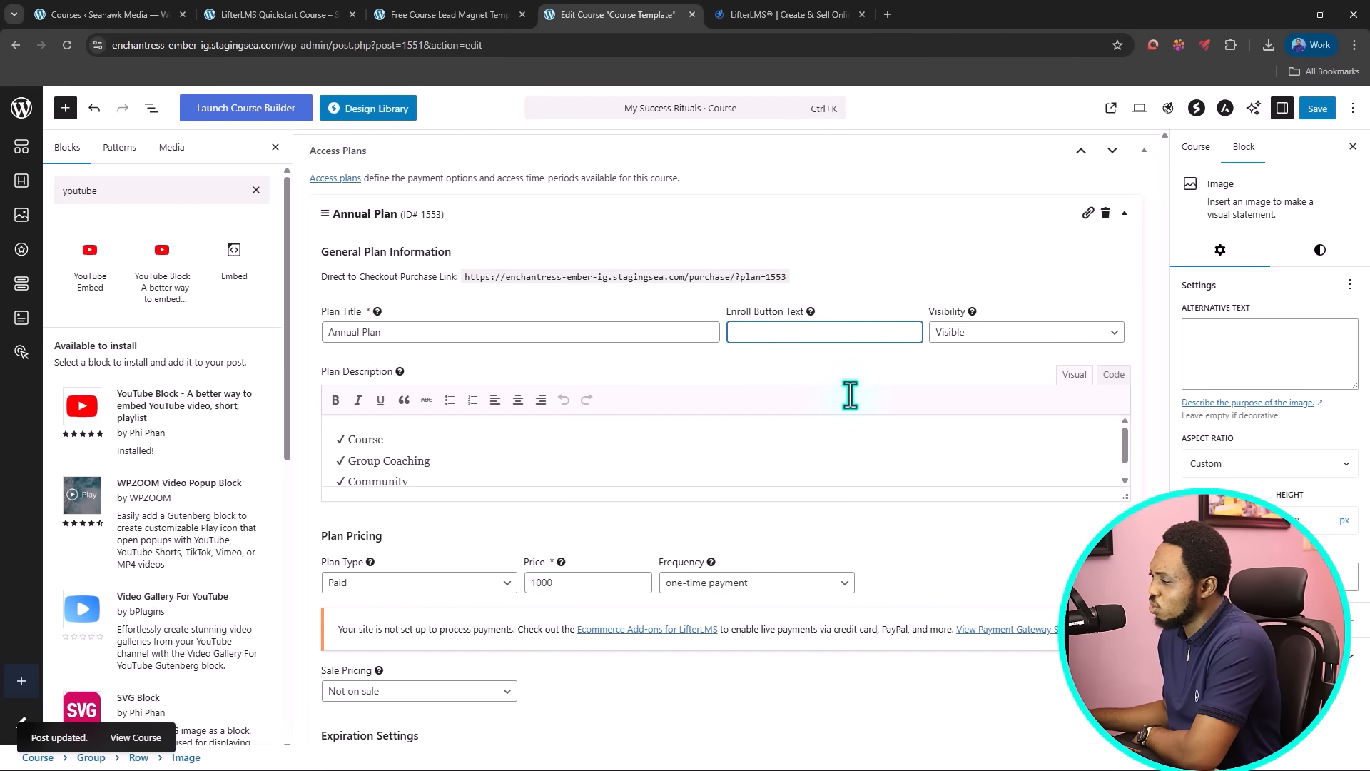
{"action": "scroll", "coordinate": [606, 450], "scroll_direction": "down", "scroll_amount": 10}
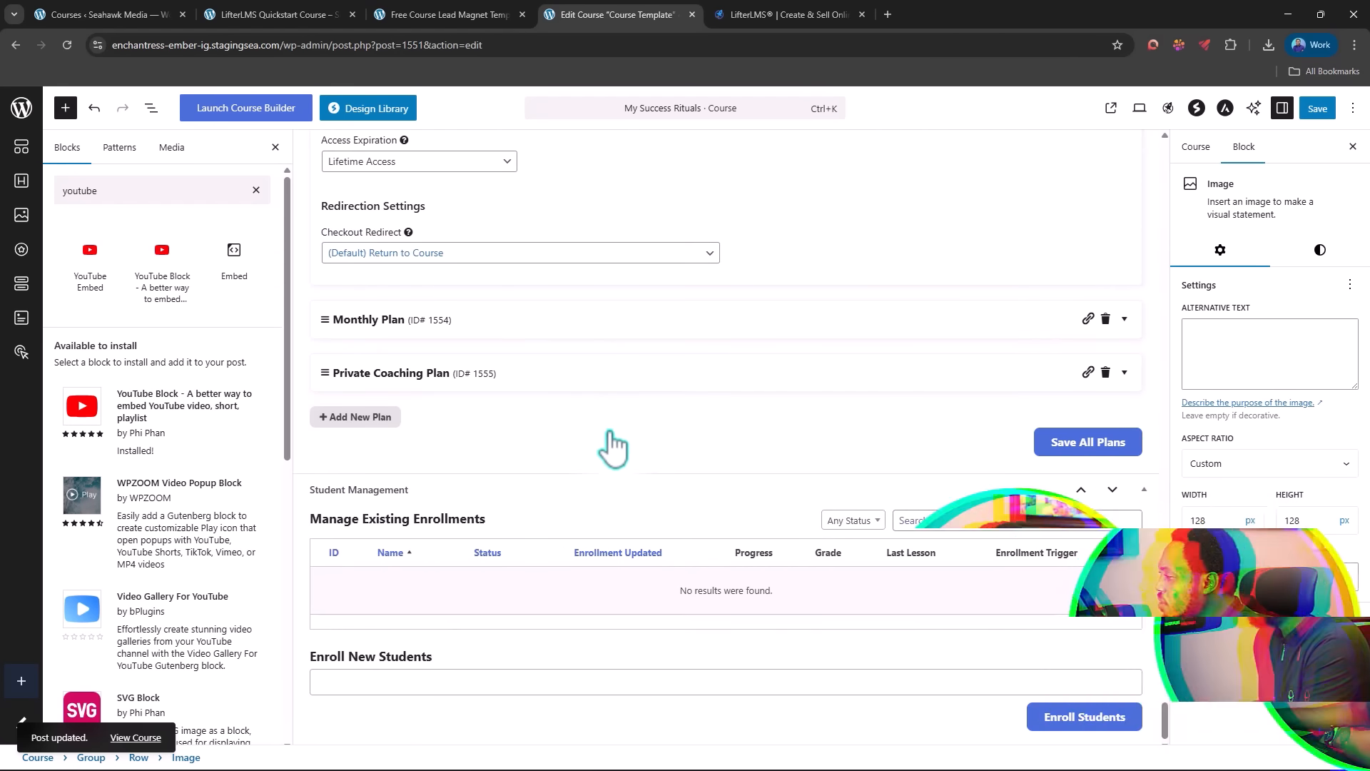
{"action": "scroll", "coordinate": [610, 432], "scroll_direction": "up", "scroll_amount": 2}
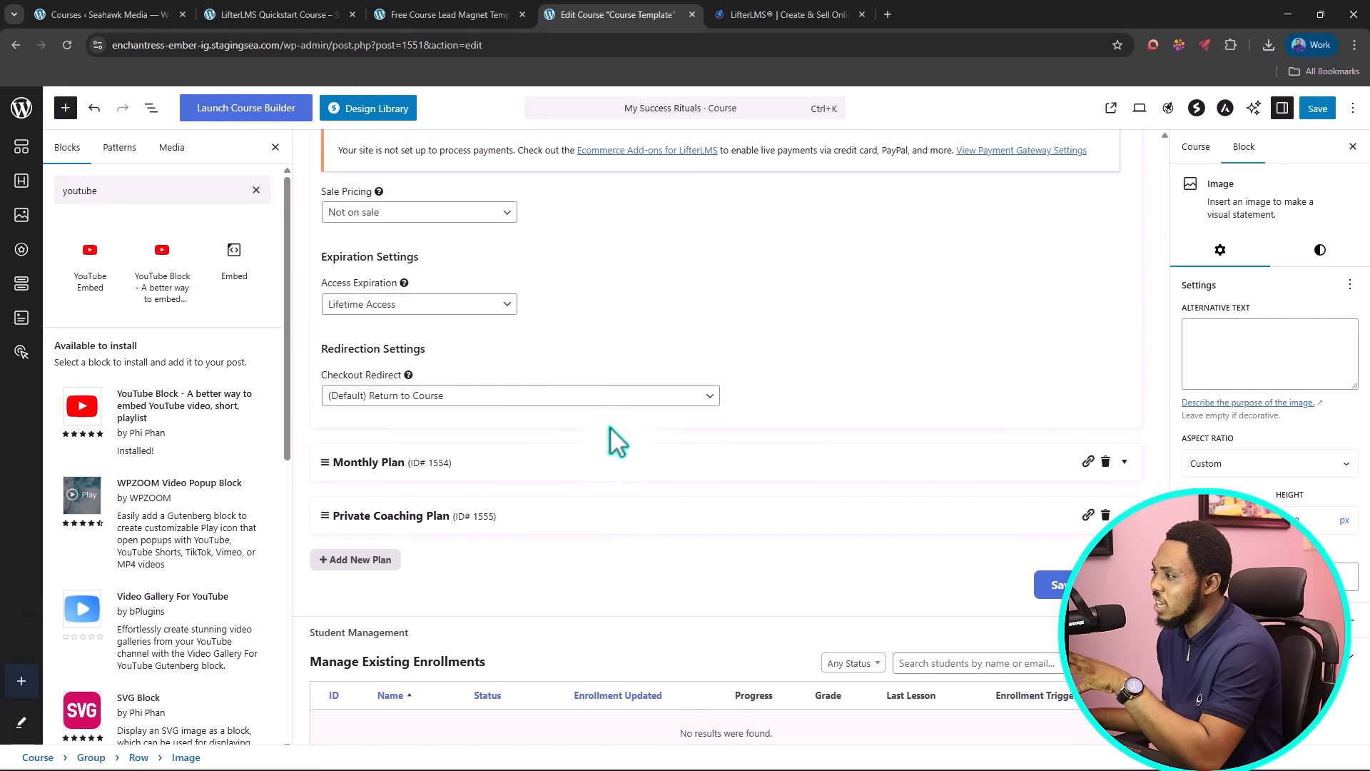
{"action": "scroll", "coordinate": [618, 443], "scroll_direction": "up", "scroll_amount": 3}
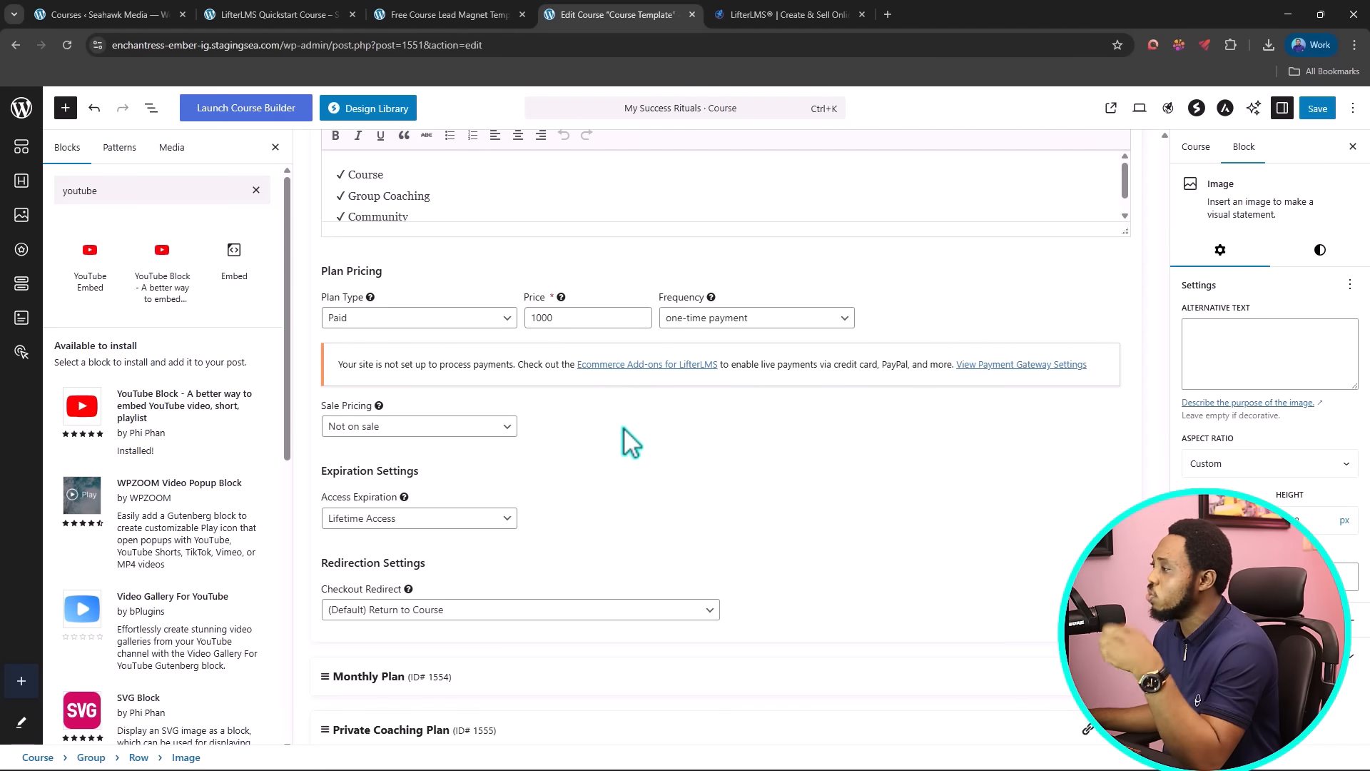
Step: Set the course length to 4 hours in the general course options
{"action": "scroll", "coordinate": [623, 427], "scroll_direction": "up", "scroll_amount": 7}
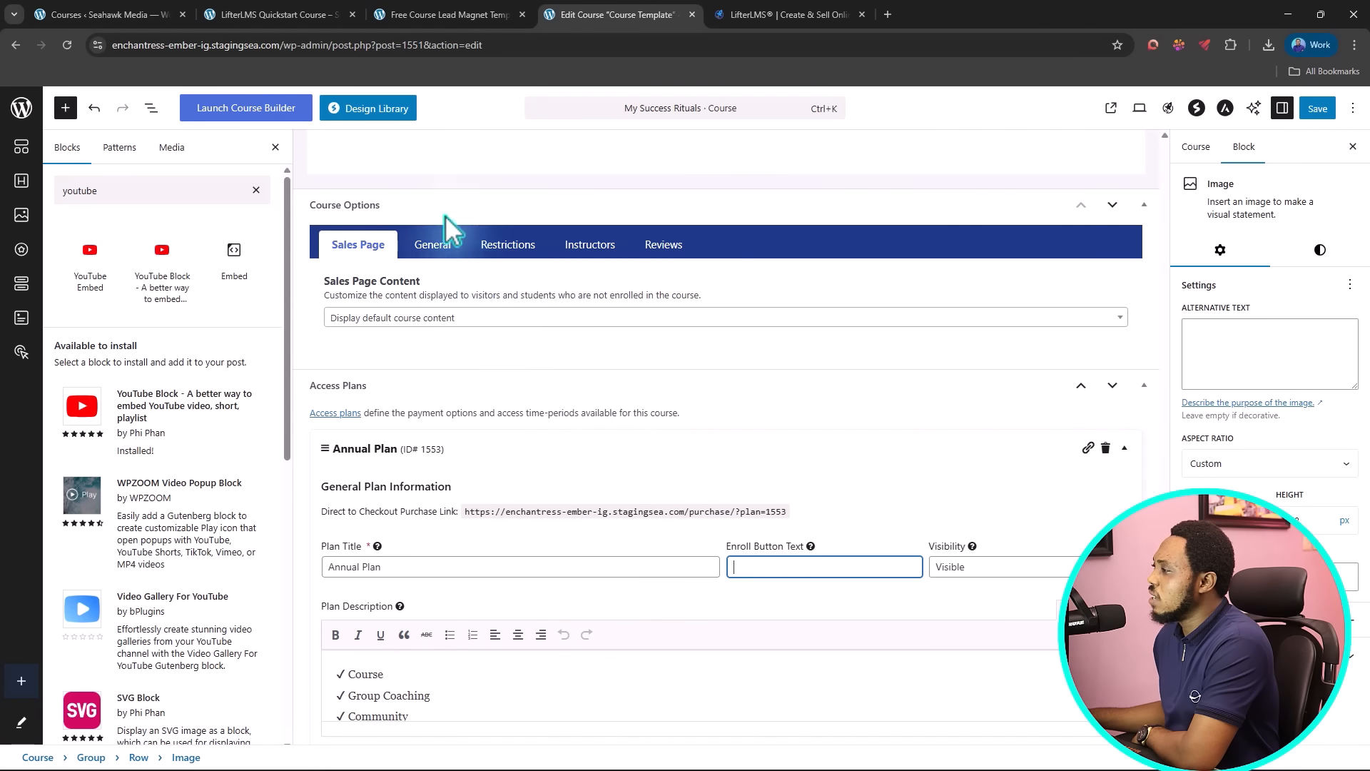
{"action": "left_click", "coordinate": [436, 245]}
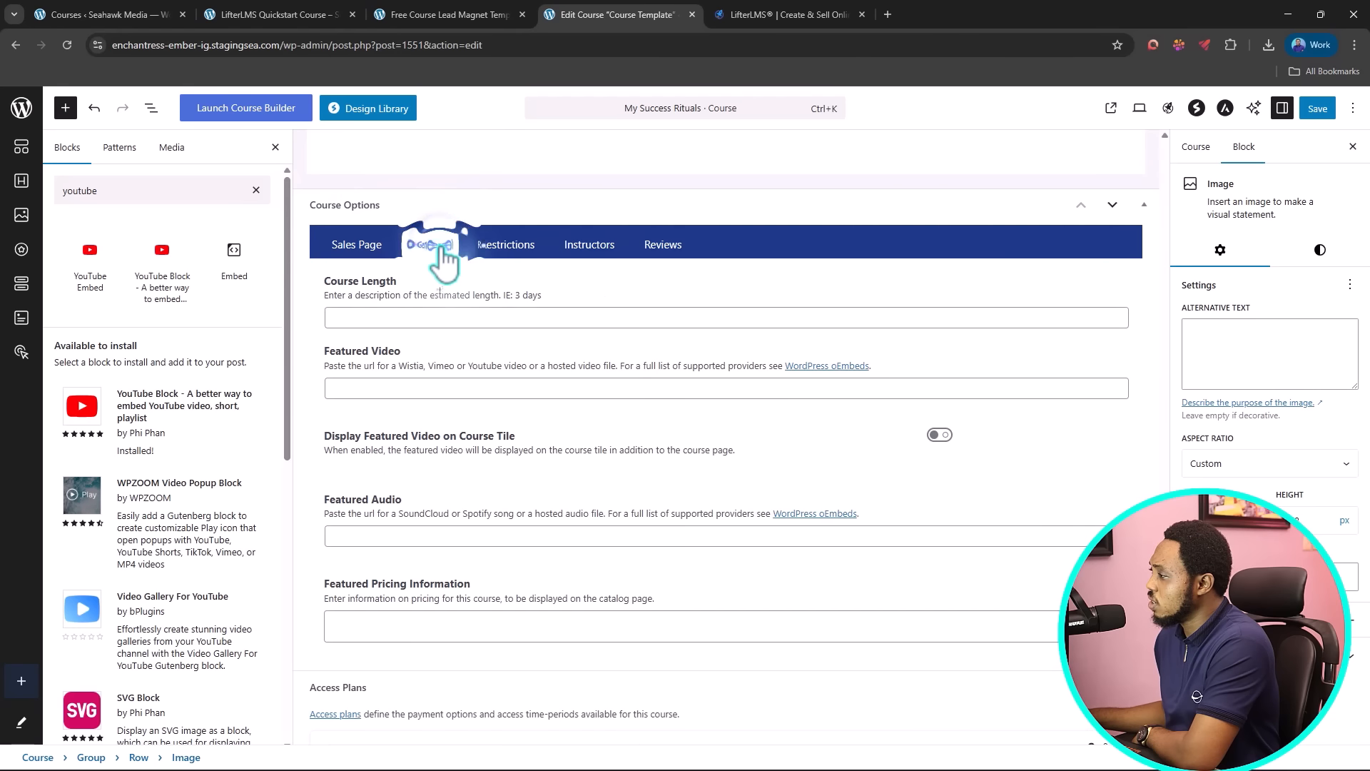
{"action": "left_click", "coordinate": [345, 317]}
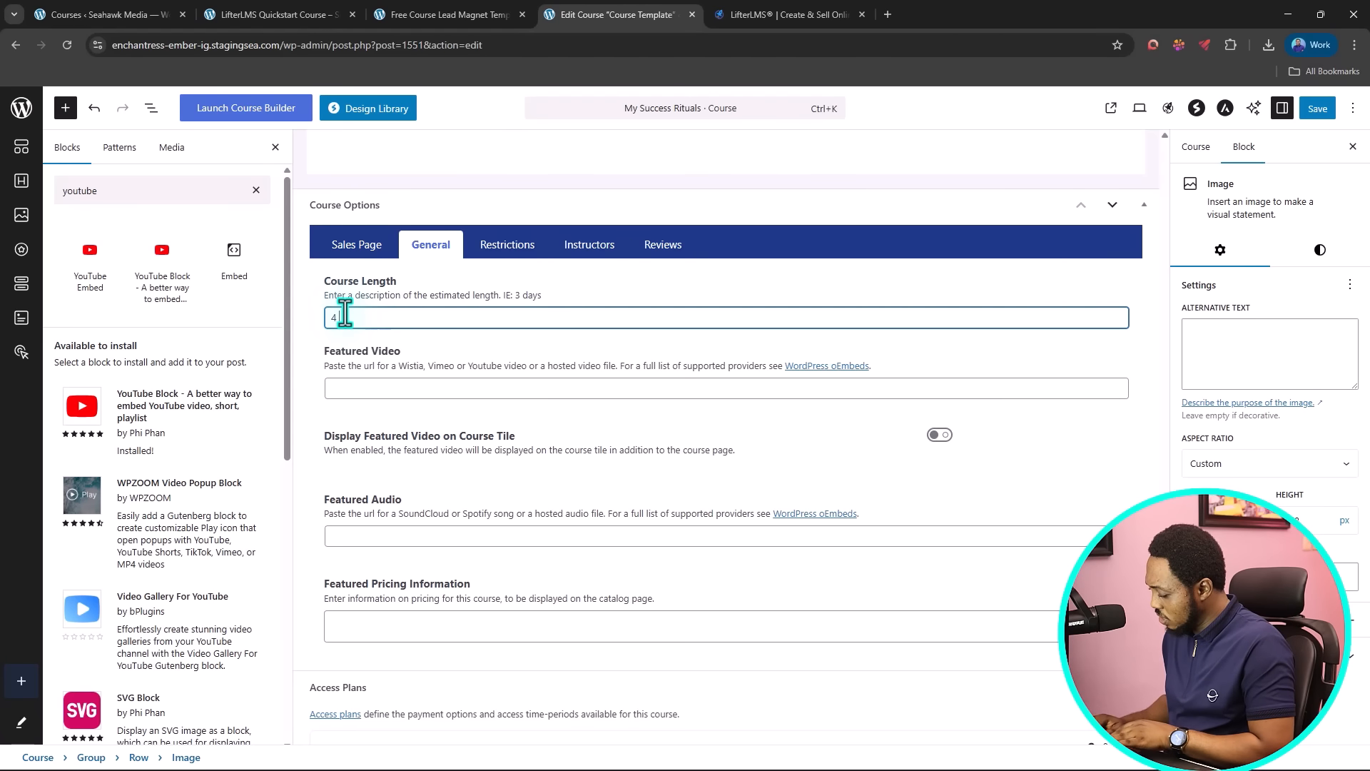
{"action": "type", "text": "4 hours"}
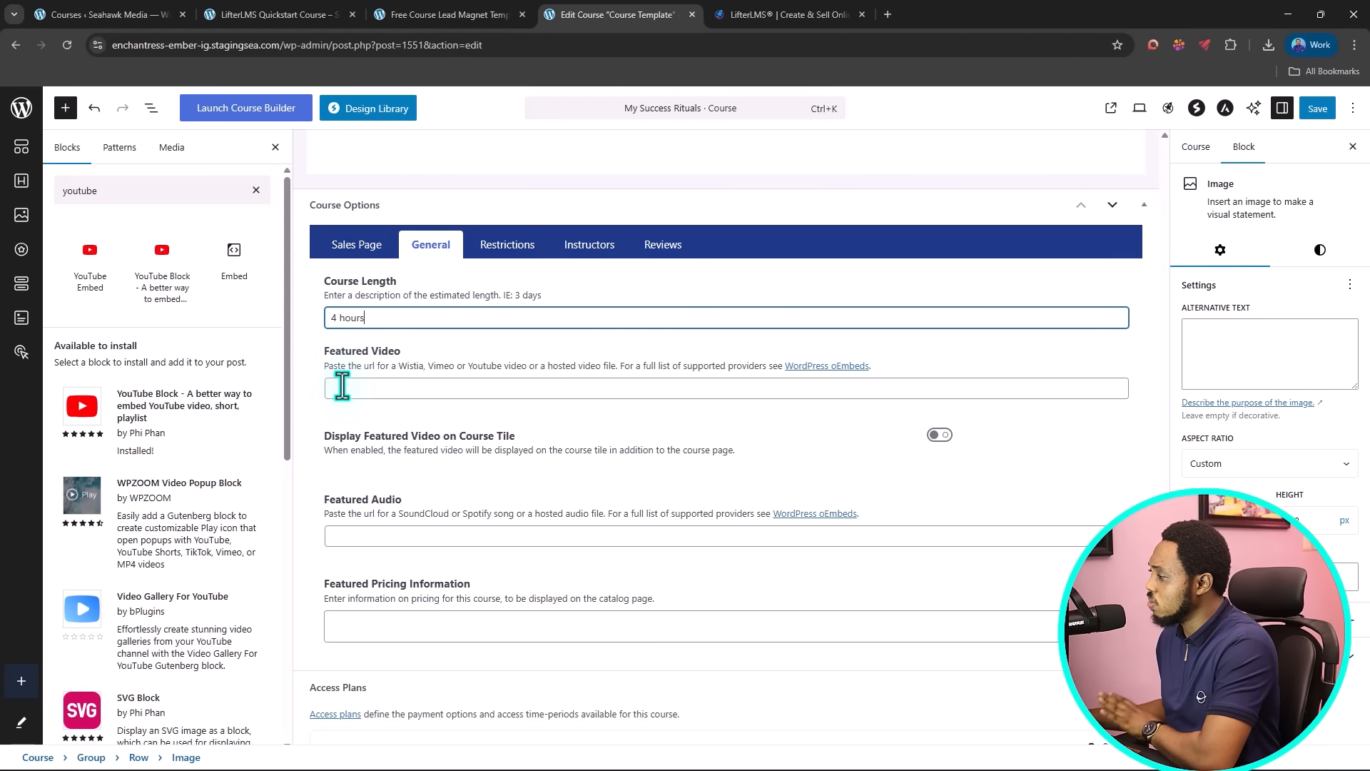
{"action": "scroll", "coordinate": [493, 403], "scroll_direction": "down", "scroll_amount": 1}
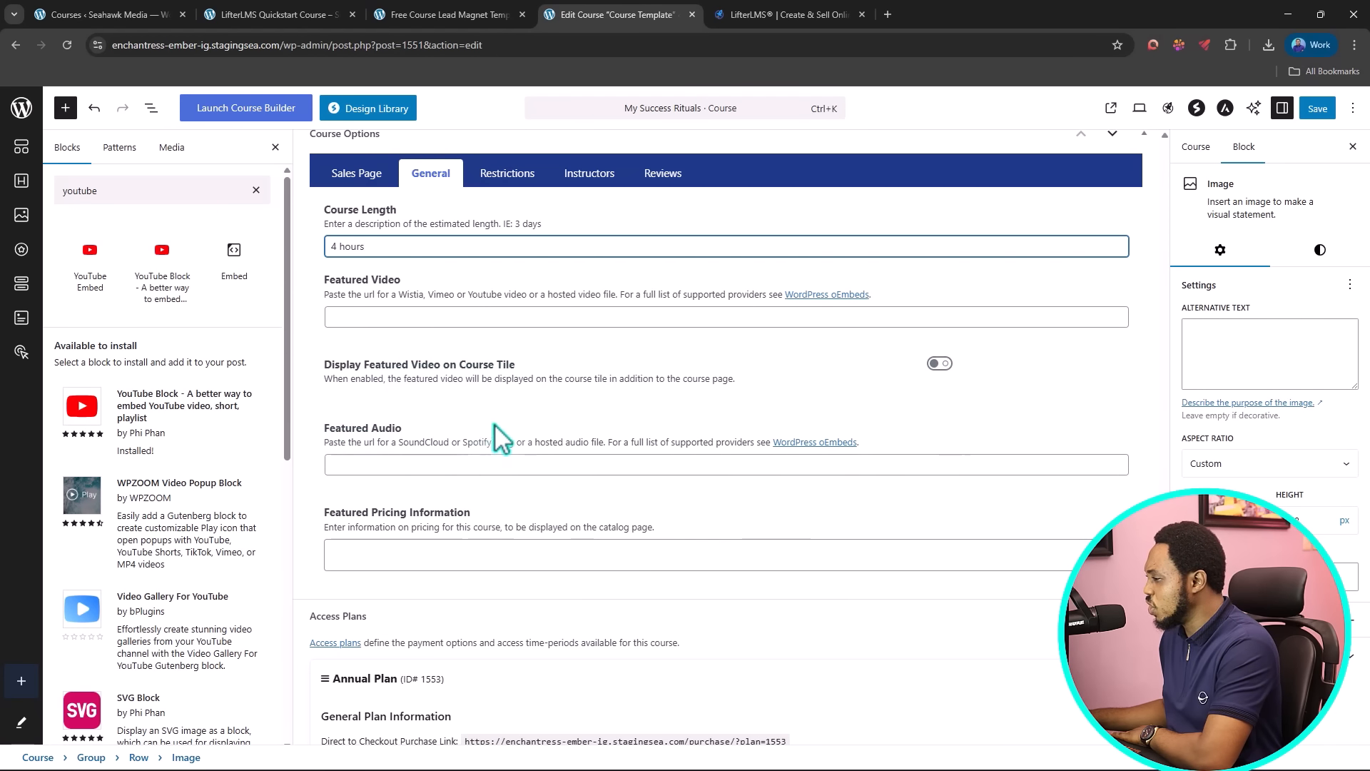
{"action": "scroll", "coordinate": [543, 428], "scroll_direction": "down", "scroll_amount": 2}
{"action": "scroll", "coordinate": [542, 434], "scroll_direction": "up", "scroll_amount": 4}
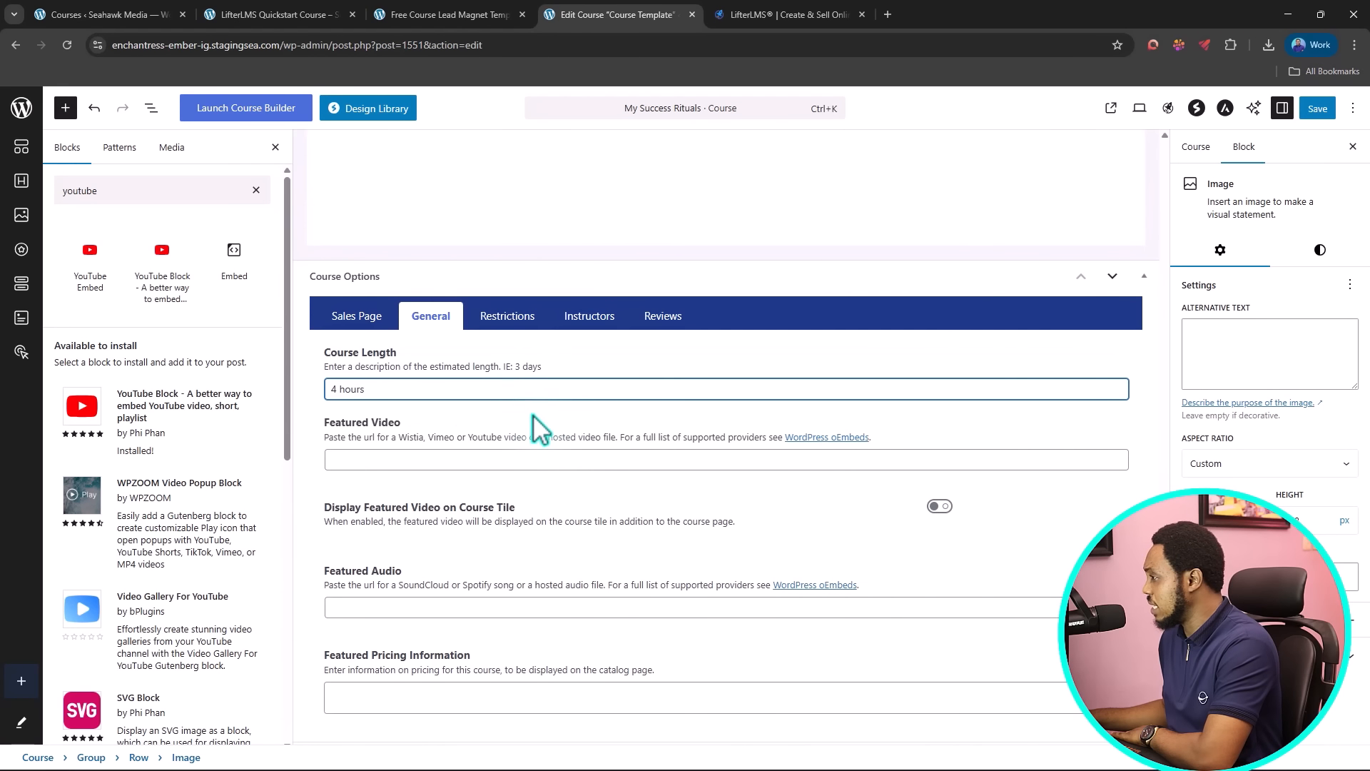
Step: Review the course restriction options, switching the prerequisite setting on and off again to inspect its course and track fields
{"action": "left_click", "coordinate": [505, 318]}
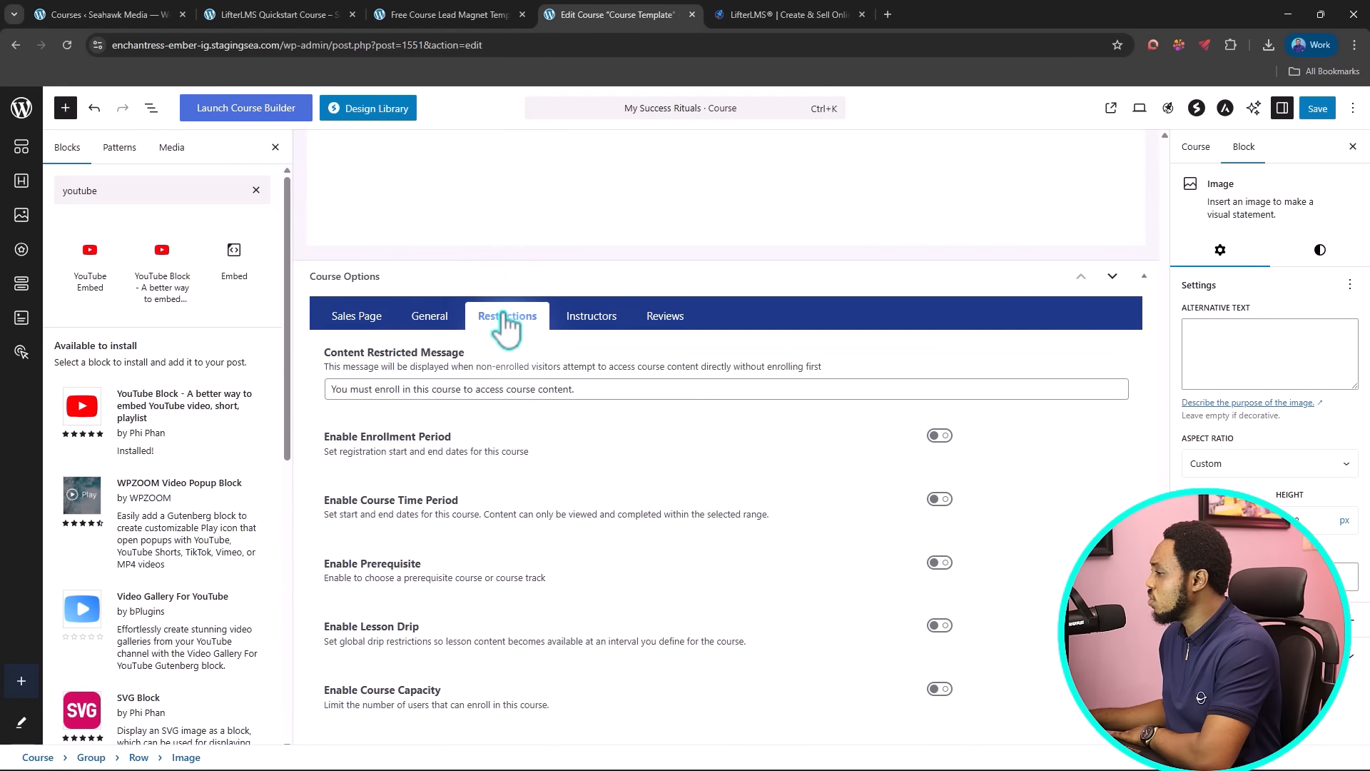
{"action": "scroll", "coordinate": [464, 364], "scroll_direction": "down", "scroll_amount": 1}
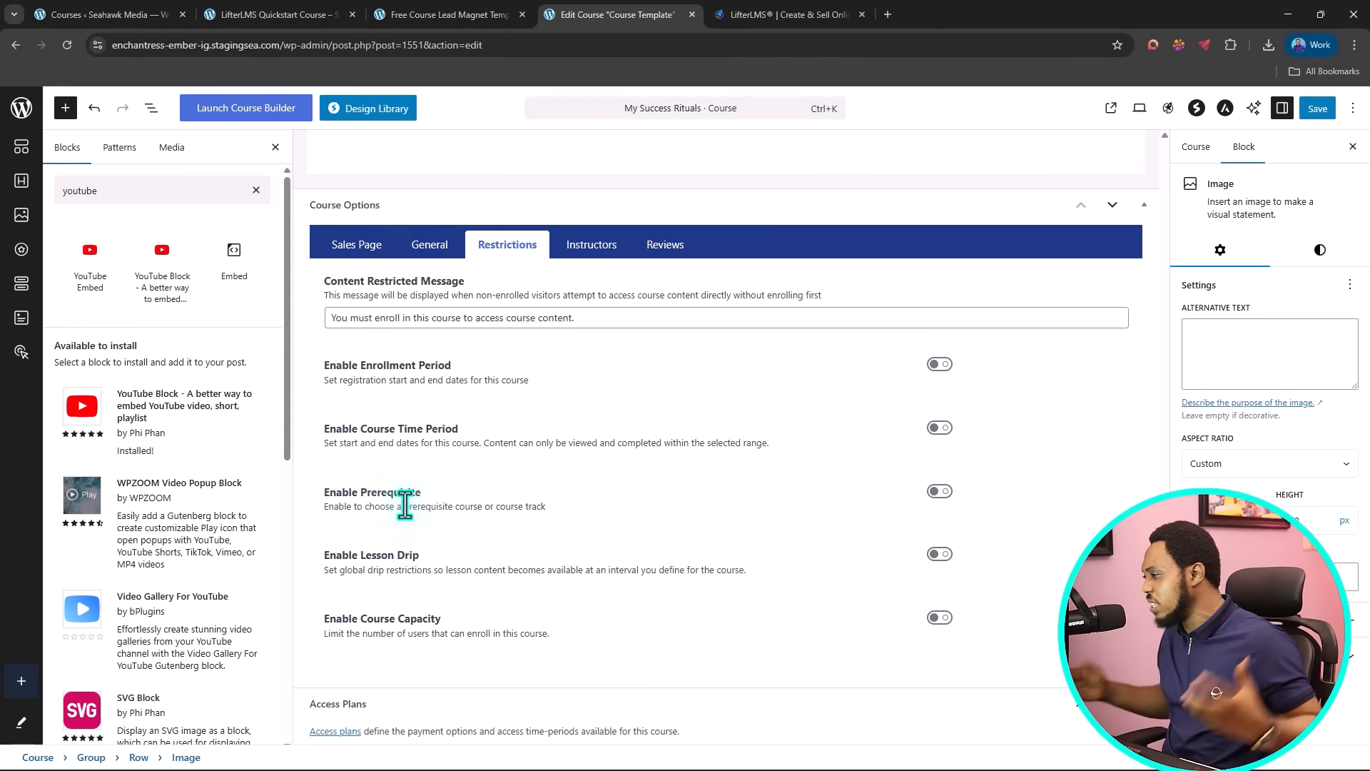
{"action": "left_click", "coordinate": [934, 491]}
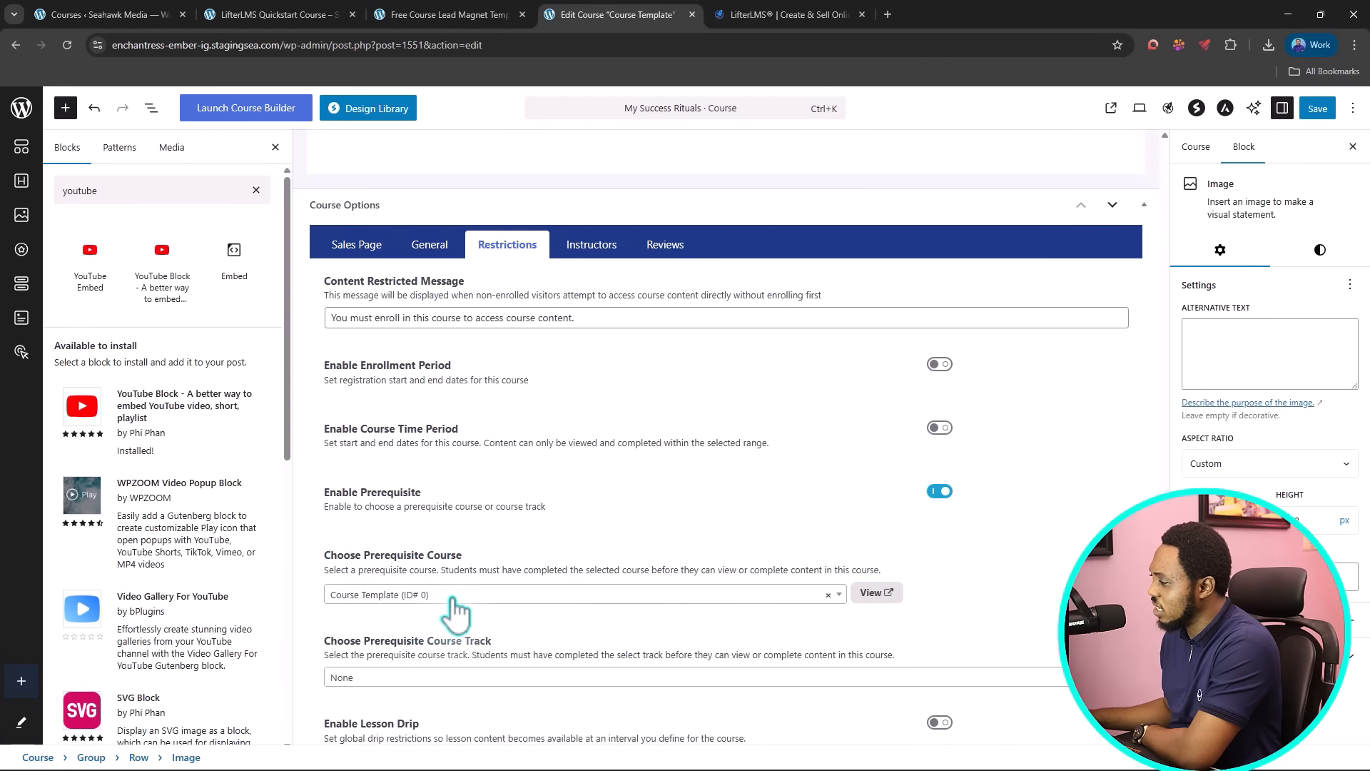
{"action": "scroll", "coordinate": [421, 571], "scroll_direction": "down", "scroll_amount": 2}
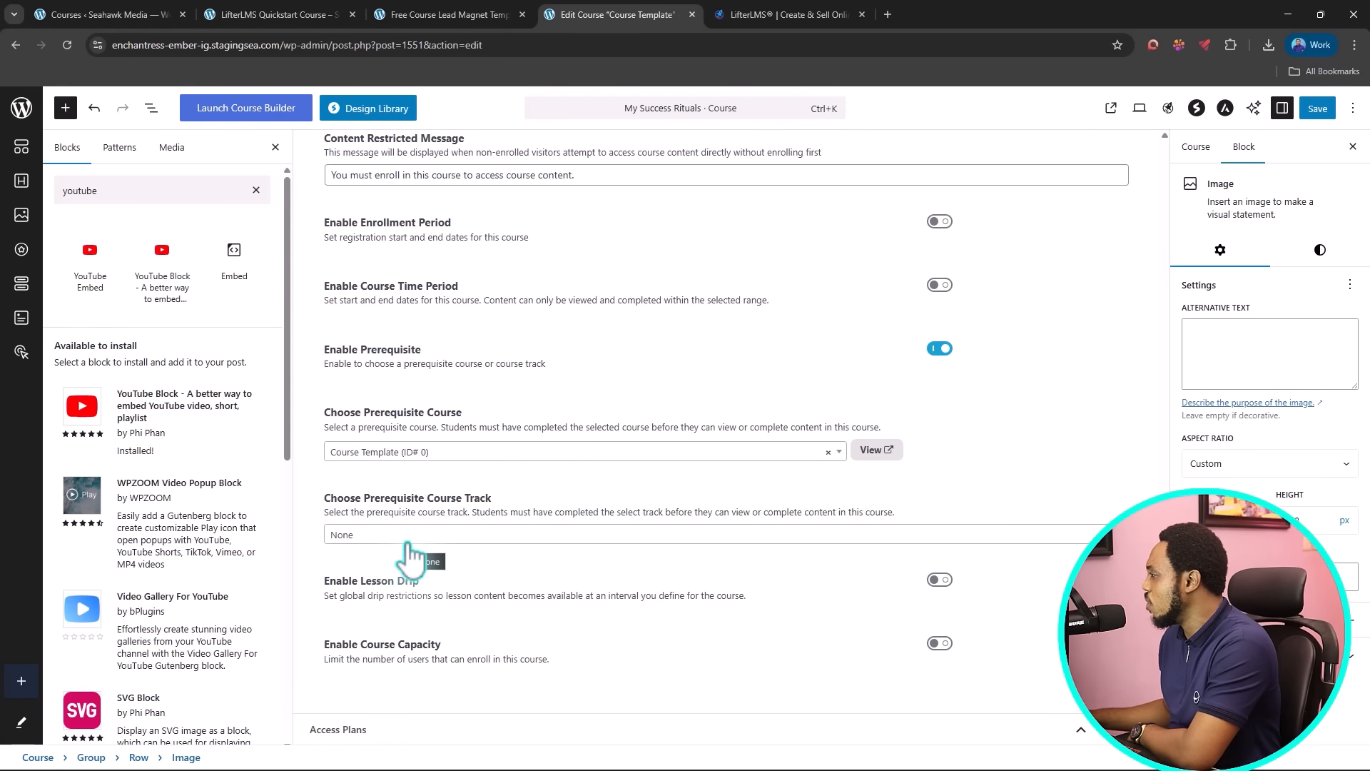
{"action": "left_click", "coordinate": [939, 350]}
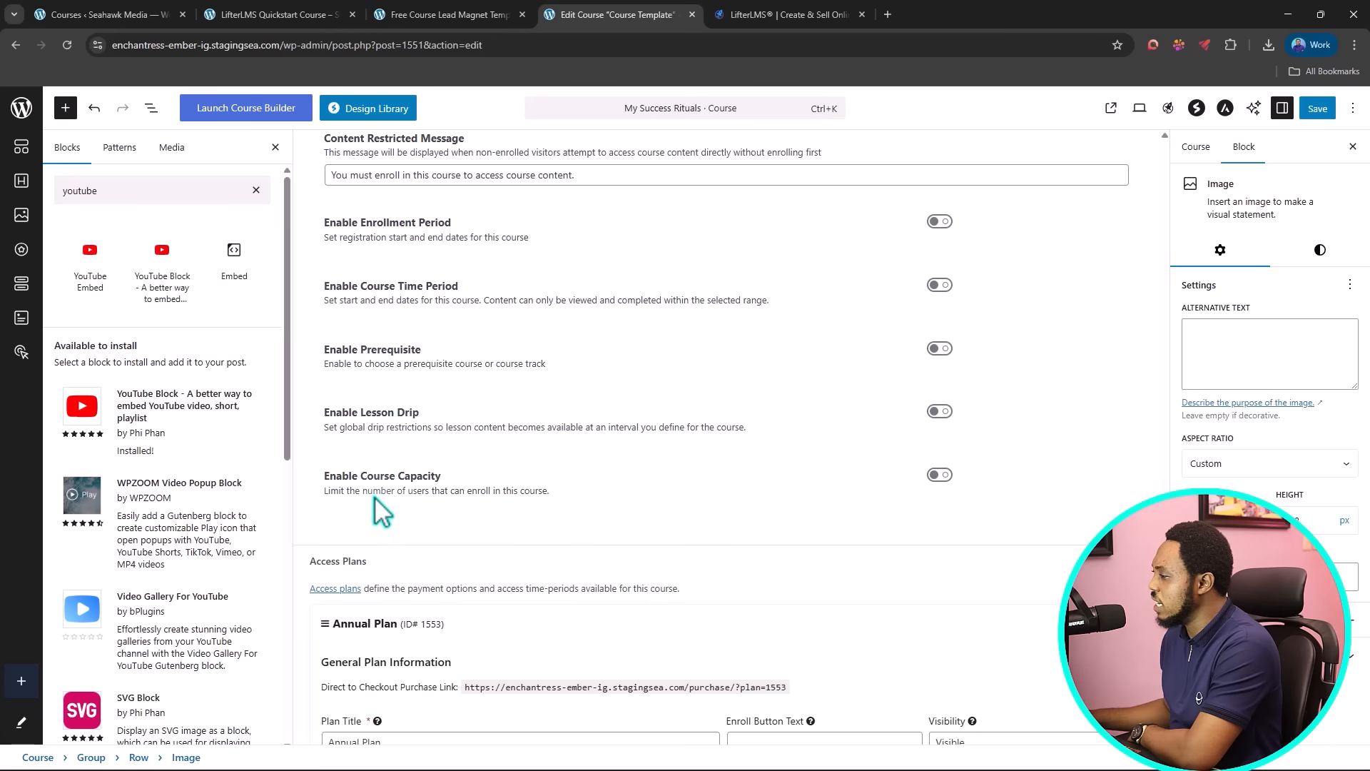
Step: Check the instructor list and the review options in the course options
{"action": "scroll", "coordinate": [618, 499], "scroll_direction": "up", "scroll_amount": 2}
{"action": "scroll", "coordinate": [618, 500], "scroll_direction": "up", "scroll_amount": 2}
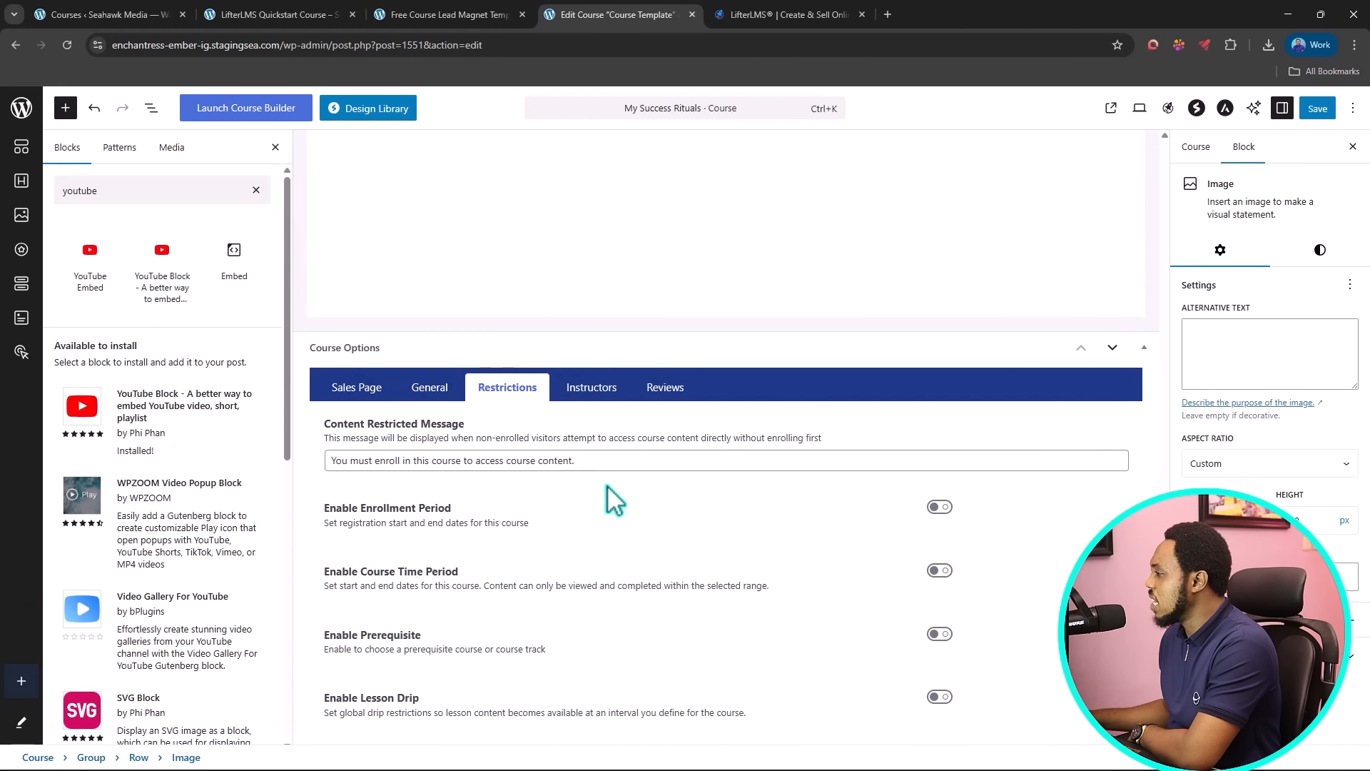
{"action": "left_click", "coordinate": [596, 389]}
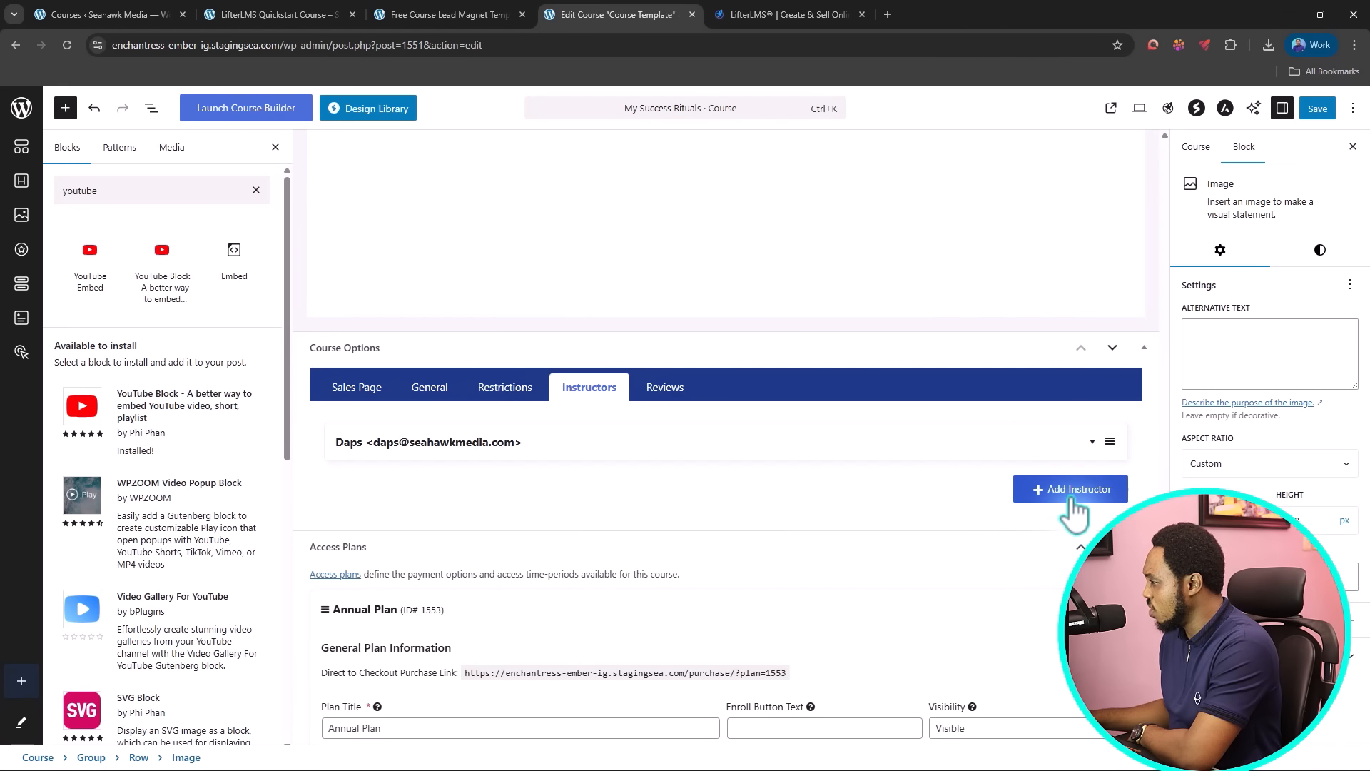
{"action": "left_click", "coordinate": [666, 396]}
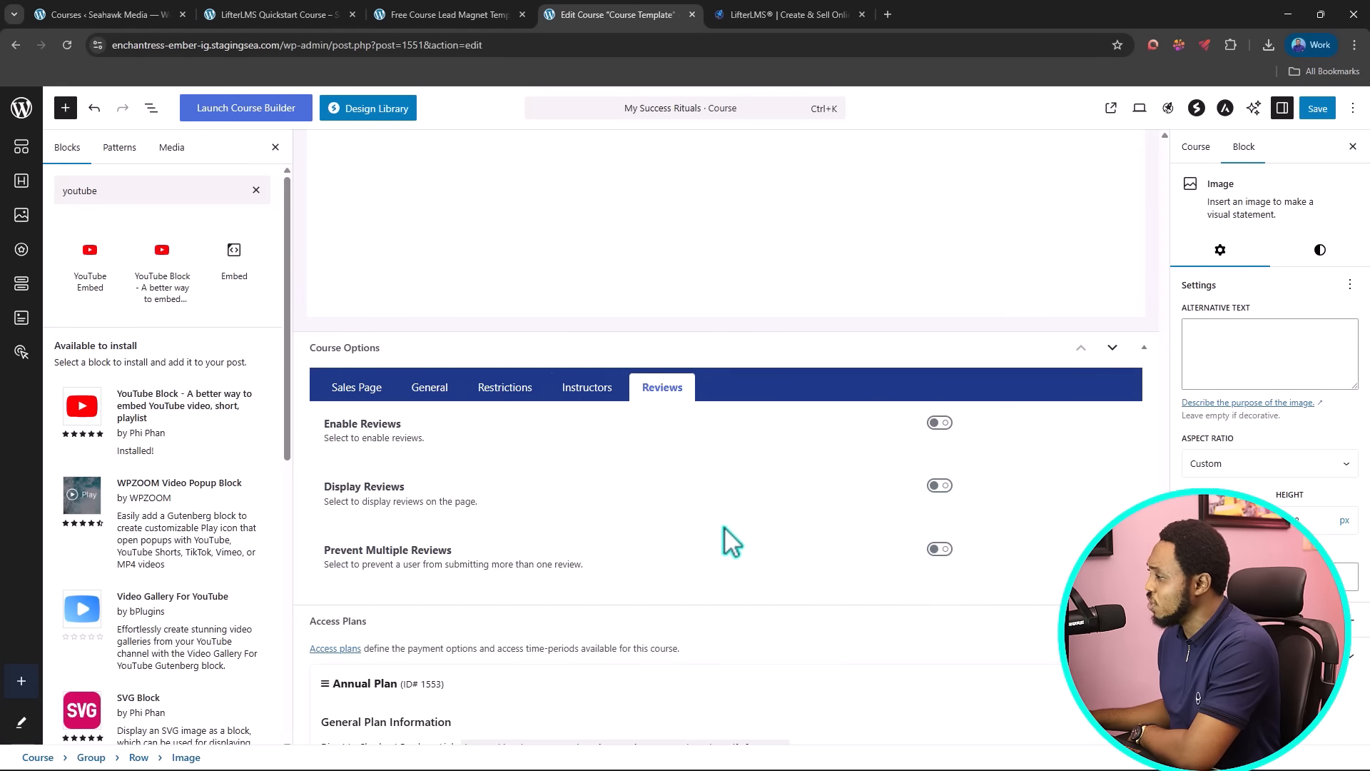
Step: Launch the course builder for the "My Success Rituals" course, leaving the course editor without saving
{"action": "scroll", "coordinate": [727, 540], "scroll_direction": "up", "scroll_amount": 15}
{"action": "scroll", "coordinate": [726, 540], "scroll_direction": "up", "scroll_amount": 20}
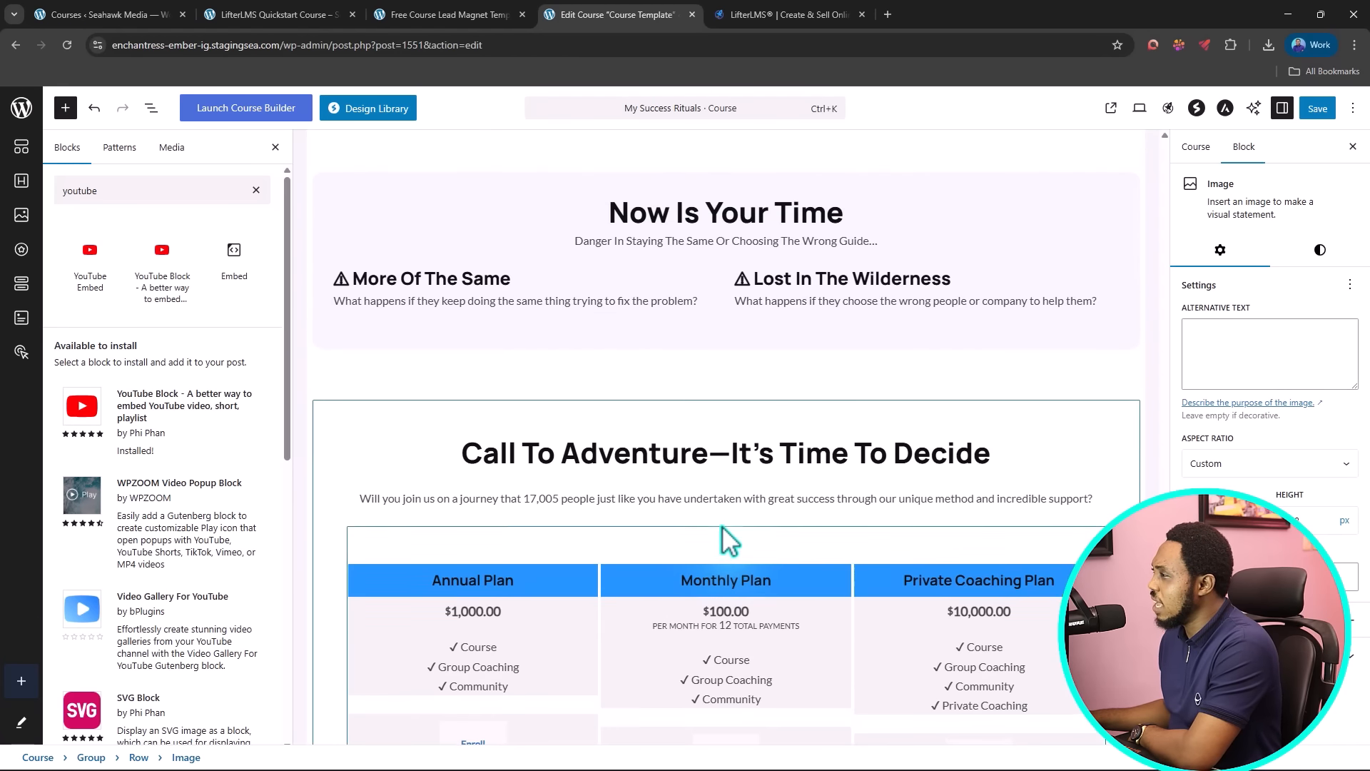
{"action": "scroll", "coordinate": [727, 540], "scroll_direction": "up", "scroll_amount": 20}
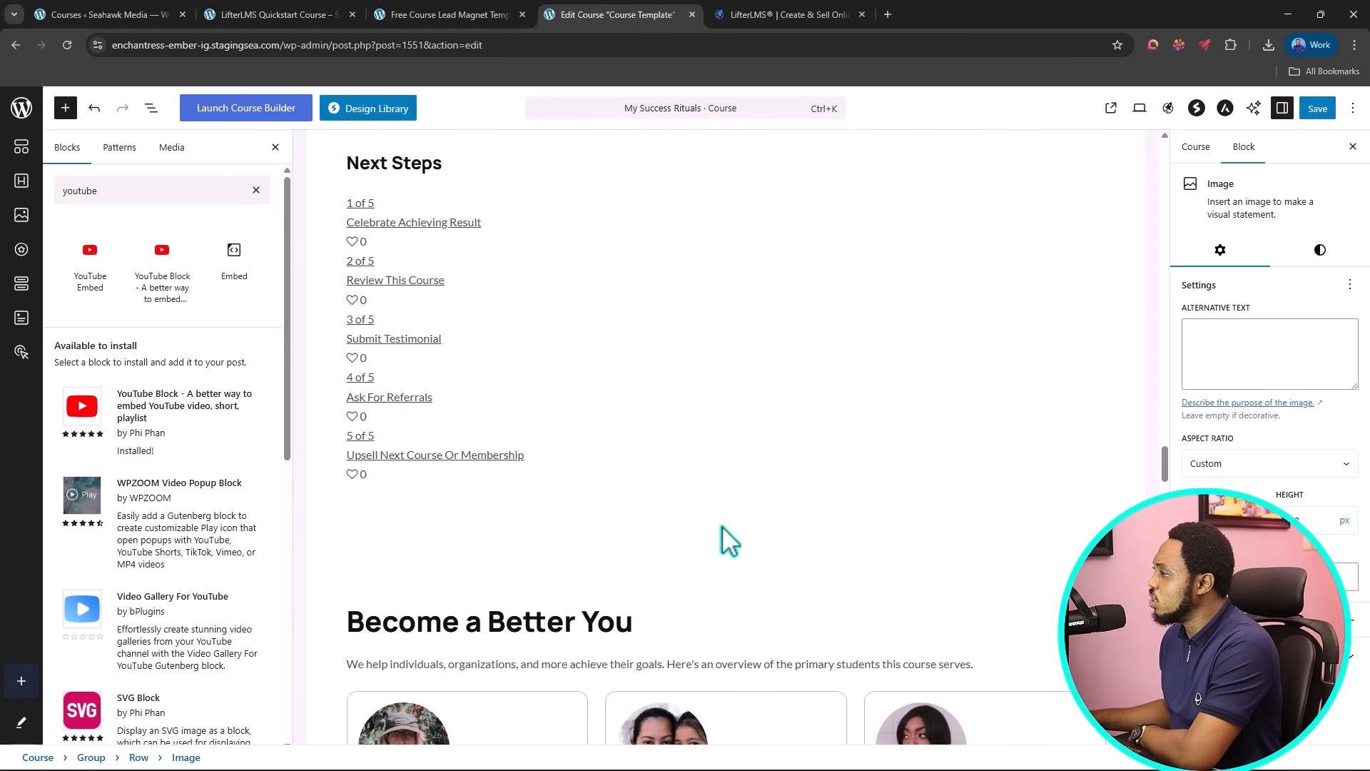
{"action": "scroll", "coordinate": [720, 526], "scroll_direction": "up", "scroll_amount": 20}
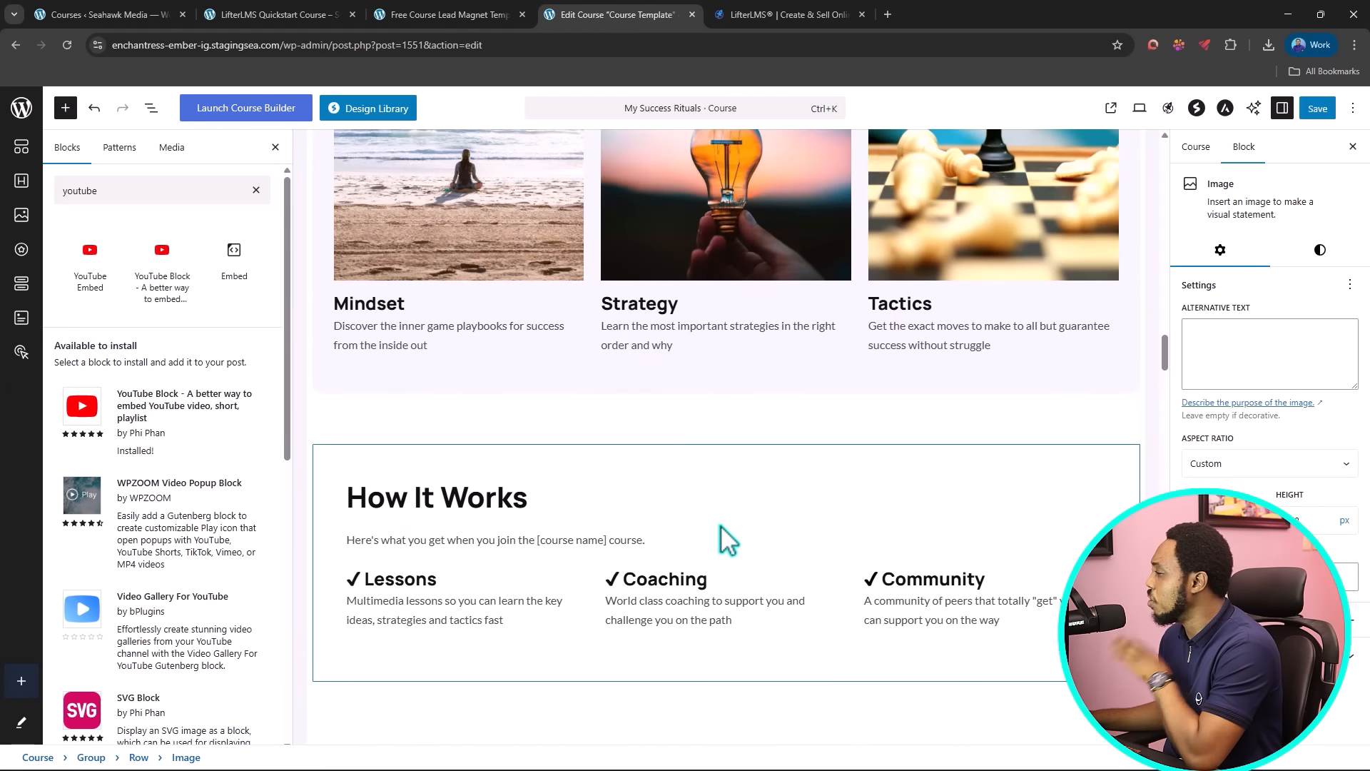
{"action": "scroll", "coordinate": [718, 541], "scroll_direction": "up", "scroll_amount": 20}
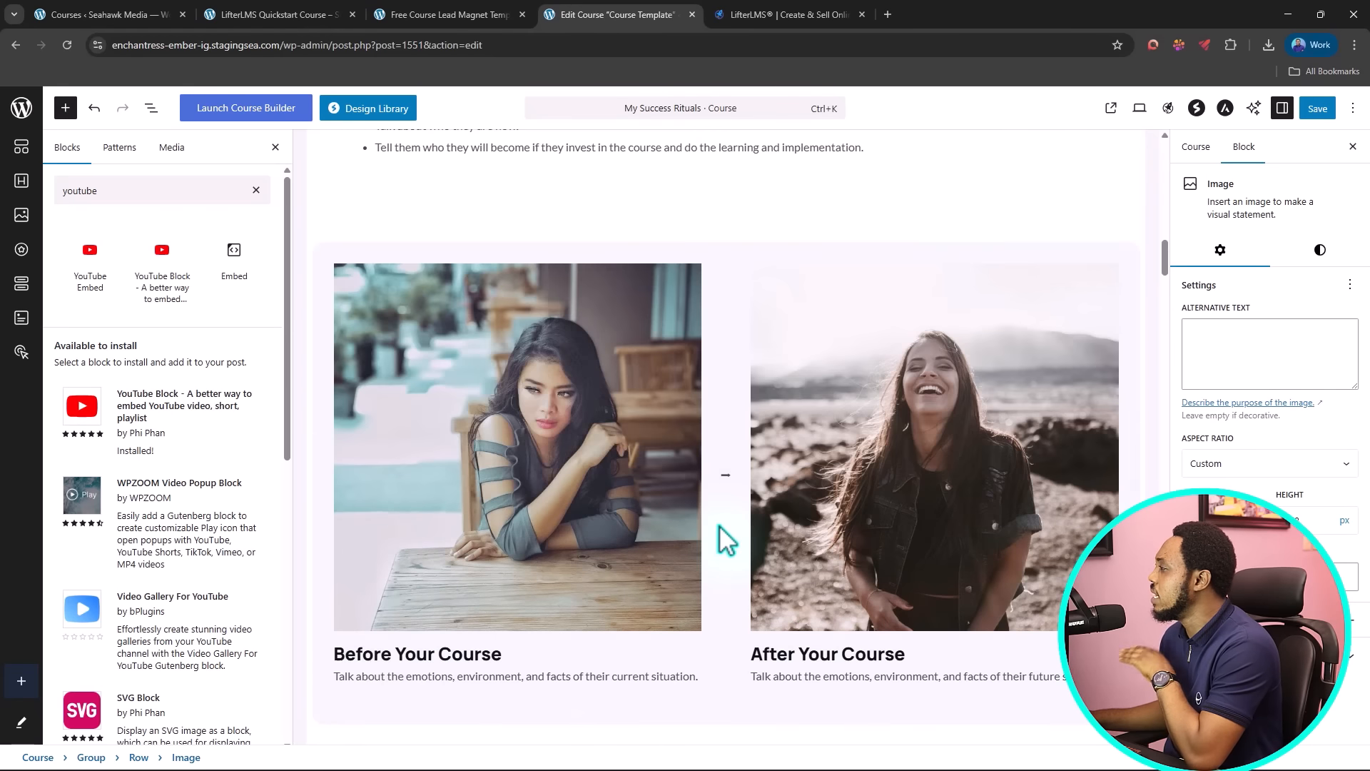
{"action": "scroll", "coordinate": [719, 528], "scroll_direction": "up", "scroll_amount": 6}
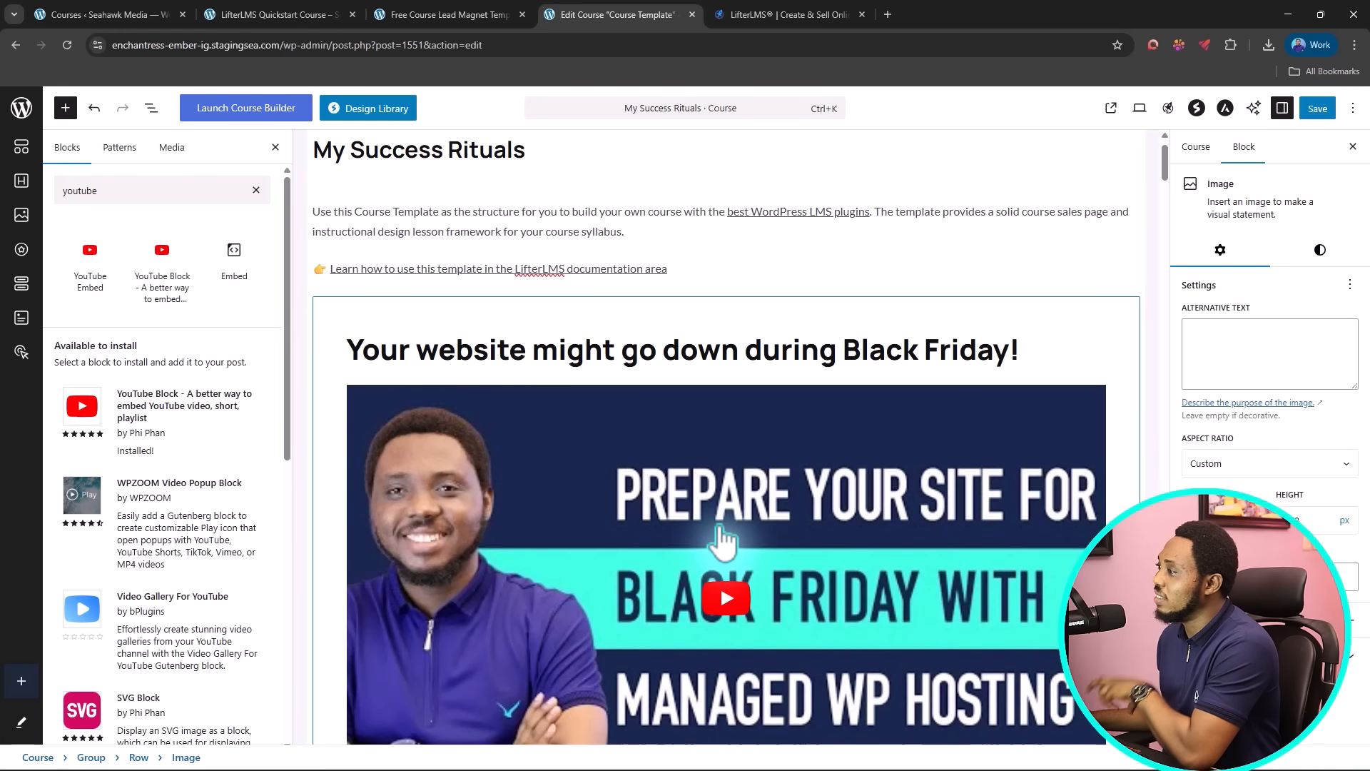
{"action": "left_click", "coordinate": [225, 114]}
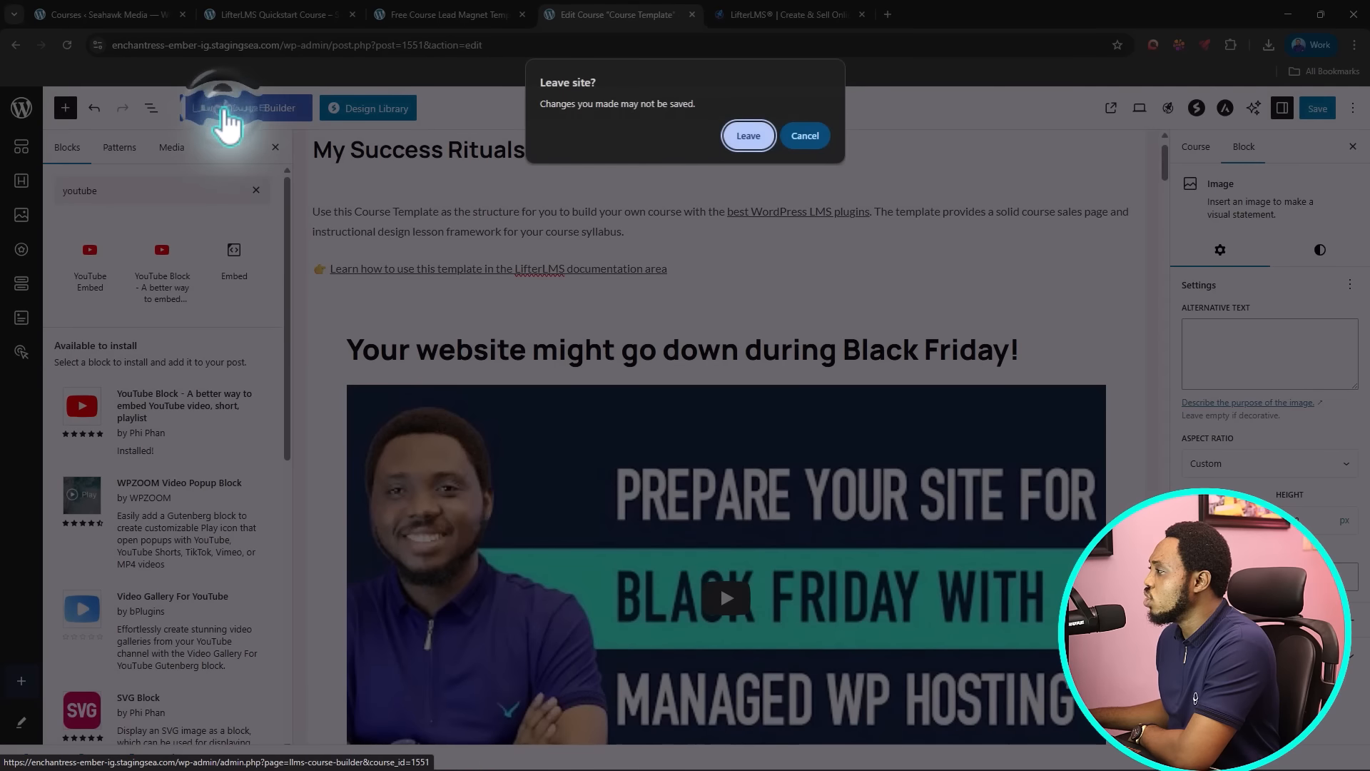
{"action": "left_click", "coordinate": [748, 136]}
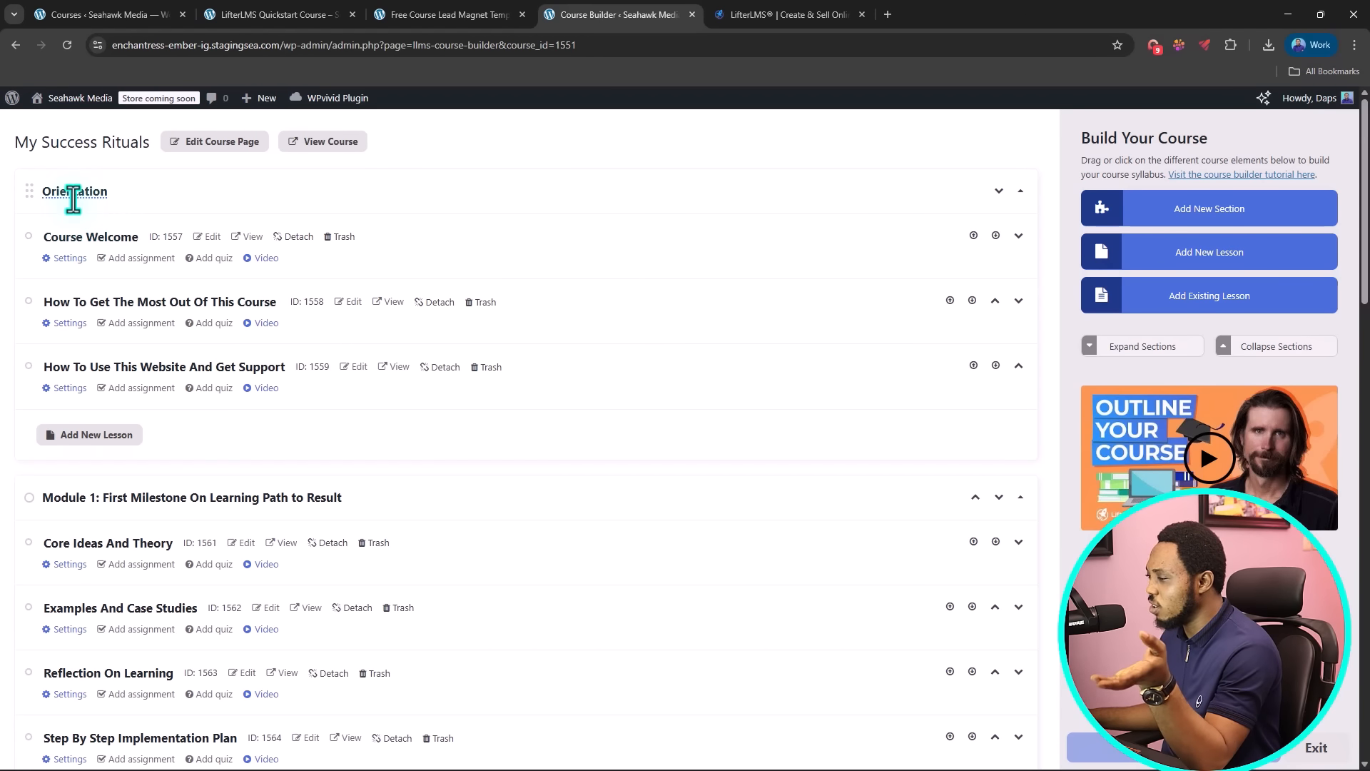
Step: Review the course outline's modules, Next Steps section and their lessons in the course builder
{"action": "scroll", "coordinate": [288, 214], "scroll_direction": "down", "scroll_amount": 4}
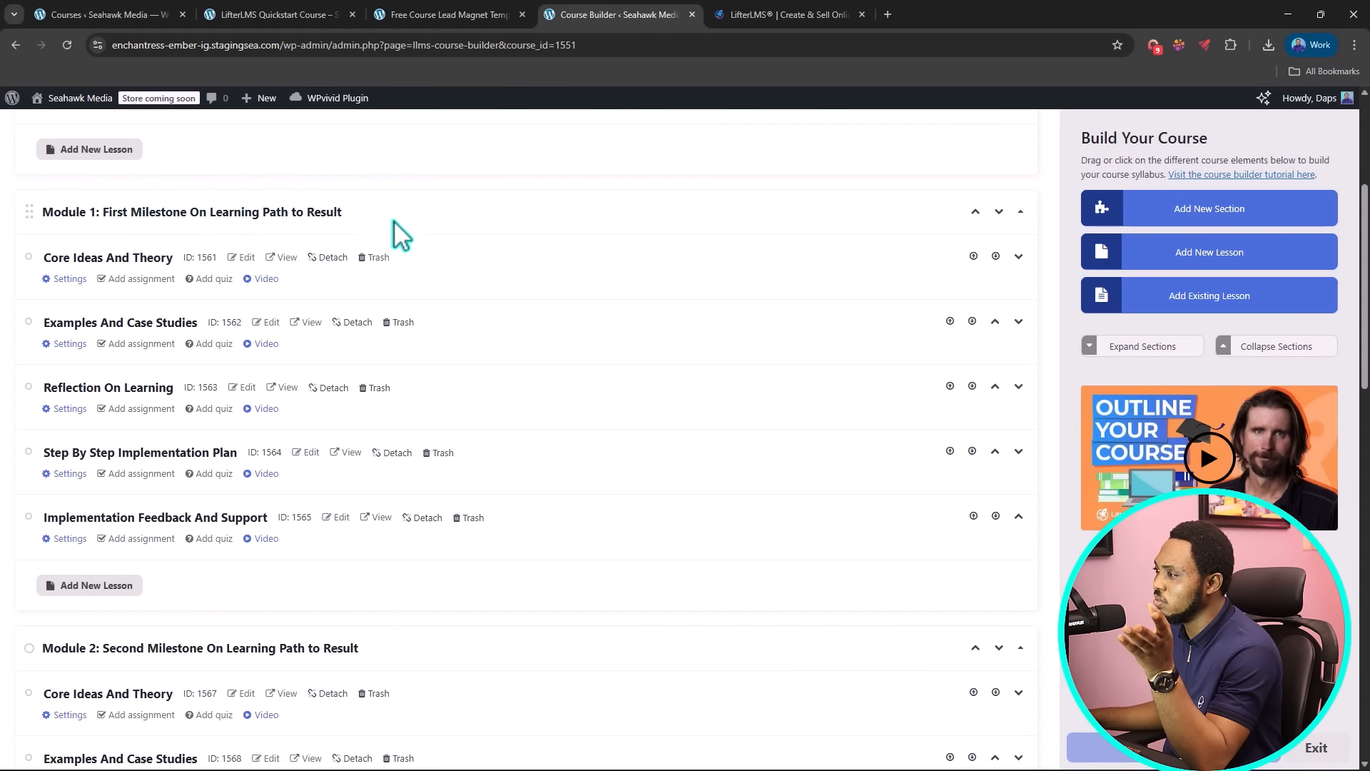
{"action": "scroll", "coordinate": [394, 220], "scroll_direction": "down", "scroll_amount": 4}
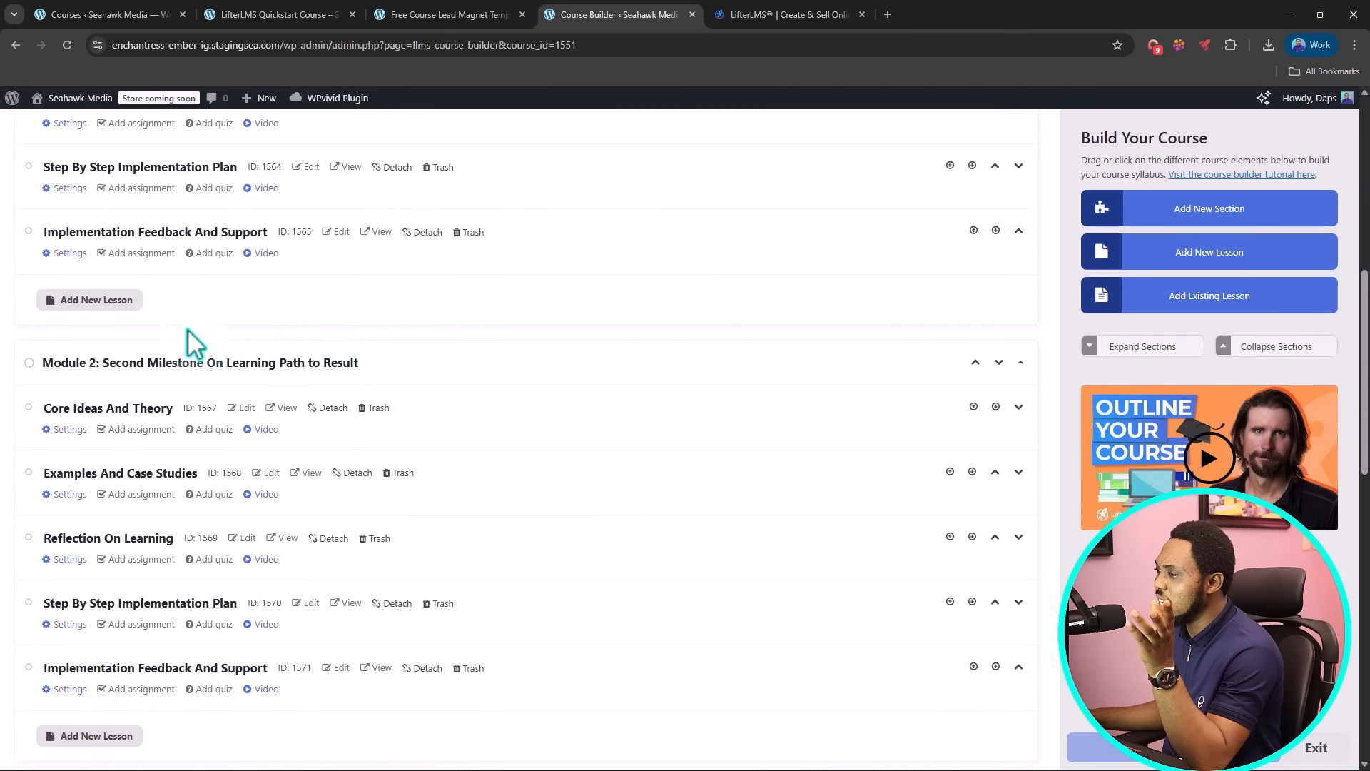
{"action": "scroll", "coordinate": [107, 371], "scroll_direction": "down", "scroll_amount": 2}
{"action": "scroll", "coordinate": [109, 373], "scroll_direction": "down", "scroll_amount": 5}
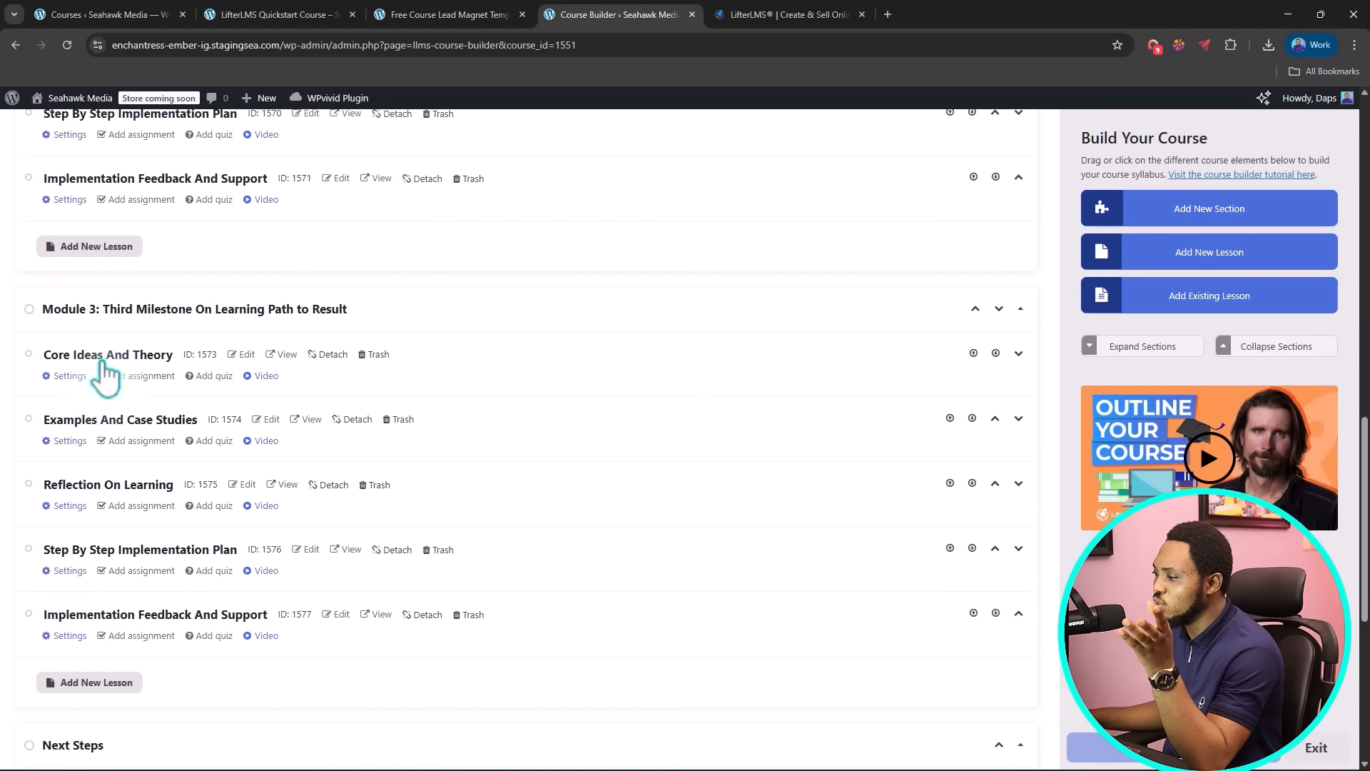
{"action": "scroll", "coordinate": [105, 370], "scroll_direction": "down", "scroll_amount": 6}
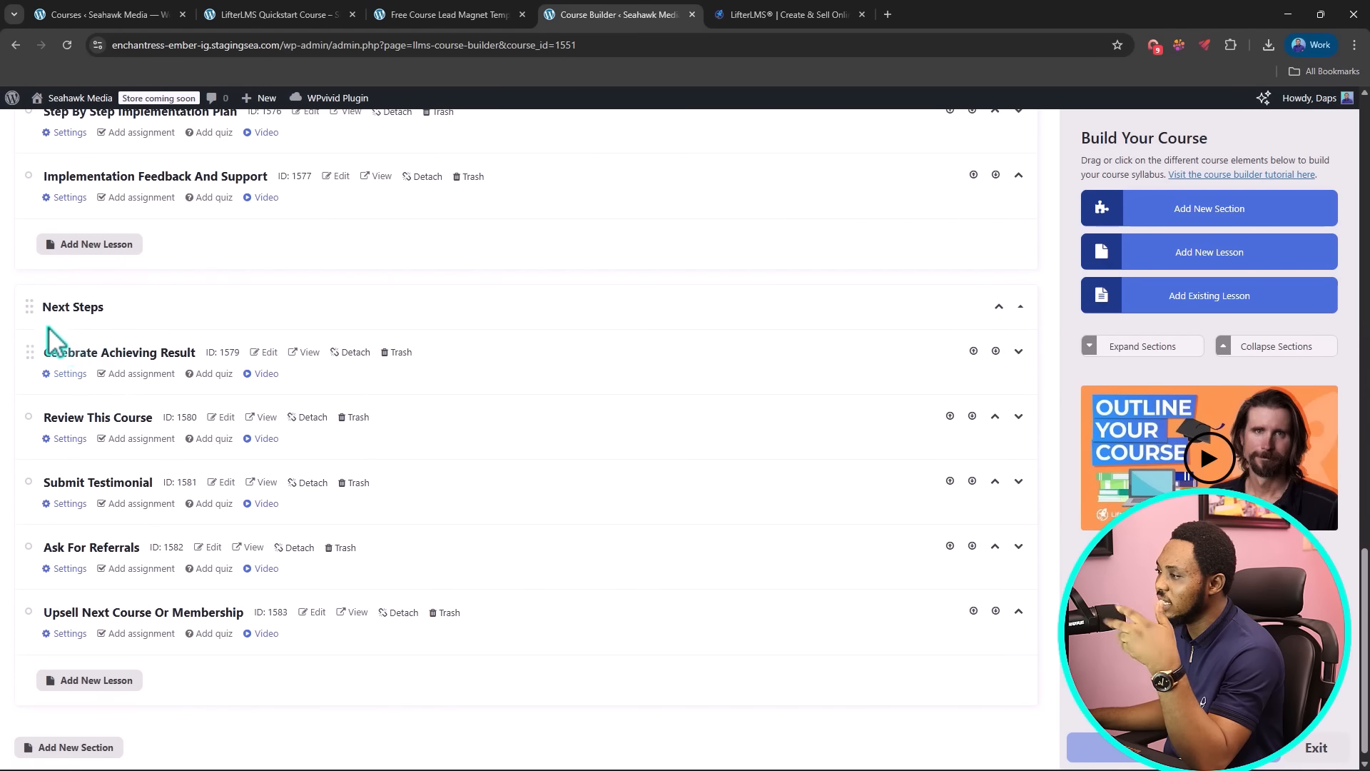
{"action": "scroll", "coordinate": [182, 338], "scroll_direction": "up", "scroll_amount": 7}
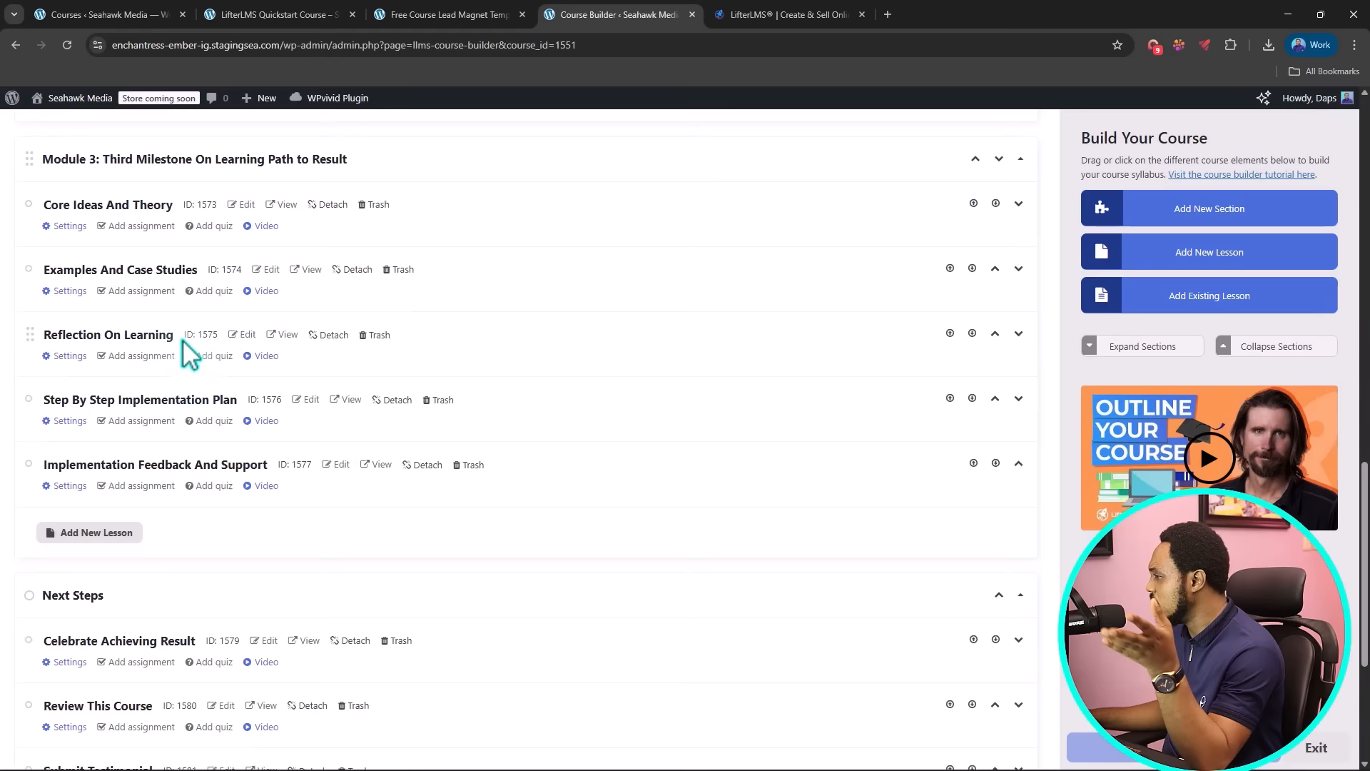
{"action": "scroll", "coordinate": [187, 341], "scroll_direction": "up", "scroll_amount": 13}
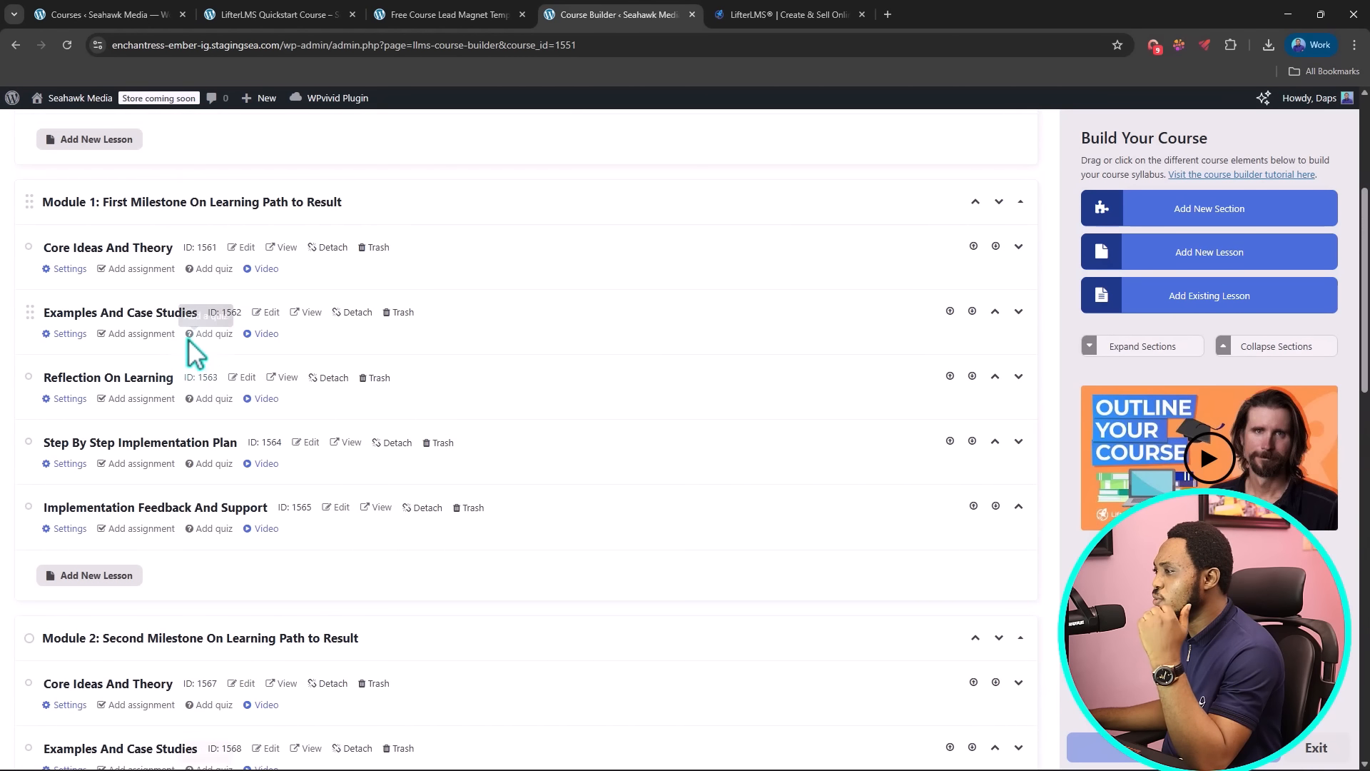
Step: Rename the course's Orientation section to "Introduction"
{"action": "scroll", "coordinate": [187, 338], "scroll_direction": "up", "scroll_amount": 3}
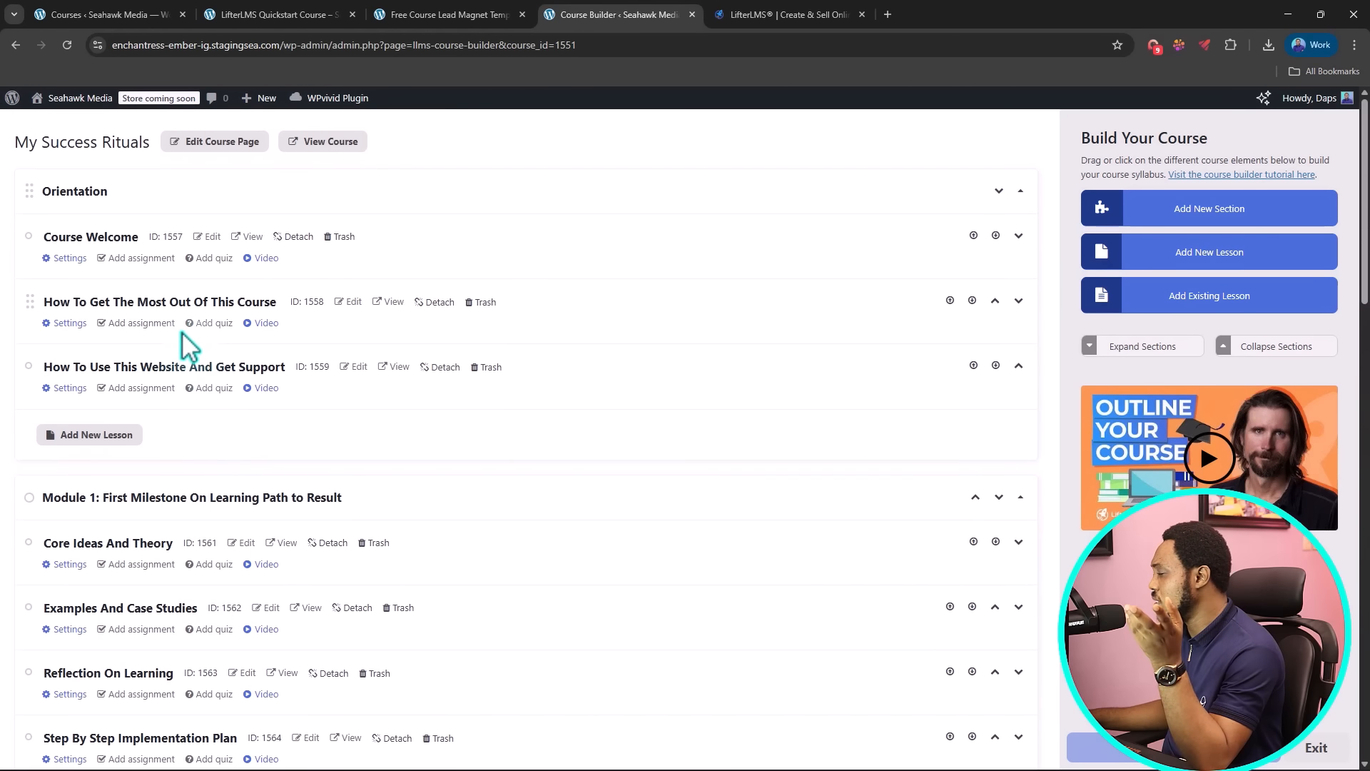
{"action": "left_click", "coordinate": [104, 191]}
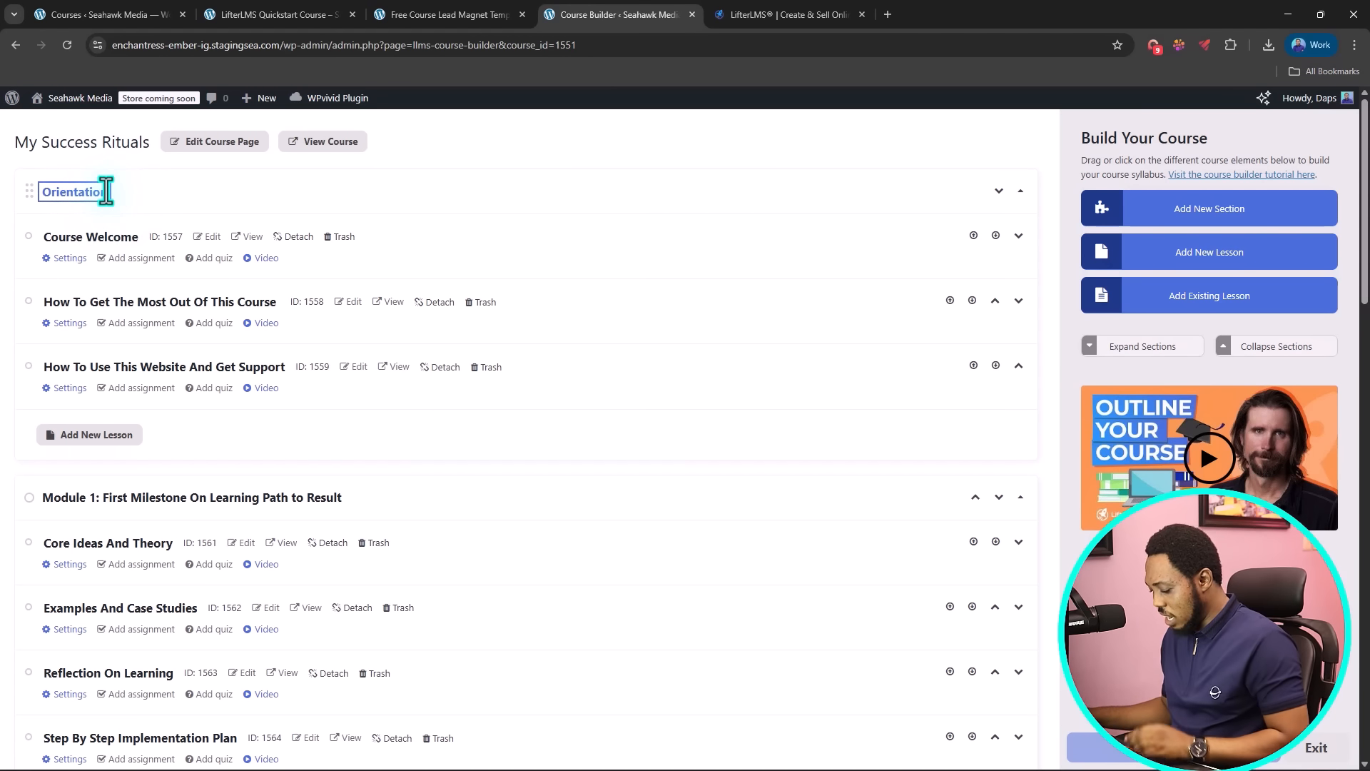
{"action": "key", "text": "ctrl+a"}
{"action": "key", "text": "BackSpace"}
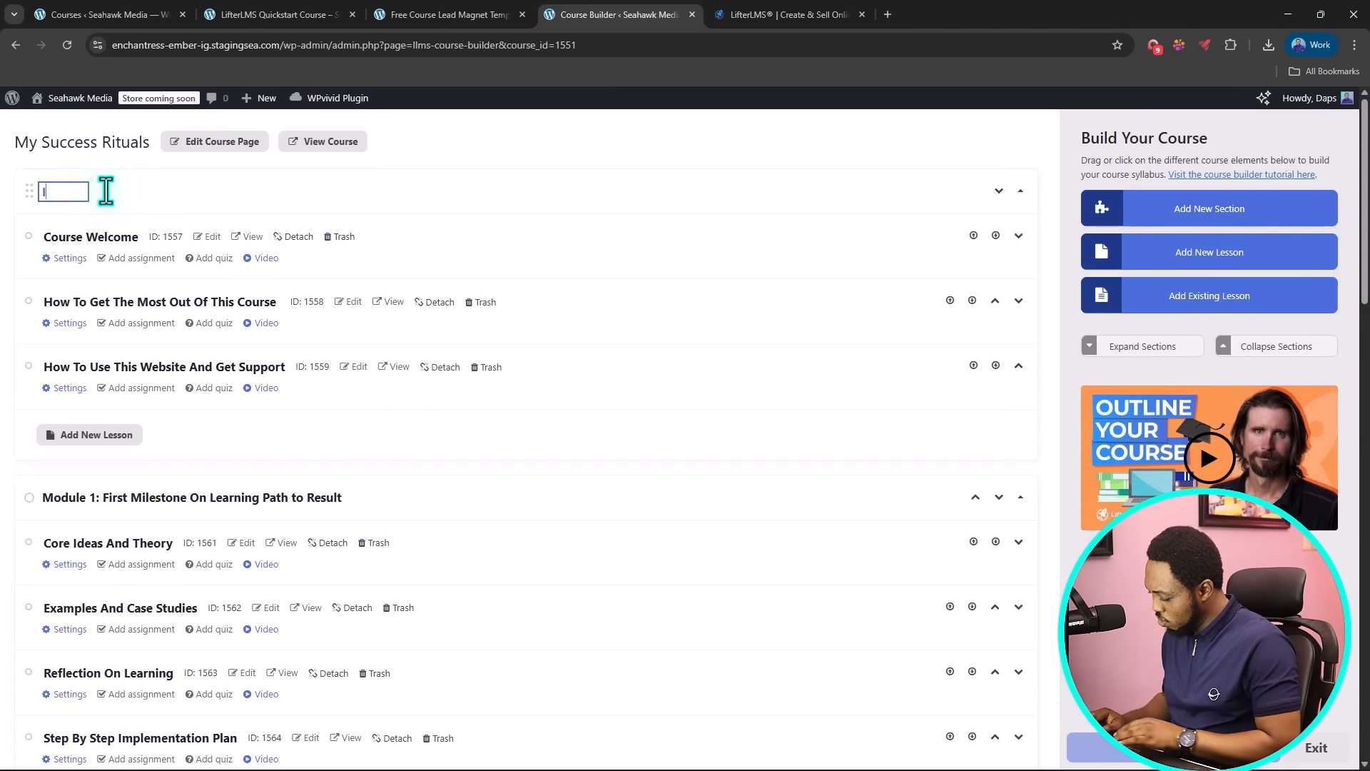
{"action": "type", "text": "Introduction"}
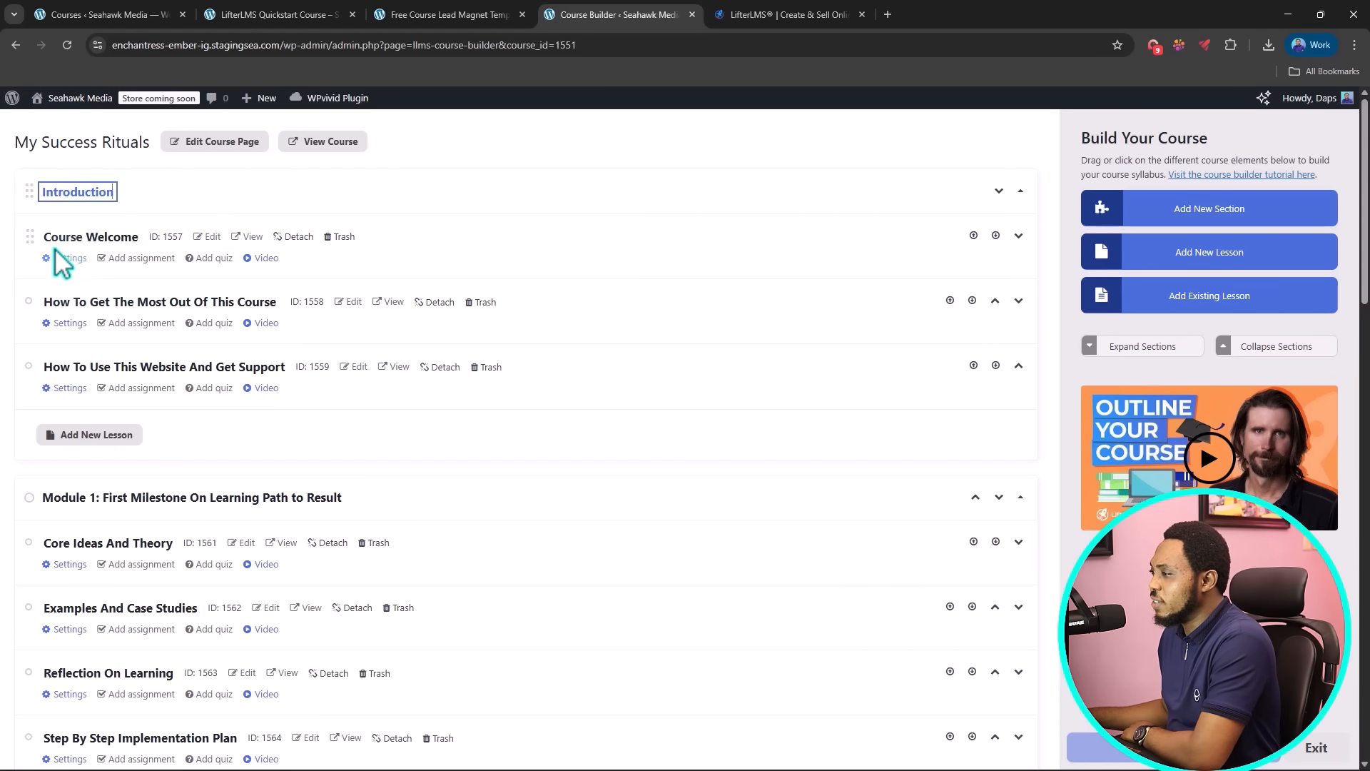
{"action": "left_click", "coordinate": [165, 175]}
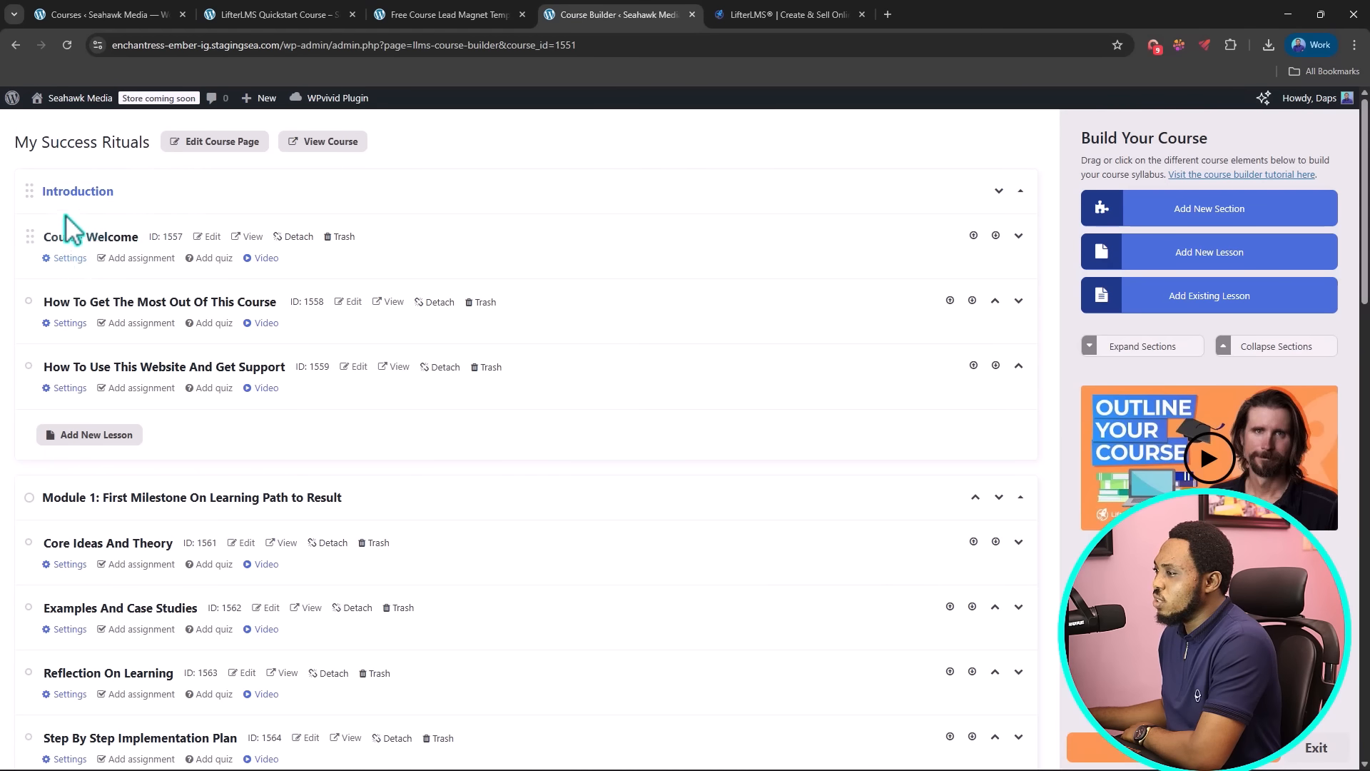
Step: Retitle the Course Welcome lesson in the Introduction section as "Intro to course"
{"action": "left_click", "coordinate": [93, 239]}
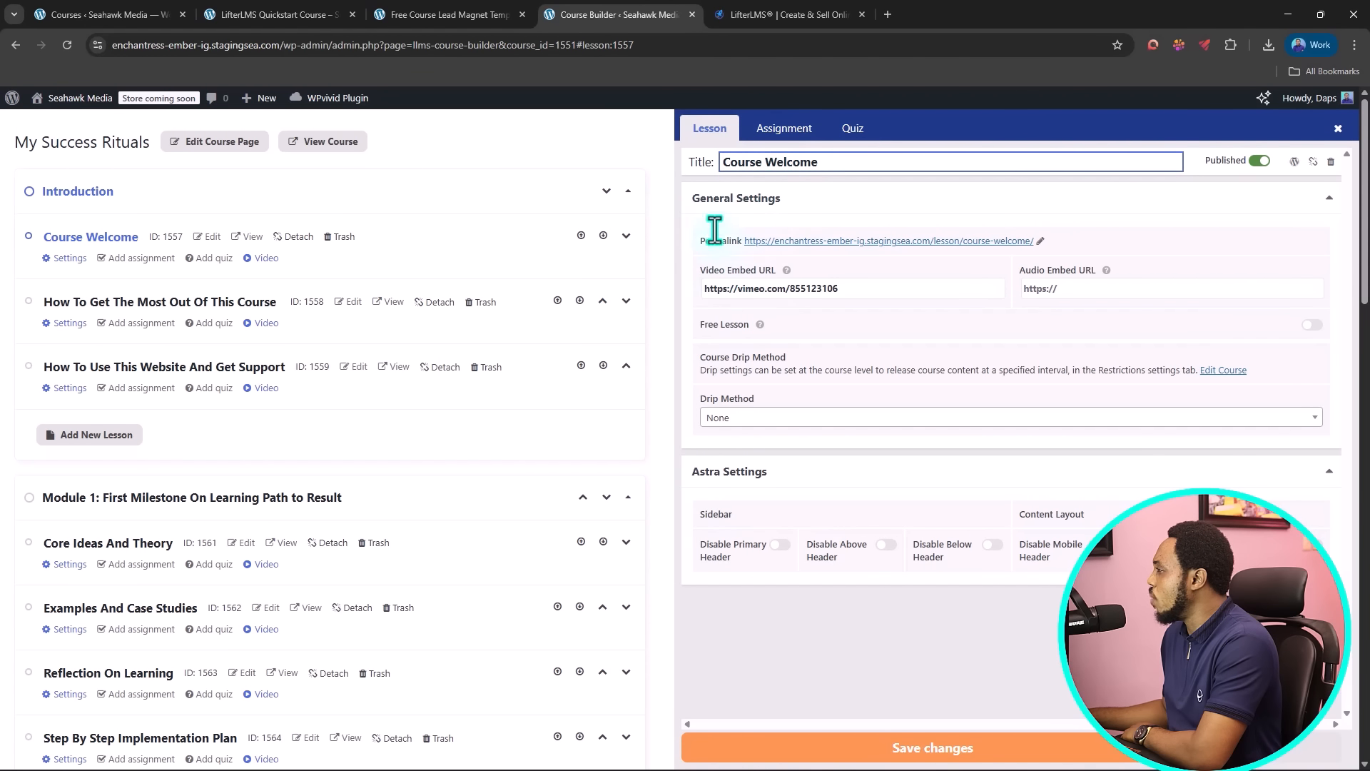
{"action": "left_click_drag", "start_coordinate": [832, 160], "coordinate": [726, 167]}
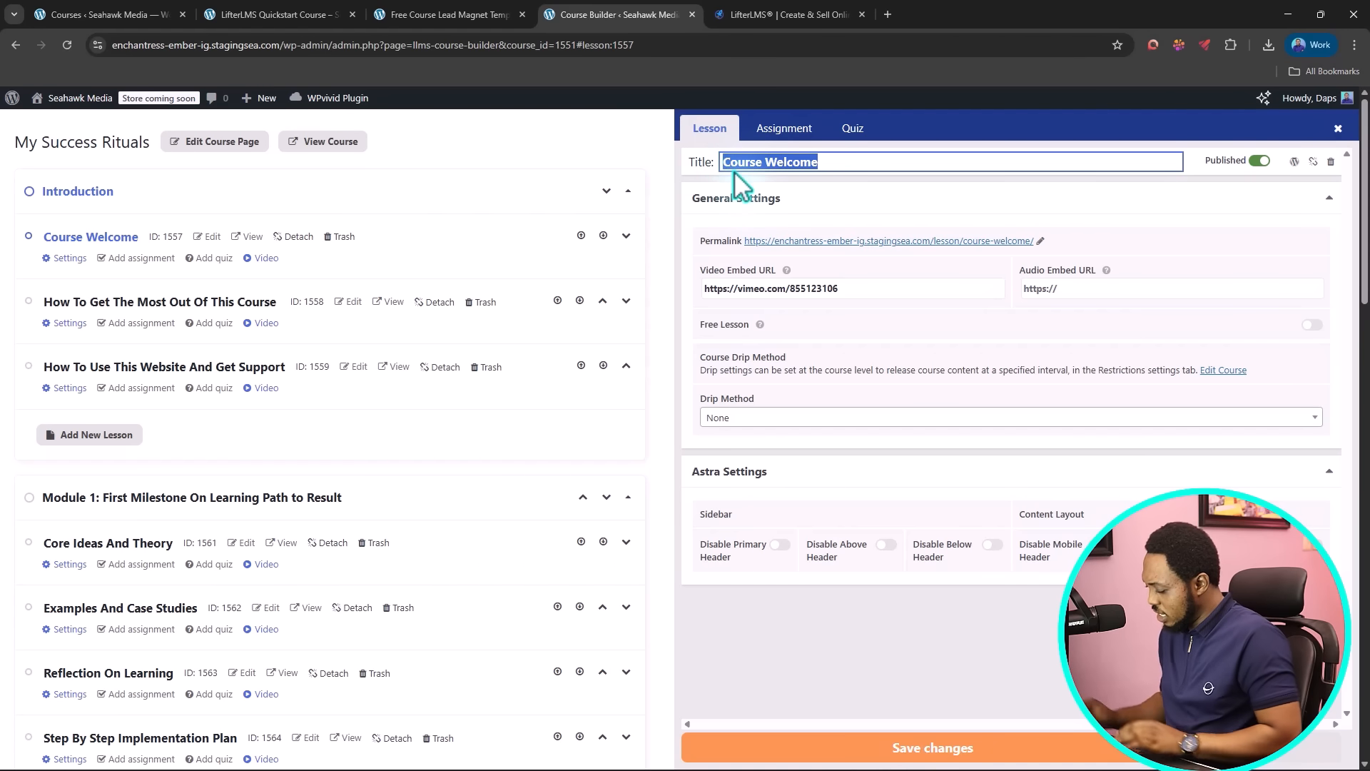
{"action": "type", "text": "Intro to course"}
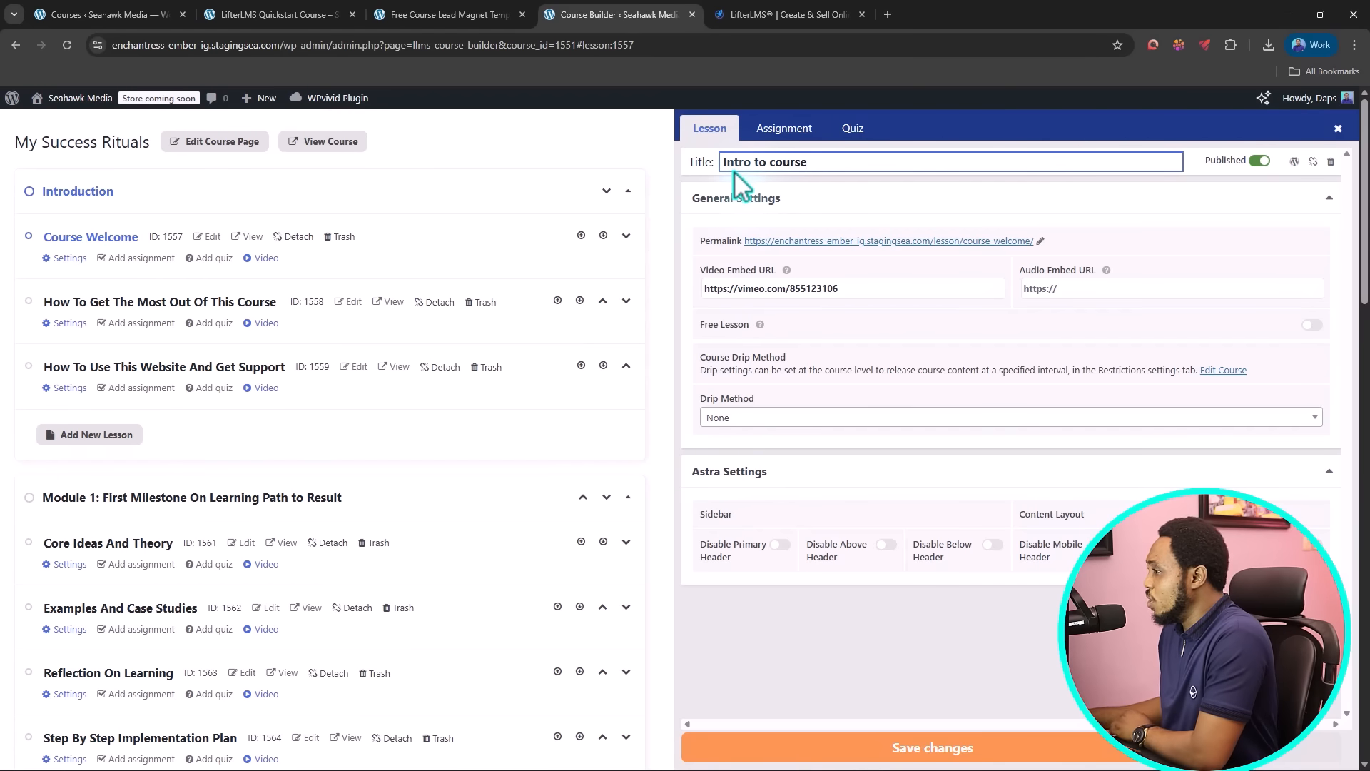
{"action": "left_click", "coordinate": [891, 288]}
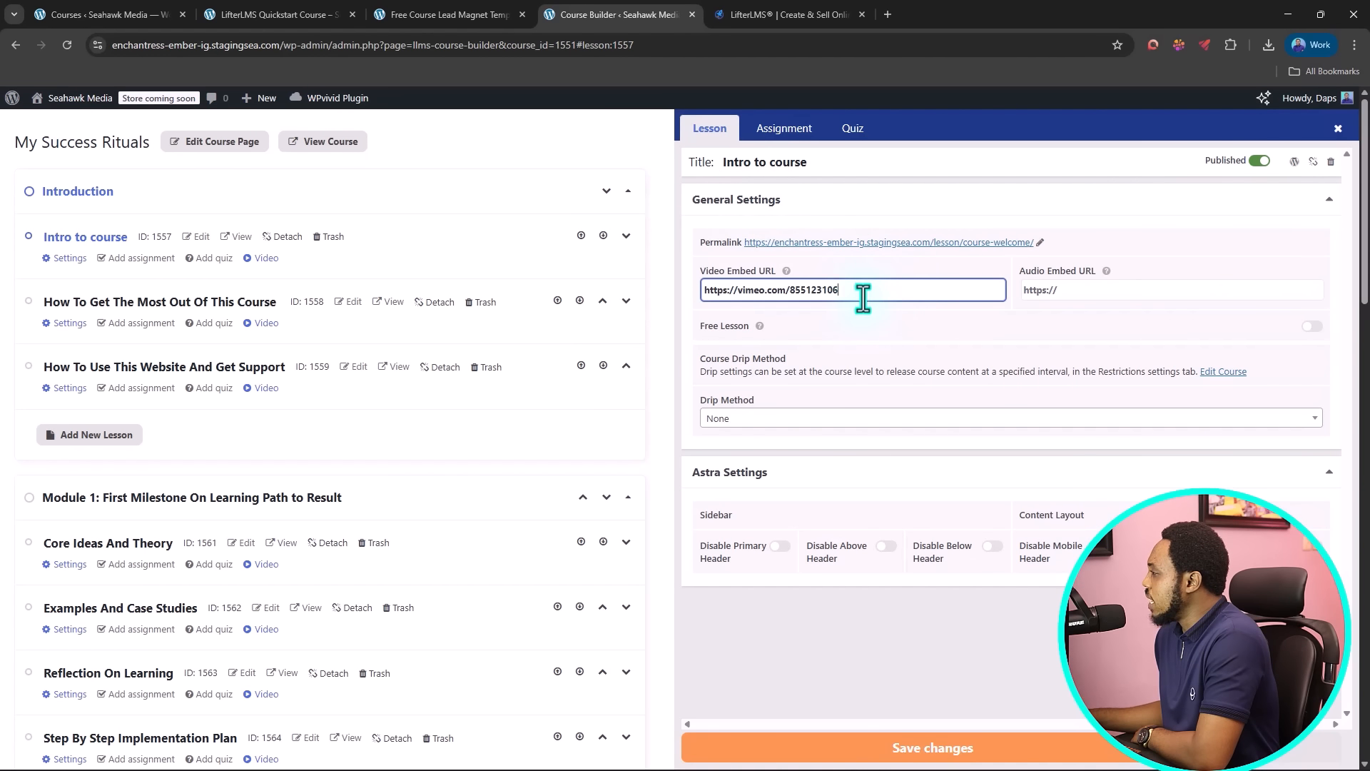
{"action": "left_click_drag", "start_coordinate": [849, 289], "coordinate": [707, 296]}
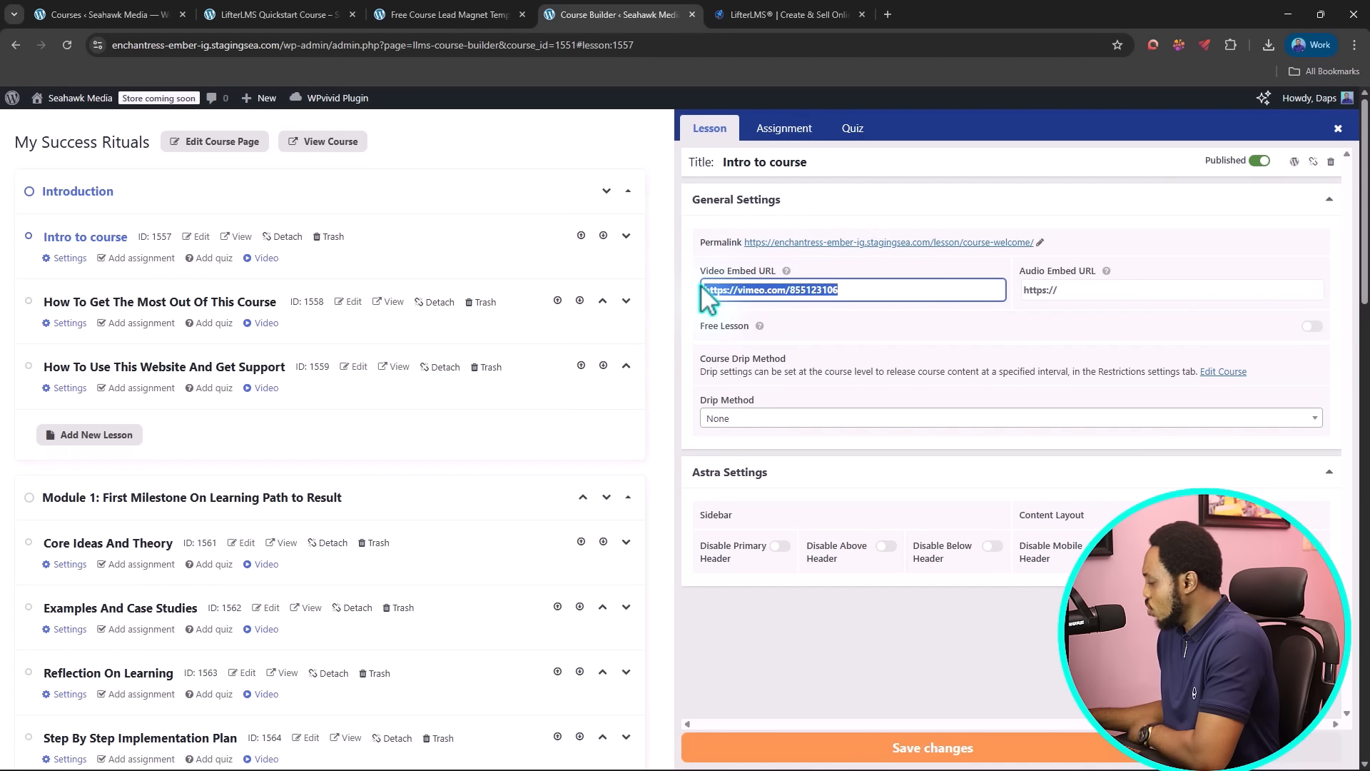
{"action": "key", "text": "BackSpace"}
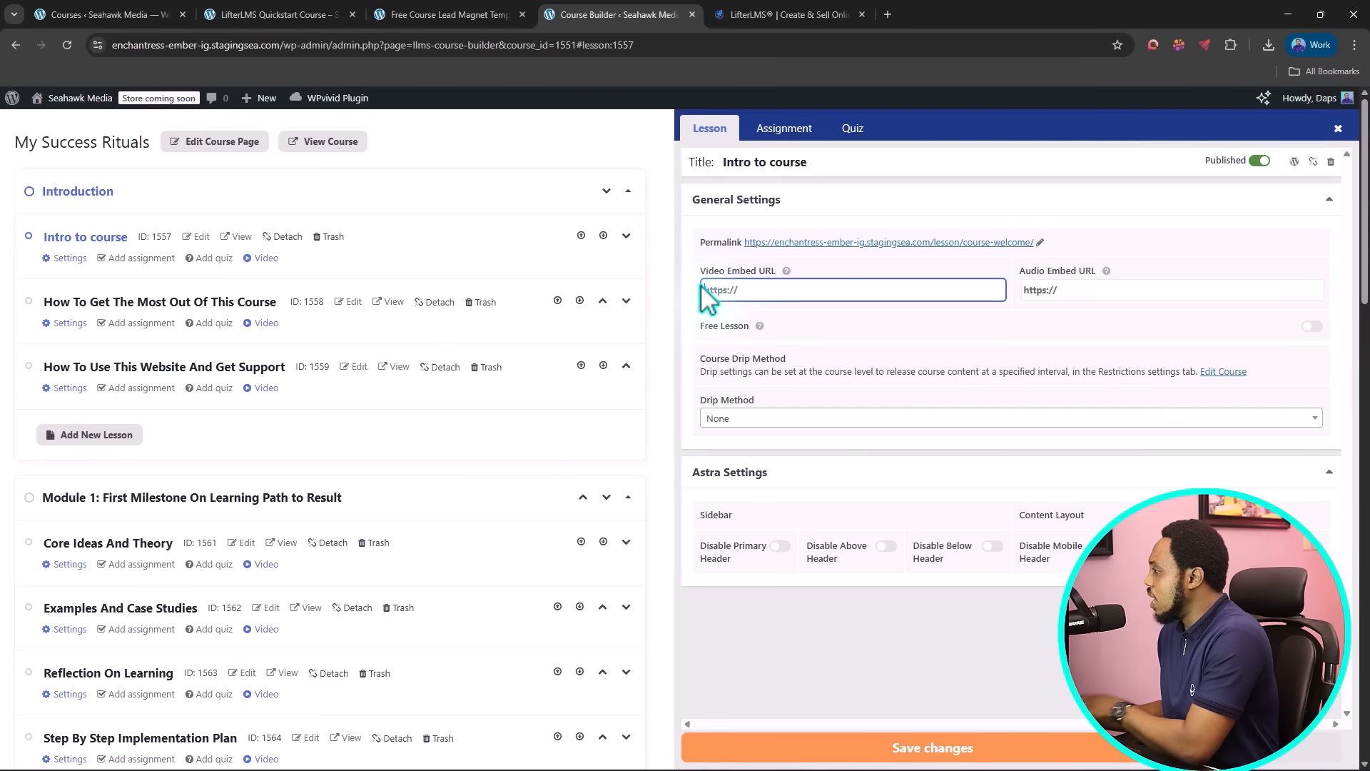
{"action": "left_click", "coordinate": [817, 293]}
{"action": "left_click", "coordinate": [834, 324]}
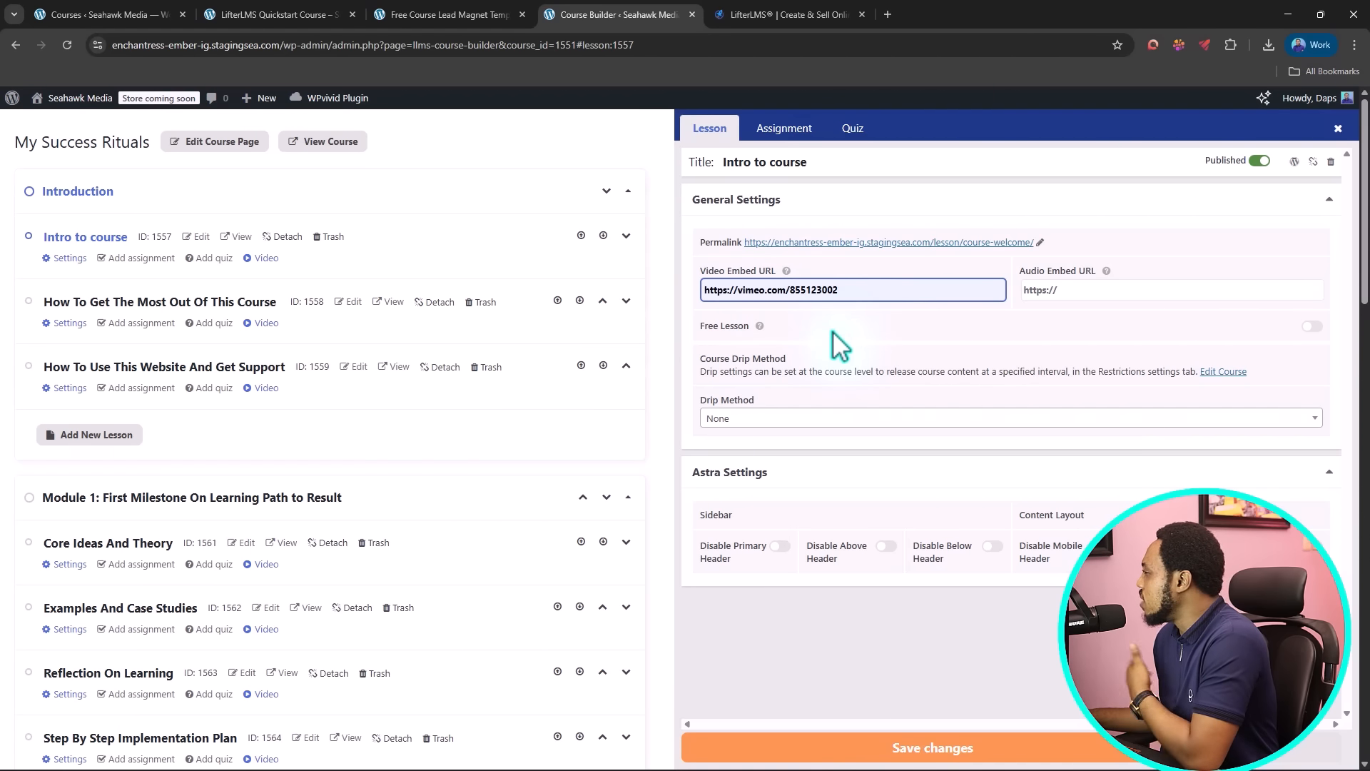
Step: Check the lesson's audio embed field and the available drip methods without changing them
{"action": "left_click", "coordinate": [1092, 289]}
{"action": "mouse_move", "coordinate": [1108, 270]}
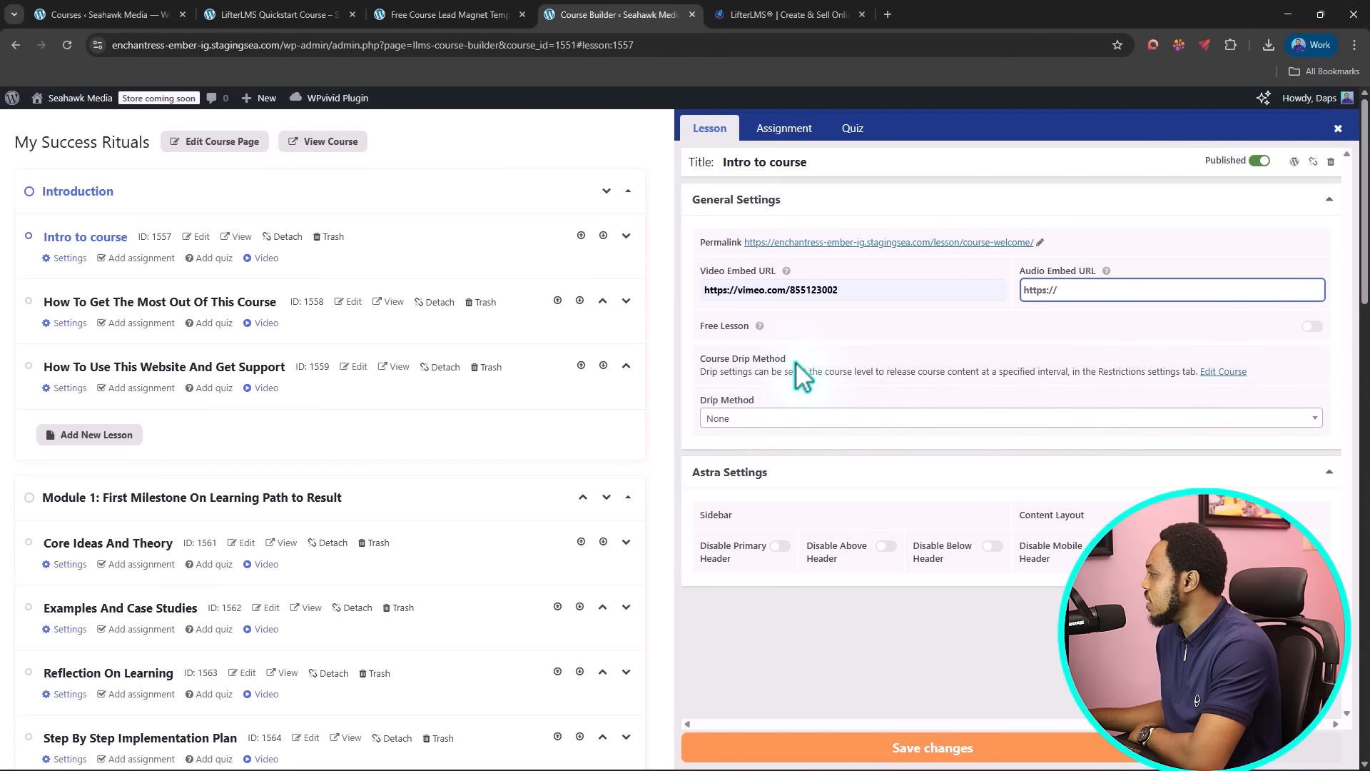
{"action": "left_click", "coordinate": [946, 418]}
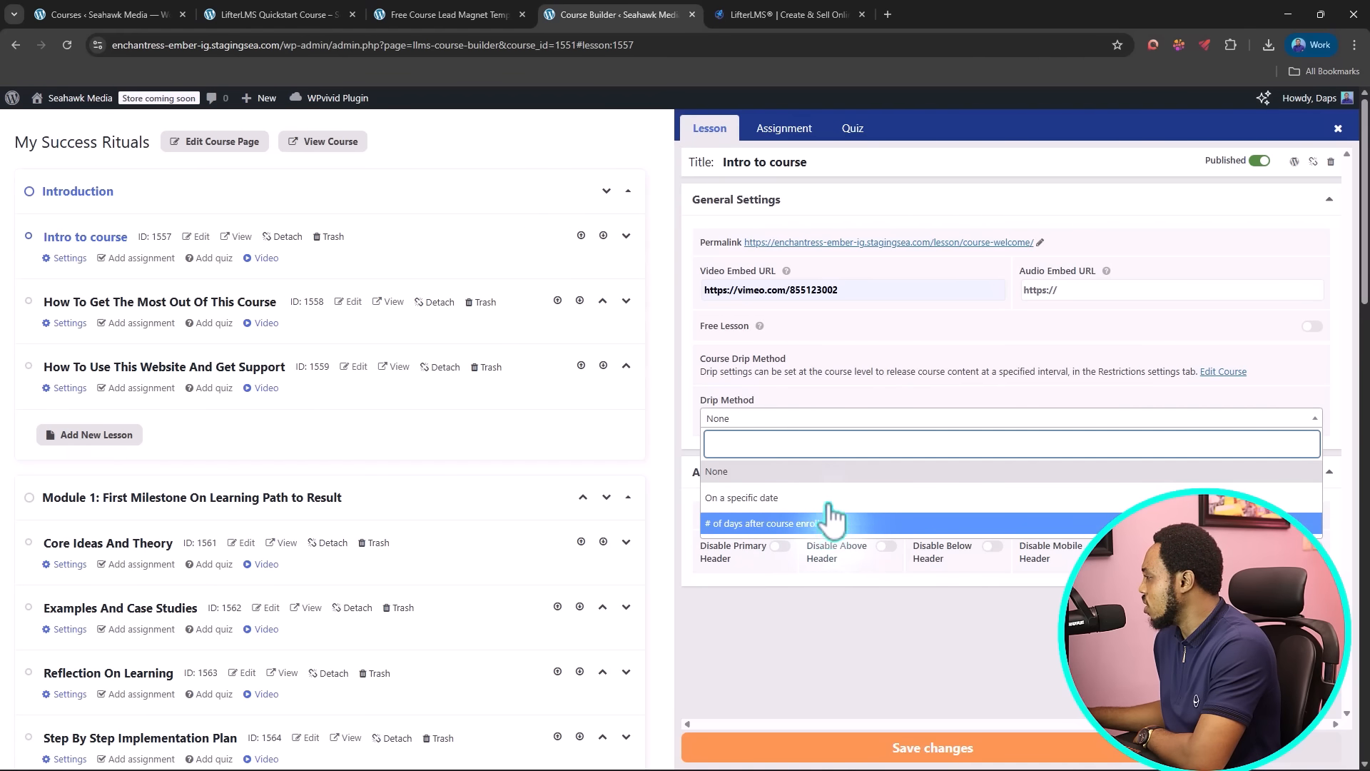
{"action": "left_click", "coordinate": [907, 391]}
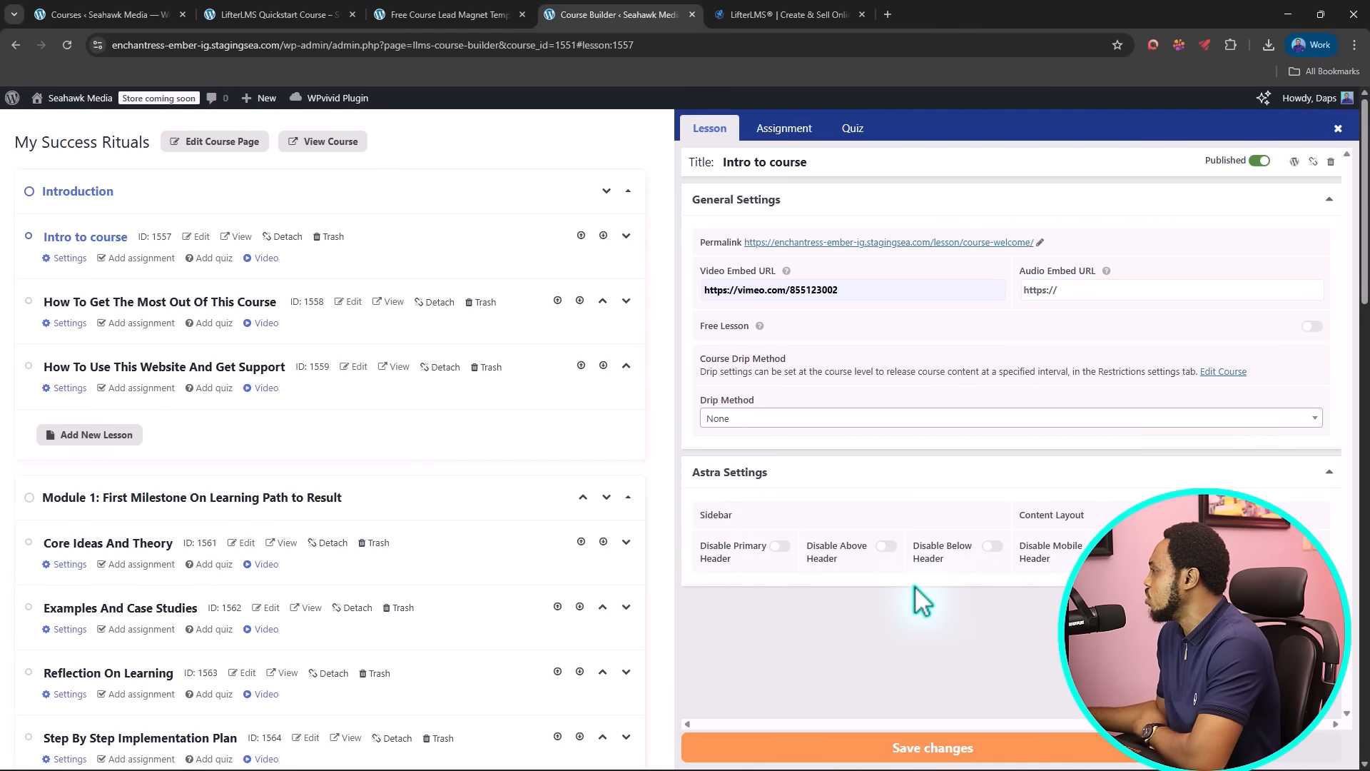
Step: Try to create a new assignment for the Intro to course lesson
{"action": "left_click", "coordinate": [781, 132]}
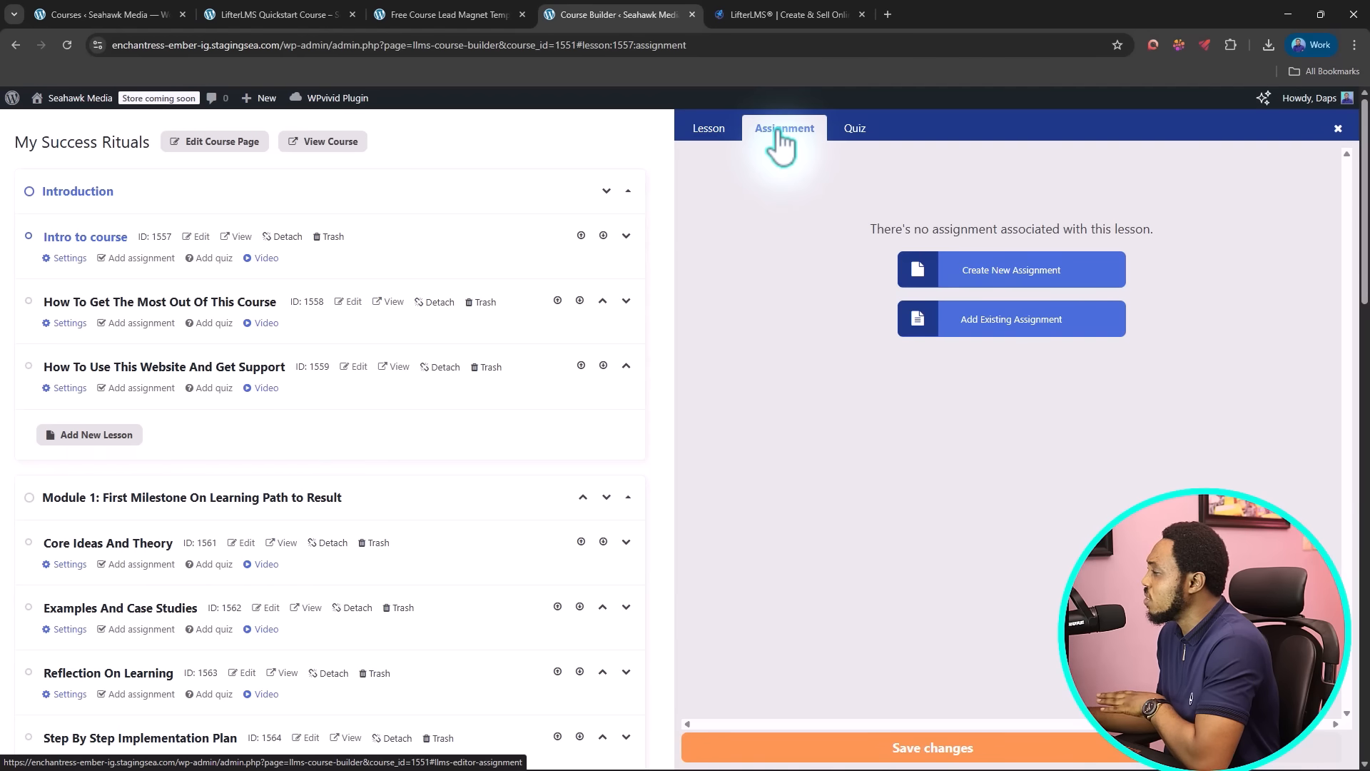
{"action": "left_click", "coordinate": [1028, 275]}
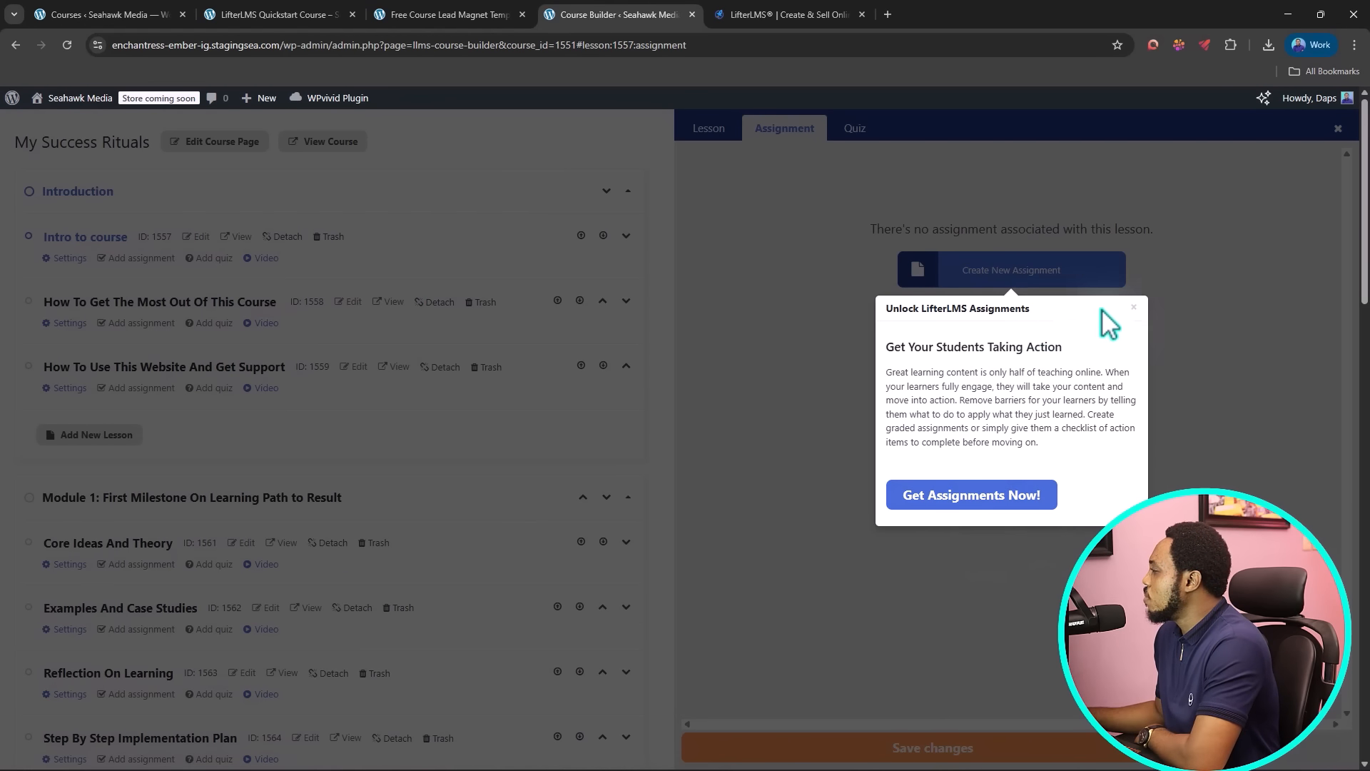
{"action": "left_click", "coordinate": [1132, 309]}
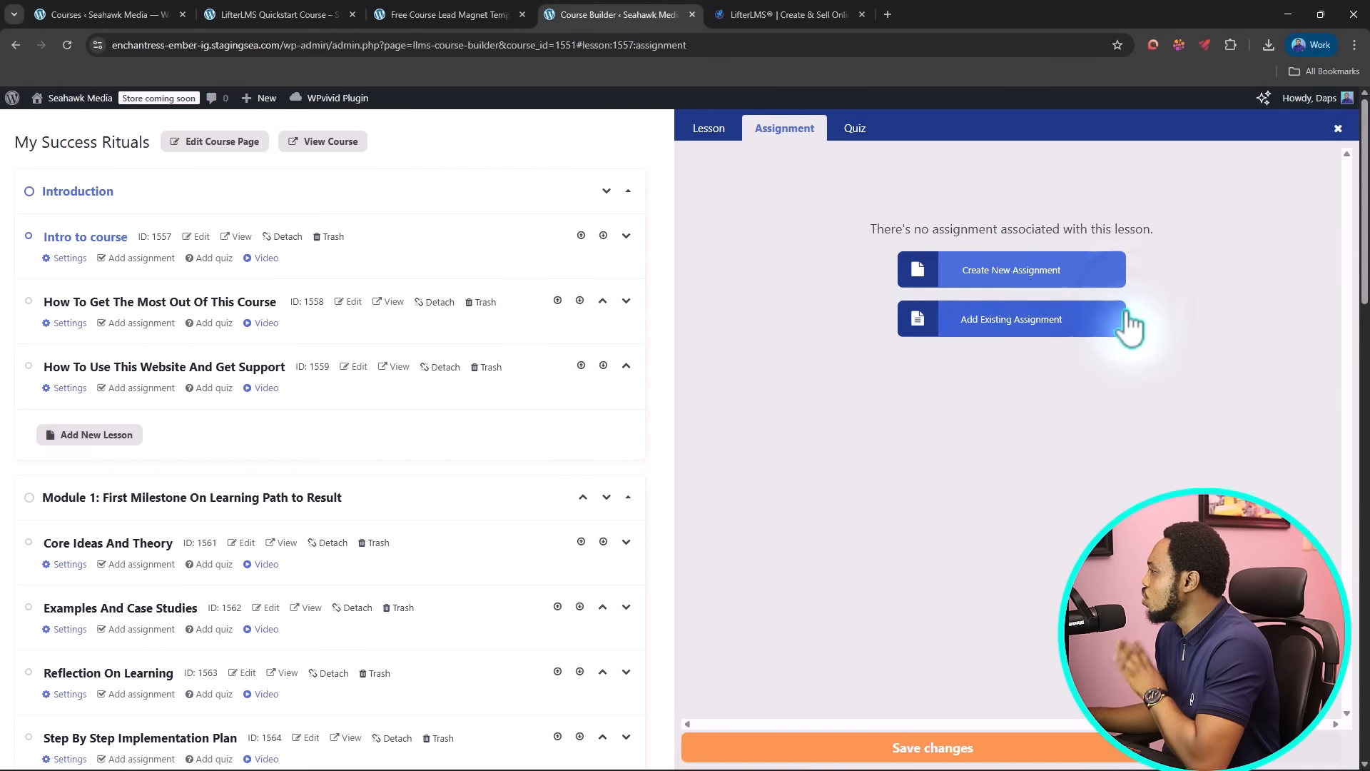
Step: Create a new quiz for the Intro to course lesson, keeping its default title and an empty description
{"action": "left_click", "coordinate": [856, 128]}
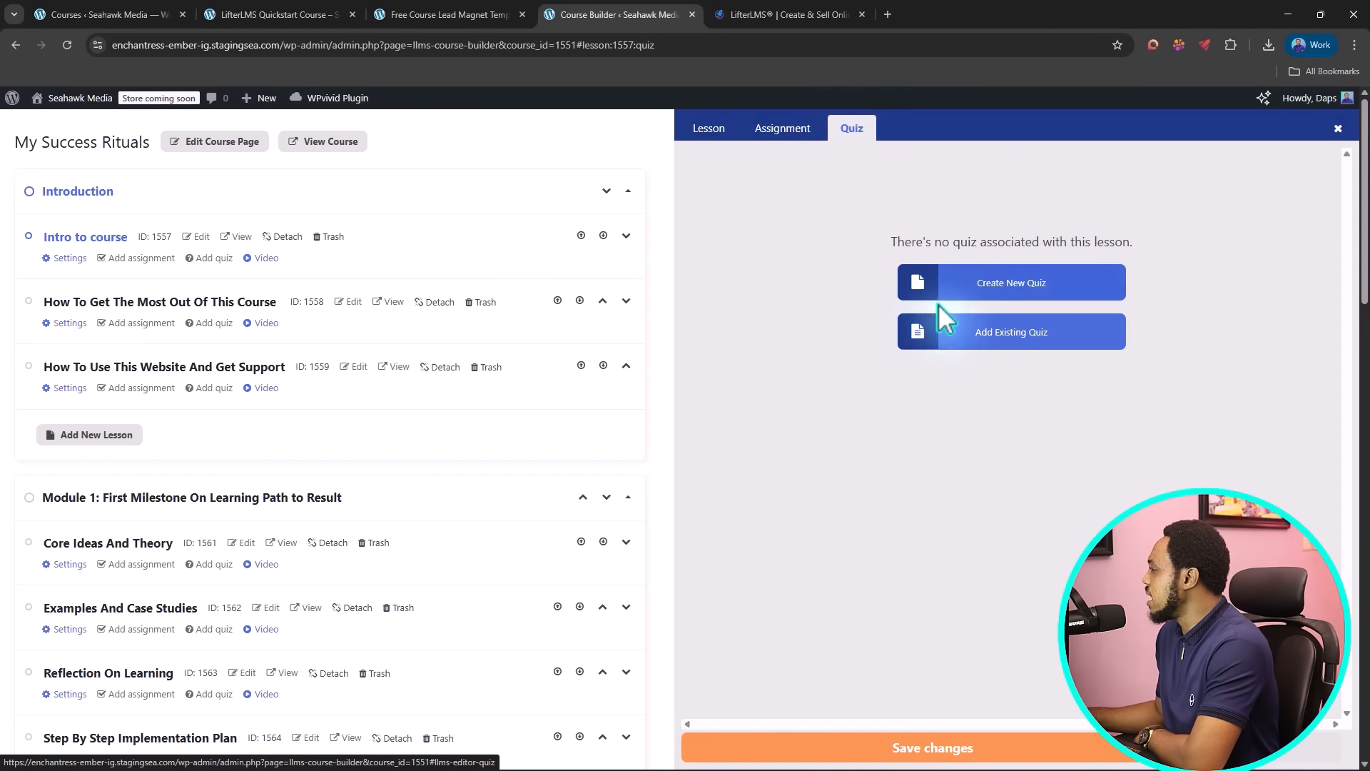
{"action": "left_click", "coordinate": [1029, 289]}
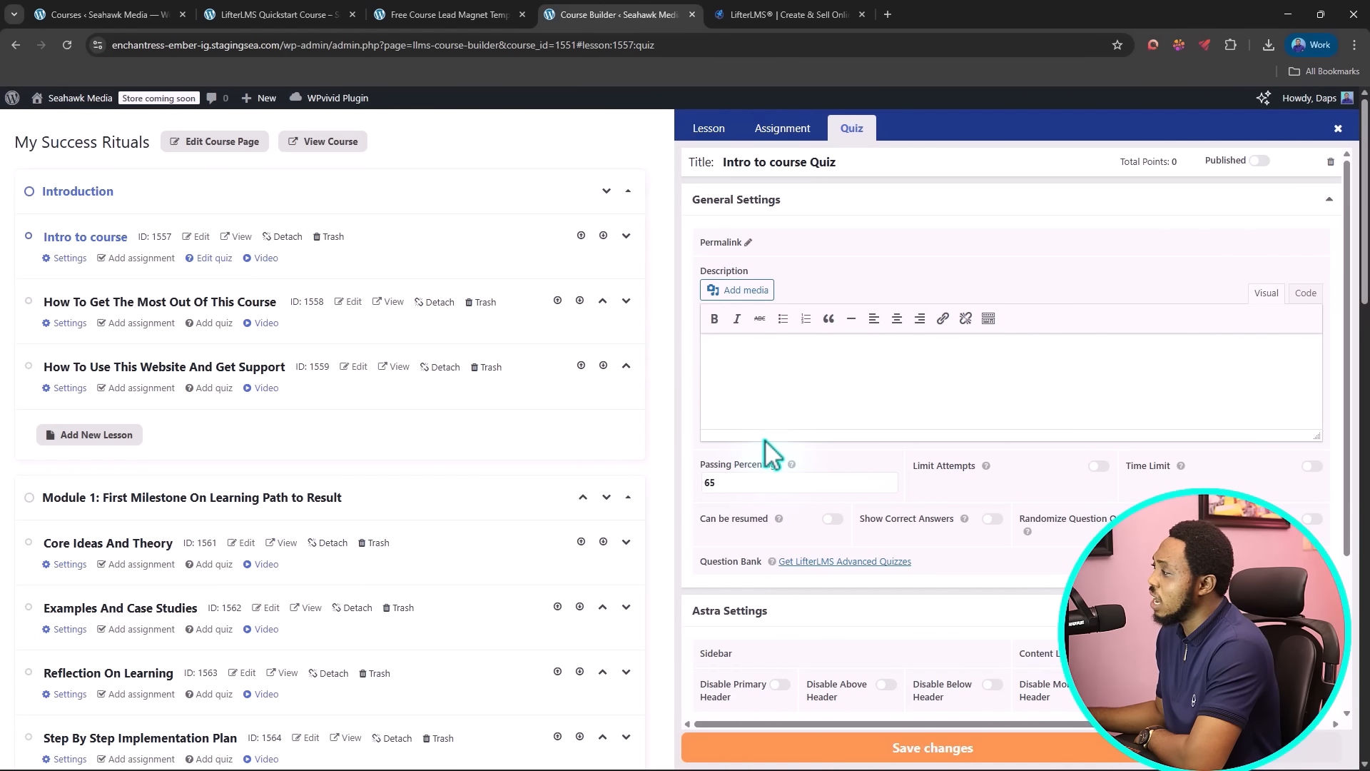
{"action": "left_click", "coordinate": [843, 164]}
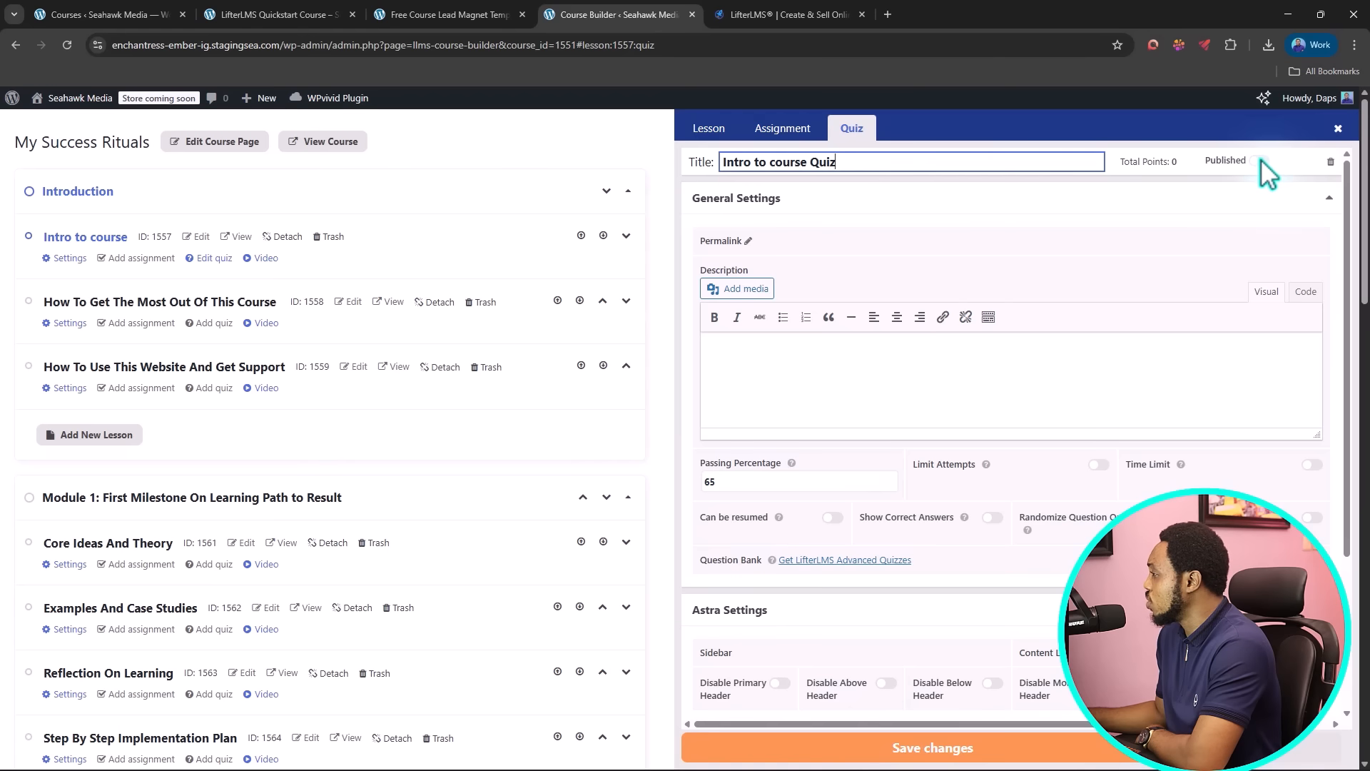
{"action": "left_click", "coordinate": [988, 384]}
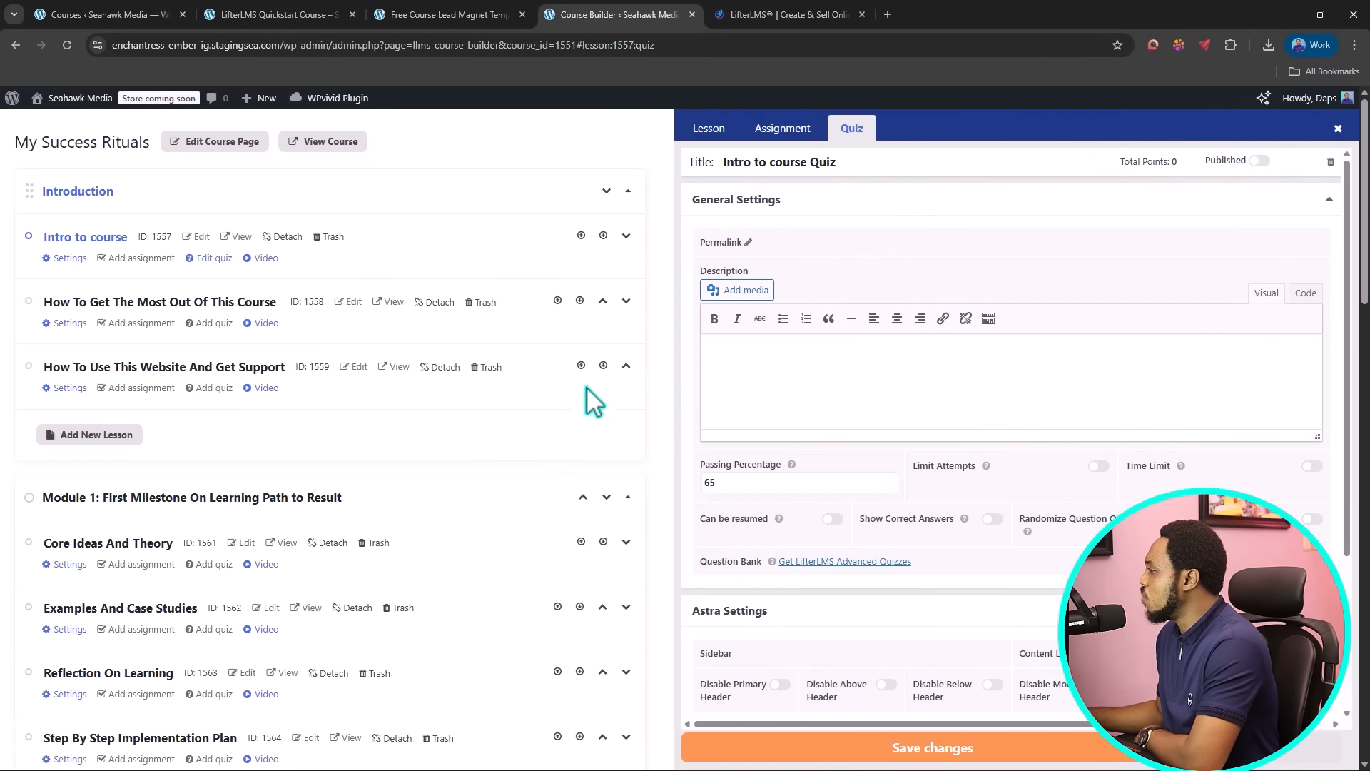
{"action": "left_click", "coordinate": [717, 350]}
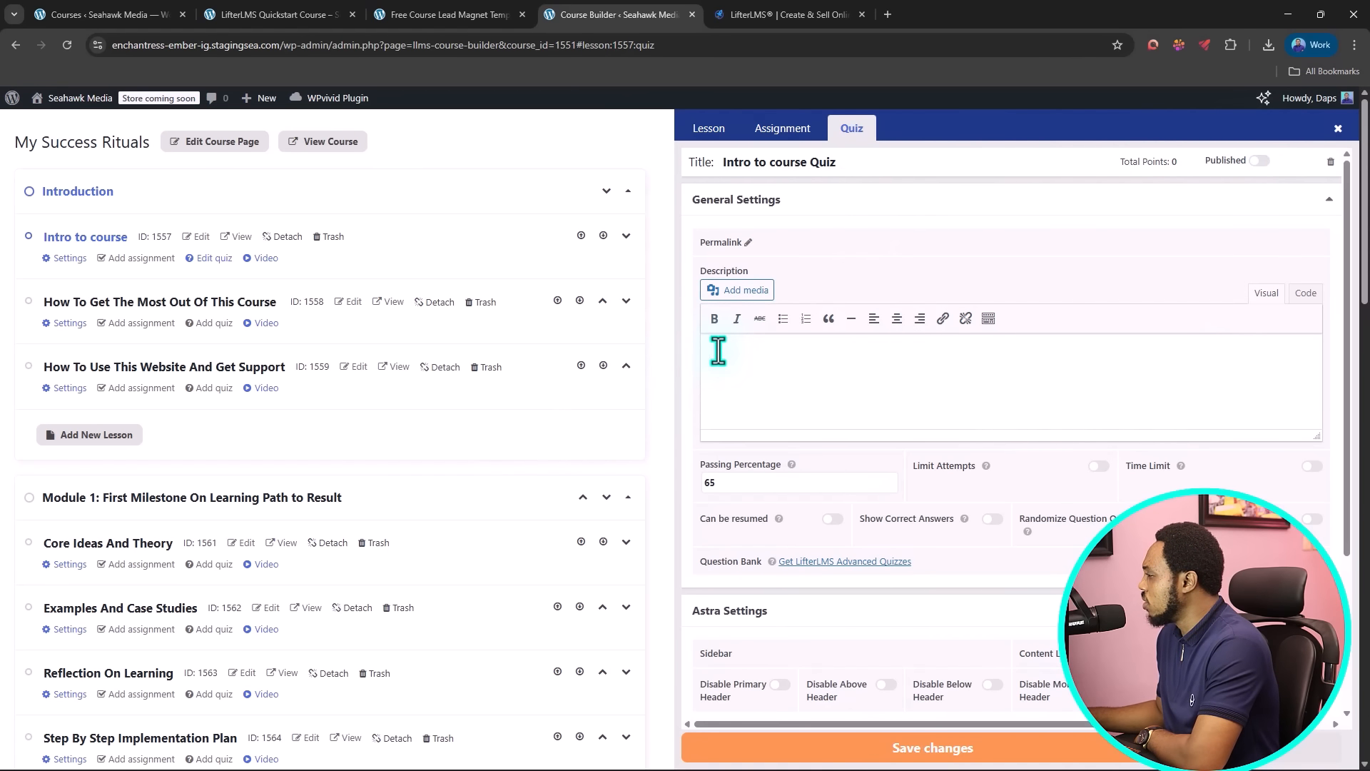
Step: Inspect the quiz's passing percentage, and switch the attempt limit and time limit on and off again to view their fields
{"action": "scroll", "coordinate": [884, 379], "scroll_direction": "down", "scroll_amount": 2}
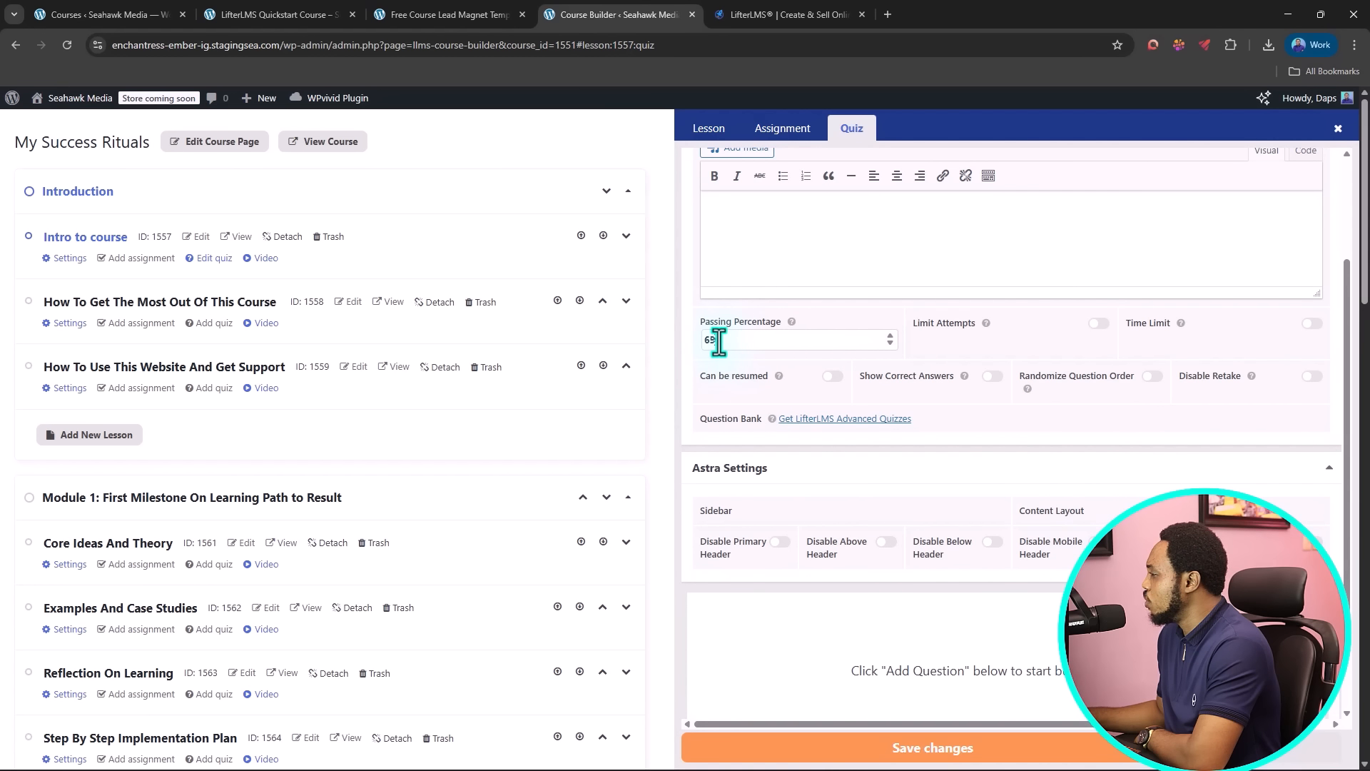
{"action": "double_click", "coordinate": [703, 342]}
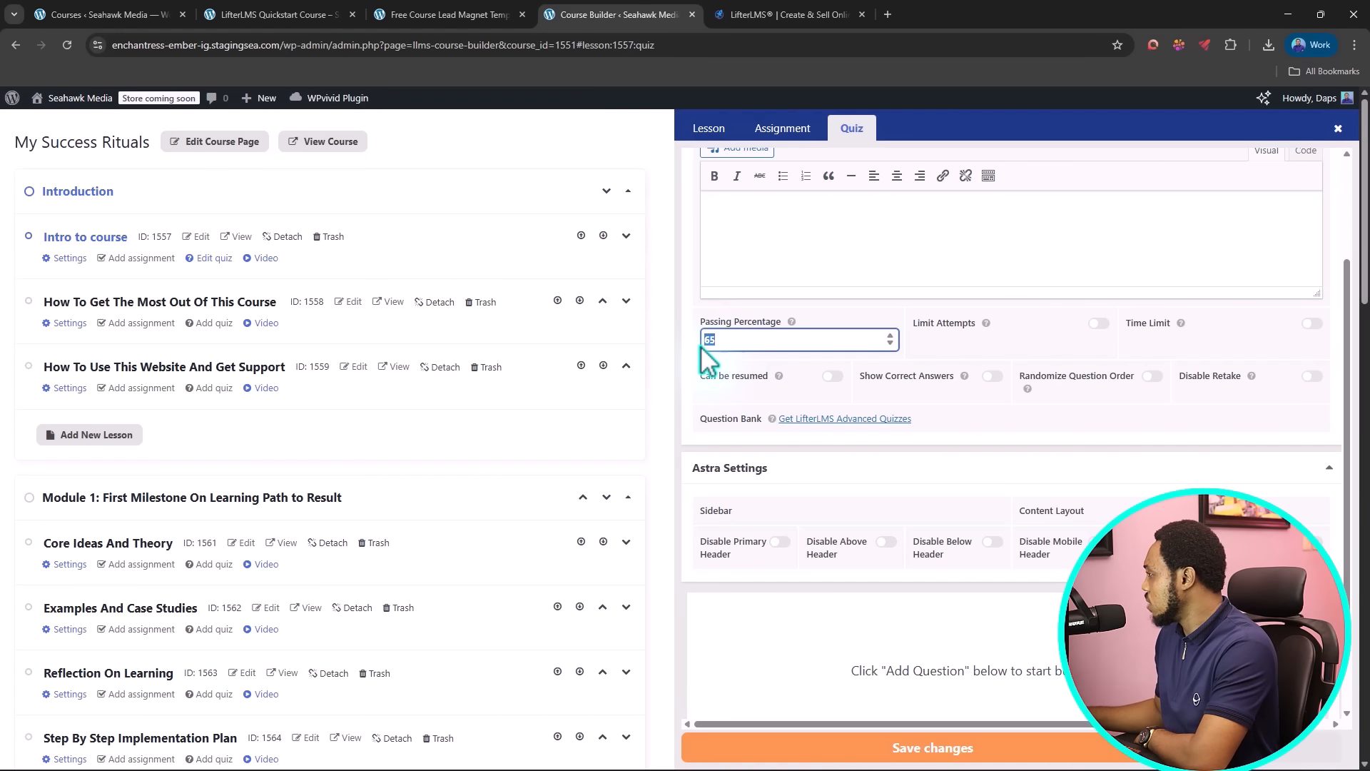
{"action": "left_click", "coordinate": [1099, 324]}
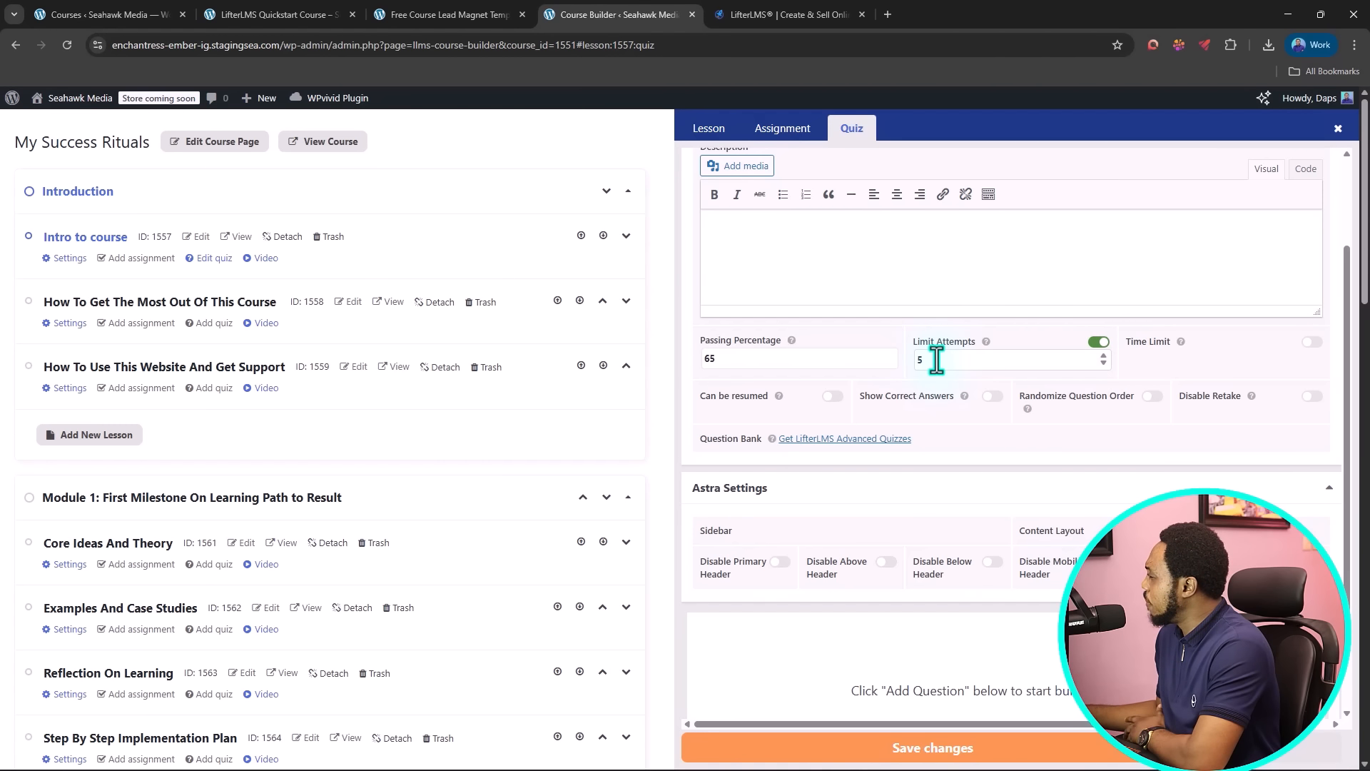
{"action": "left_click", "coordinate": [1090, 345]}
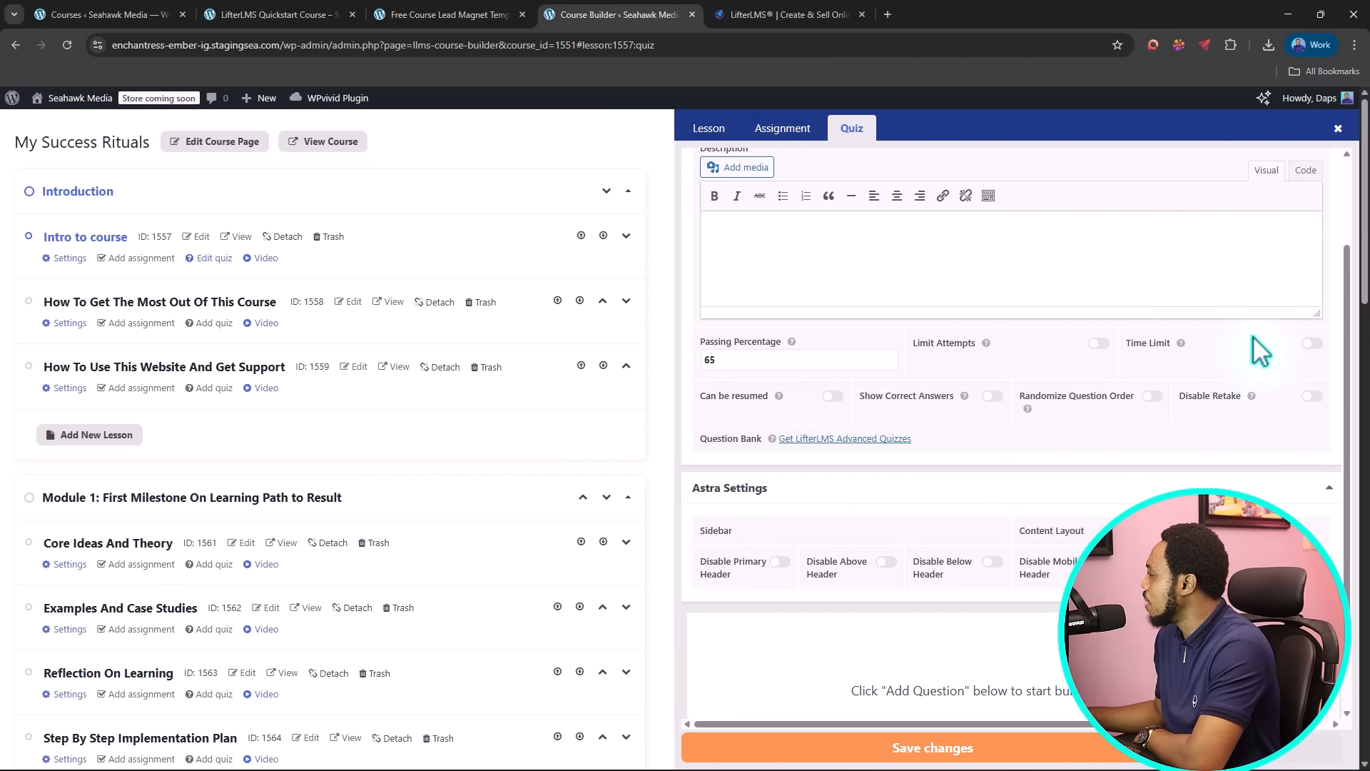
{"action": "left_click", "coordinate": [1311, 343]}
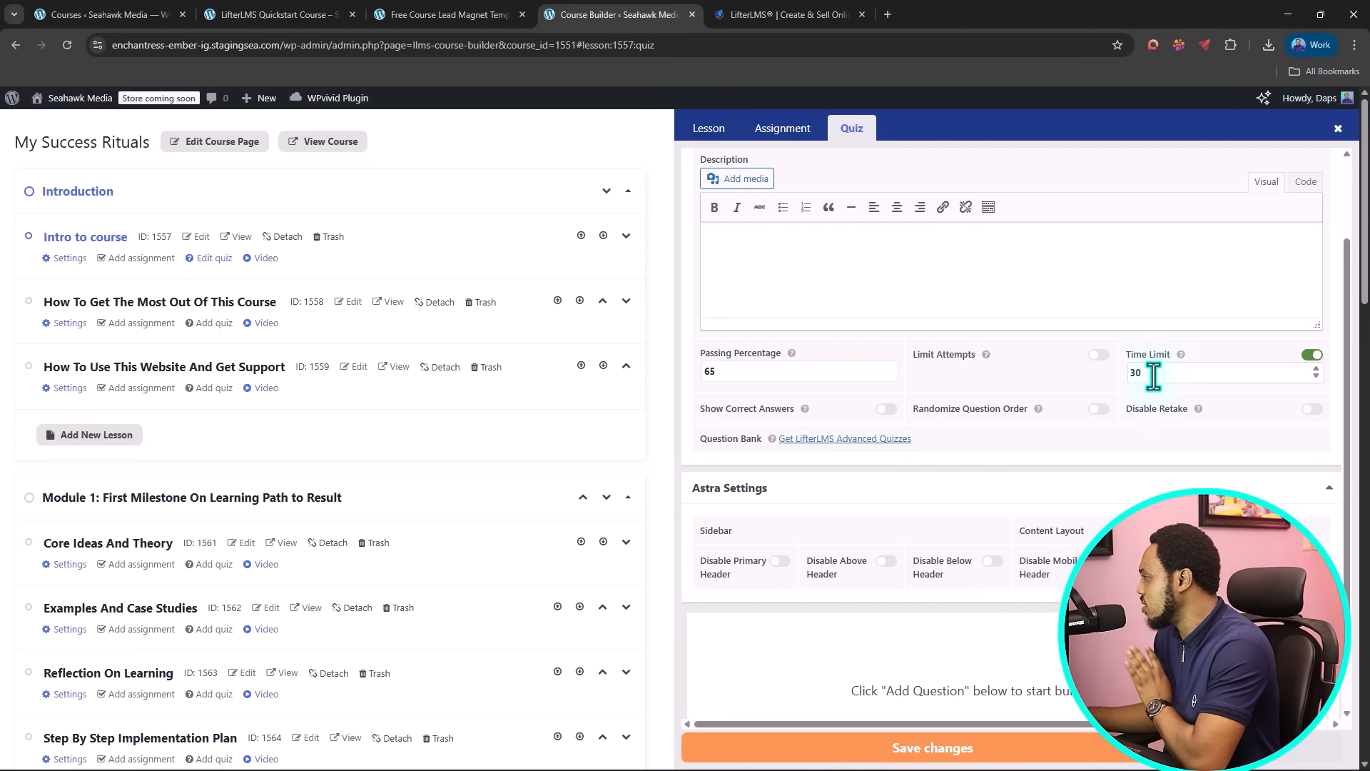
{"action": "left_click", "coordinate": [1312, 355]}
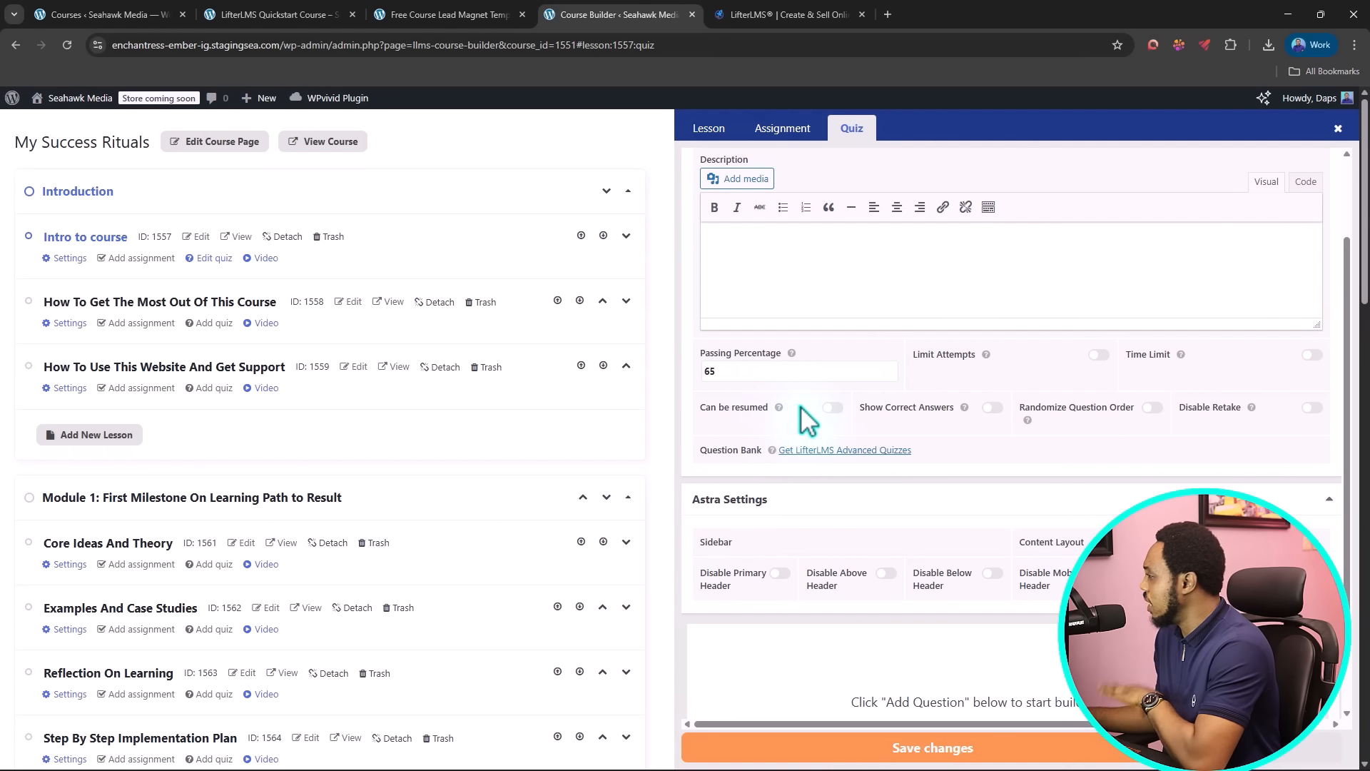
Step: Enable showing correct answers for the Intro to course quiz
{"action": "left_click", "coordinate": [991, 408]}
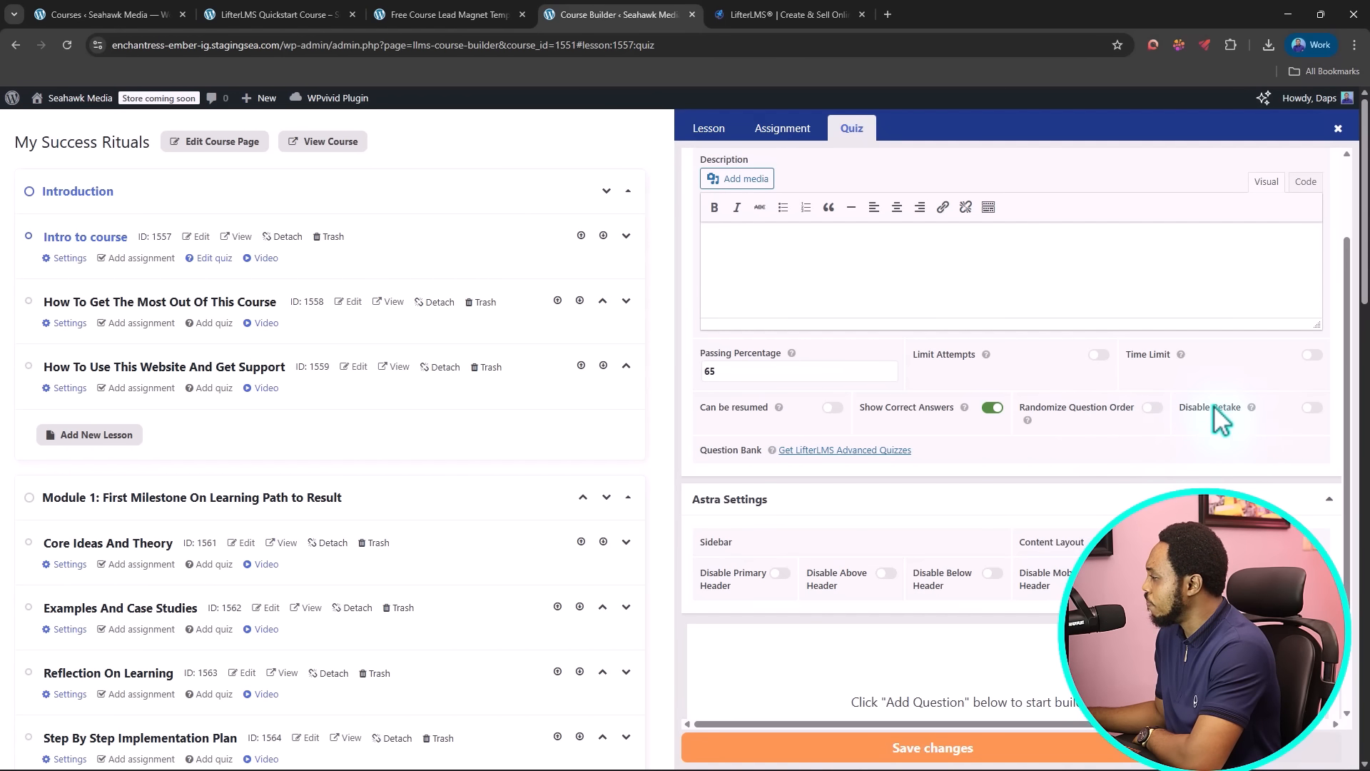
{"action": "scroll", "coordinate": [1070, 392], "scroll_direction": "down", "scroll_amount": 2}
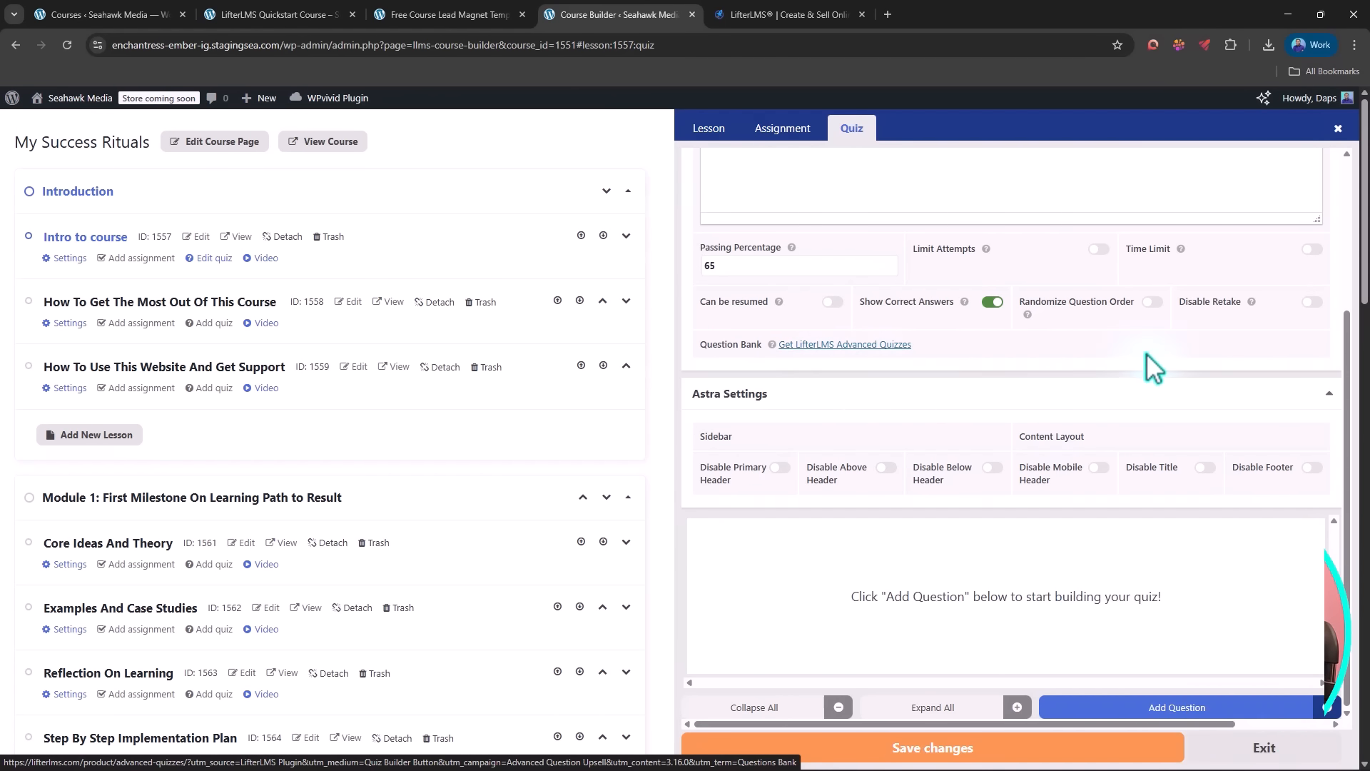
{"action": "scroll", "coordinate": [1148, 356], "scroll_direction": "down", "scroll_amount": 4}
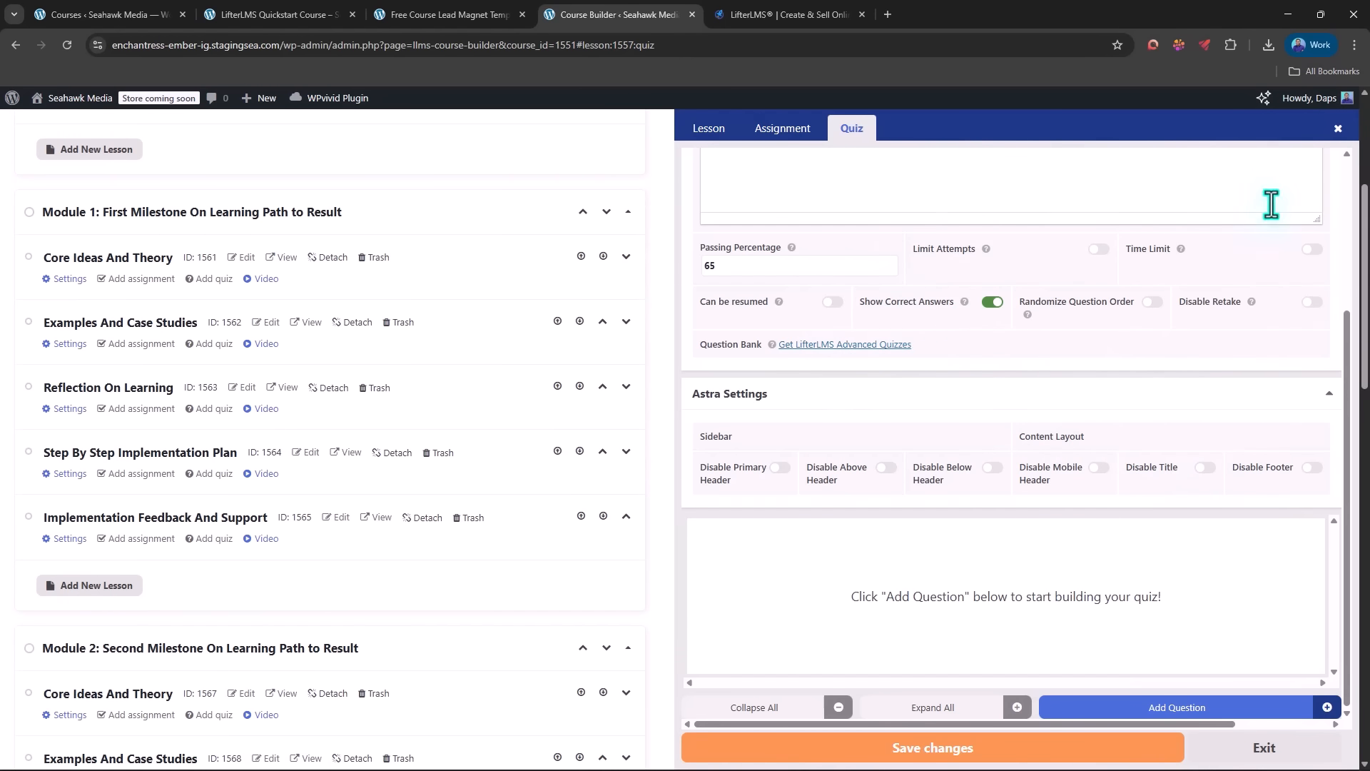
Step: Add a True or False question to the Intro to course quiz and open its question text for editing
{"action": "left_click", "coordinate": [1178, 711]}
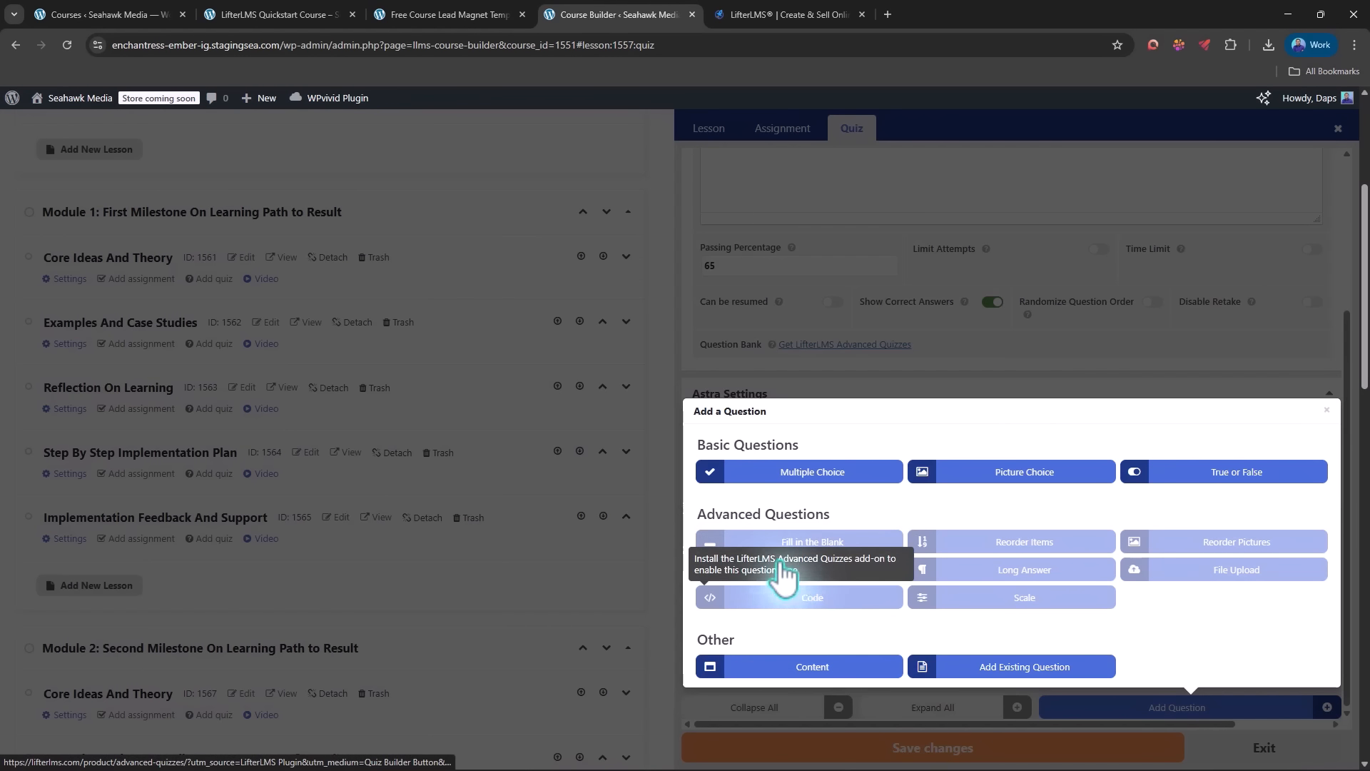
{"action": "left_click", "coordinate": [1238, 484]}
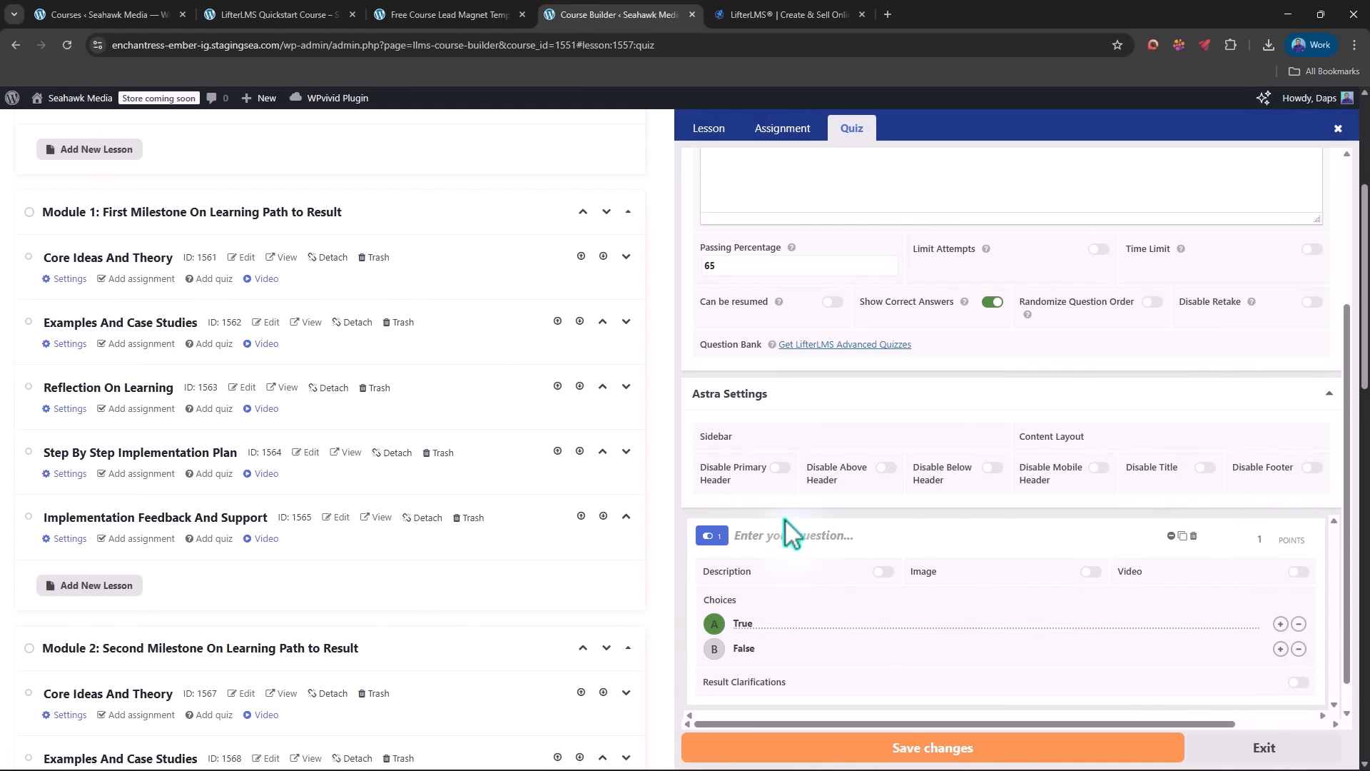
{"action": "left_click", "coordinate": [782, 535]}
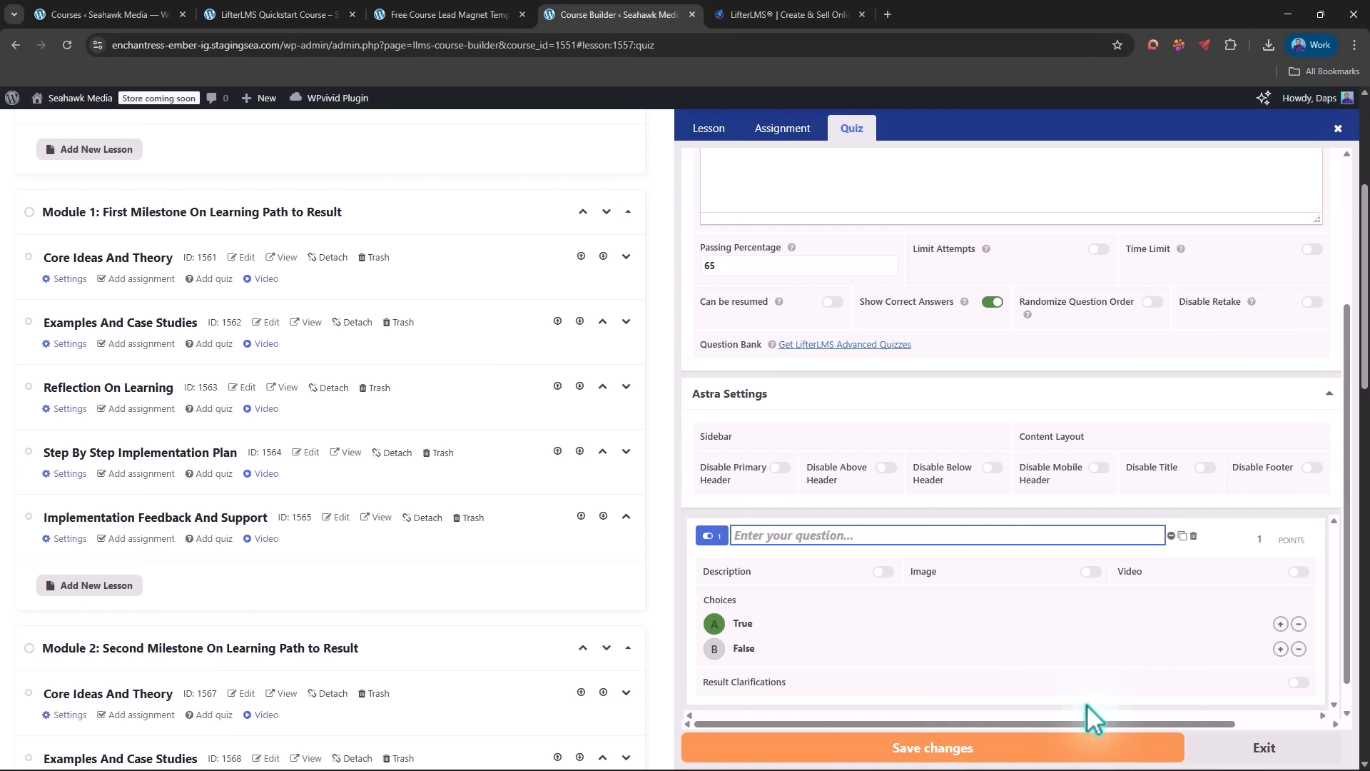
Step: Save the Intro to course quiz with its new question and close its settings
{"action": "left_click", "coordinate": [925, 749]}
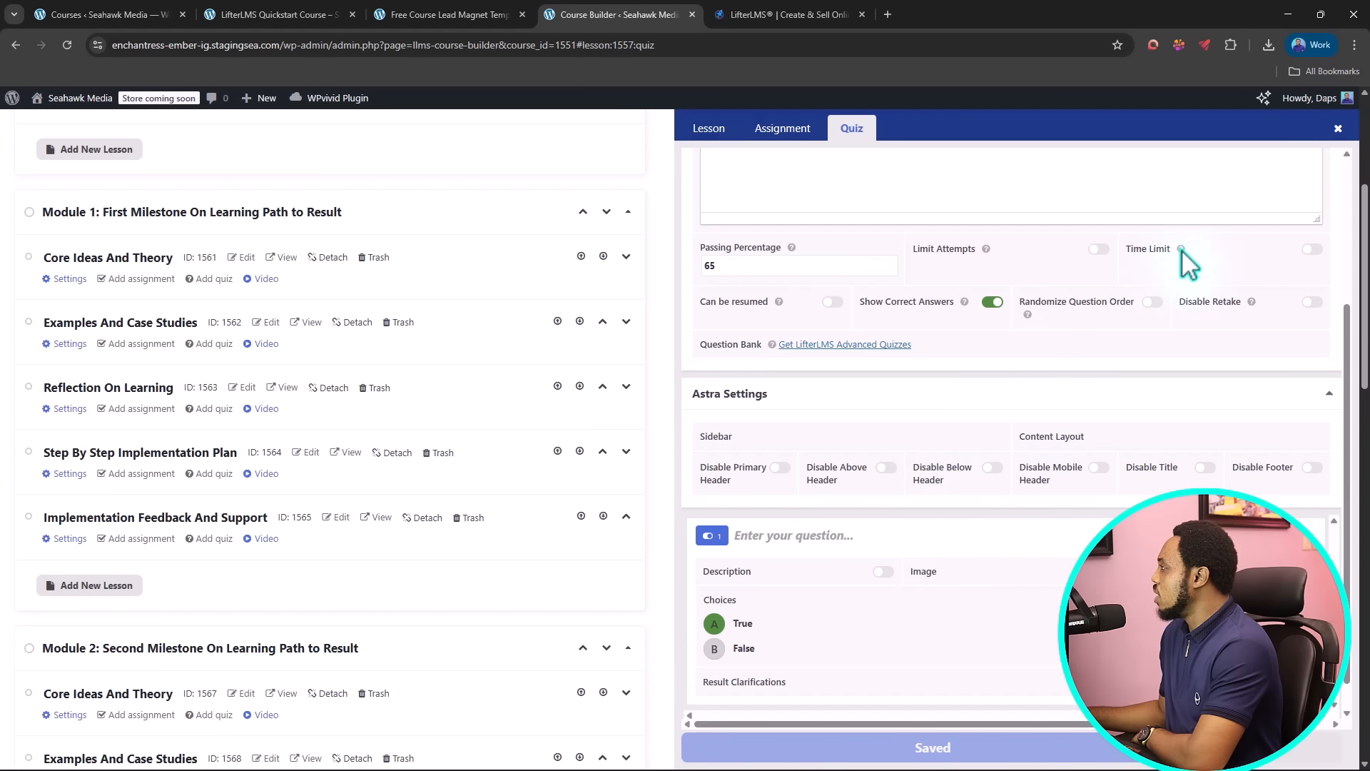
{"action": "left_click", "coordinate": [1342, 136]}
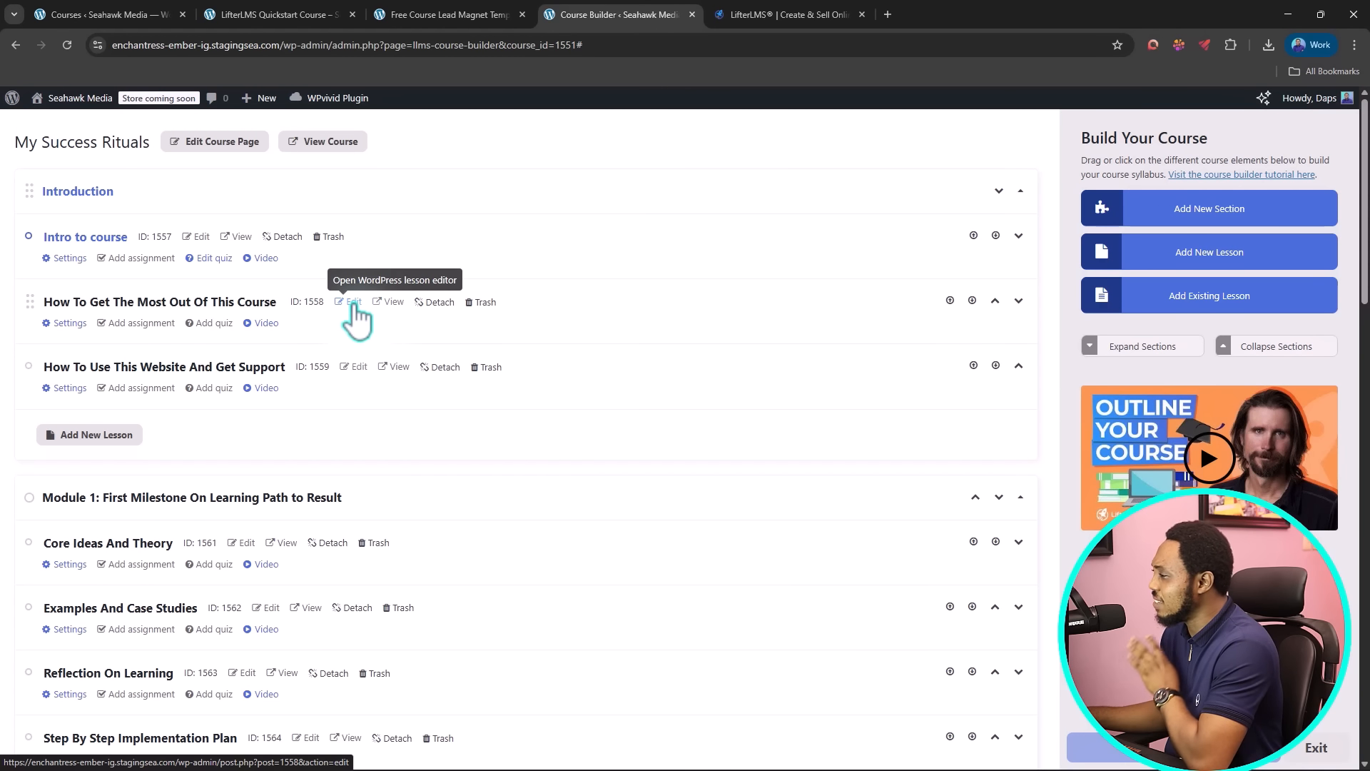
Step: Open the How To Get The Most Out Of This Course lesson in the WordPress editor and add an empty paragraph below its title
{"action": "left_click", "coordinate": [142, 303]}
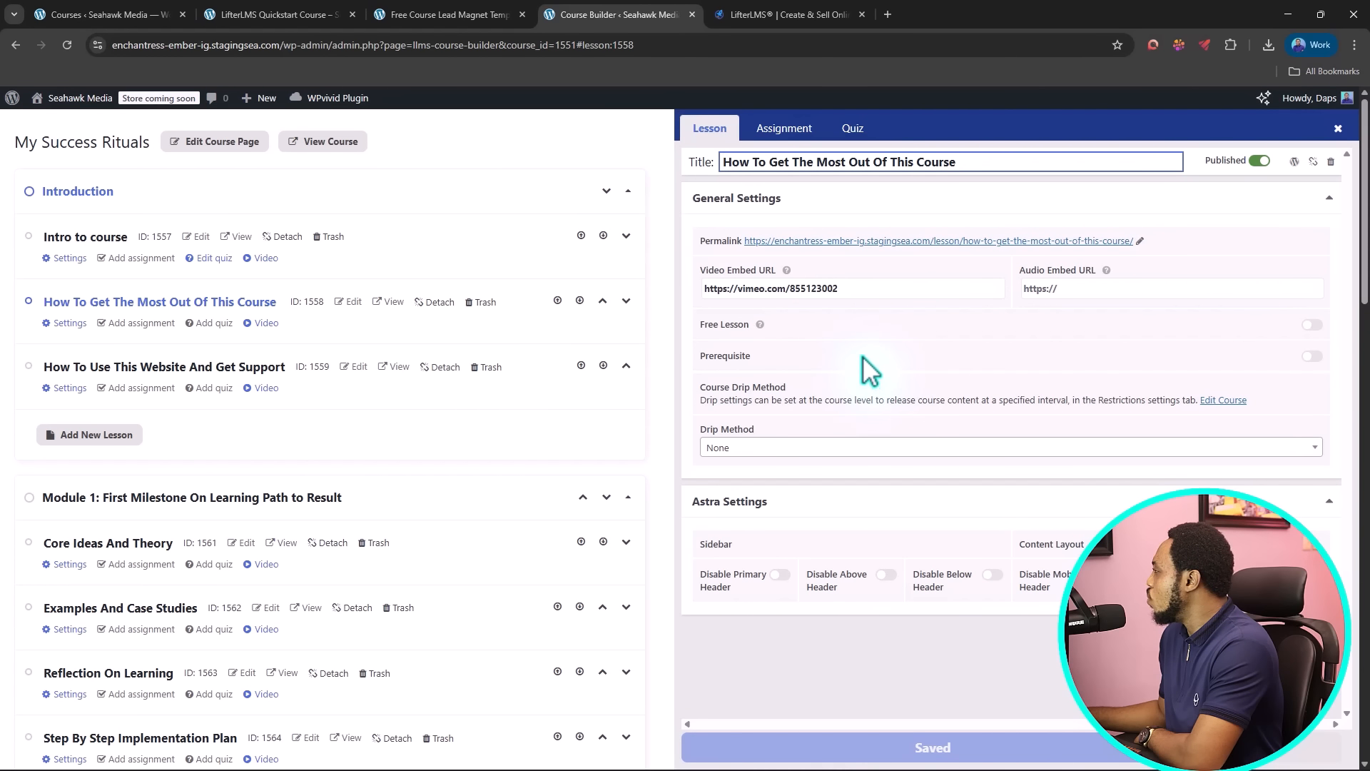
{"action": "left_click", "coordinate": [1294, 164]}
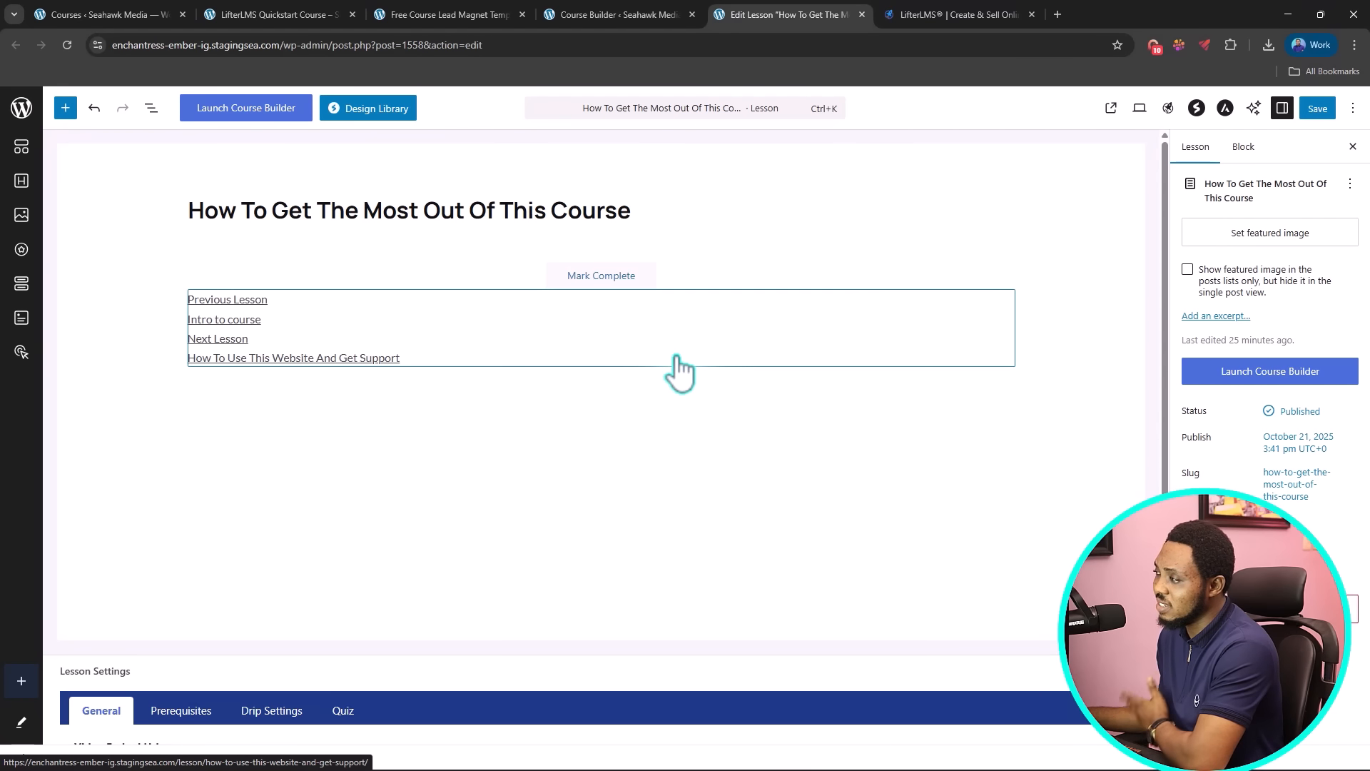
{"action": "left_click", "coordinate": [639, 209]}
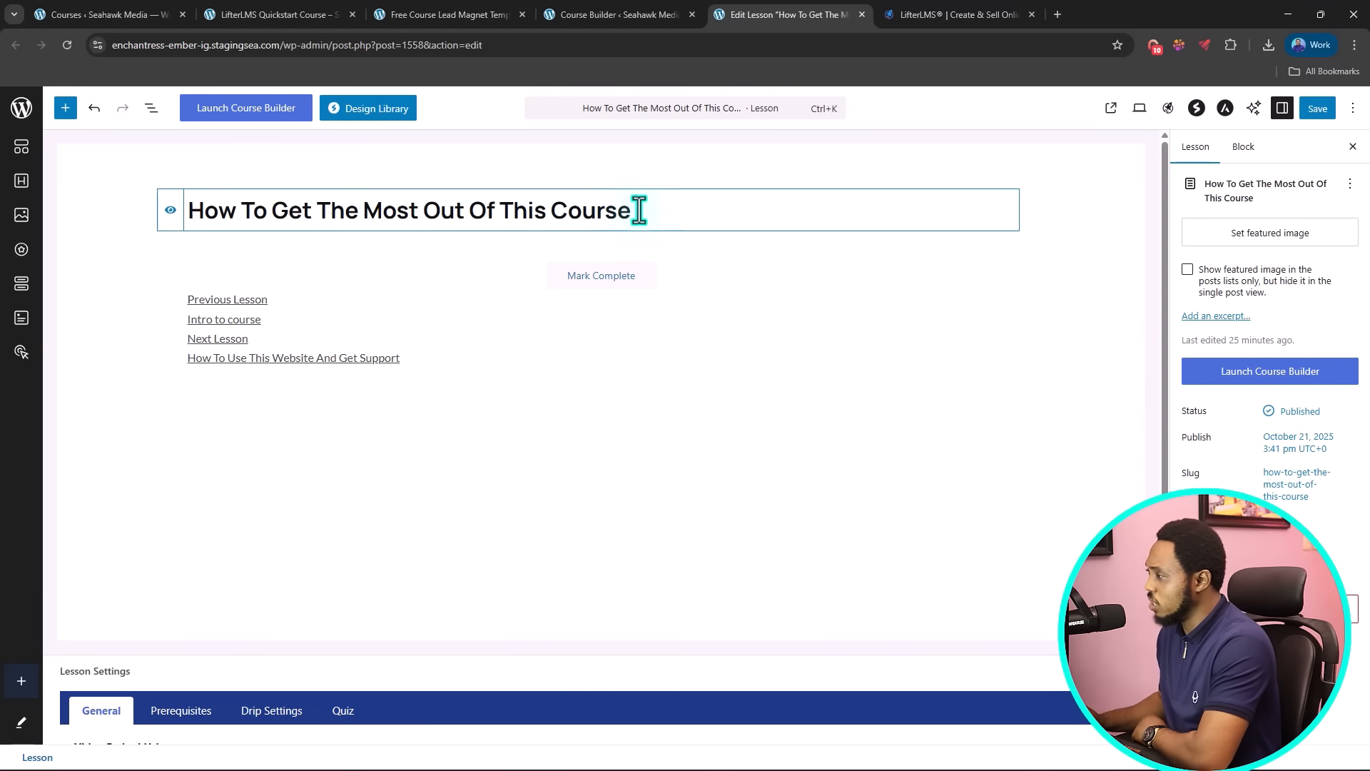
{"action": "key", "text": "Return"}
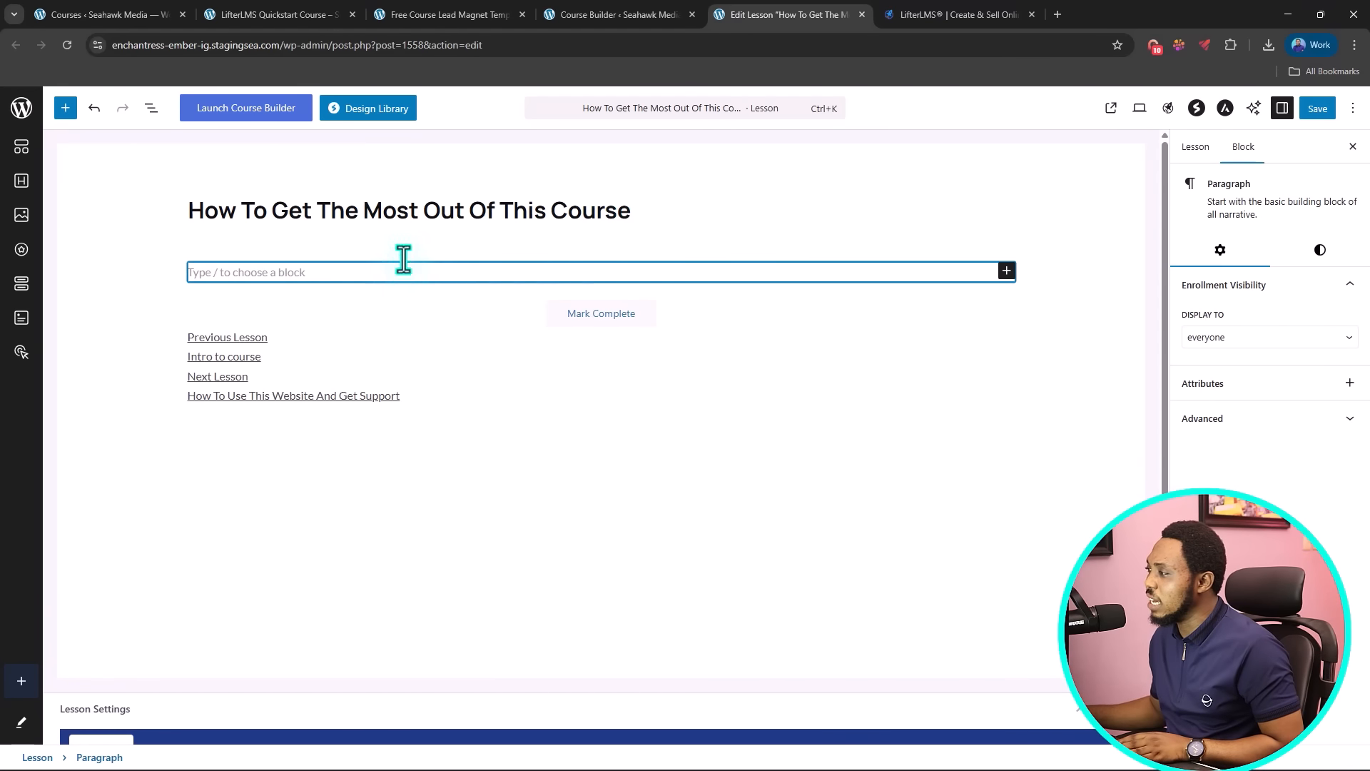
{"action": "left_click", "coordinate": [223, 271]}
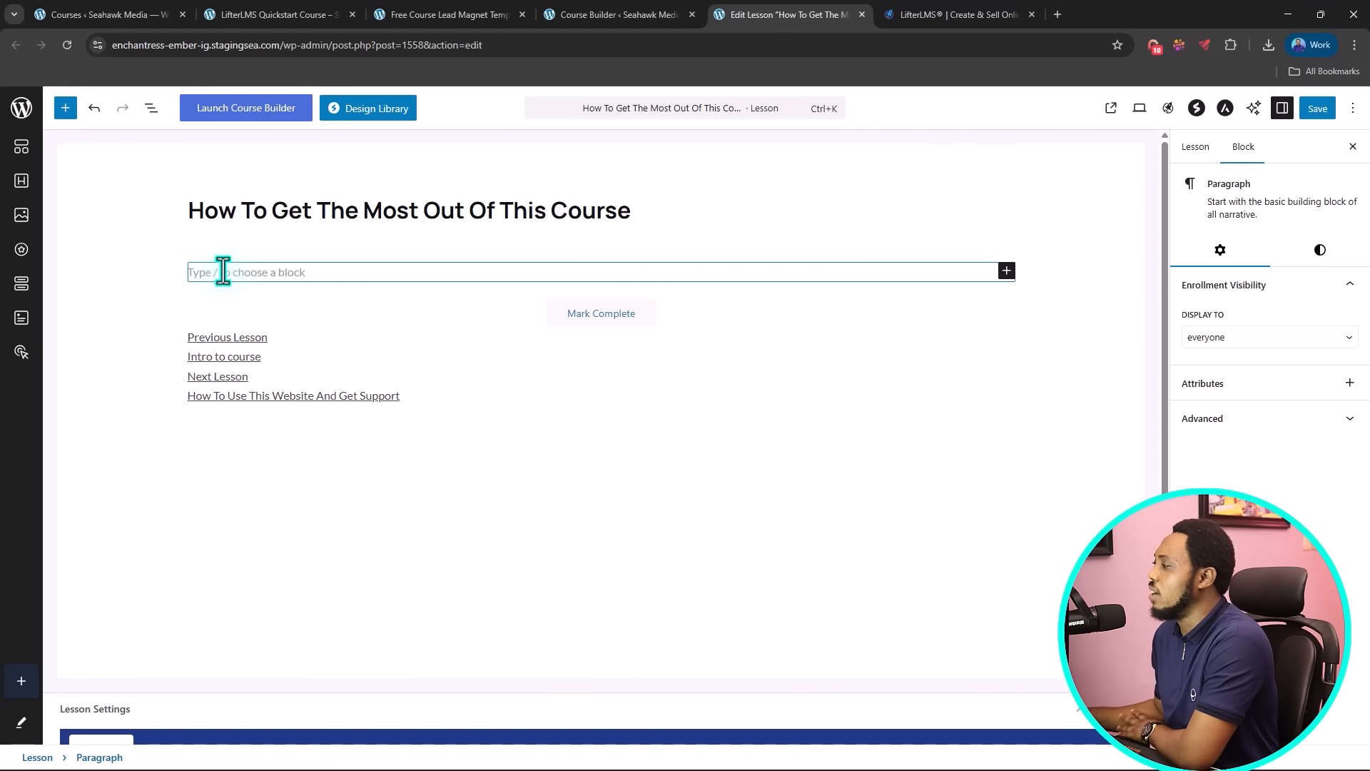
Step: Examine the lesson's general settings, including its video and audio embed URL fields
{"action": "scroll", "coordinate": [397, 326], "scroll_direction": "down", "scroll_amount": 4}
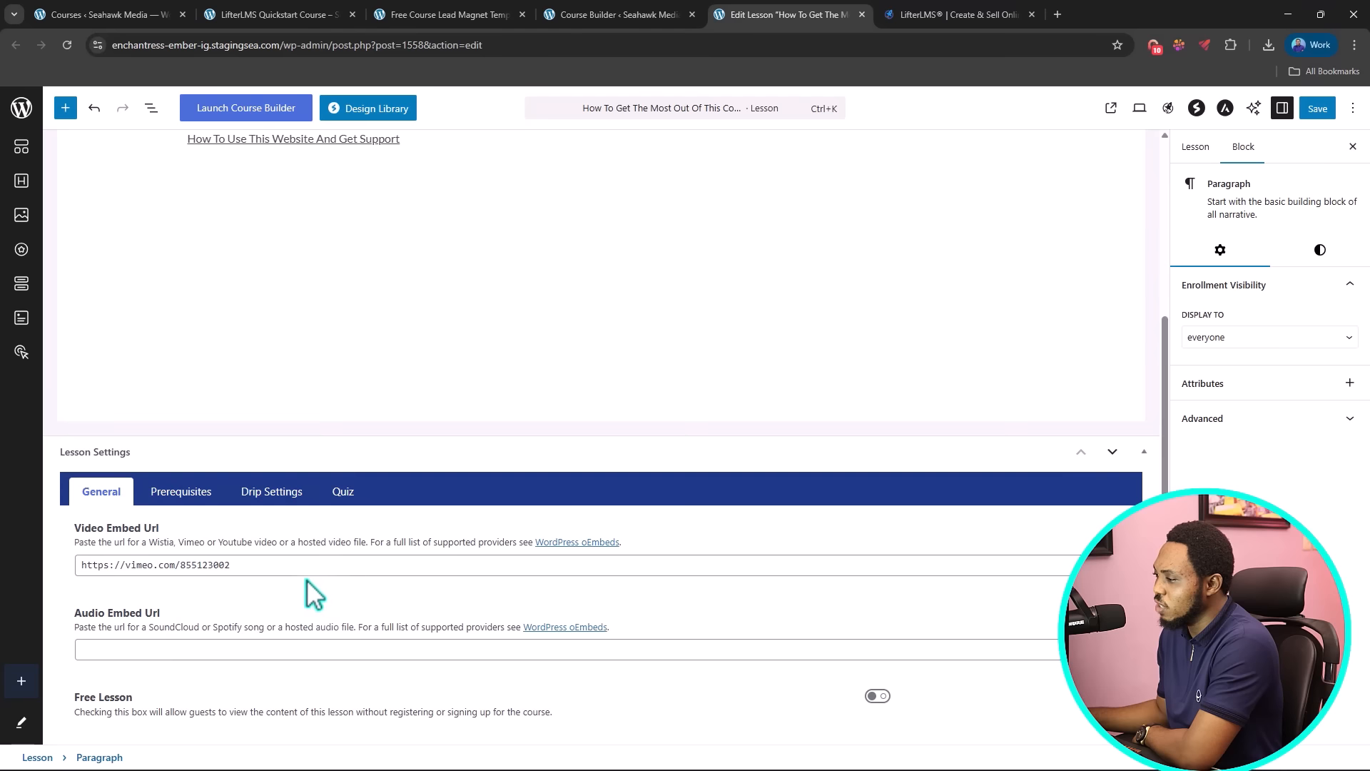
{"action": "left_click_drag", "start_coordinate": [284, 565], "coordinate": [205, 573]}
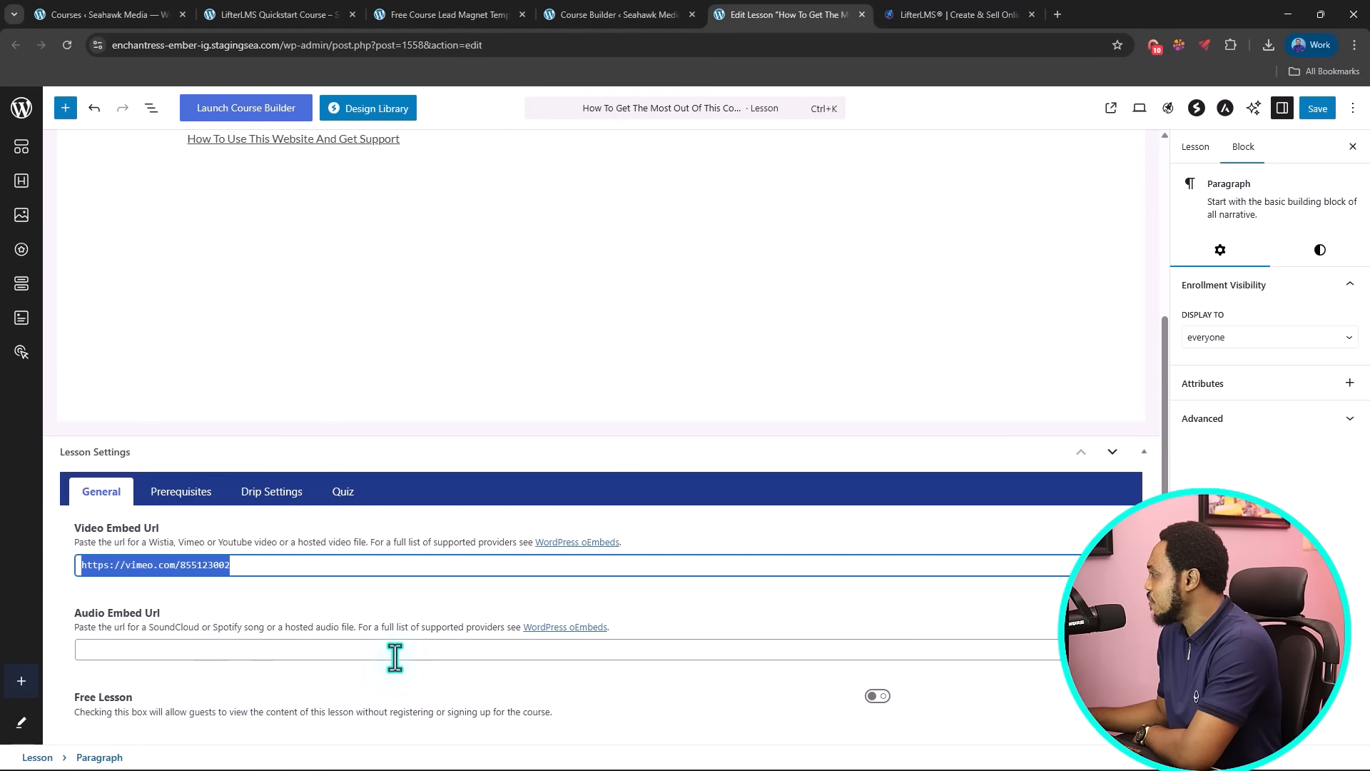
{"action": "scroll", "coordinate": [393, 664], "scroll_direction": "up", "scroll_amount": 2}
{"action": "scroll", "coordinate": [389, 653], "scroll_direction": "up", "scroll_amount": 2}
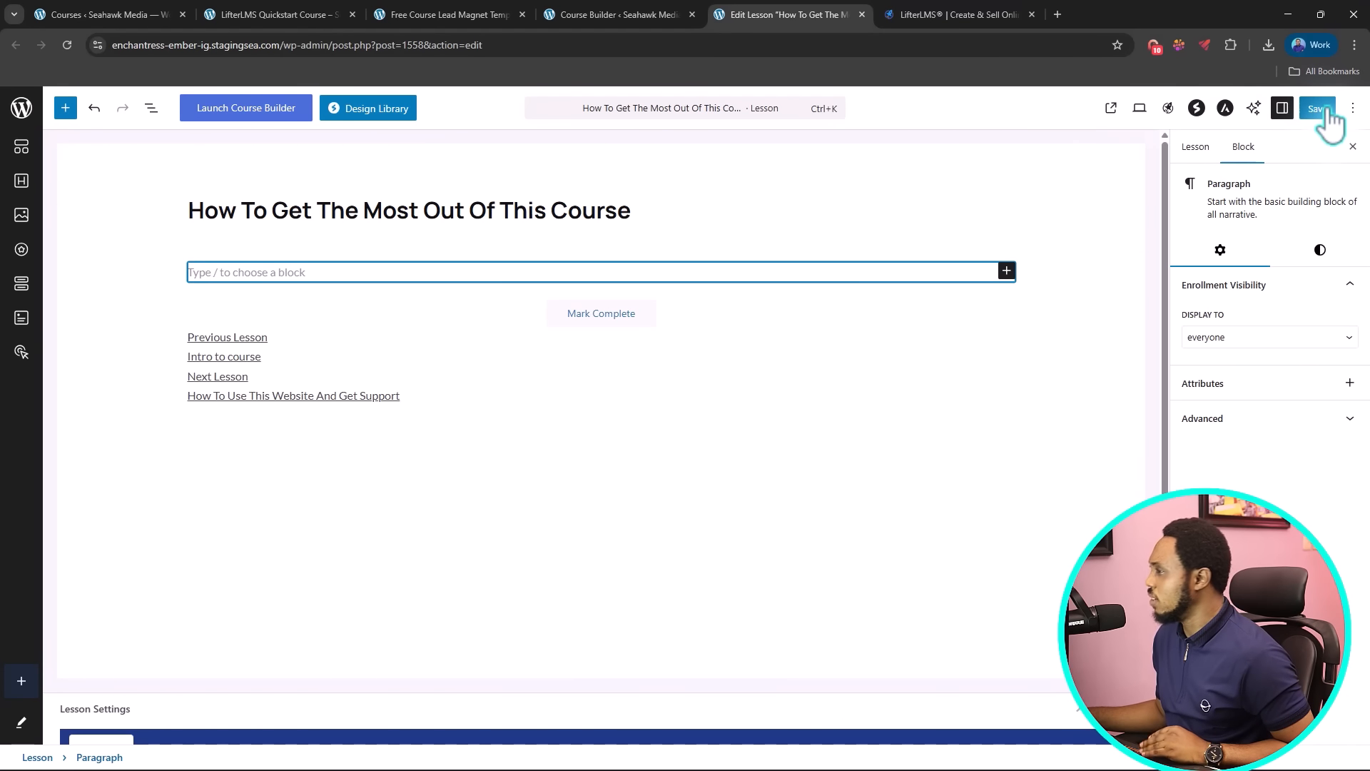
Step: Back in the course builder, move Intro to course to the end of Introduction and Module 1's Core Ideas And Theory lesson into that section
{"action": "left_click", "coordinate": [642, 14]}
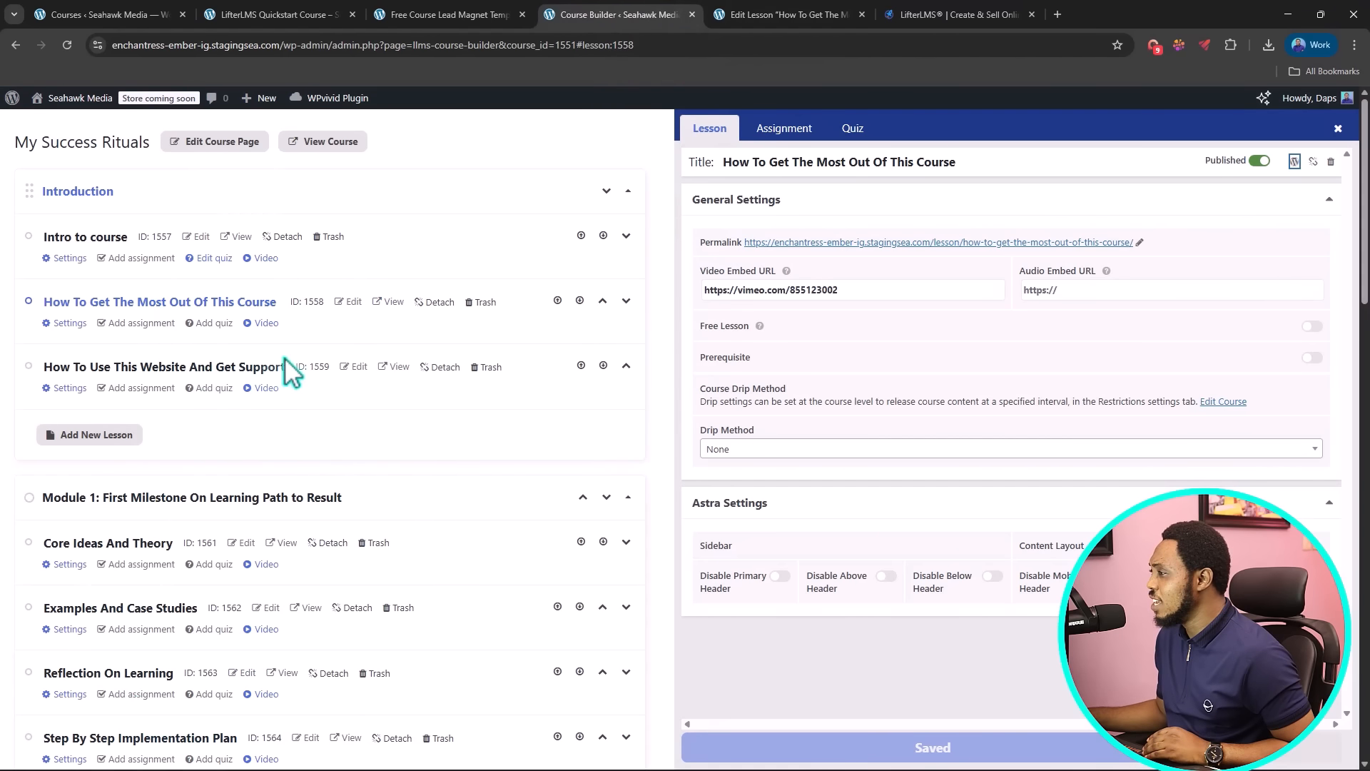
{"action": "left_click", "coordinate": [1338, 129]}
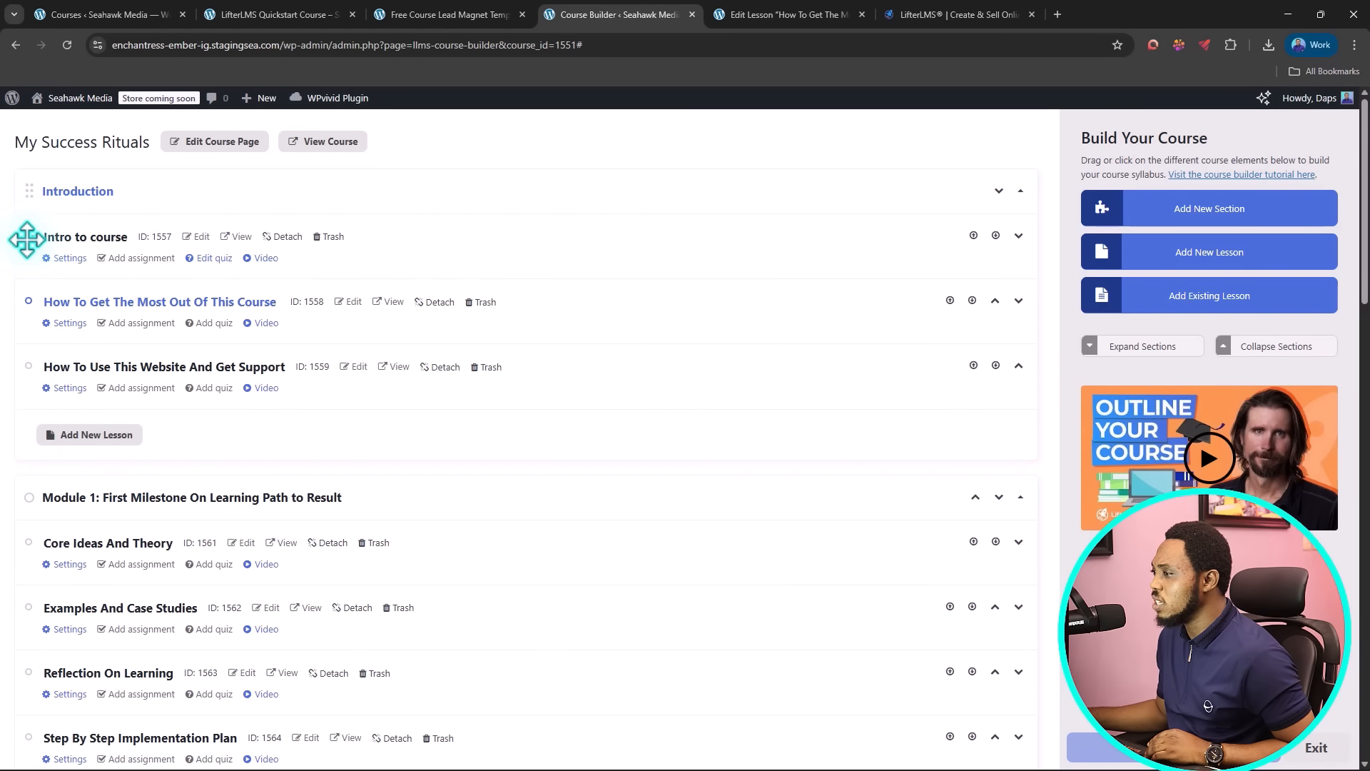
{"action": "left_click_drag", "start_coordinate": [27, 239], "coordinate": [29, 362]}
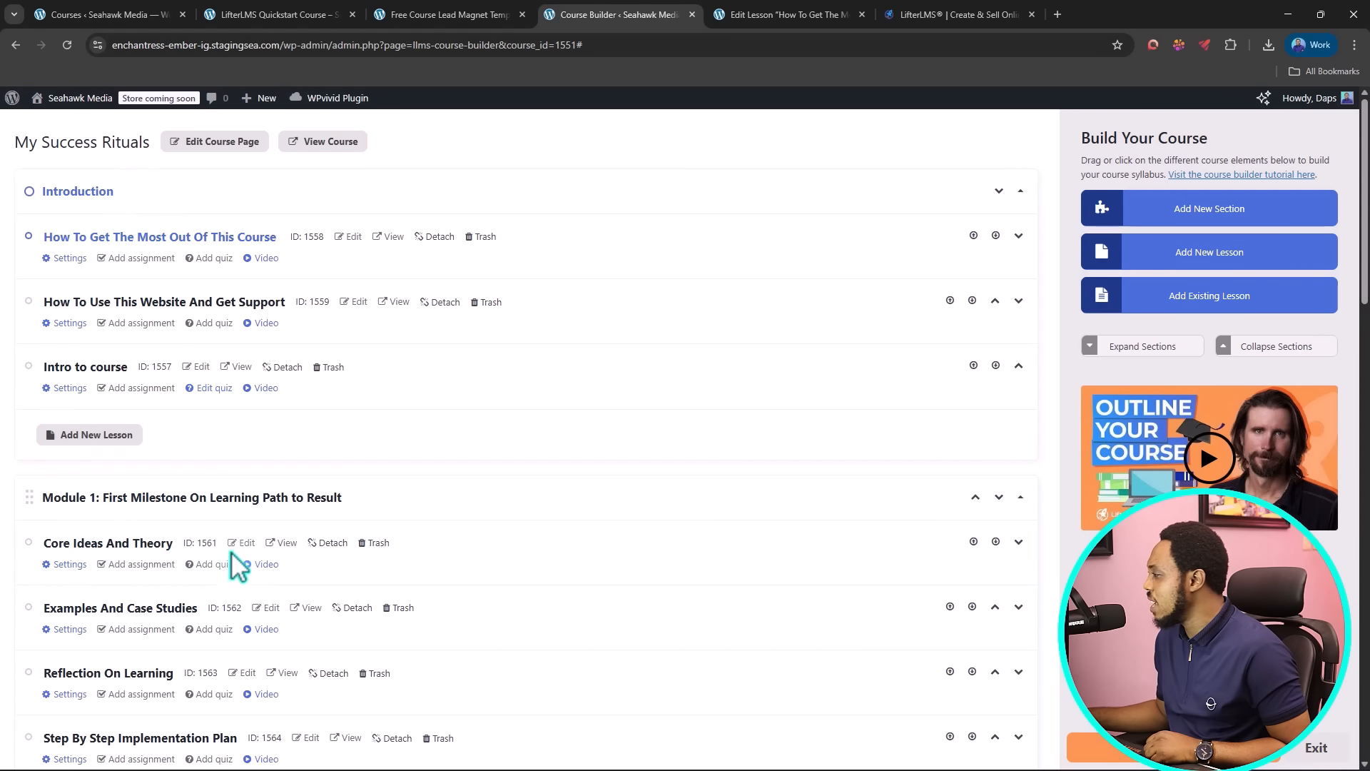
{"action": "left_click", "coordinate": [973, 542]}
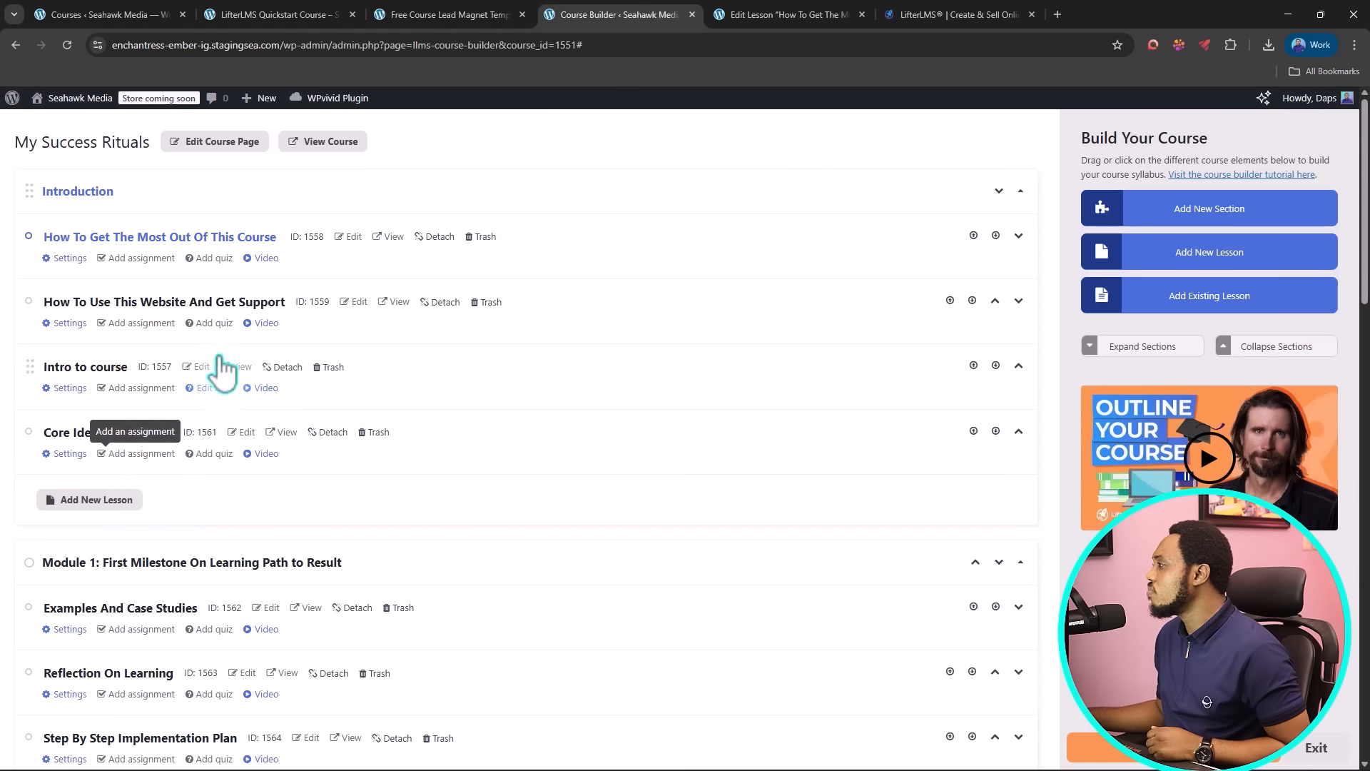
Step: Collapse the Introduction and Module 1 sections, and move Introduction below Module 1 and back to first place
{"action": "left_click", "coordinate": [1021, 191]}
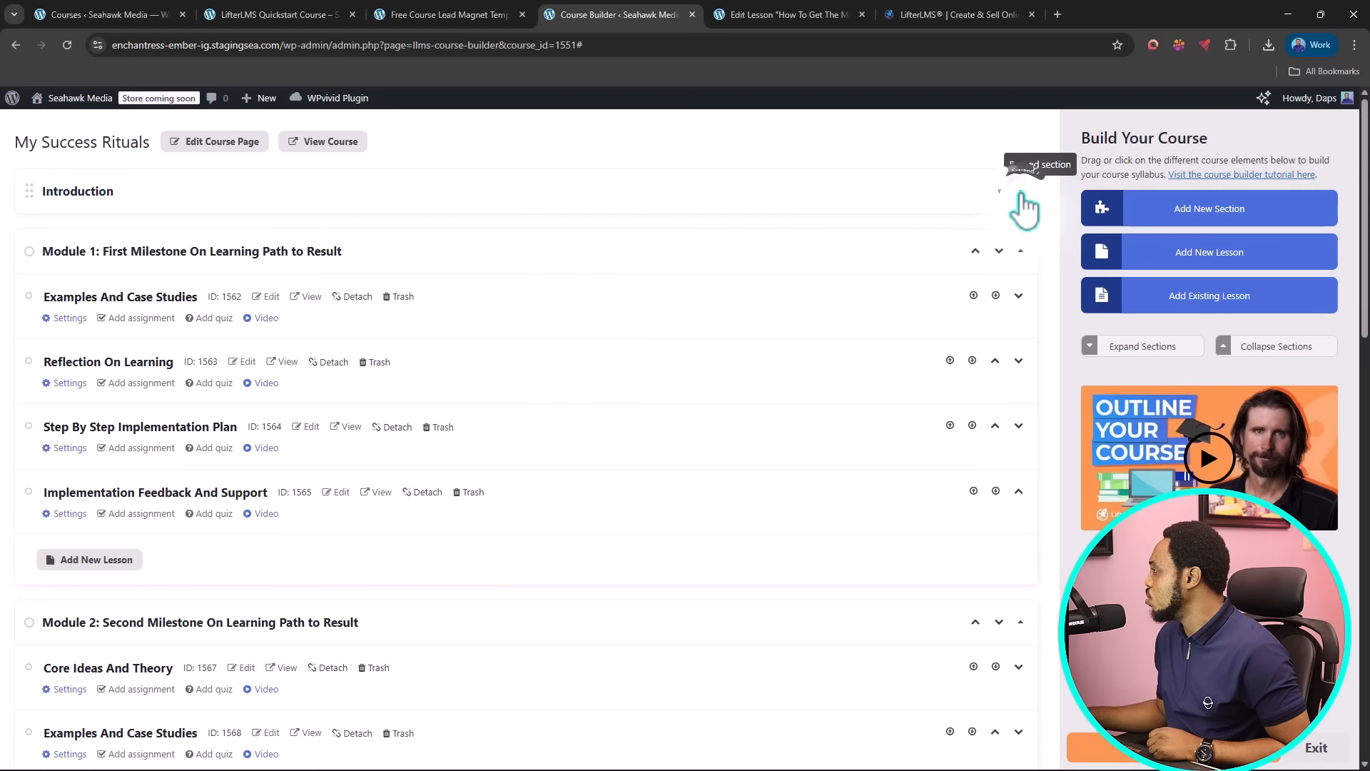
{"action": "left_click", "coordinate": [1021, 251]}
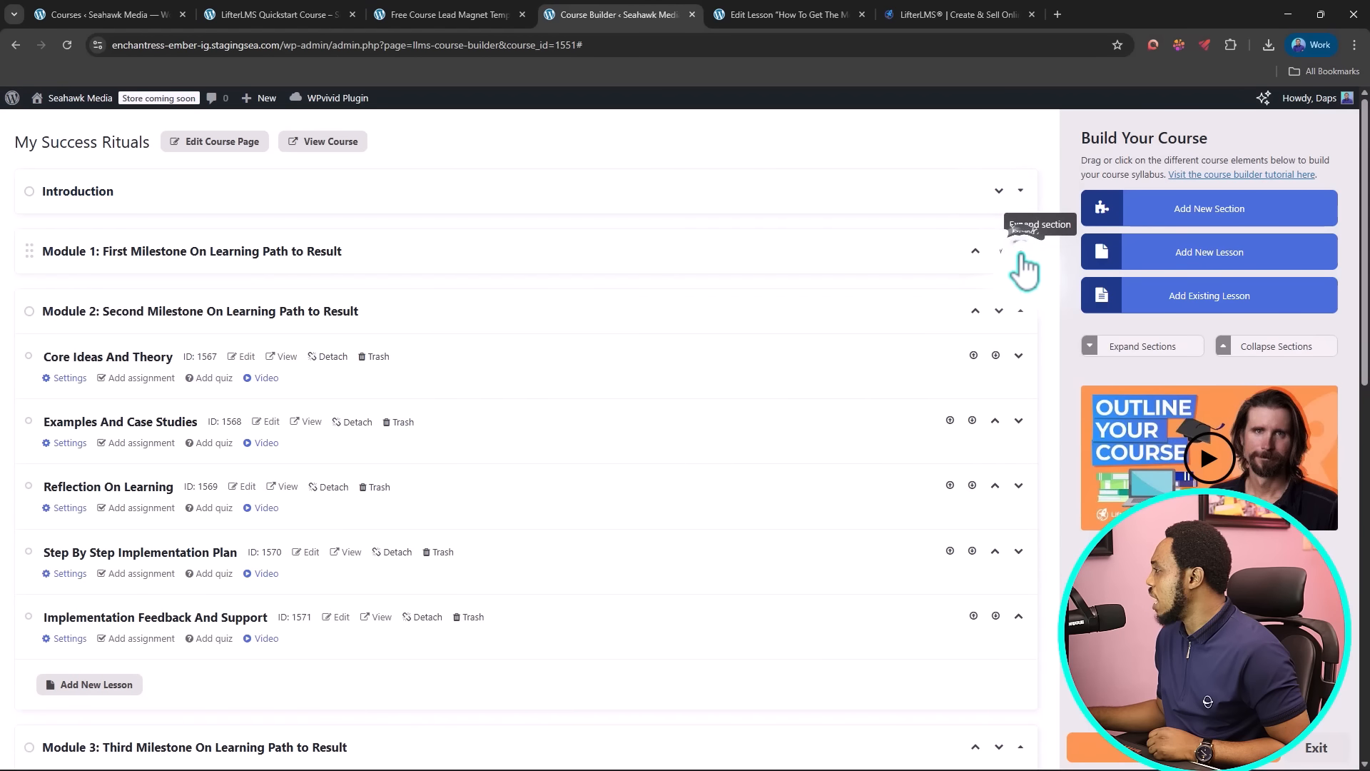
{"action": "left_click", "coordinate": [999, 191]}
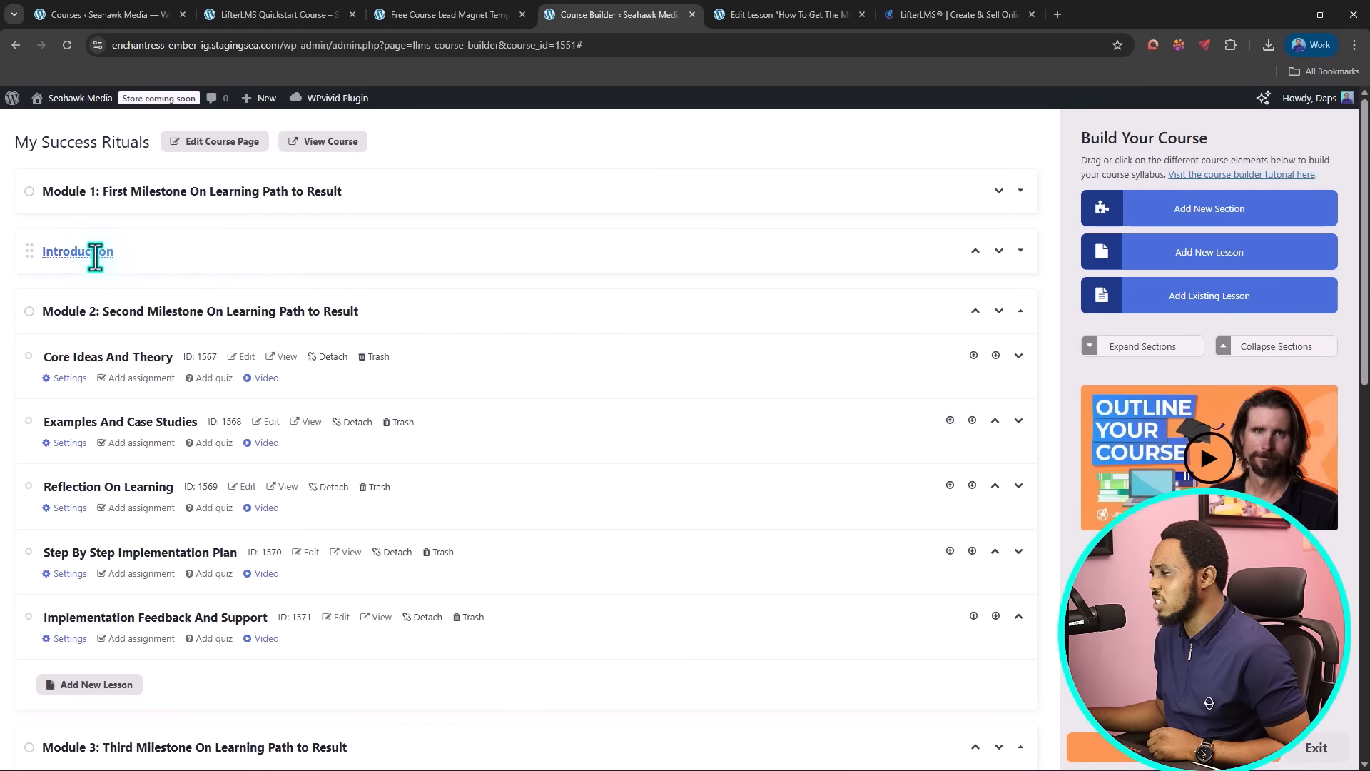
{"action": "left_click_drag", "start_coordinate": [31, 247], "coordinate": [35, 187]}
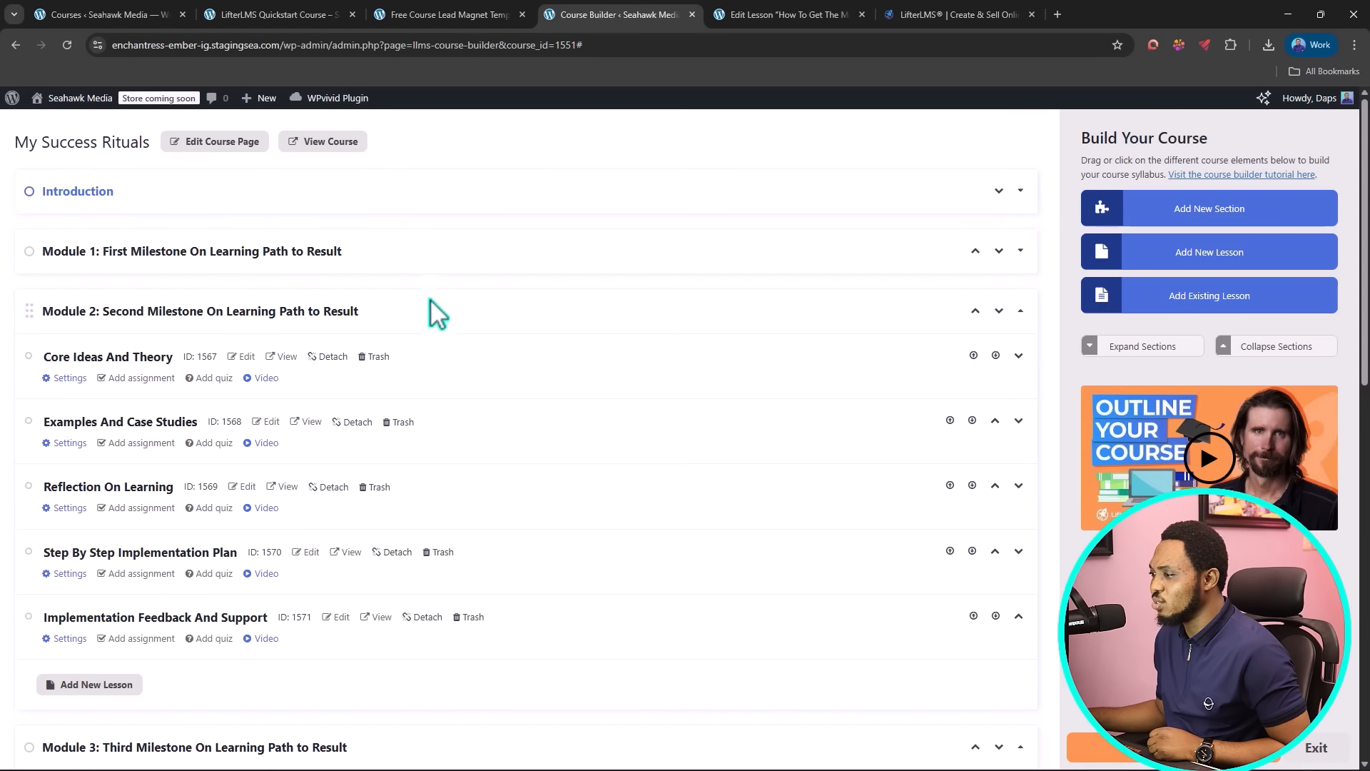
{"action": "scroll", "coordinate": [432, 314], "scroll_direction": "down", "scroll_amount": 5}
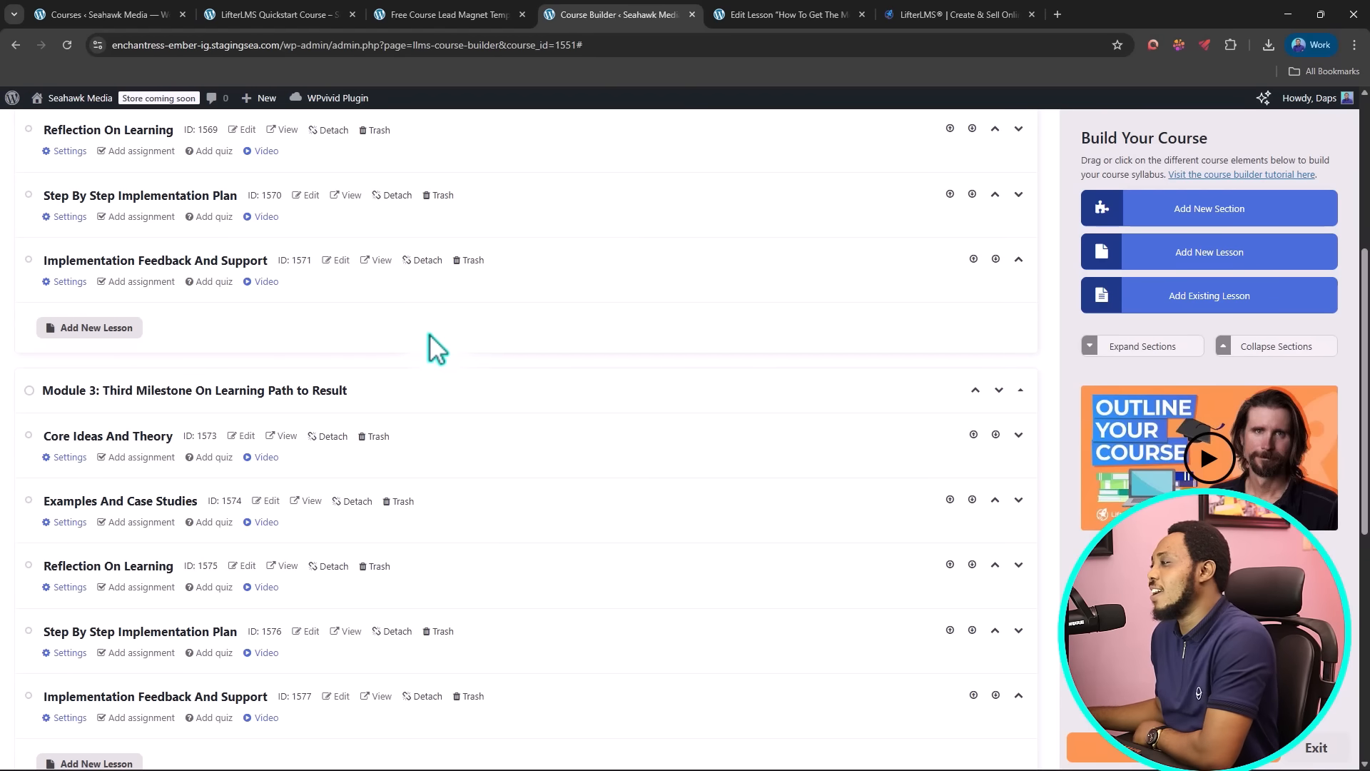
{"action": "scroll", "coordinate": [638, 323], "scroll_direction": "up", "scroll_amount": 5}
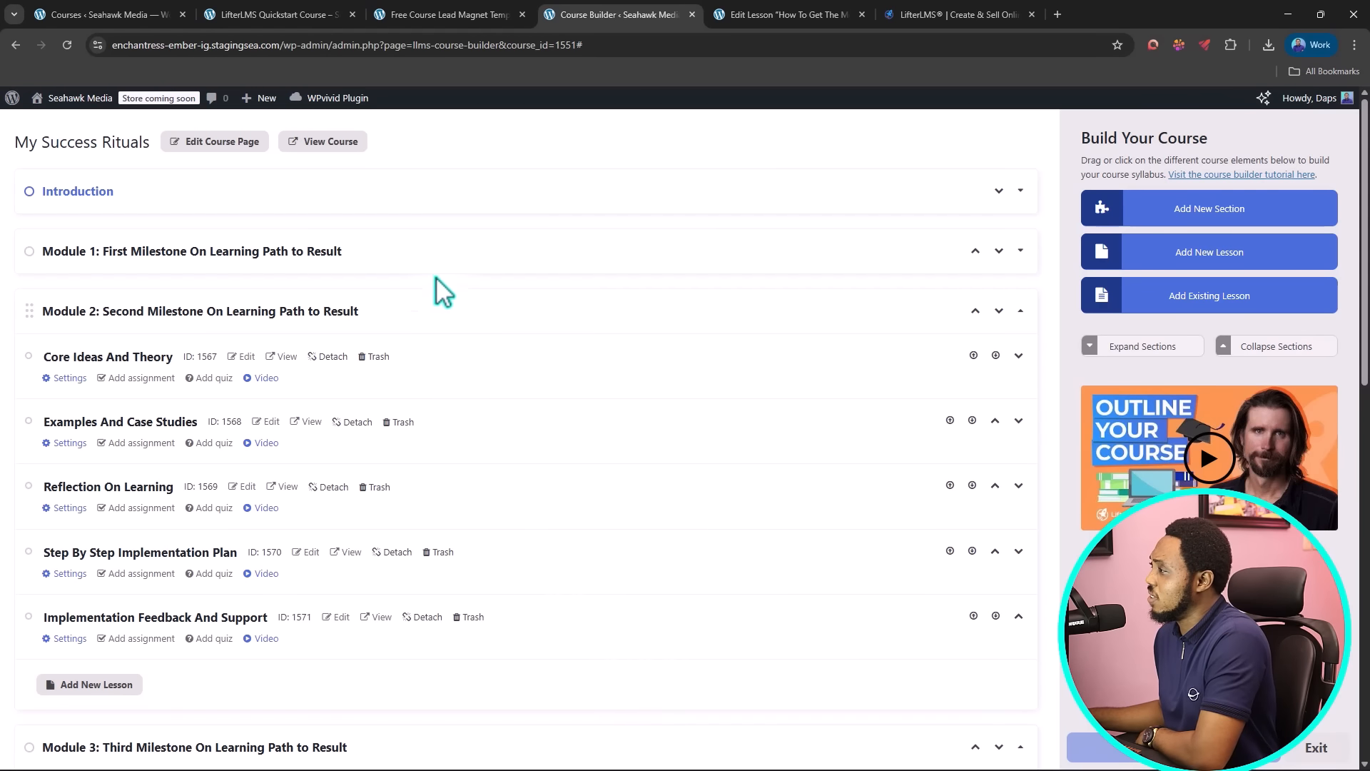
Step: From the Courses list, create a new course titled WordPress Mastery
{"action": "left_click", "coordinate": [81, 13]}
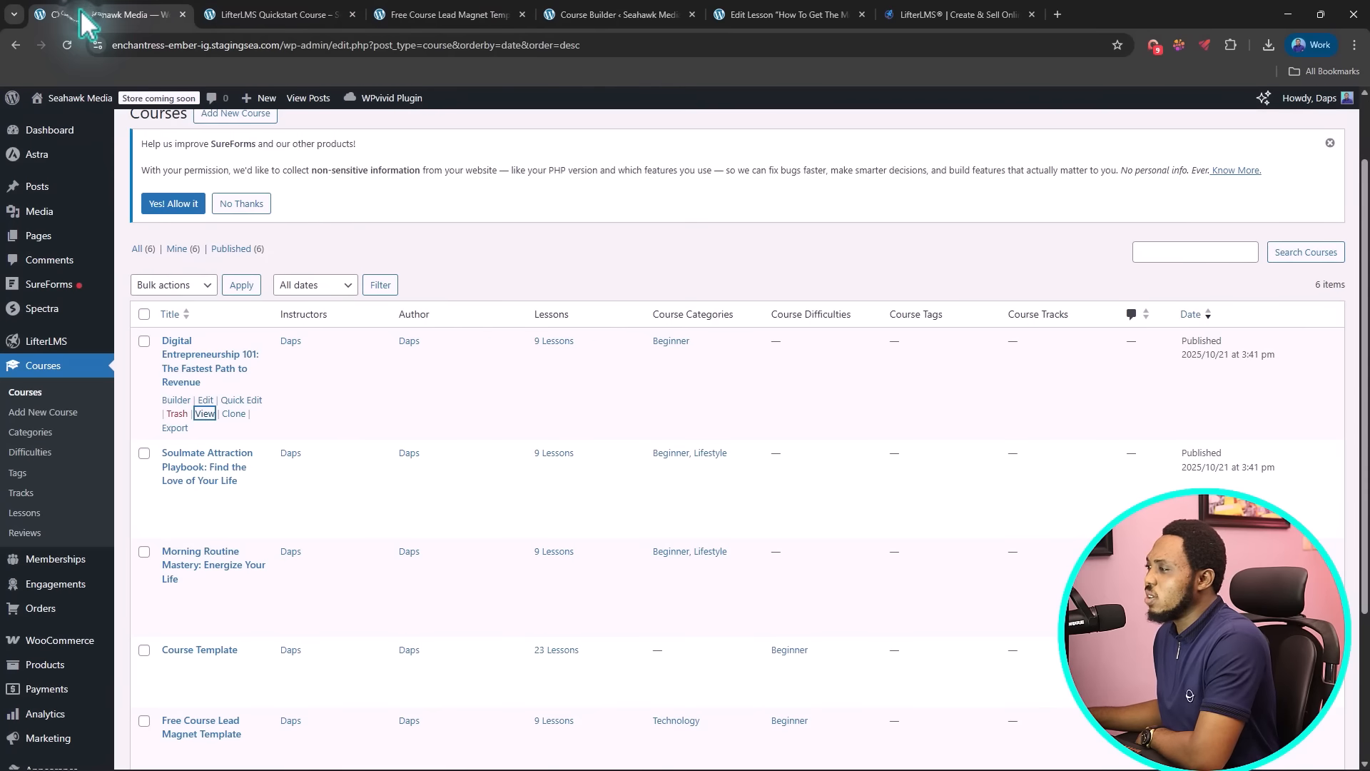
{"action": "scroll", "coordinate": [315, 559], "scroll_direction": "down", "scroll_amount": 2}
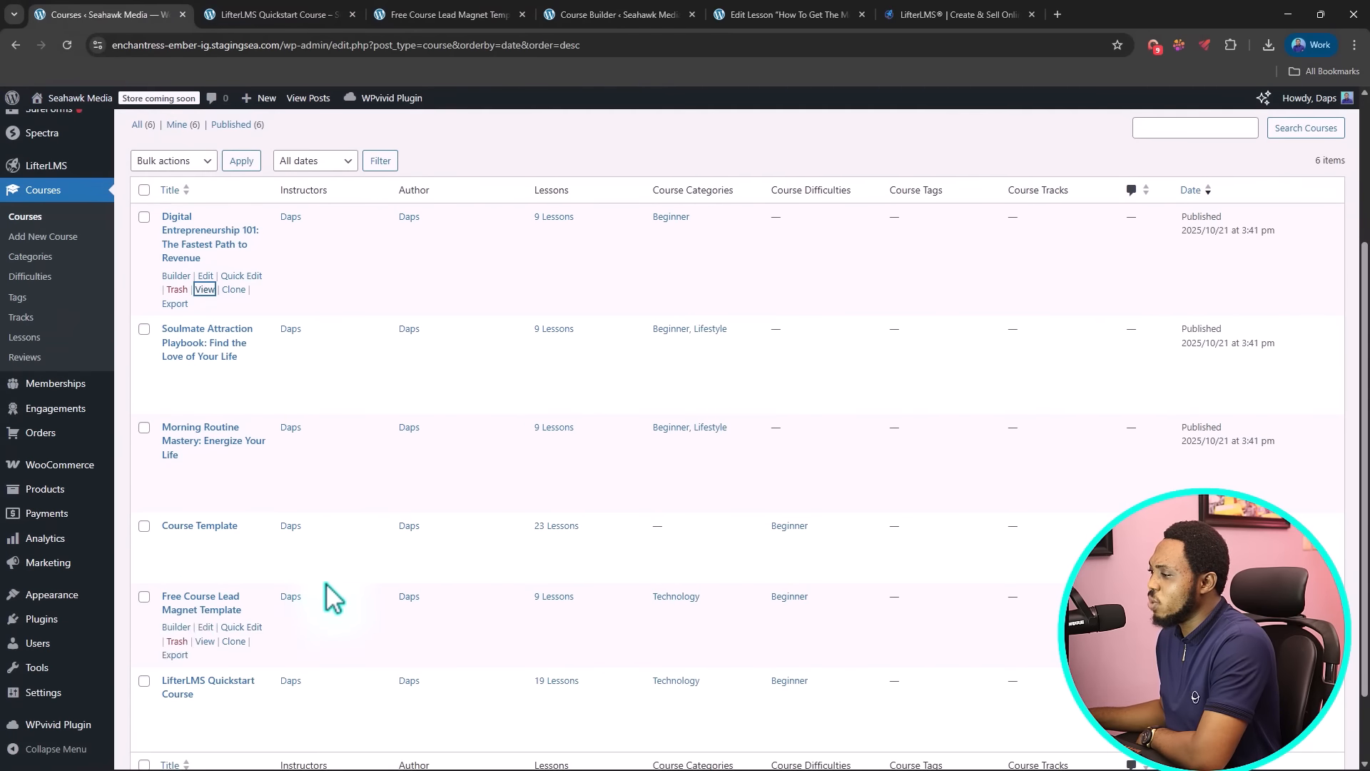
{"action": "scroll", "coordinate": [314, 588], "scroll_direction": "up", "scroll_amount": 4}
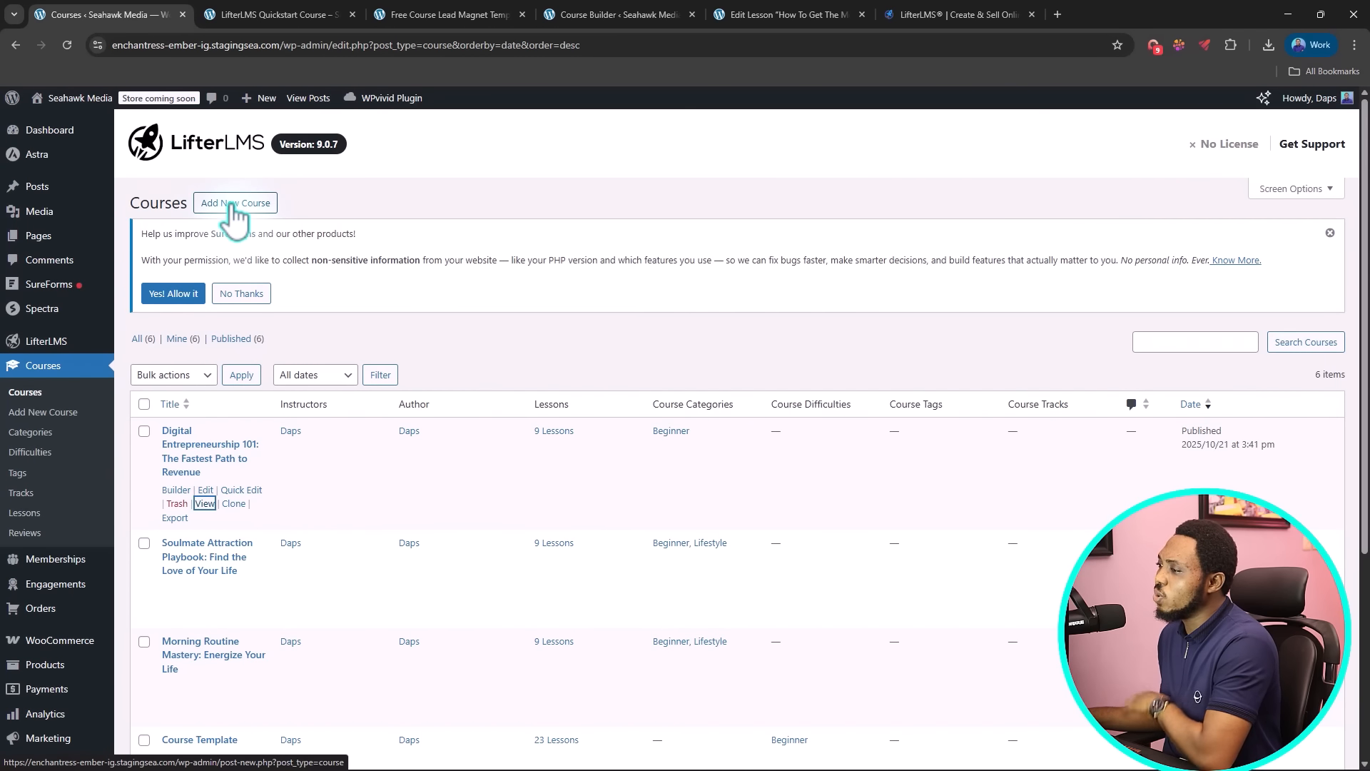
{"action": "mouse_move", "coordinate": [41, 348]}
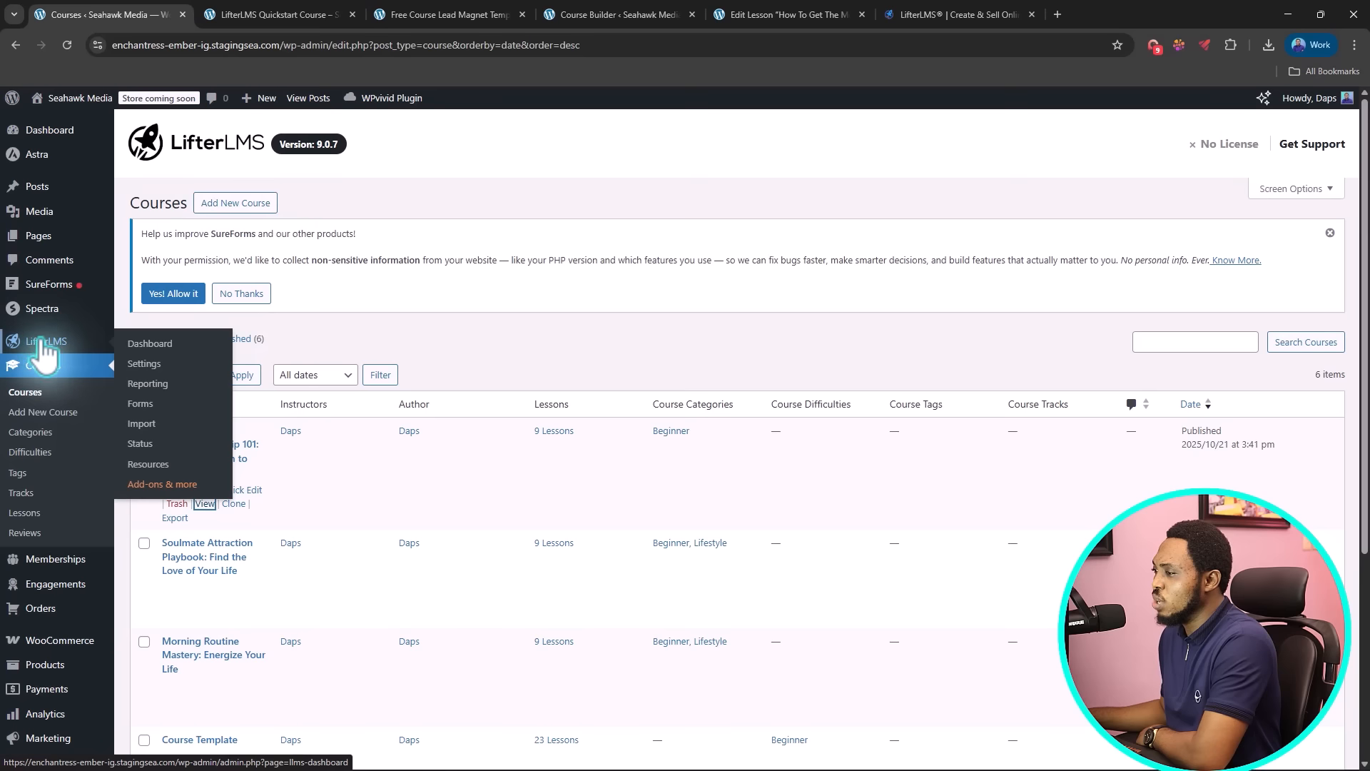
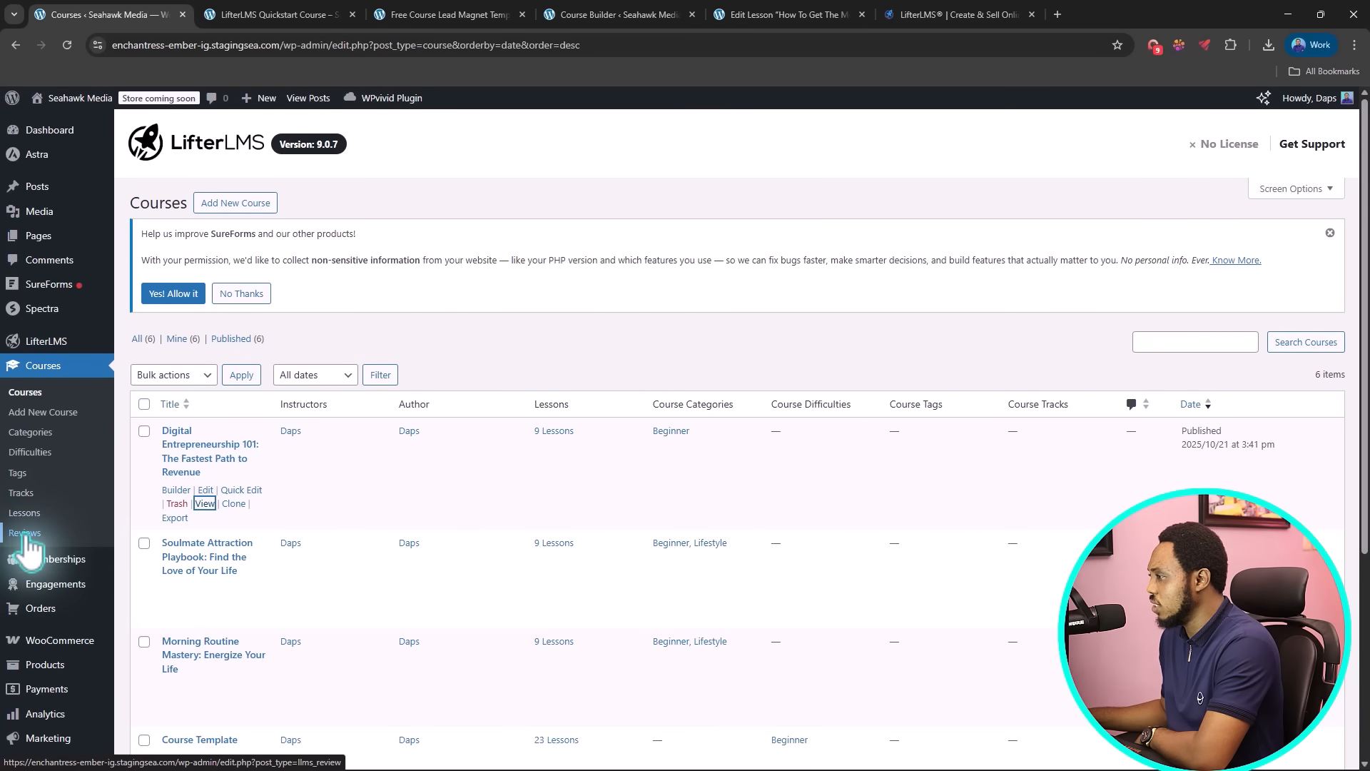
{"action": "left_click", "coordinate": [236, 203]}
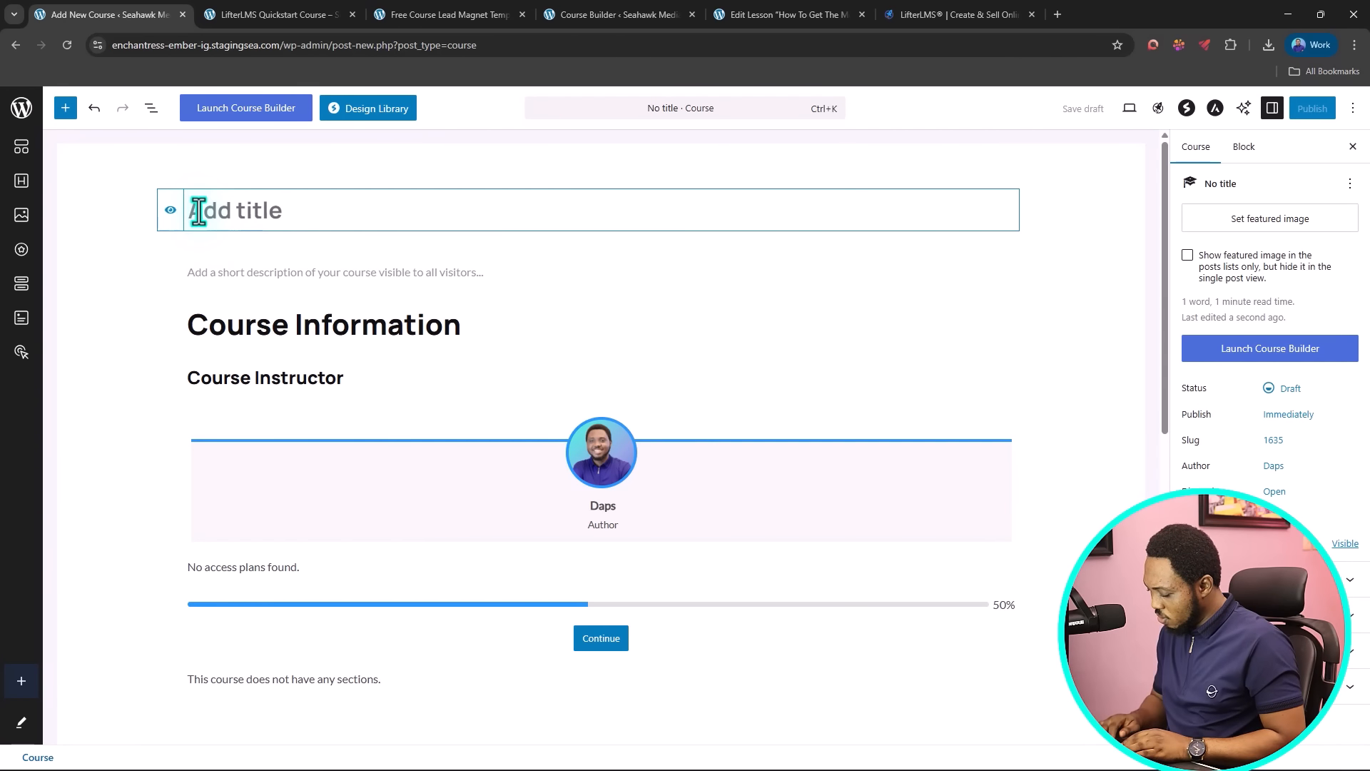
{"action": "type", "text": "WordPre"}
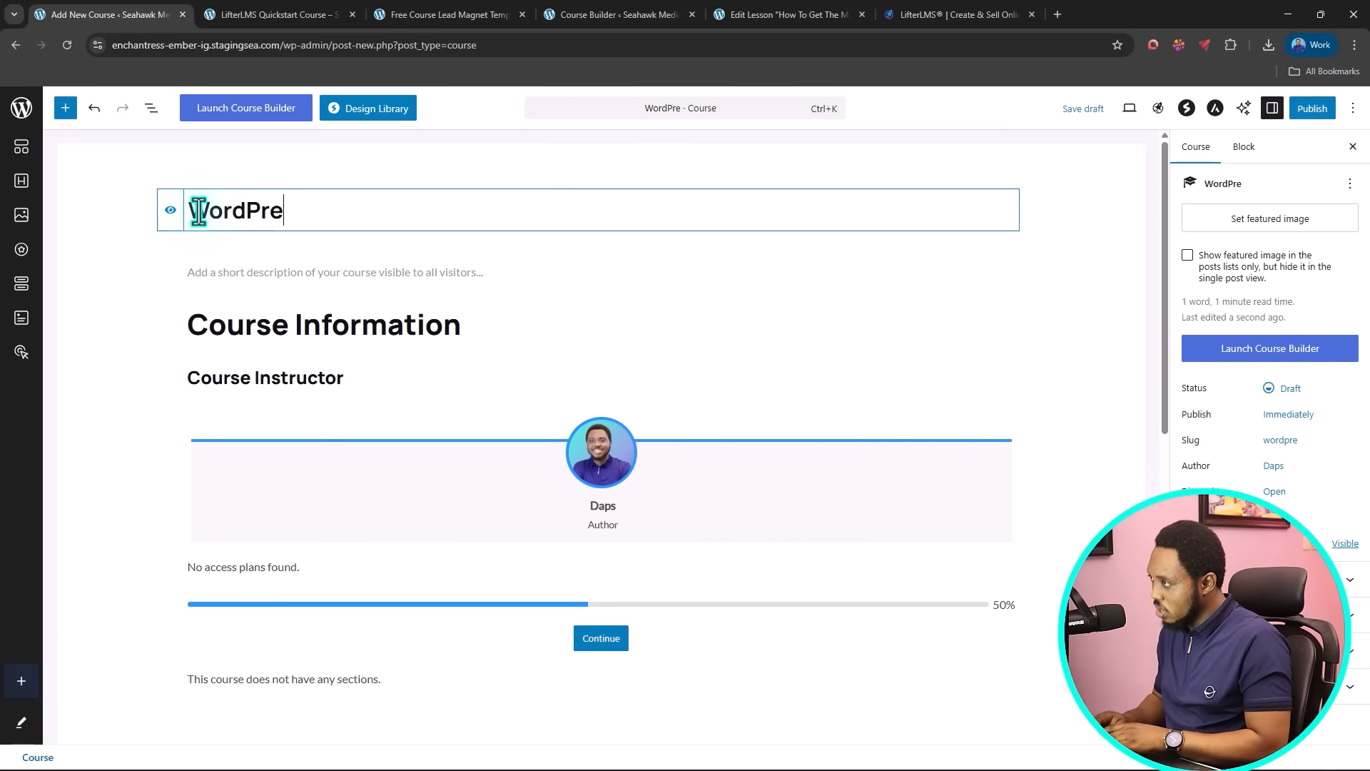
{"action": "type", "text": "ss Maste"}
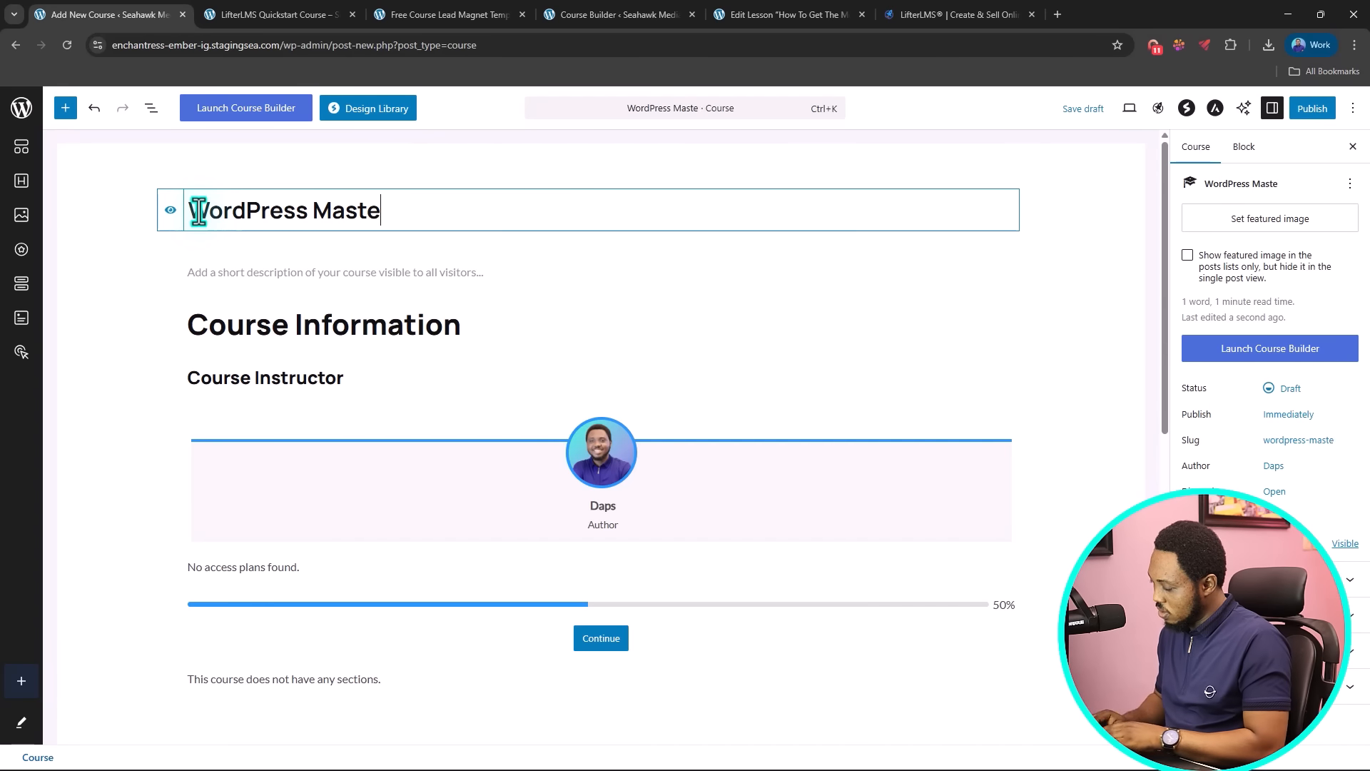
{"action": "type", "text": "ry"}
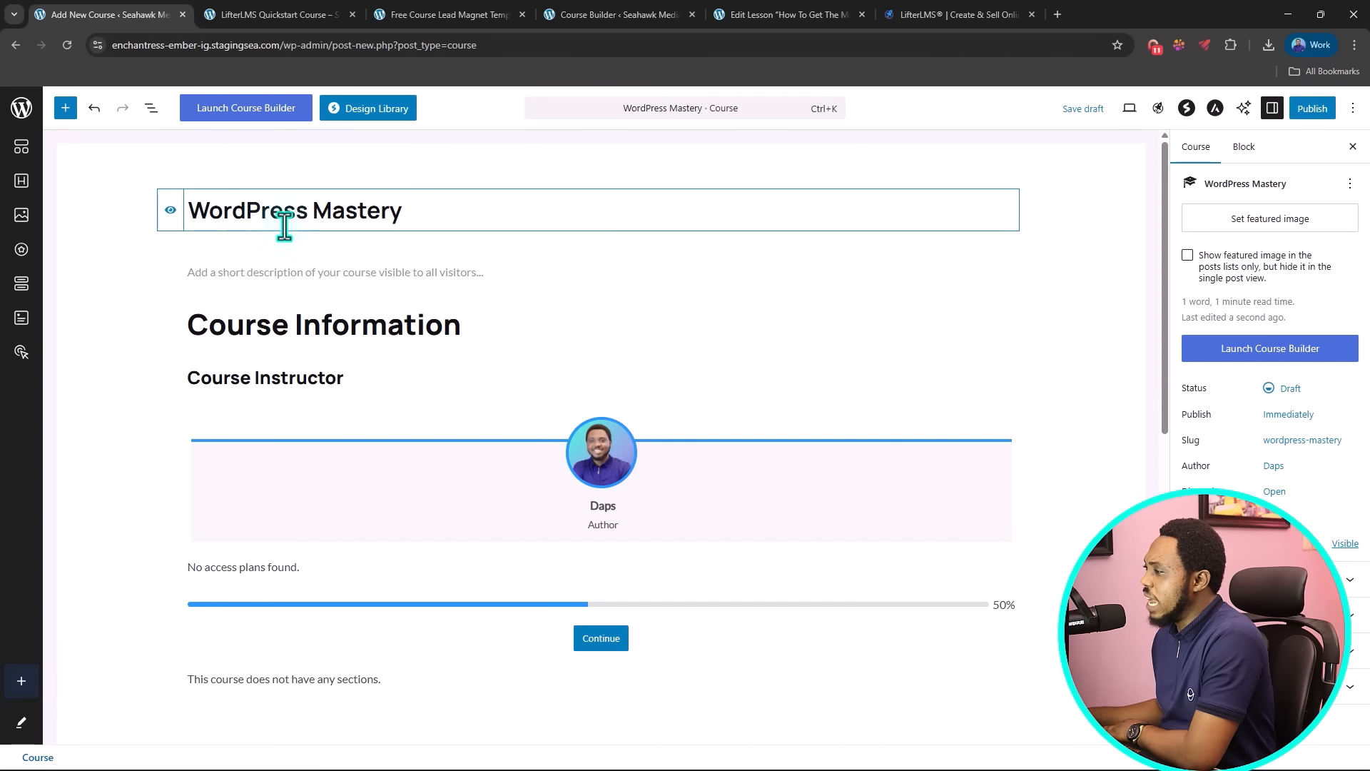
Step: Insert an empty paragraph block between the Course Information and Course Instructor blocks of the new course
{"action": "left_click", "coordinate": [227, 271]}
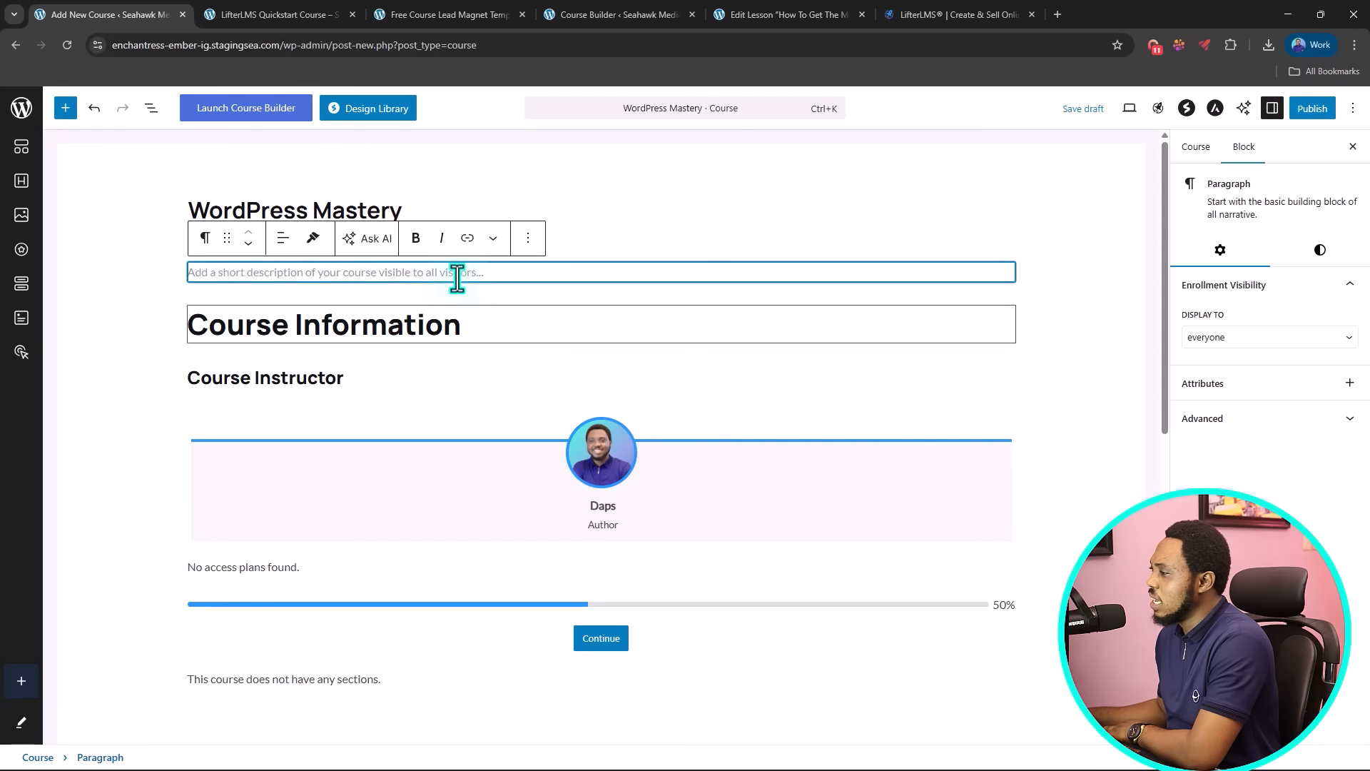
{"action": "scroll", "coordinate": [274, 259], "scroll_direction": "down", "scroll_amount": 1}
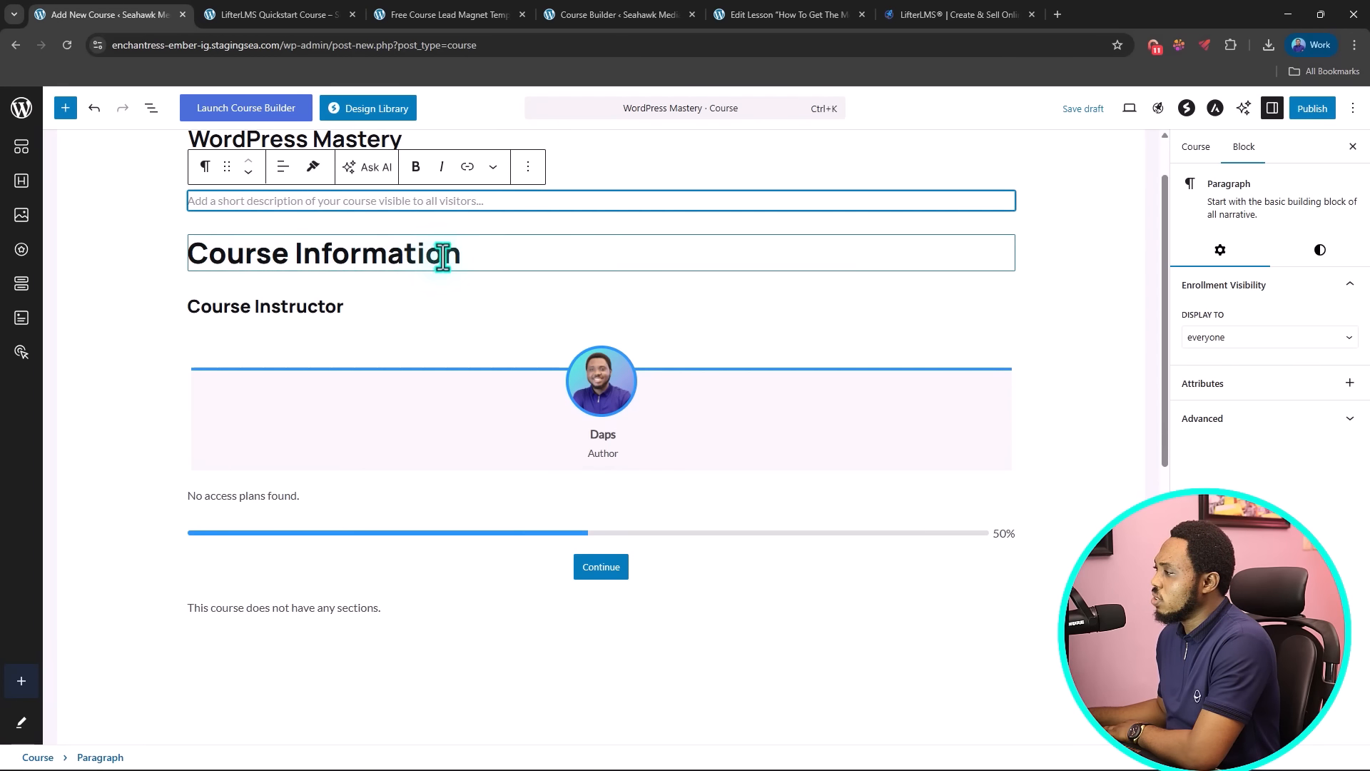
{"action": "left_click", "coordinate": [476, 257]}
{"action": "left_click_drag", "start_coordinate": [475, 257], "coordinate": [177, 268]}
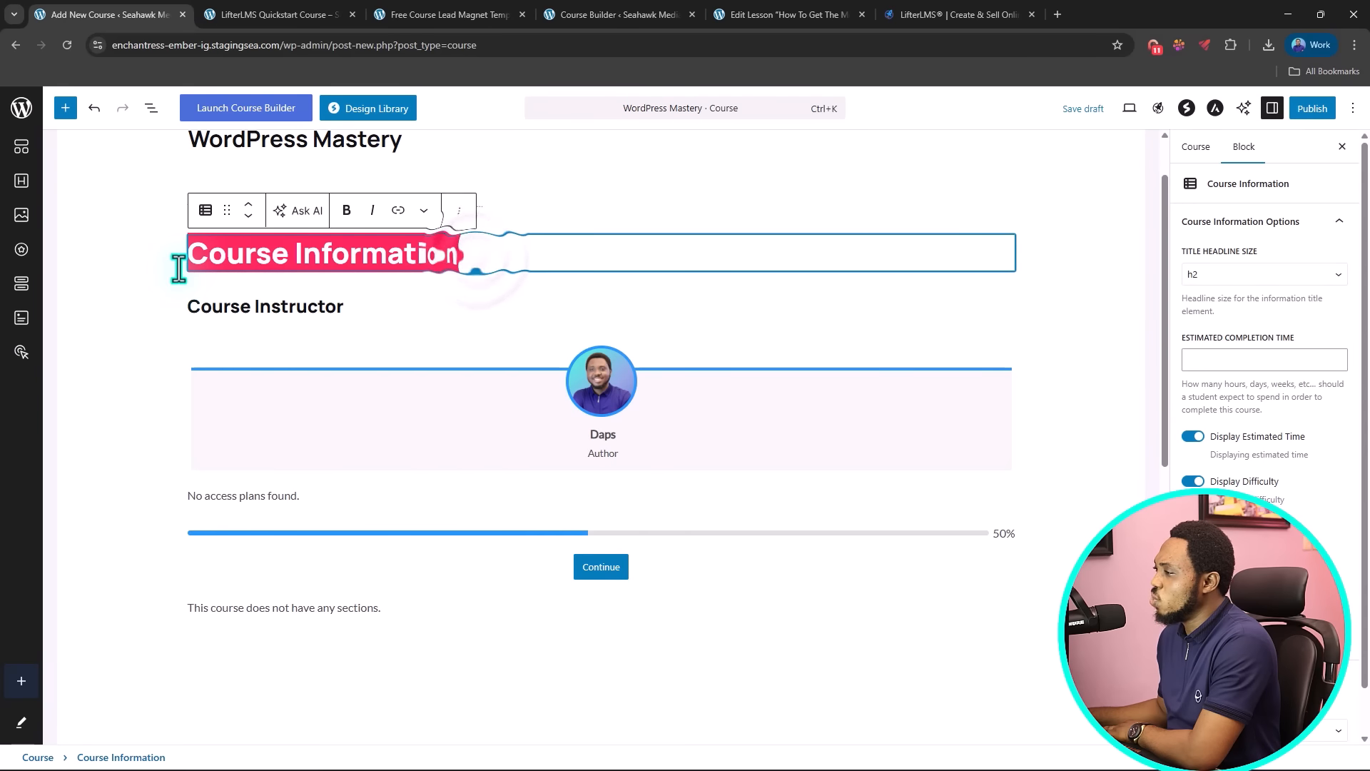
{"action": "left_click", "coordinate": [281, 302]}
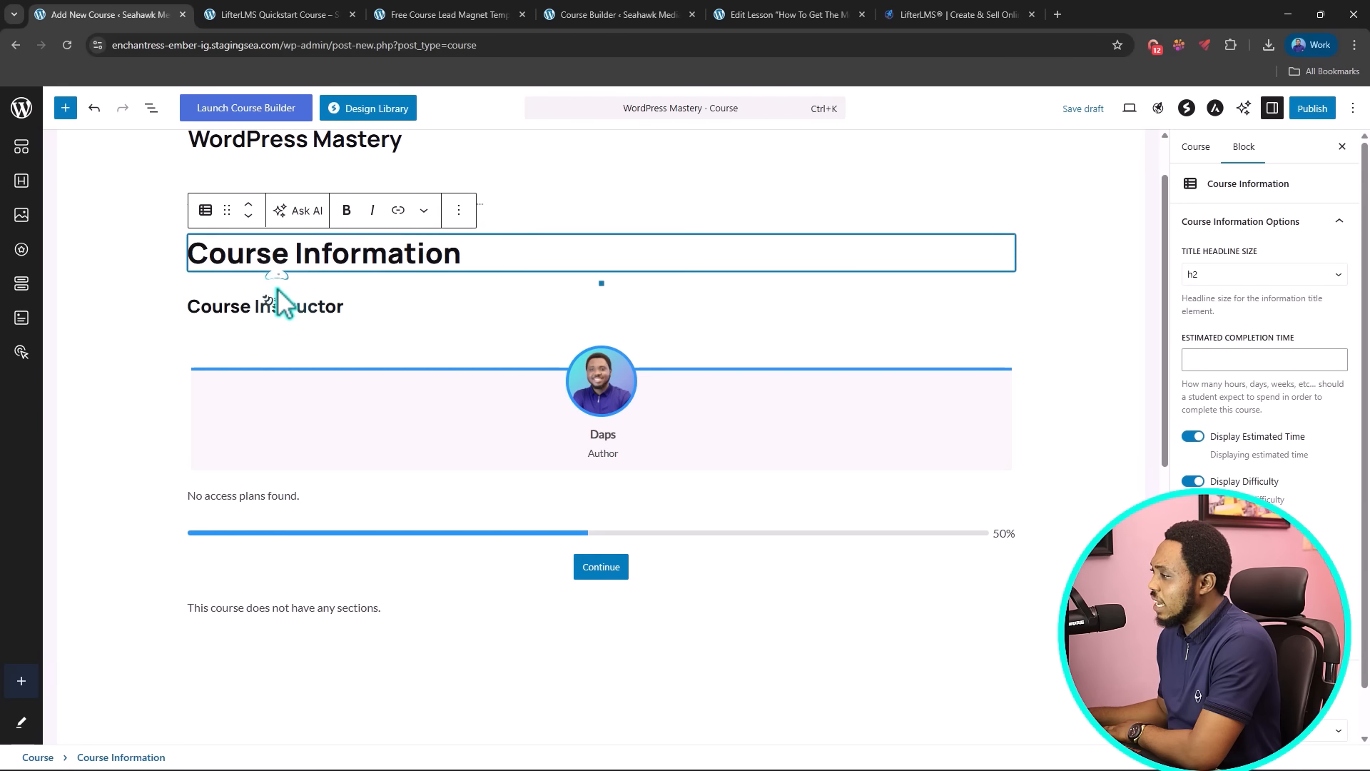
{"action": "left_click", "coordinate": [602, 285]}
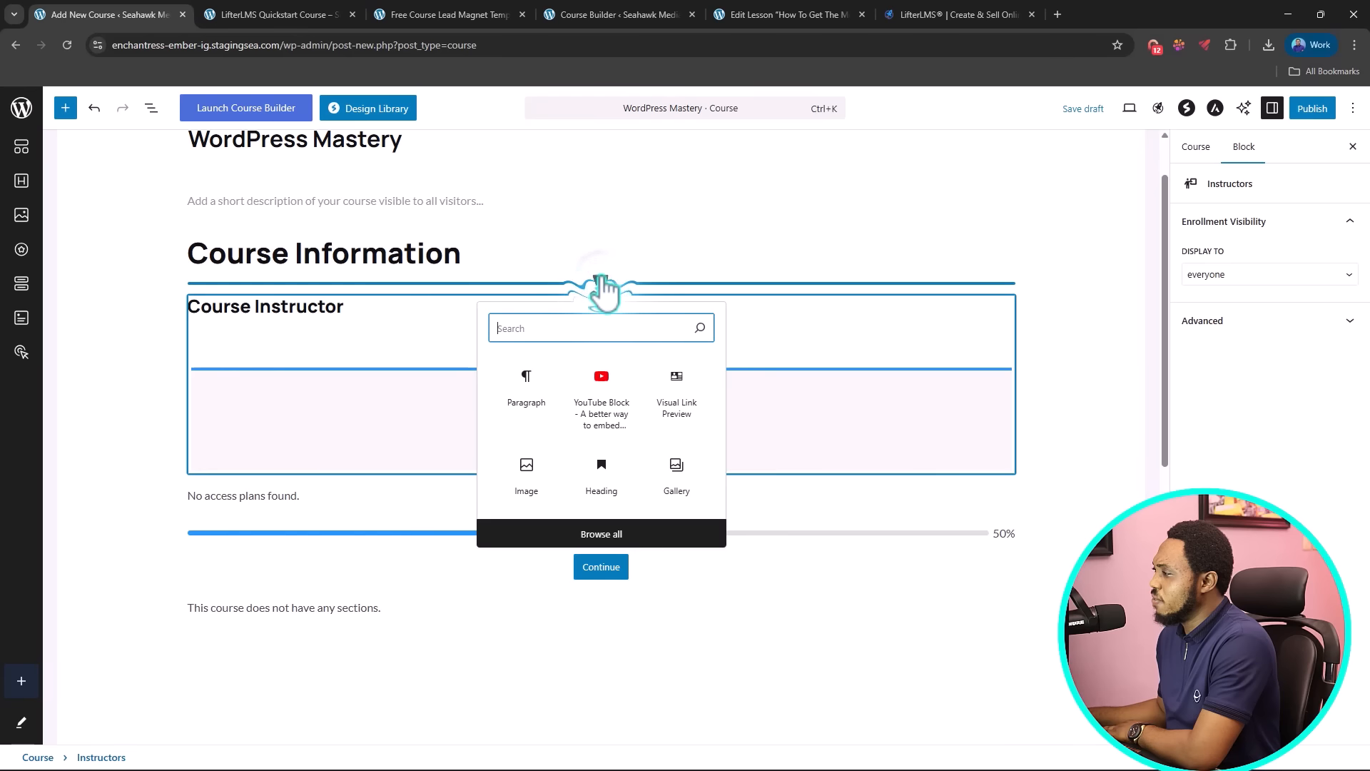
{"action": "left_click", "coordinate": [523, 394]}
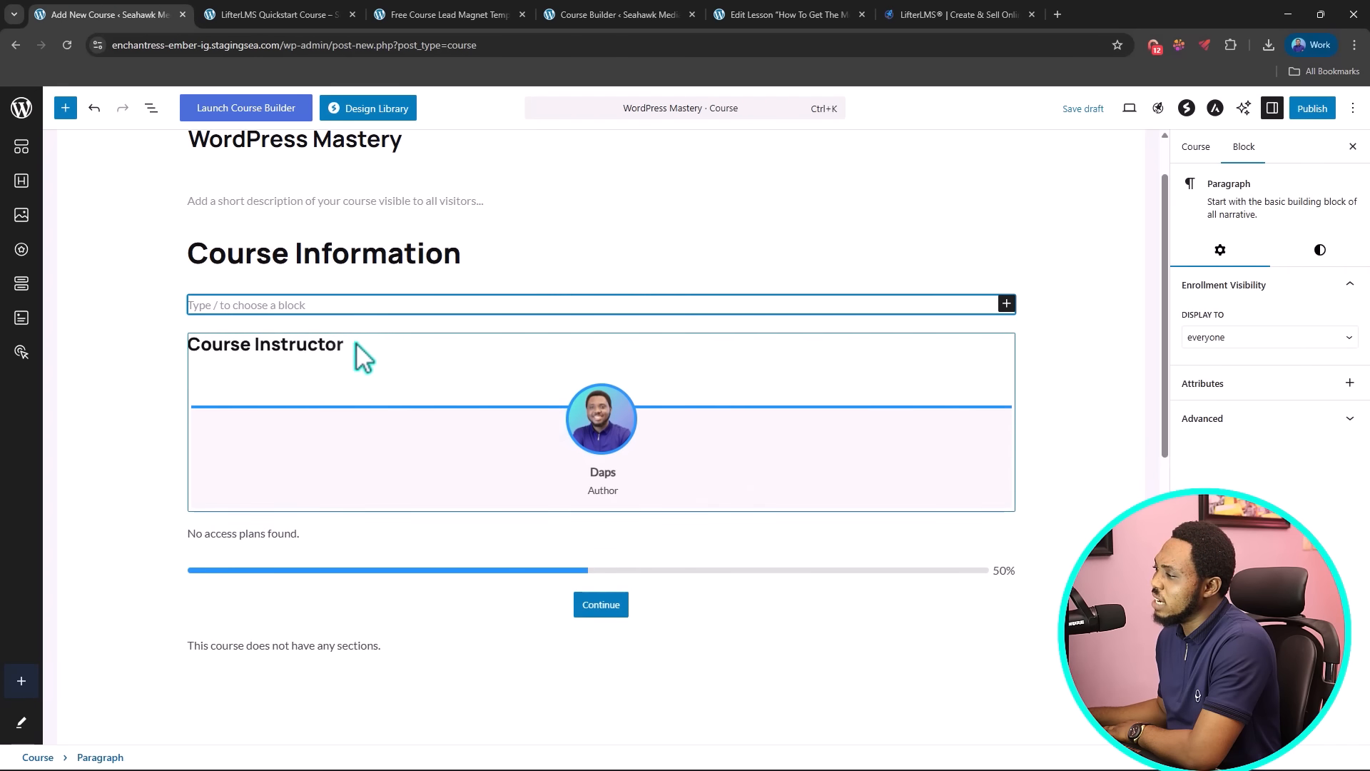
Step: Examine the enrollment visibility options of the Instructors block and the settings of the Pricing Table and Course Syllabus blocks
{"action": "left_click", "coordinate": [274, 304]}
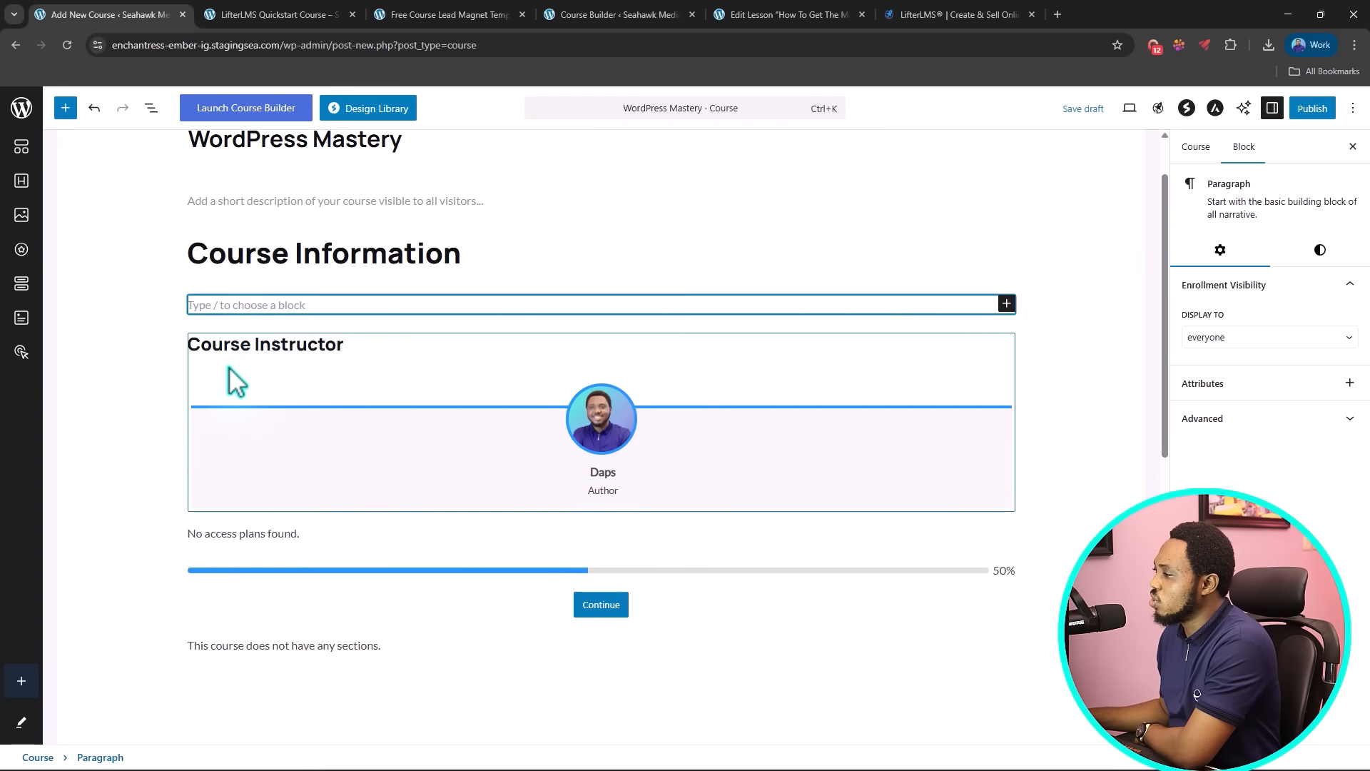
{"action": "left_click", "coordinate": [245, 387]}
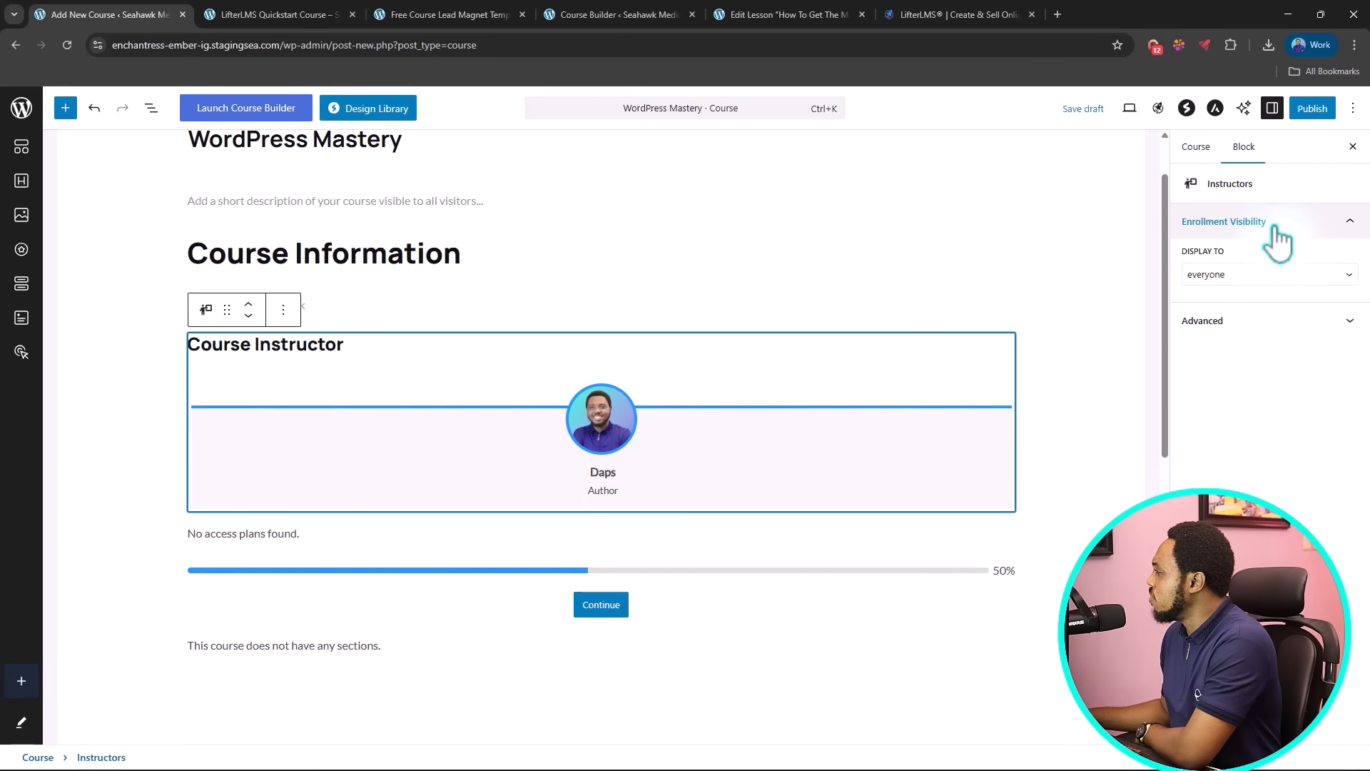
{"action": "left_click", "coordinate": [1263, 282]}
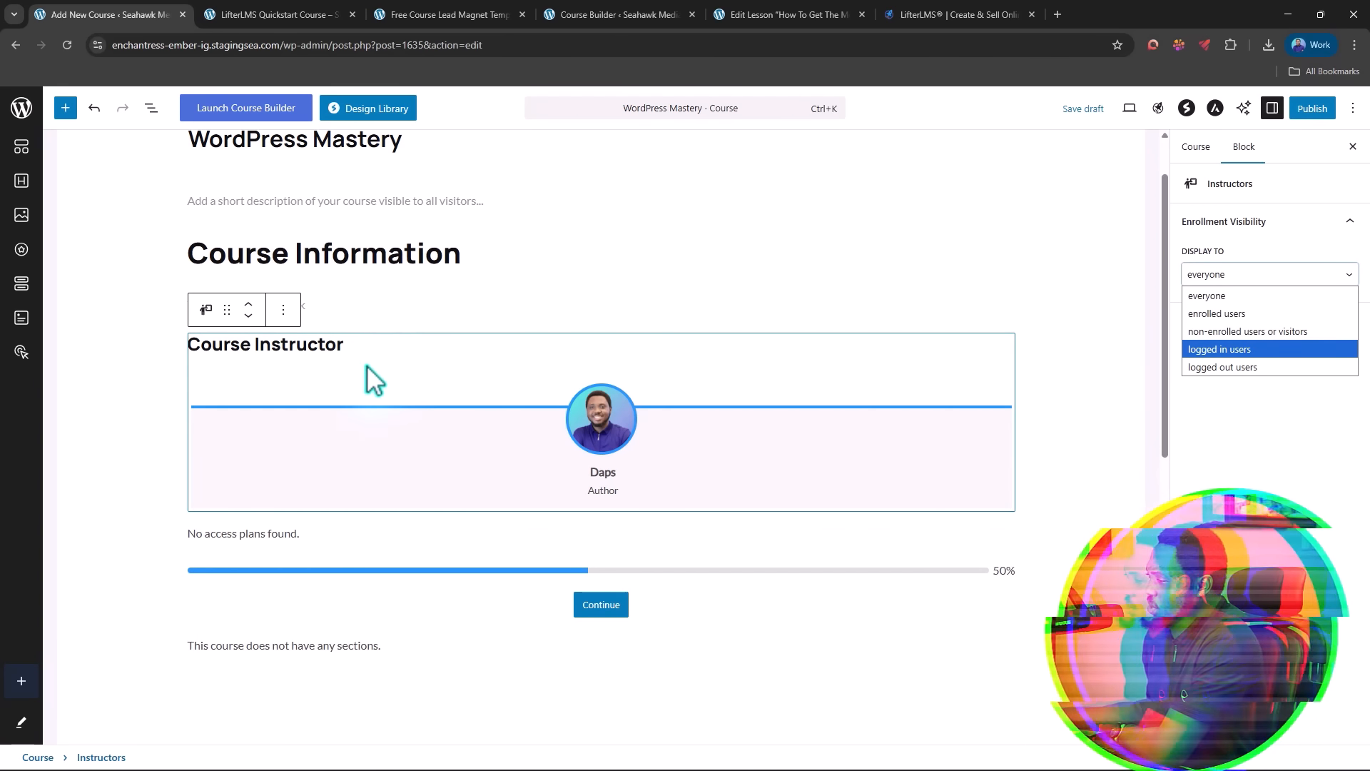
{"action": "scroll", "coordinate": [357, 378], "scroll_direction": "down", "scroll_amount": 2}
{"action": "left_click", "coordinate": [328, 391]}
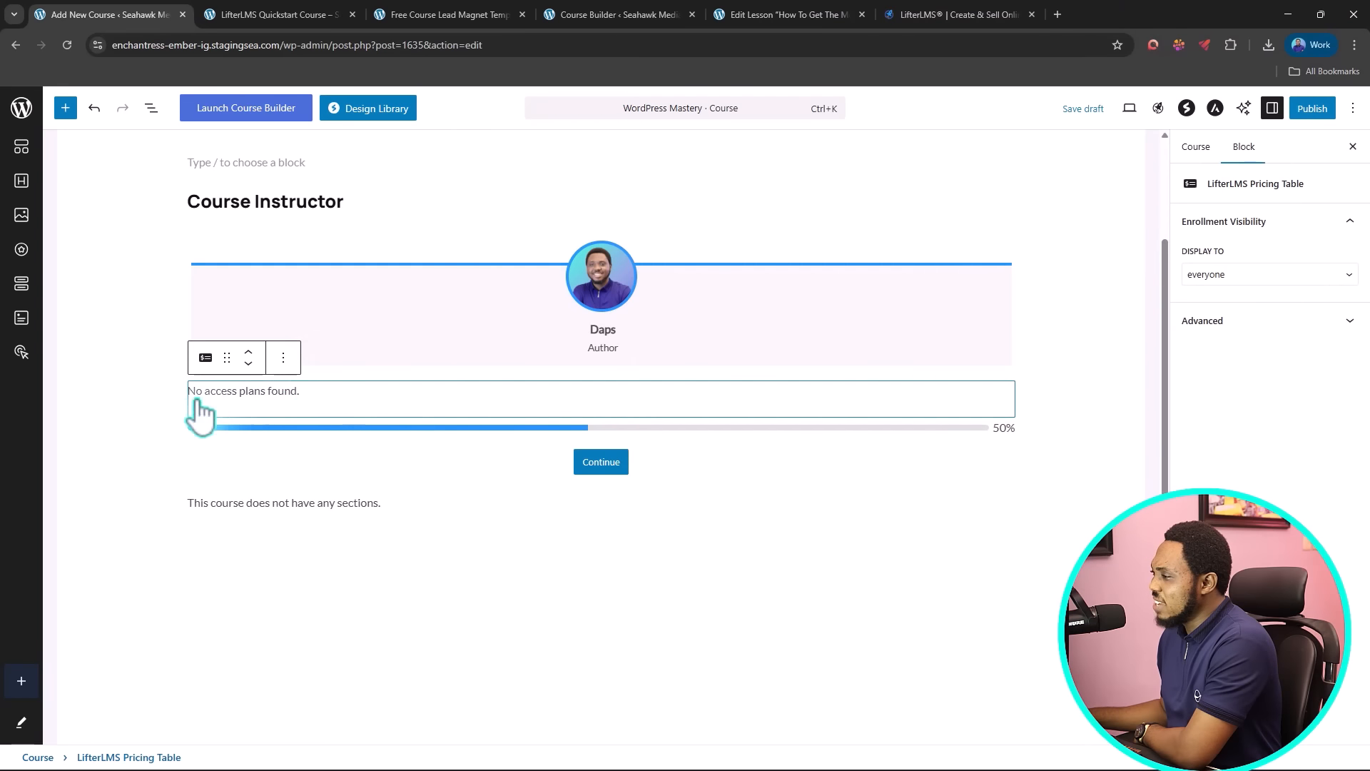
{"action": "scroll", "coordinate": [580, 411], "scroll_direction": "down", "scroll_amount": 2}
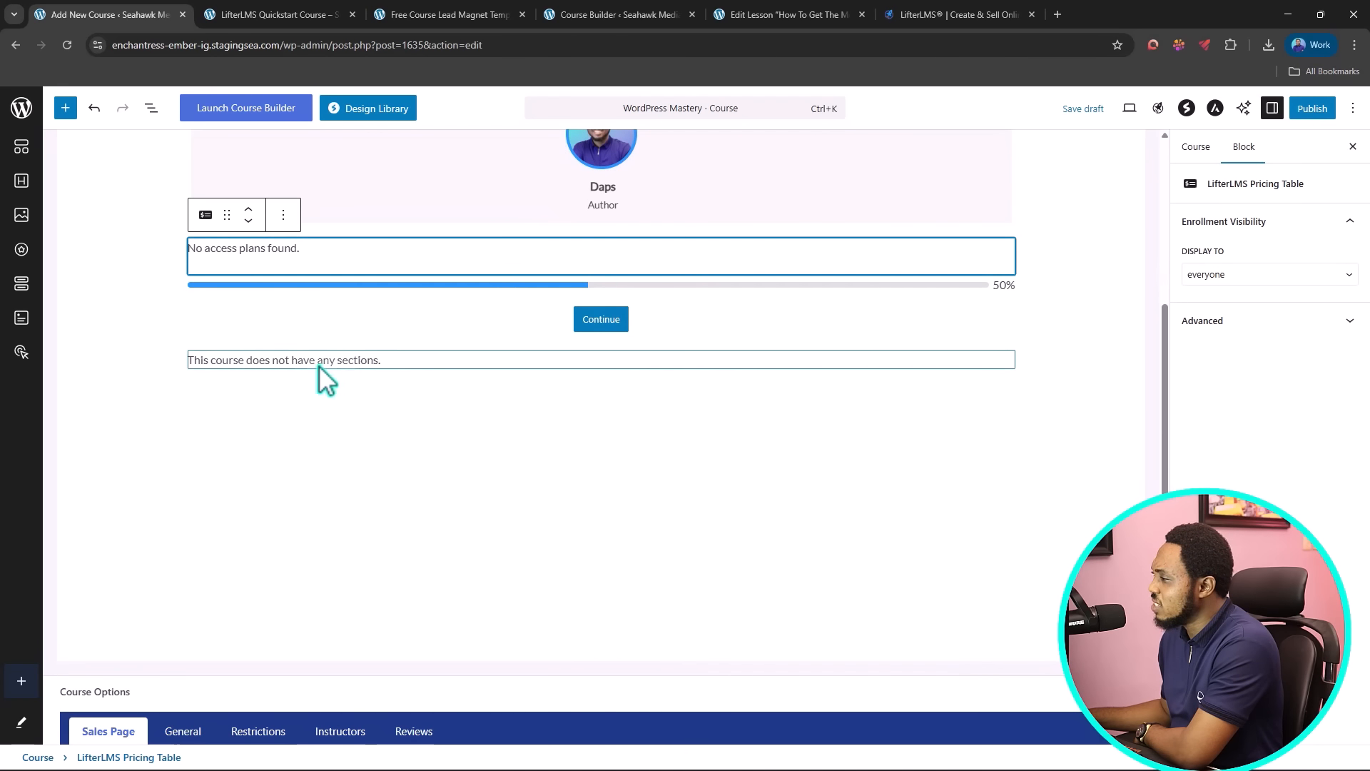
{"action": "left_click", "coordinate": [388, 361]}
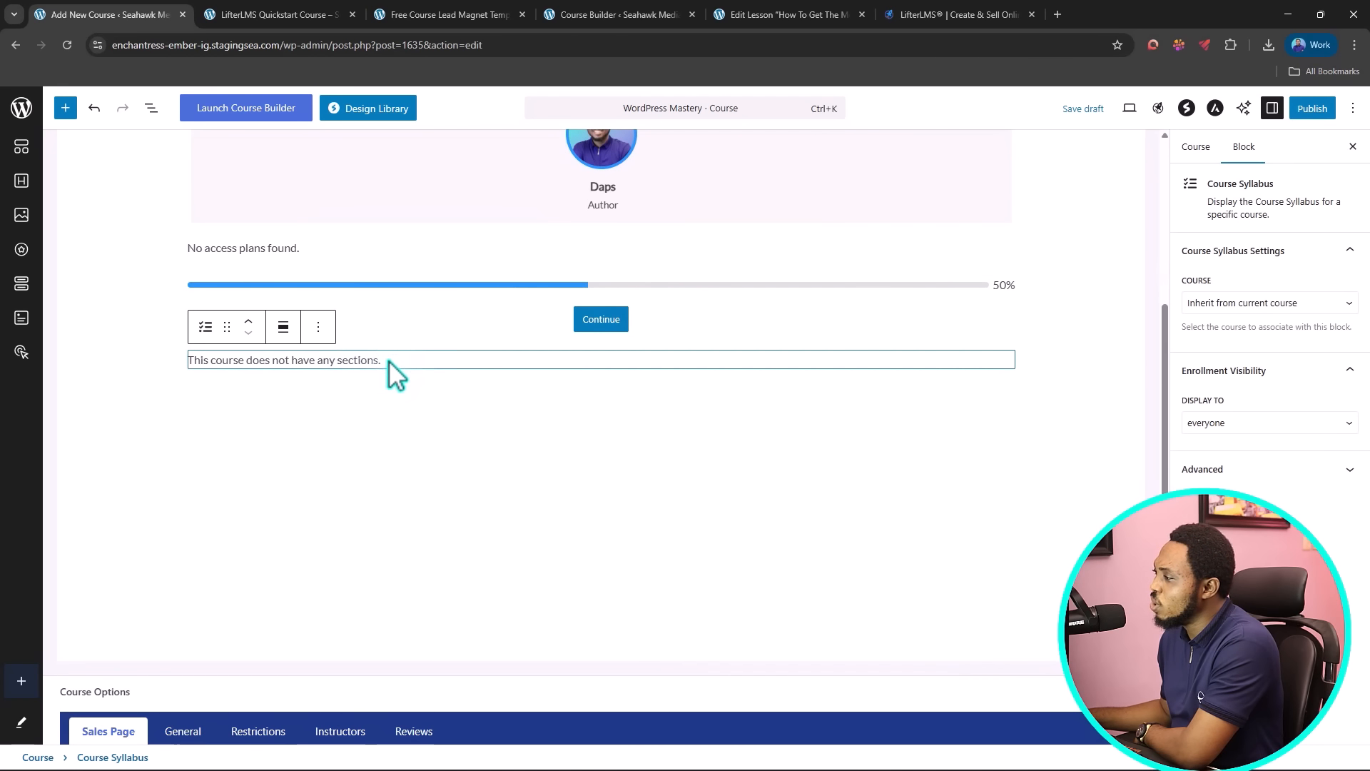
Step: Add a Free access plan with lifetime access to the course and save the access plans
{"action": "scroll", "coordinate": [489, 385], "scroll_direction": "down", "scroll_amount": 5}
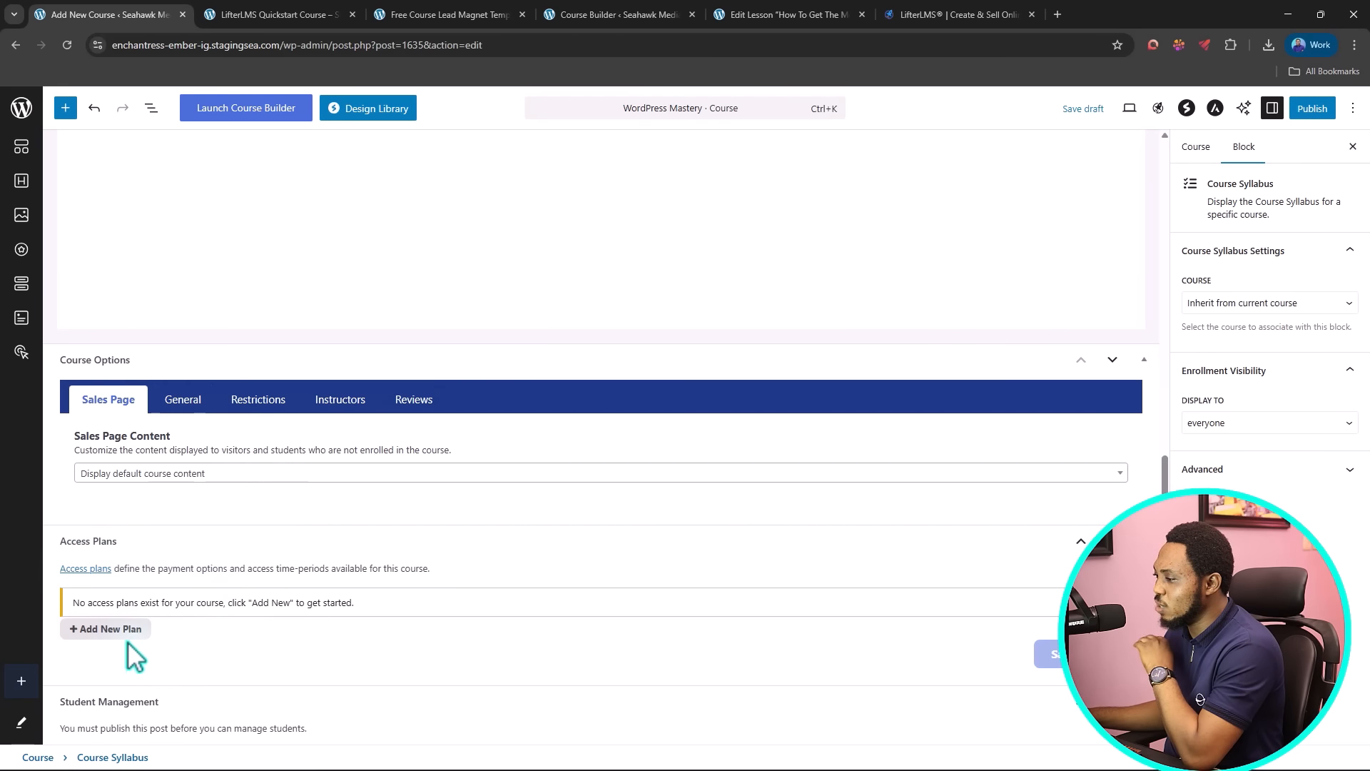
{"action": "scroll", "coordinate": [306, 635], "scroll_direction": "up", "scroll_amount": 10}
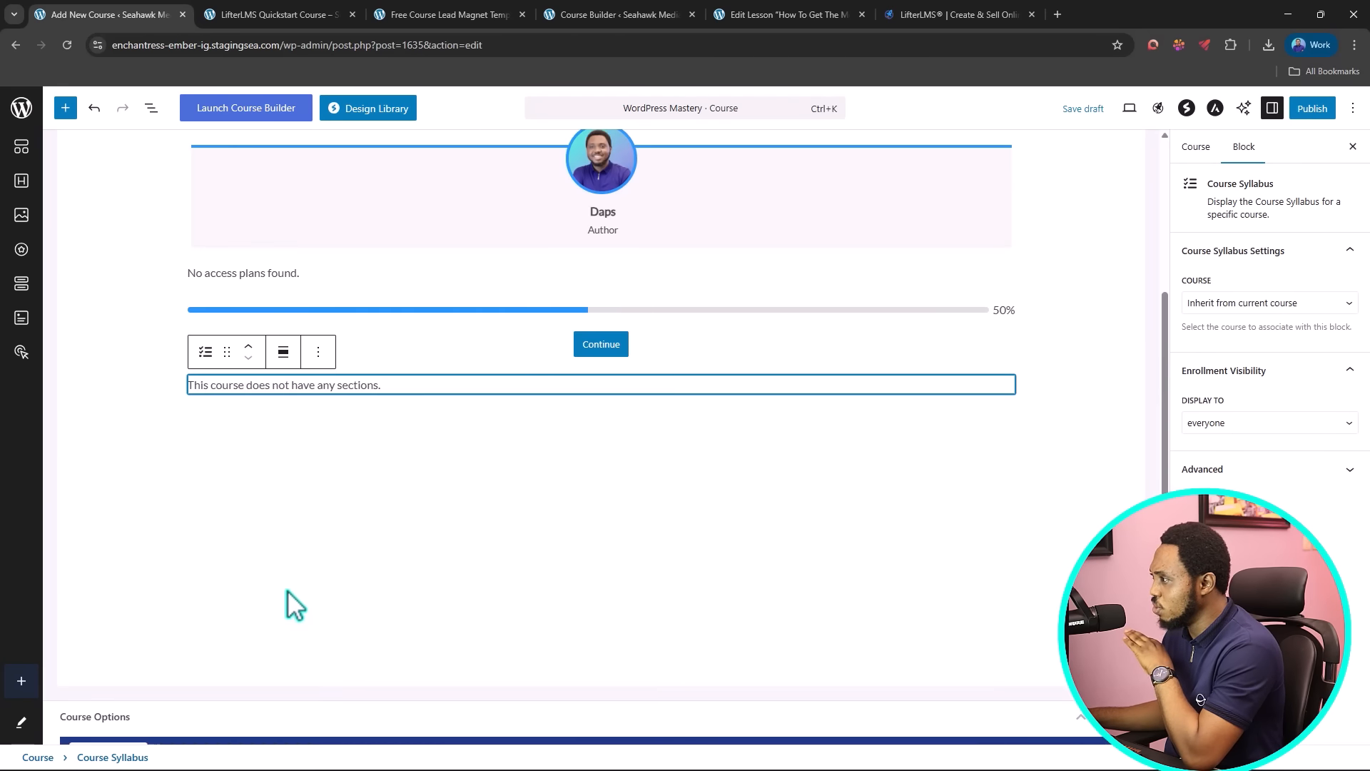
{"action": "scroll", "coordinate": [285, 549], "scroll_direction": "down", "scroll_amount": 10}
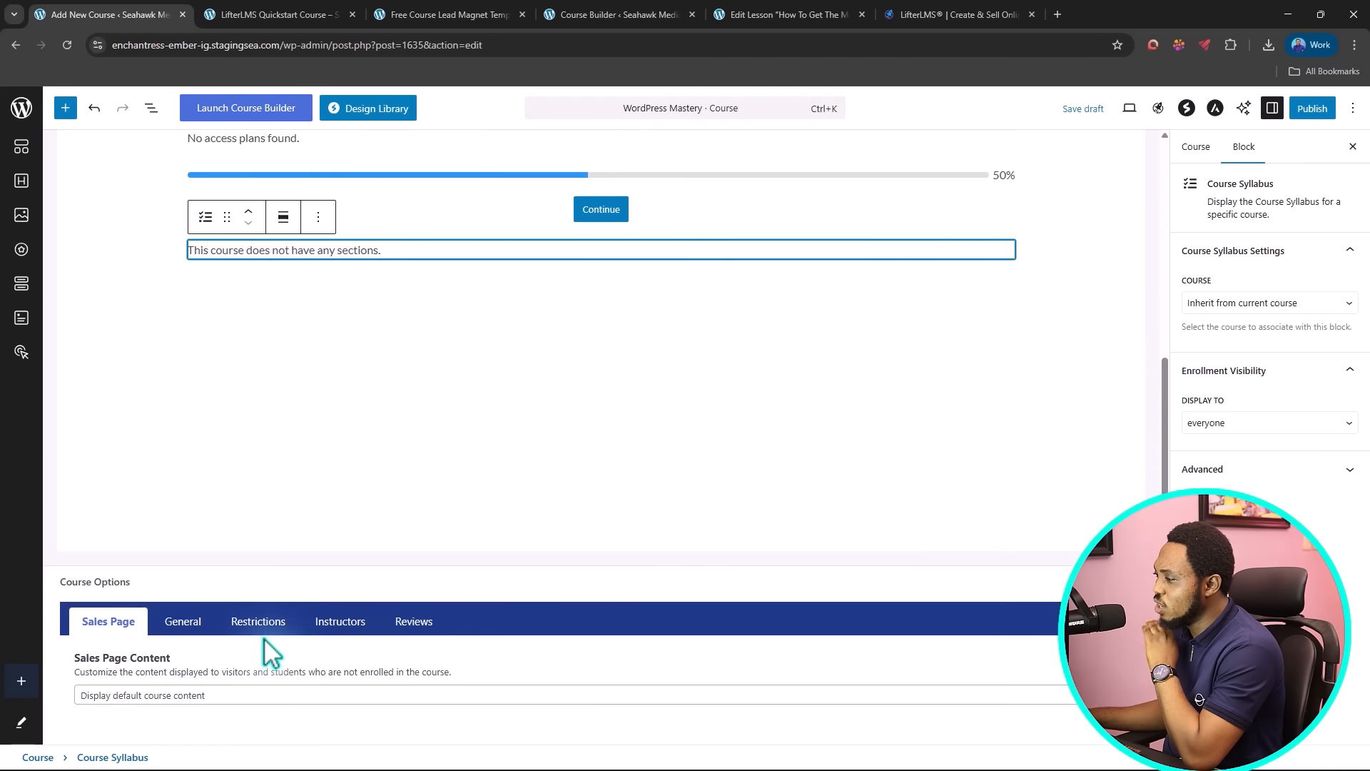
{"action": "left_click", "coordinate": [94, 629]}
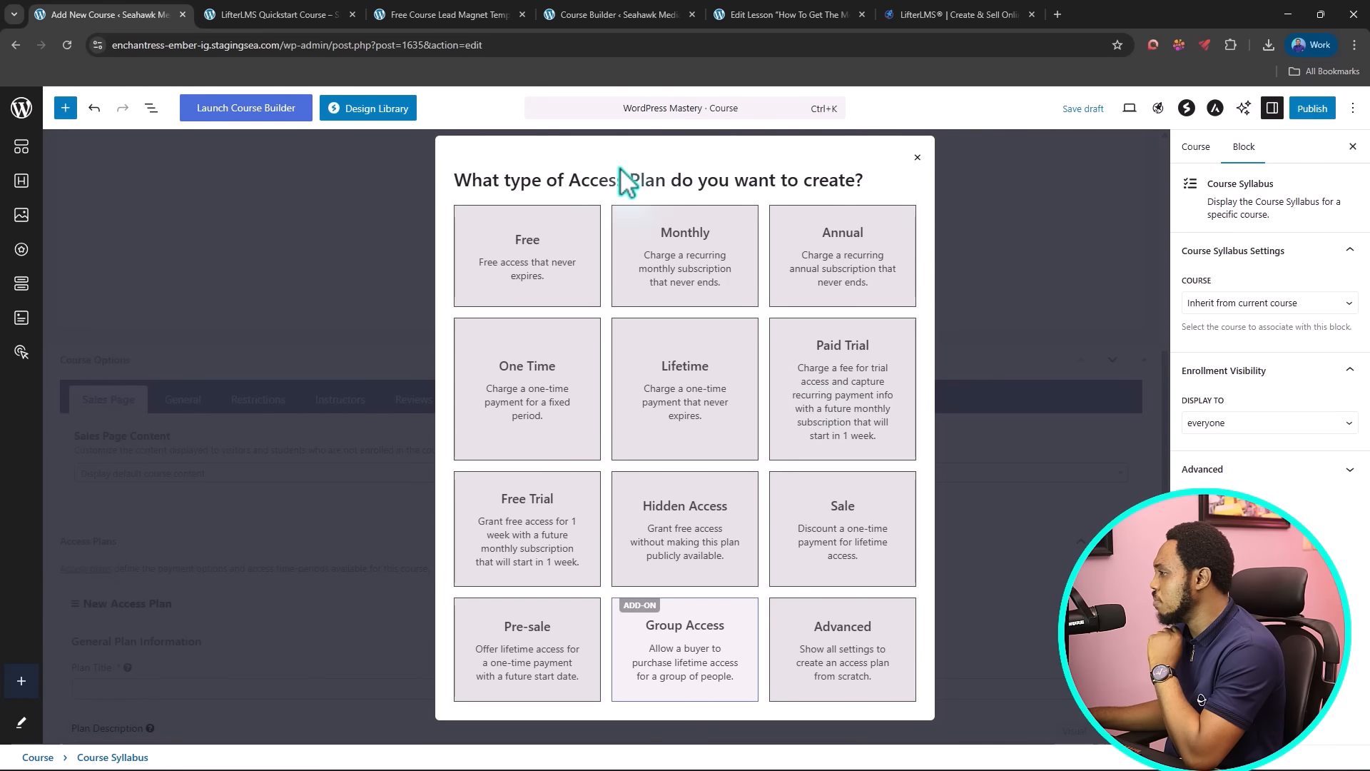
{"action": "left_click", "coordinate": [529, 278]}
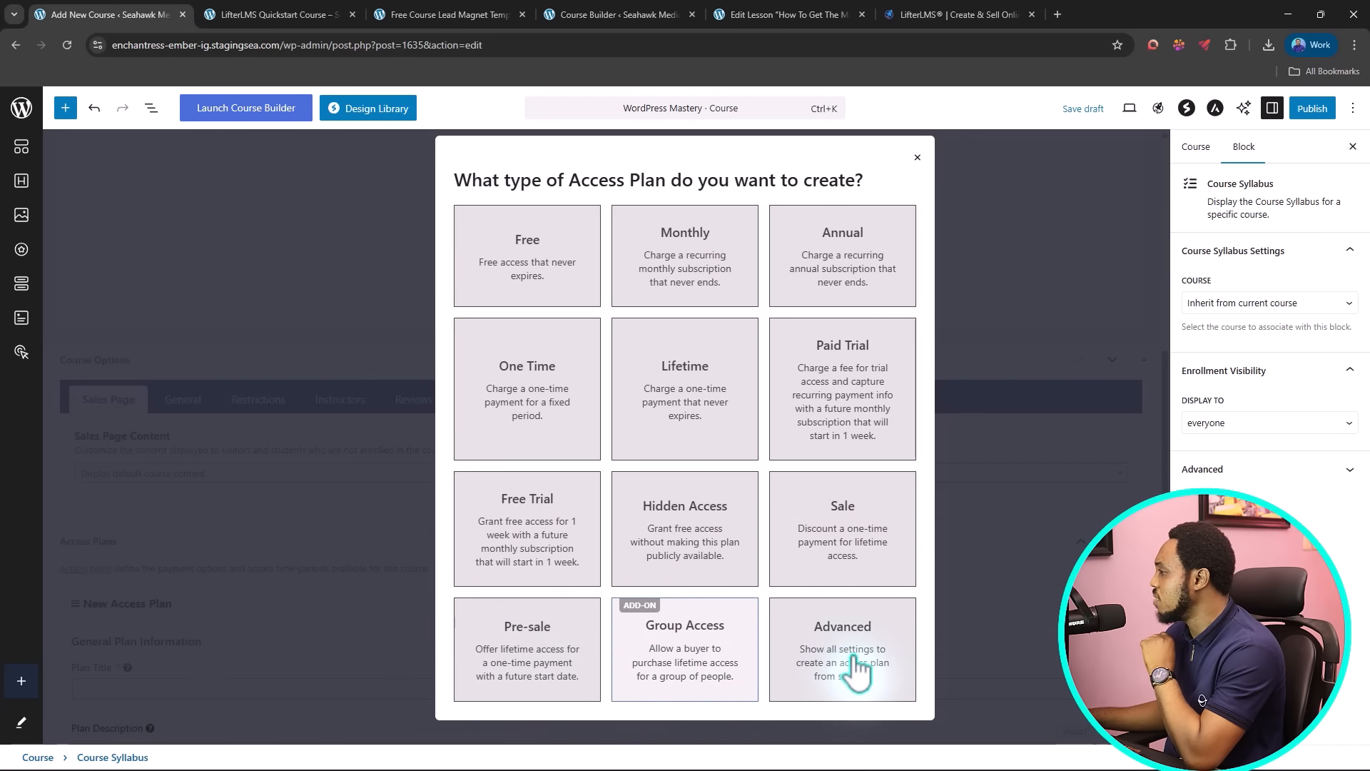
{"action": "left_click", "coordinate": [545, 259]}
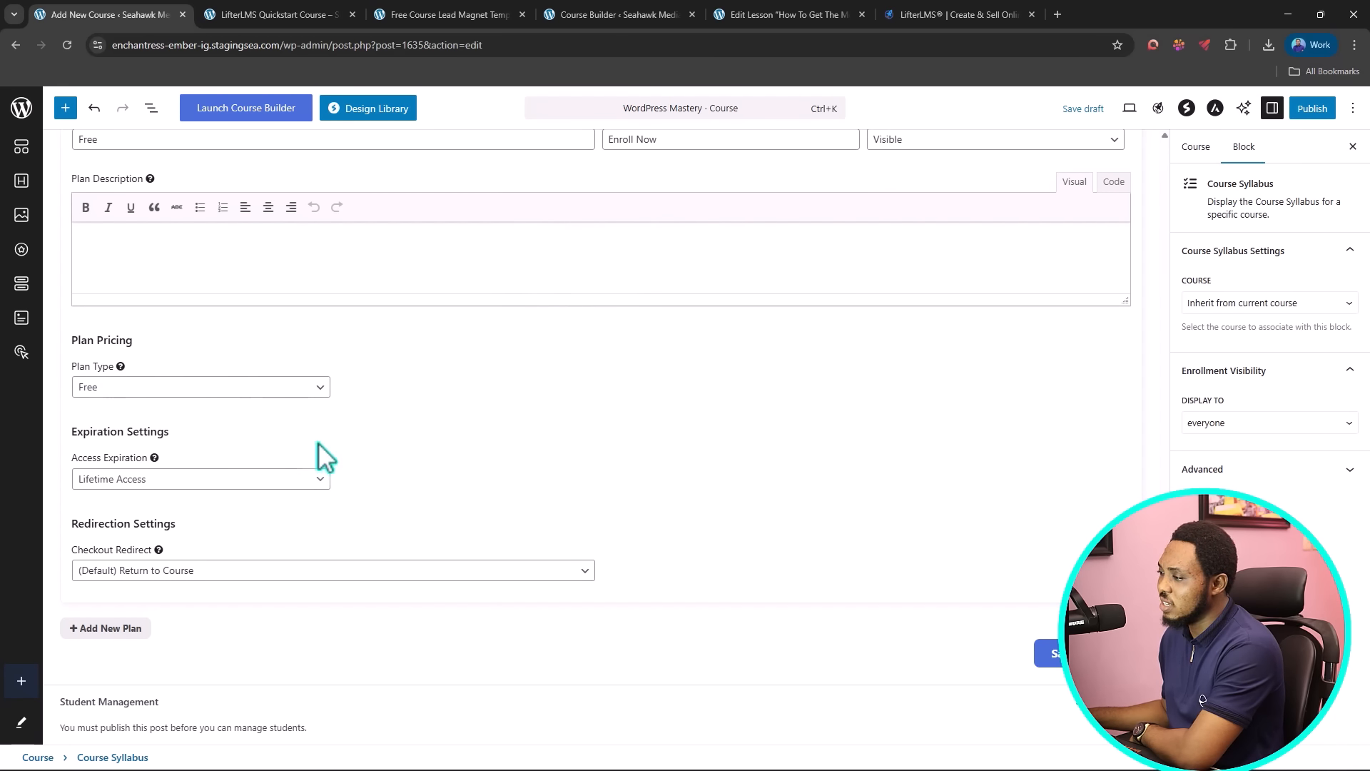
{"action": "left_click", "coordinate": [113, 481]}
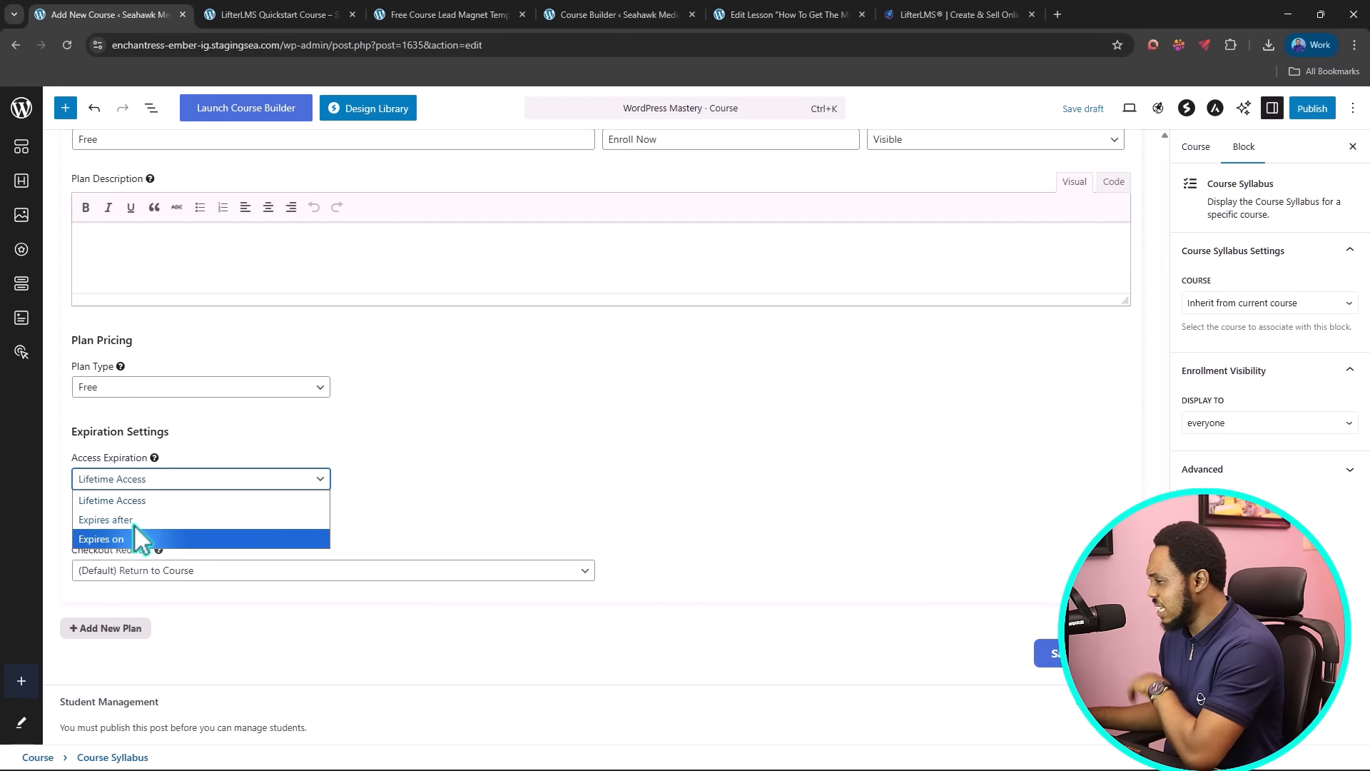
{"action": "left_click", "coordinate": [483, 465]}
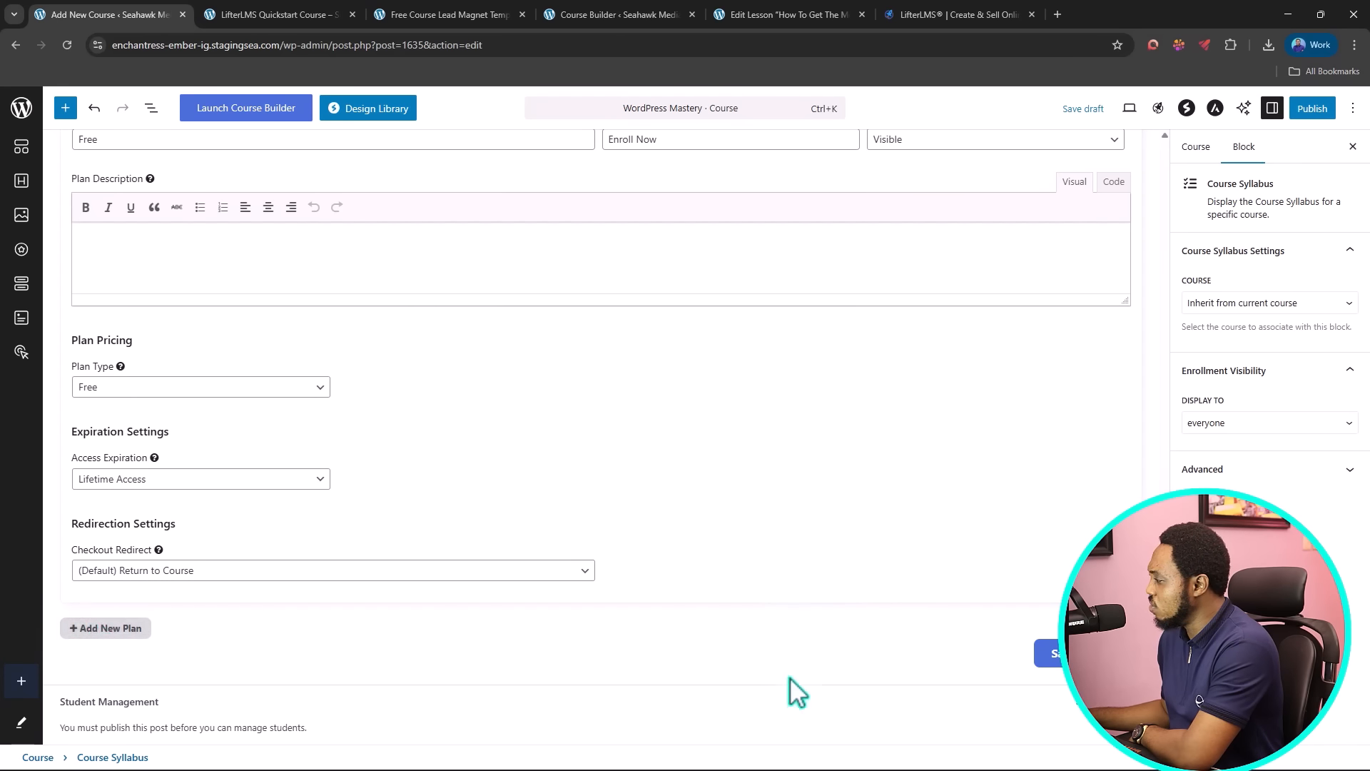
{"action": "left_click", "coordinate": [1053, 653]}
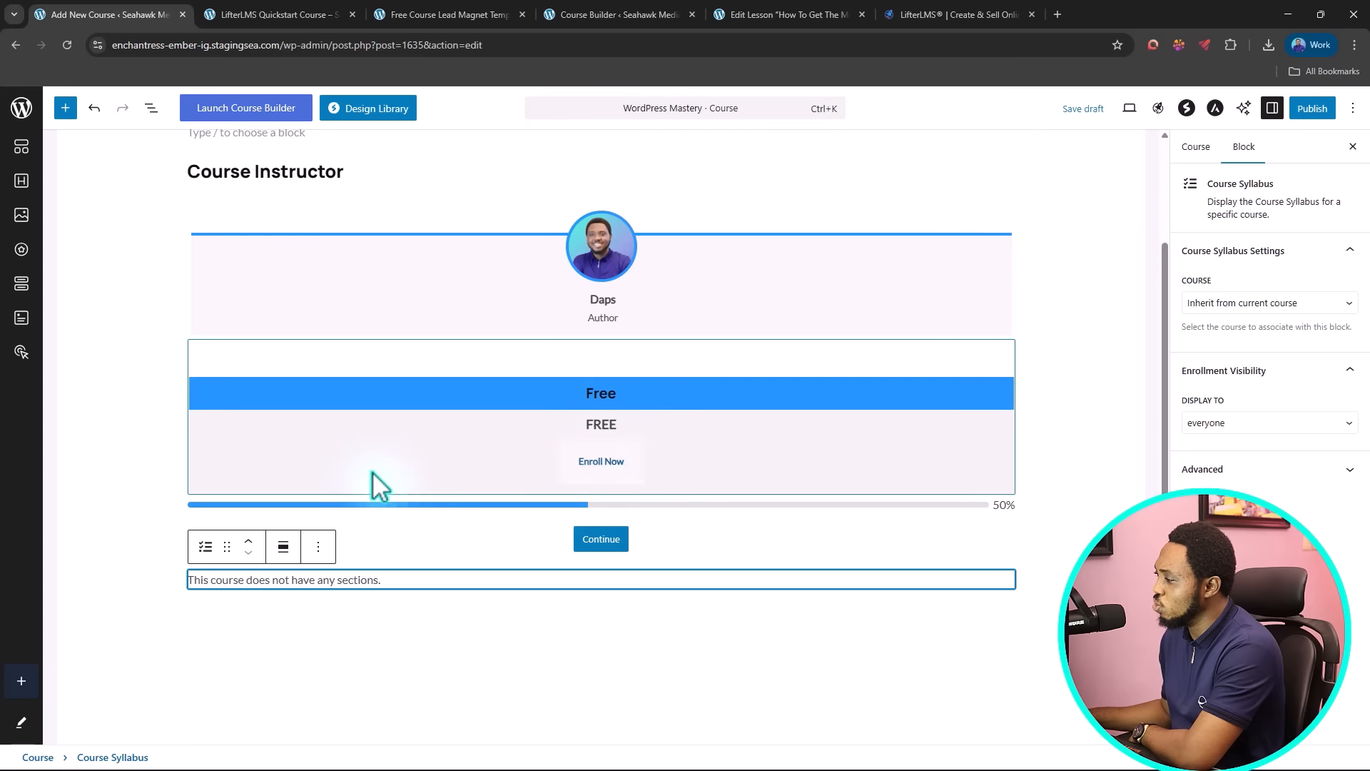
Step: Examine the General, Restrictions and Instructors settings in the course options
{"action": "scroll", "coordinate": [594, 475], "scroll_direction": "down", "scroll_amount": 8}
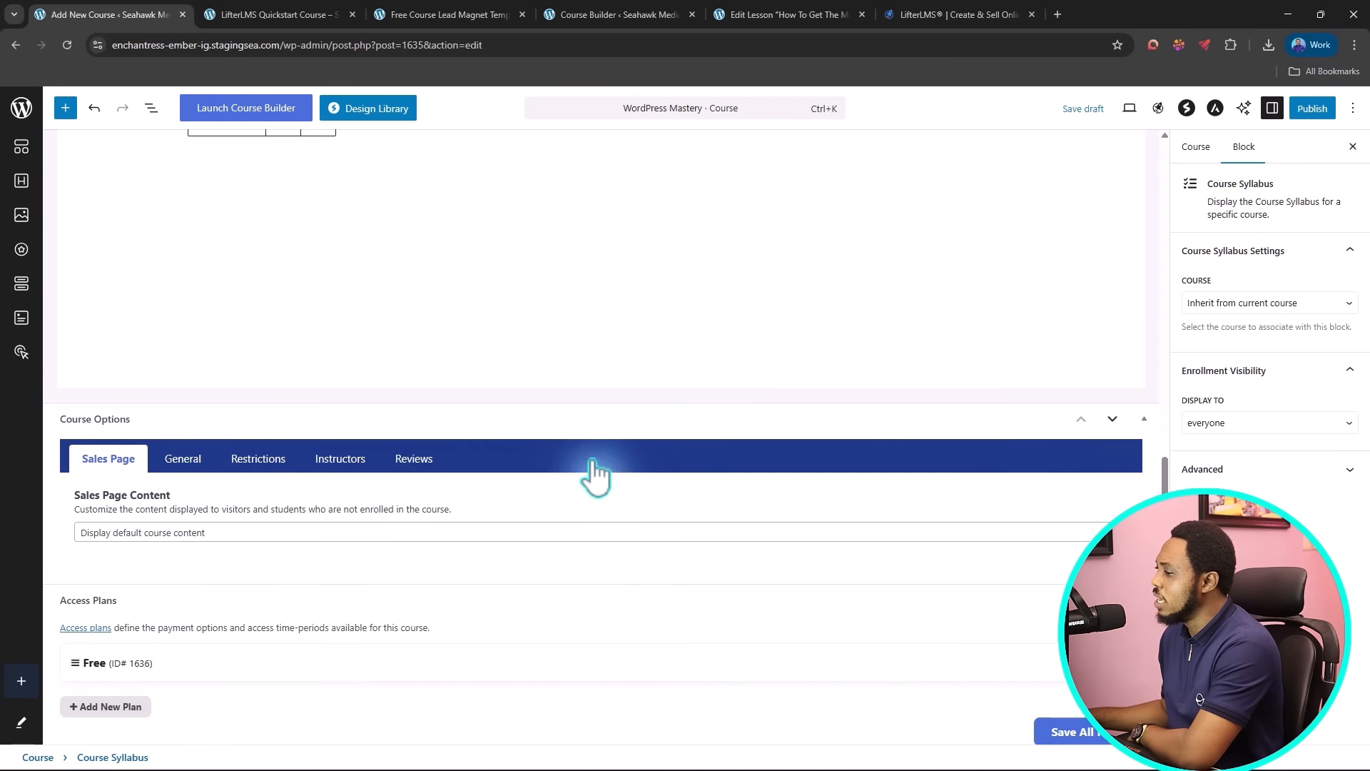
{"action": "left_click", "coordinate": [178, 380]}
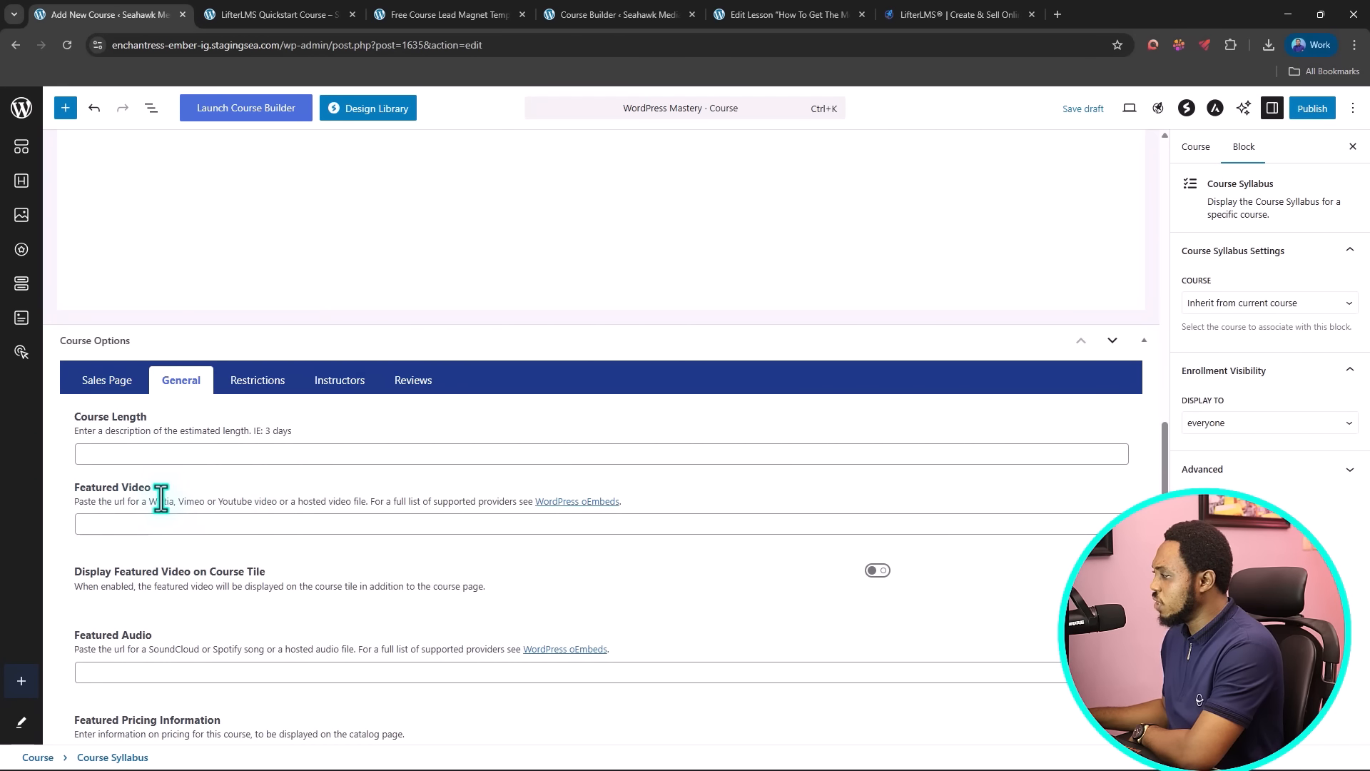
{"action": "scroll", "coordinate": [175, 553], "scroll_direction": "down", "scroll_amount": 1}
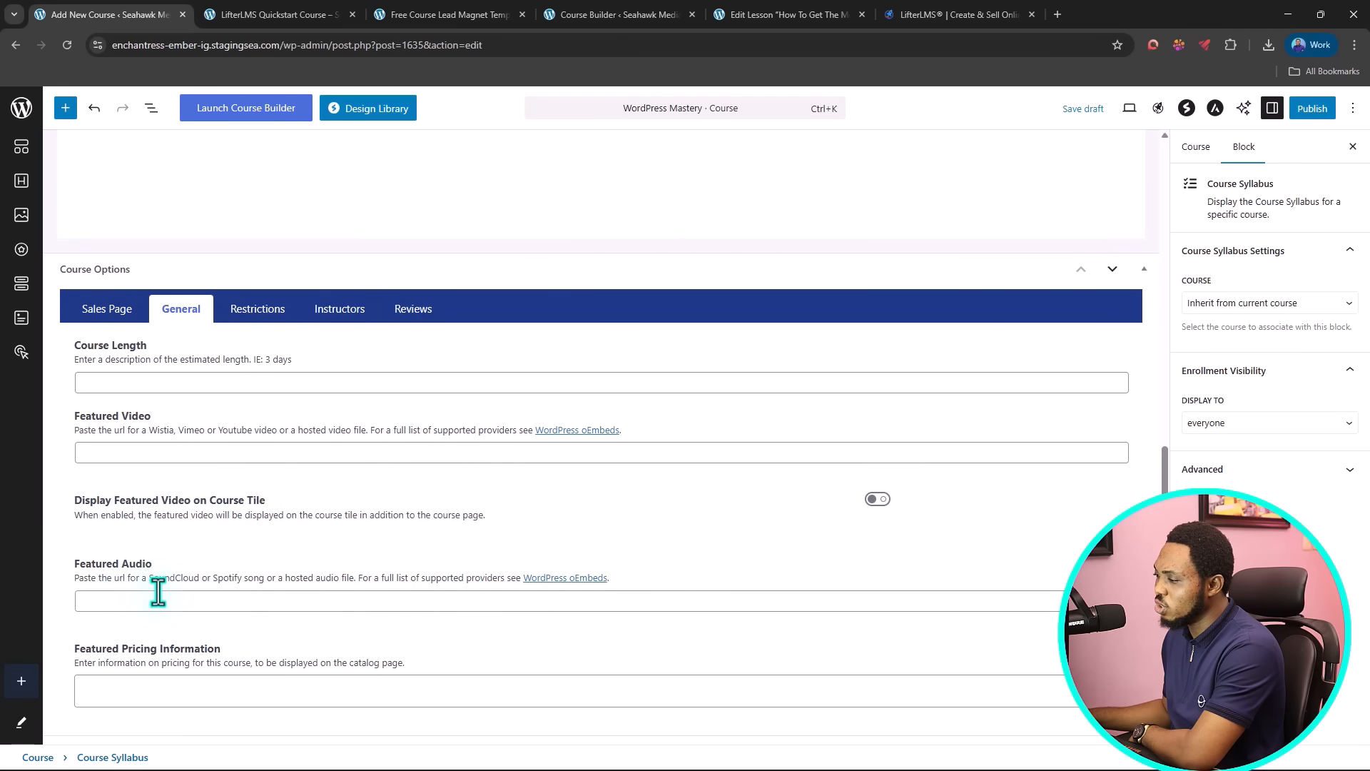
{"action": "scroll", "coordinate": [272, 590], "scroll_direction": "down", "scroll_amount": 3}
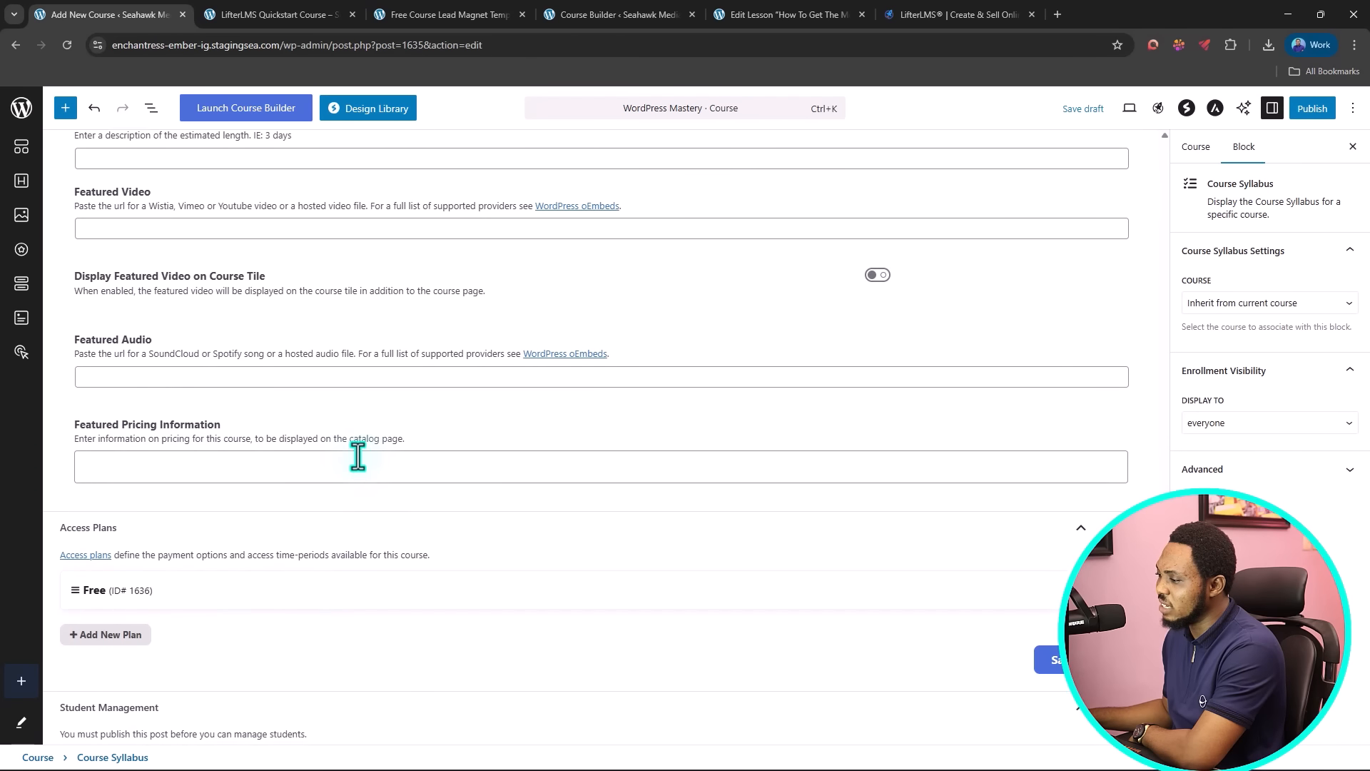
{"action": "scroll", "coordinate": [342, 457], "scroll_direction": "up", "scroll_amount": 4}
{"action": "left_click", "coordinate": [257, 367]}
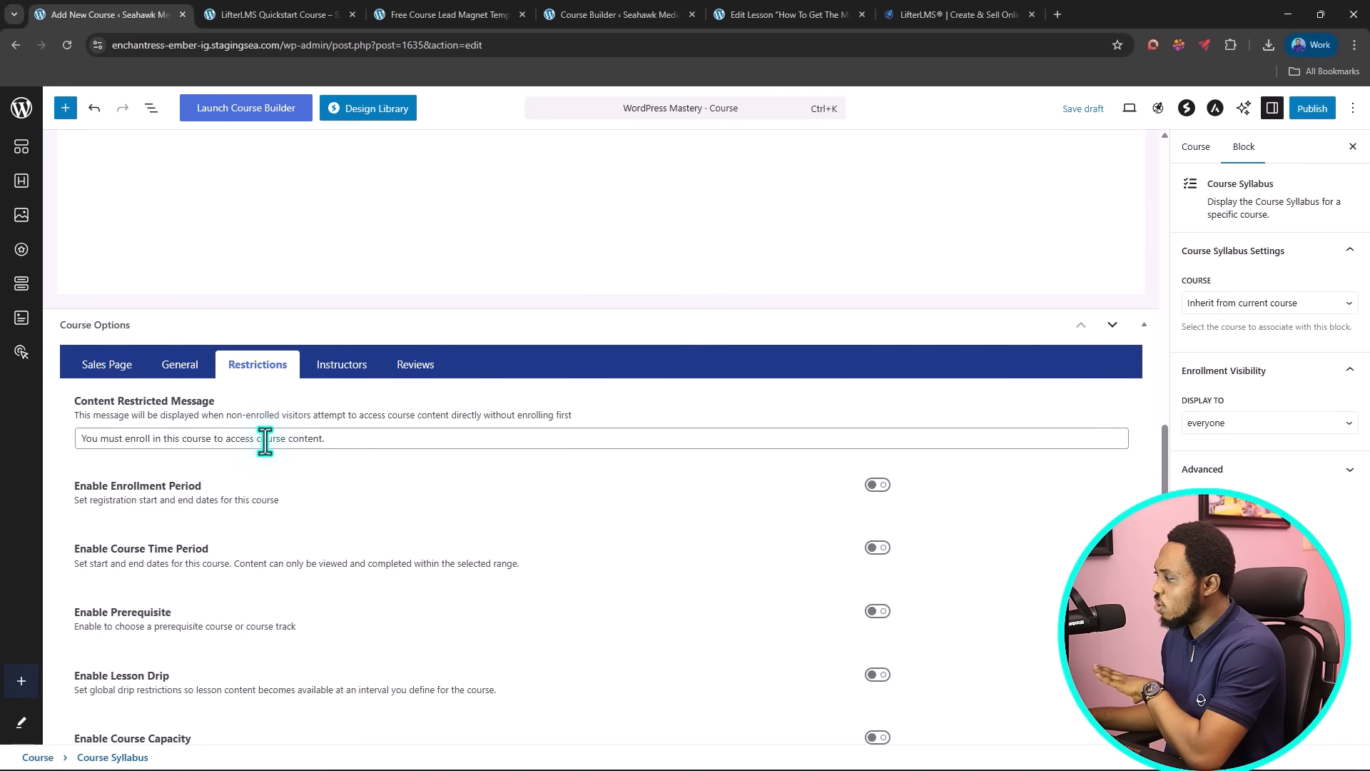
{"action": "scroll", "coordinate": [265, 441], "scroll_direction": "down", "scroll_amount": 3}
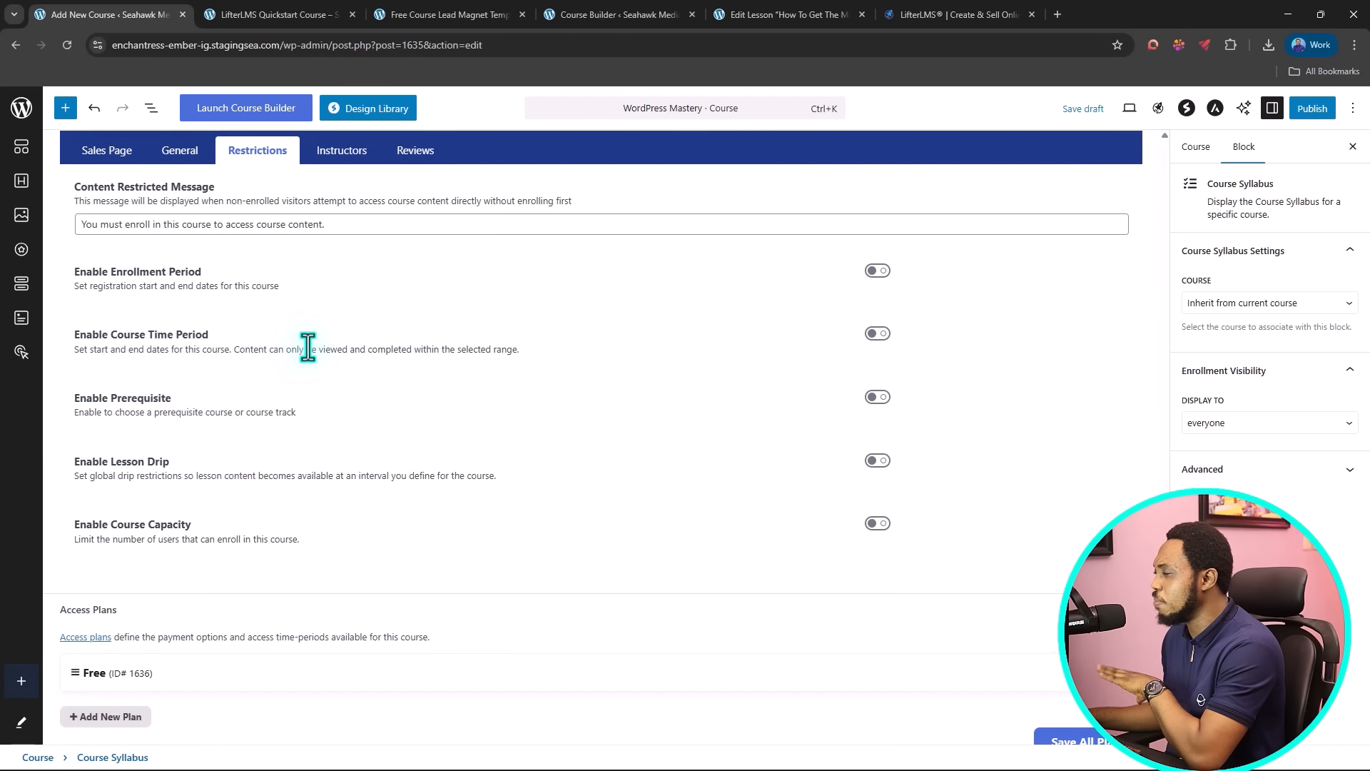
{"action": "left_click", "coordinate": [350, 151]}
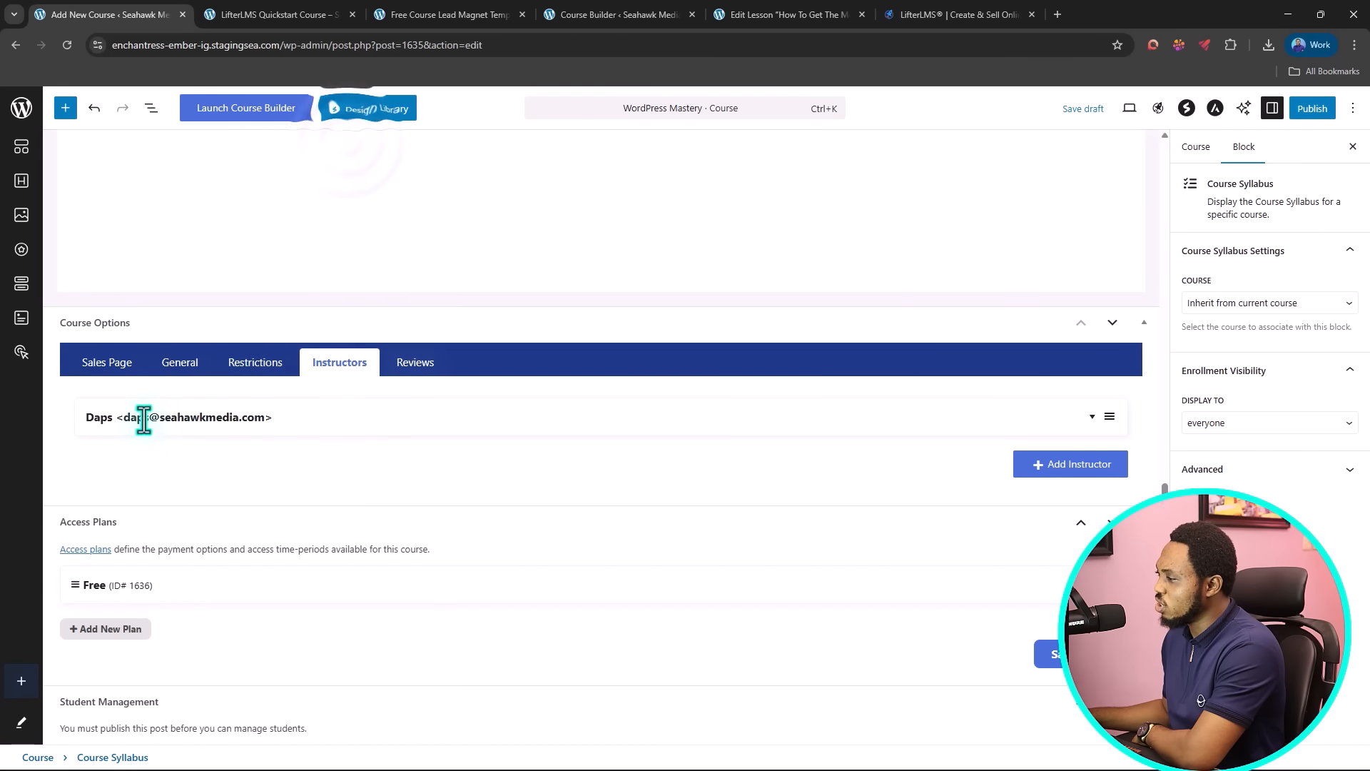
Step: Enable reviews for the course, display them on the page, and prevent multiple reviews from the same user
{"action": "left_click", "coordinate": [420, 368]}
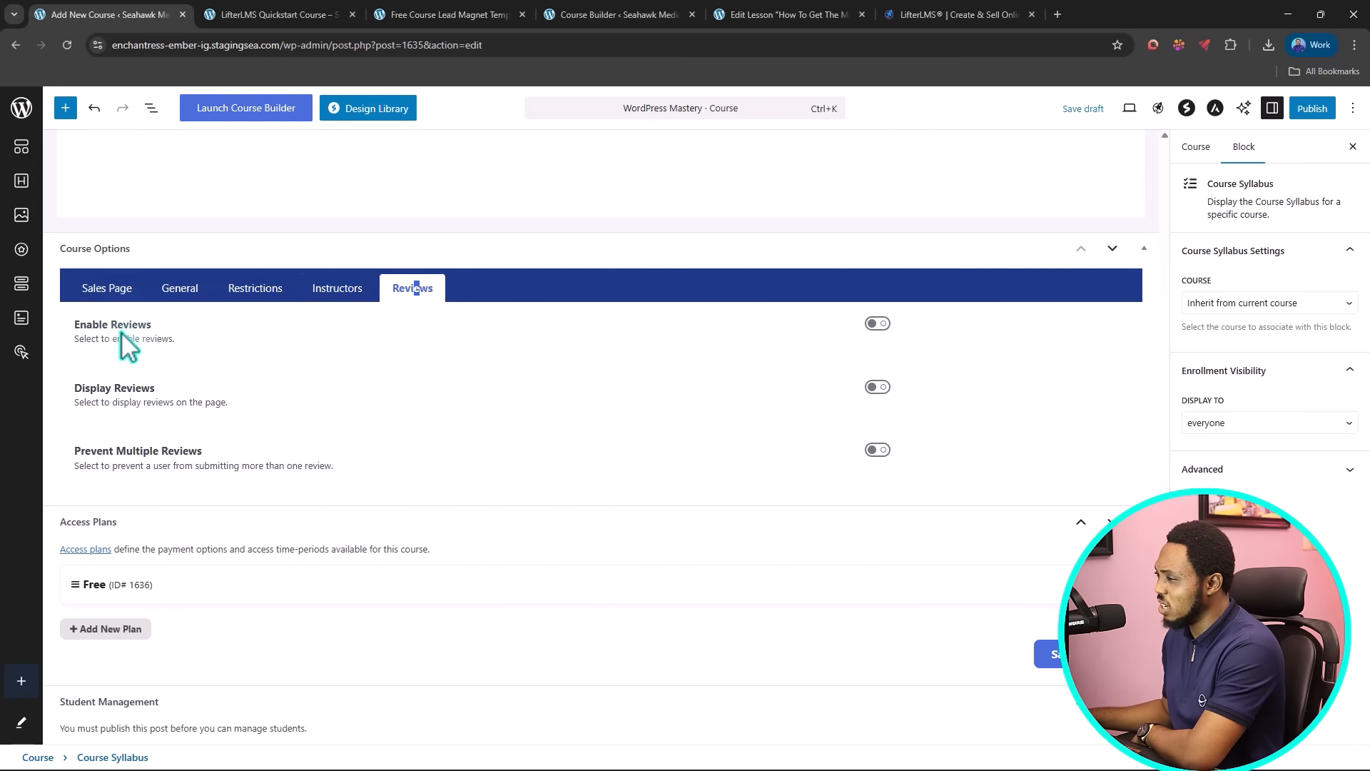
{"action": "left_click", "coordinate": [879, 323]}
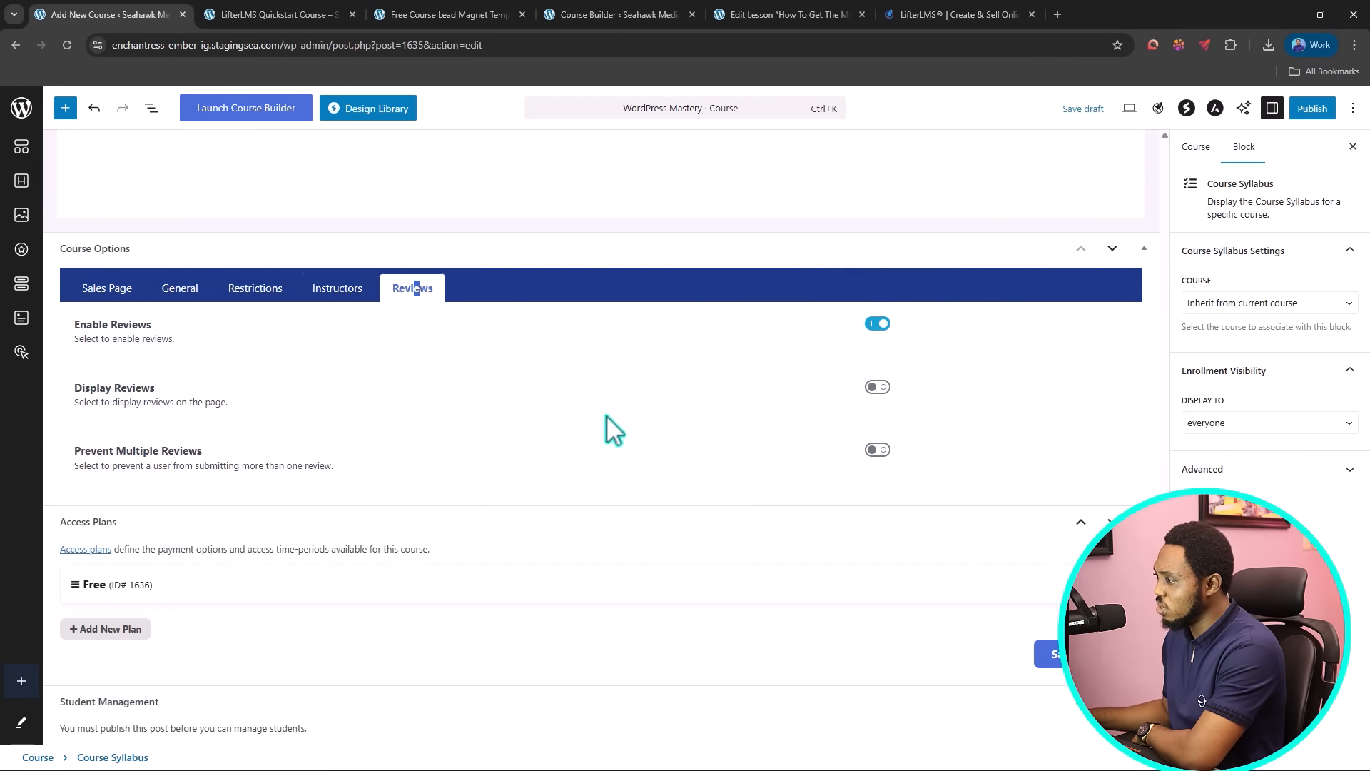
{"action": "left_click", "coordinate": [878, 451]}
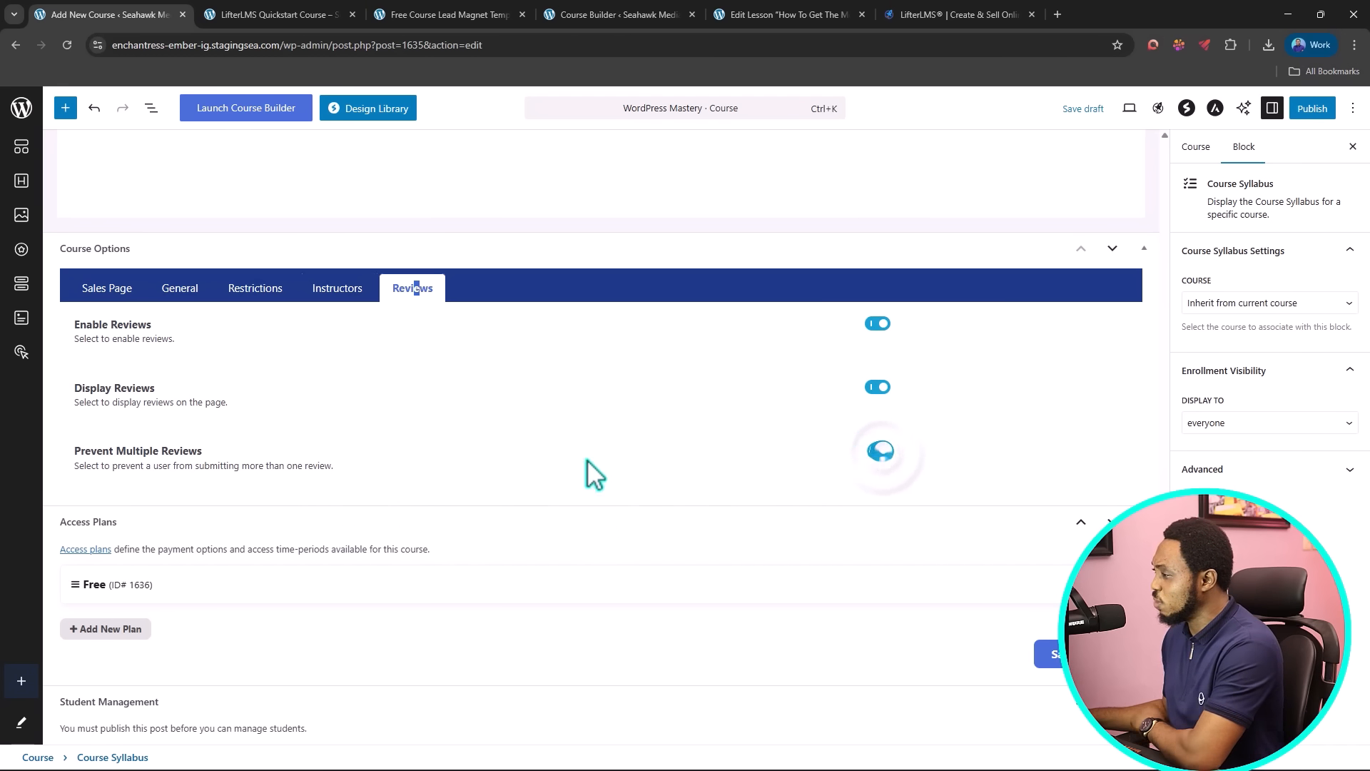
Step: Publish the WordPress Mastery course, staying on the page when asked about unsaved changes
{"action": "scroll", "coordinate": [464, 450], "scroll_direction": "up", "scroll_amount": 6}
{"action": "scroll", "coordinate": [463, 451], "scroll_direction": "up", "scroll_amount": 5}
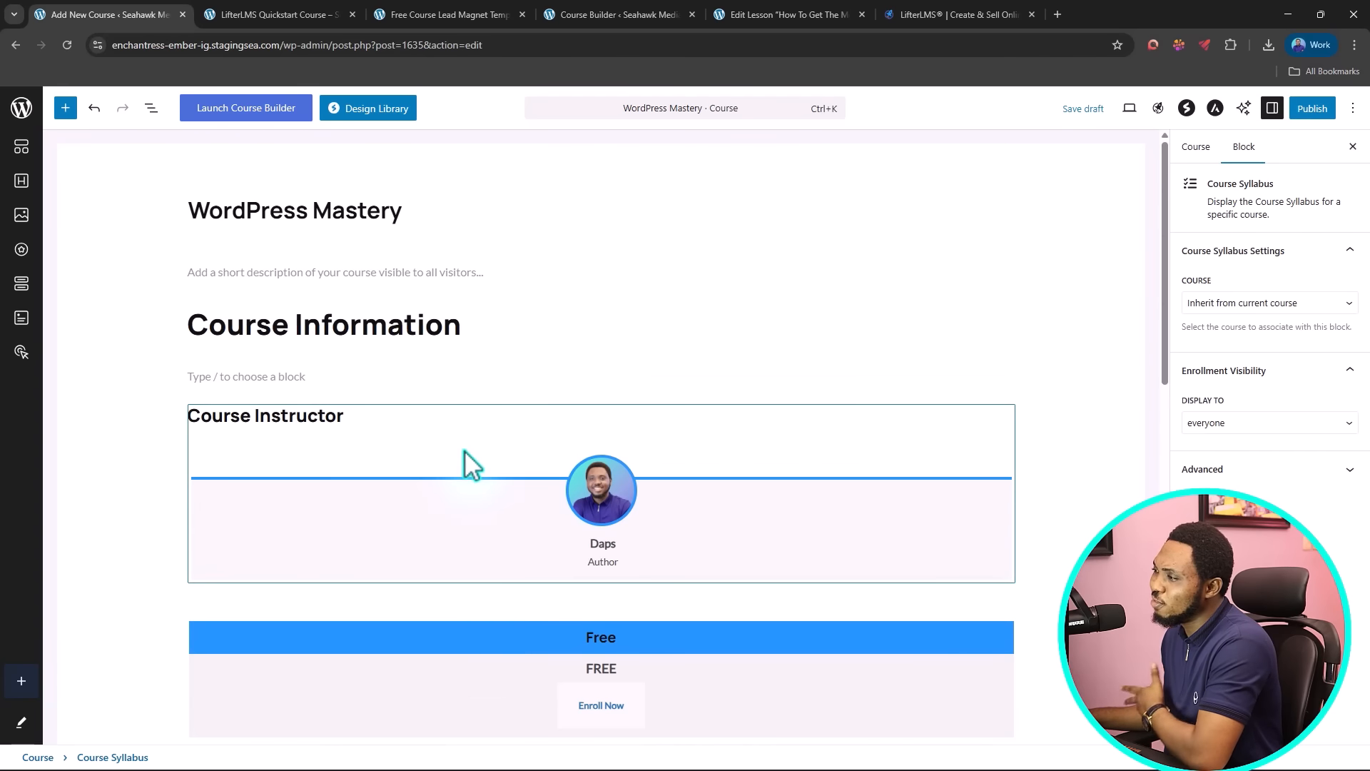
{"action": "scroll", "coordinate": [463, 451], "scroll_direction": "down", "scroll_amount": 10}
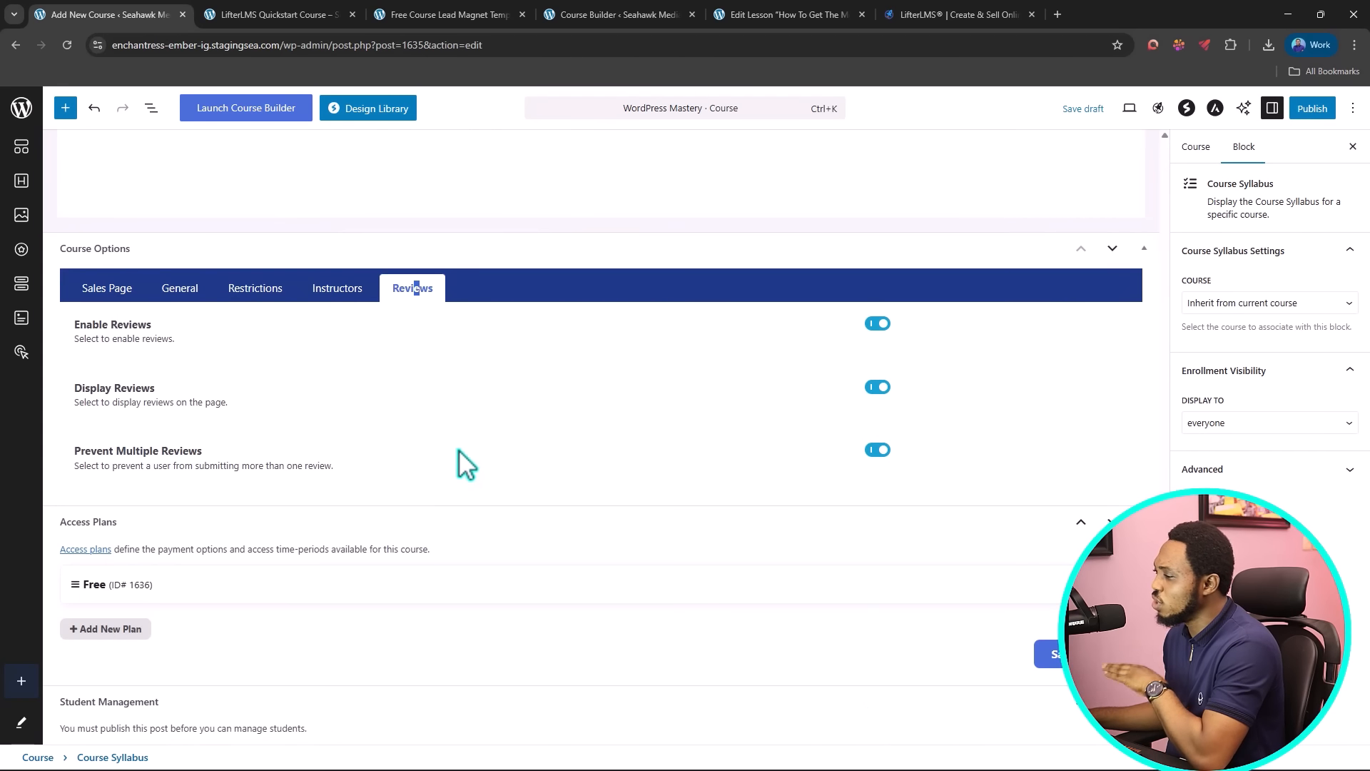
{"action": "scroll", "coordinate": [463, 460], "scroll_direction": "up", "scroll_amount": 10}
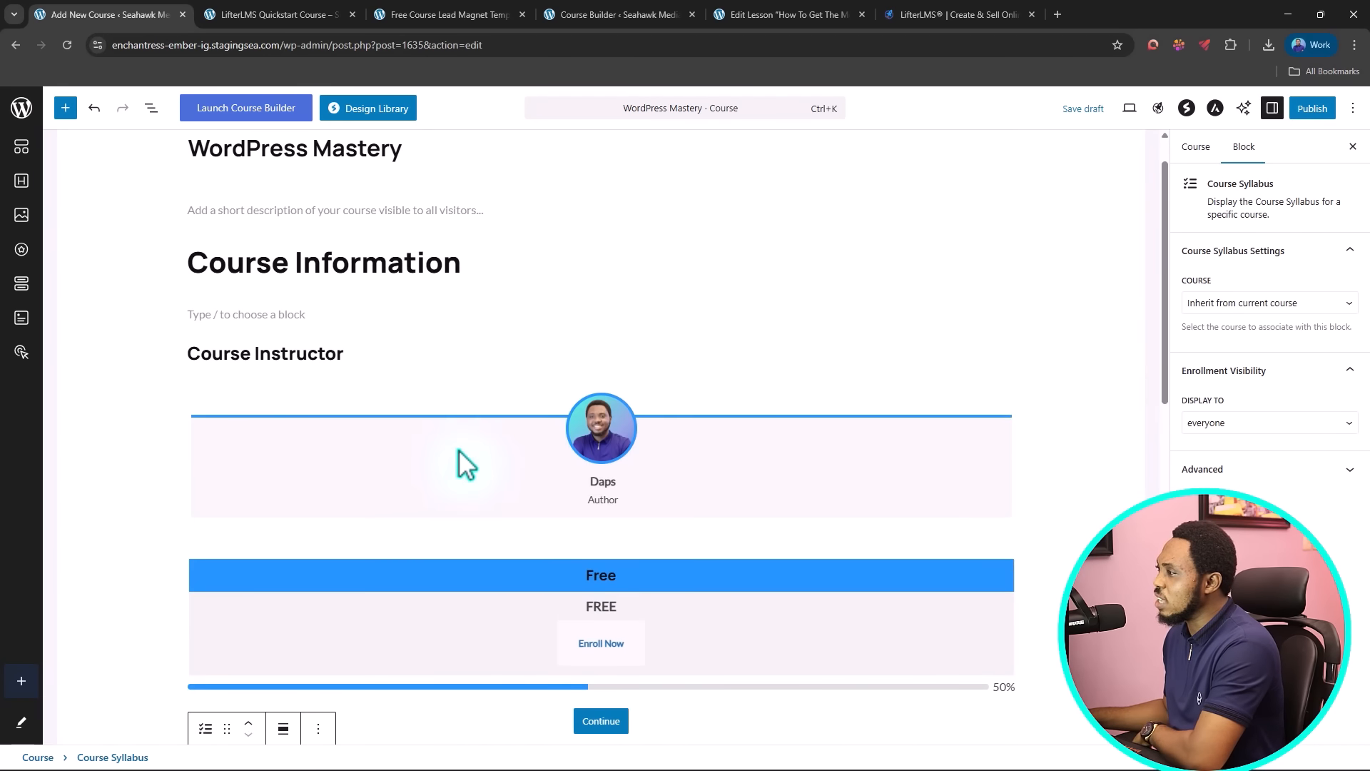
{"action": "left_click", "coordinate": [254, 114]}
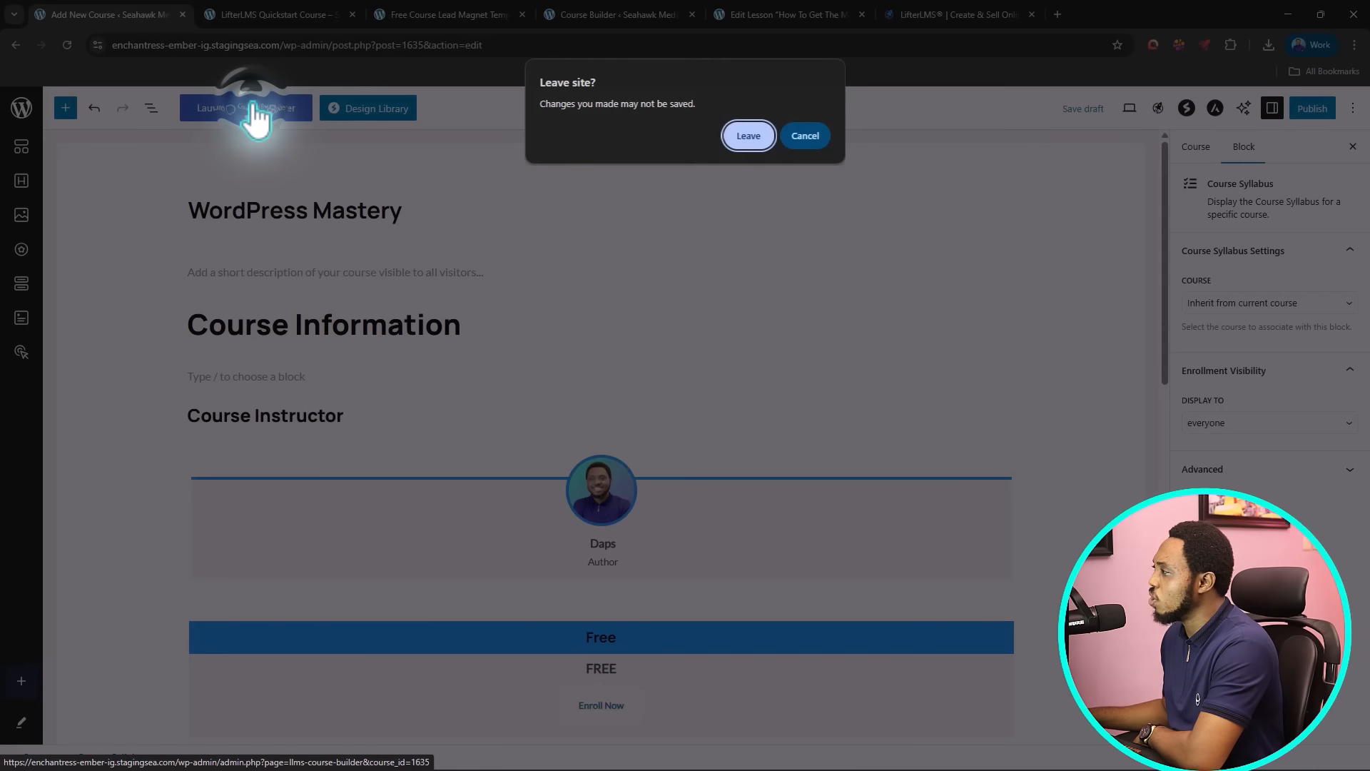
{"action": "left_click", "coordinate": [805, 136]}
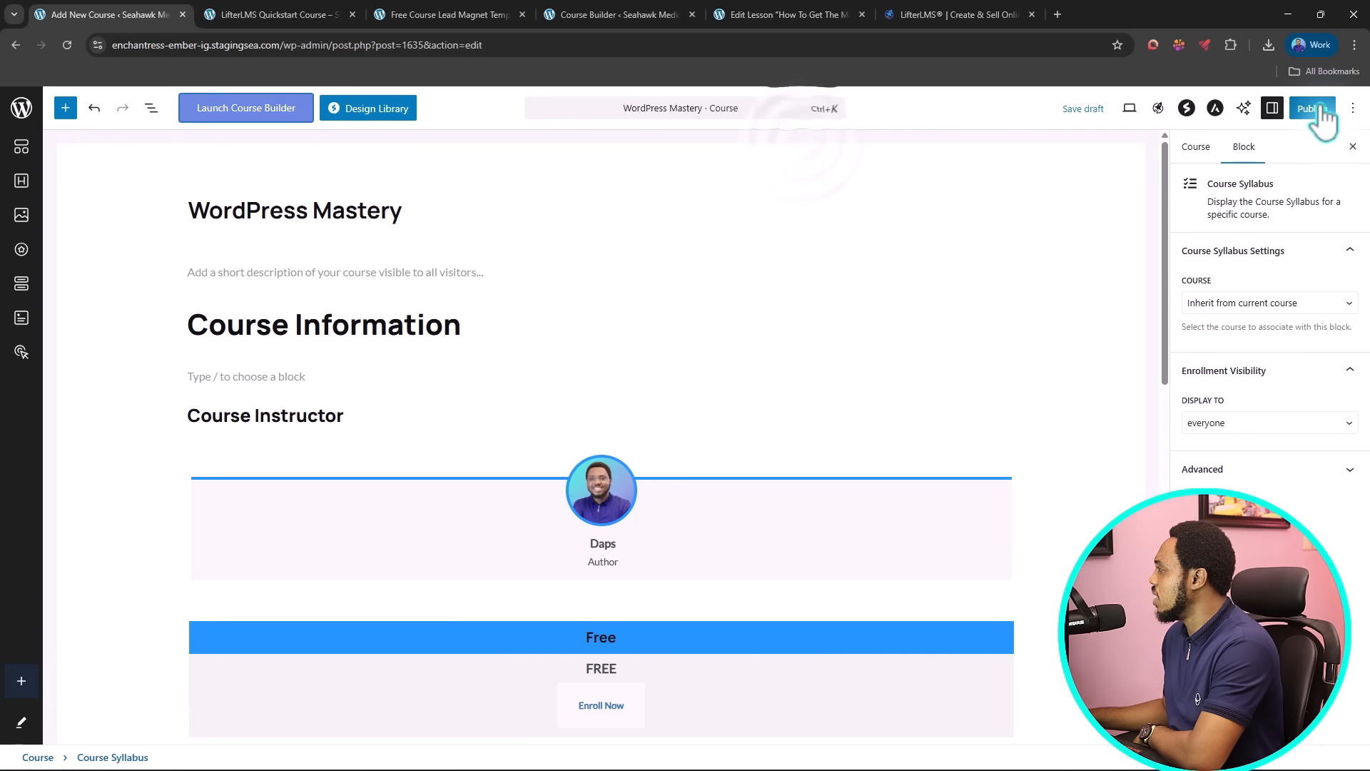
{"action": "left_click", "coordinate": [1317, 109]}
{"action": "left_click", "coordinate": [1319, 108]}
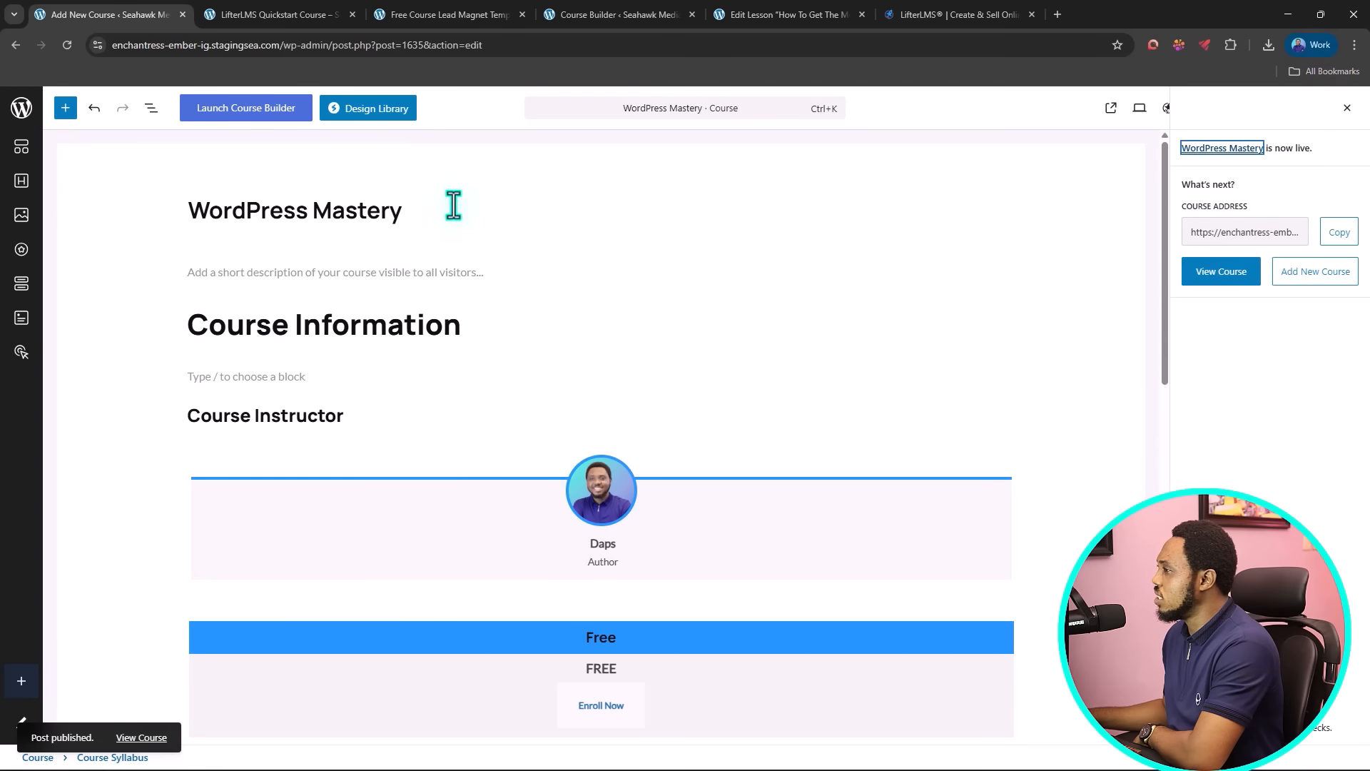
Step: Launch the course builder for WordPress Mastery and delete the default New Section with its three lessons
{"action": "left_click", "coordinate": [236, 113]}
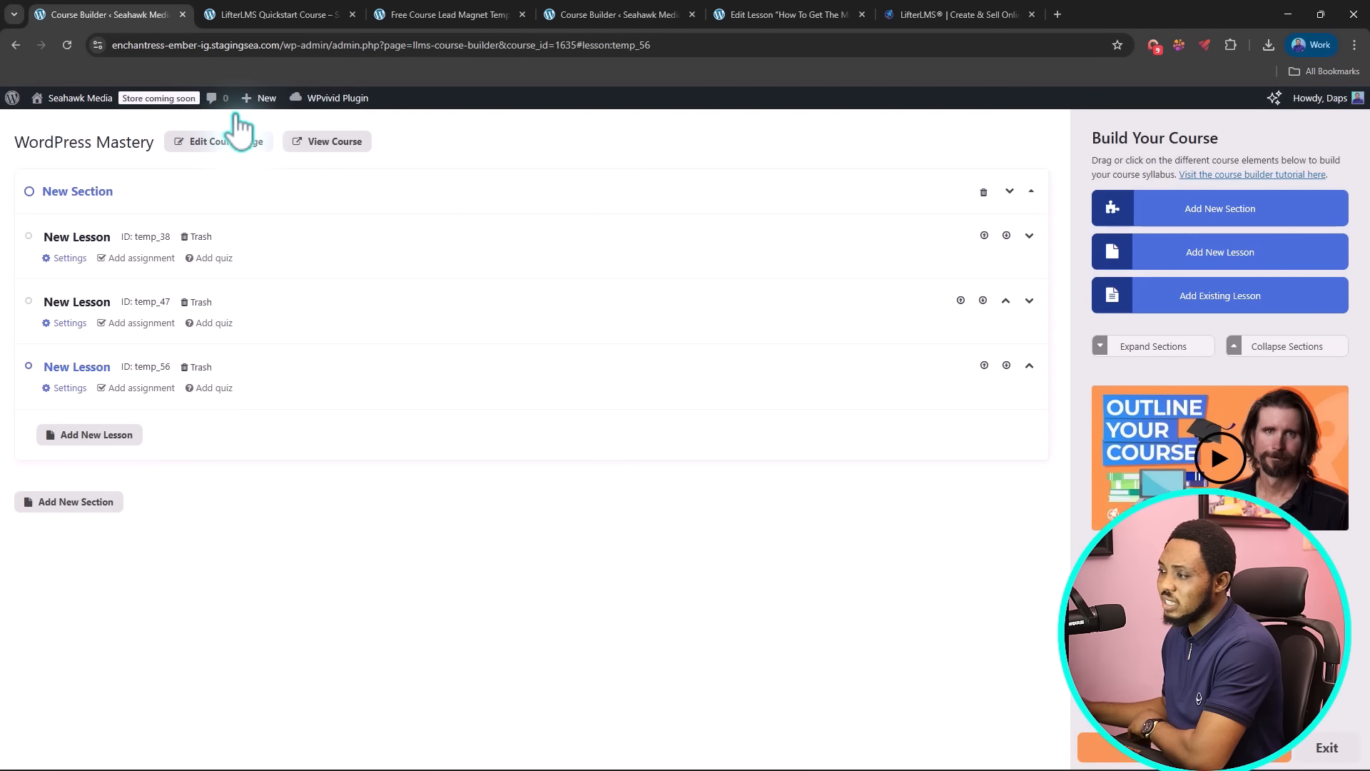
{"action": "left_click", "coordinate": [985, 192]}
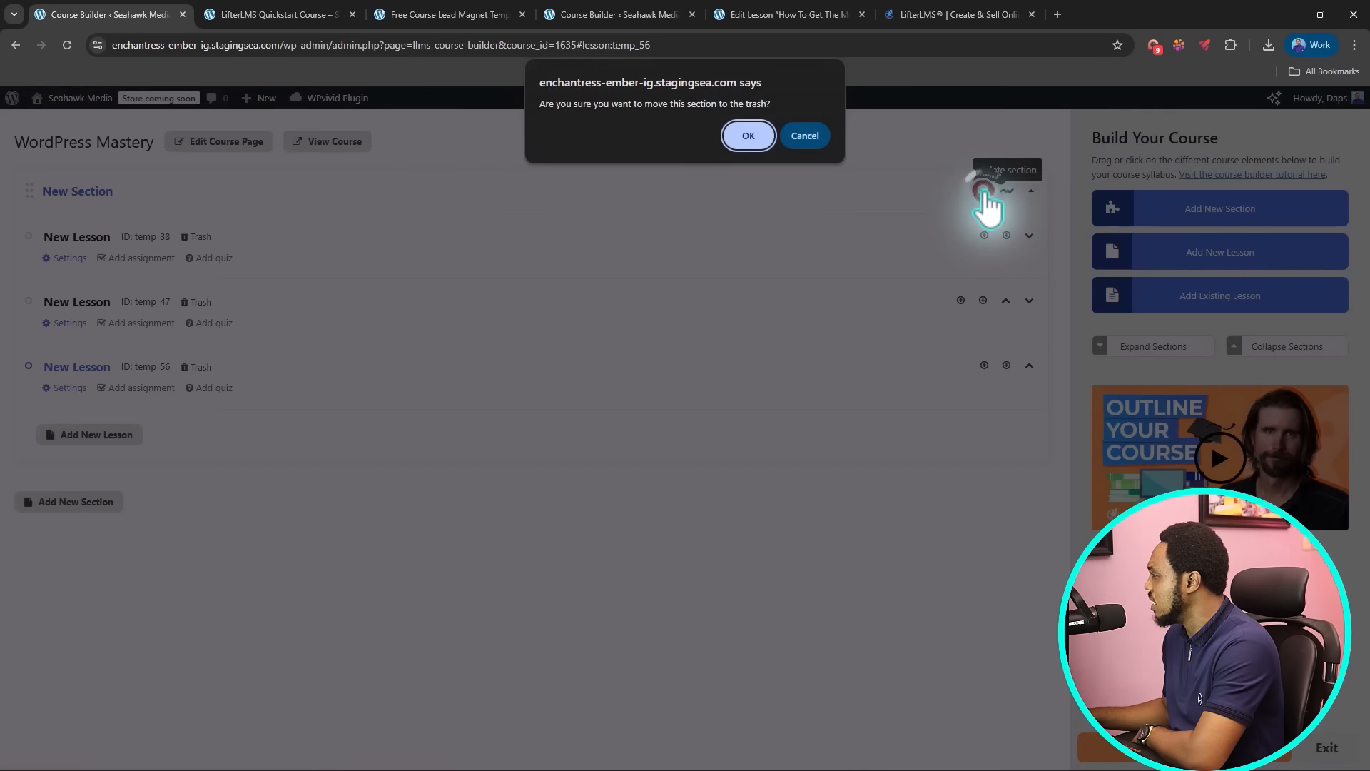
{"action": "left_click", "coordinate": [750, 137]}
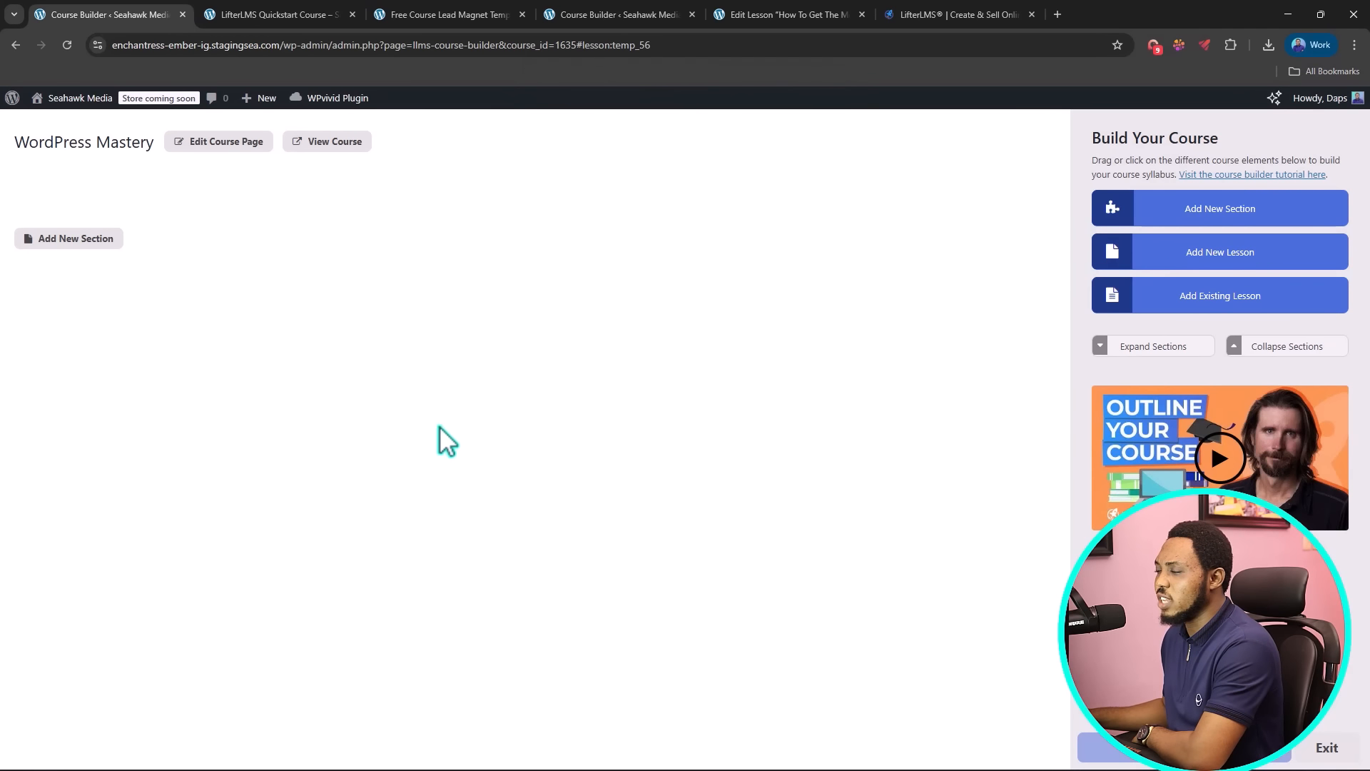
Step: Add a new section to the WordPress Mastery course and title it "Module 1 - Intro"
{"action": "left_click", "coordinate": [91, 242]}
{"action": "left_click", "coordinate": [60, 191]}
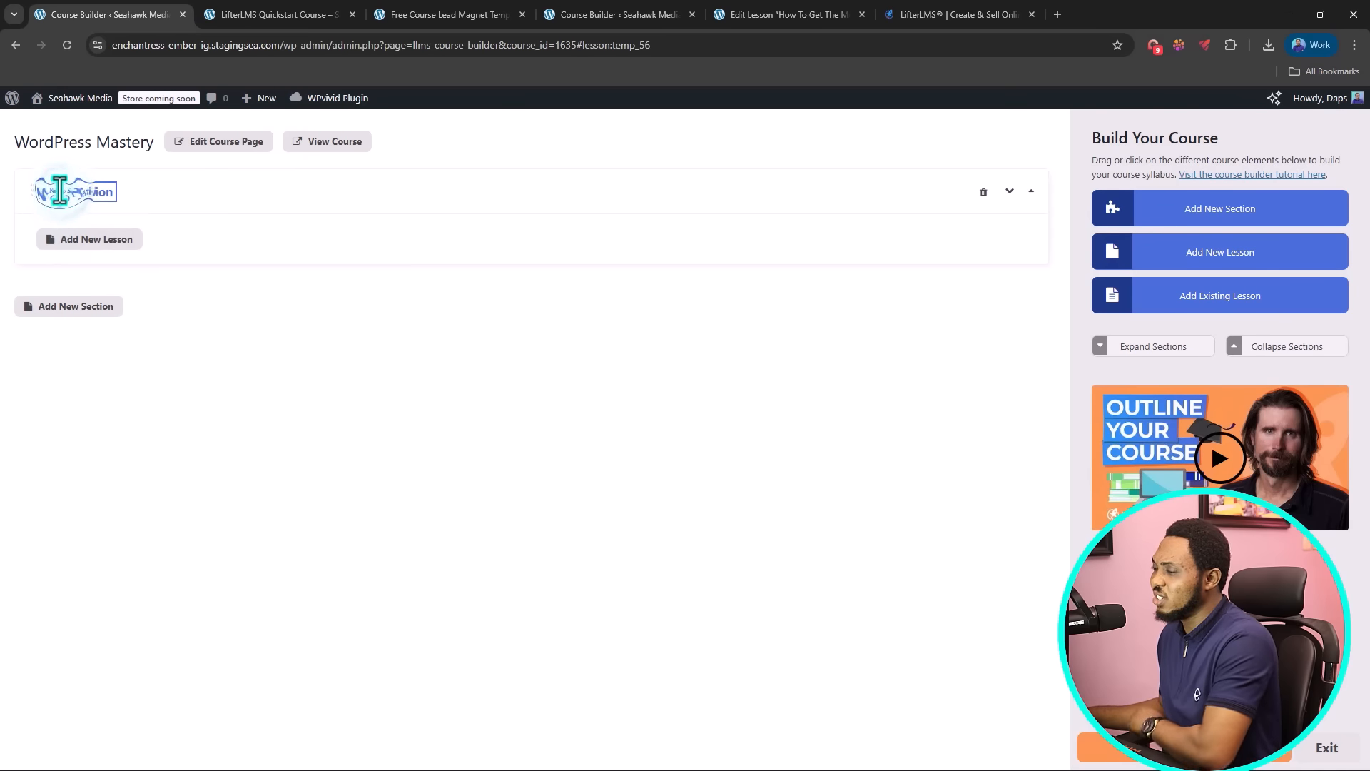
{"action": "type", "text": "Module 1 - Intro"}
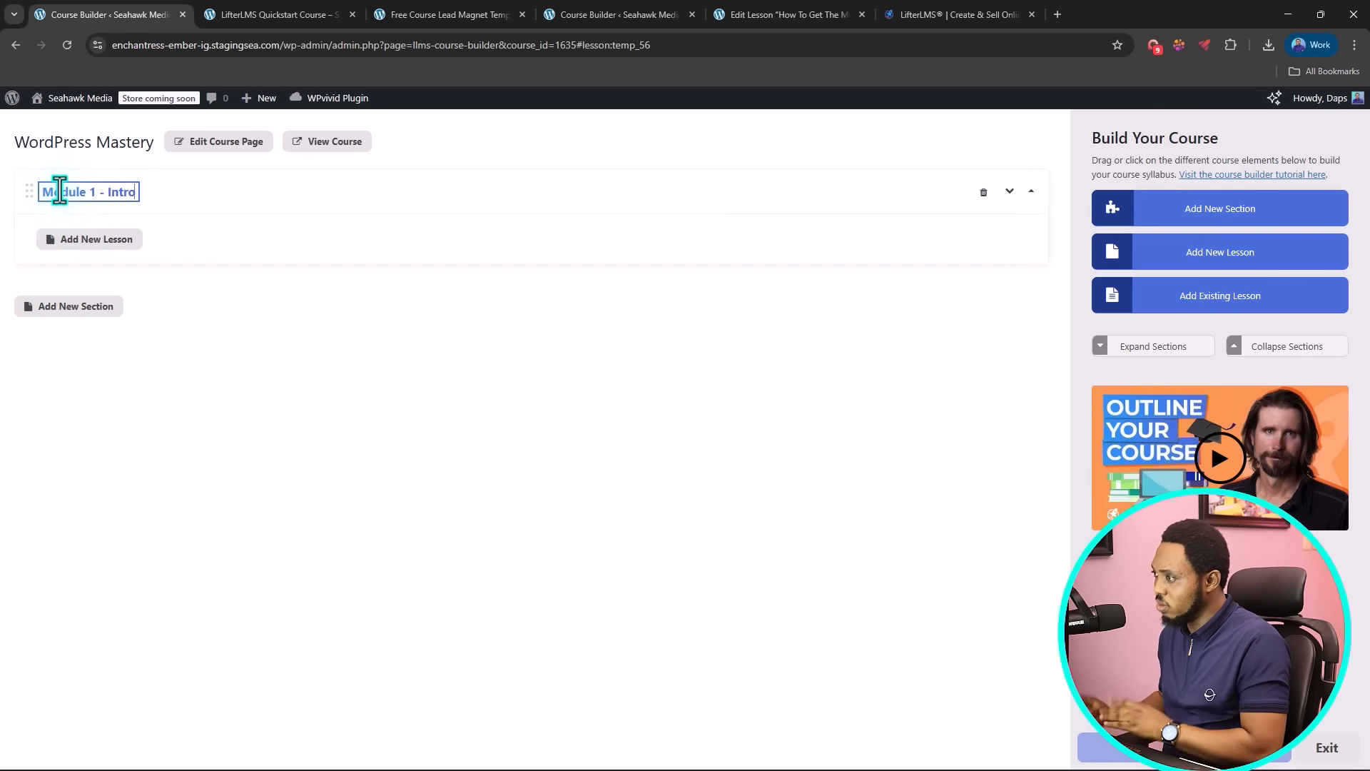
{"action": "key", "text": "Return"}
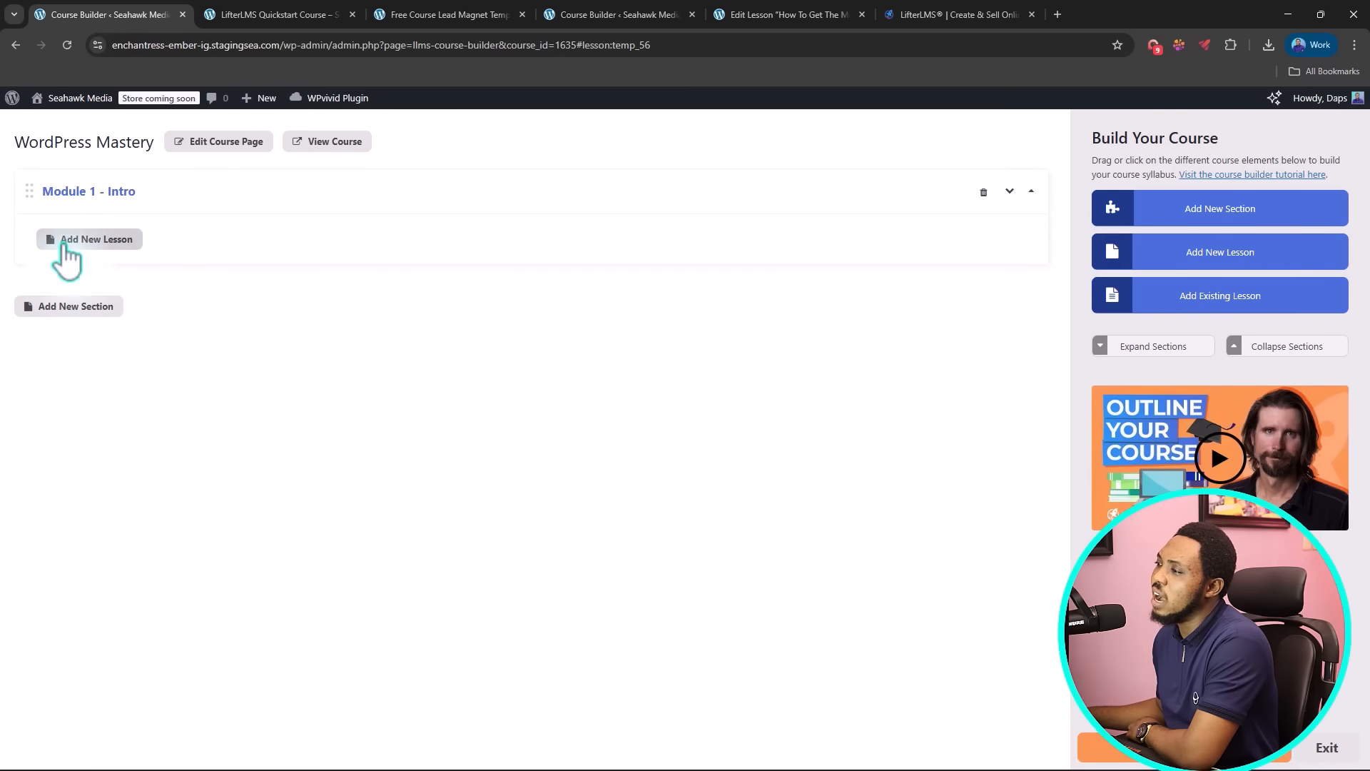
{"action": "left_click", "coordinate": [117, 246]}
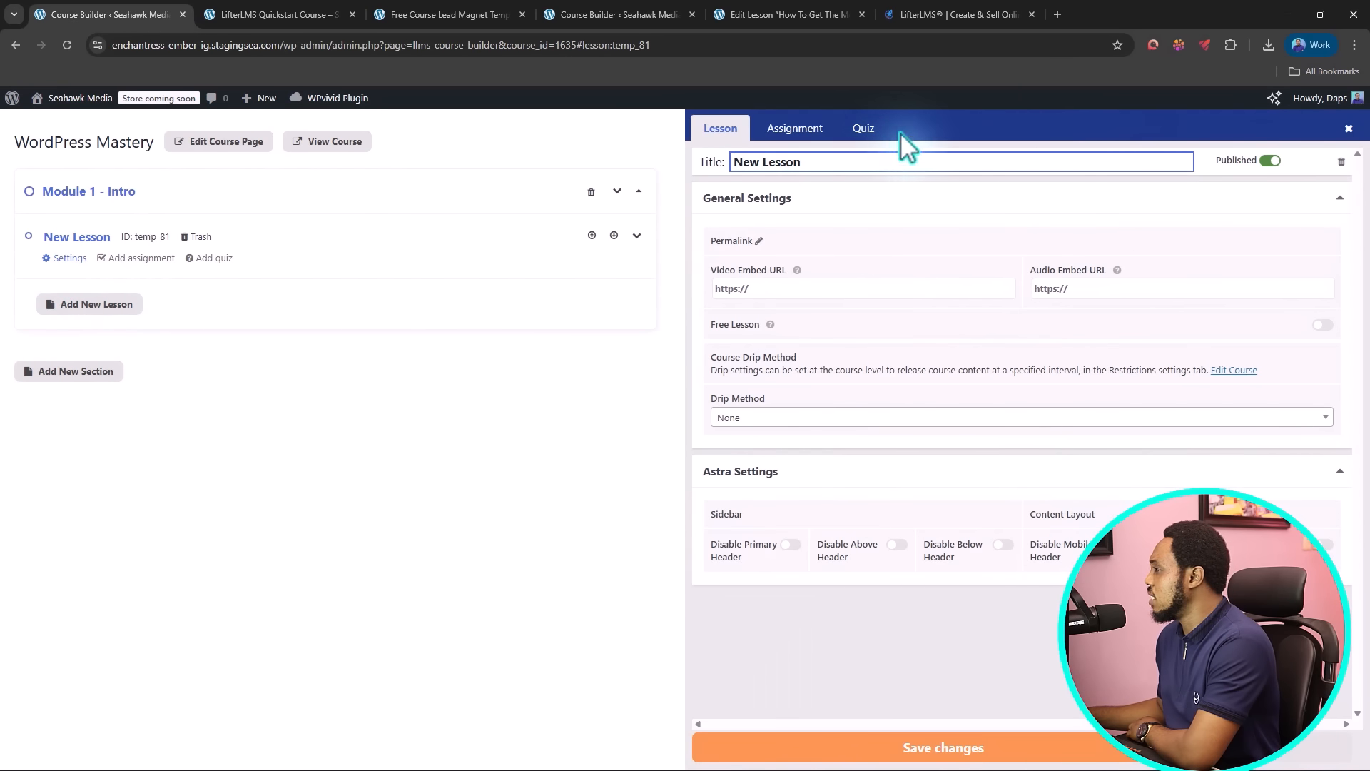
{"action": "left_click_drag", "start_coordinate": [826, 162], "coordinate": [739, 170]}
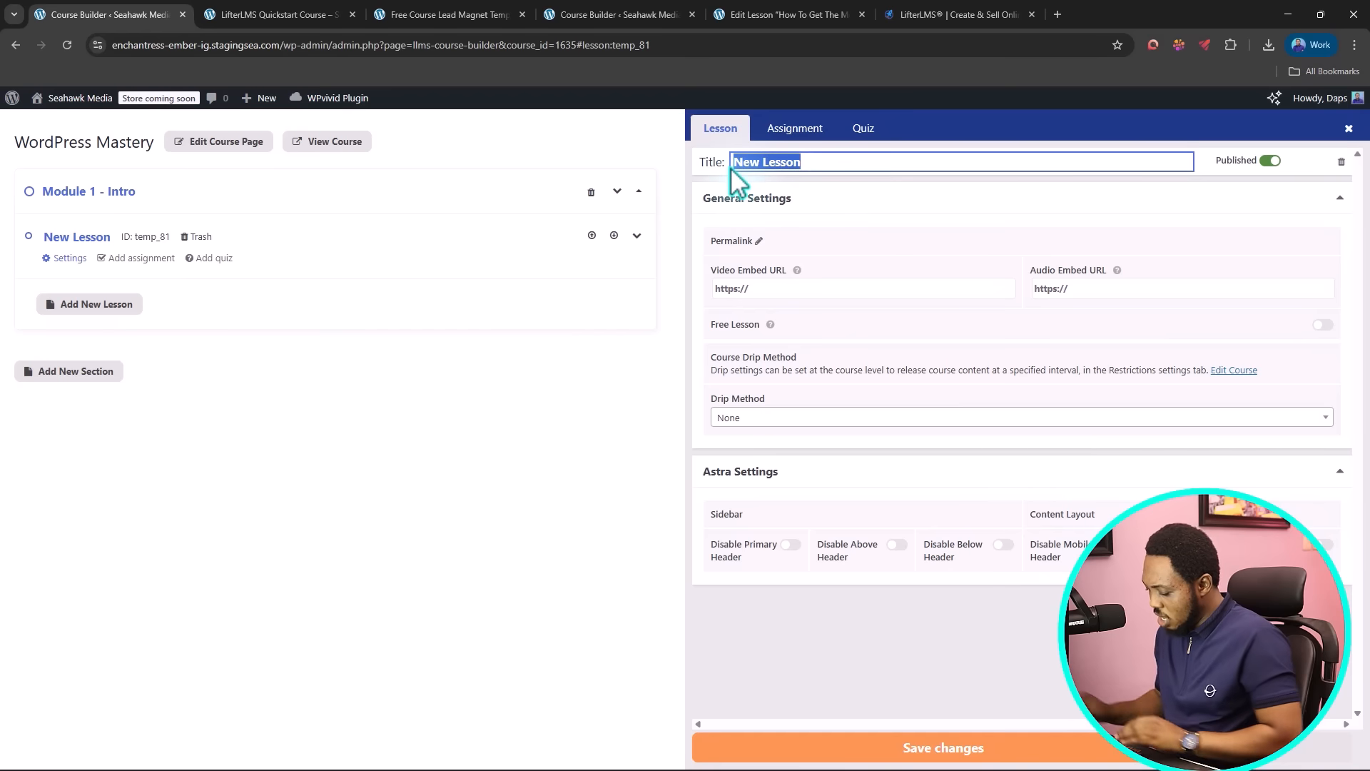
{"action": "type", "text": "Welcome to the course"}
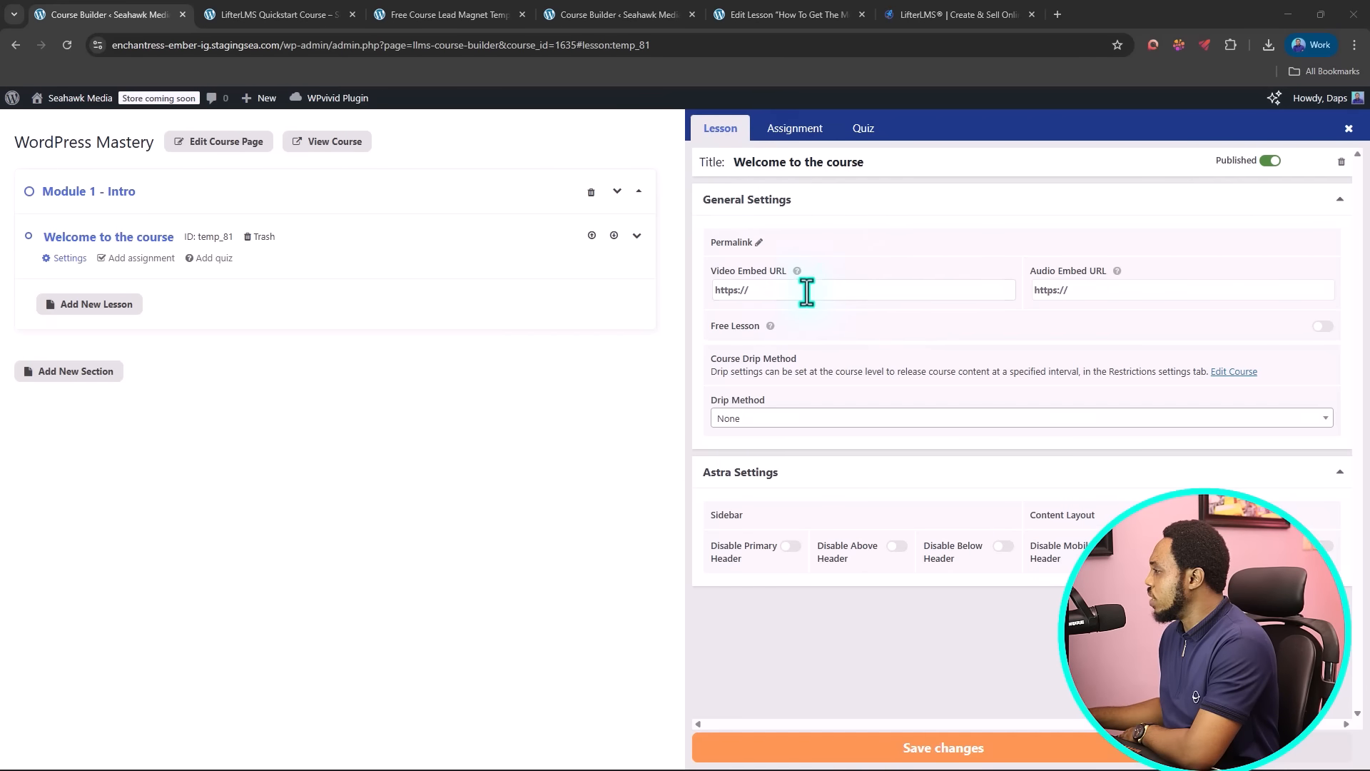
{"action": "left_click", "coordinate": [764, 289]}
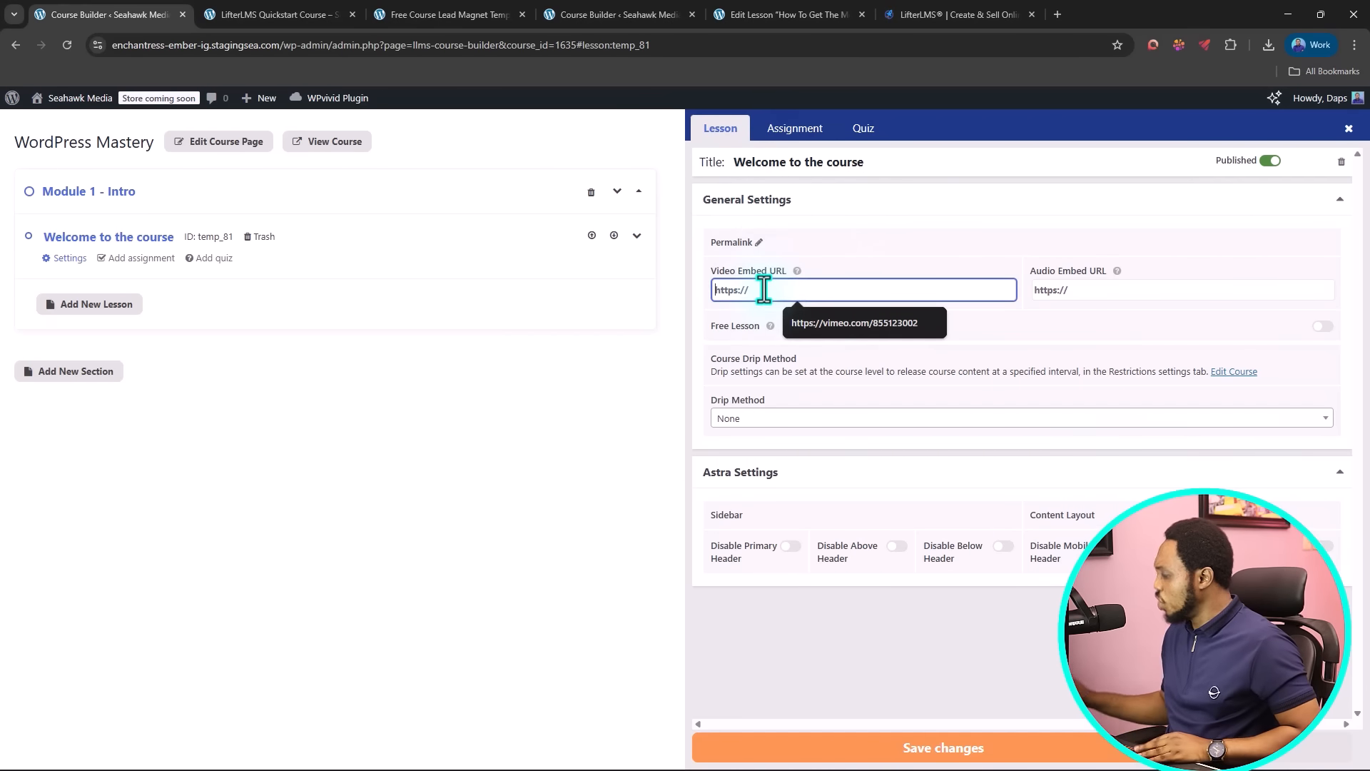
{"action": "type", "text": "https://youtu.be/VYvFZdh2YJo?si=Ux49ZHLZraMKxl2v"}
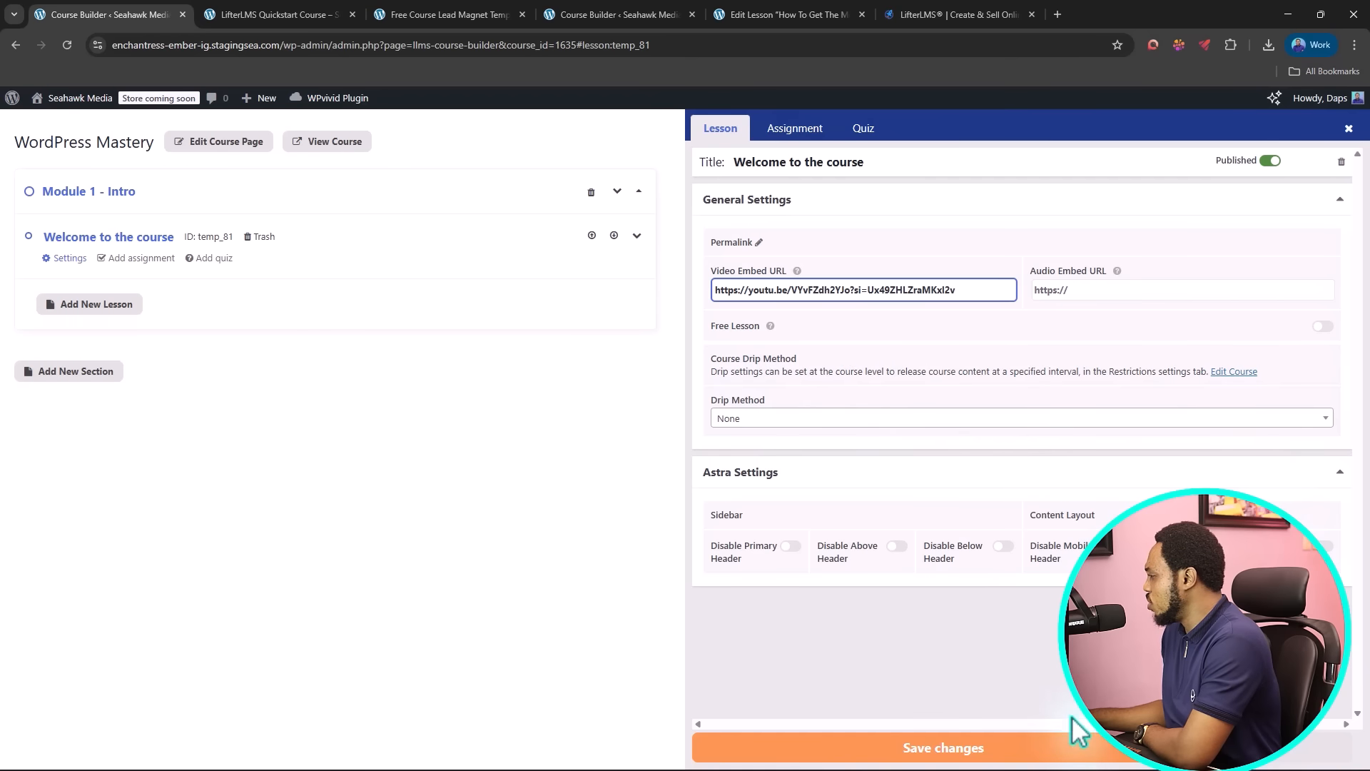
{"action": "left_click", "coordinate": [1032, 752]}
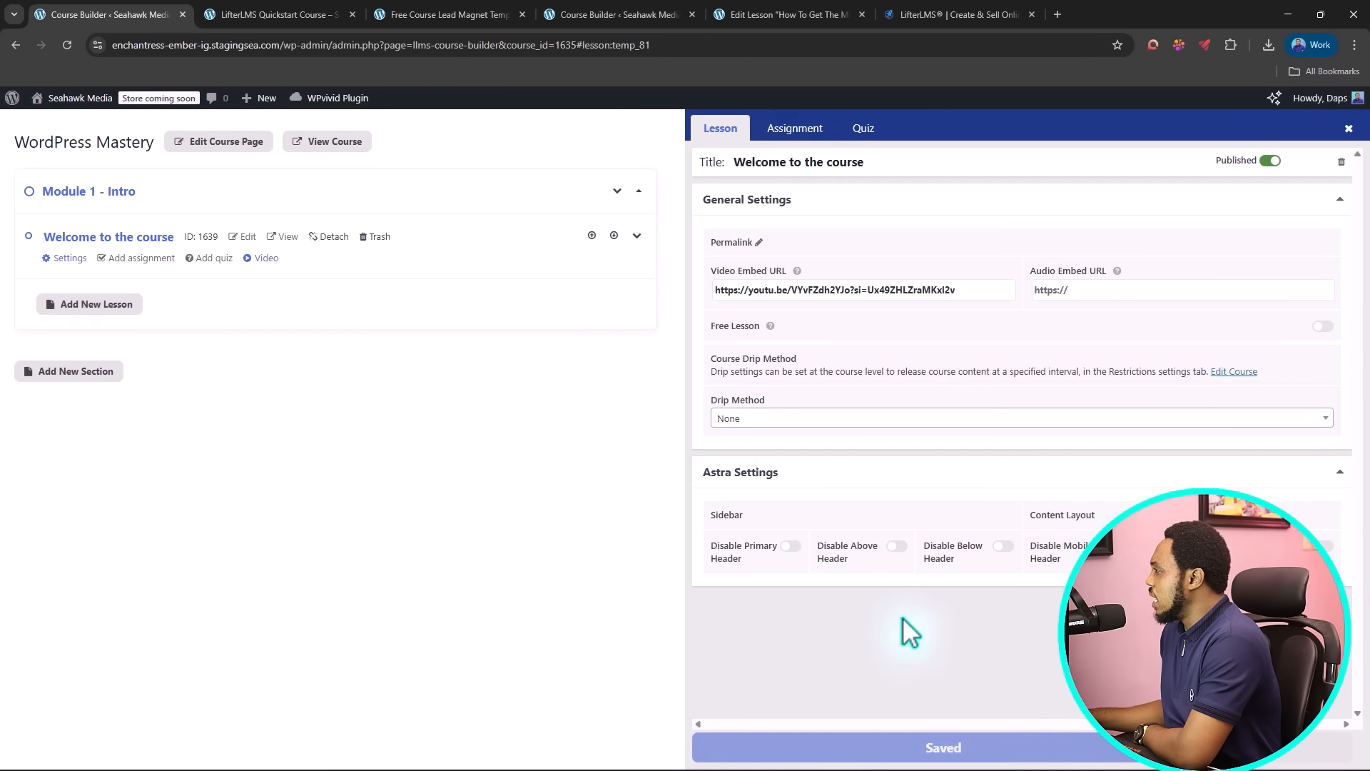
{"action": "left_click", "coordinate": [864, 130]}
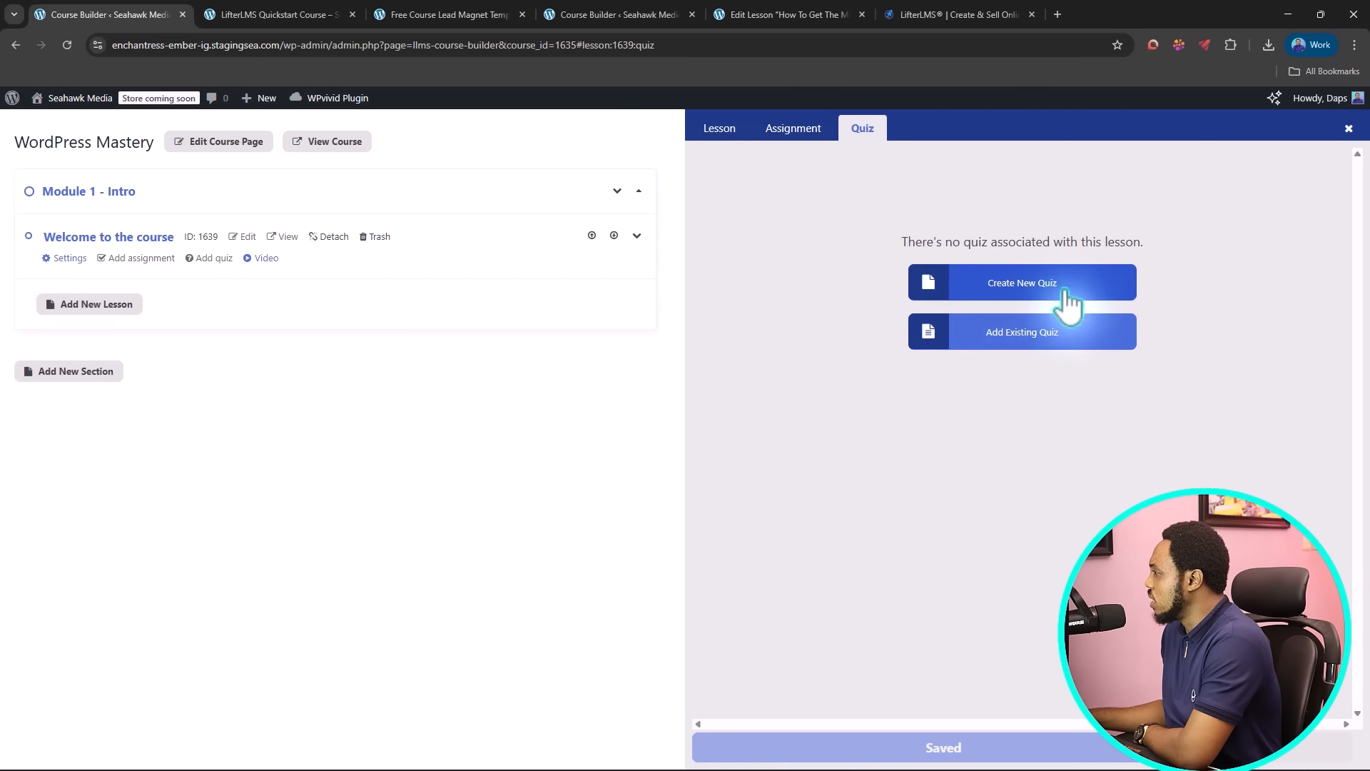
{"action": "left_click", "coordinate": [1280, 758]}
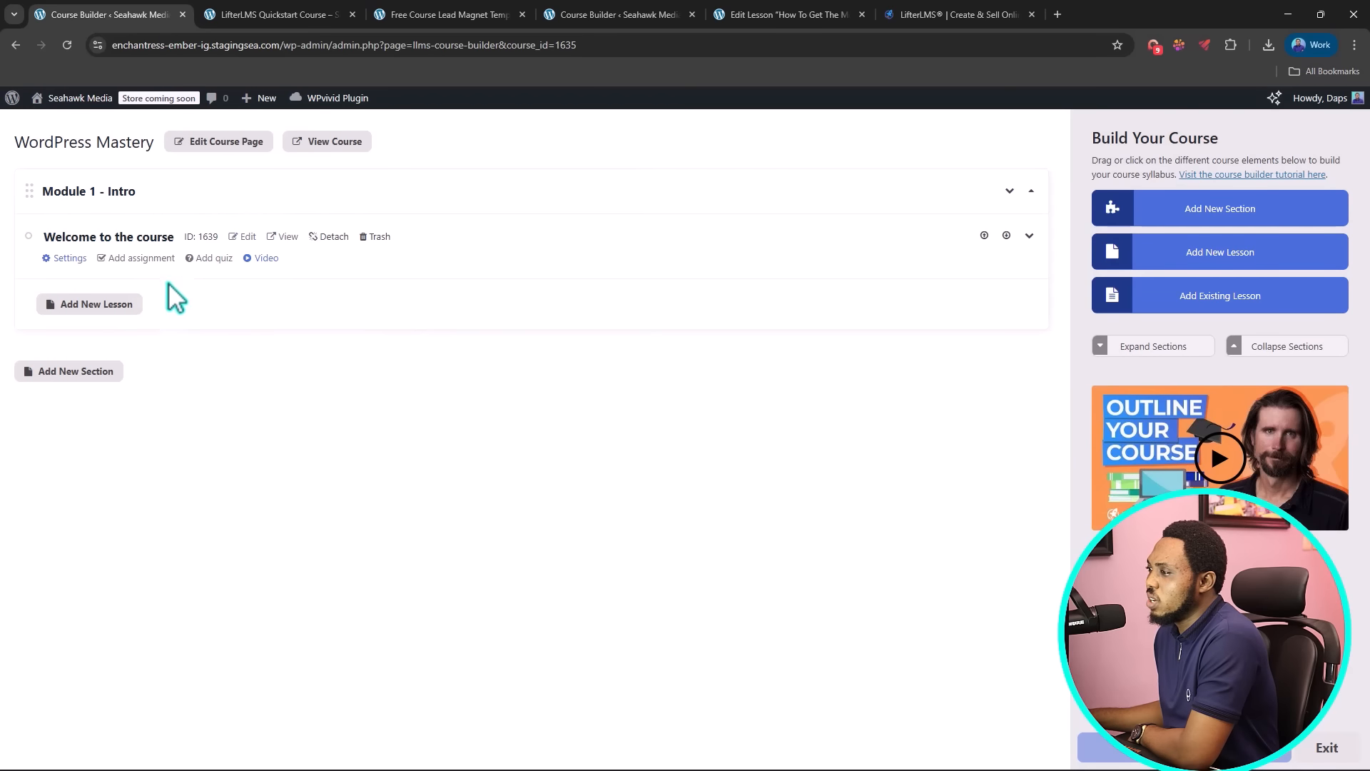
Step: Add a second lesson to Module 1 titled "Who is the course for?", reuse the previous YouTube video embed URL, and save the changes
{"action": "left_click", "coordinate": [92, 304]}
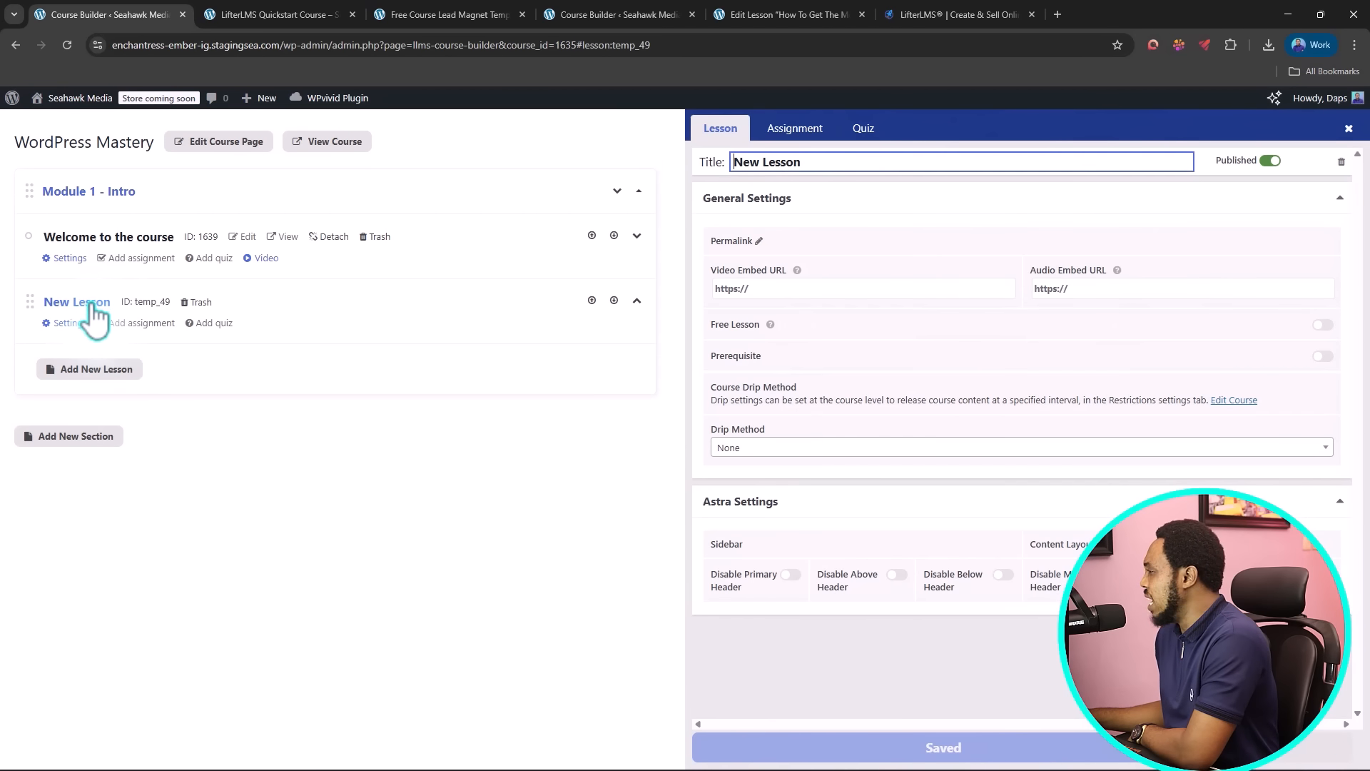
{"action": "left_click_drag", "start_coordinate": [799, 163], "coordinate": [707, 162]}
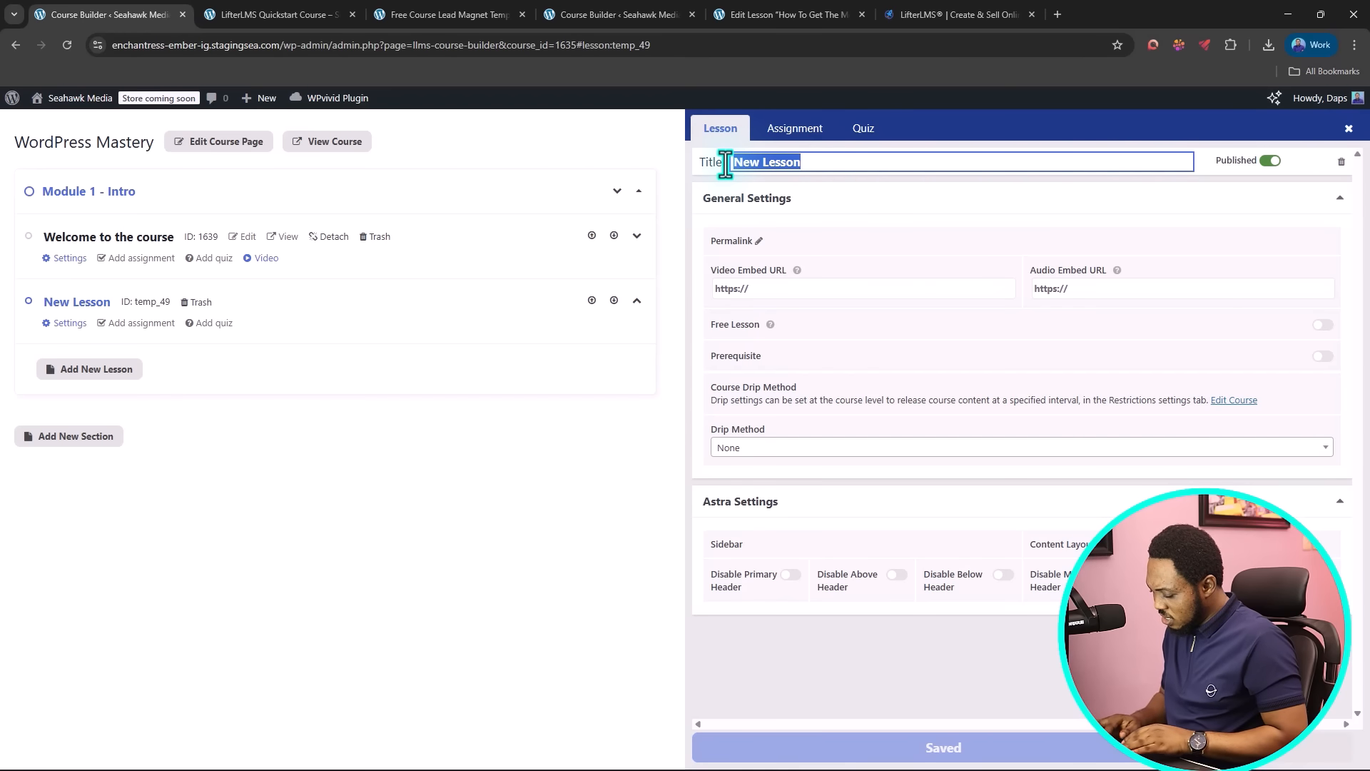
{"action": "type", "text": "Who is the course for?"}
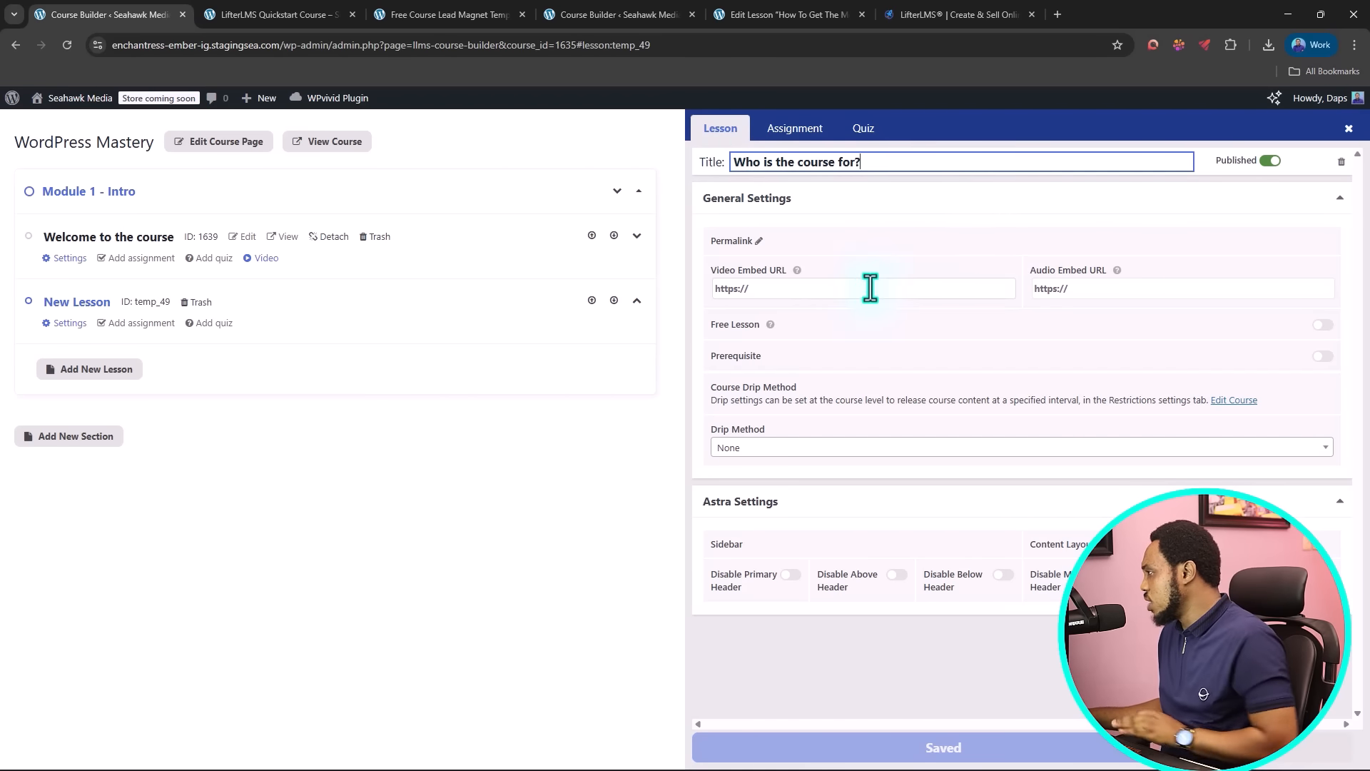
{"action": "left_click", "coordinate": [848, 290]}
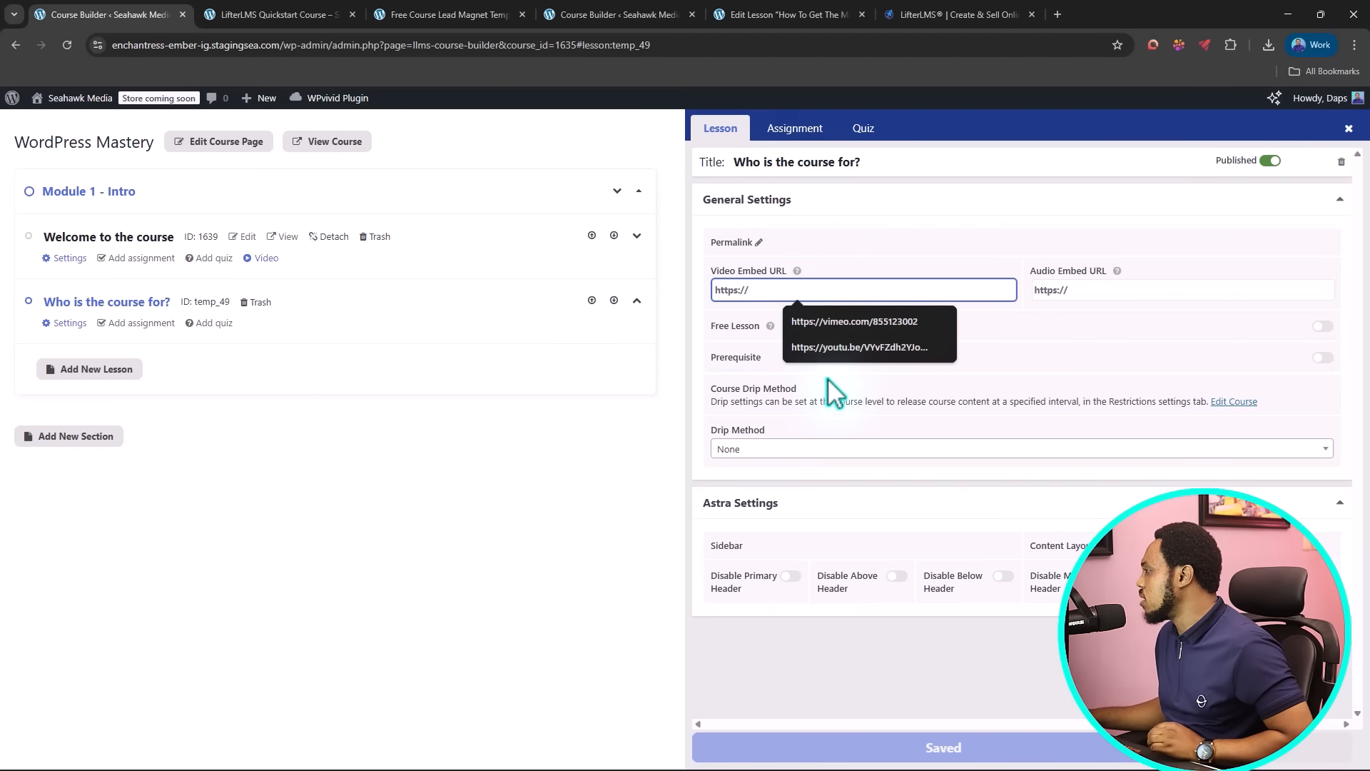
{"action": "left_click", "coordinate": [831, 347]}
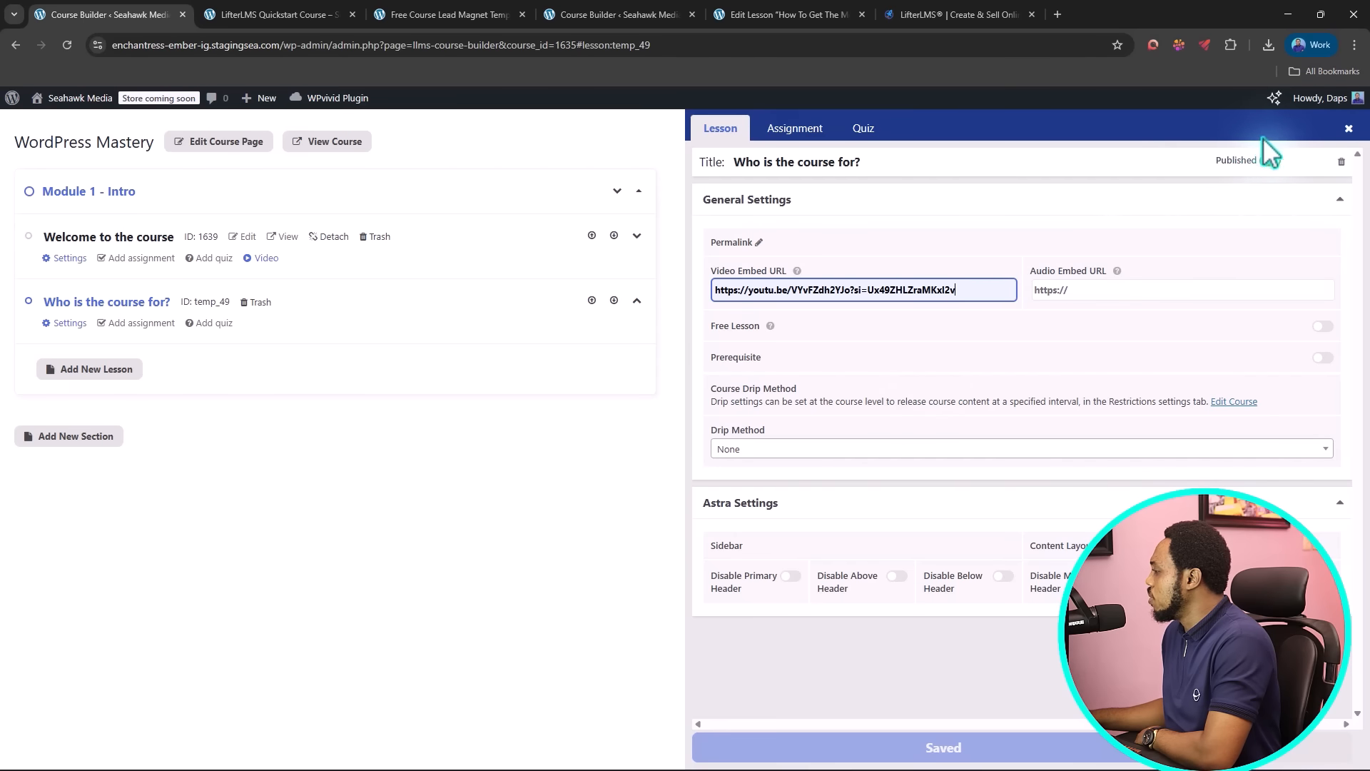
{"action": "left_click", "coordinate": [976, 761]}
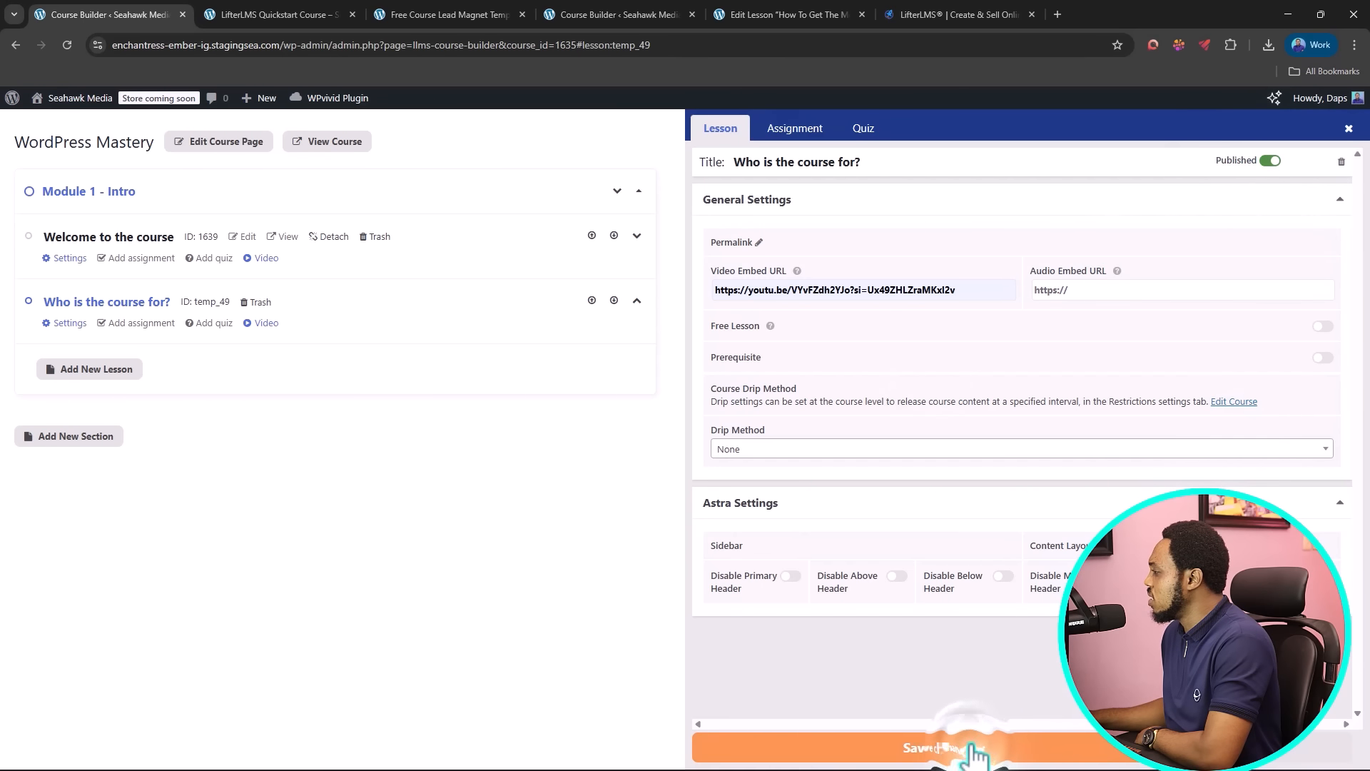
{"action": "left_click", "coordinate": [973, 755]}
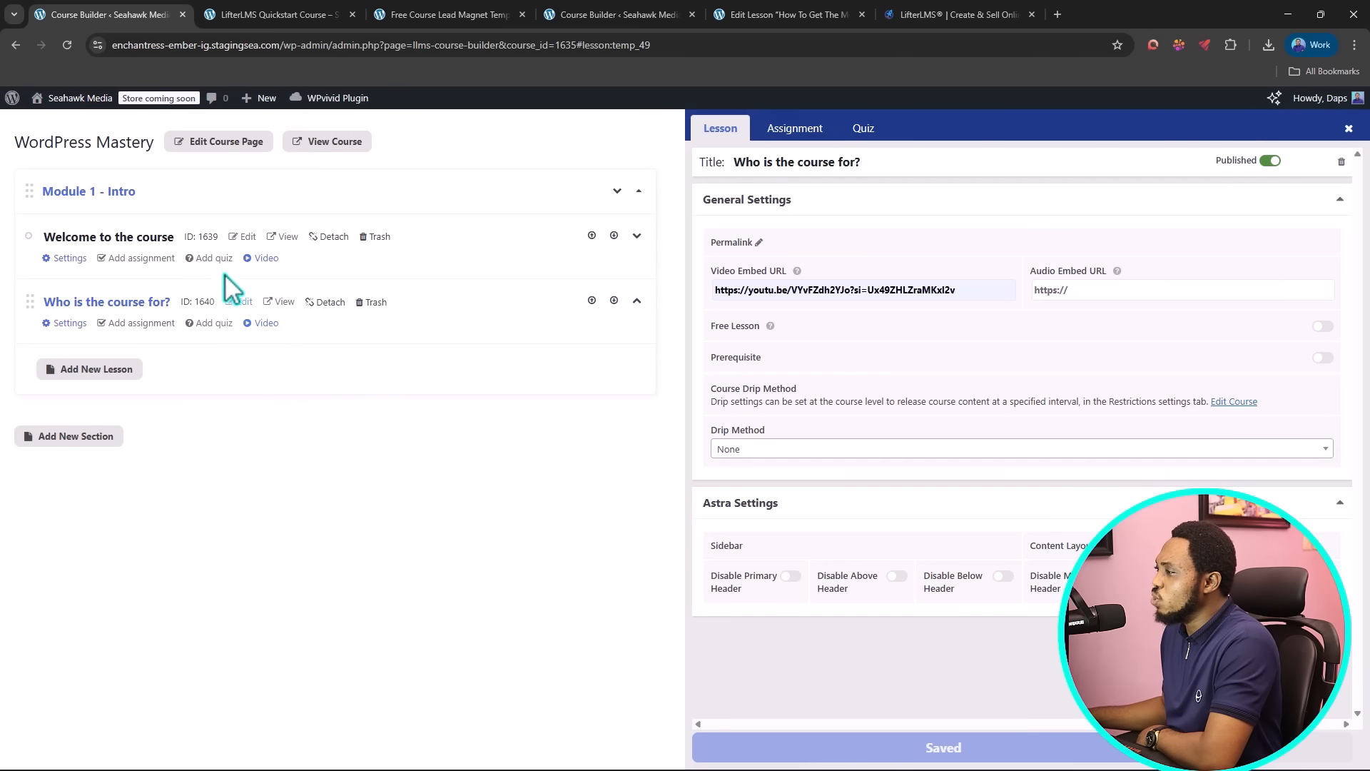
Step: Preview the "Welcome to the course" lesson page down to its lesson navigation, and return to the course builder
{"action": "left_click", "coordinate": [284, 243]}
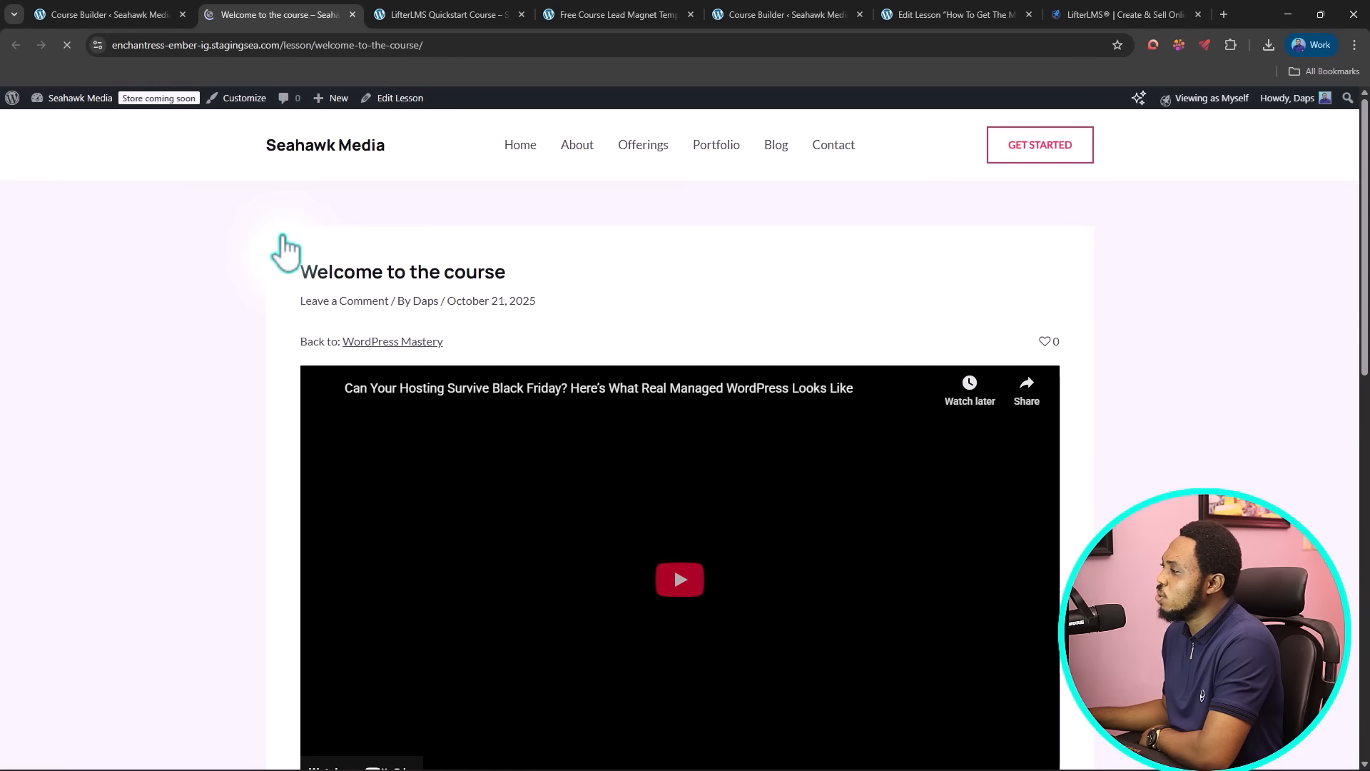
{"action": "scroll", "coordinate": [608, 303], "scroll_direction": "down", "scroll_amount": 4}
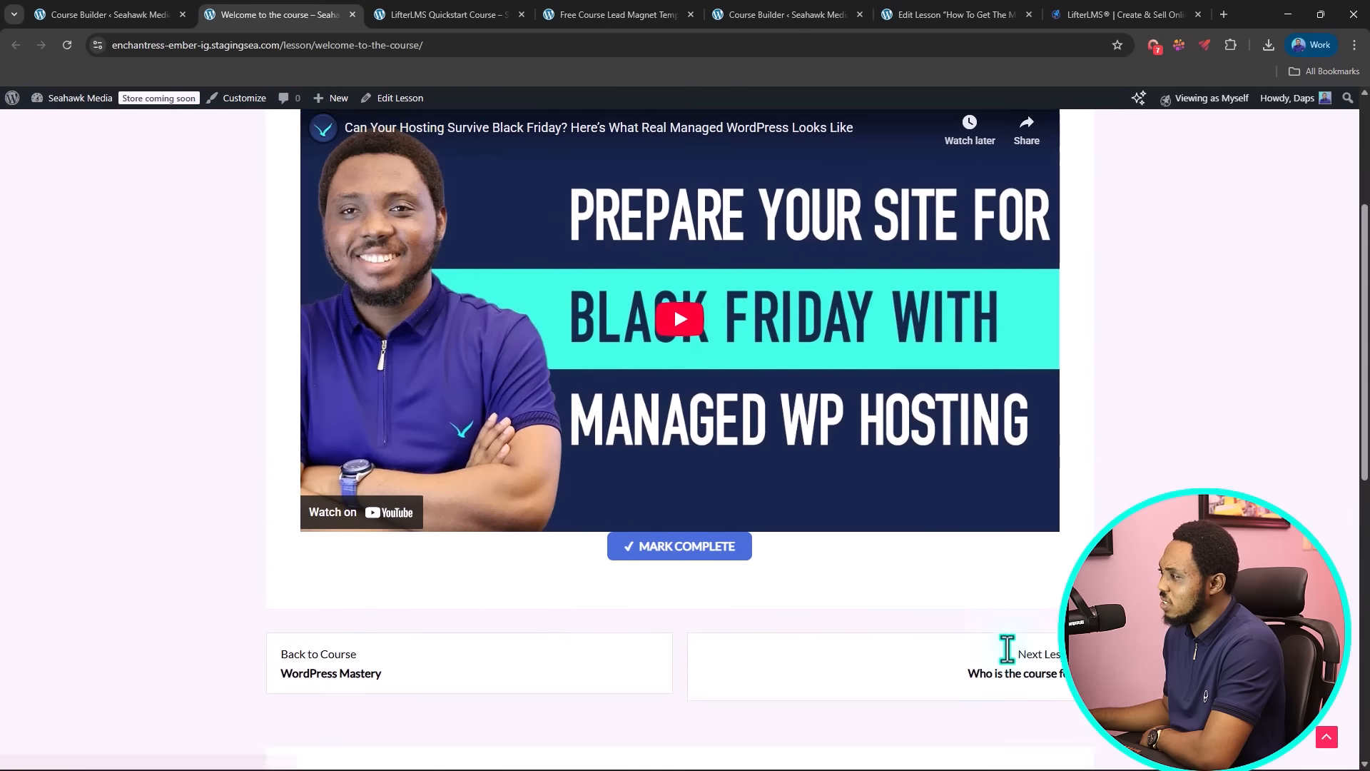
{"action": "scroll", "coordinate": [1009, 647], "scroll_direction": "up", "scroll_amount": 3}
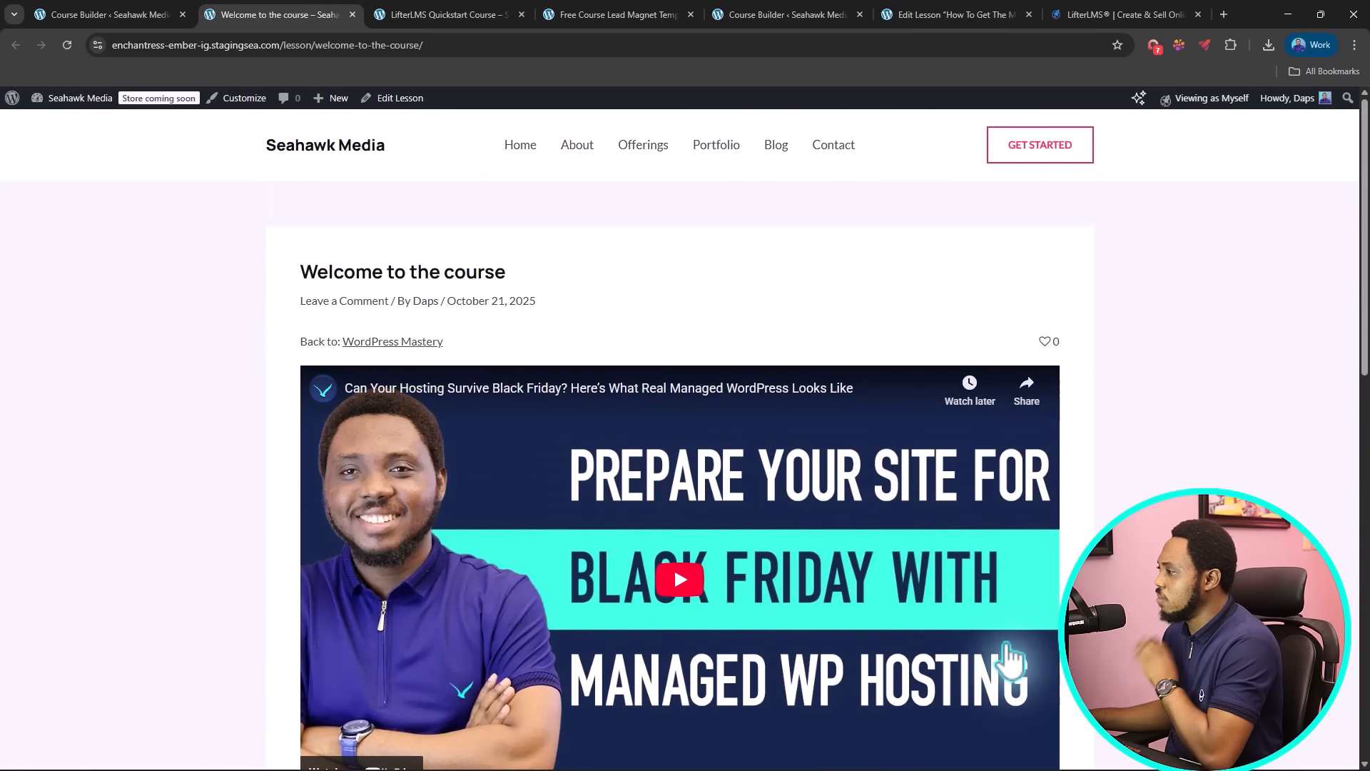
{"action": "left_click", "coordinate": [93, 15]}
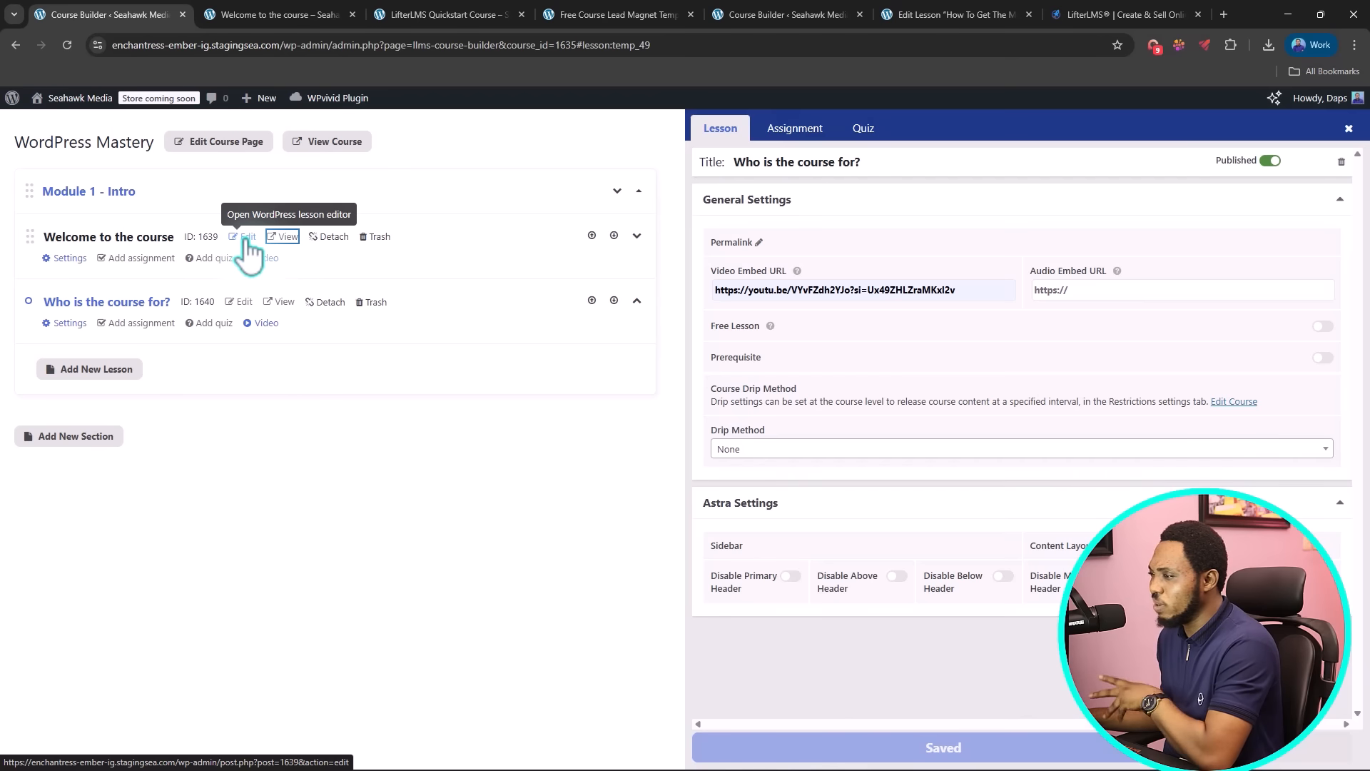
Step: Add a second section below Module 1 and title it "Module 2 - Getting started"
{"action": "left_click", "coordinate": [77, 439]}
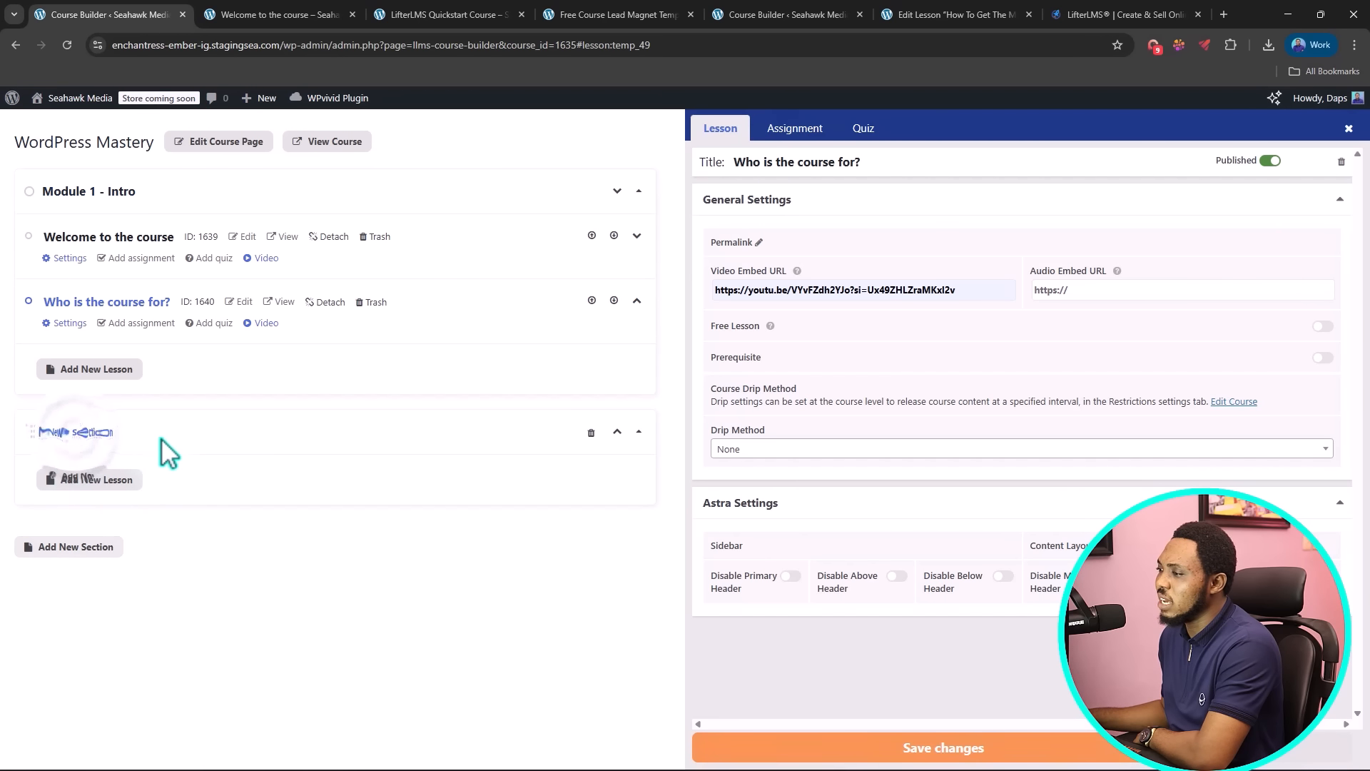
{"action": "left_click", "coordinate": [107, 432]}
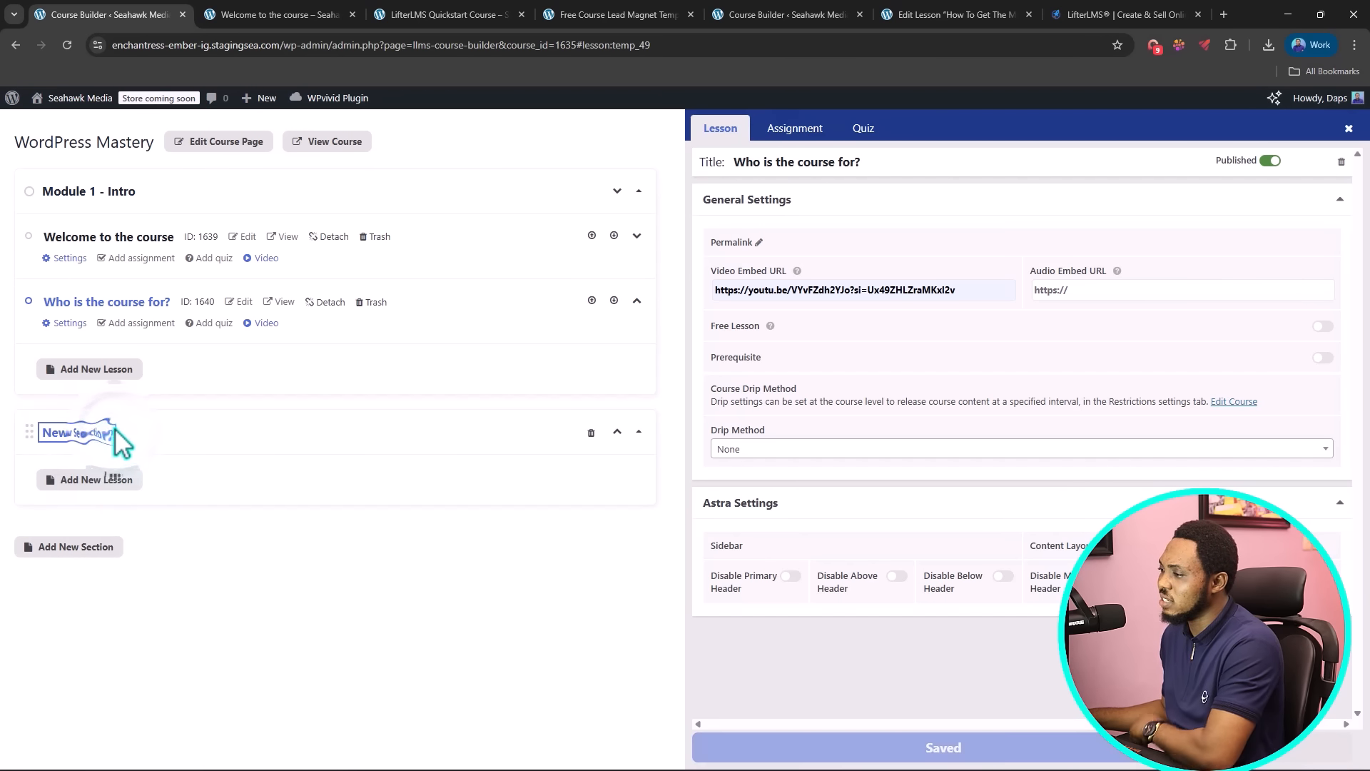
{"action": "type", "text": "Mod"}
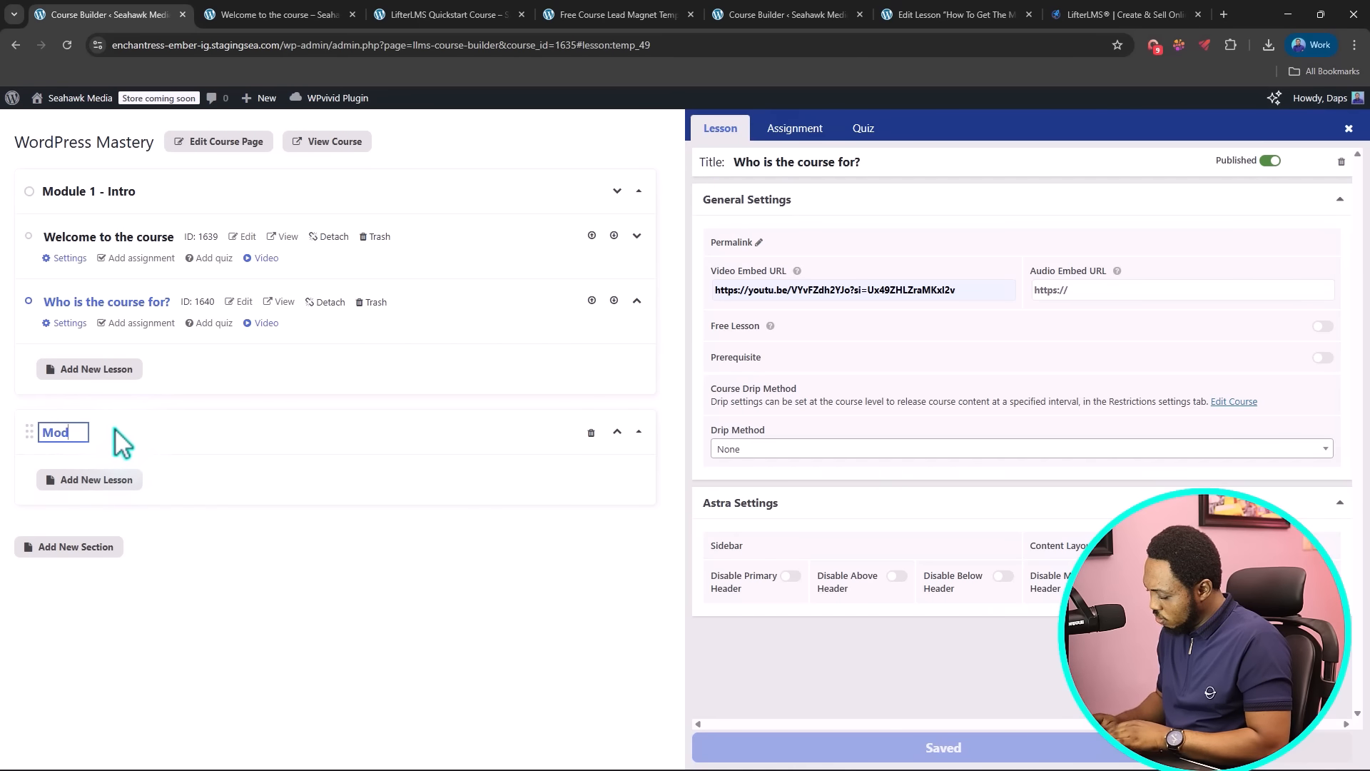
{"action": "type", "text": "ule 2"}
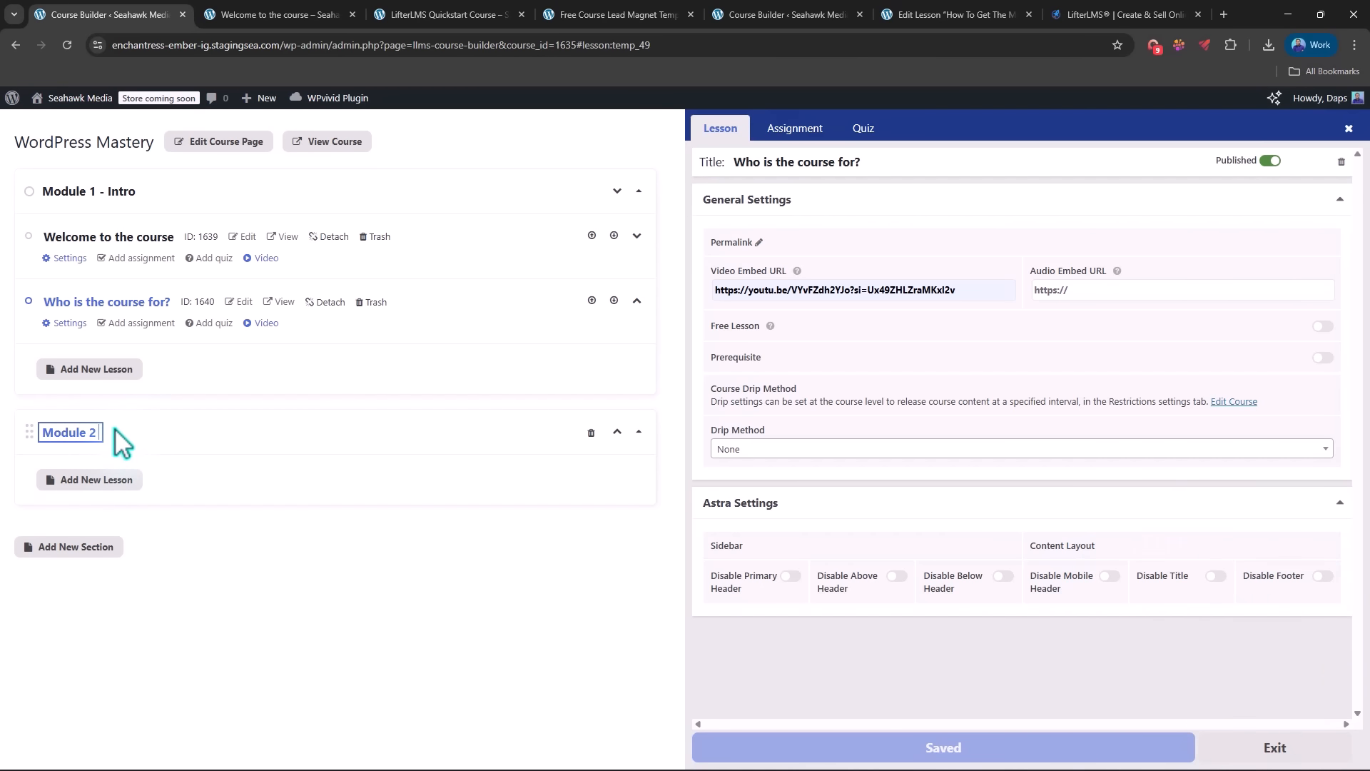
{"action": "type", "text": " - Getting started"}
Step: Add a lesson titled "How to buy a domian name" to Module 2 and save the changes
{"action": "left_click", "coordinate": [81, 481]}
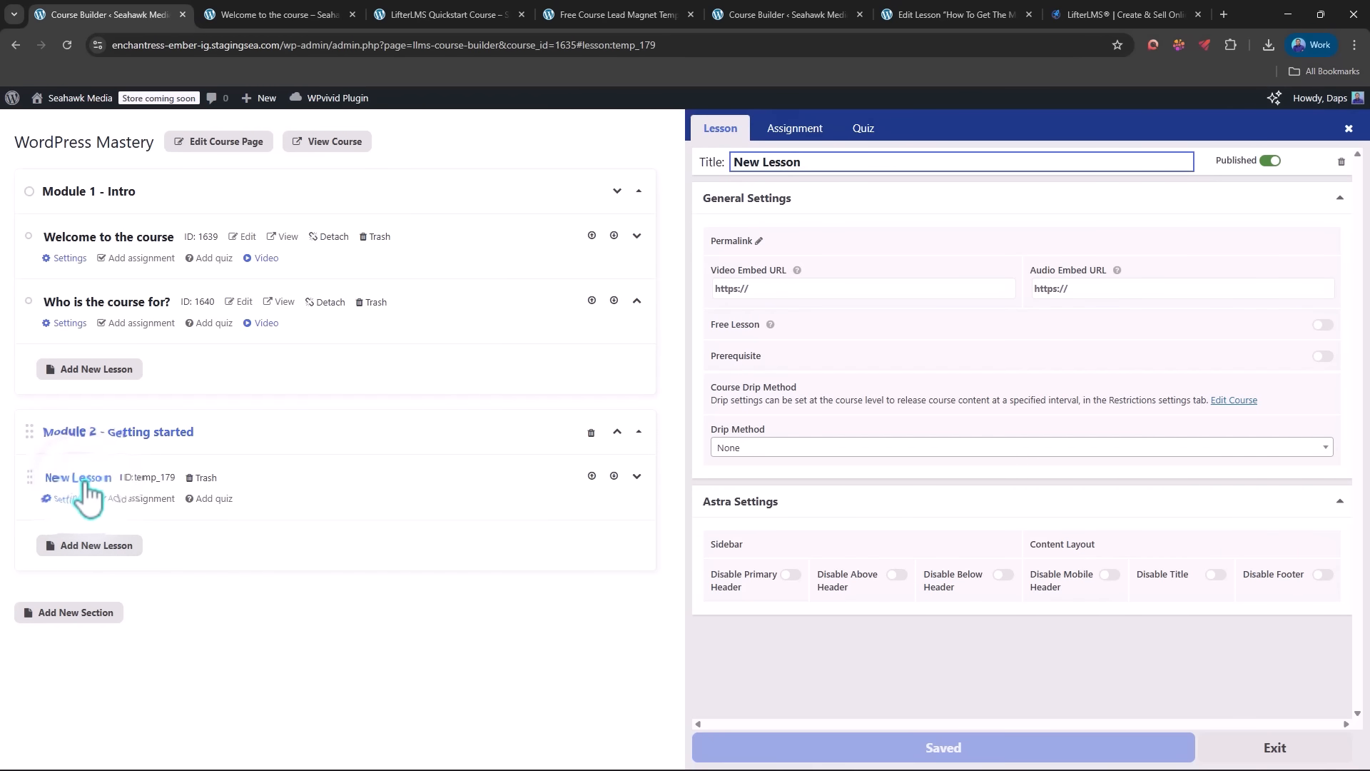
{"action": "left_click", "coordinate": [804, 163]}
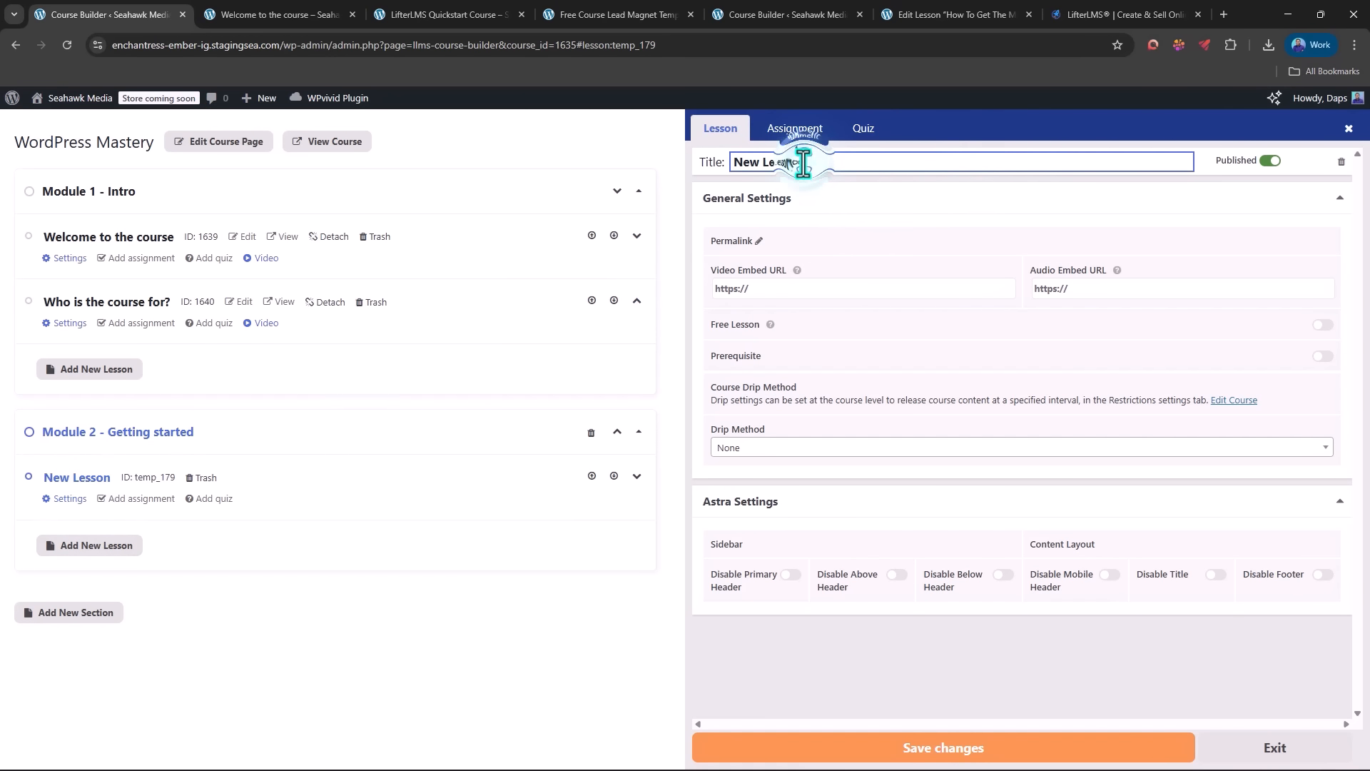
{"action": "key", "text": "ctrl+a"}
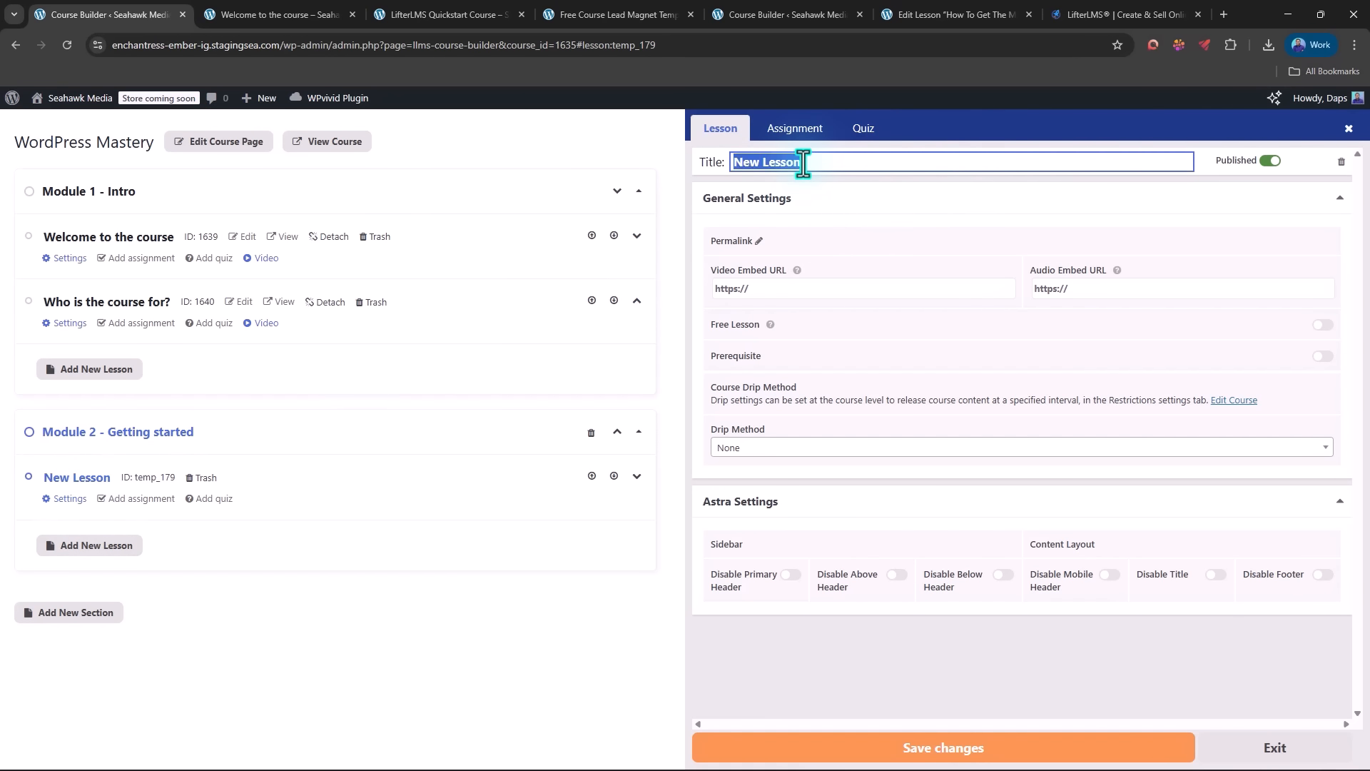
{"action": "type", "text": "How to buy a domian name"}
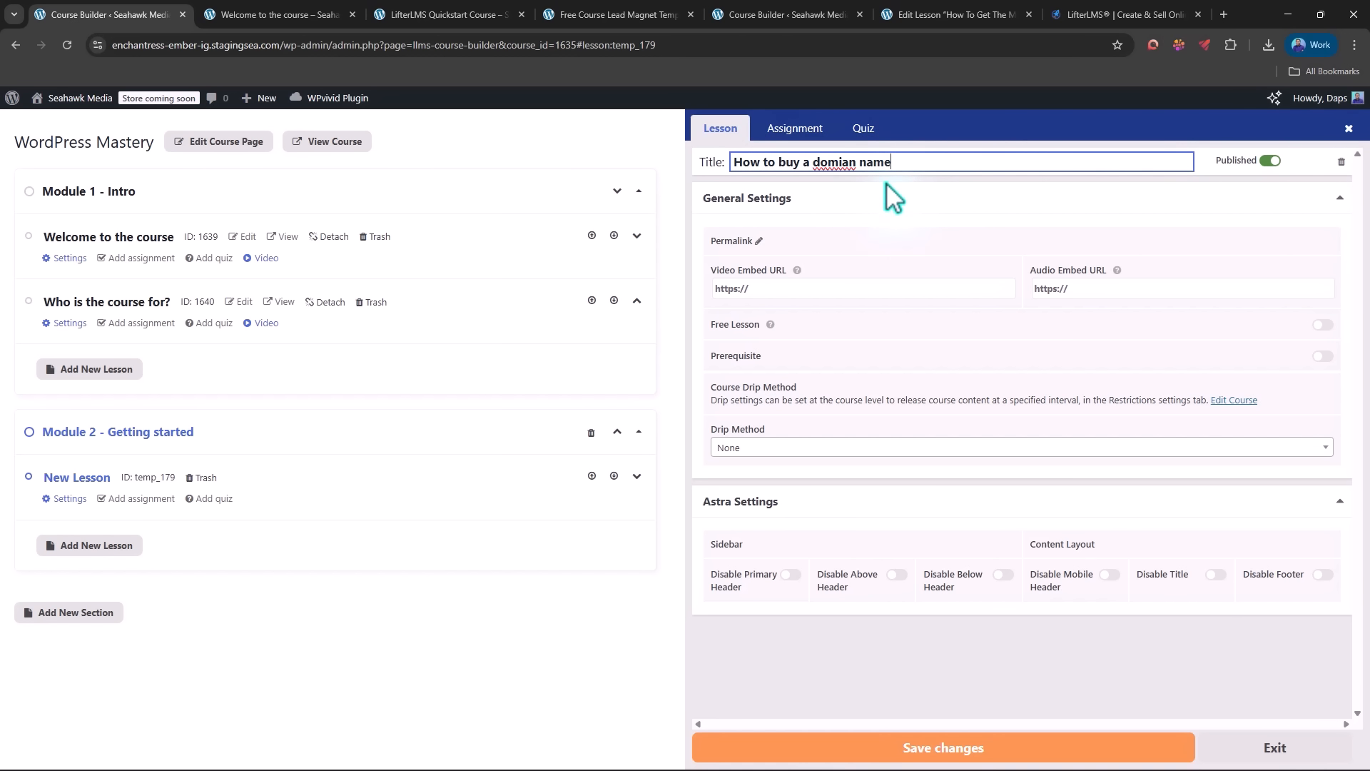
{"action": "left_click", "coordinate": [979, 127]}
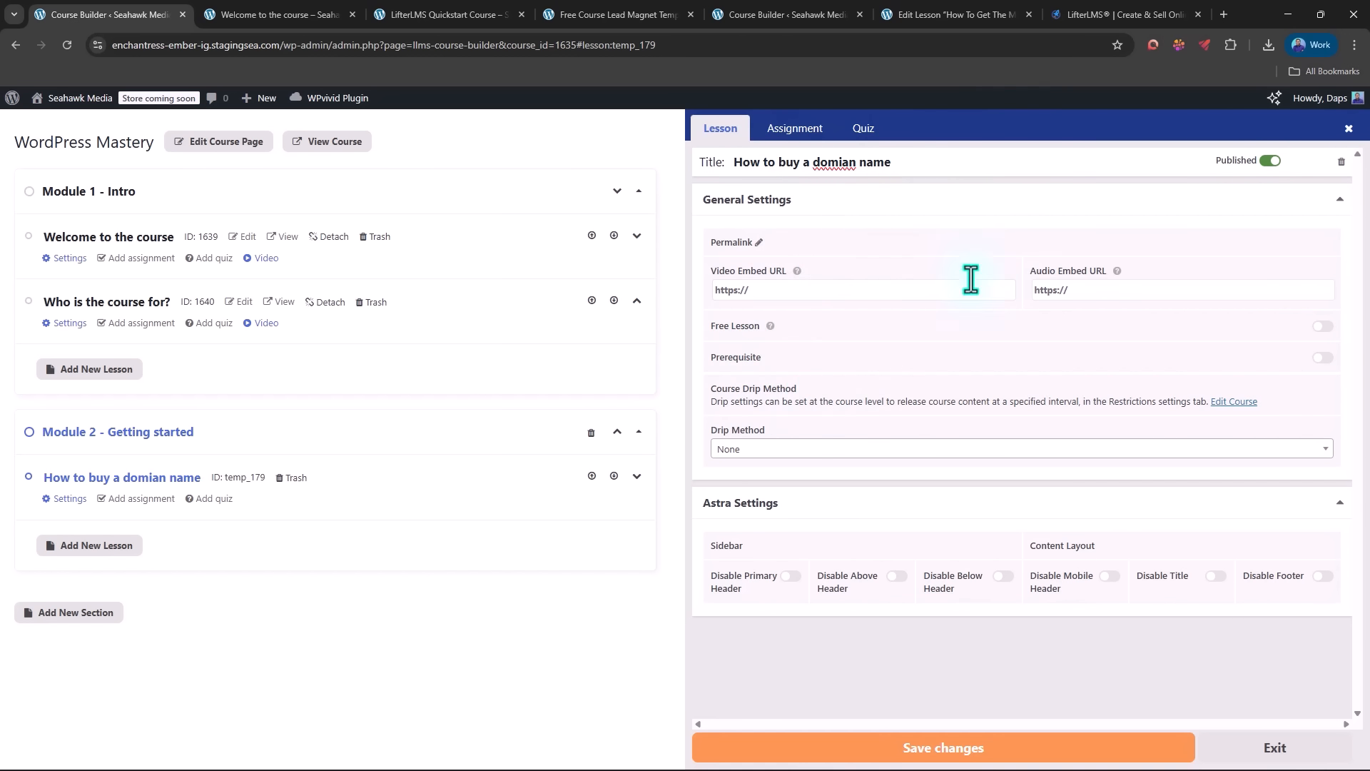
{"action": "left_click", "coordinate": [925, 751]}
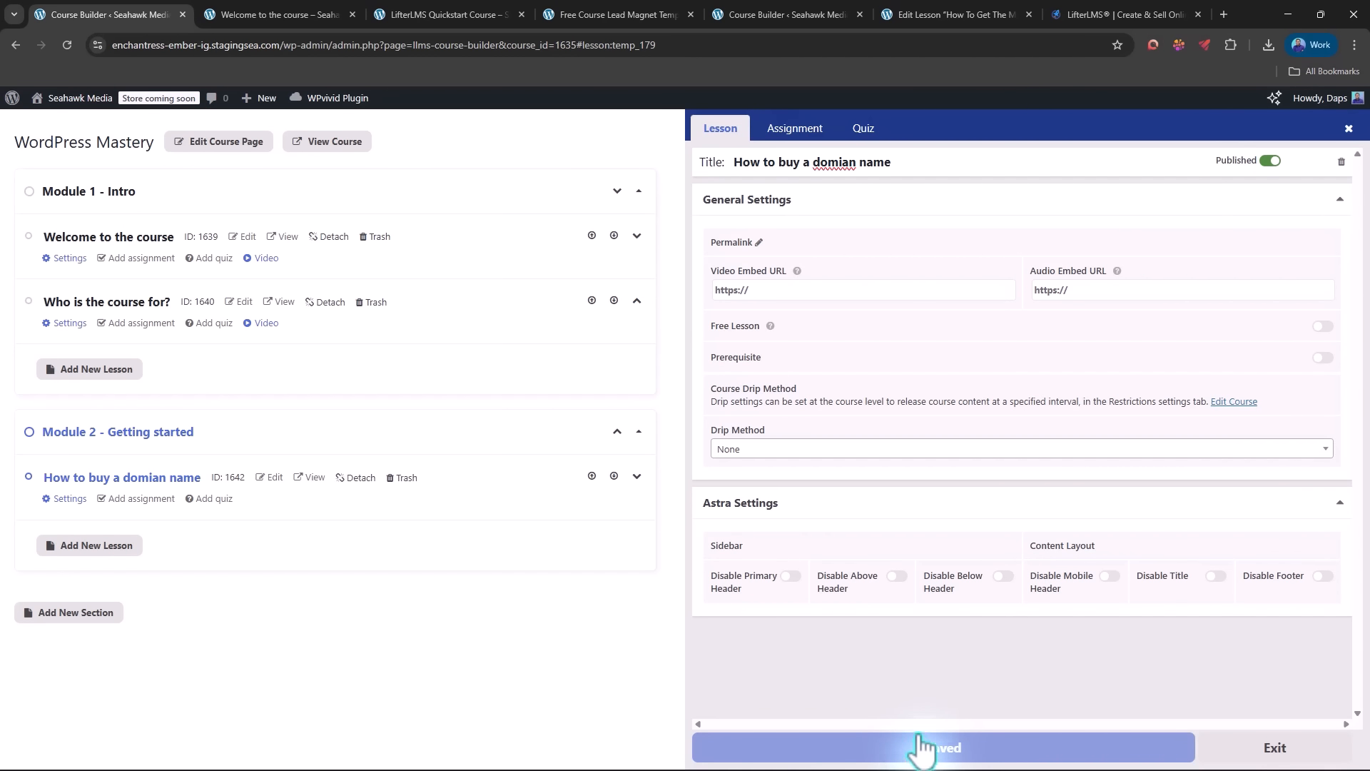
Step: Add a second lesson to Module 2 and title it "How to buy hosting"
{"action": "left_click", "coordinate": [83, 546]}
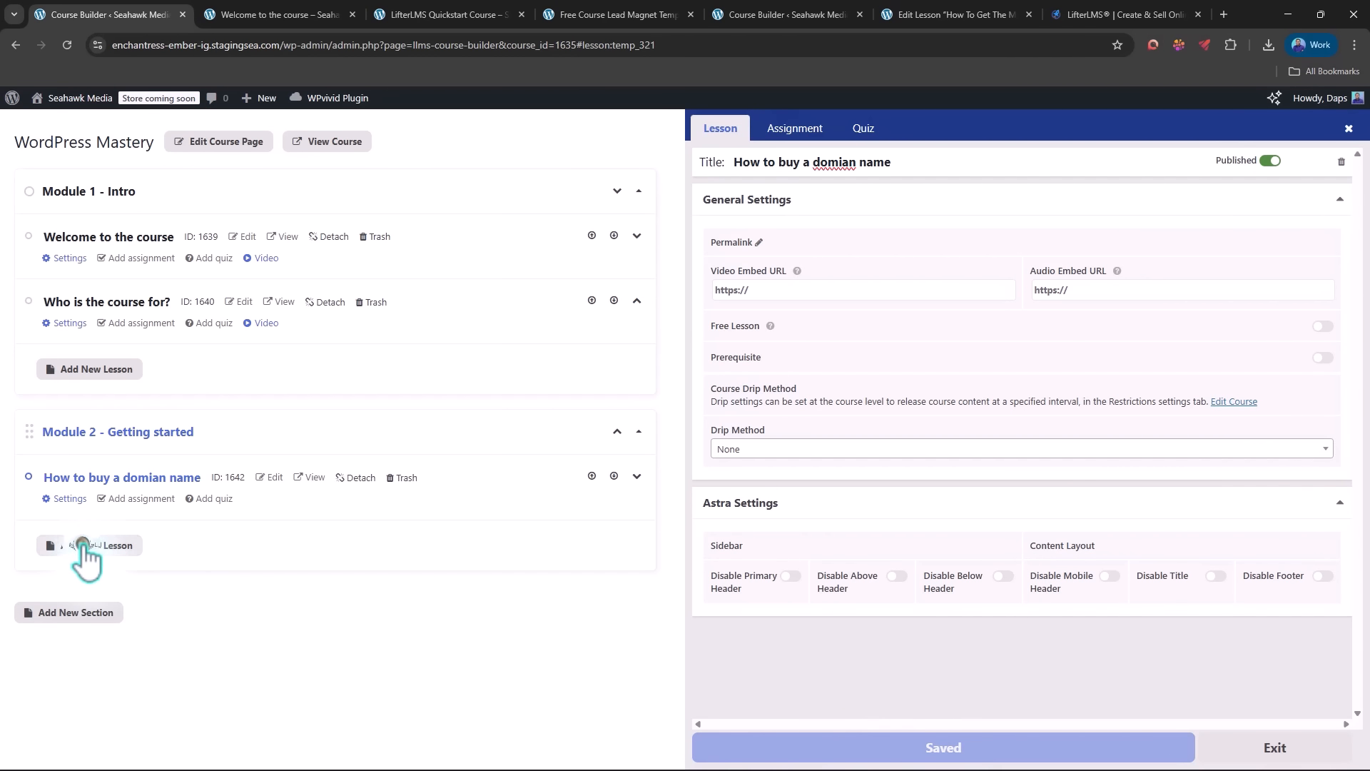
{"action": "left_click", "coordinate": [792, 161]}
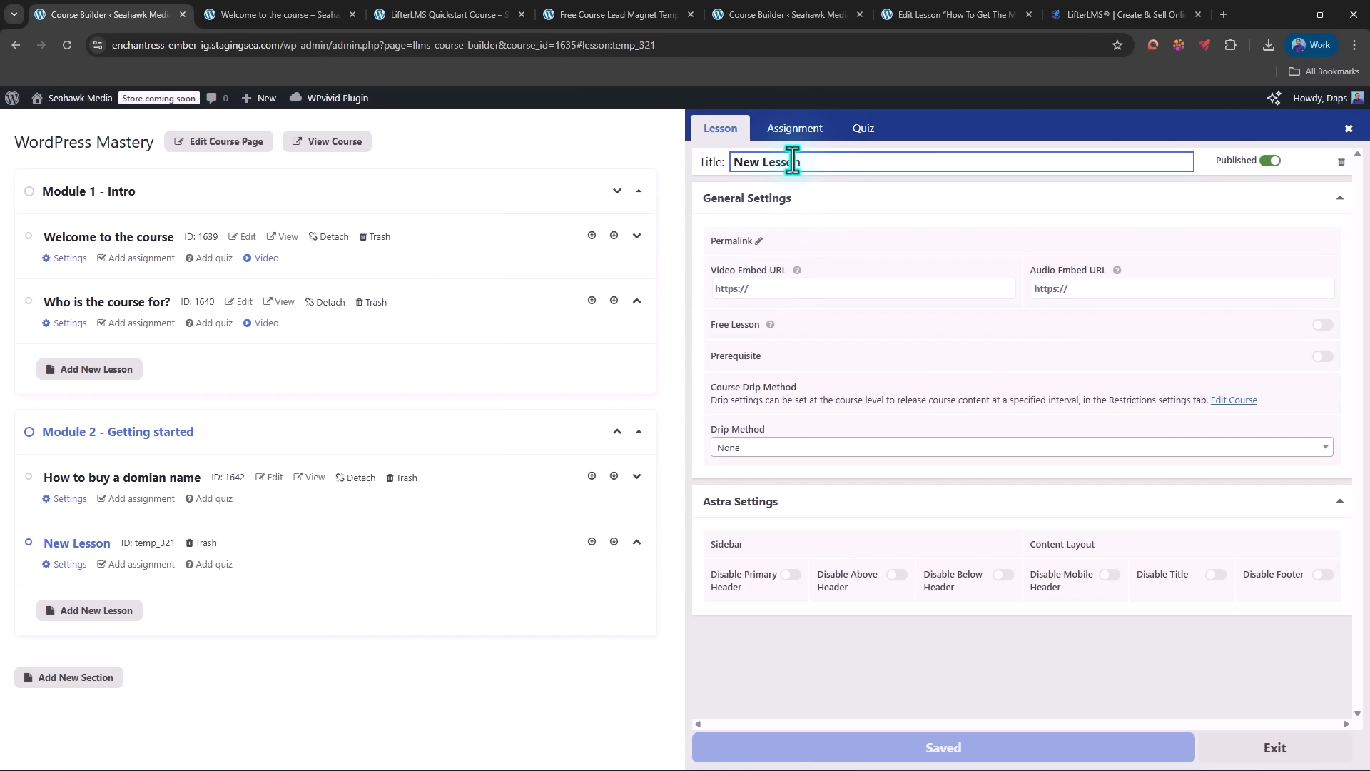
{"action": "triple_click", "coordinate": [792, 162]}
{"action": "type", "text": "How to buy hosting"}
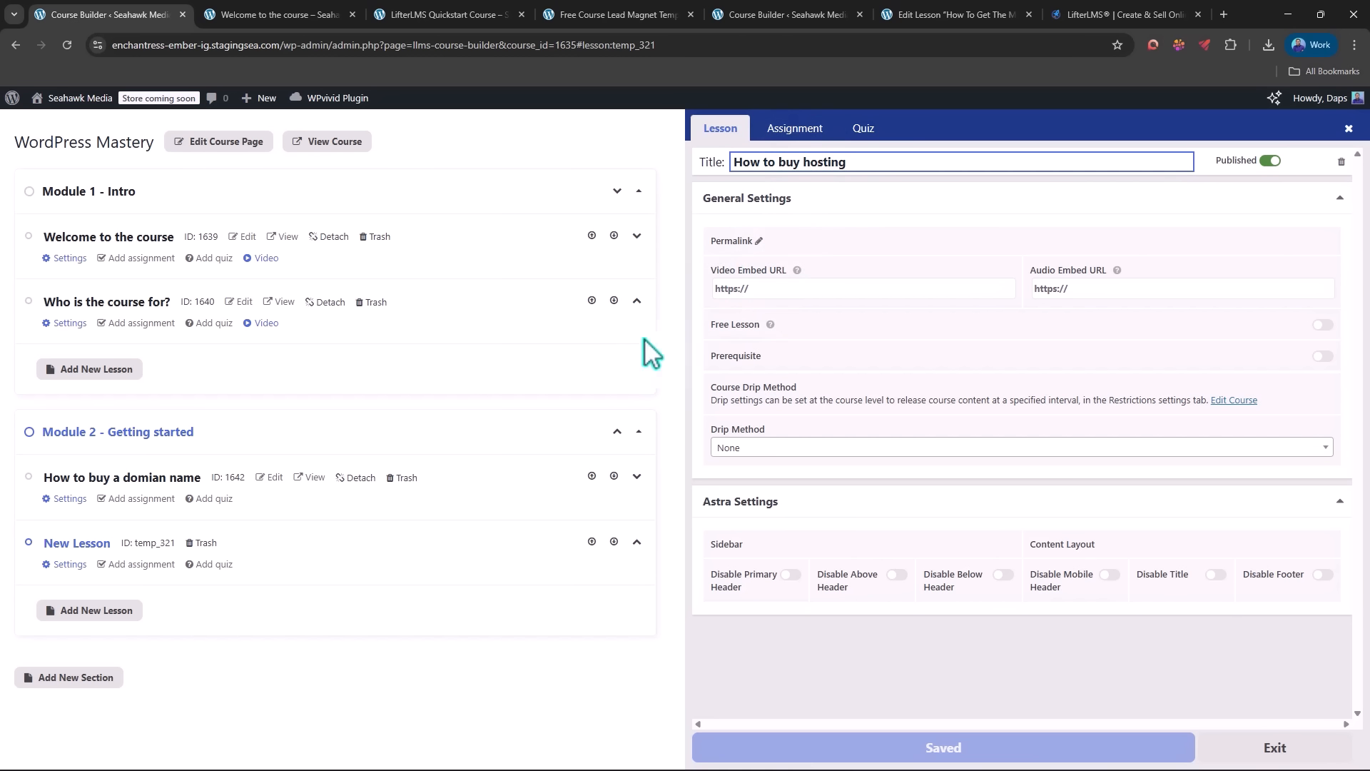
Step: Add a third lesson to Module 2 with its default title, save the changes, and close the lesson settings
{"action": "left_click", "coordinate": [87, 619]}
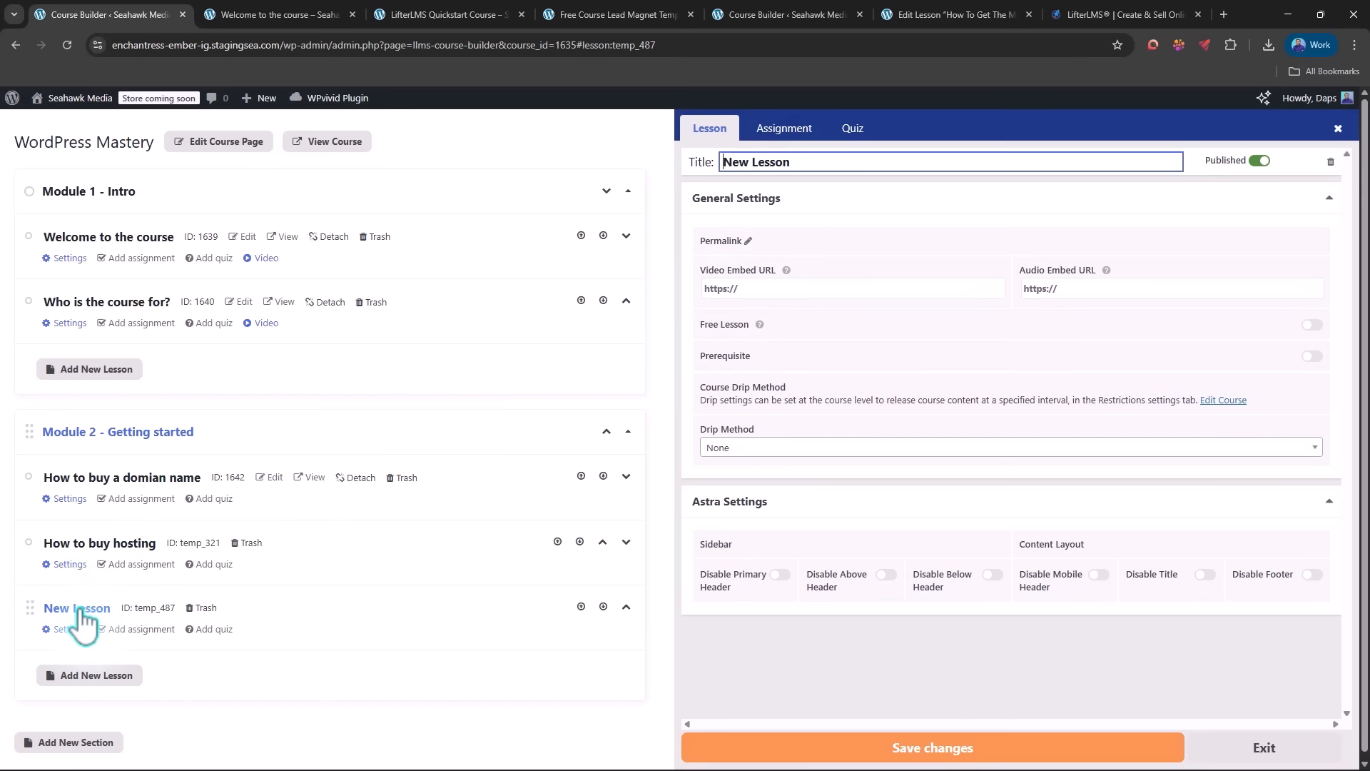
{"action": "left_click", "coordinate": [795, 751]}
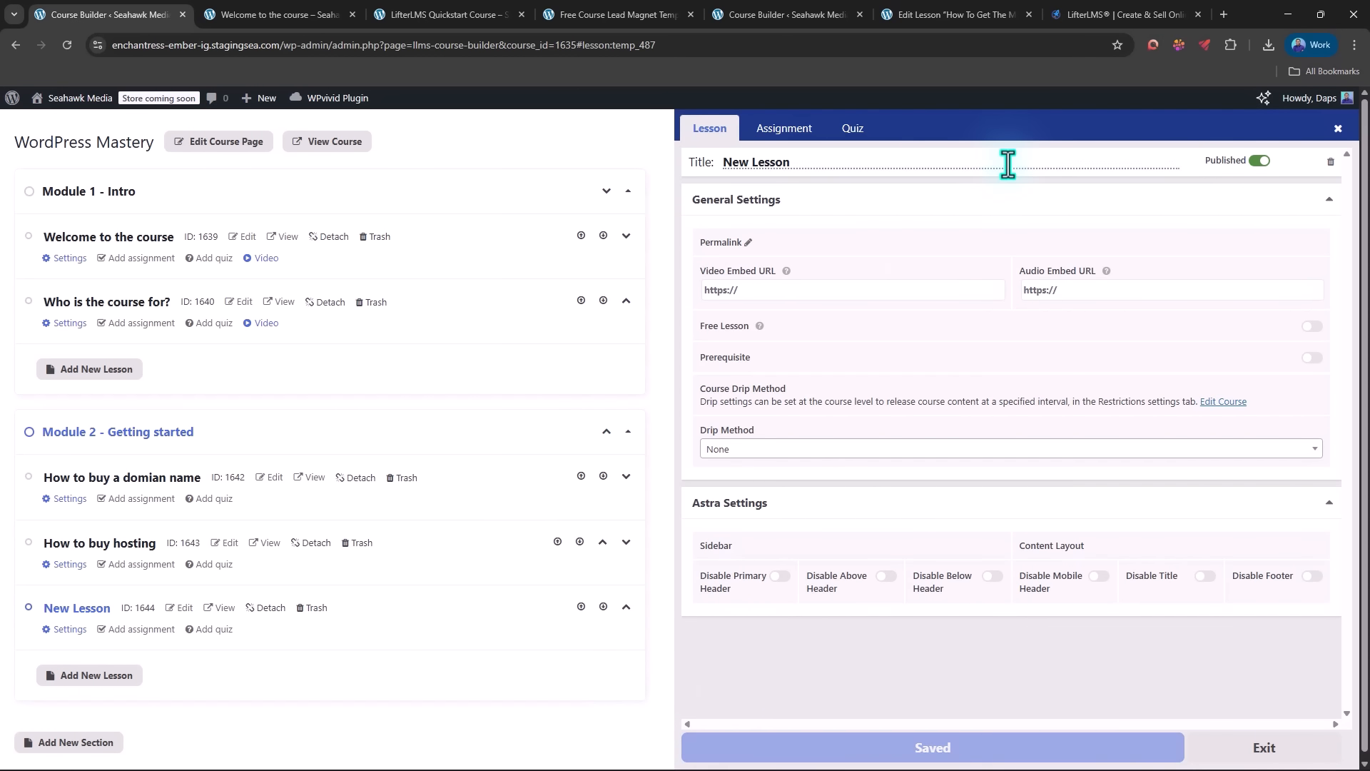
{"action": "left_click", "coordinate": [1335, 129]}
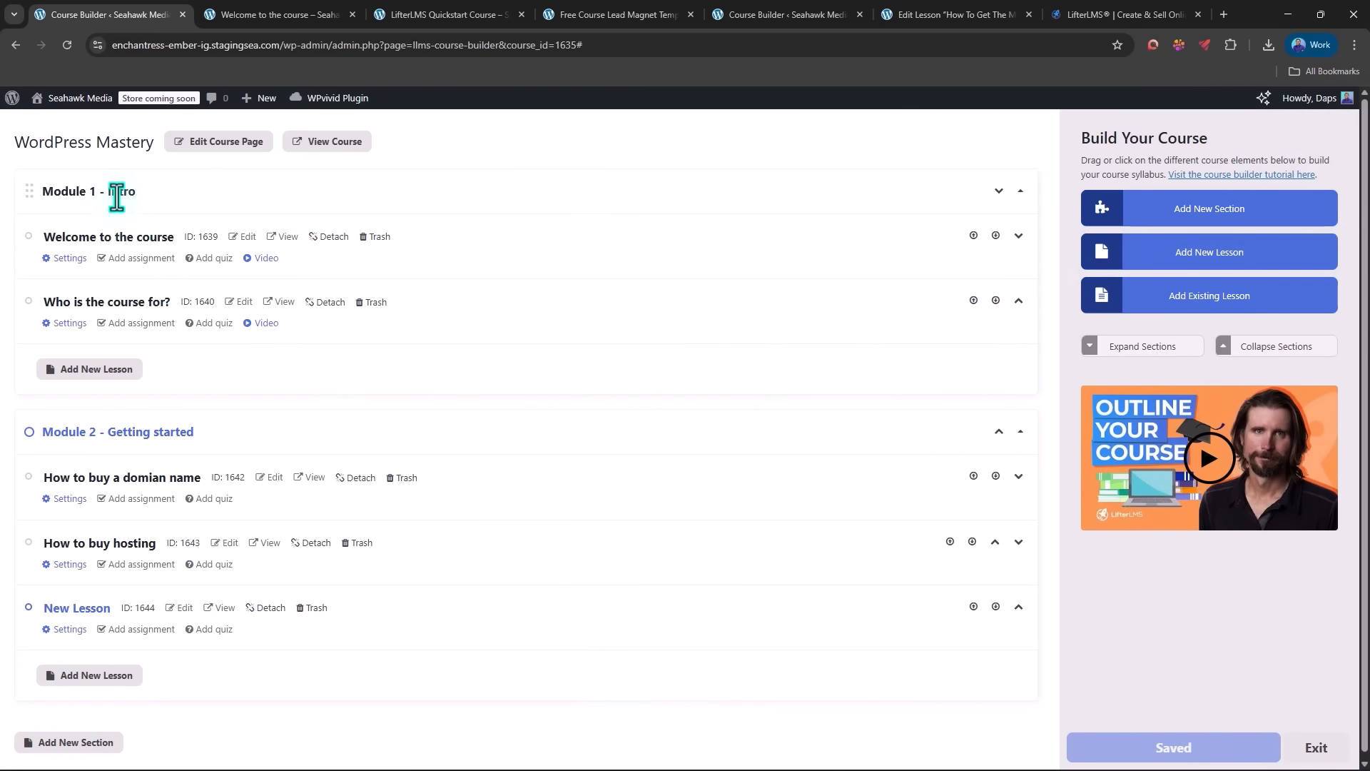
Step: Detach the "Who is the course for?" lesson from Module 1 and accept the confirmation
{"action": "scroll", "coordinate": [179, 609], "scroll_direction": "down", "scroll_amount": 1}
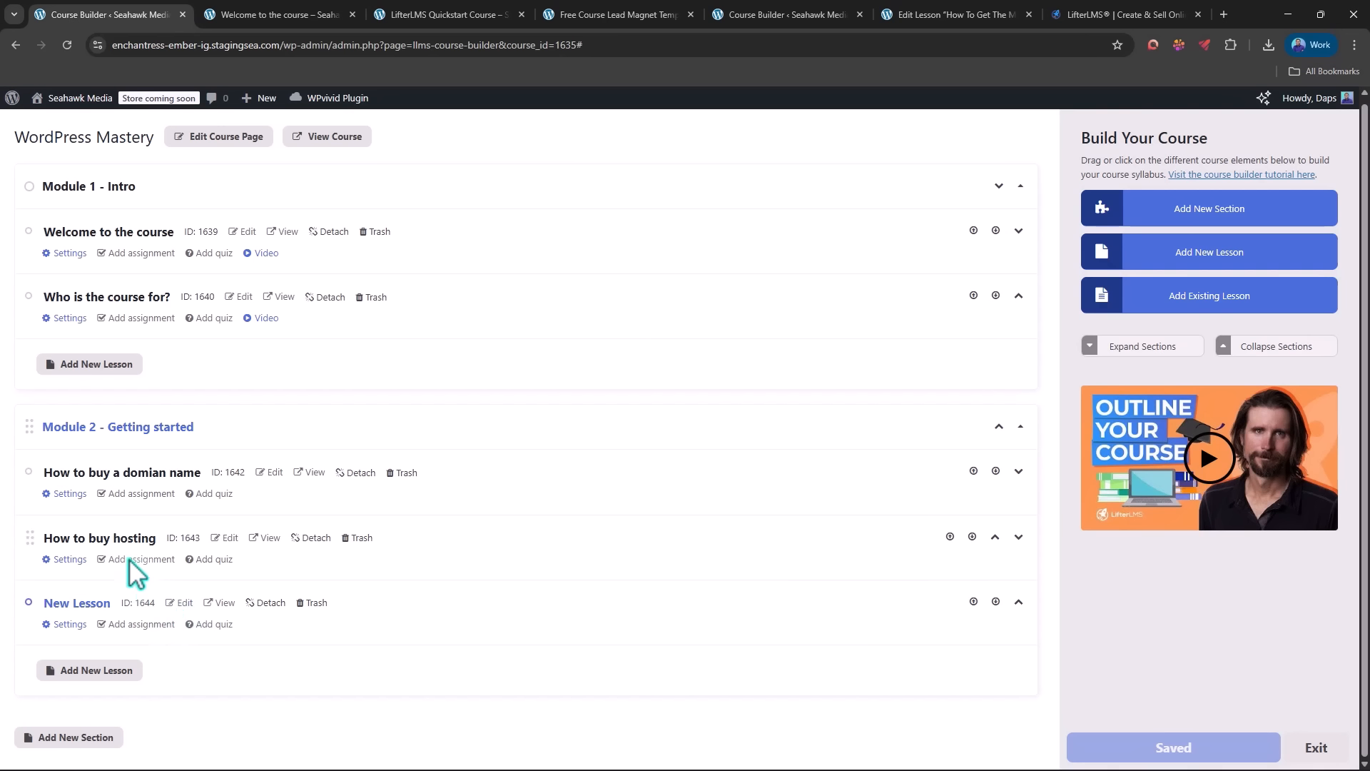
{"action": "left_click", "coordinate": [328, 298]}
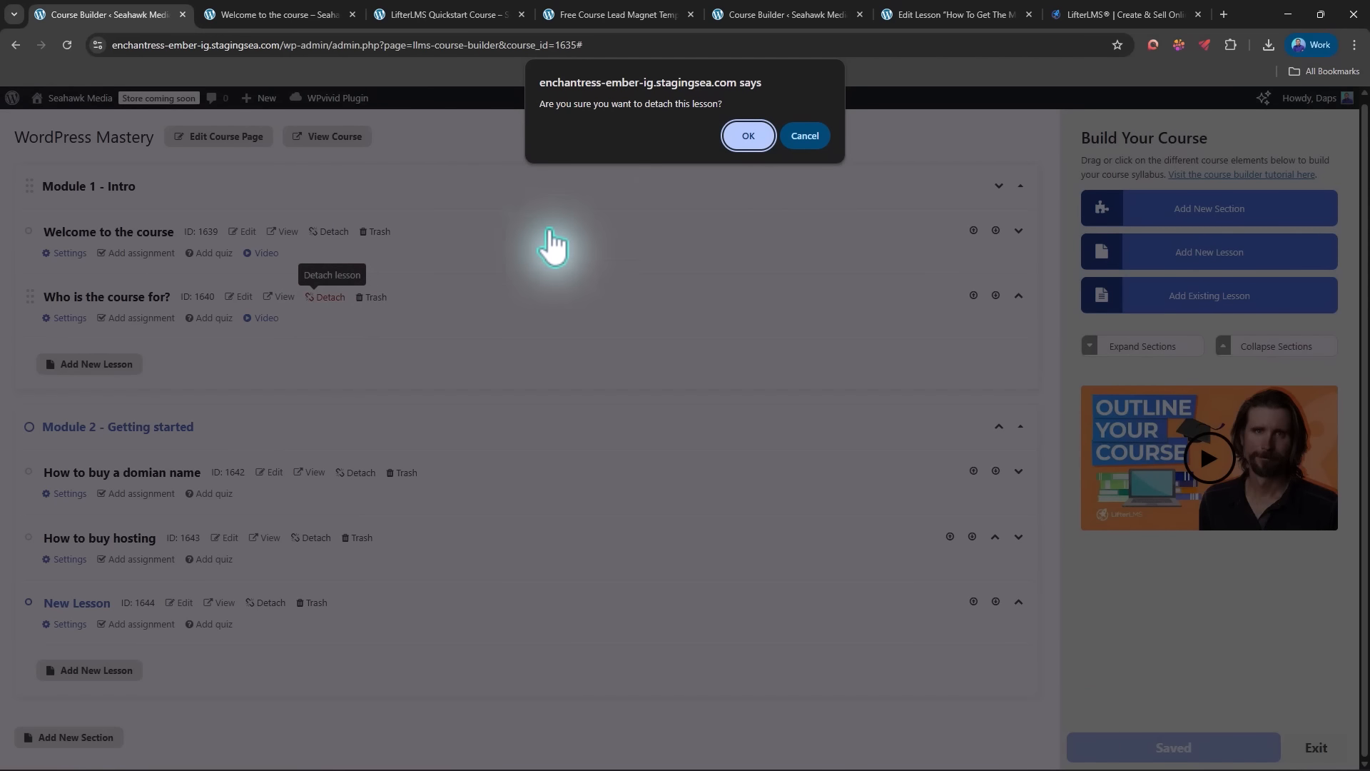
{"action": "left_click", "coordinate": [750, 135]}
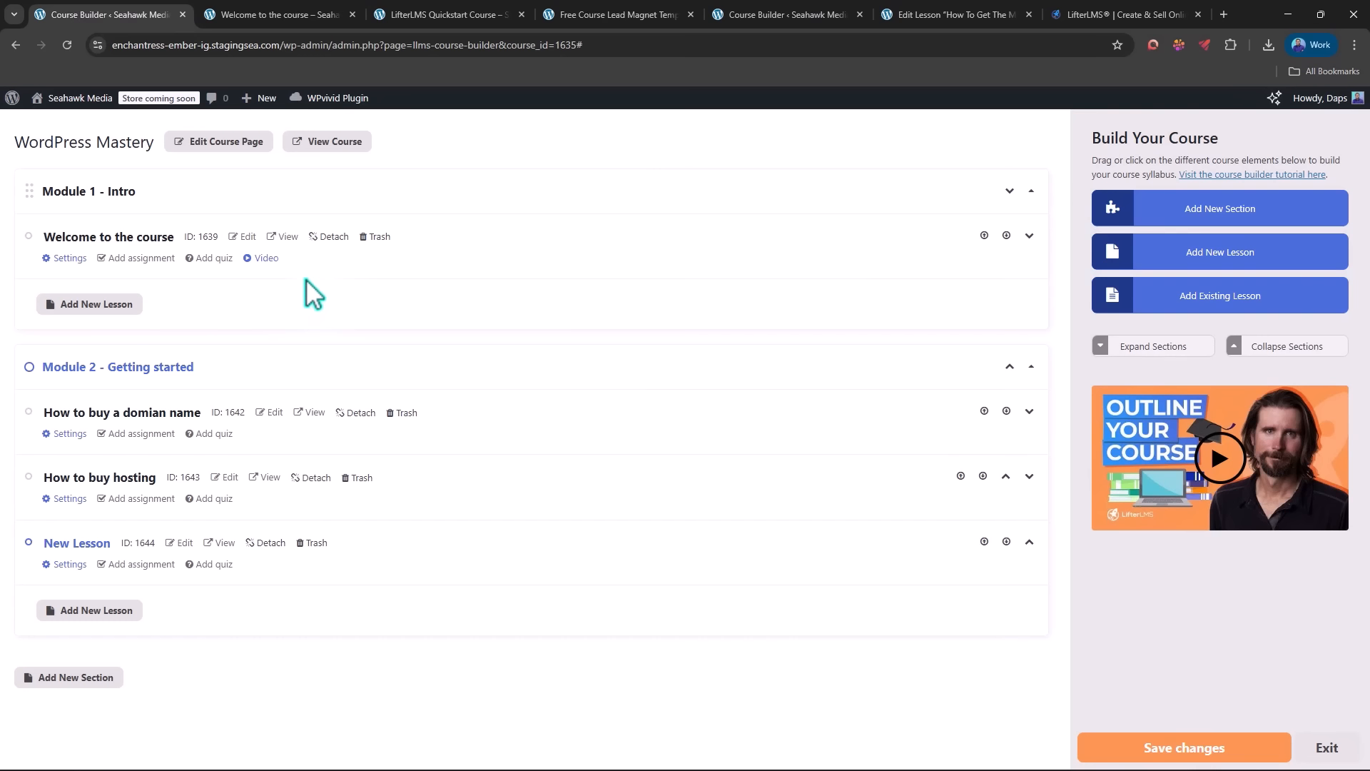
Step: Clone the existing lesson "Cultivating Gratitude" from the Morning Routine Mastery course into Module 2
{"action": "left_click", "coordinate": [1209, 296]}
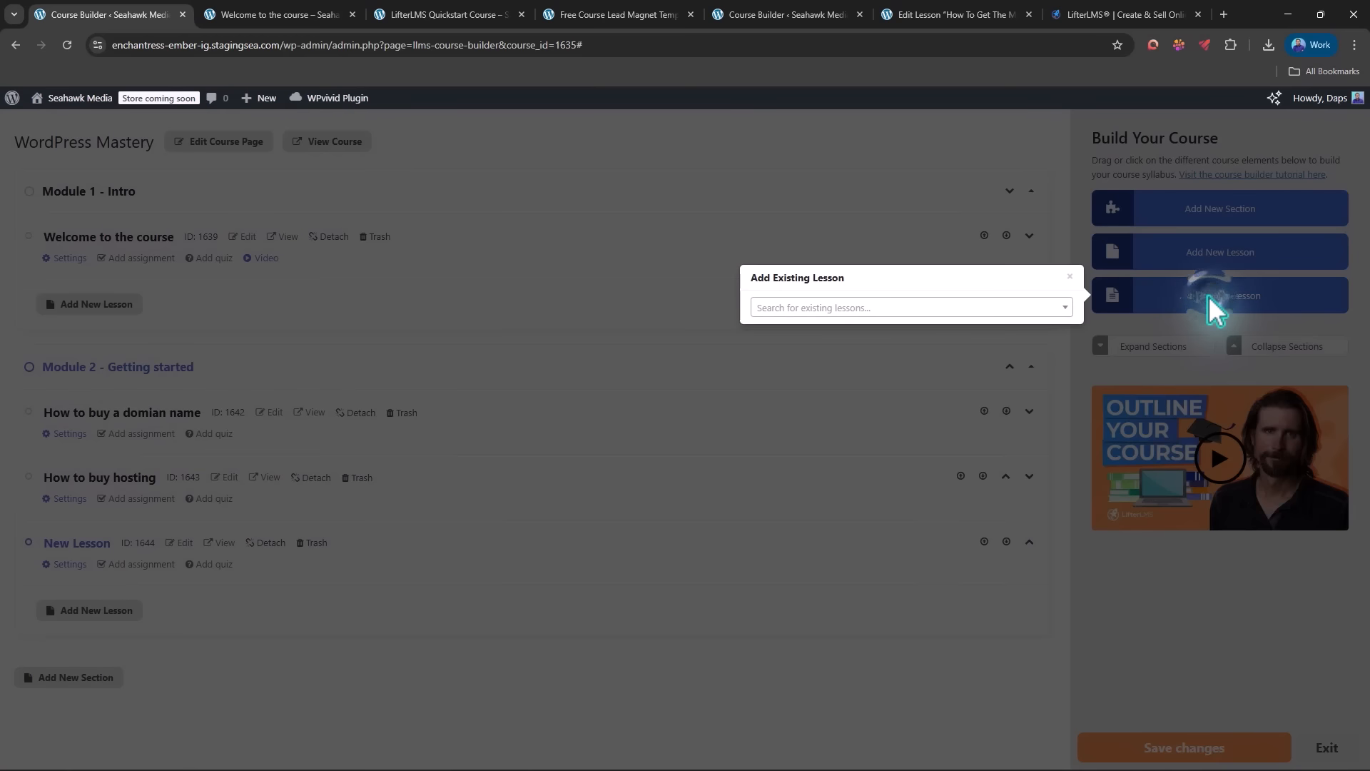
{"action": "left_click", "coordinate": [846, 308]}
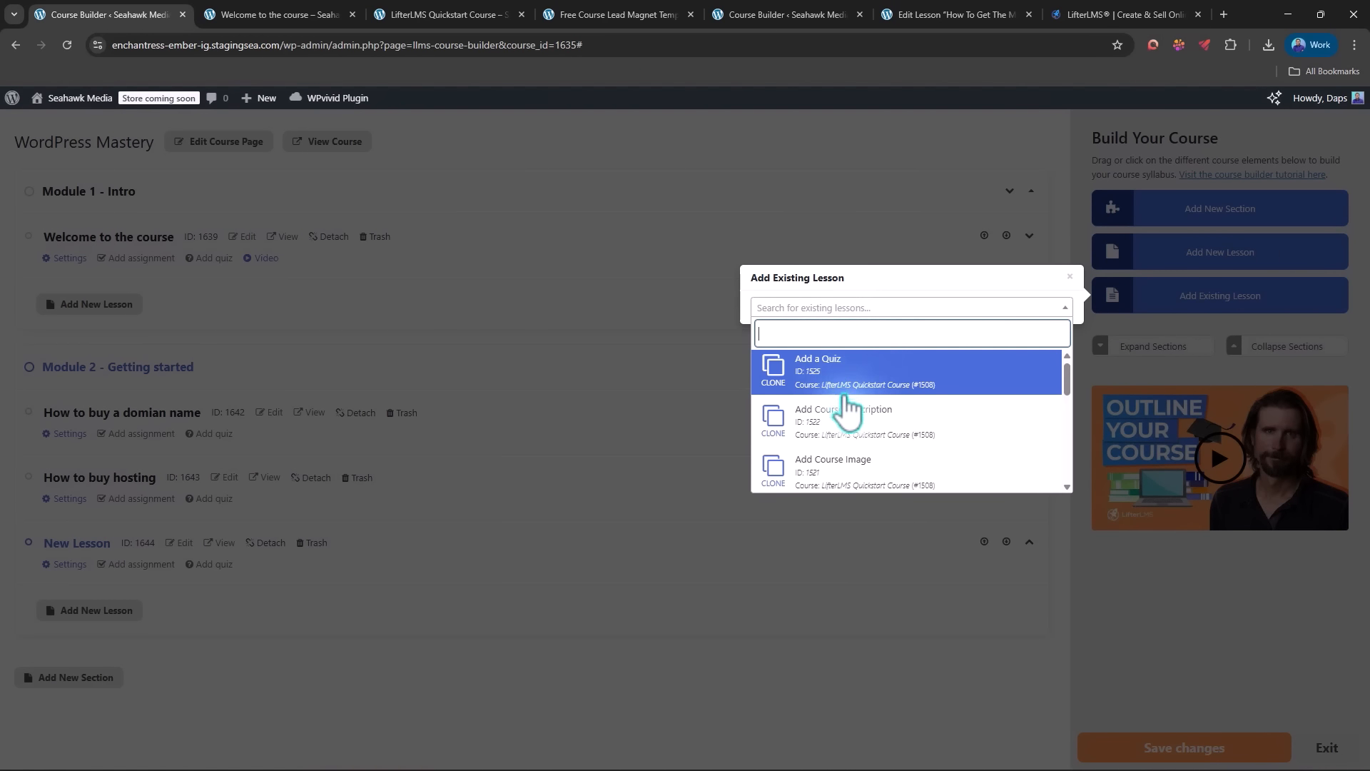
{"action": "scroll", "coordinate": [848, 400], "scroll_direction": "down", "scroll_amount": 5}
{"action": "scroll", "coordinate": [847, 407], "scroll_direction": "down", "scroll_amount": 5}
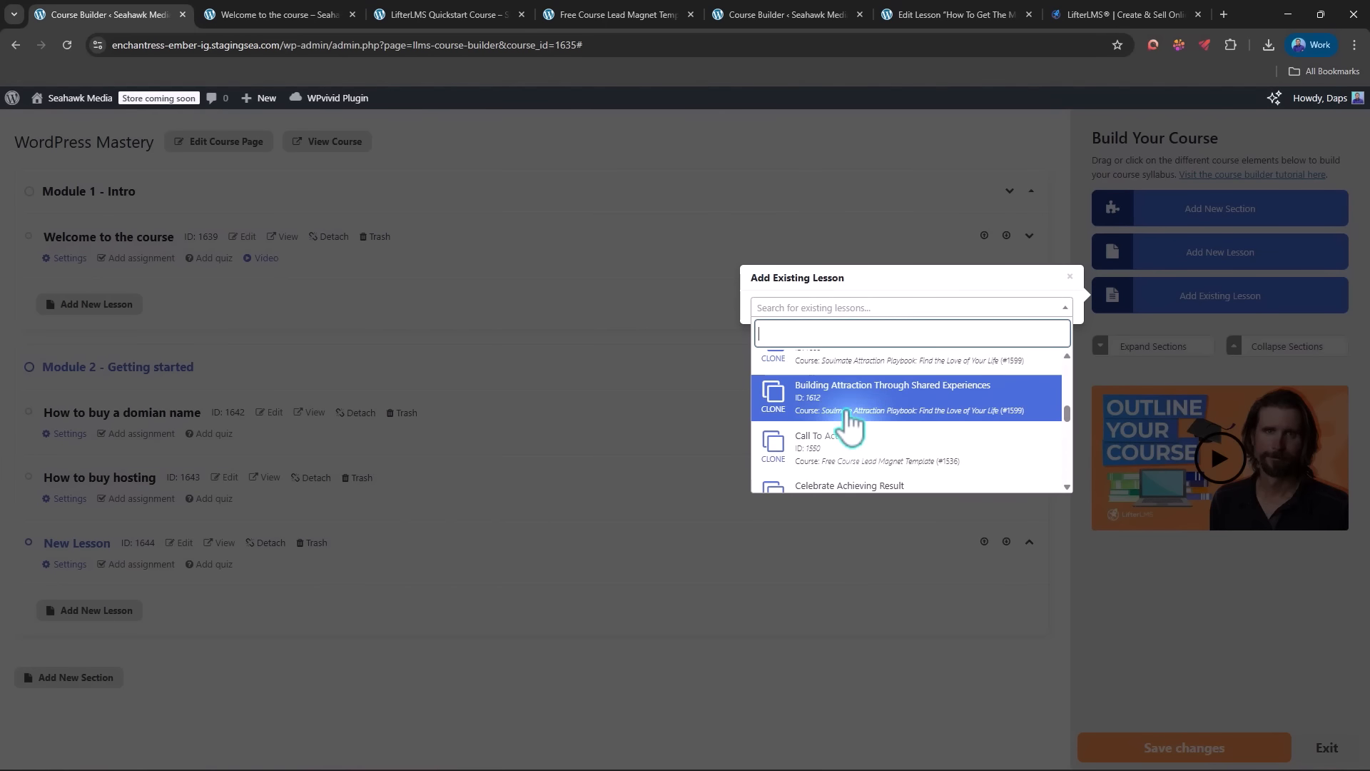
{"action": "scroll", "coordinate": [853, 446], "scroll_direction": "down", "scroll_amount": 3}
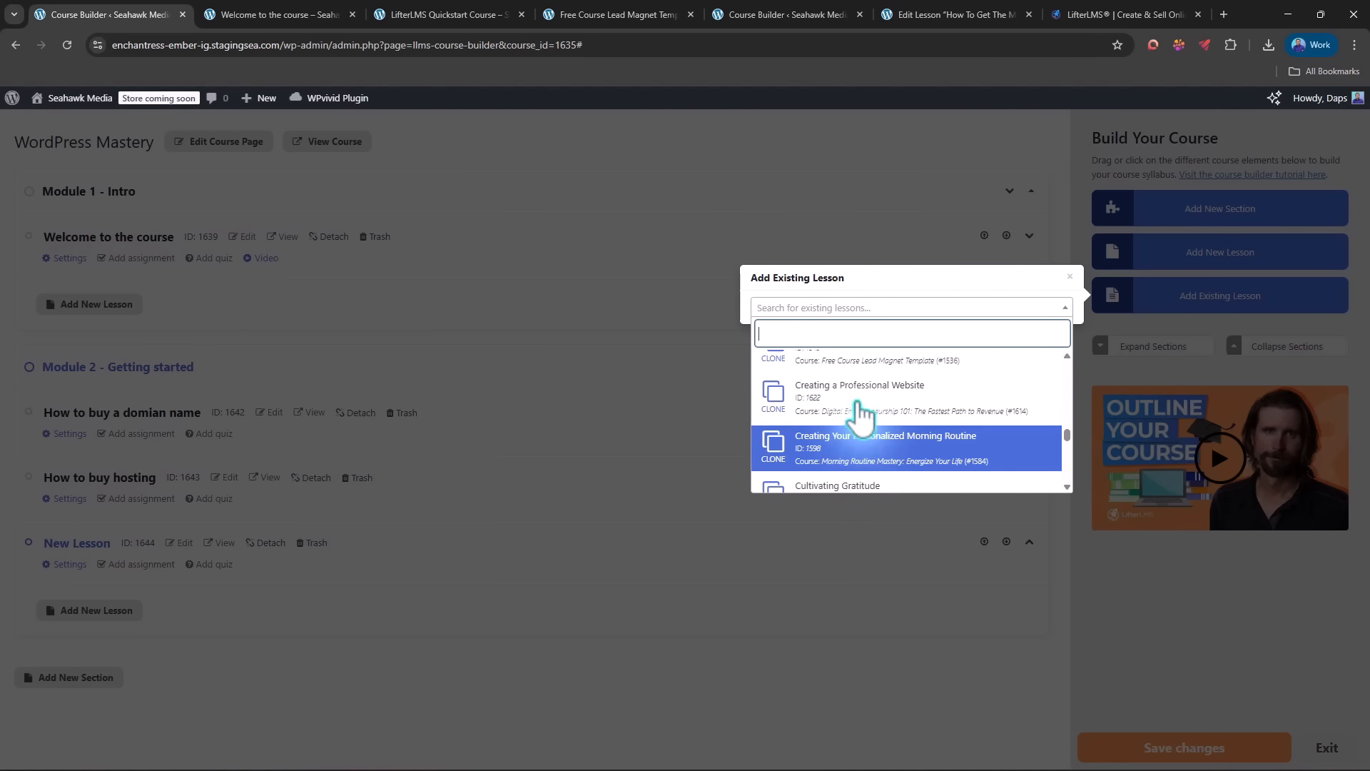
{"action": "scroll", "coordinate": [876, 449], "scroll_direction": "down", "scroll_amount": 1}
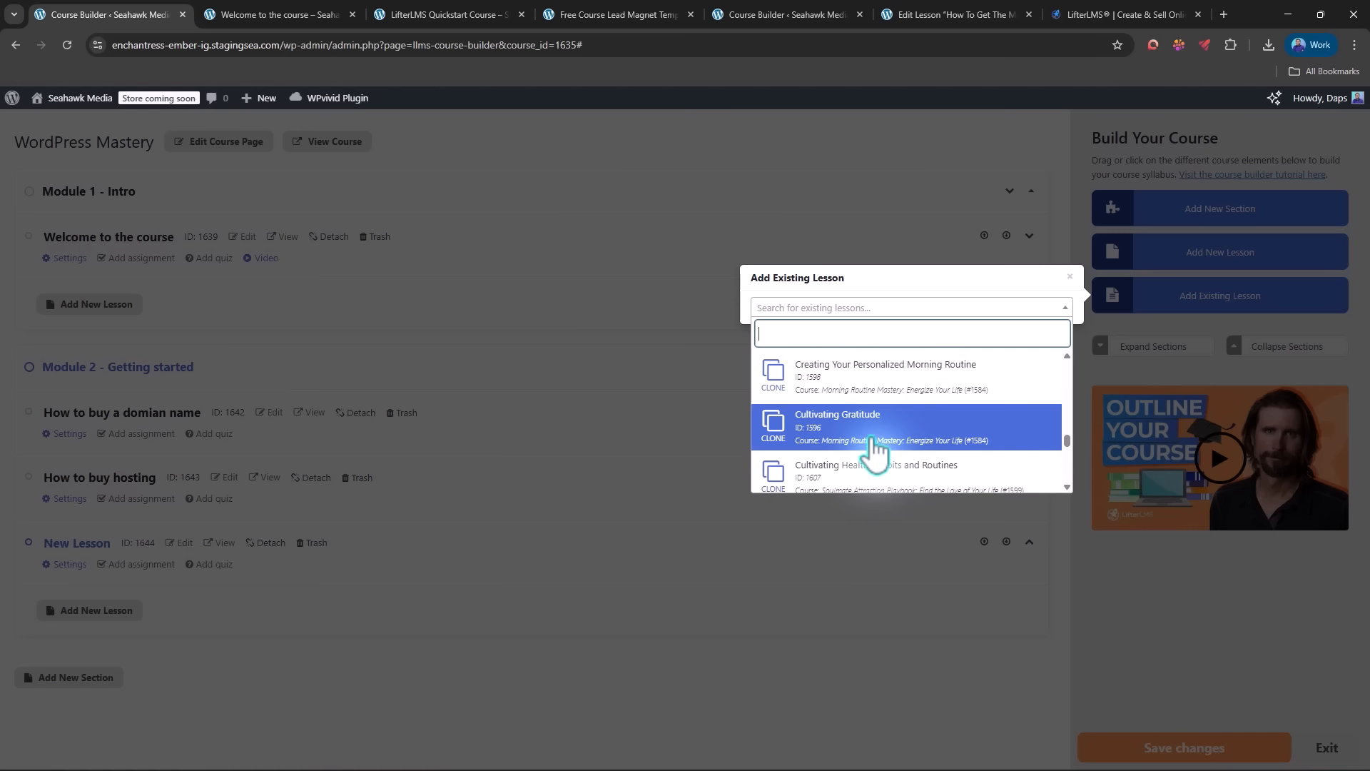
{"action": "left_click", "coordinate": [871, 441]}
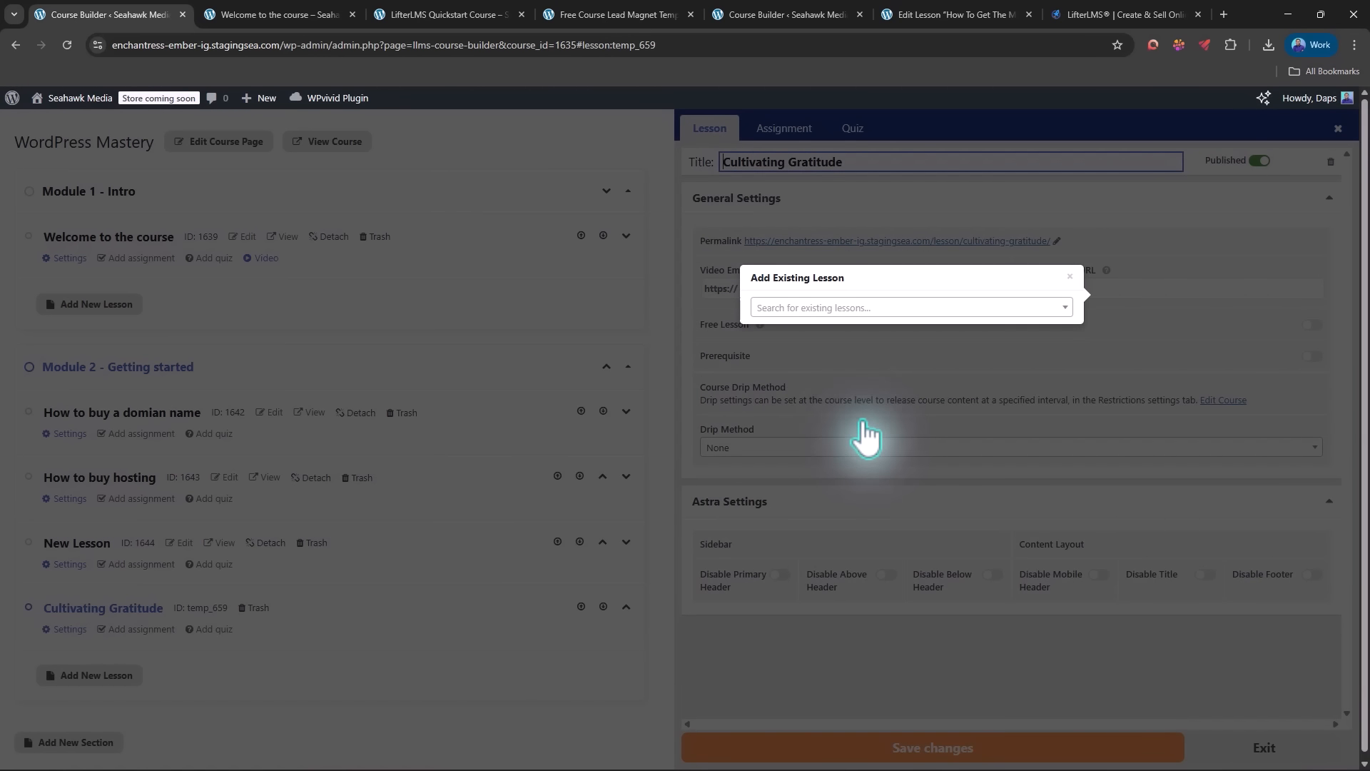
{"action": "left_click", "coordinate": [771, 460]}
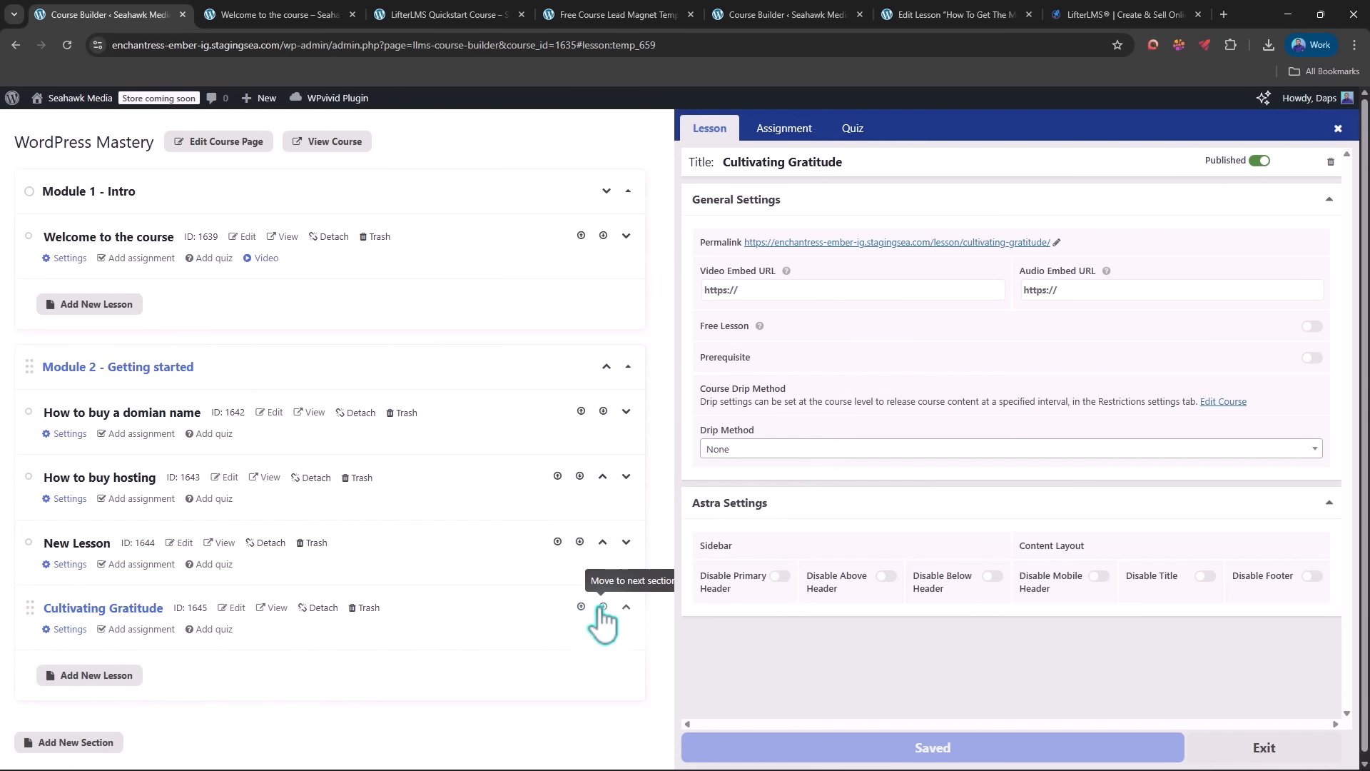
Step: Move the "Cultivating Gratitude" lesson up to Module 1, close its settings, and save the course changes
{"action": "left_click", "coordinate": [581, 605]}
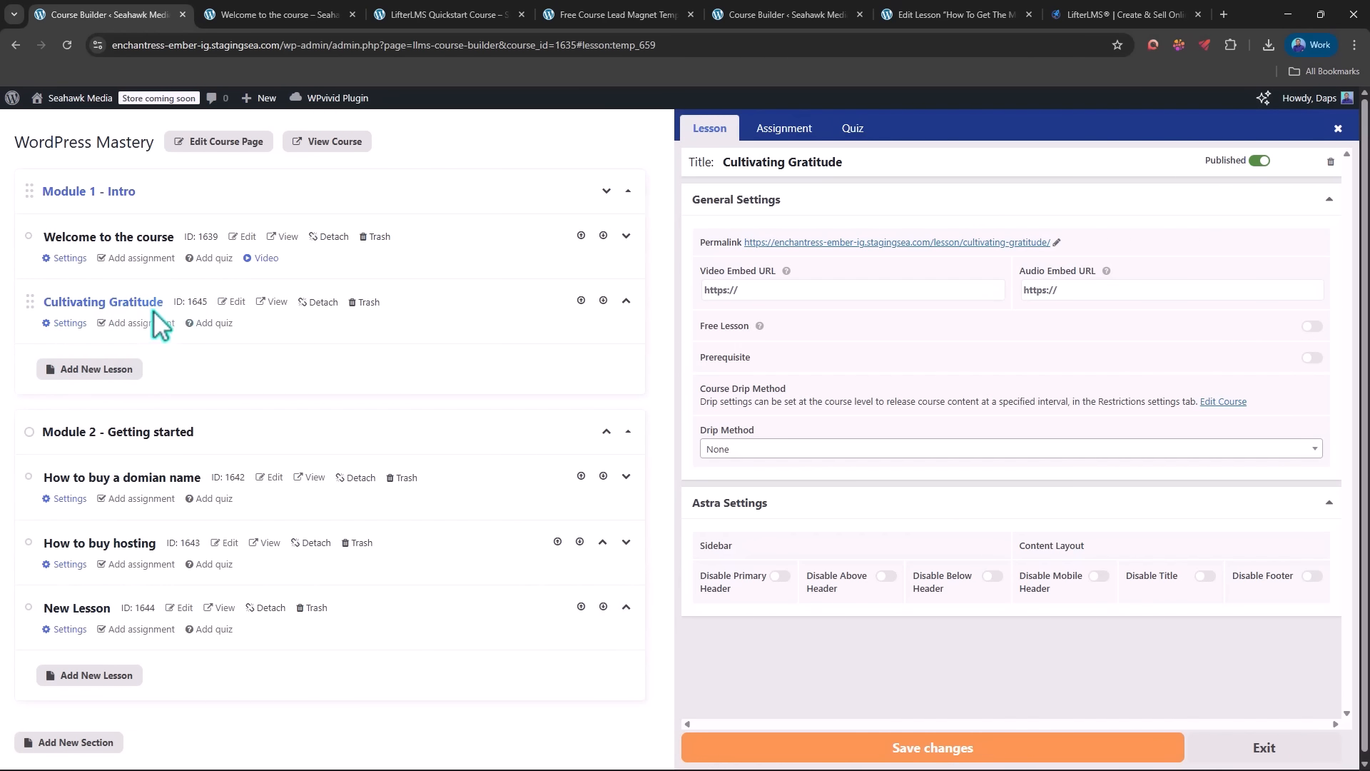
{"action": "left_click", "coordinate": [1337, 131]}
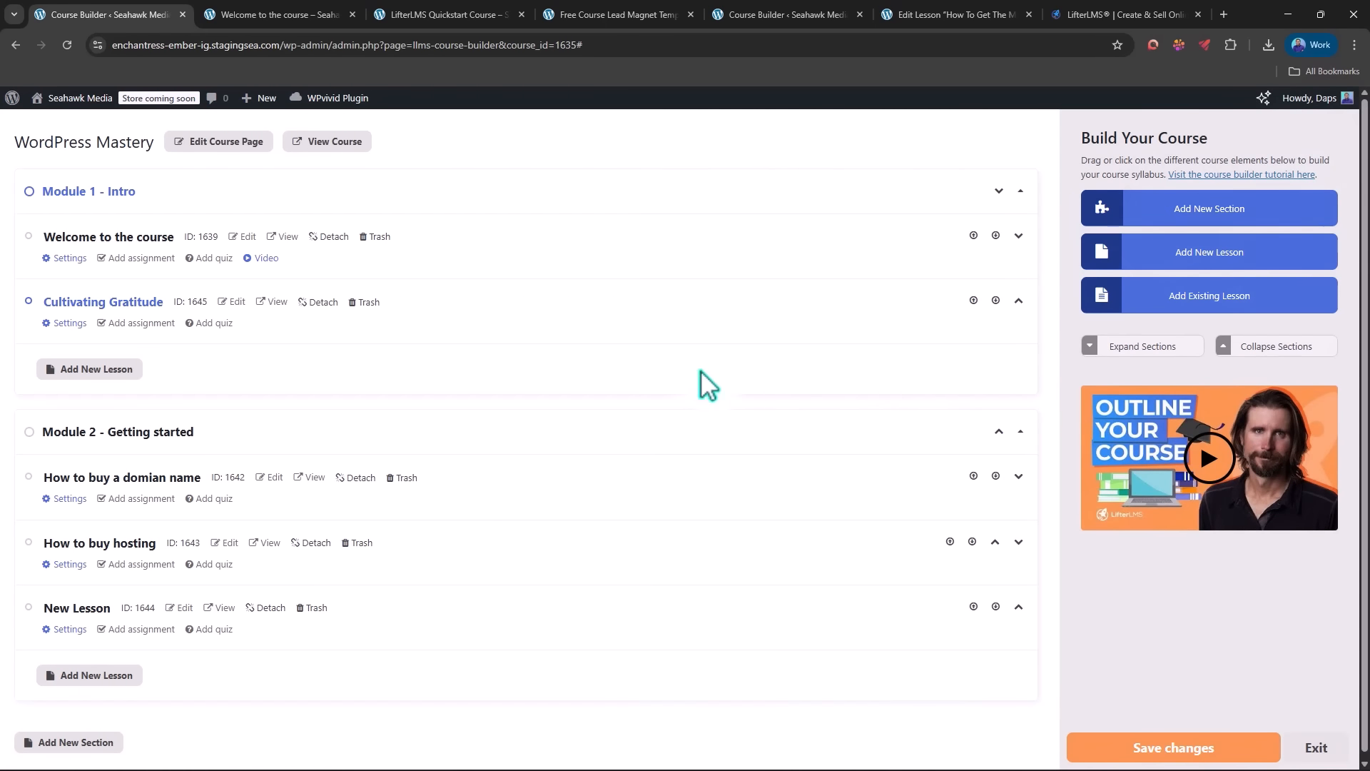
{"action": "left_click", "coordinate": [1168, 749]}
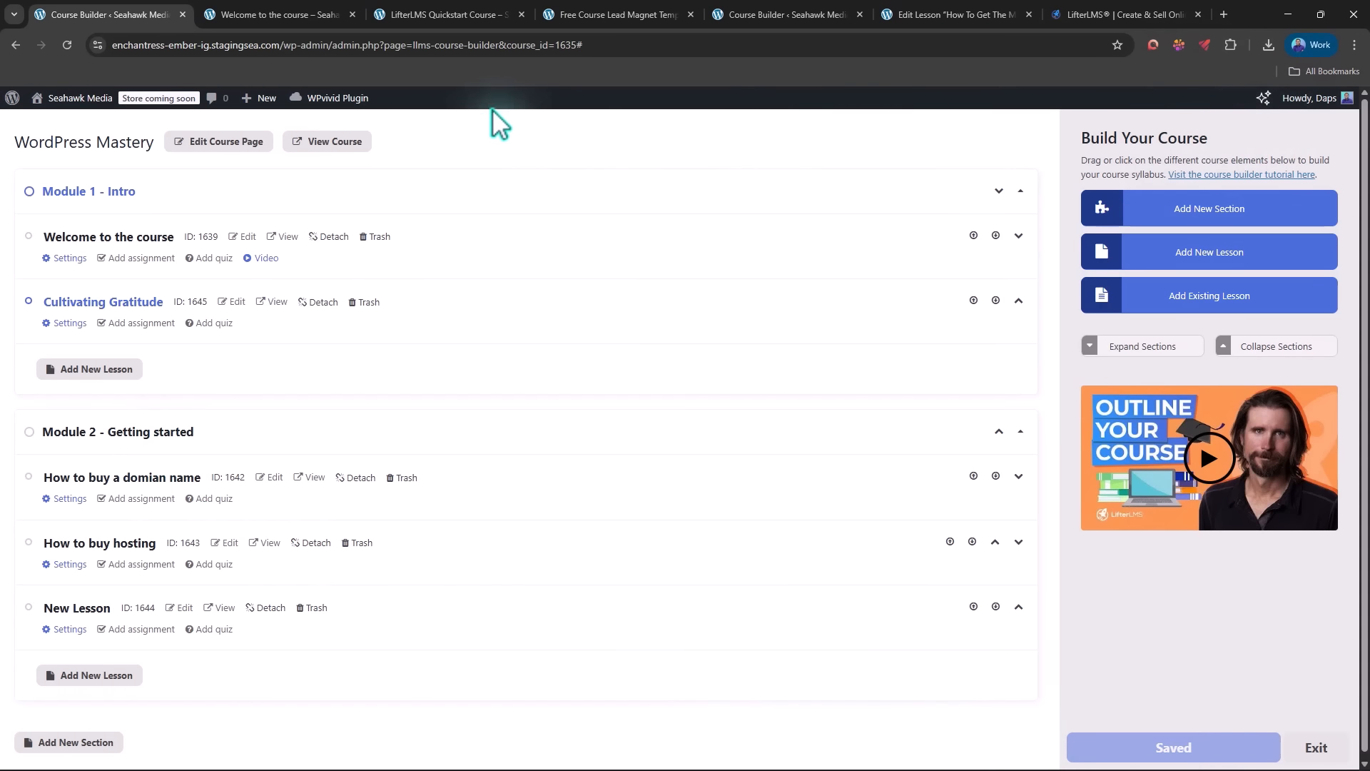
Step: View the WordPress Mastery course page and examine its access plan, module and lesson list, review form, and comment area
{"action": "left_click", "coordinate": [335, 143]}
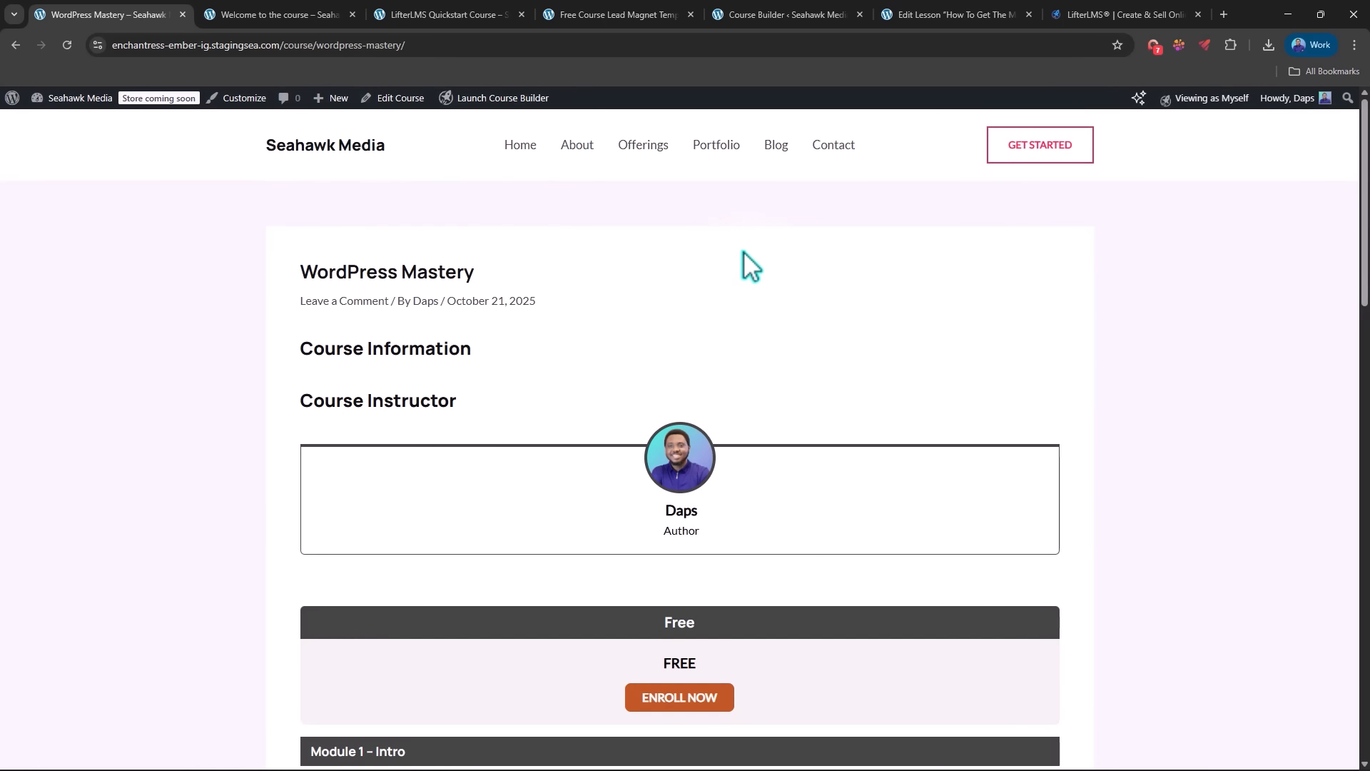
{"action": "scroll", "coordinate": [780, 239], "scroll_direction": "down", "scroll_amount": 3}
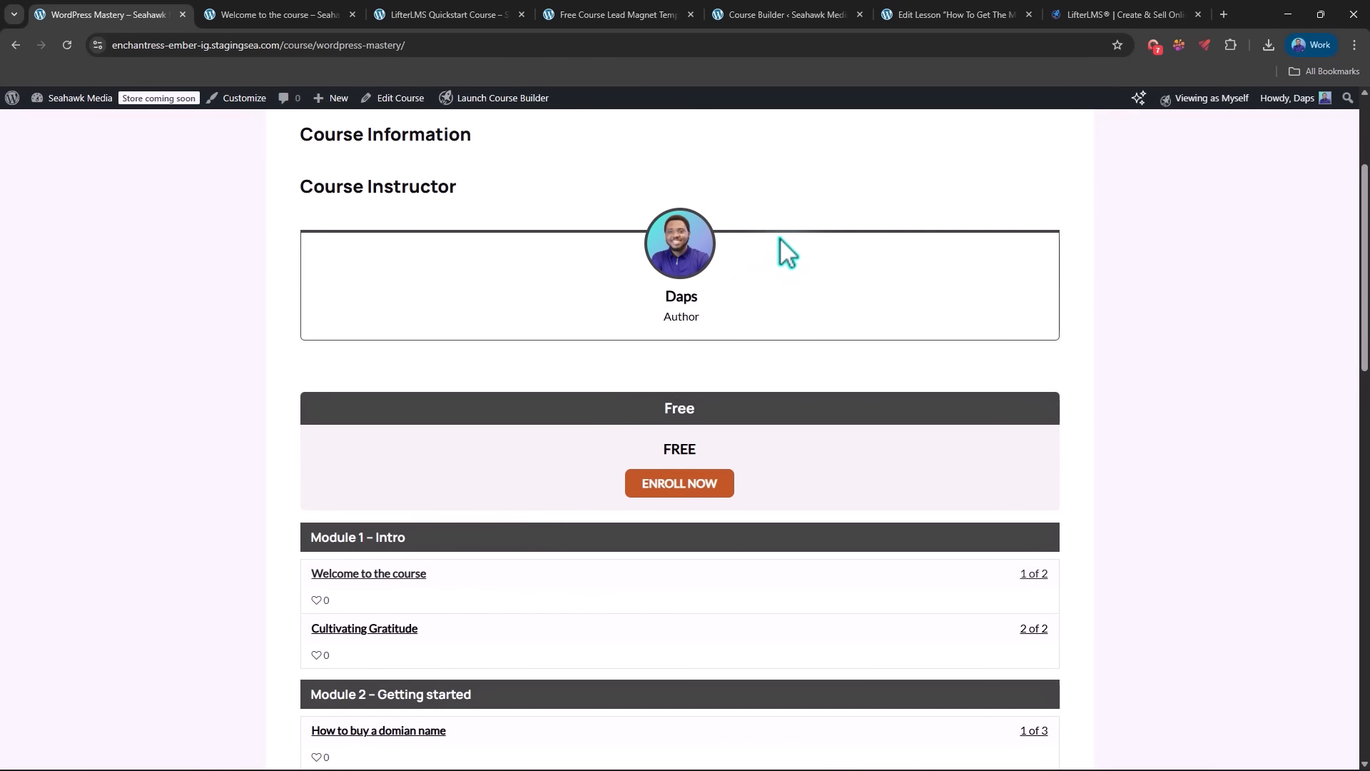
{"action": "scroll", "coordinate": [788, 251], "scroll_direction": "up", "scroll_amount": 3}
{"action": "scroll", "coordinate": [597, 310], "scroll_direction": "down", "scroll_amount": 8}
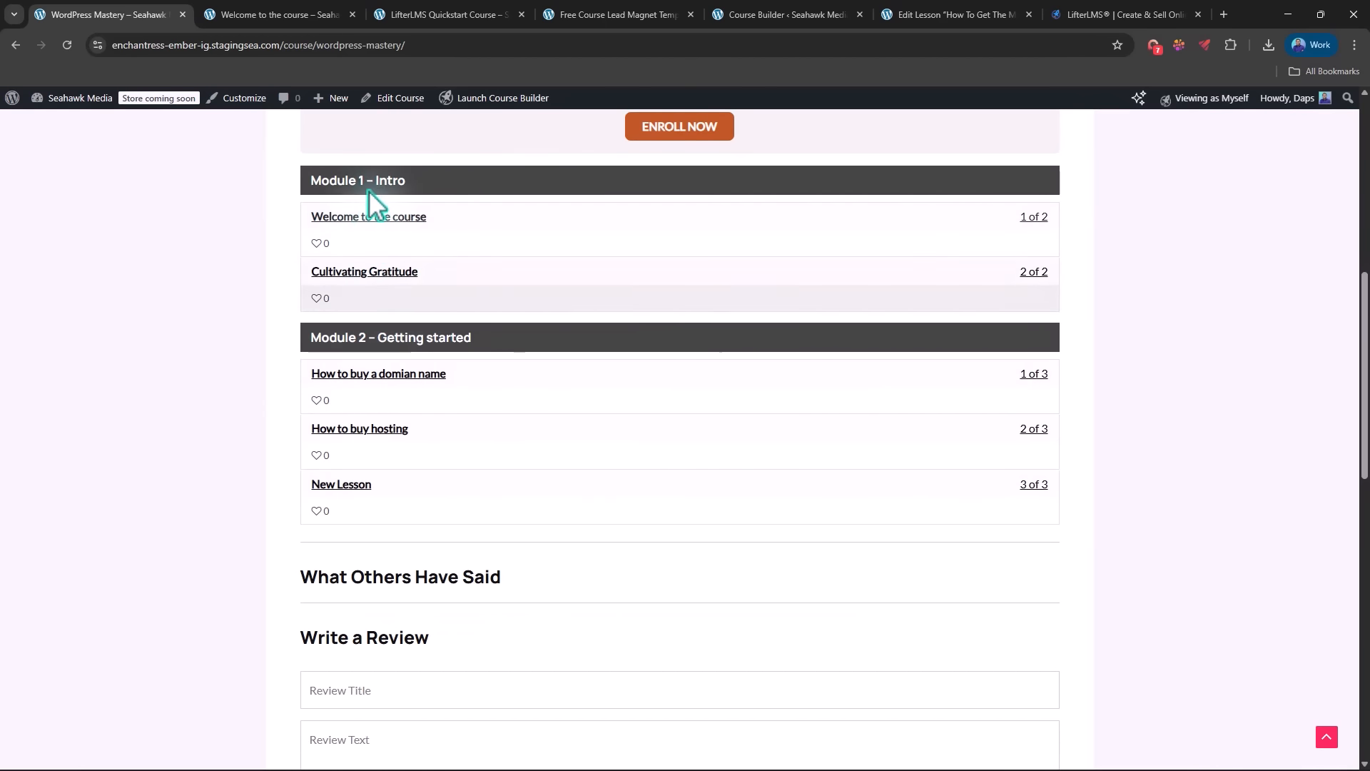
{"action": "scroll", "coordinate": [422, 407], "scroll_direction": "down", "scroll_amount": 4}
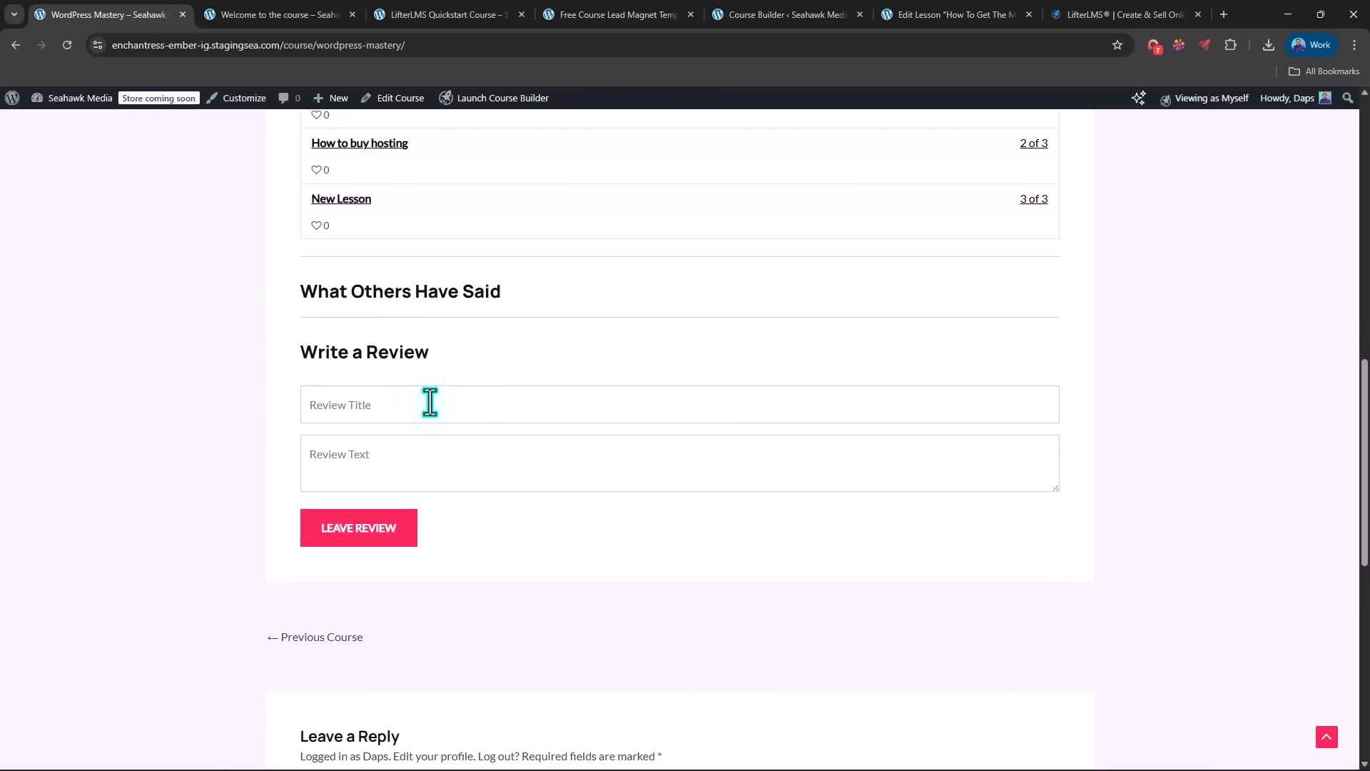
{"action": "scroll", "coordinate": [485, 485], "scroll_direction": "down", "scroll_amount": 6}
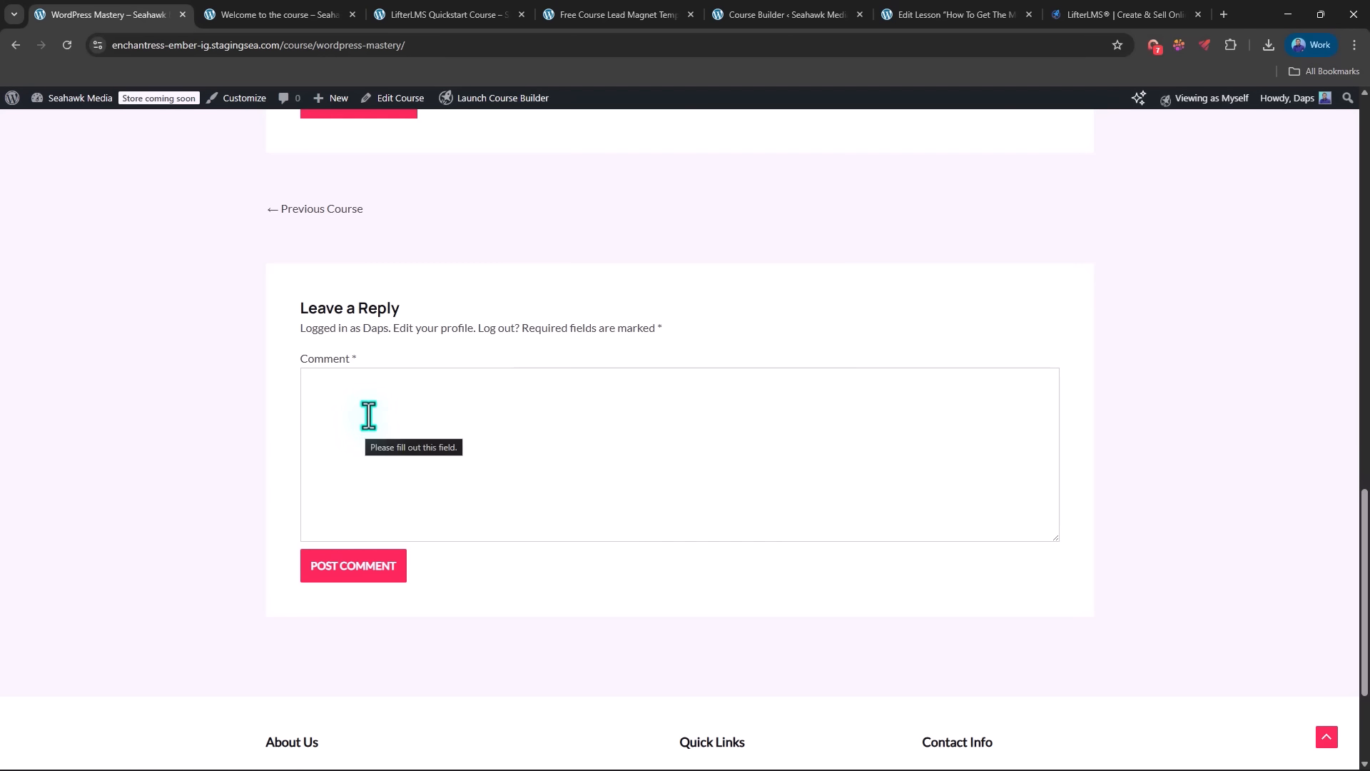
{"action": "scroll", "coordinate": [368, 416], "scroll_direction": "up", "scroll_amount": 20}
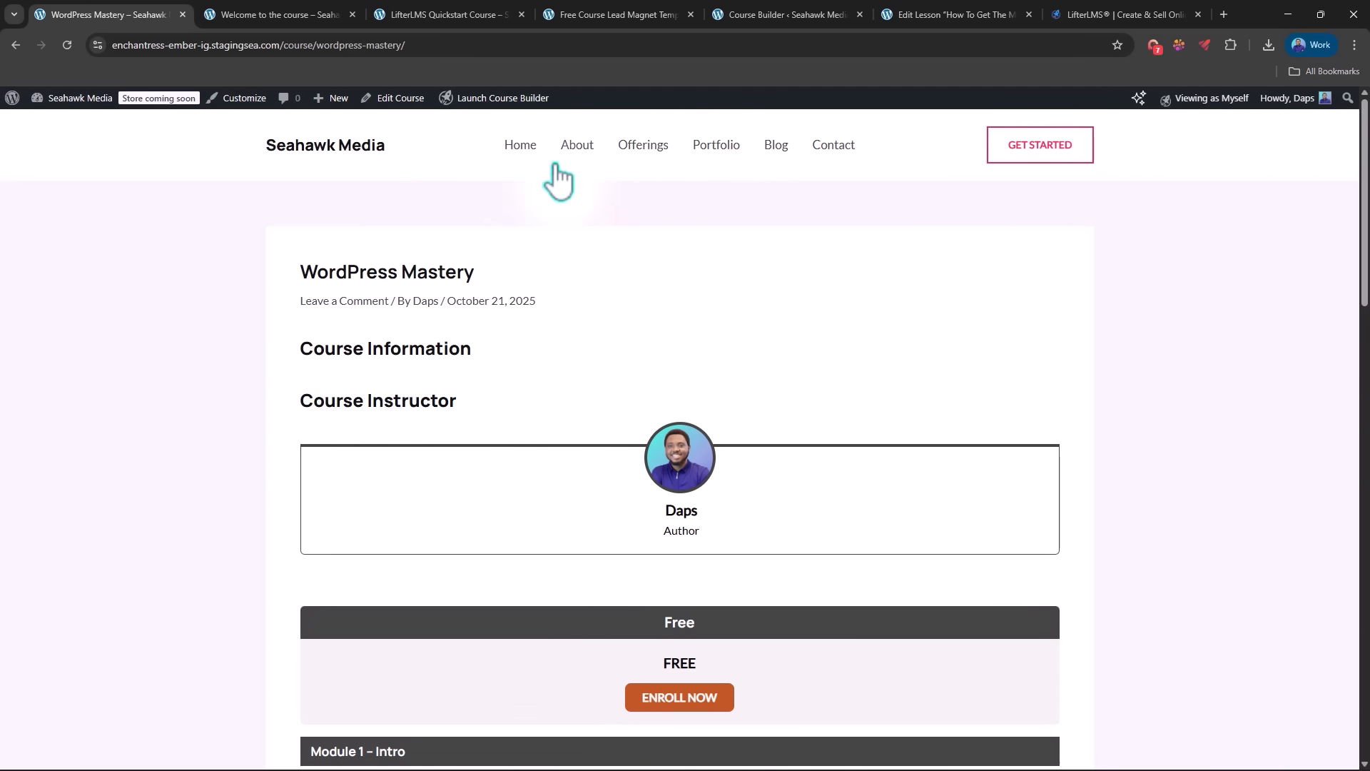
Step: Open the site's menu editor and add the Dashboard, Purchase, Membership Catalog, and Course Catalog pages to the Main Menu
{"action": "mouse_move", "coordinate": [72, 97]}
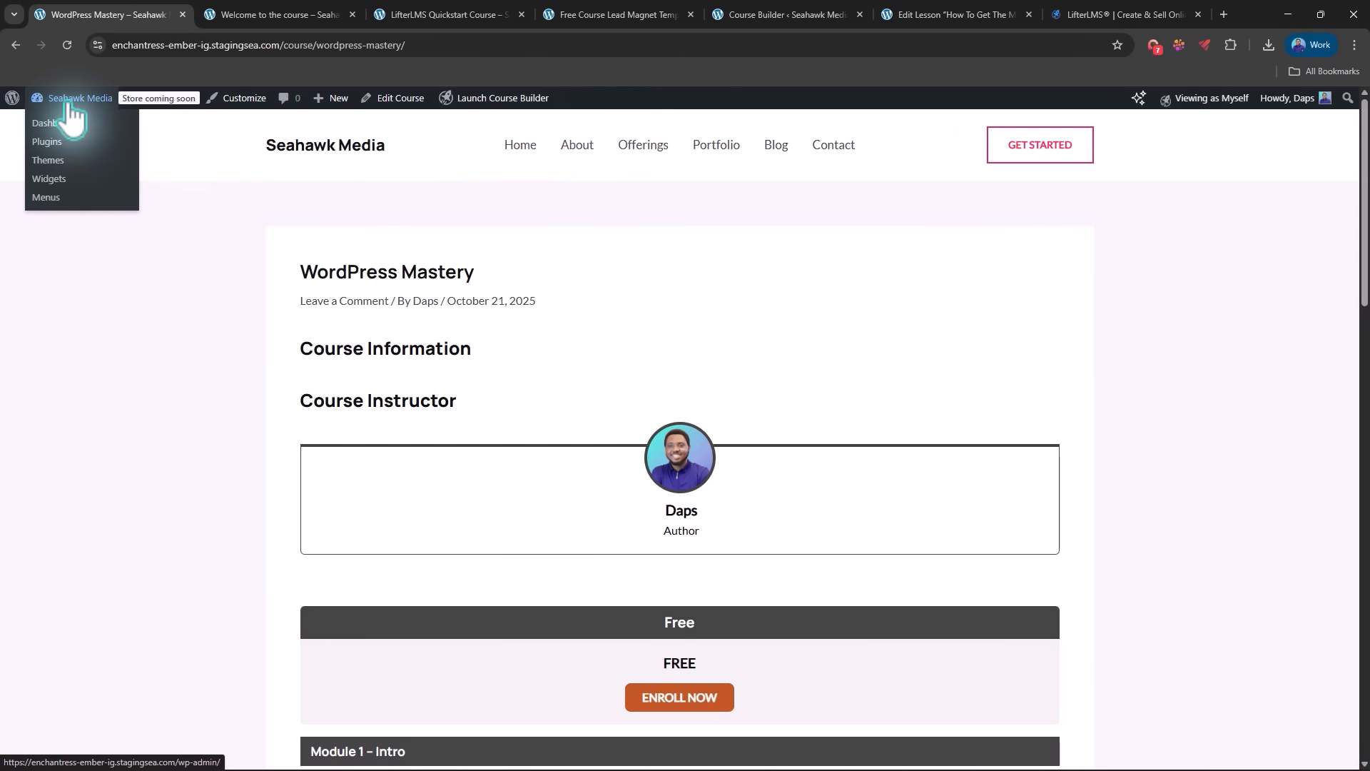
{"action": "left_click", "coordinate": [44, 202]}
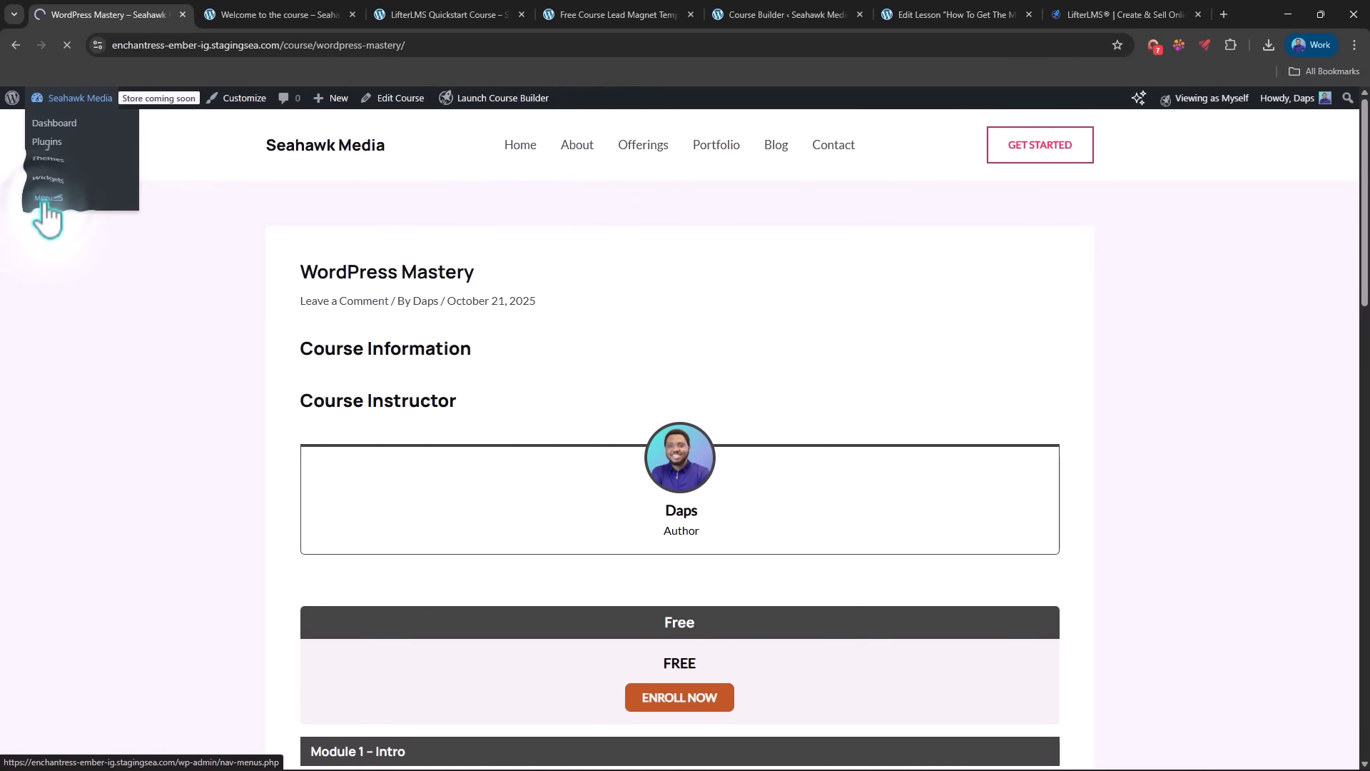
{"action": "scroll", "coordinate": [327, 327], "scroll_direction": "down", "scroll_amount": 1}
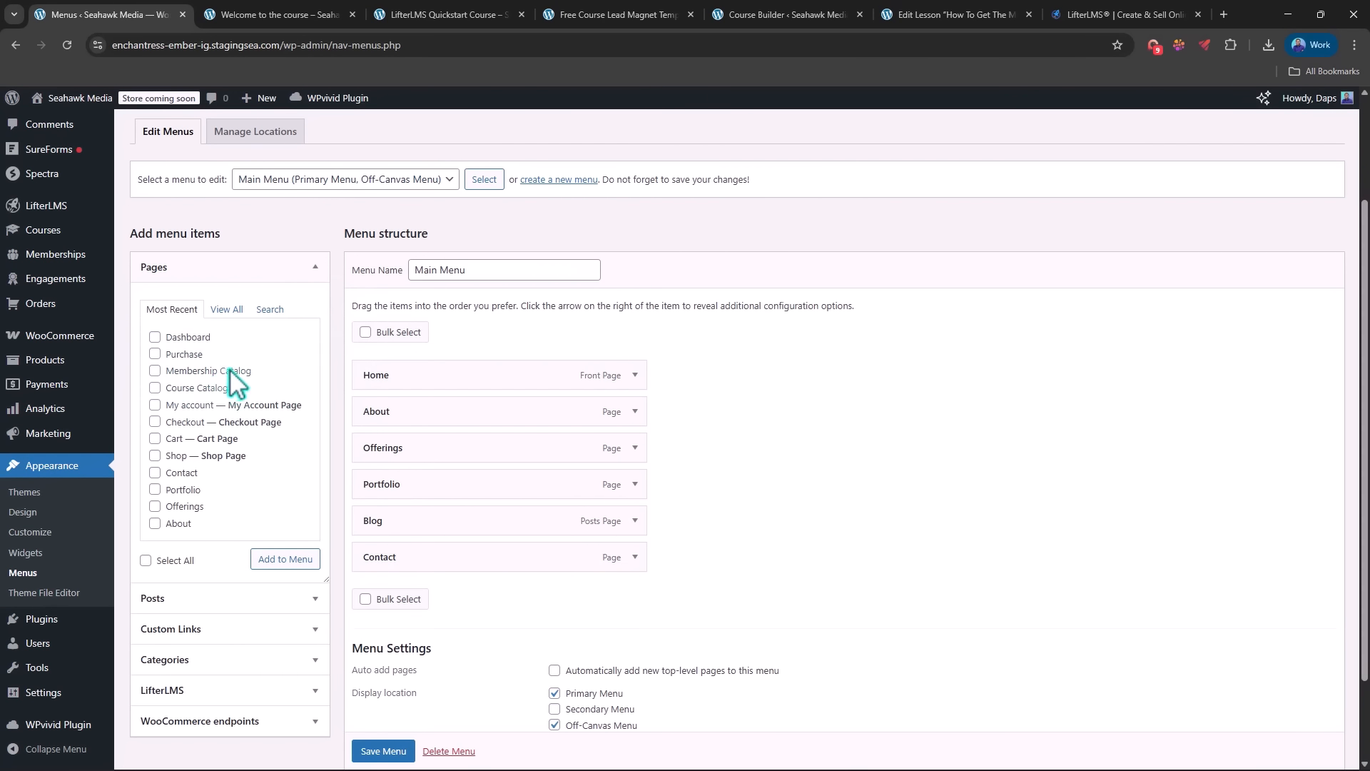
{"action": "left_click", "coordinate": [155, 336]}
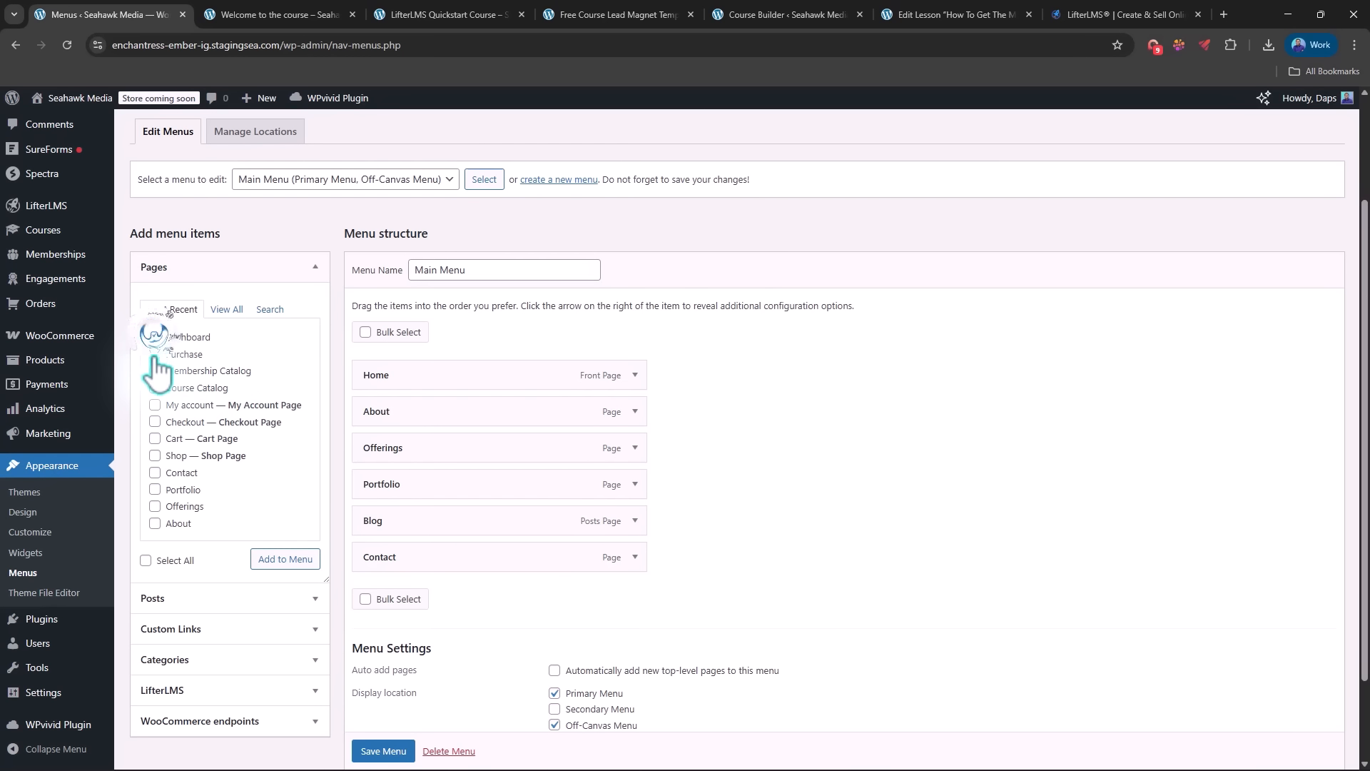
{"action": "left_click", "coordinate": [154, 354]}
{"action": "left_click", "coordinate": [154, 371]}
{"action": "left_click", "coordinate": [155, 388]}
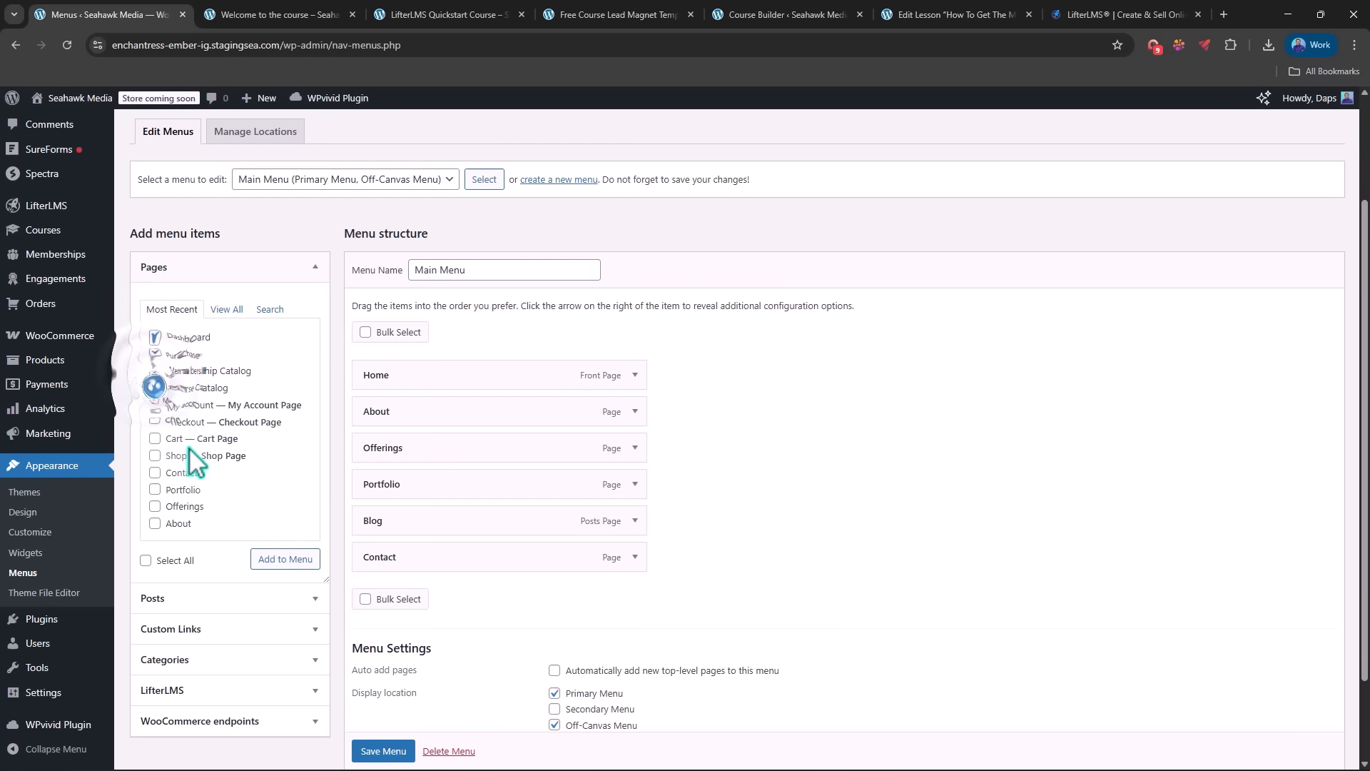
{"action": "left_click", "coordinate": [295, 562]}
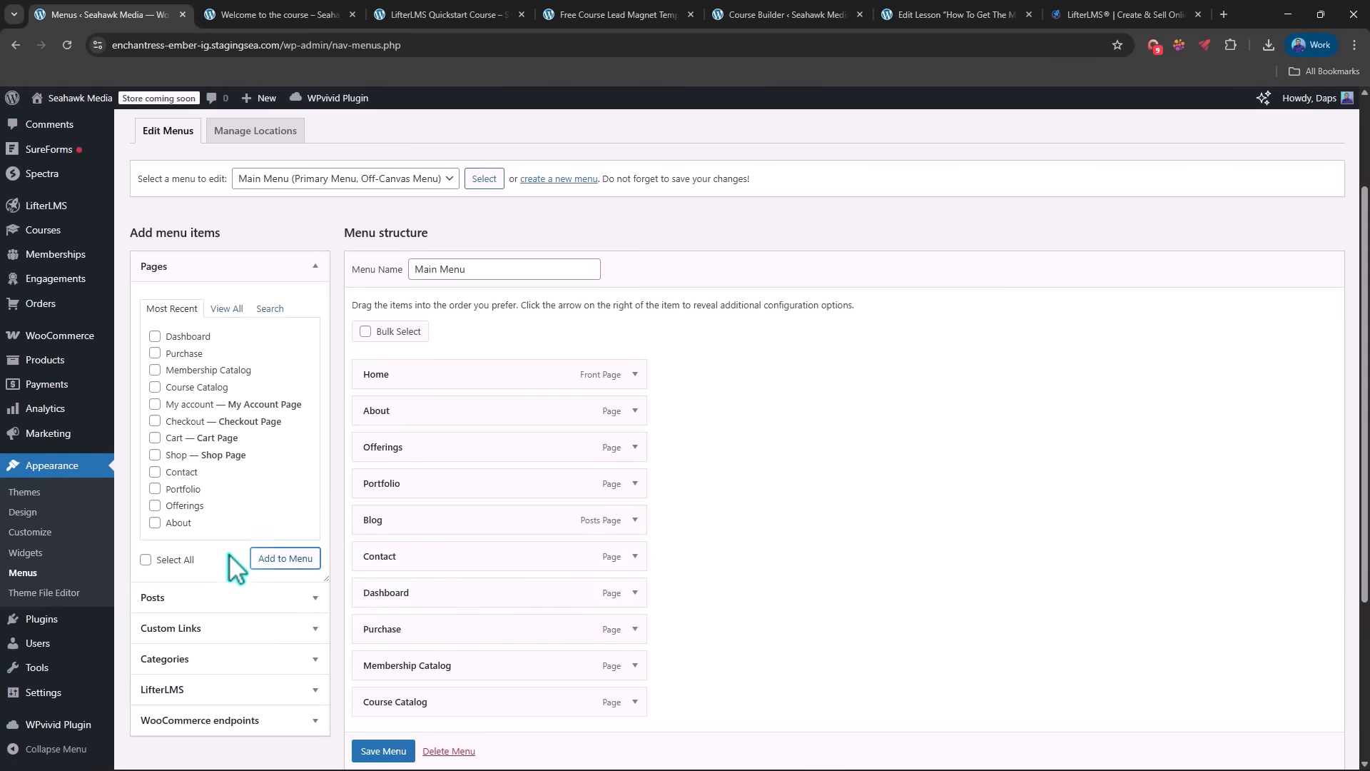
Step: Add a custom link to the Main Menu with the URL "#" and the link text "Course Pages"
{"action": "scroll", "coordinate": [235, 567], "scroll_direction": "down", "scroll_amount": 2}
{"action": "left_click", "coordinate": [315, 489]}
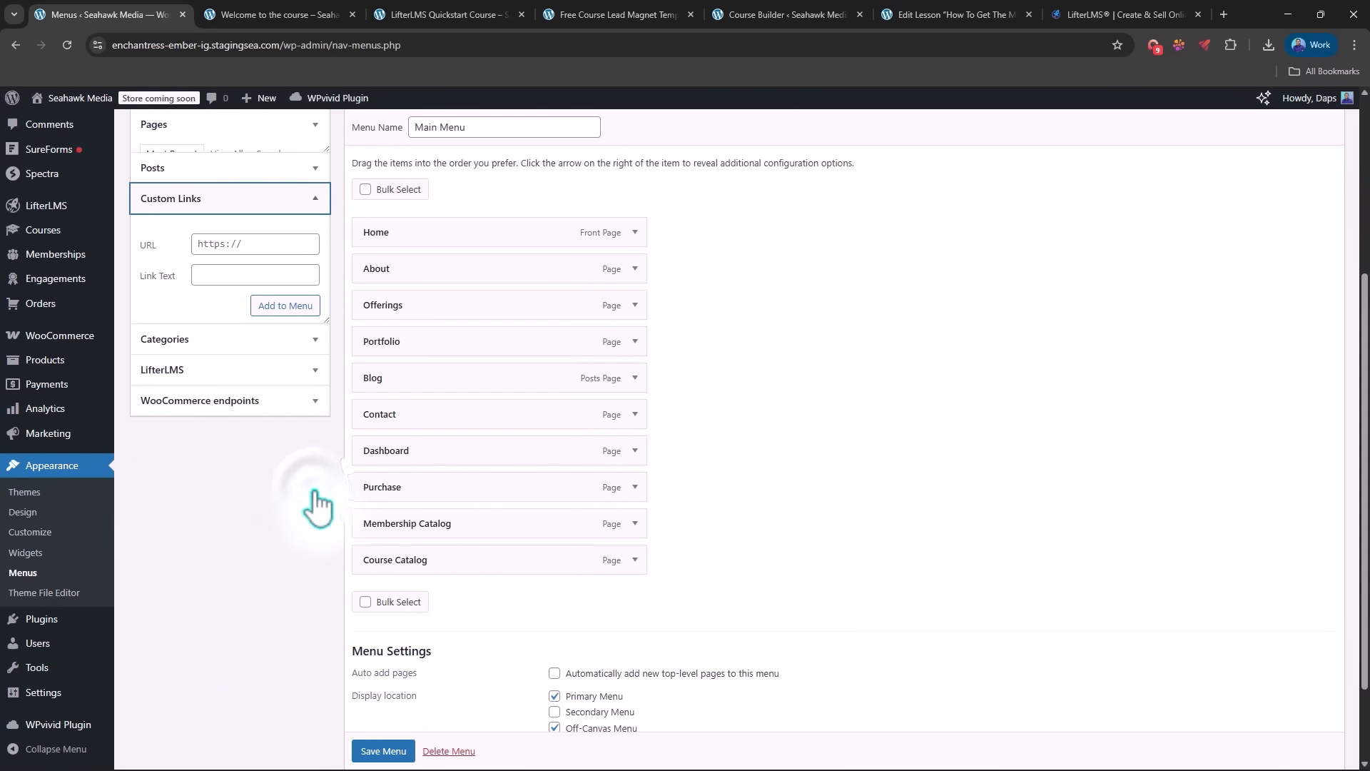
{"action": "left_click", "coordinate": [212, 231]}
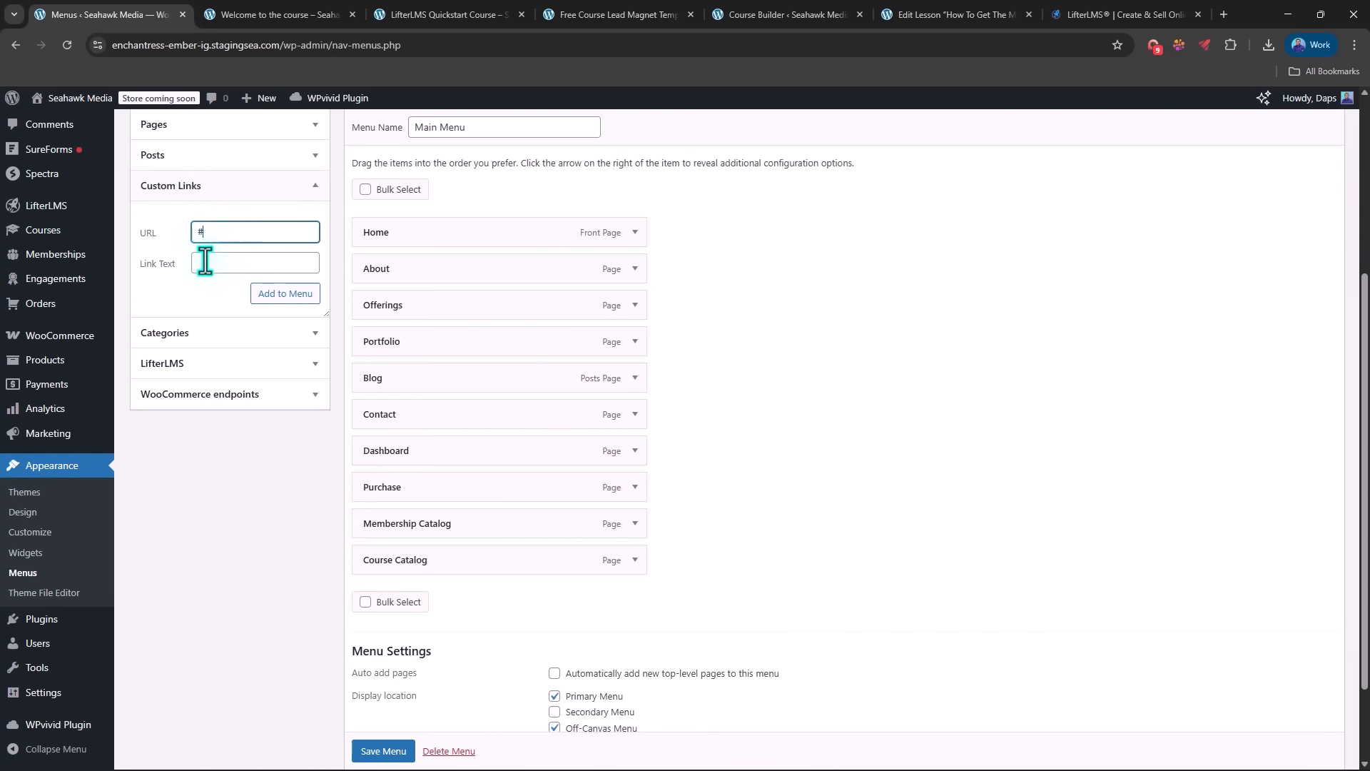
{"action": "left_click", "coordinate": [204, 263]}
{"action": "type", "text": "Course Pages"}
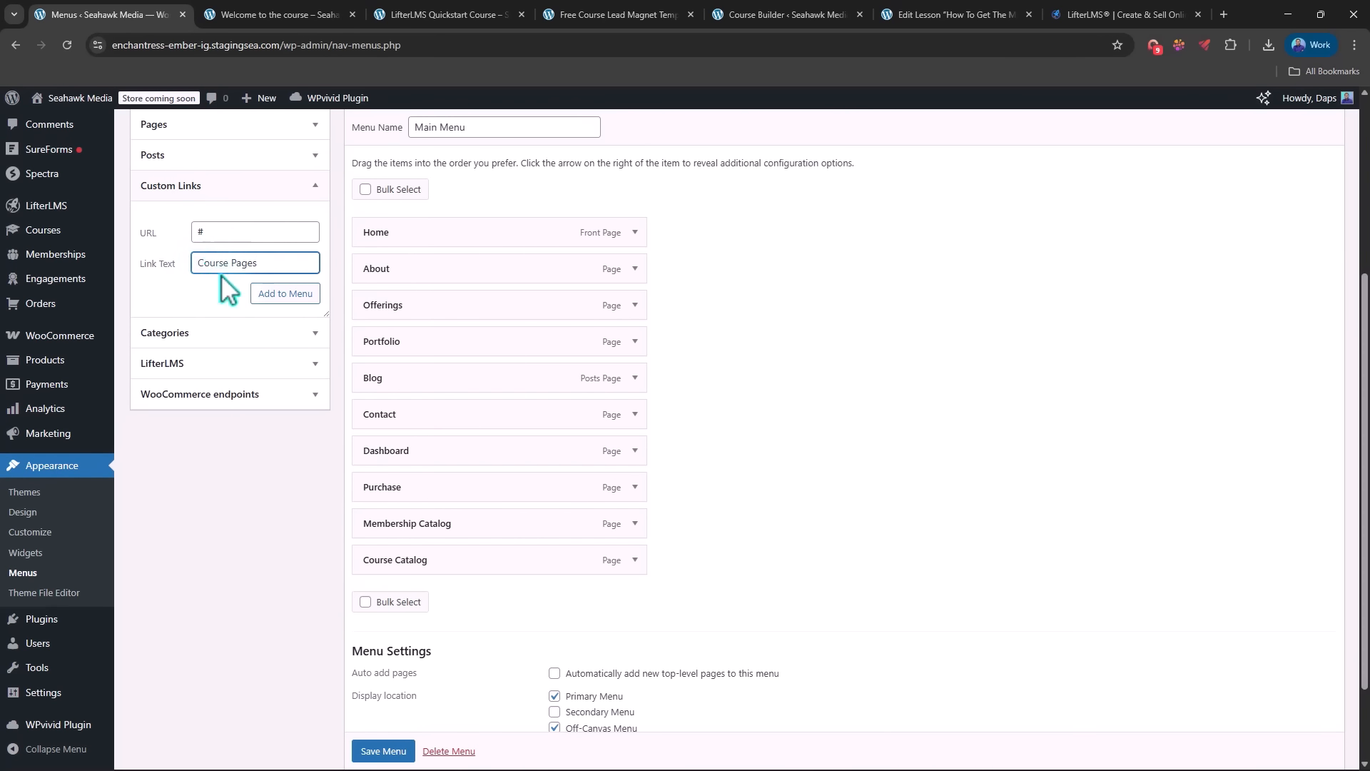
{"action": "left_click", "coordinate": [266, 295]}
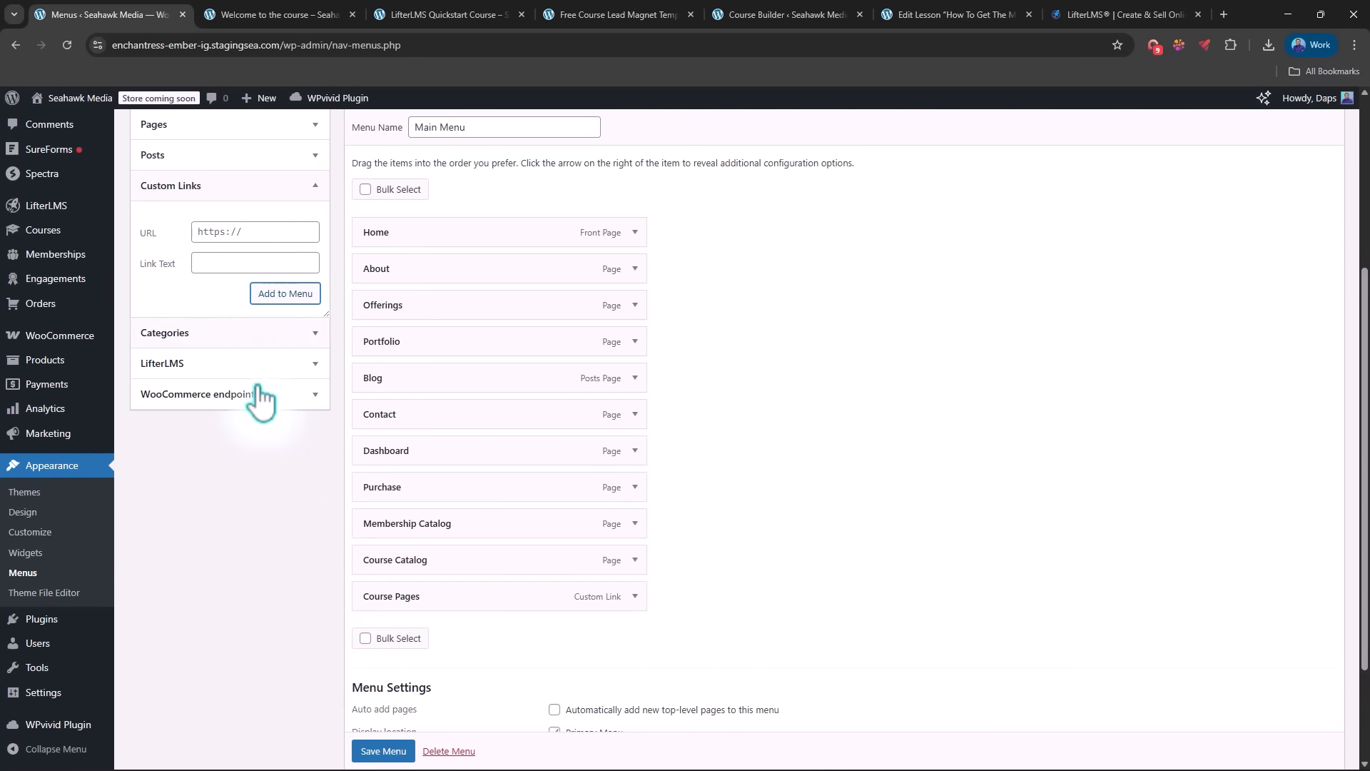
Step: Move Course Pages directly below Contact, nest Dashboard, Purchase, Membership Catalog, and Course Catalog under it, and save the Main Menu
{"action": "left_click_drag", "start_coordinate": [422, 595], "coordinate": [425, 448]}
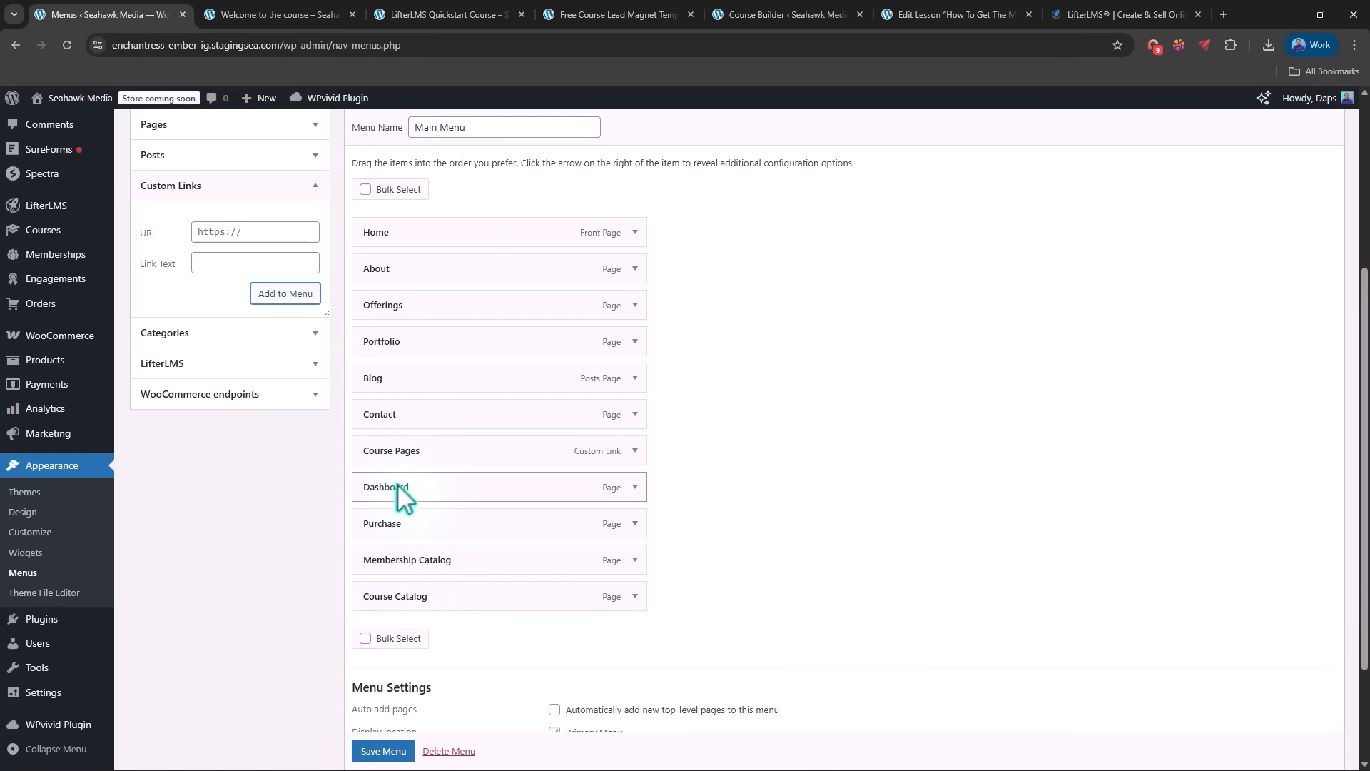
{"action": "left_click_drag", "start_coordinate": [406, 499], "coordinate": [434, 592]}
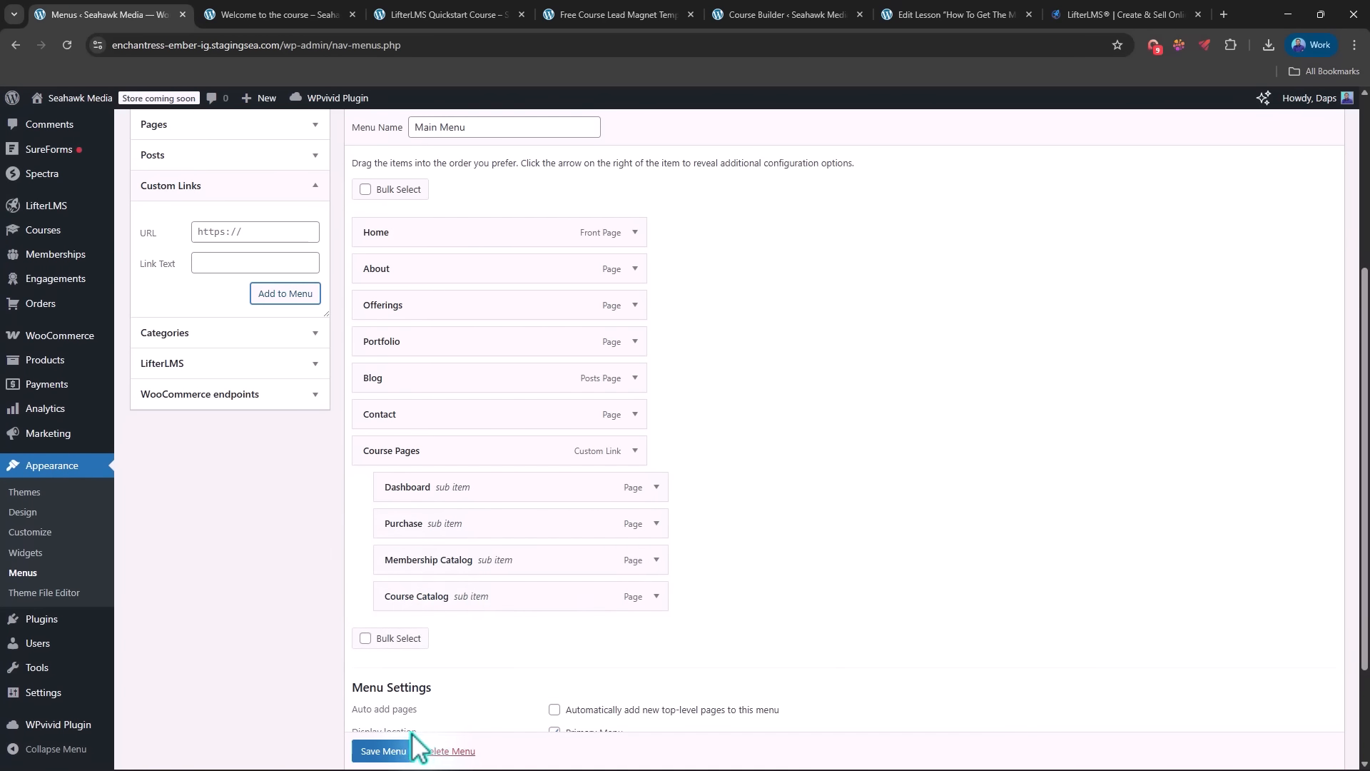
{"action": "scroll", "coordinate": [400, 746], "scroll_direction": "down", "scroll_amount": 1}
{"action": "left_click", "coordinate": [389, 753]}
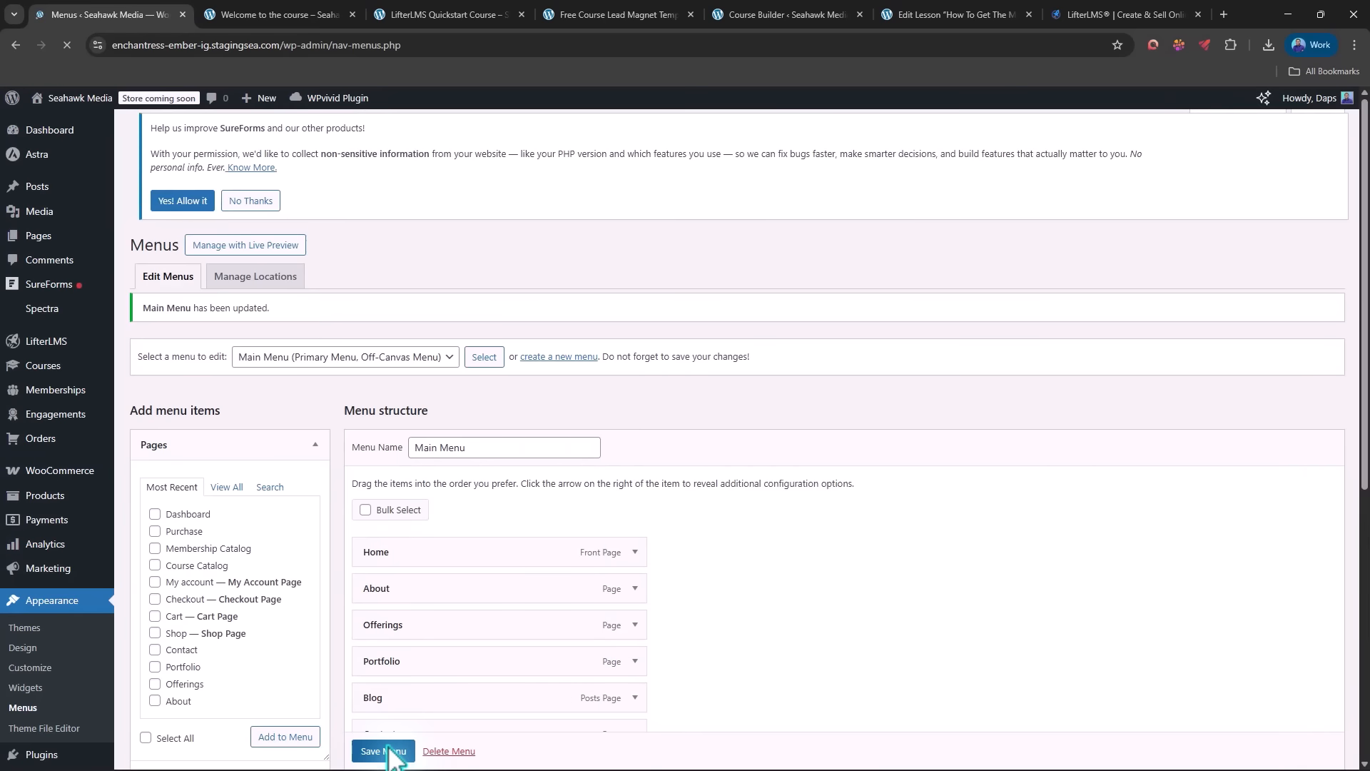
Step: Reload the live site, open Course Catalog from the Course Pages submenu, and examine the listed courses
{"action": "left_click", "coordinate": [264, 14]}
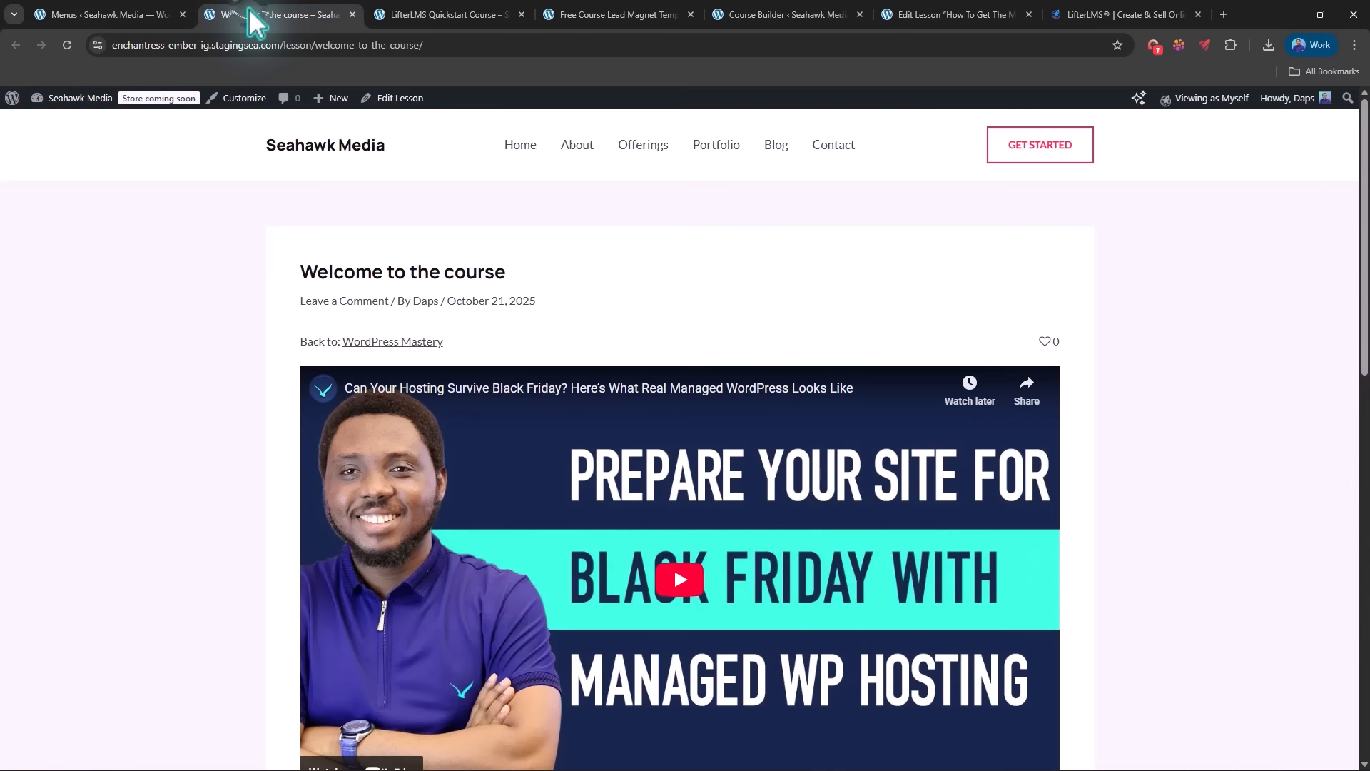
{"action": "left_click", "coordinate": [67, 45]}
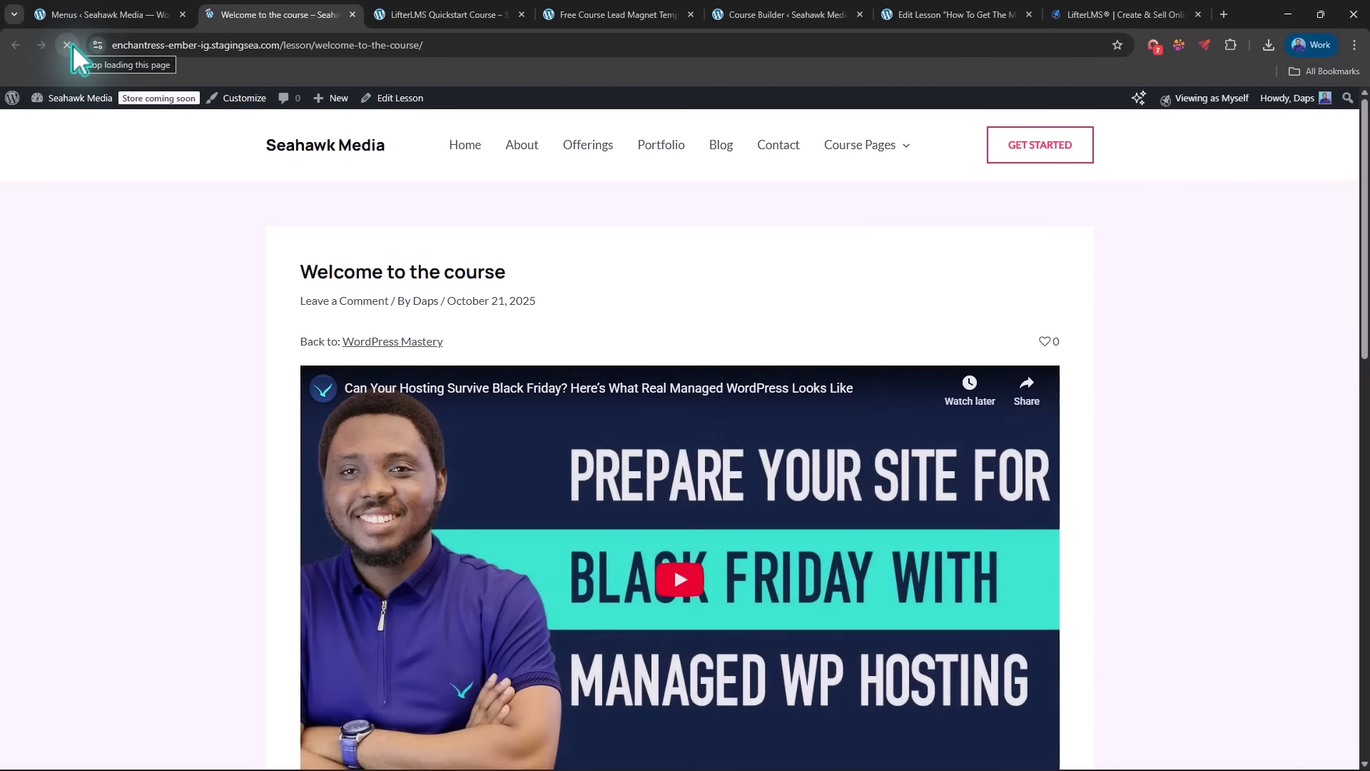
{"action": "mouse_move", "coordinate": [897, 135]}
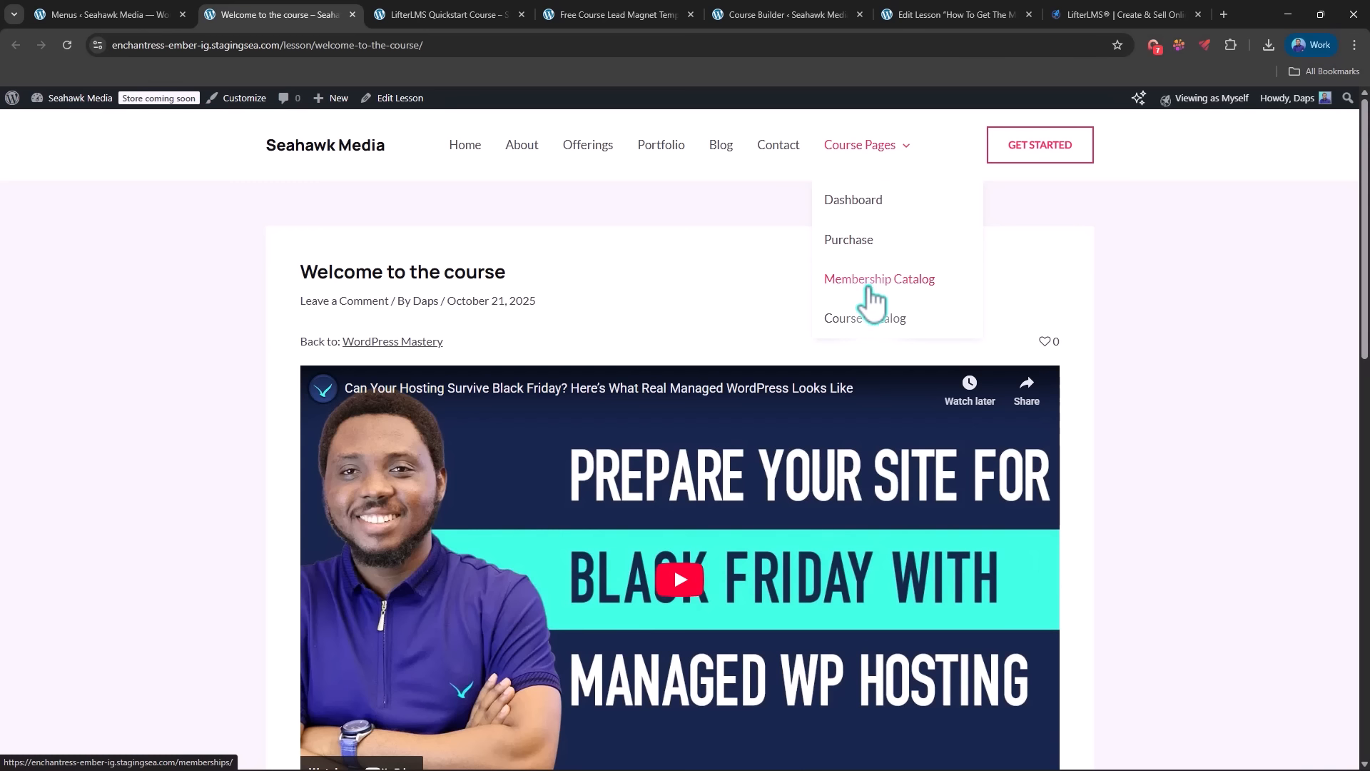
{"action": "left_click", "coordinate": [865, 320]}
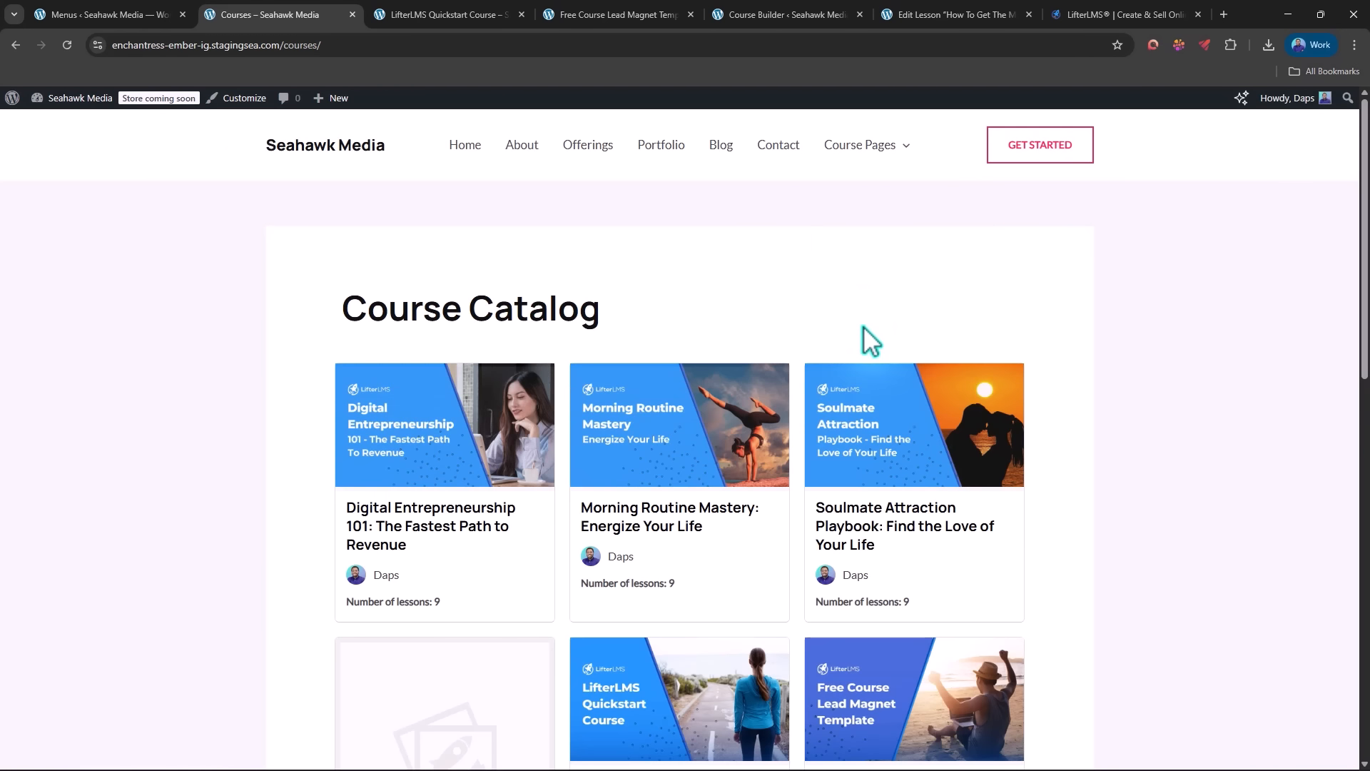
{"action": "scroll", "coordinate": [905, 341], "scroll_direction": "down", "scroll_amount": 4}
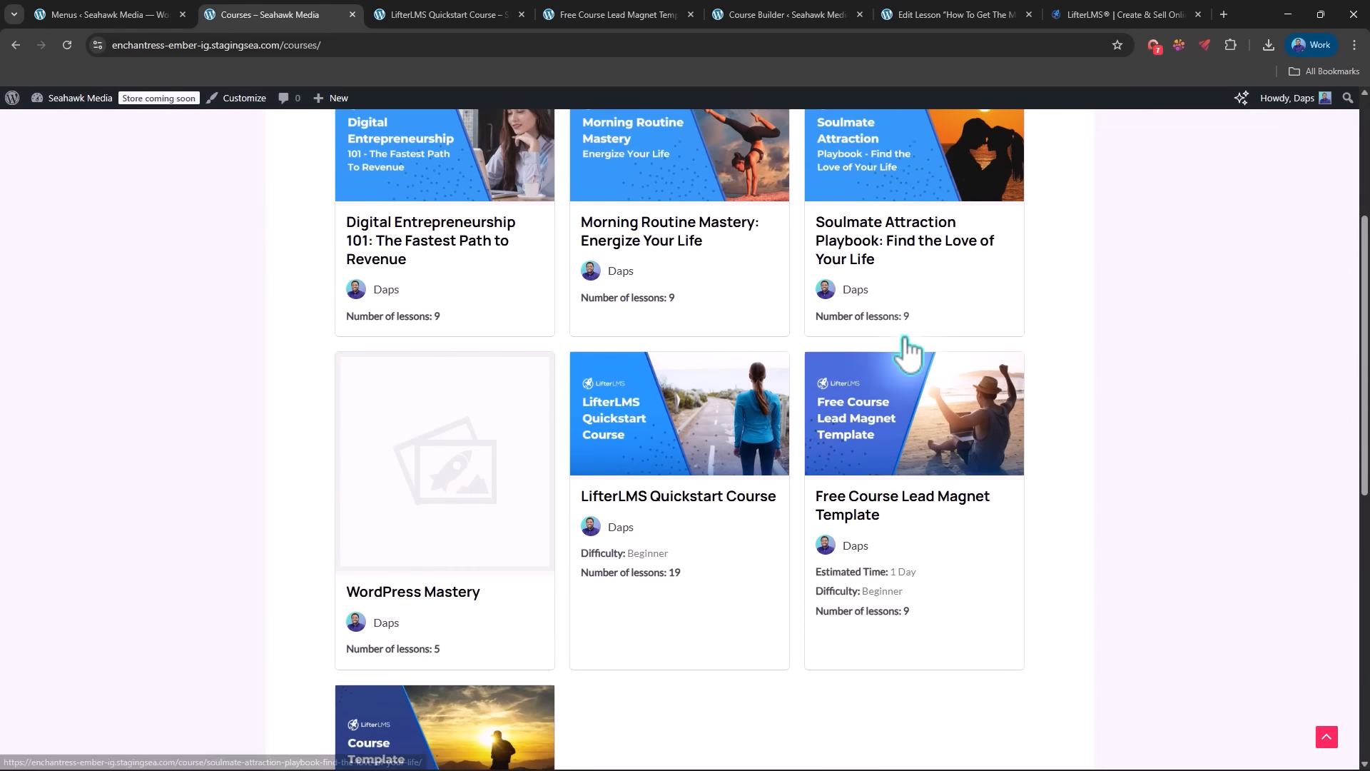
{"action": "scroll", "coordinate": [906, 353], "scroll_direction": "down", "scroll_amount": 4}
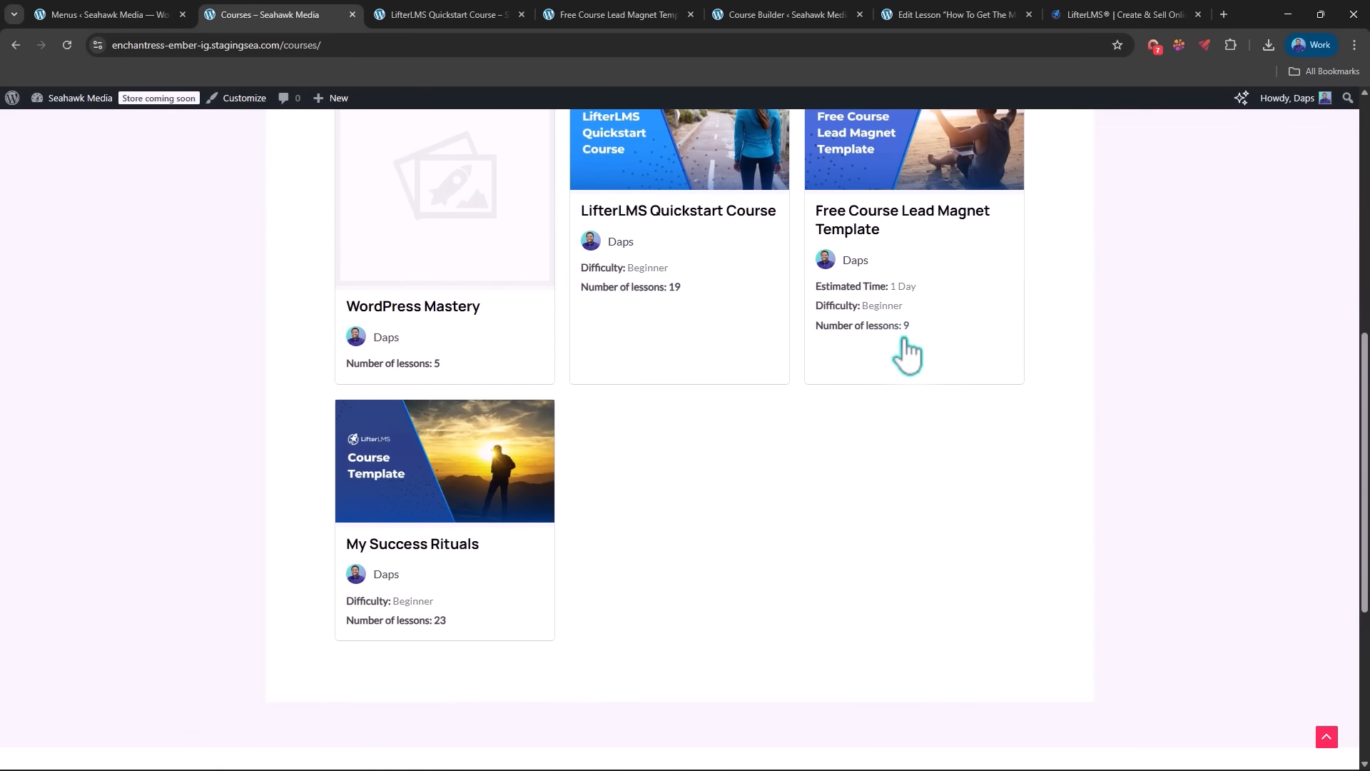
{"action": "scroll", "coordinate": [908, 355], "scroll_direction": "up", "scroll_amount": 1}
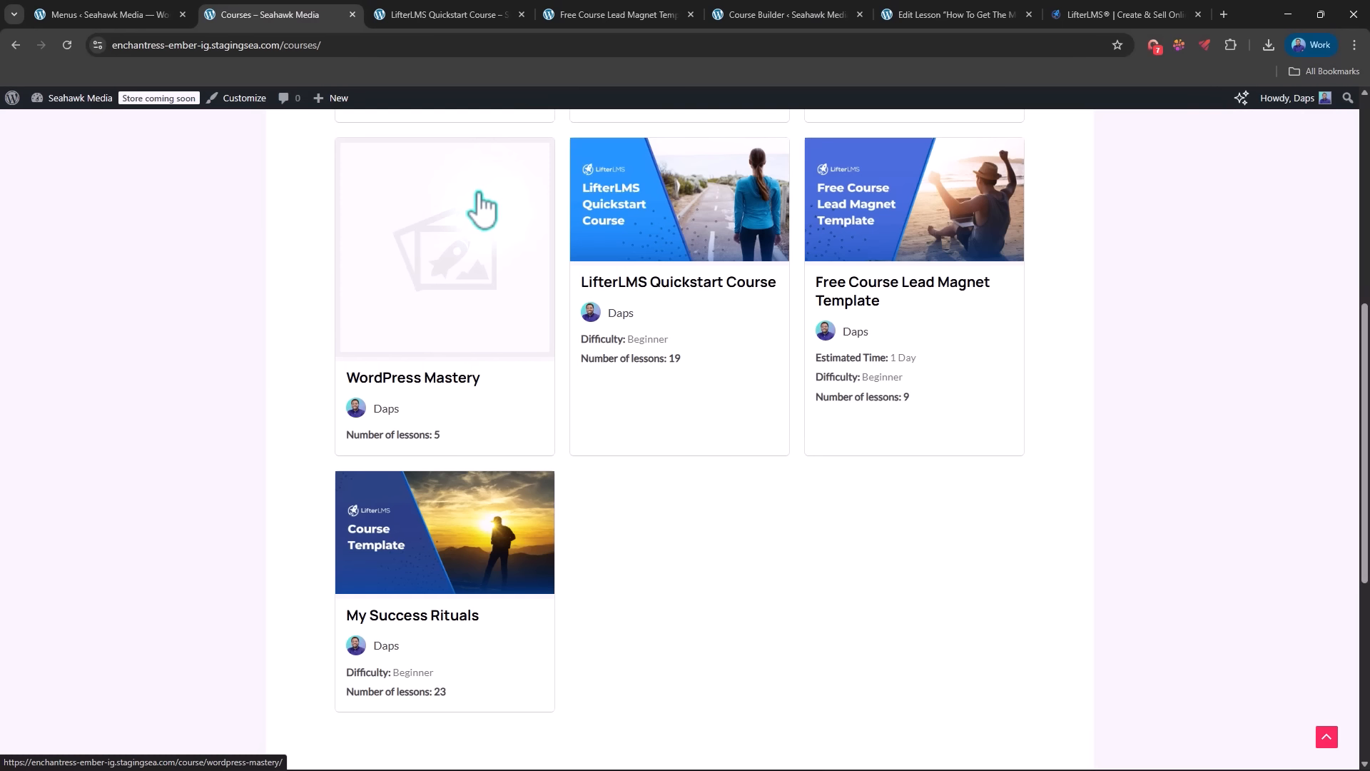
{"action": "scroll", "coordinate": [481, 223], "scroll_direction": "down", "scroll_amount": 1}
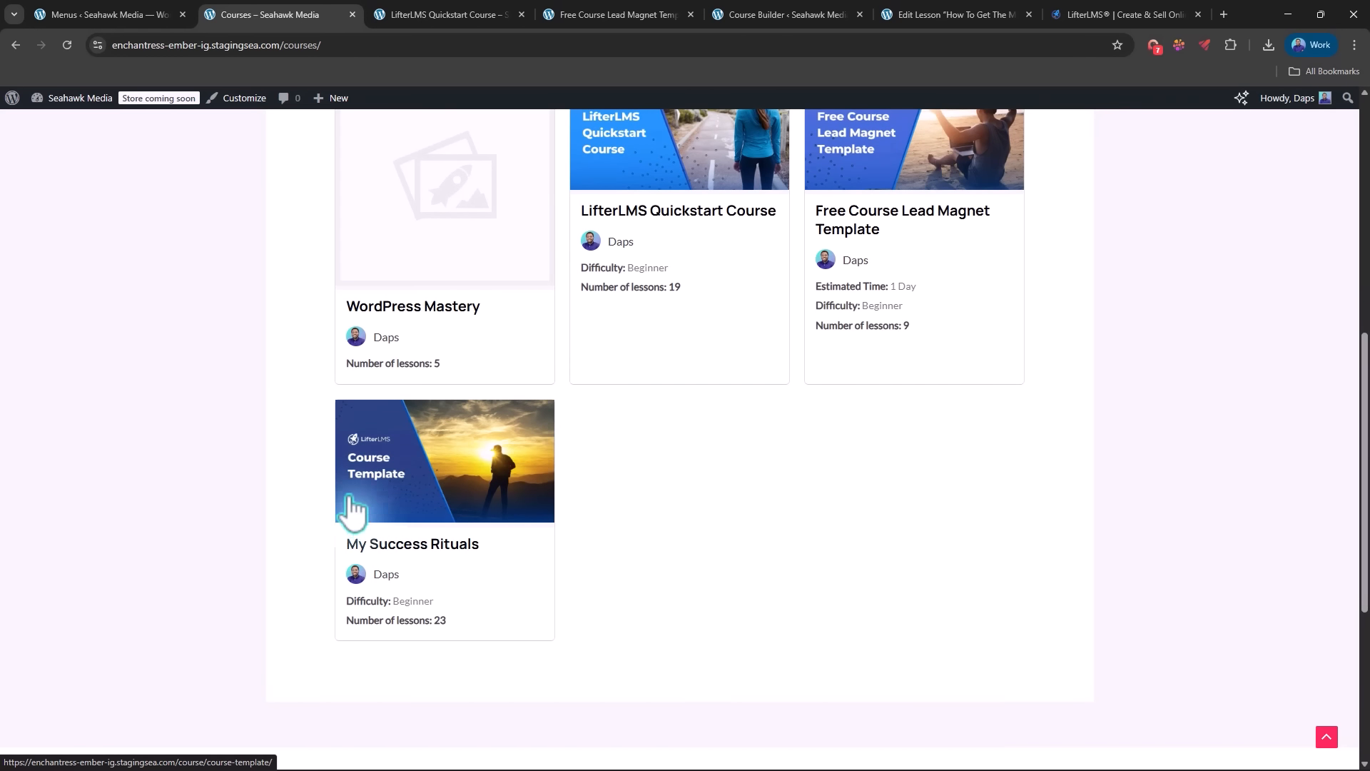
{"action": "scroll", "coordinate": [1129, 471], "scroll_direction": "up", "scroll_amount": 8}
Step: Open the student Dashboard from the Course Pages submenu and examine its courses, achievements, certificates, and memberships sections
{"action": "mouse_move", "coordinate": [906, 163]}
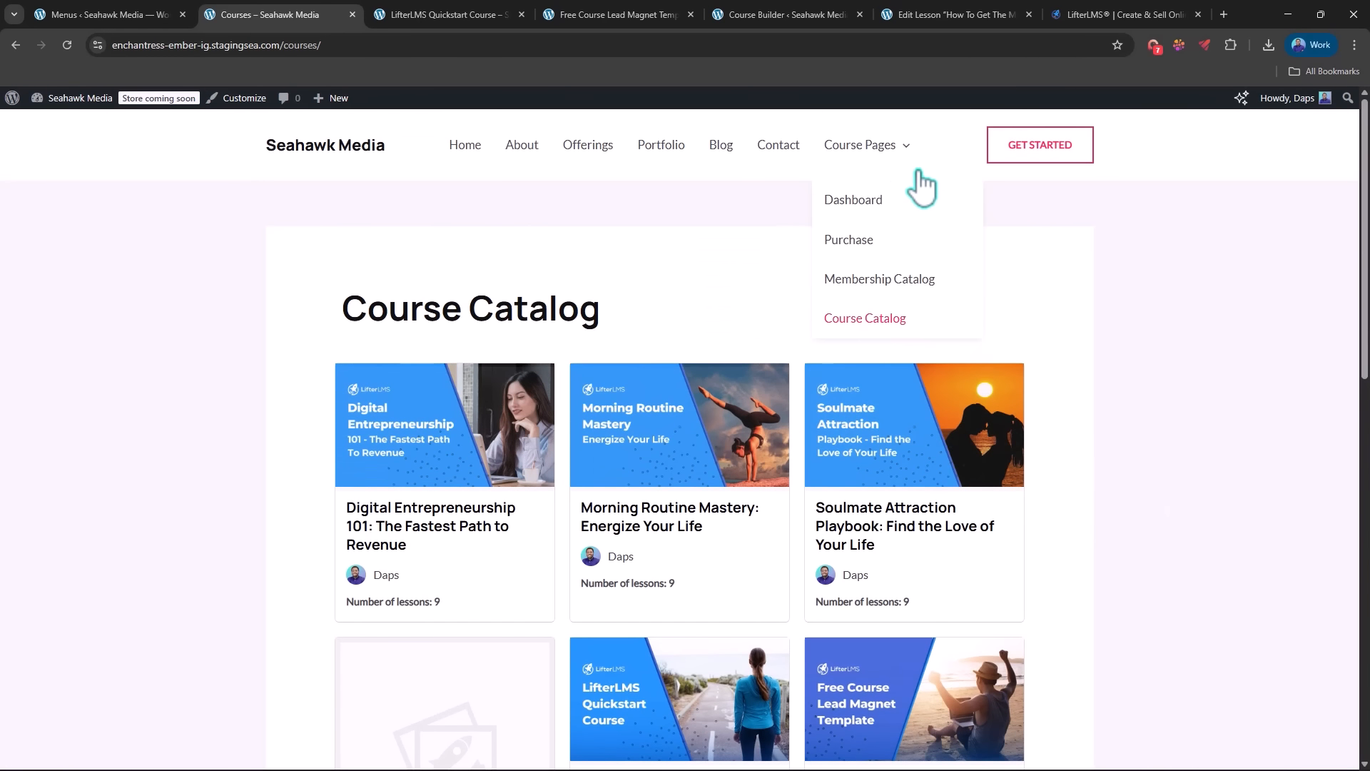
{"action": "left_click", "coordinate": [854, 199]}
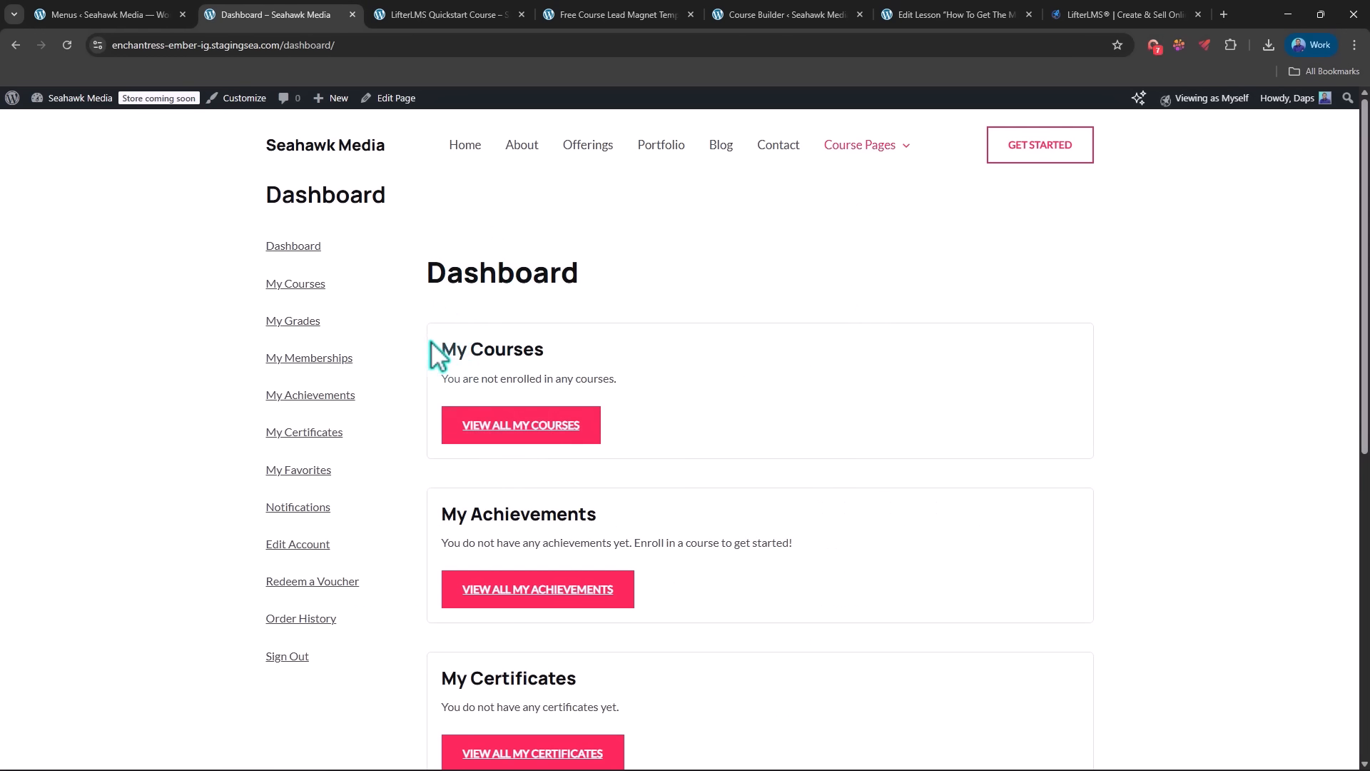
{"action": "scroll", "coordinate": [734, 338], "scroll_direction": "down", "scroll_amount": 2}
{"action": "scroll", "coordinate": [912, 290], "scroll_direction": "down", "scroll_amount": 2}
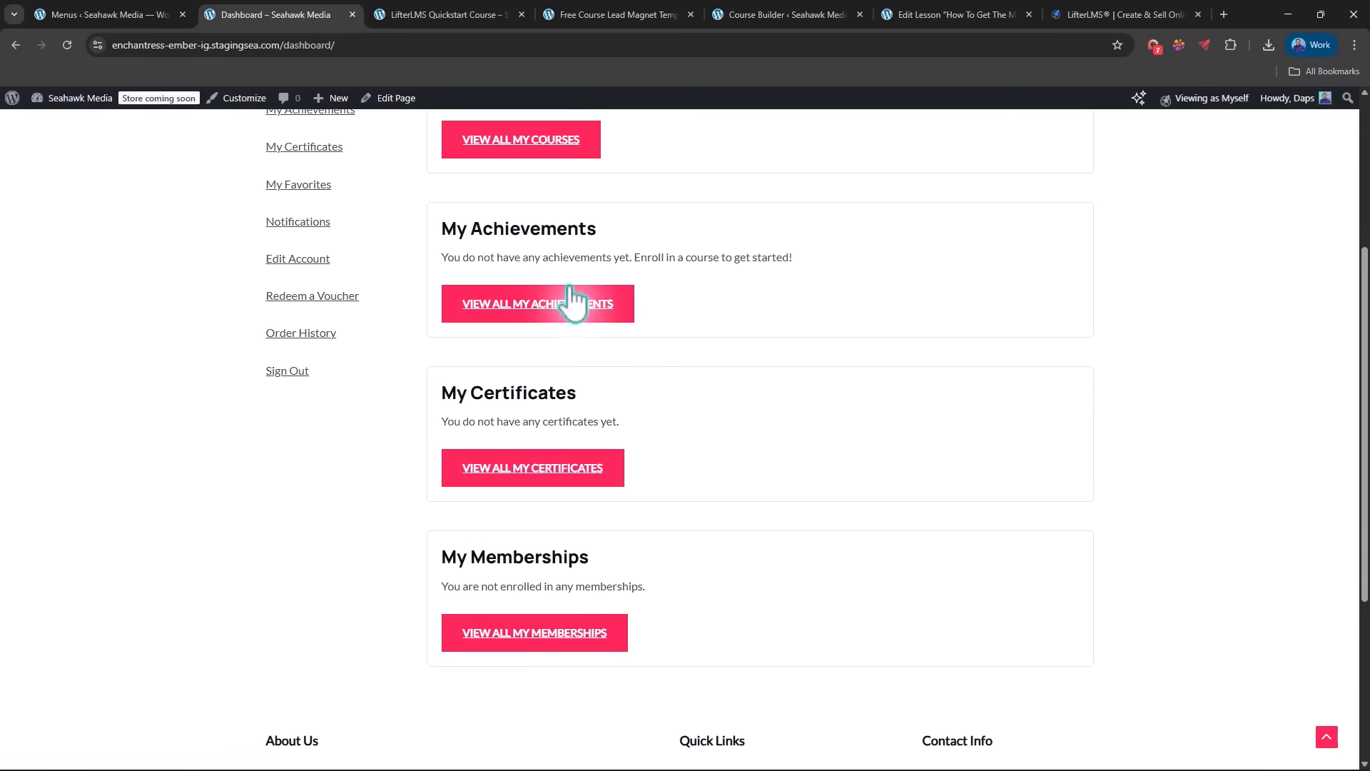
{"action": "scroll", "coordinate": [772, 589], "scroll_direction": "down", "scroll_amount": 3}
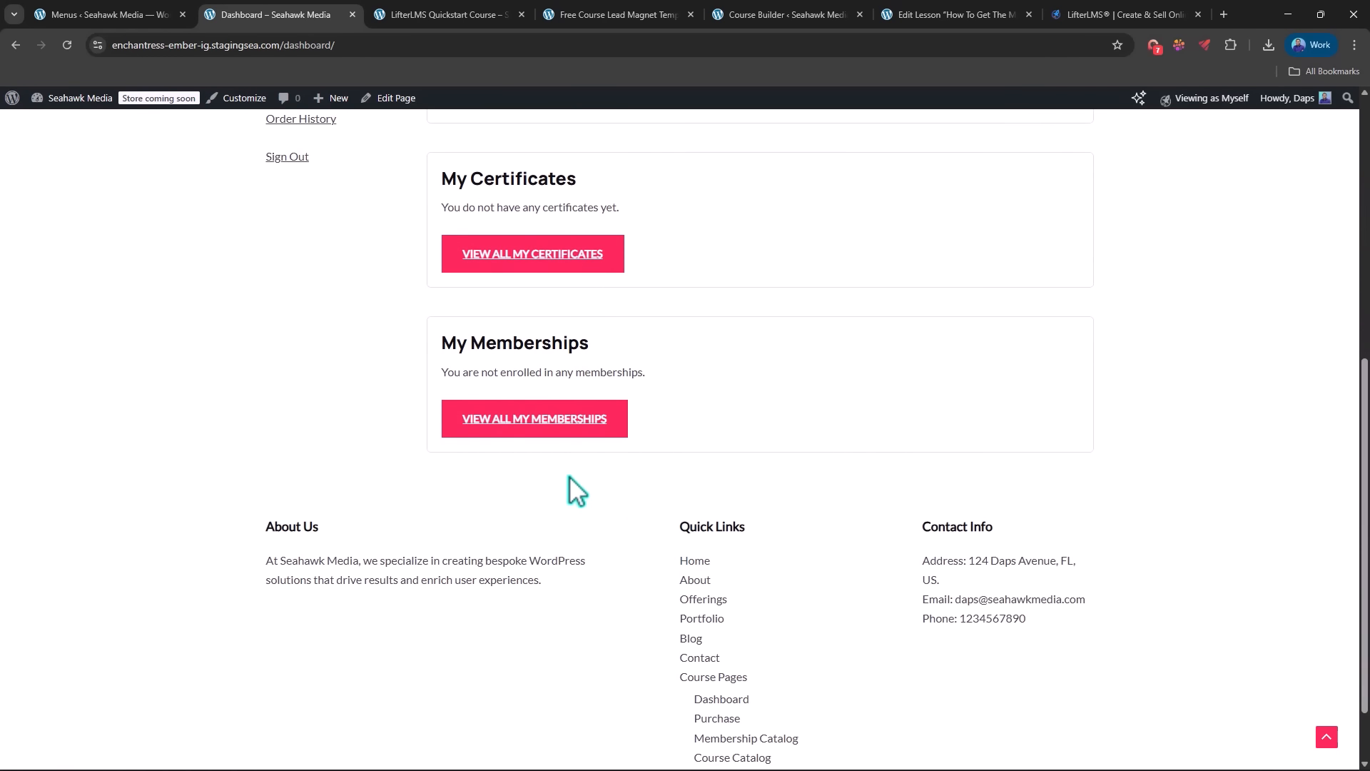
{"action": "scroll", "coordinate": [914, 449], "scroll_direction": "up", "scroll_amount": 7}
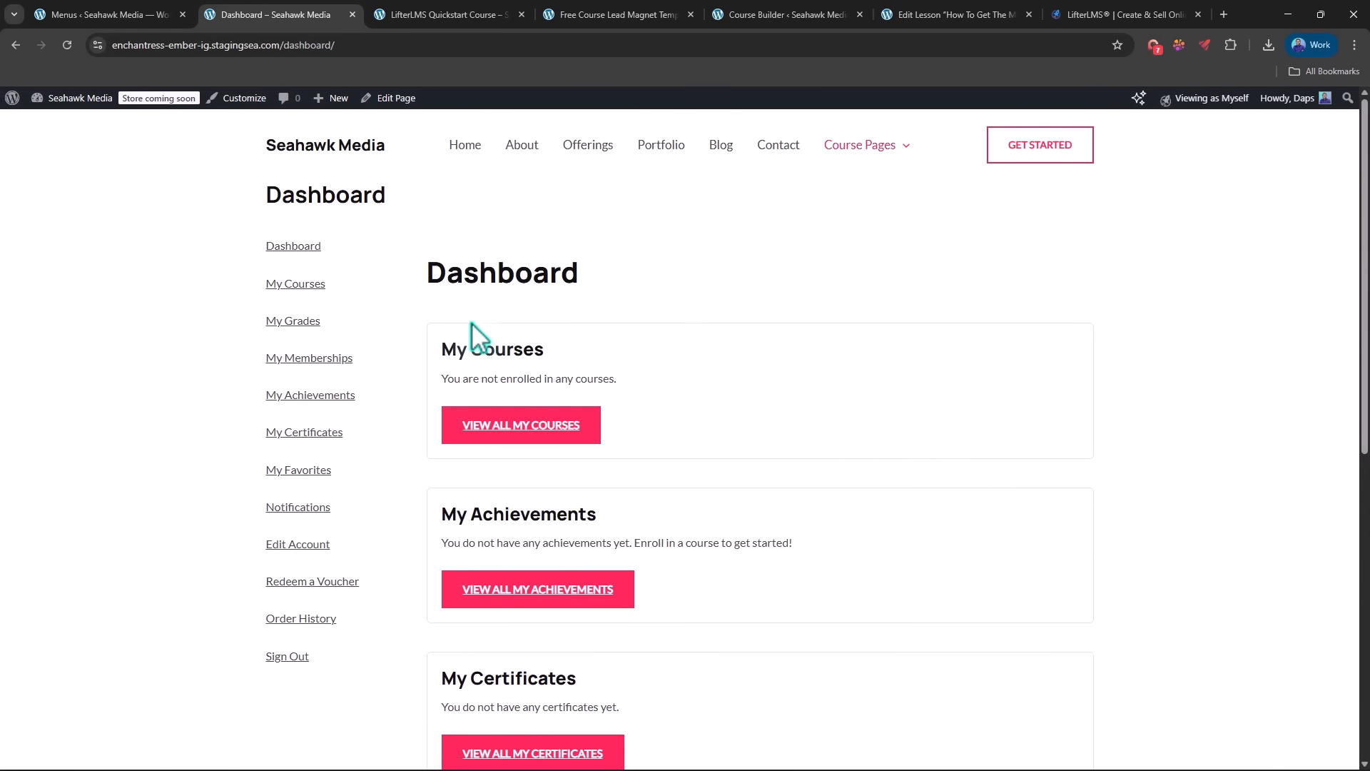
Step: Return to the WordPress admin and browse the LifterLMS add-ons, courses, and resources page
{"action": "left_click", "coordinate": [72, 11]}
{"action": "mouse_move", "coordinate": [46, 346]}
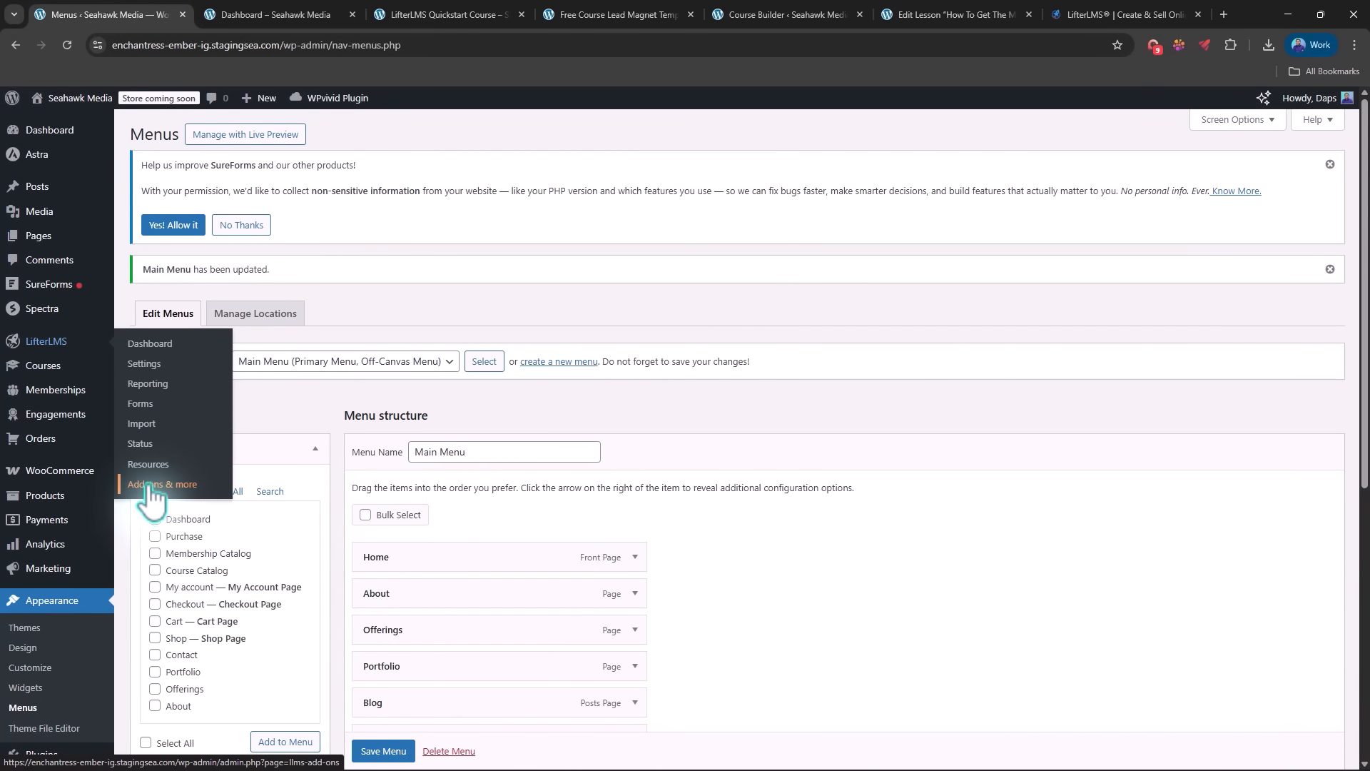
{"action": "left_click", "coordinate": [151, 485]}
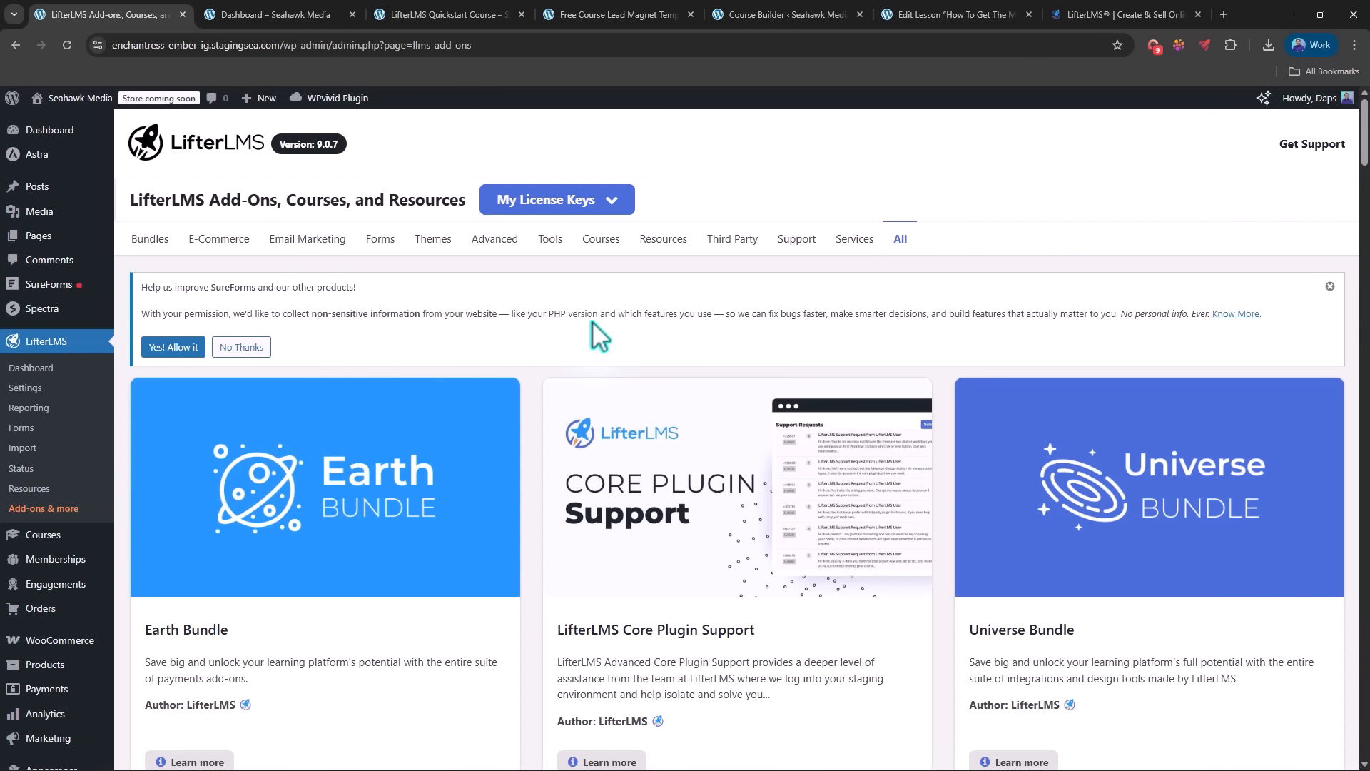
{"action": "scroll", "coordinate": [617, 317], "scroll_direction": "down", "scroll_amount": 6}
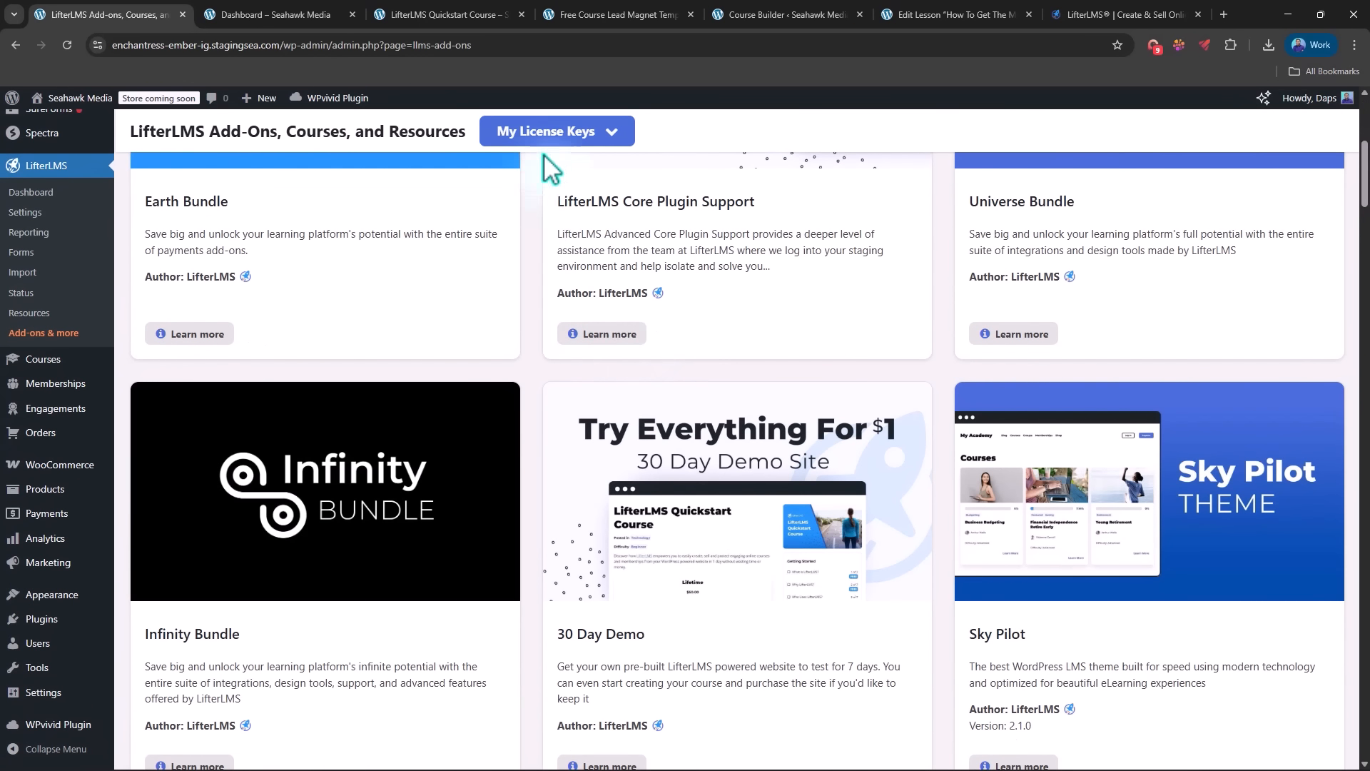
Step: Switch to the LifterLMS website, dismiss the newsletter popup, and view the bundles on the pricing page
{"action": "left_click", "coordinate": [1135, 14]}
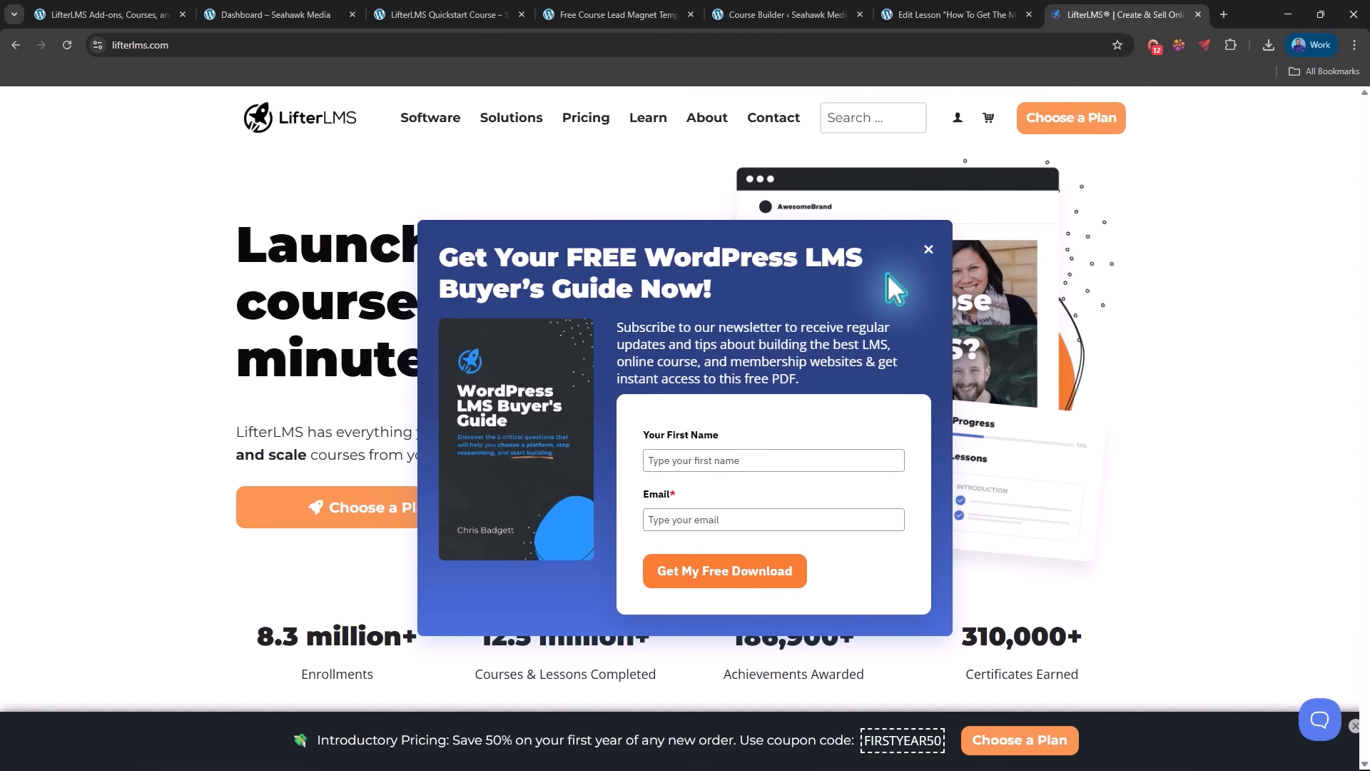
{"action": "left_click", "coordinate": [929, 249]}
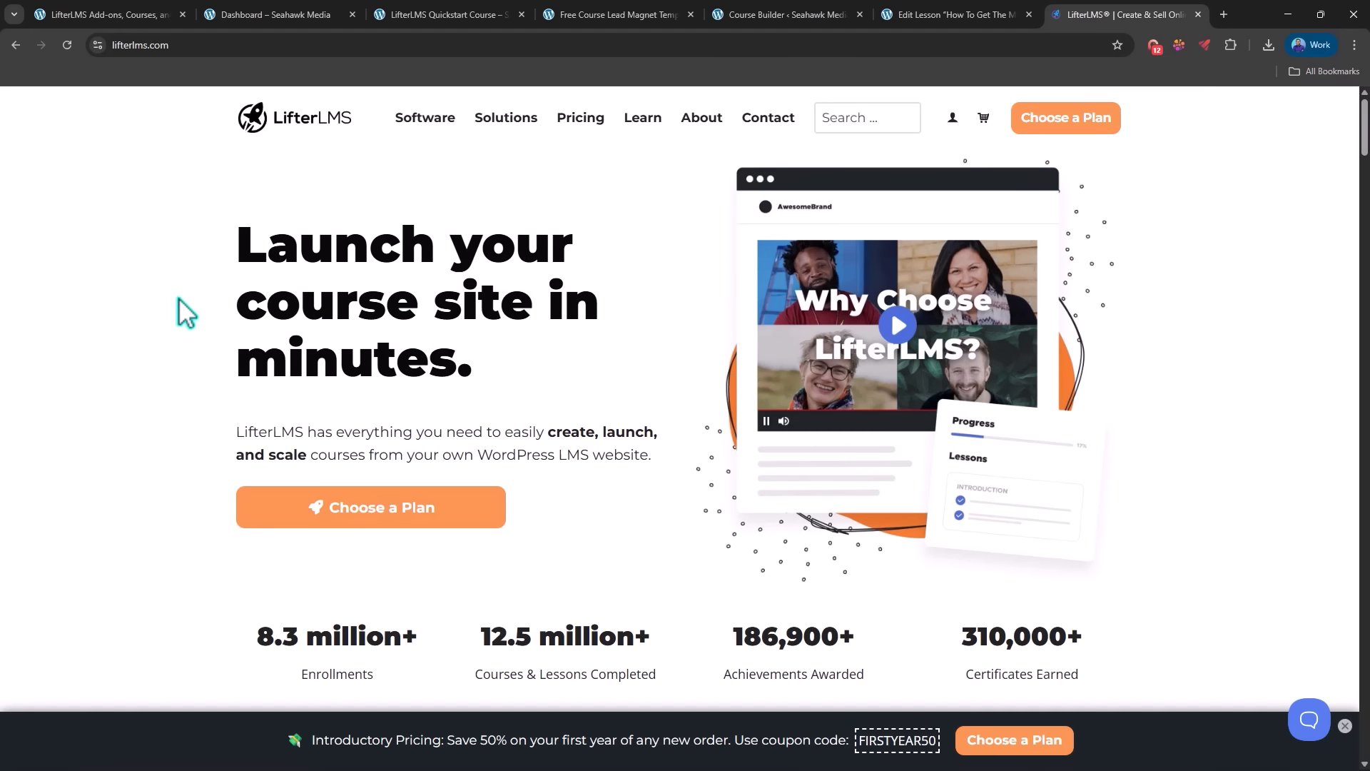
{"action": "scroll", "coordinate": [187, 312], "scroll_direction": "down", "scroll_amount": 5}
{"action": "scroll", "coordinate": [244, 321], "scroll_direction": "up", "scroll_amount": 3}
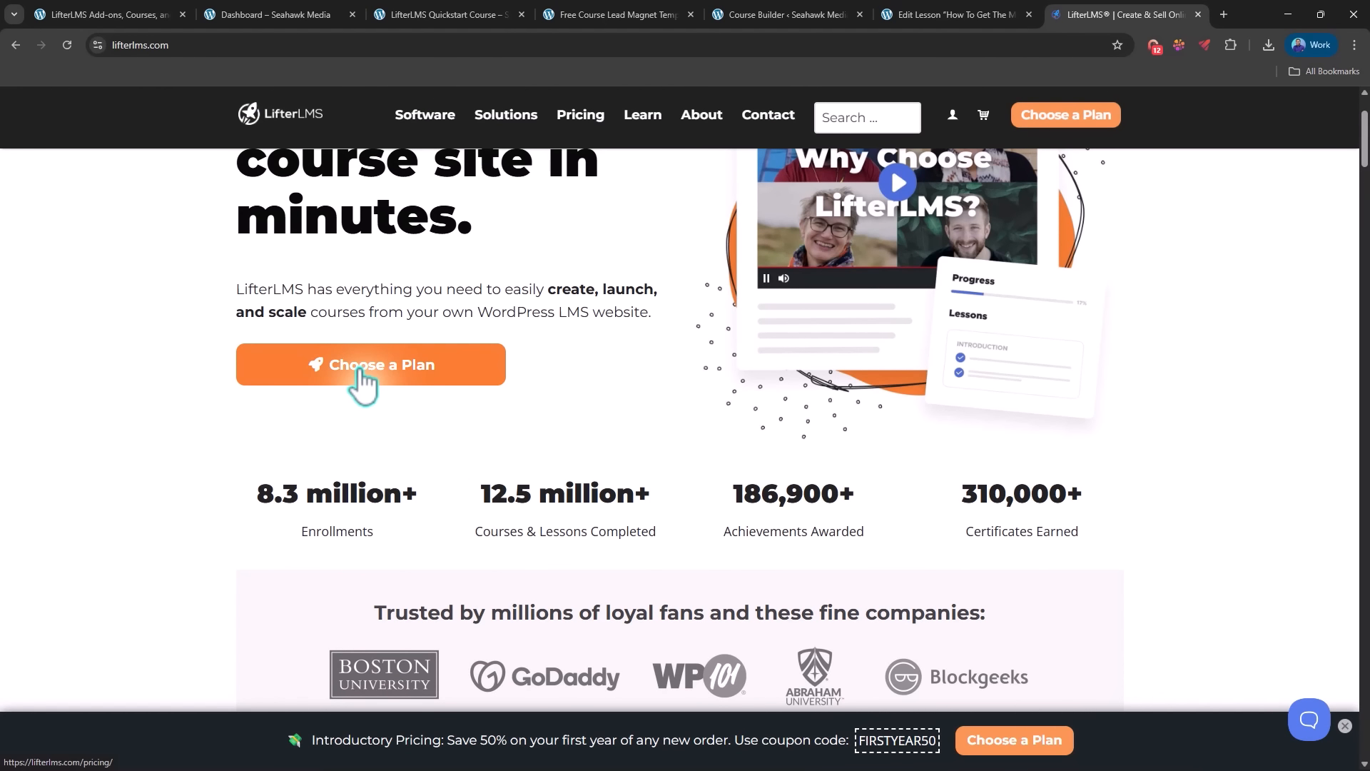
{"action": "left_click", "coordinate": [360, 382]}
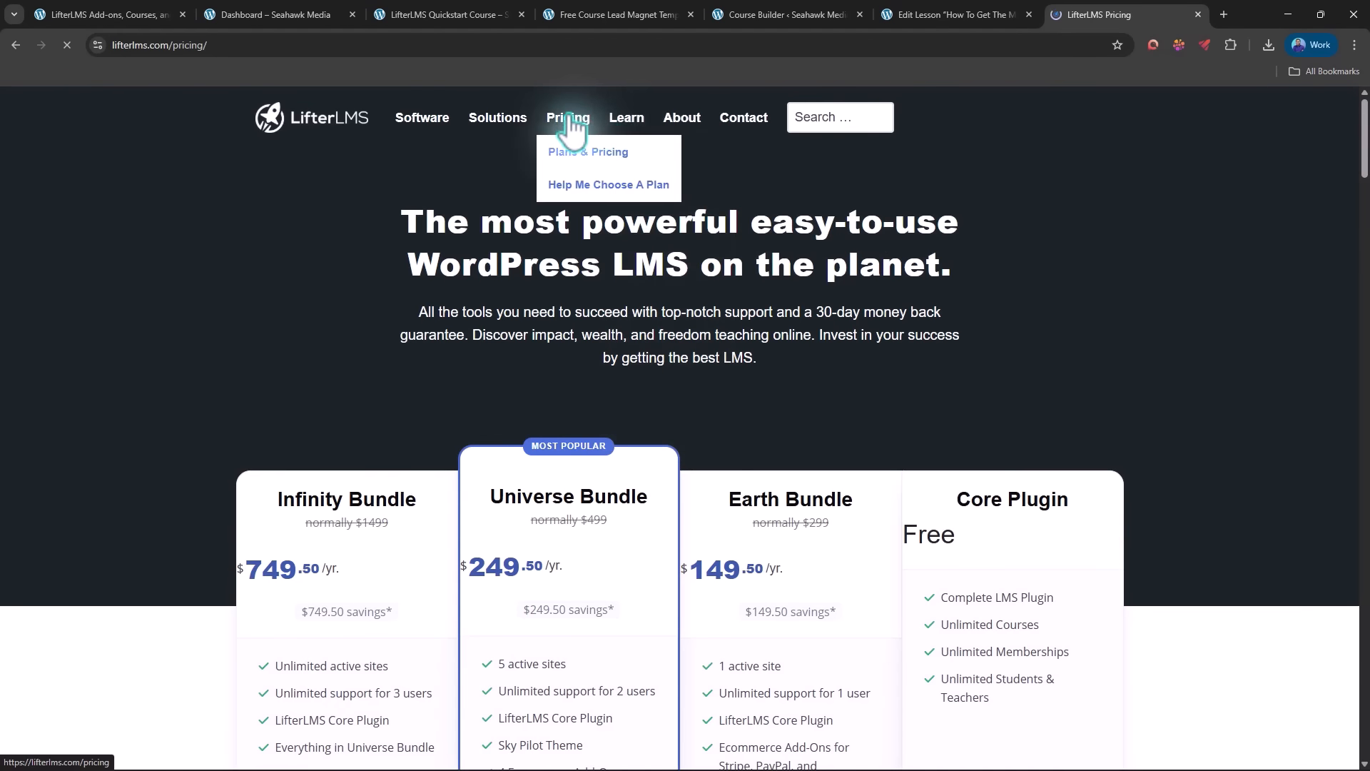
{"action": "scroll", "coordinate": [142, 361], "scroll_direction": "down", "scroll_amount": 3}
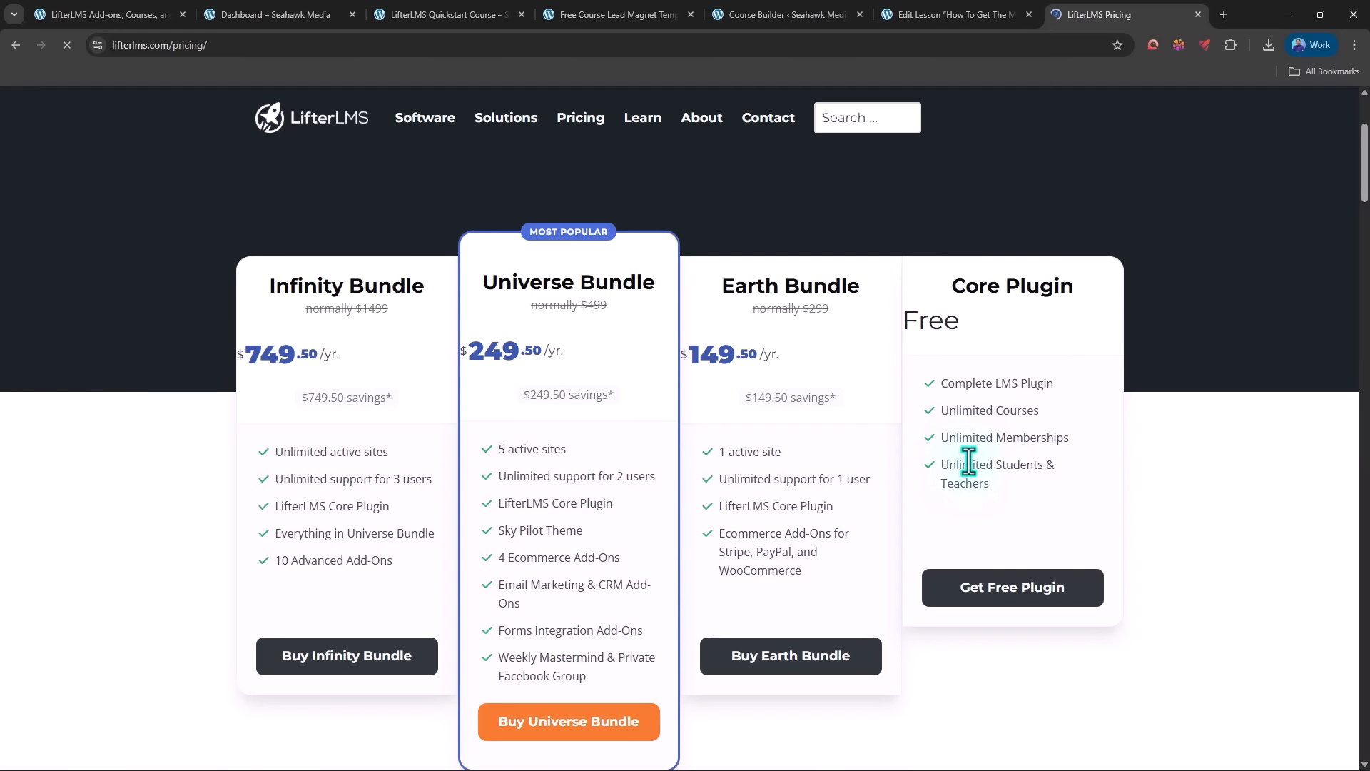
Step: Examine the Compare Plans & Add-ons table for the core features, premium features, and add-ons of each LifterLMS plan
{"action": "scroll", "coordinate": [968, 464], "scroll_direction": "down", "scroll_amount": 20}
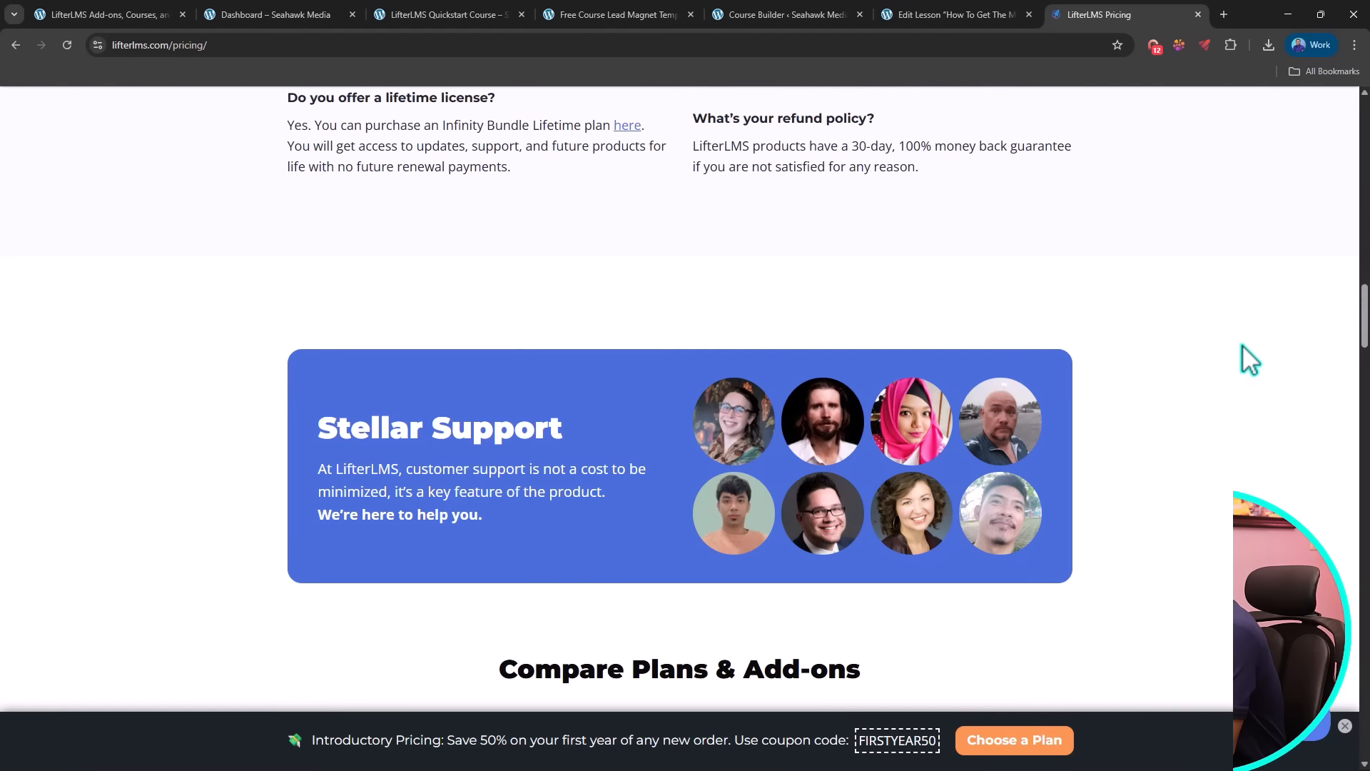
{"action": "scroll", "coordinate": [1250, 361], "scroll_direction": "down", "scroll_amount": 4}
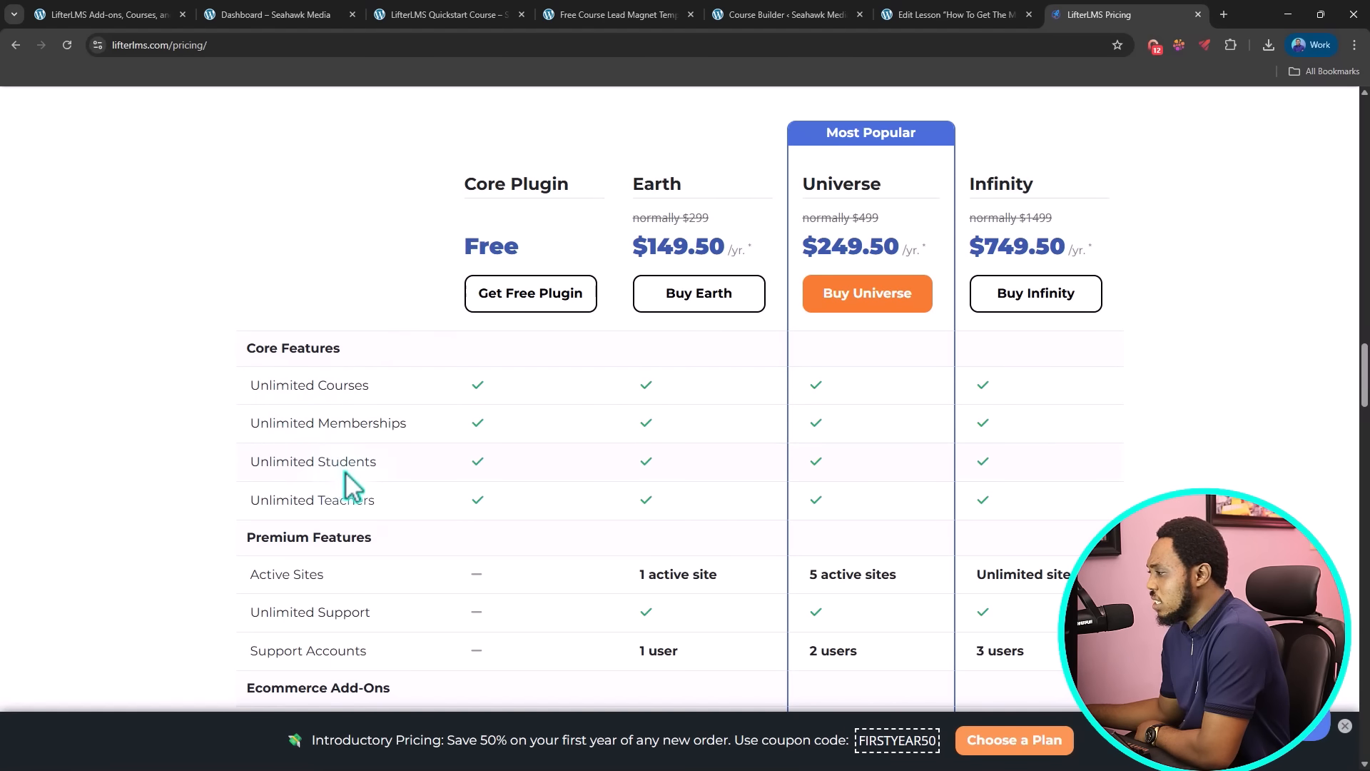
{"action": "scroll", "coordinate": [479, 393], "scroll_direction": "down", "scroll_amount": 2}
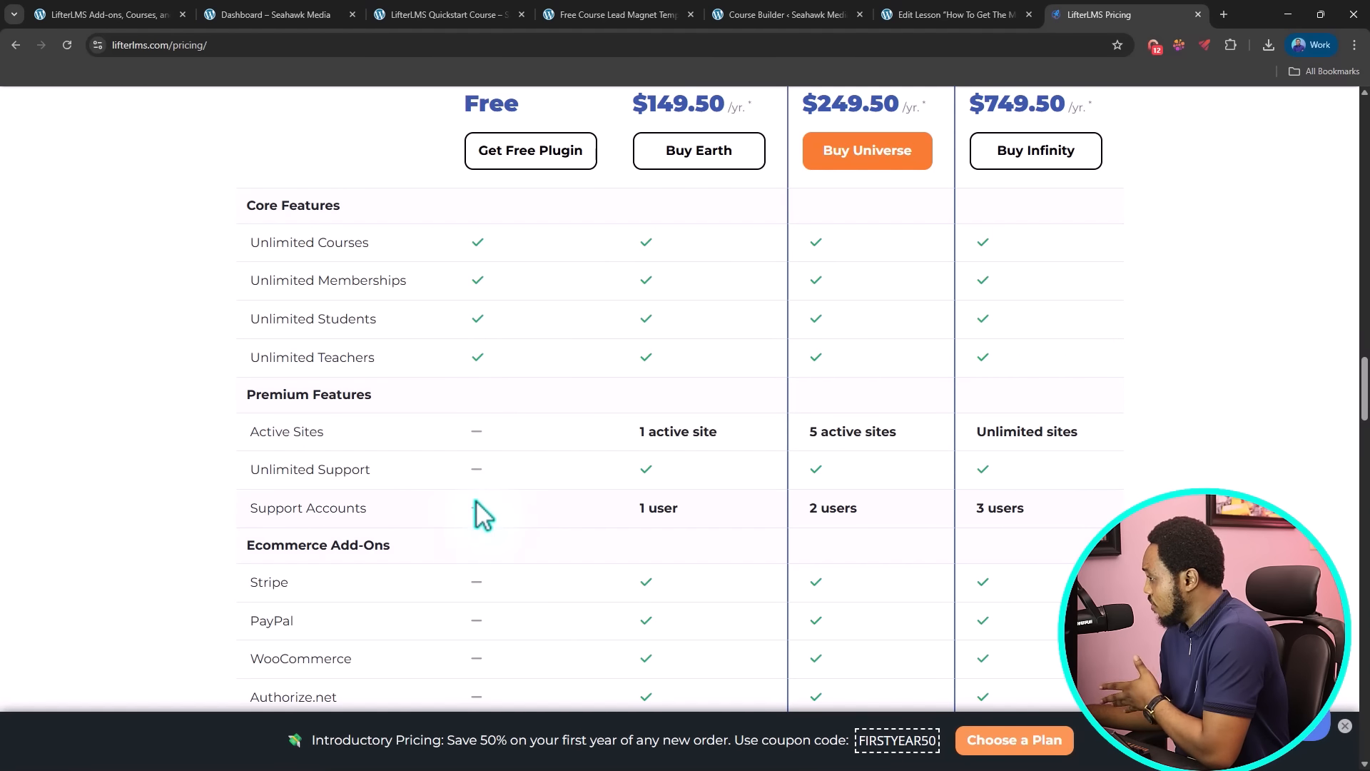
{"action": "scroll", "coordinate": [481, 513], "scroll_direction": "down", "scroll_amount": 2}
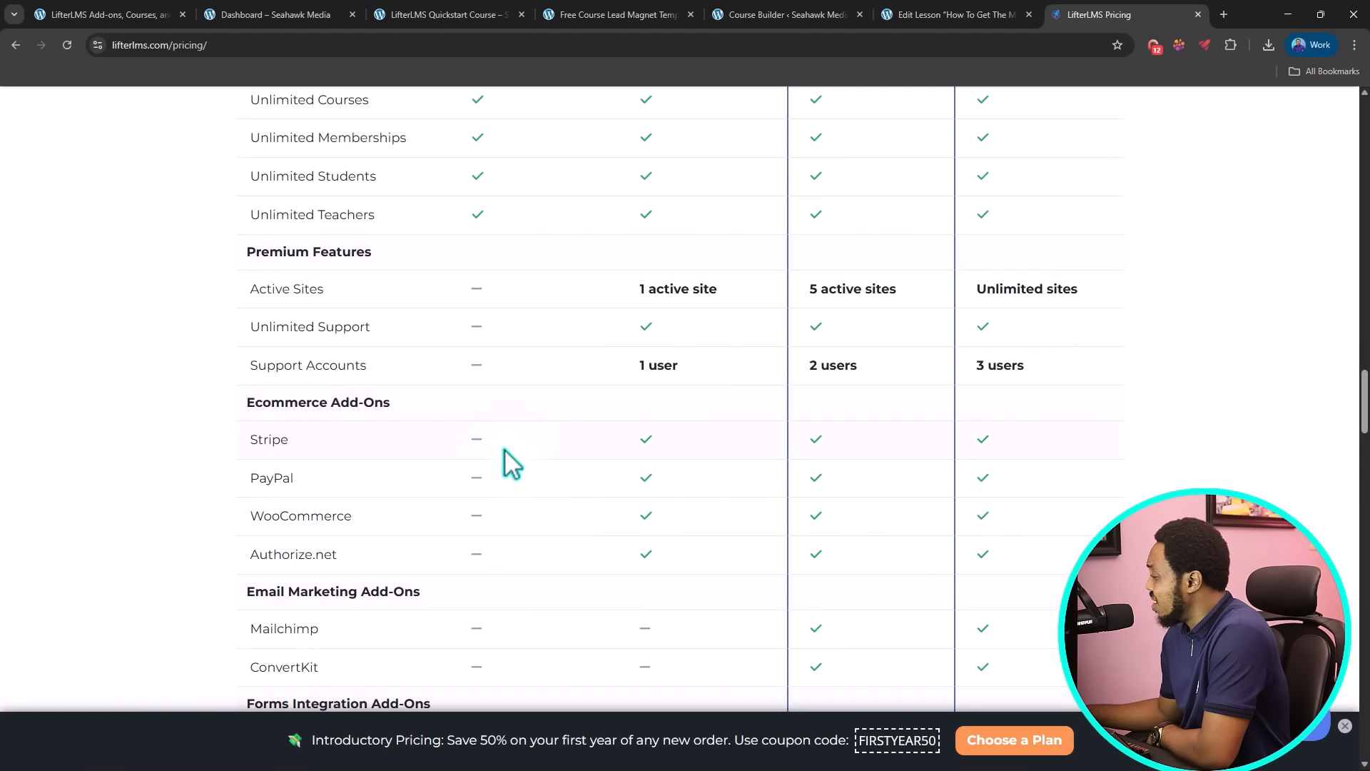
{"action": "scroll", "coordinate": [503, 471], "scroll_direction": "down", "scroll_amount": 1}
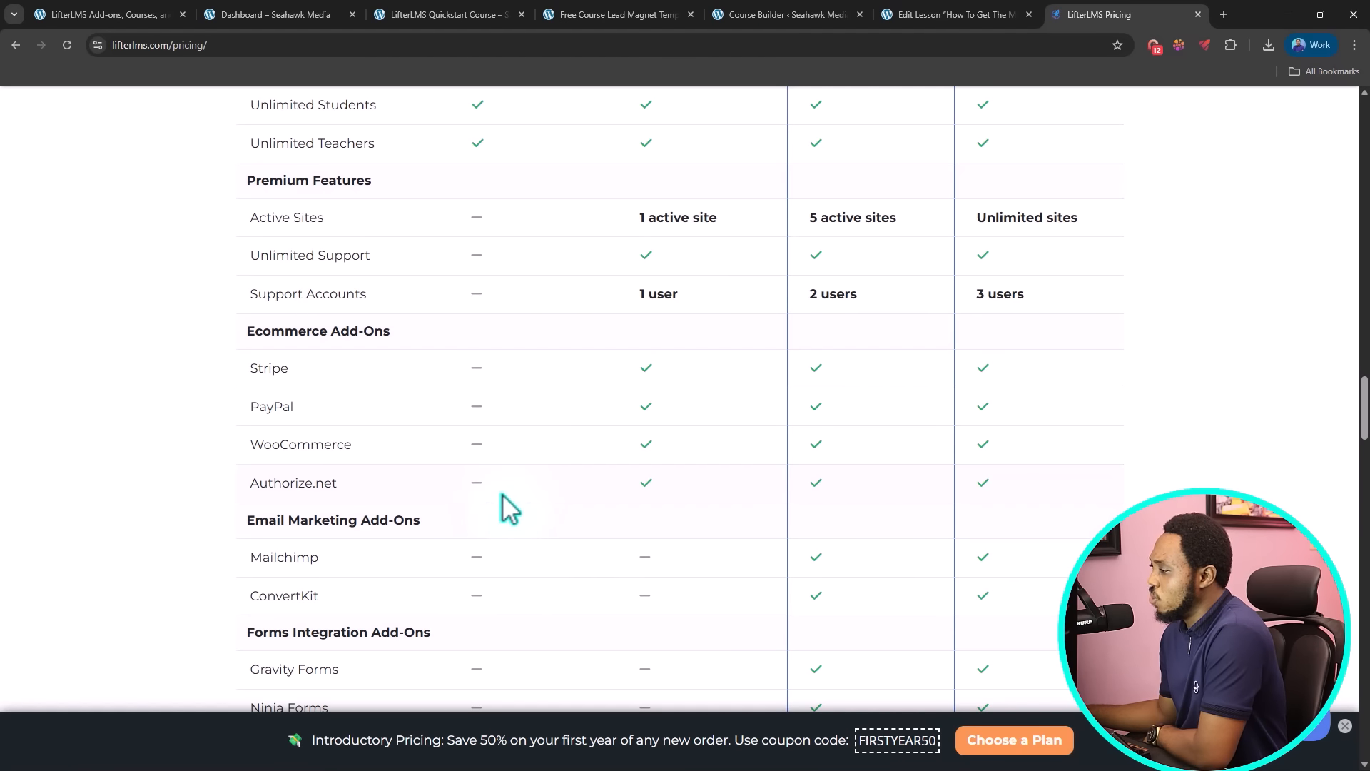
{"action": "scroll", "coordinate": [536, 482], "scroll_direction": "down", "scroll_amount": 2}
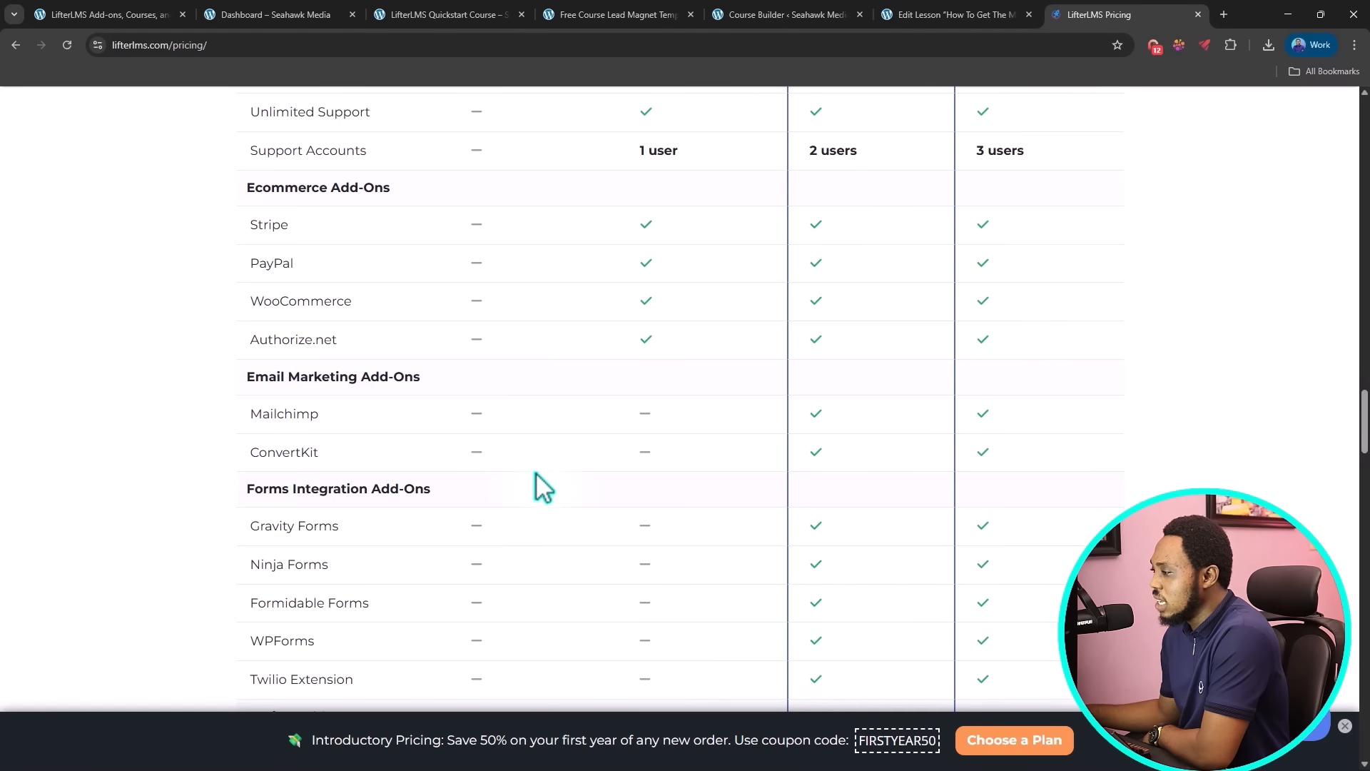
{"action": "scroll", "coordinate": [543, 489], "scroll_direction": "down", "scroll_amount": 2}
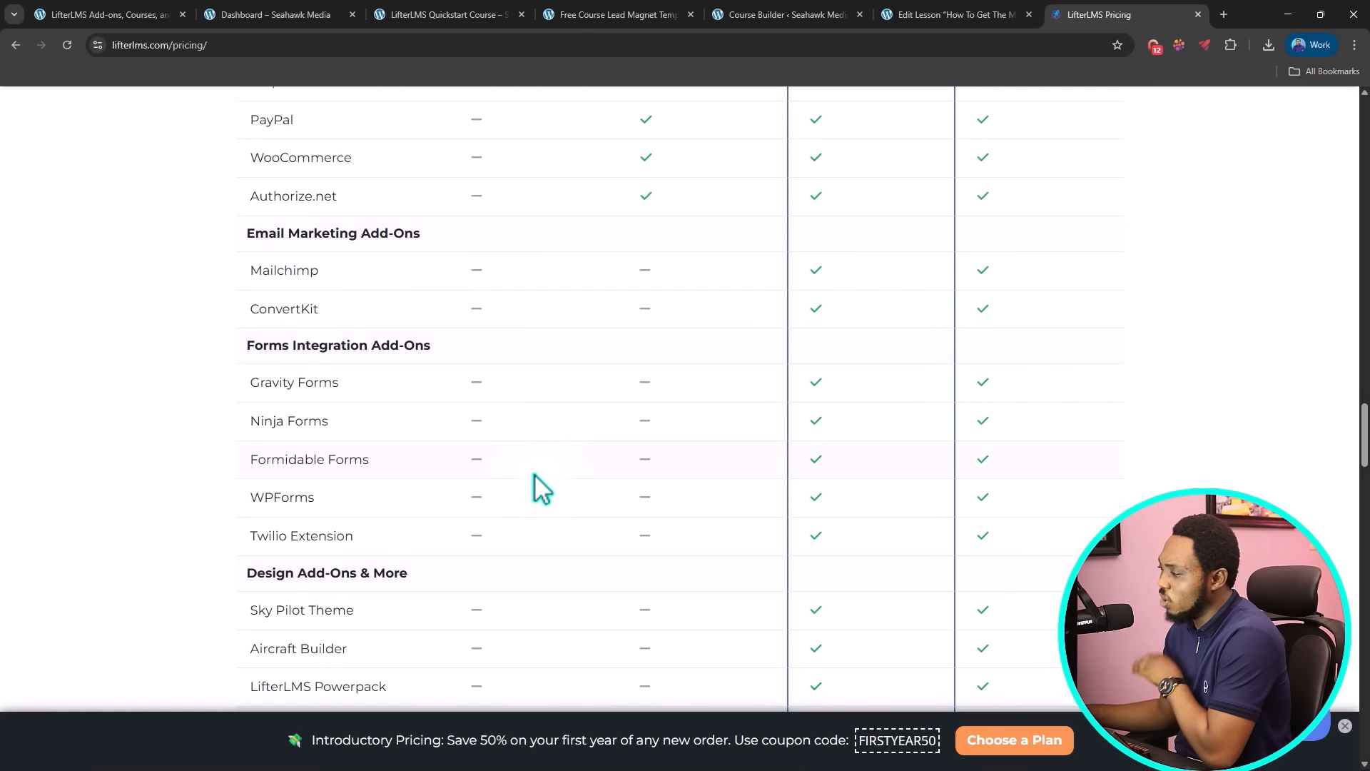
{"action": "scroll", "coordinate": [542, 488], "scroll_direction": "down", "scroll_amount": 6}
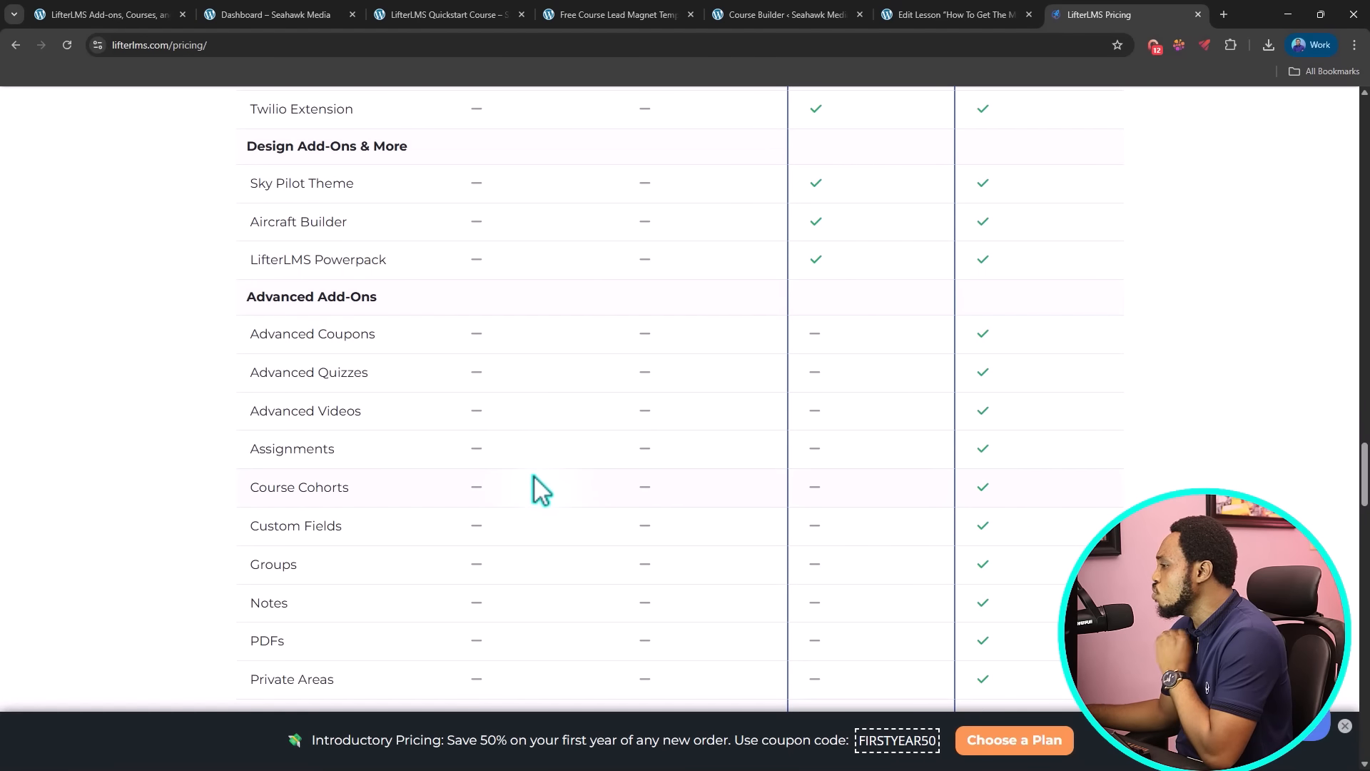
{"action": "scroll", "coordinate": [541, 491], "scroll_direction": "down", "scroll_amount": 5}
{"action": "scroll", "coordinate": [541, 492], "scroll_direction": "down", "scroll_amount": 2}
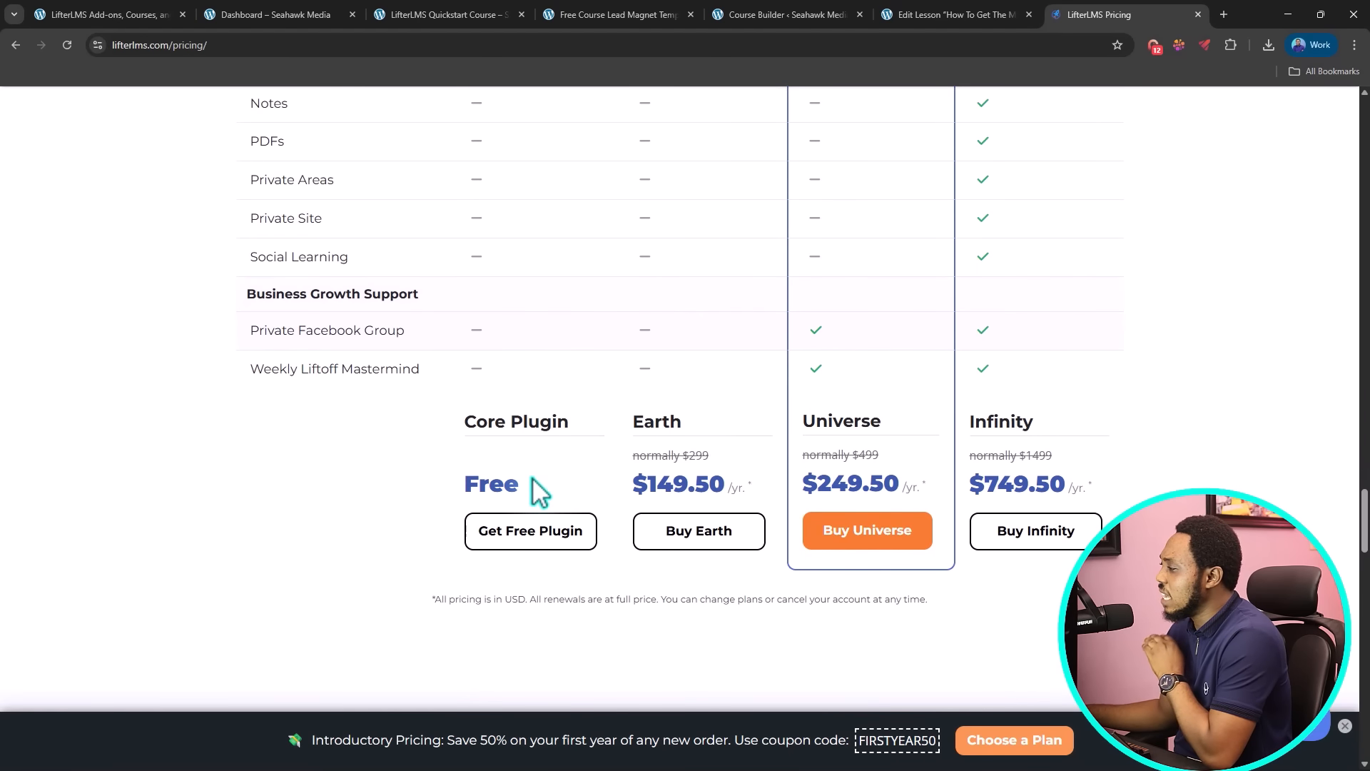
{"action": "scroll", "coordinate": [536, 491], "scroll_direction": "up", "scroll_amount": 15}
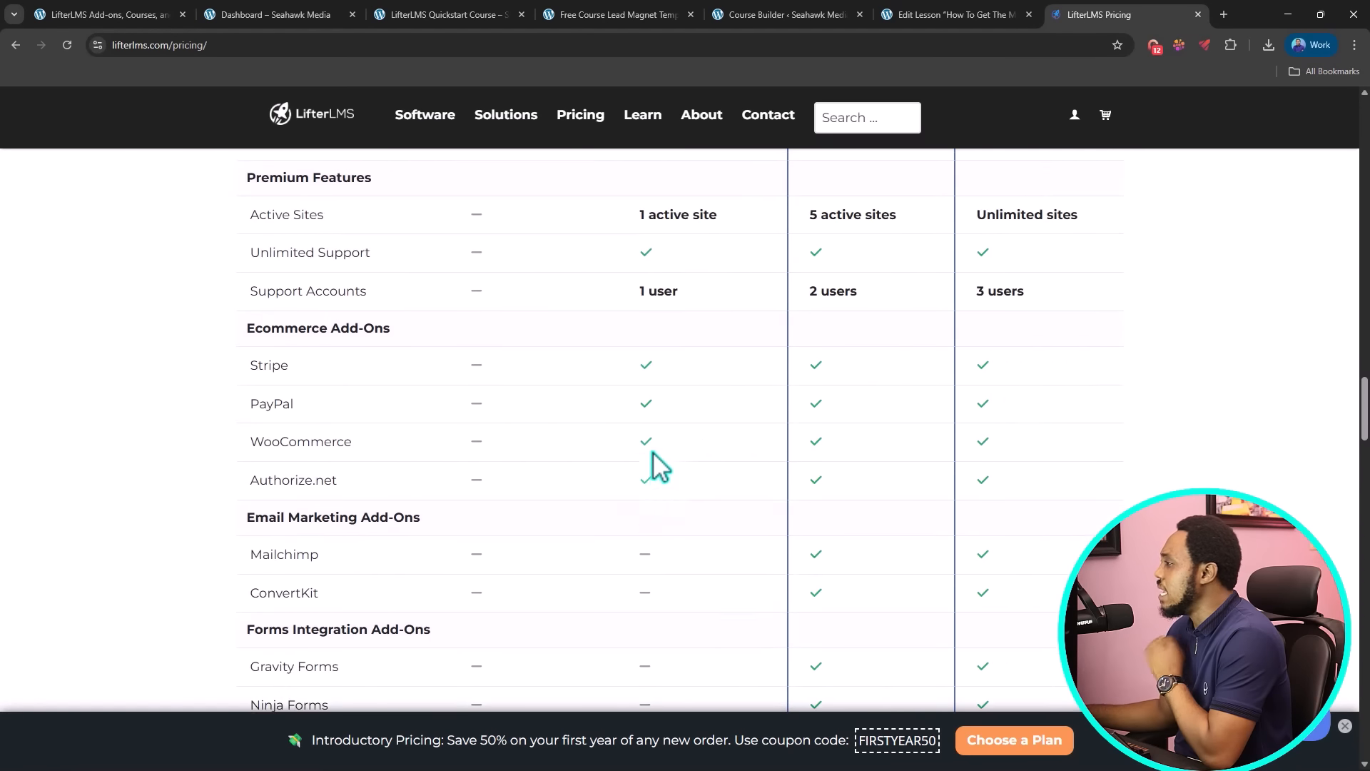
{"action": "scroll", "coordinate": [651, 451], "scroll_direction": "up", "scroll_amount": 10}
{"action": "scroll", "coordinate": [645, 451], "scroll_direction": "down", "scroll_amount": 6}
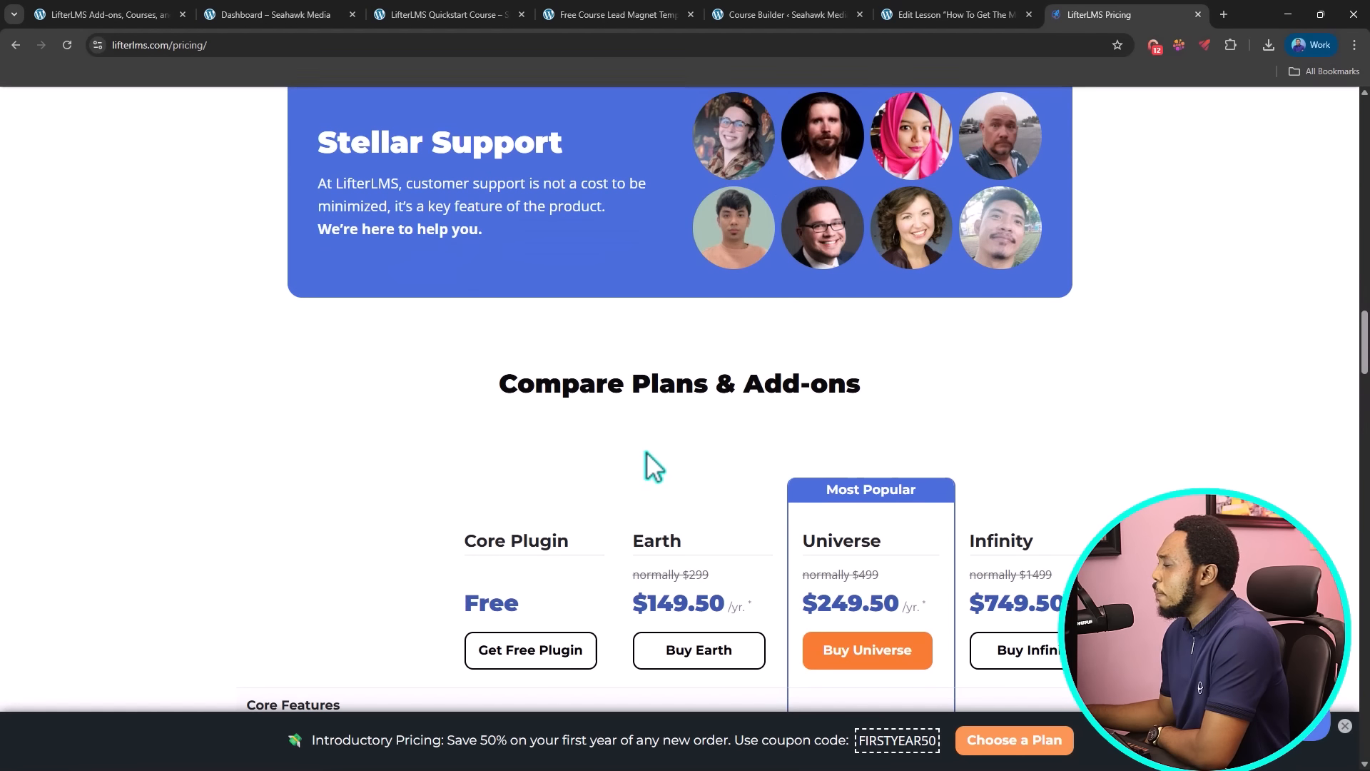